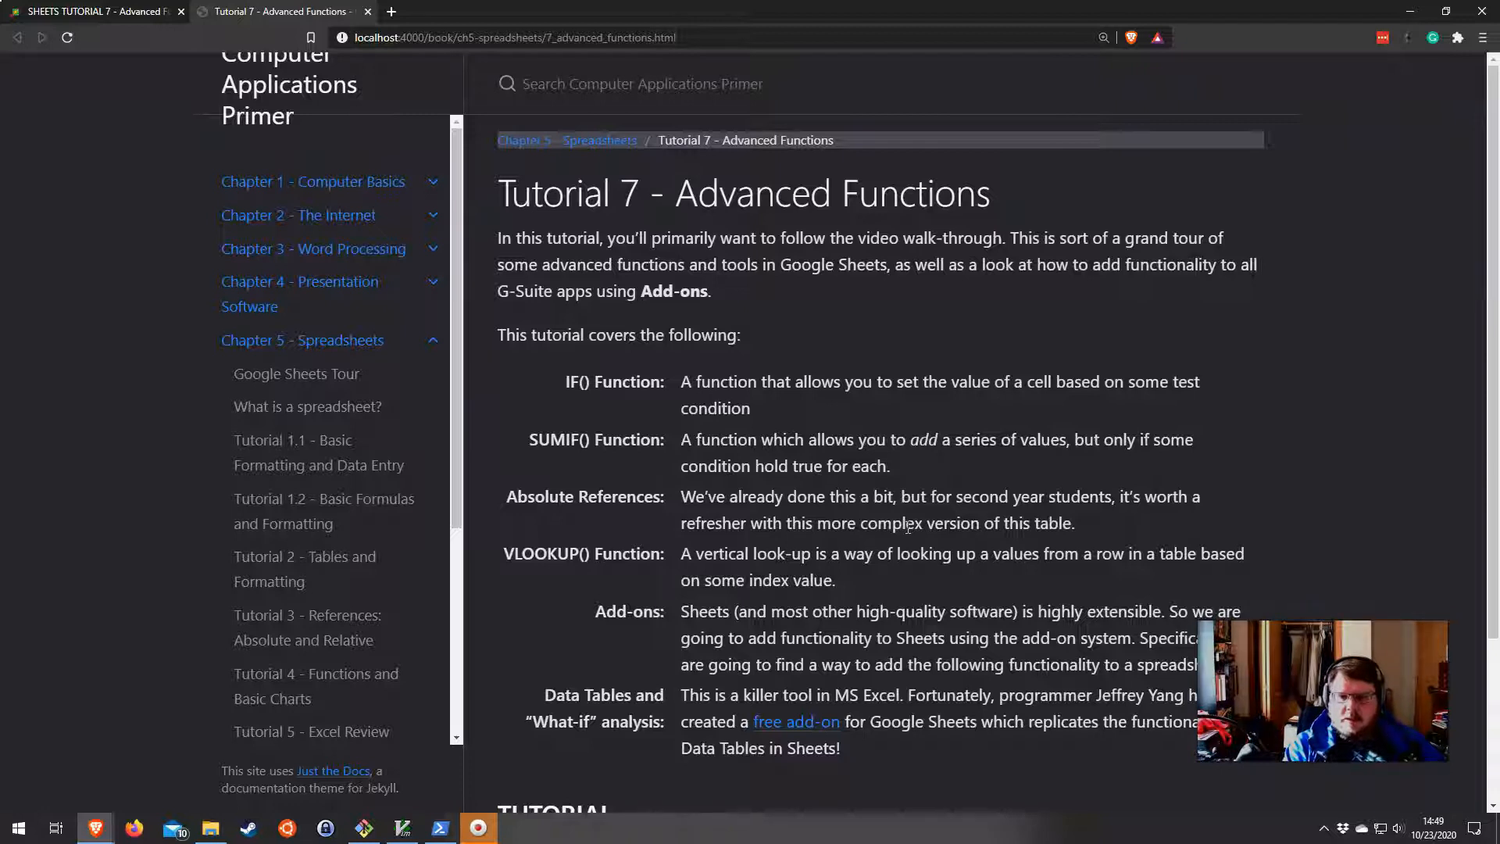
Open the free What-If add-on link from the tutorial page in a new tab and look over its GitHub repository.
scroll(908, 528, down, 2)
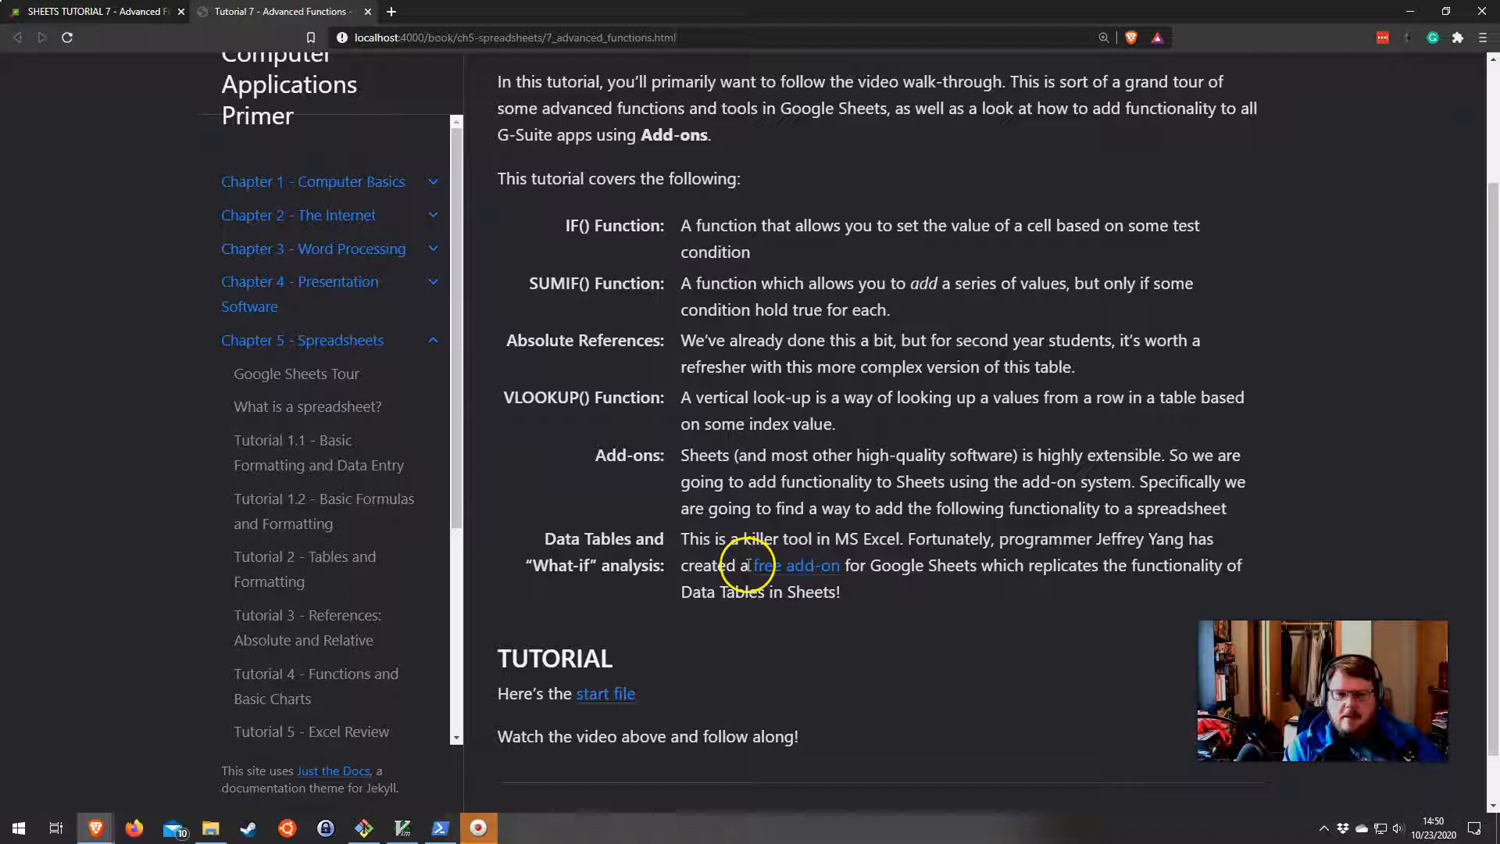
right_click(805, 572)
click(807, 580)
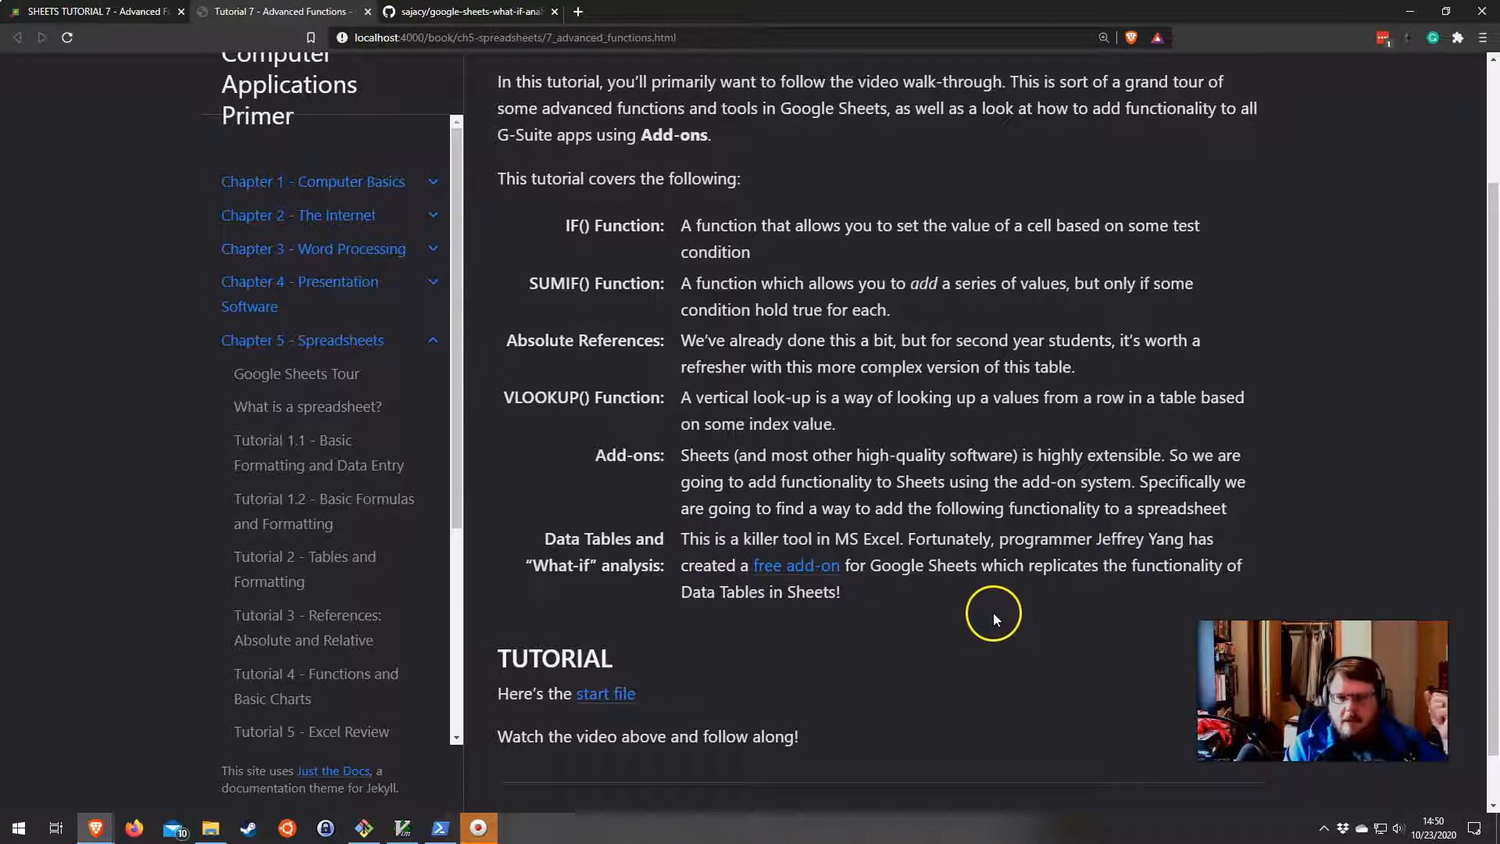
key(ctrl+Tab)
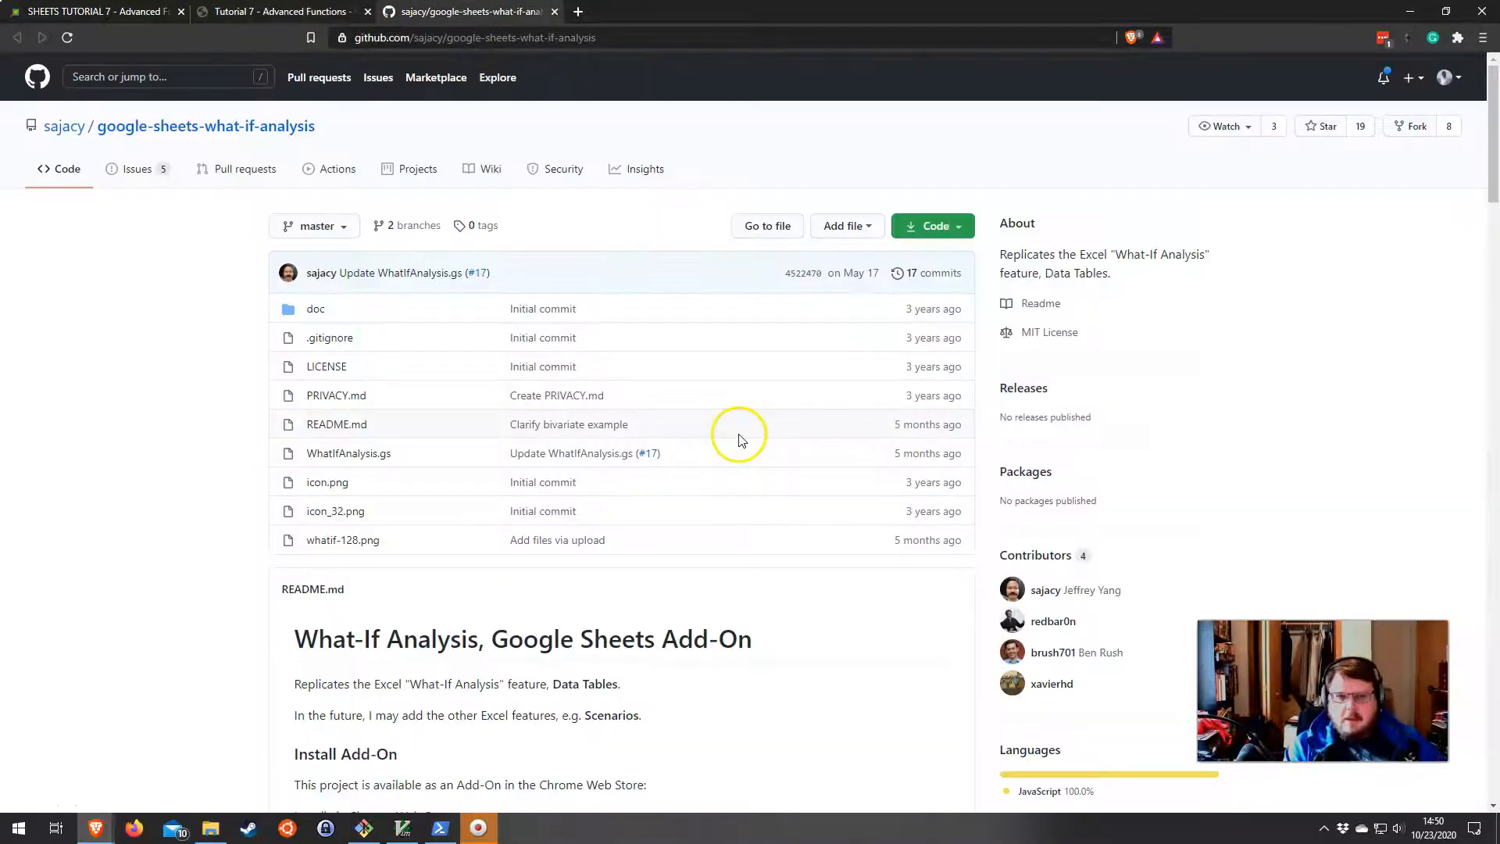
scroll(250, 515, down, 3)
scroll(313, 492, up, 3)
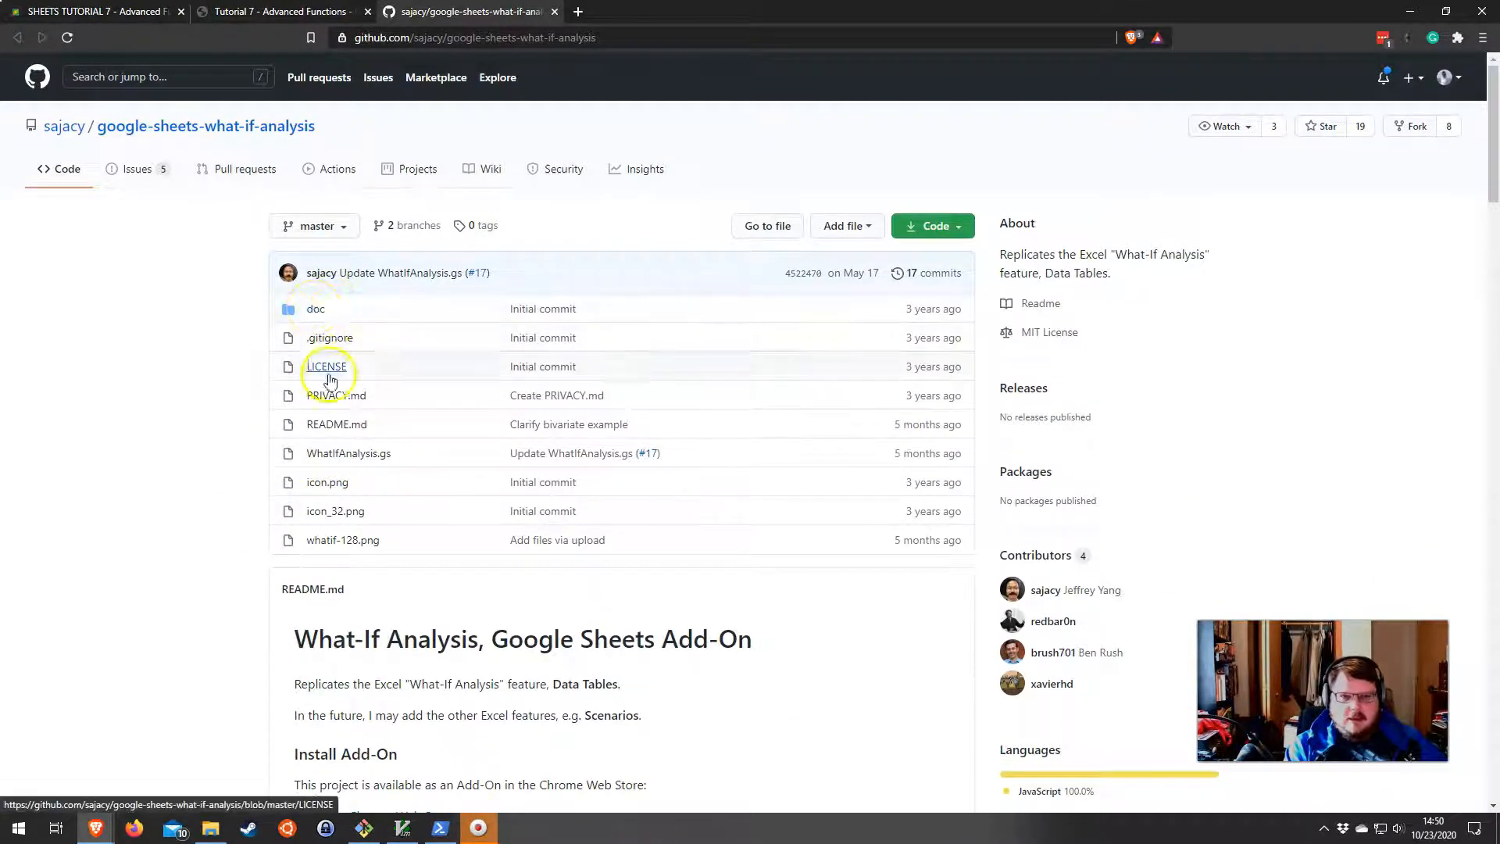
View the source code in WhatIfAnalysis.gs, then return to the repository's main page.
click(347, 453)
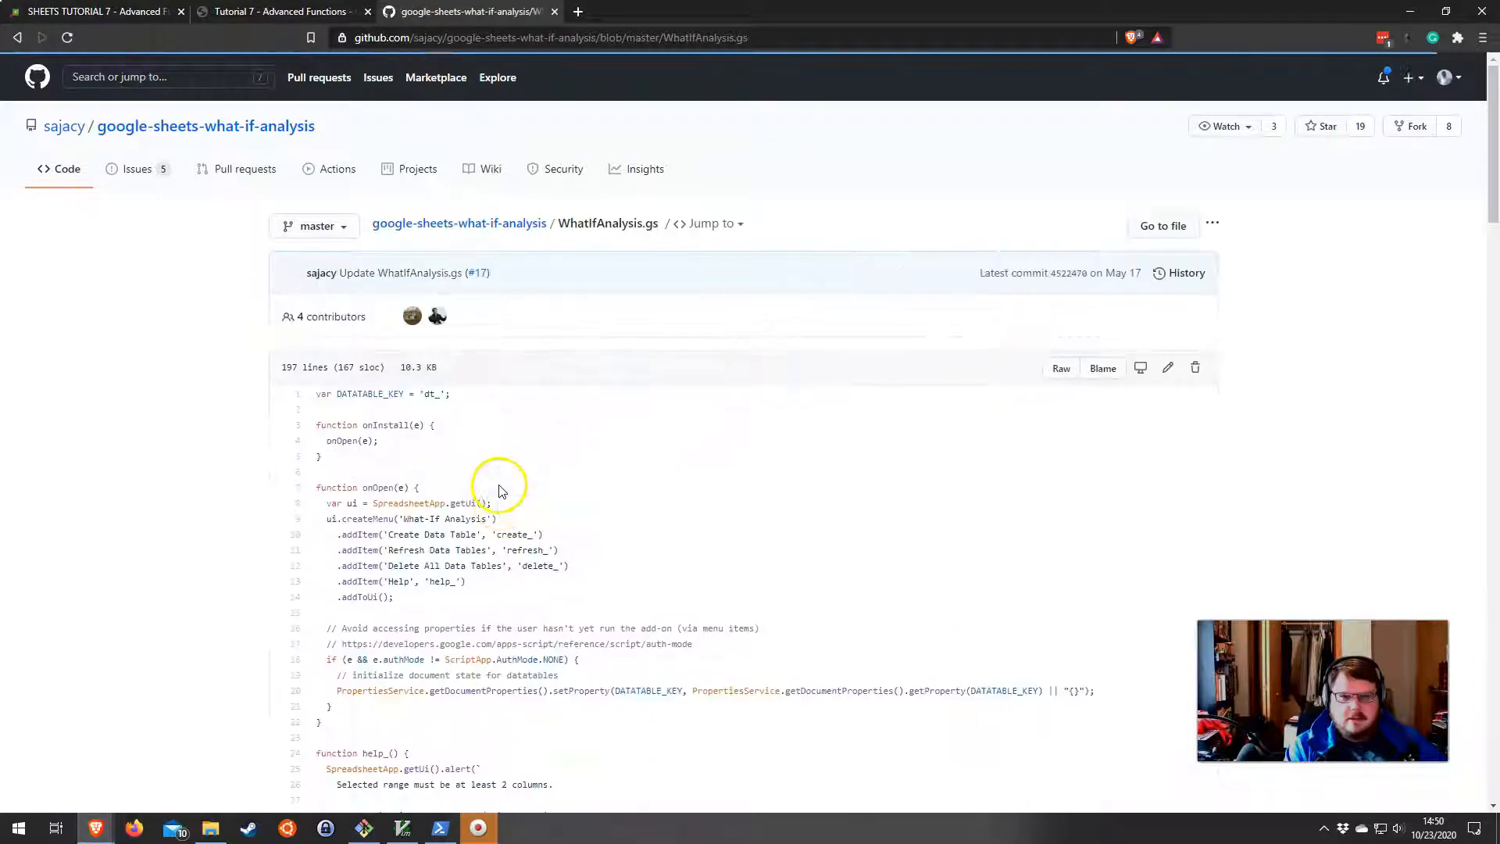
scroll(500, 491, down, 20)
scroll(500, 491, up, 20)
key(alt+Left)
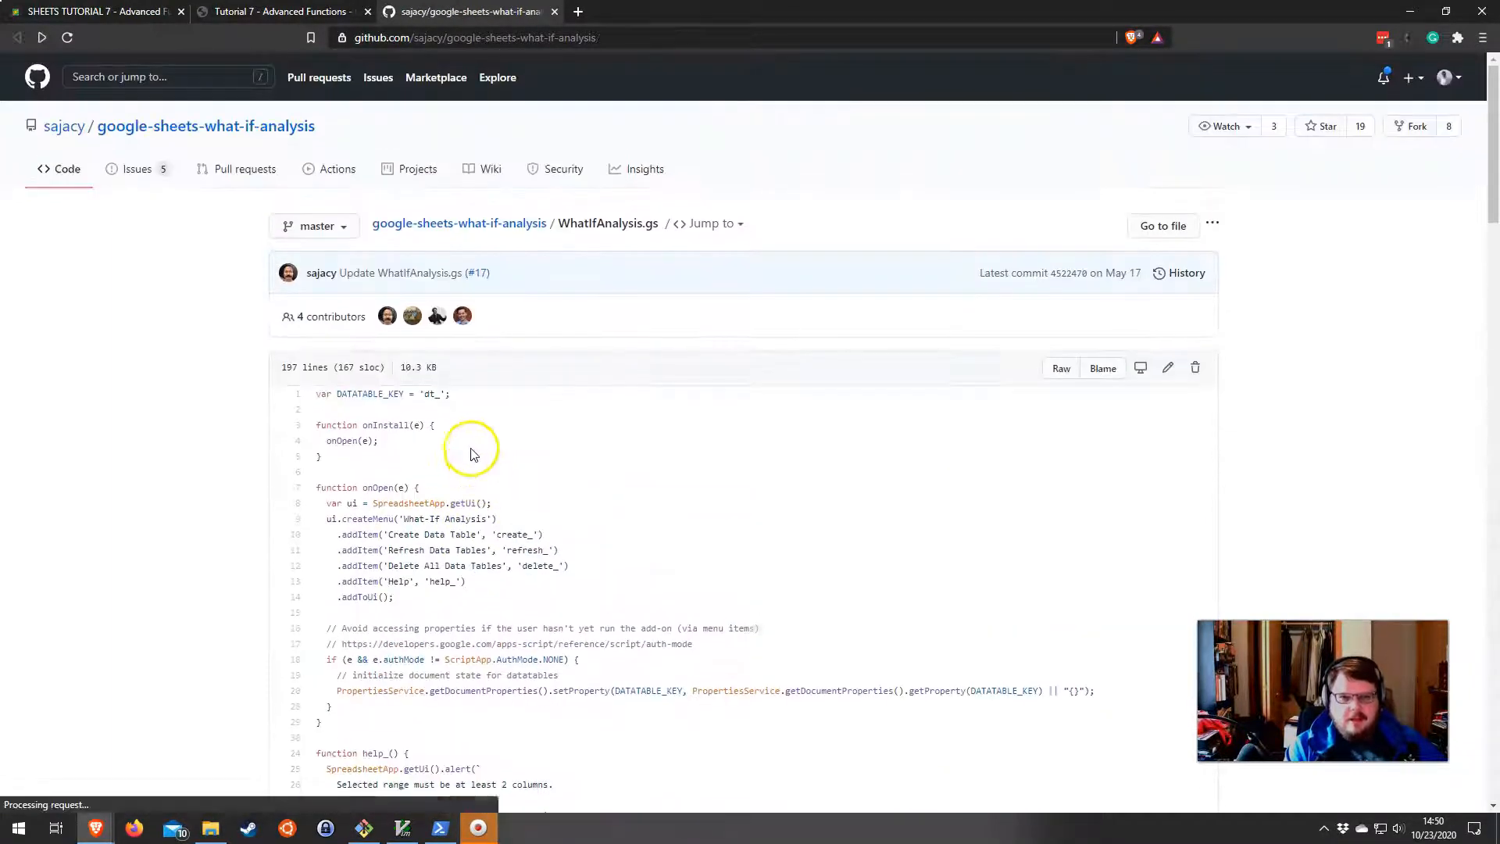
Read the README's installation, usage and data refresh sections, then close the repository.
scroll(391, 578, down, 8)
scroll(388, 594, down, 3)
scroll(388, 594, up, 6)
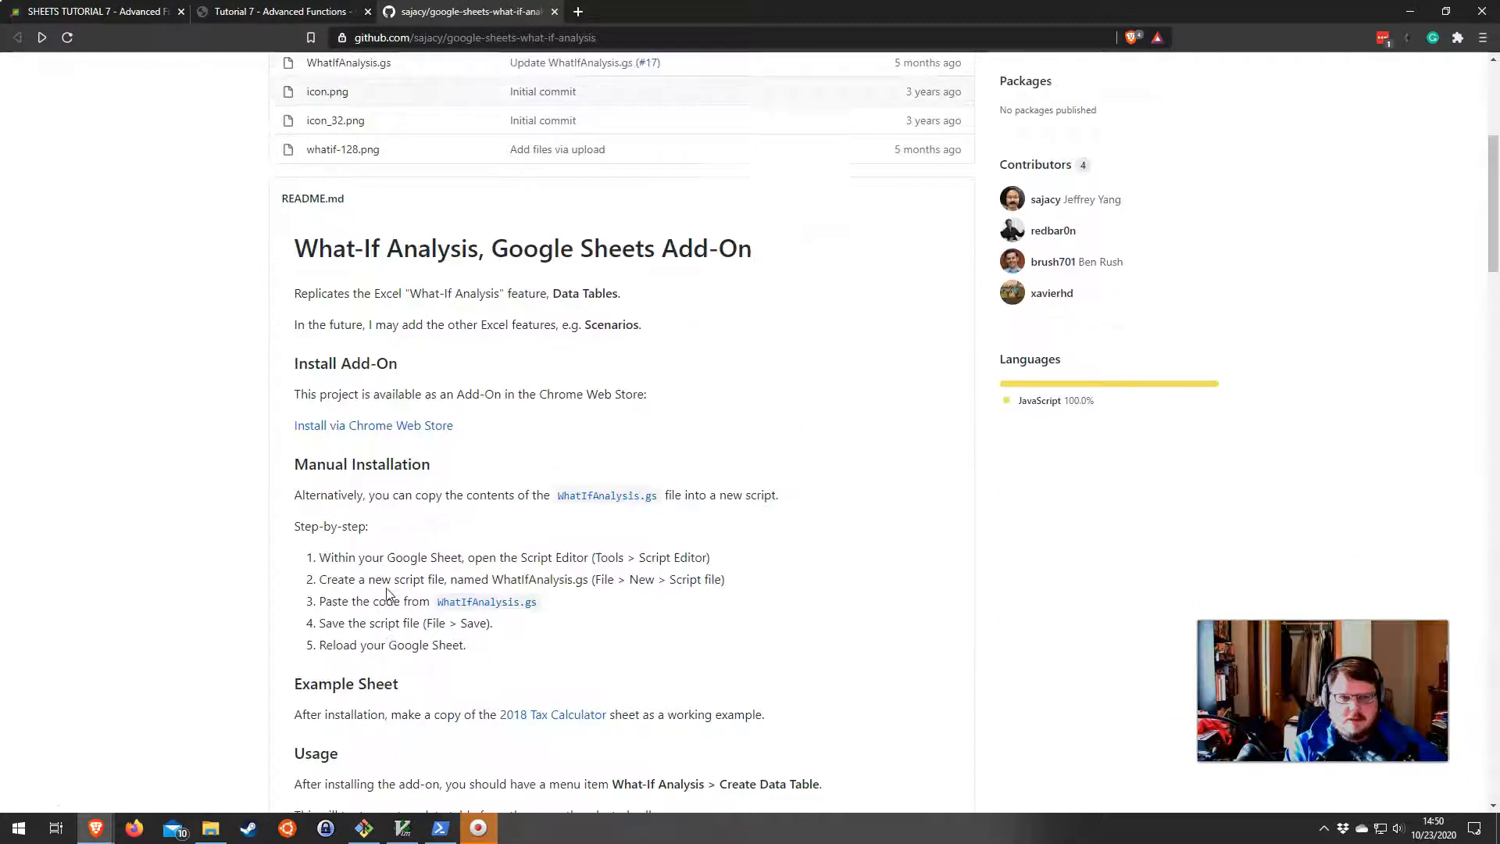
scroll(387, 594, down, 4)
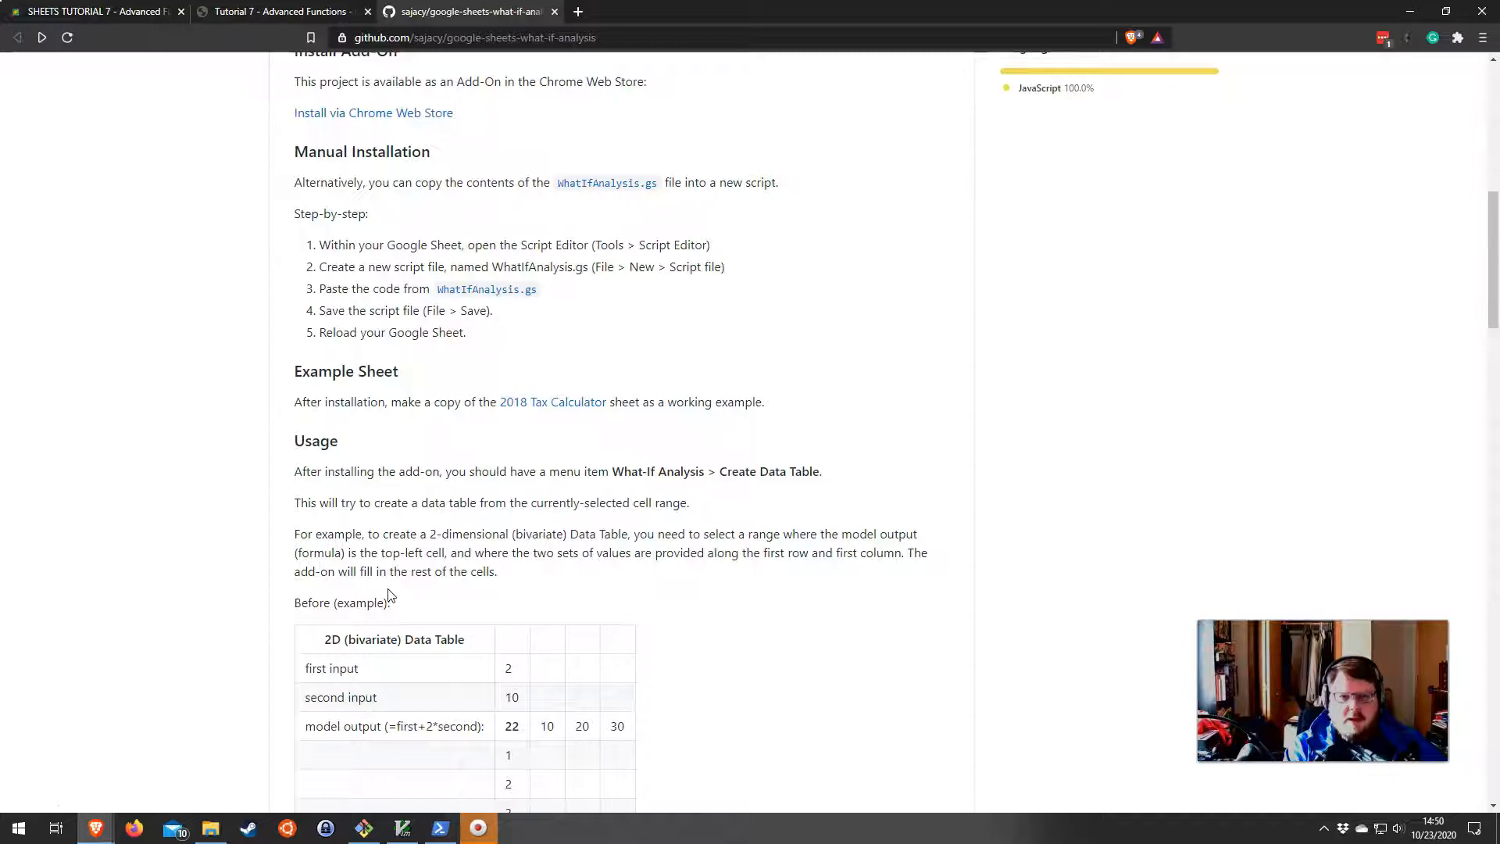
scroll(391, 596, down, 20)
scroll(391, 596, up, 1)
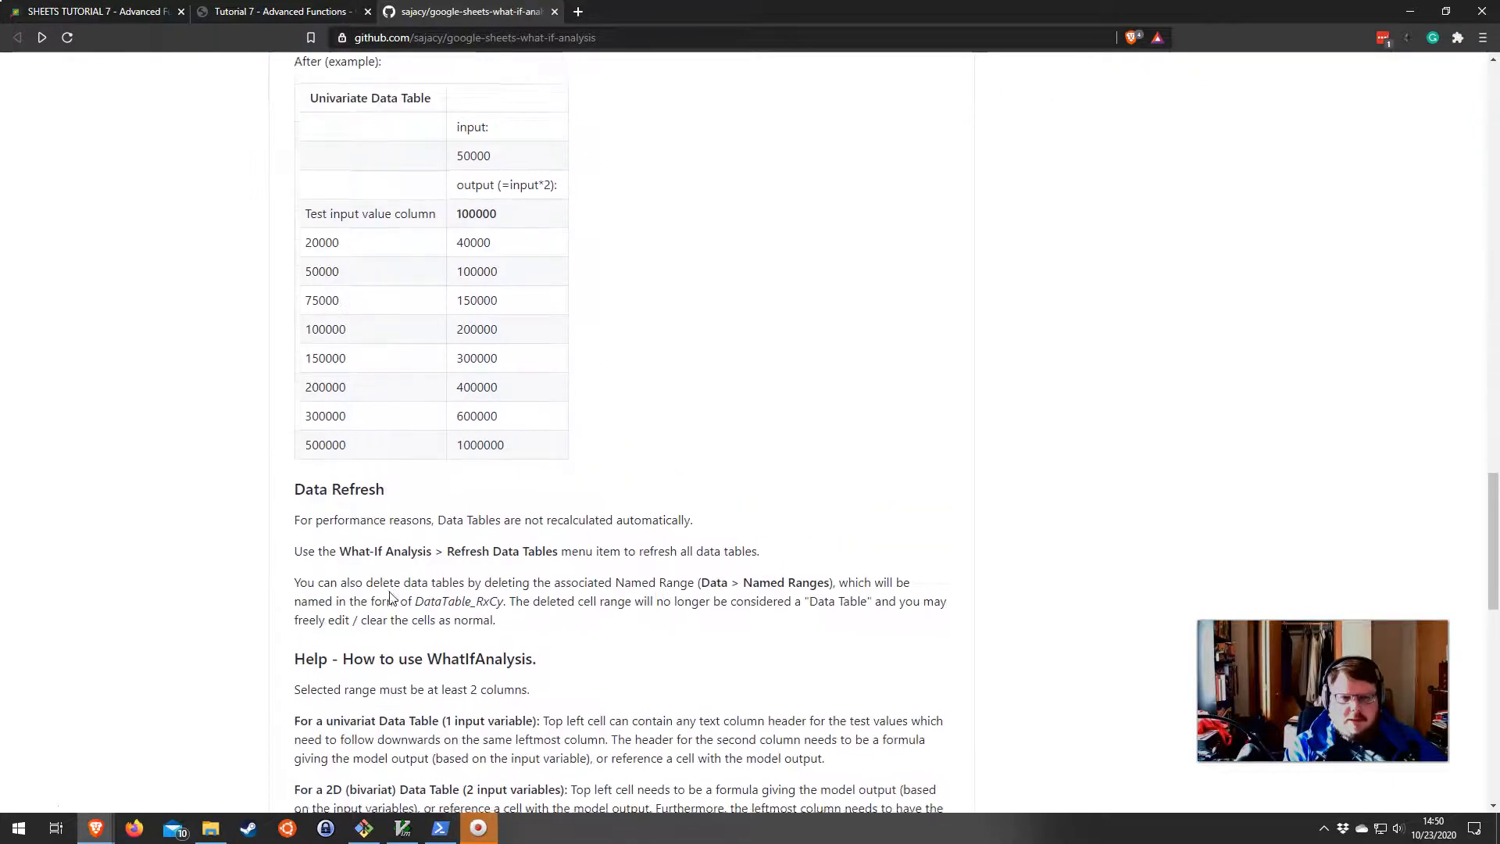
scroll(390, 597, down, 7)
scroll(459, 451, up, 20)
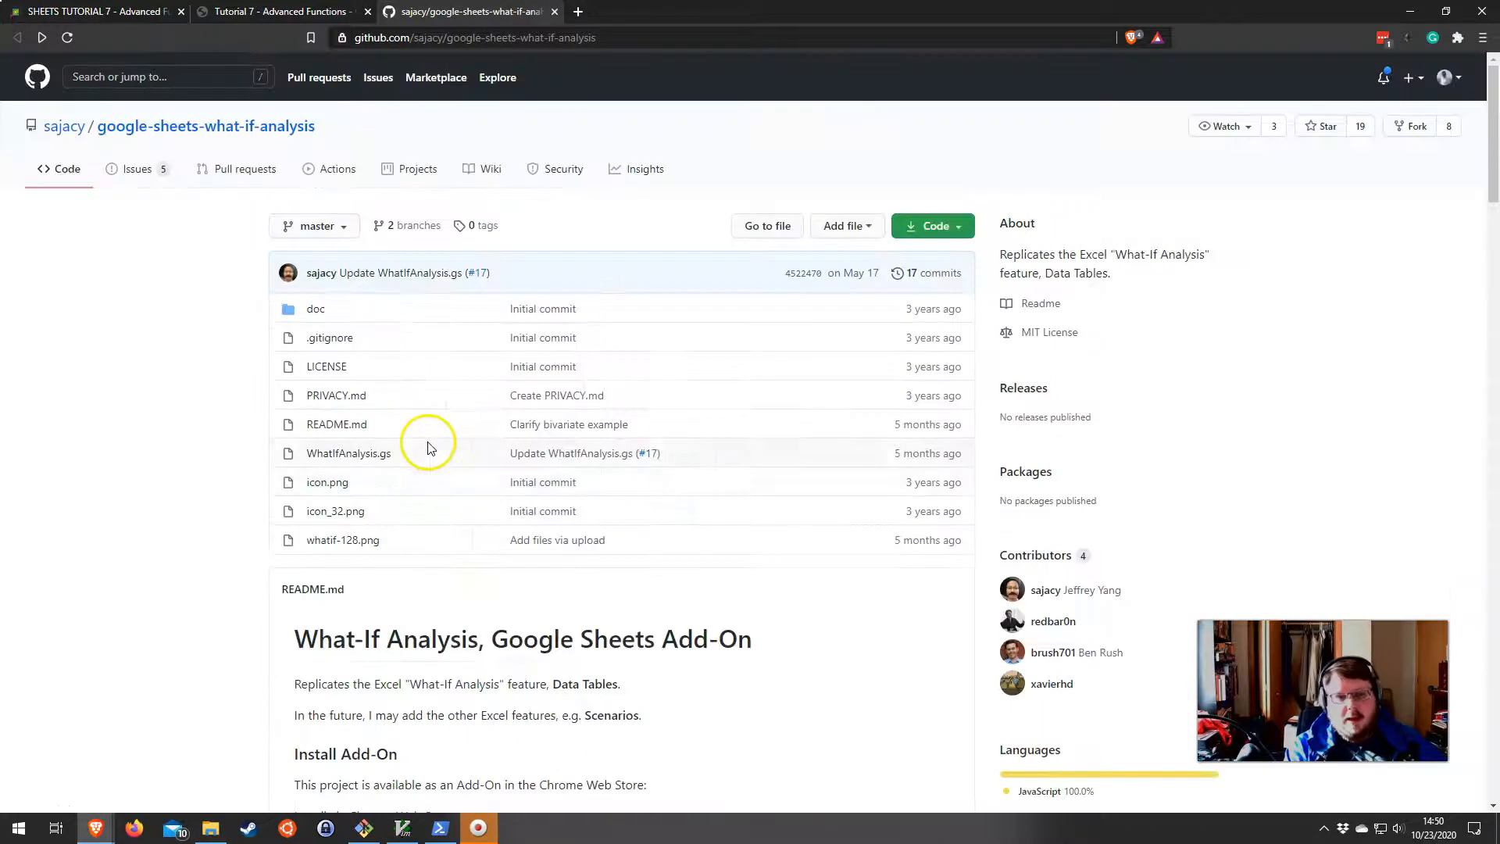
click(555, 11)
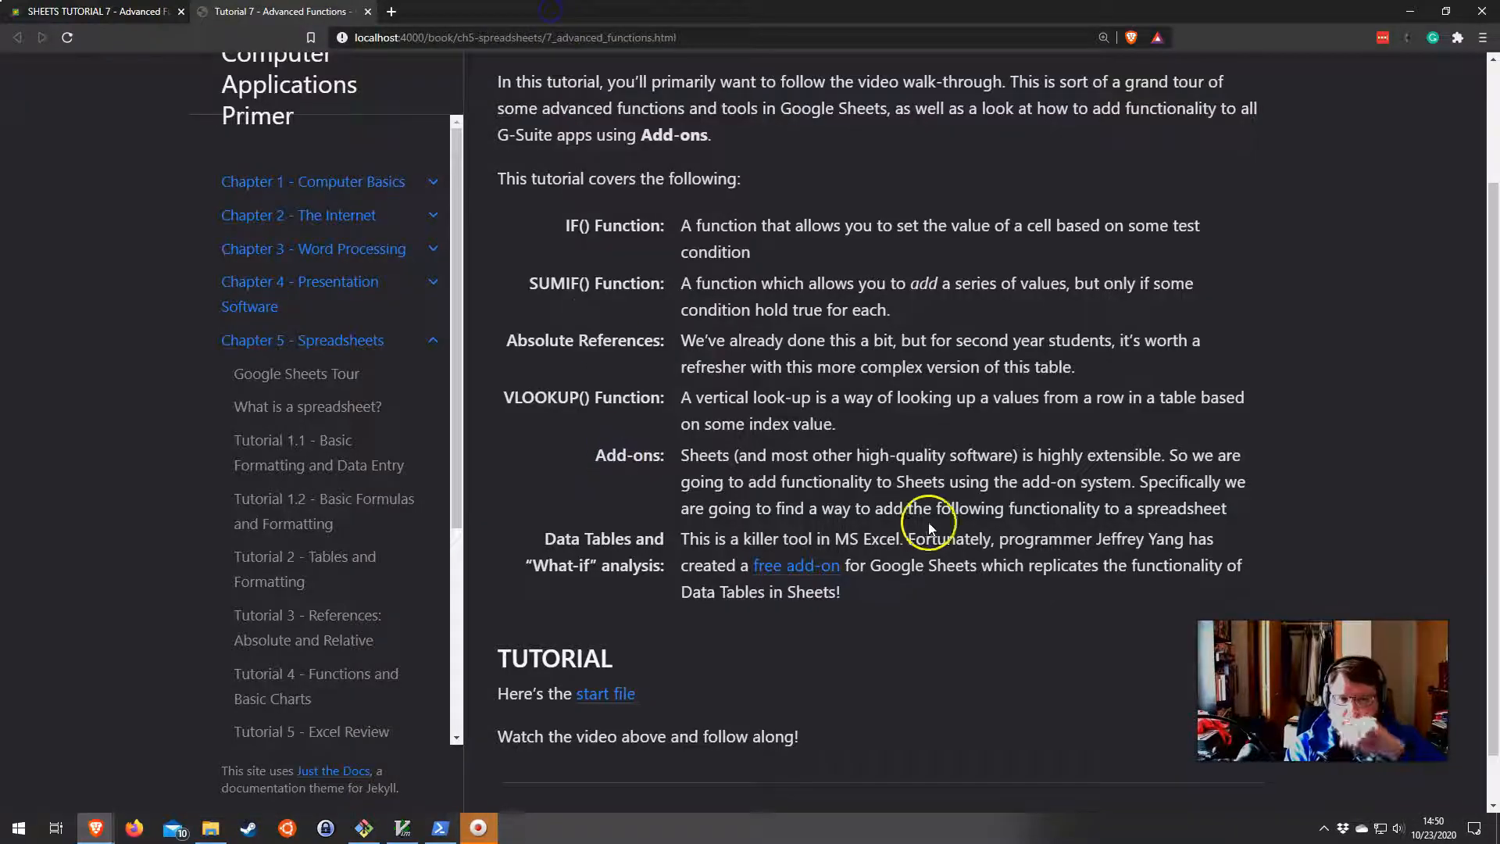
Open the advanced_examples spreadsheet from the start file link in the page's Tutorial section.
scroll(693, 586, down, 1)
scroll(730, 559, up, 3)
scroll(918, 598, down, 3)
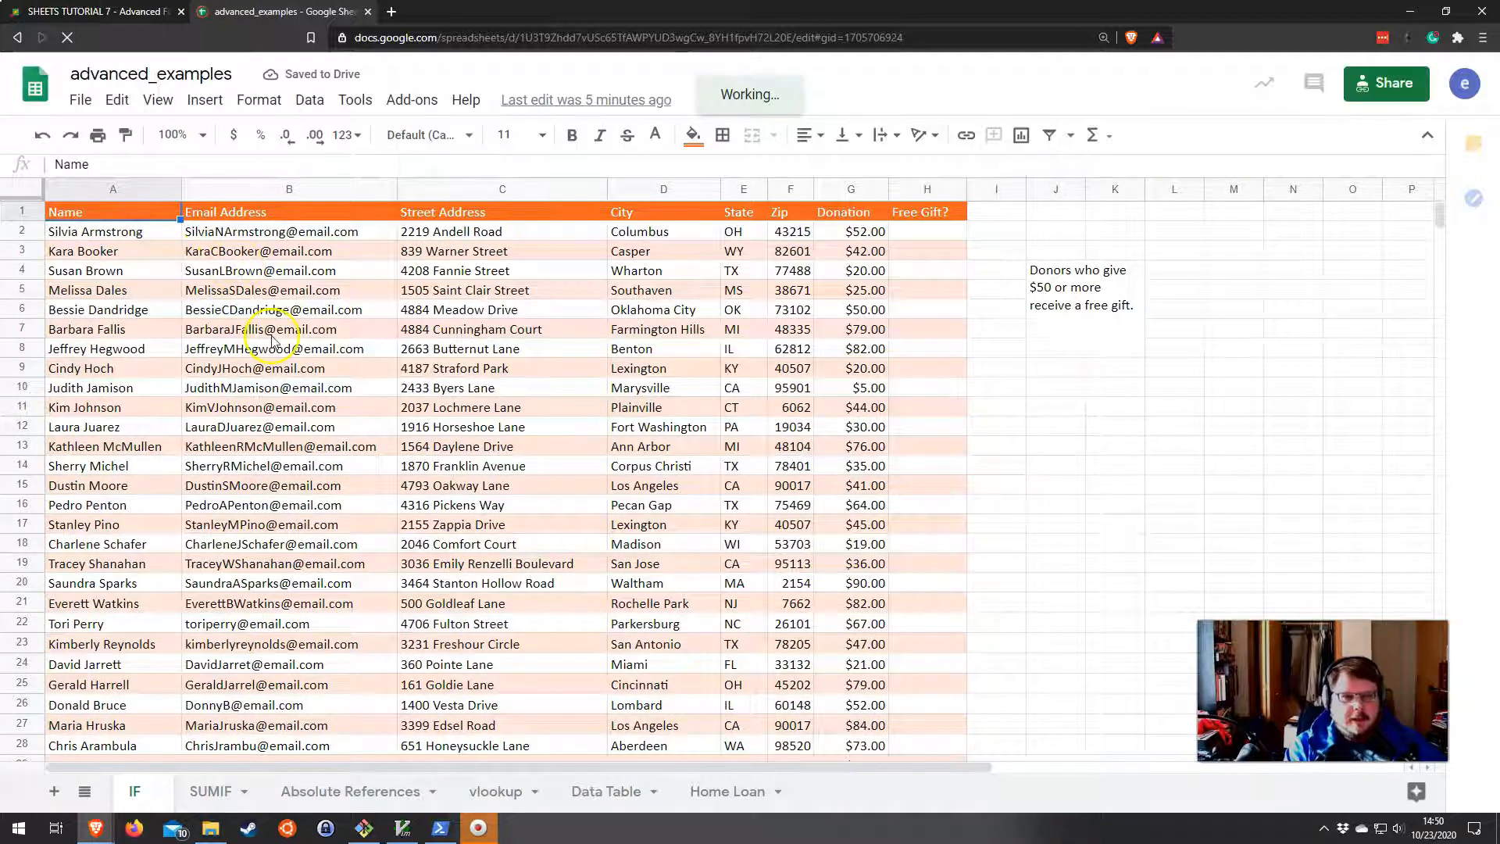
Begin copying the advanced_examples spreadsheet and choose the ITECH 150 folder in My Drive as the destination.
click(79, 102)
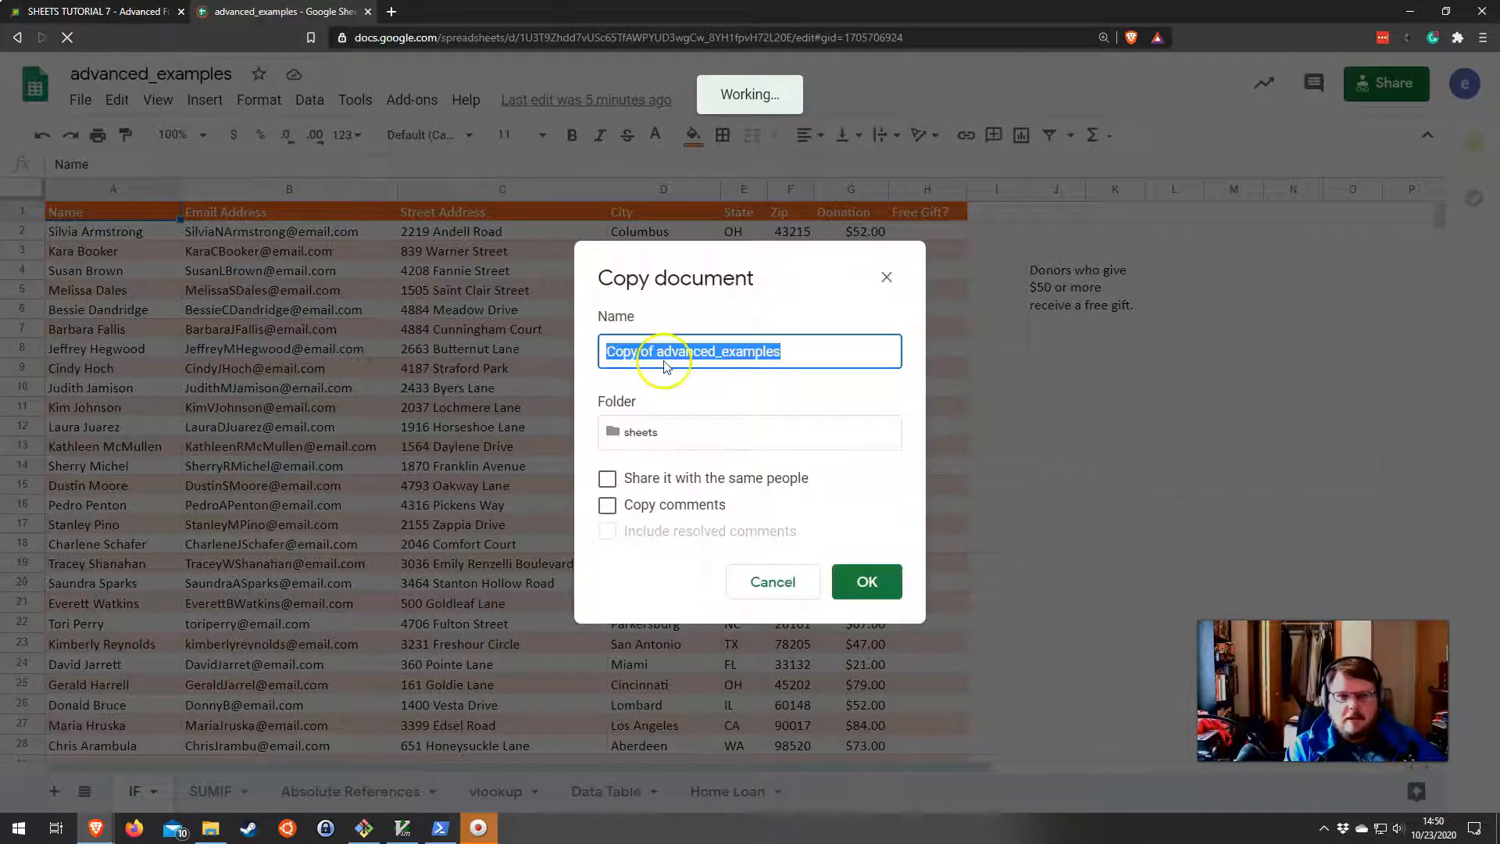
click(646, 432)
click(622, 484)
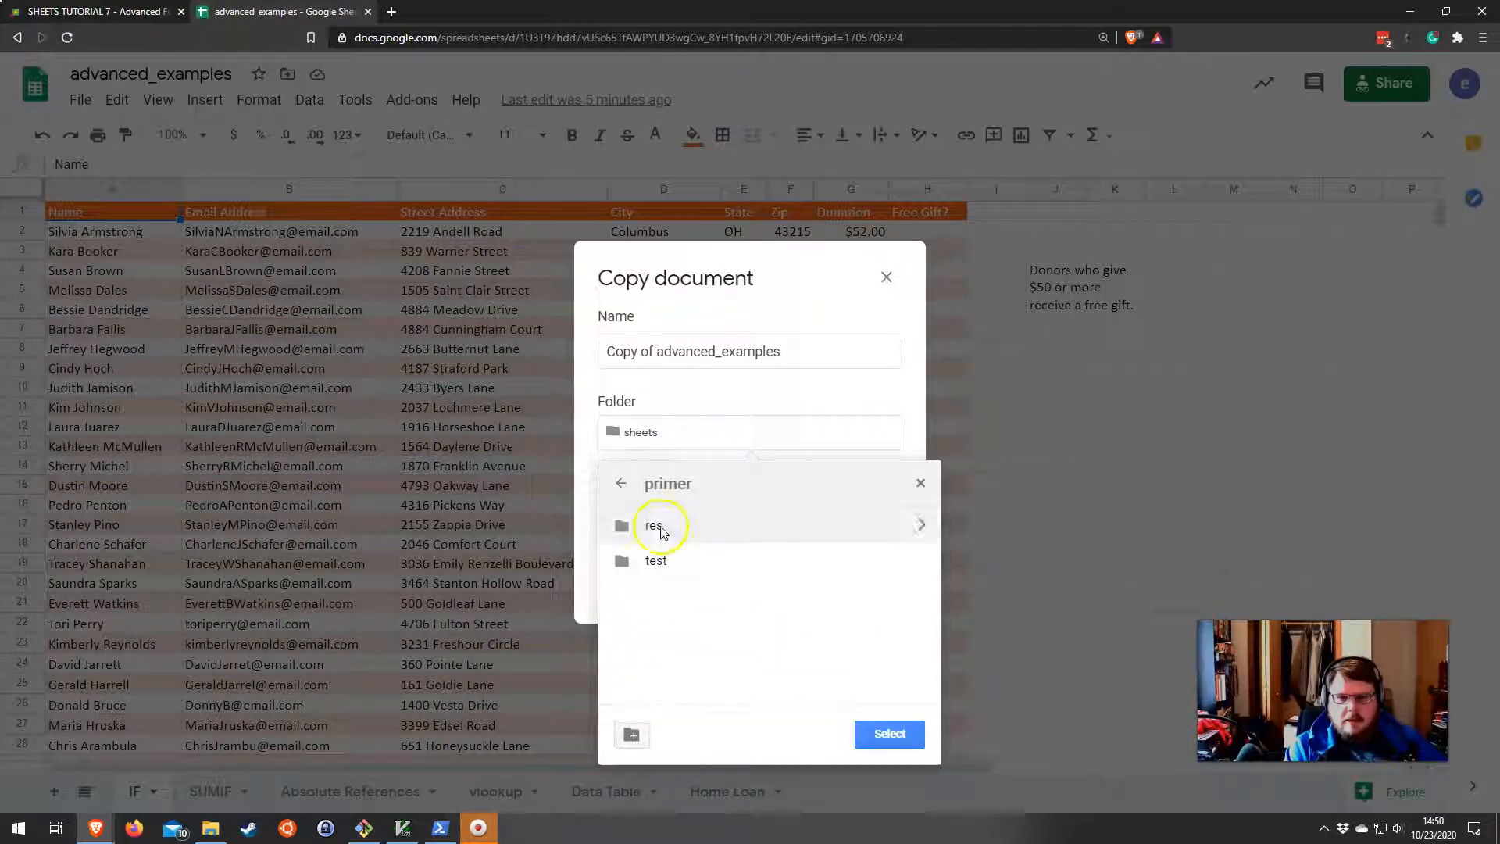
click(621, 484)
click(621, 484)
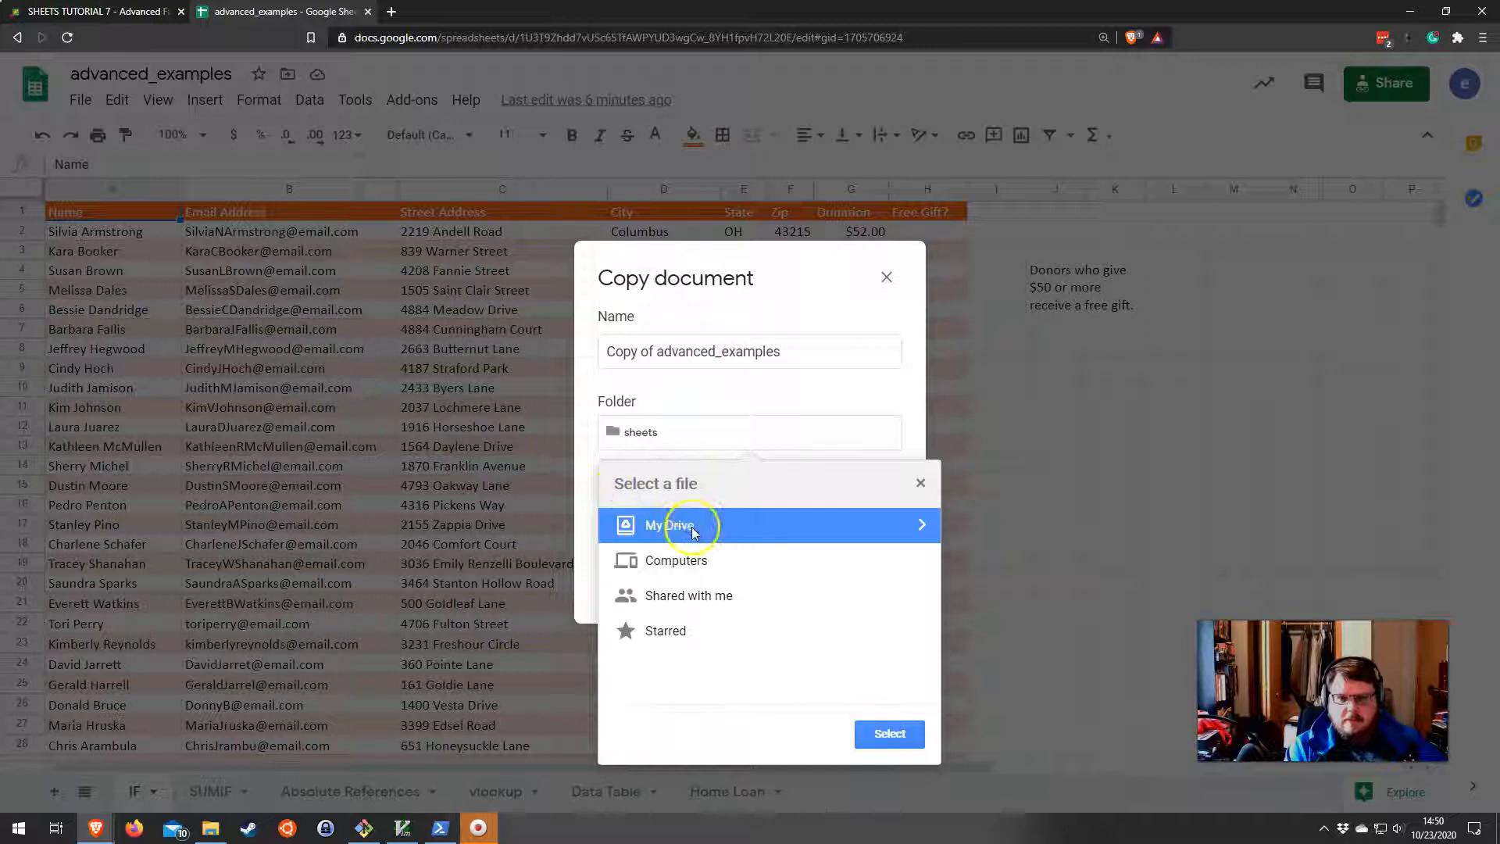
click(692, 533)
click(693, 663)
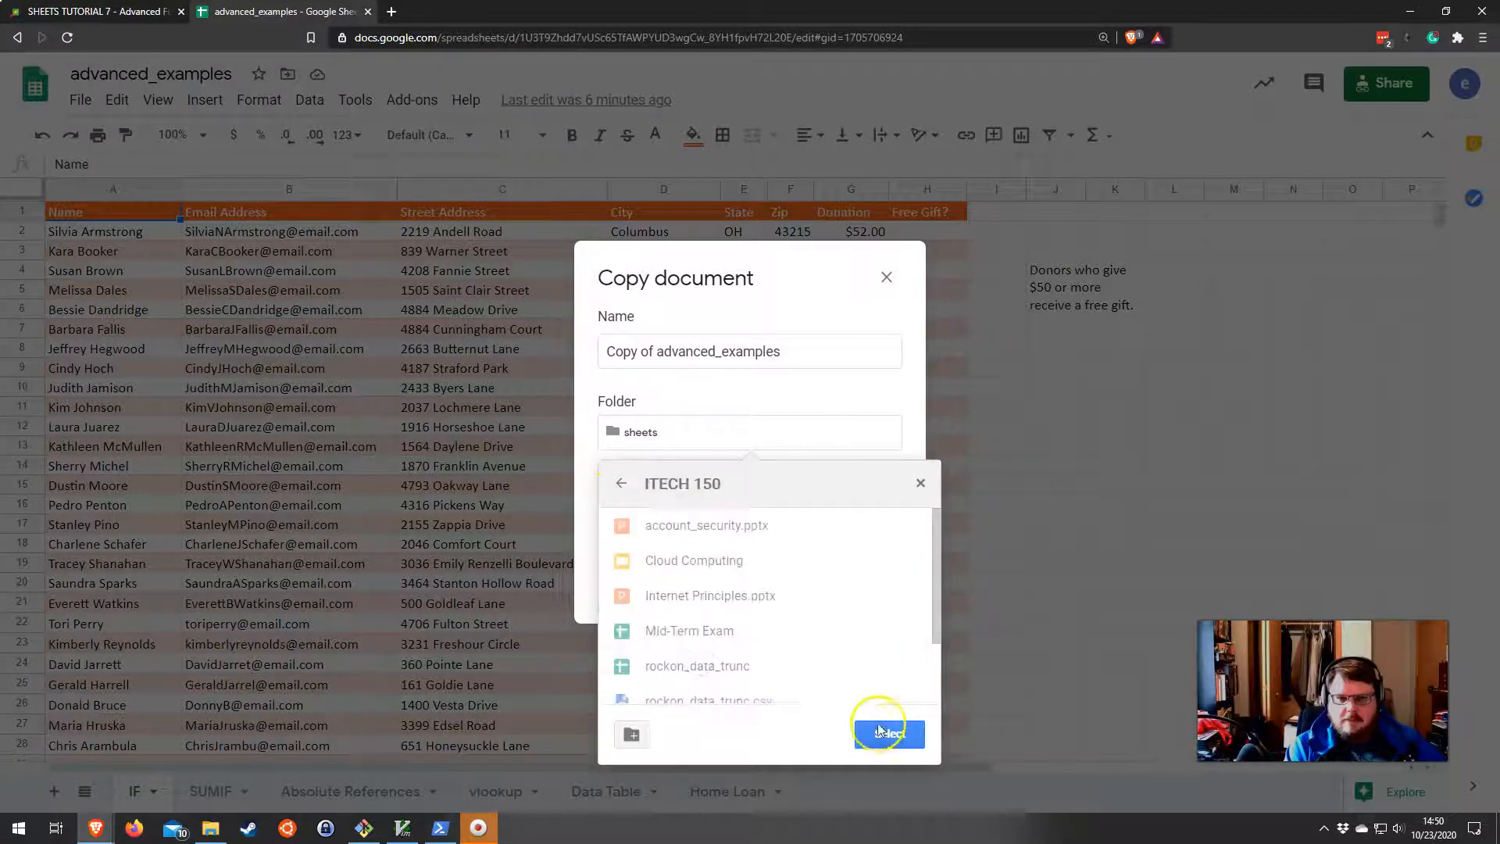
click(888, 734)
Name the copy Advanced Features, create it, and close the original spreadsheet.
click(789, 354)
key(ctrl+a)
text(Ad)
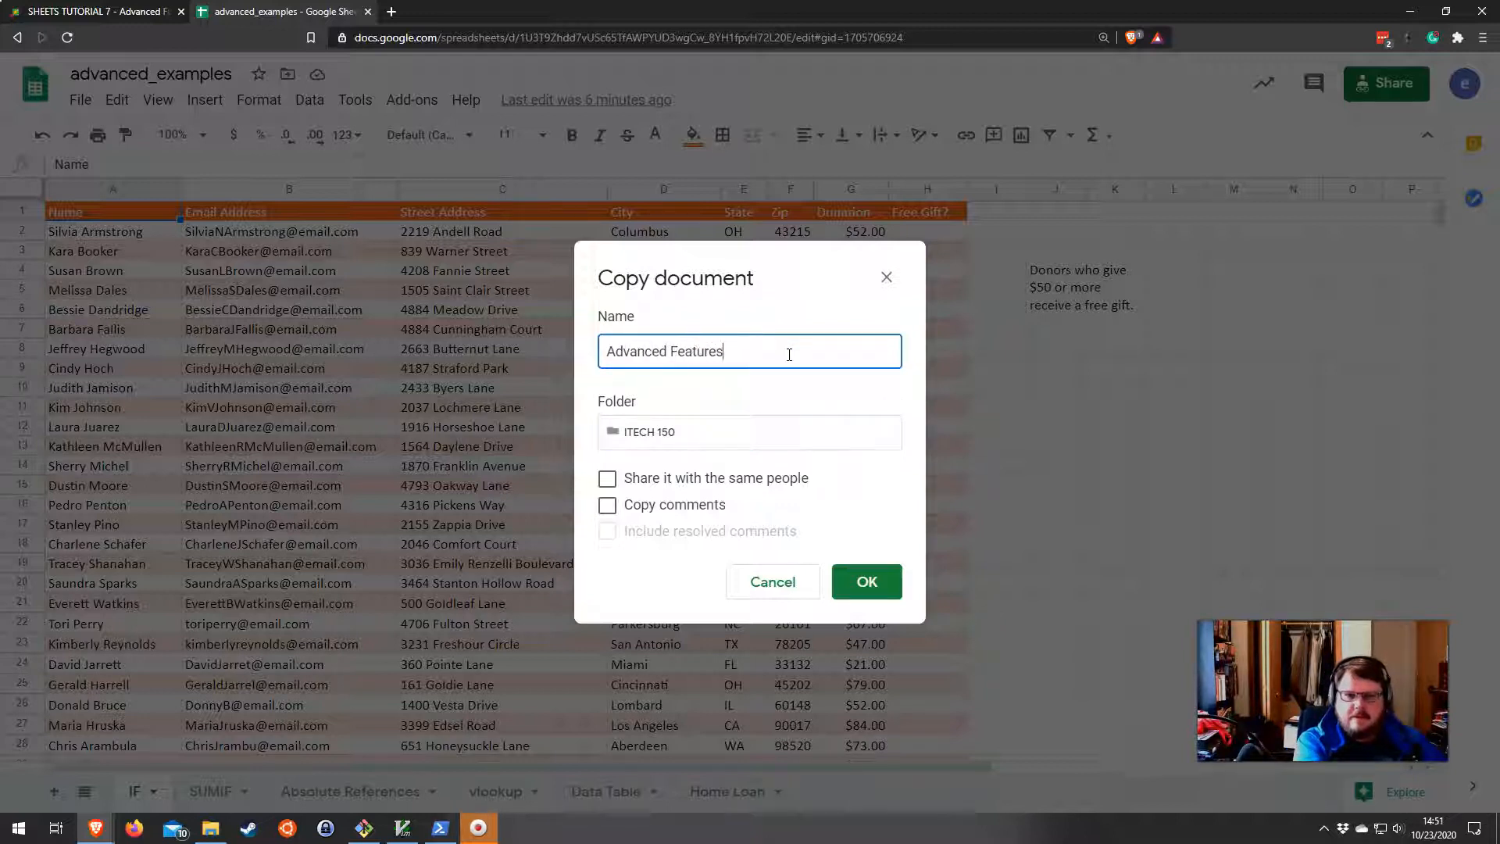
key(Return)
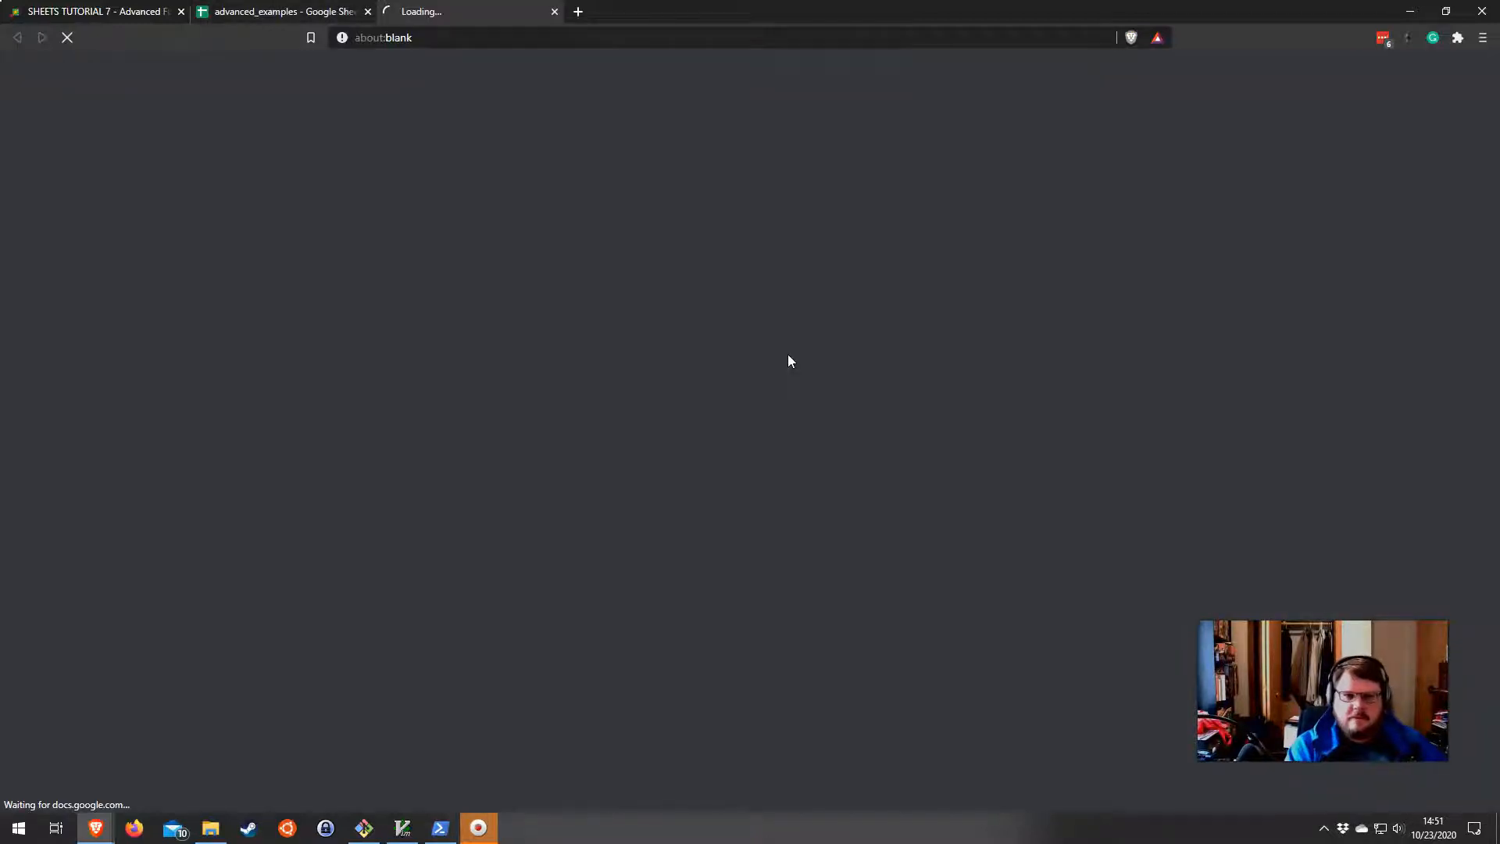
click(367, 14)
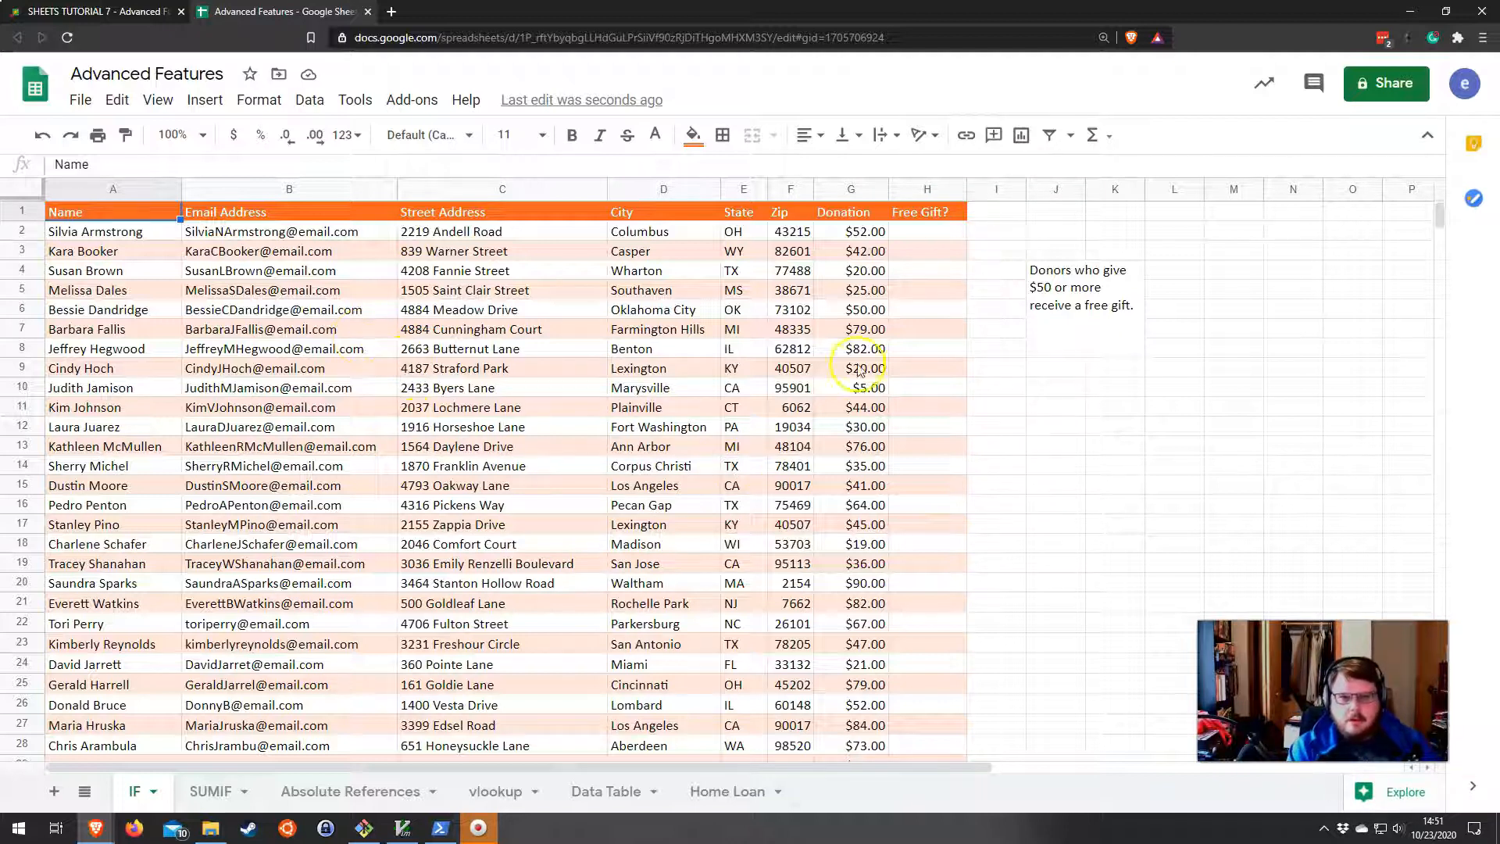
Examine the donor records, the Donation and Free Gift? columns, and the note stating the free gift rule.
click(923, 232)
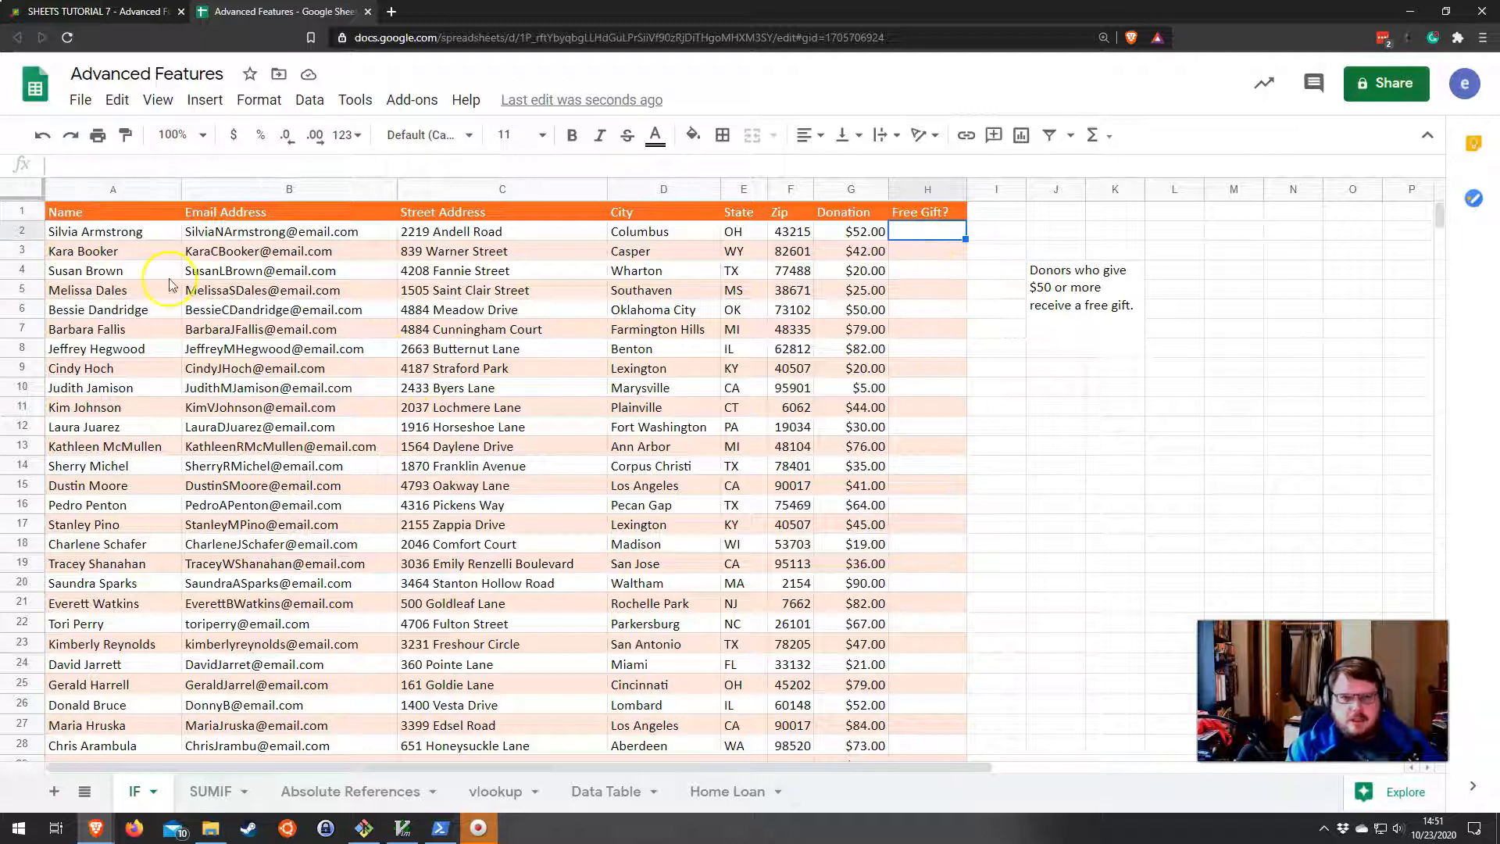
drag(100, 233, 638, 629)
shift+click(837, 637)
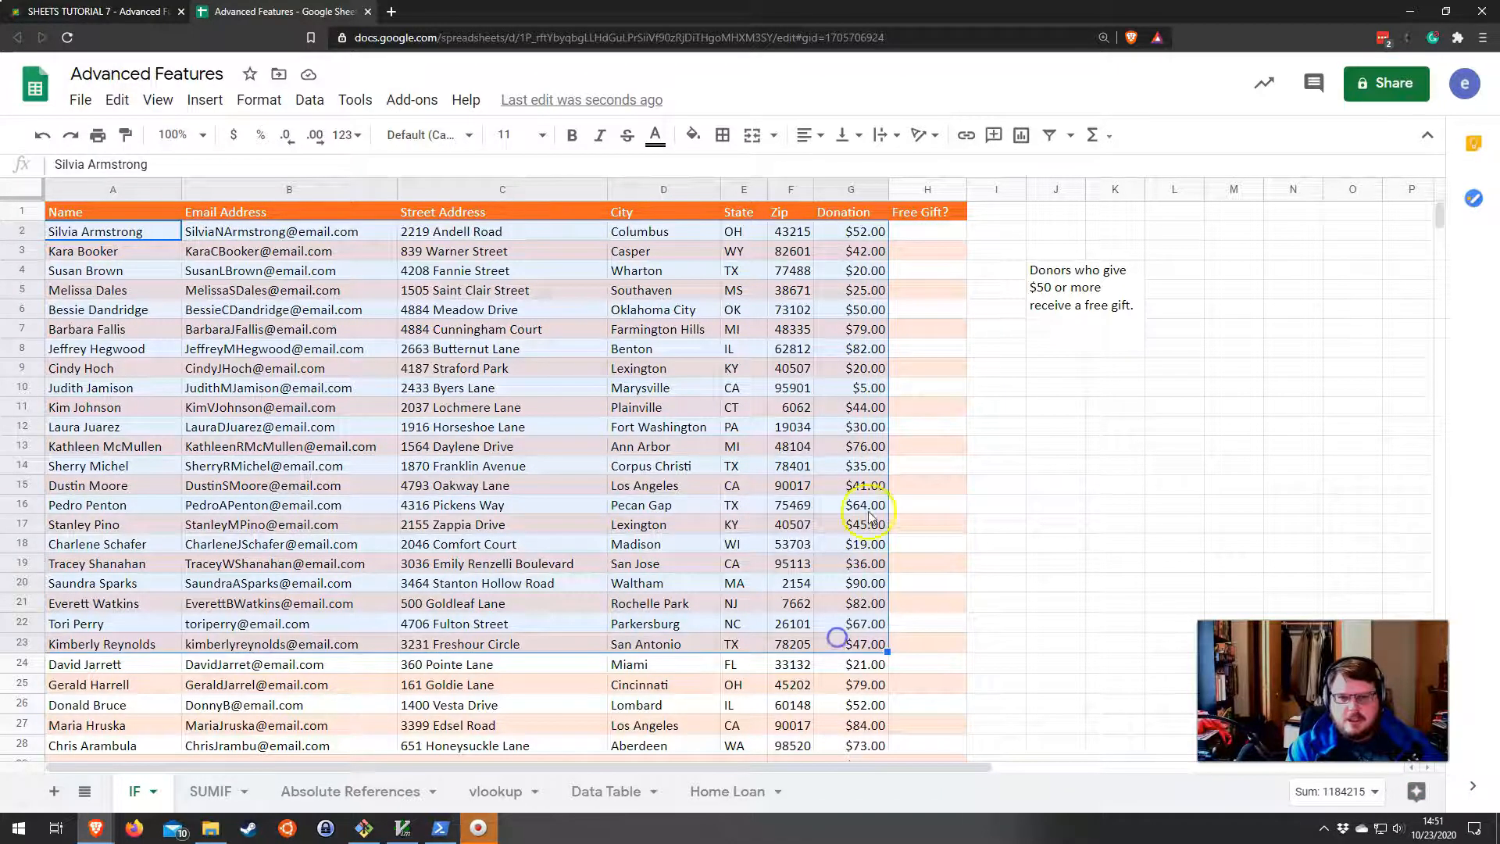
click(839, 190)
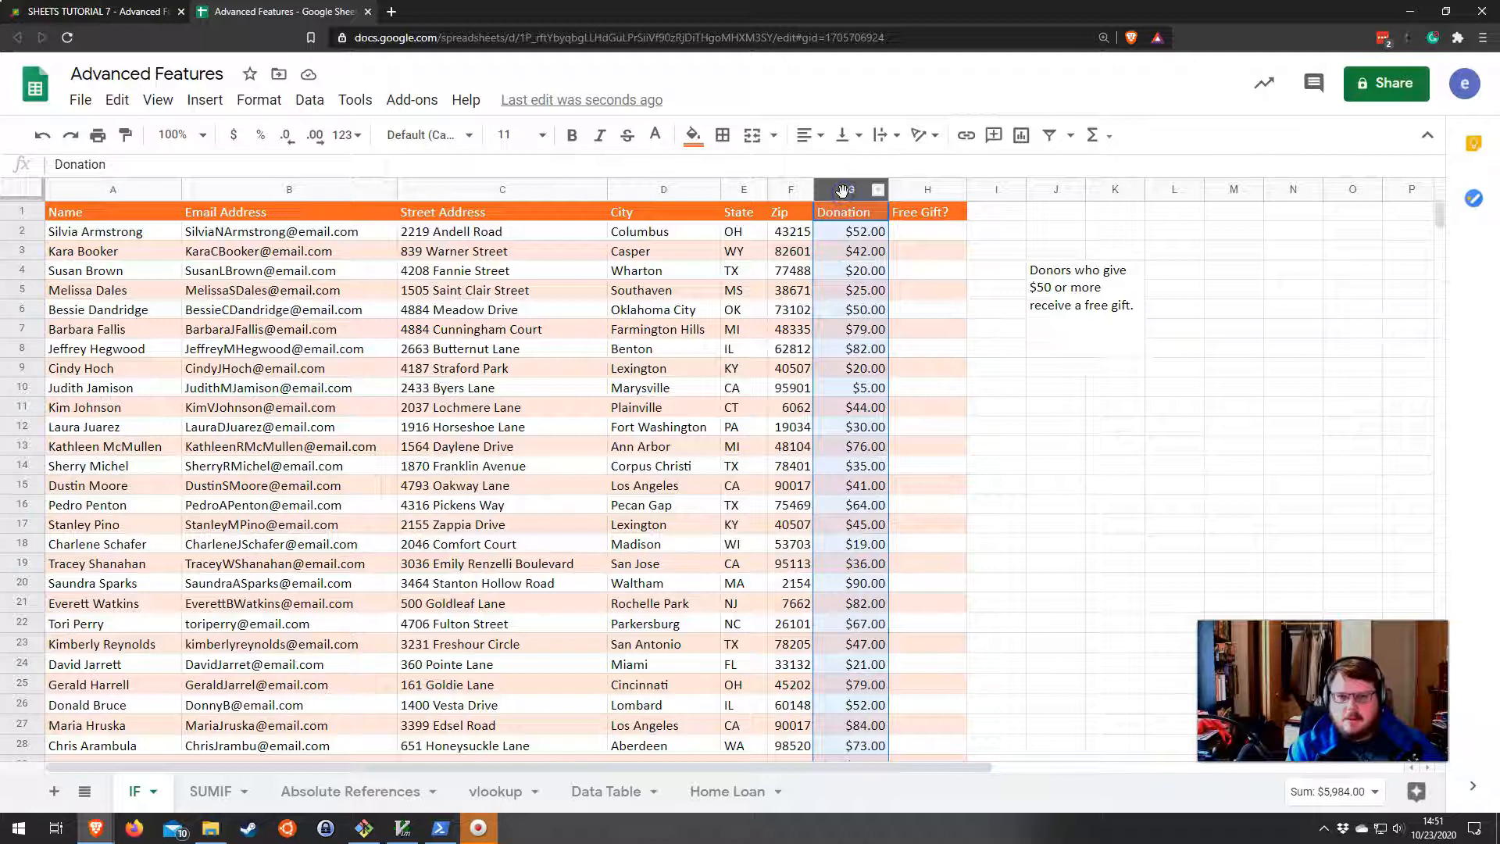
click(918, 190)
click(856, 190)
click(906, 188)
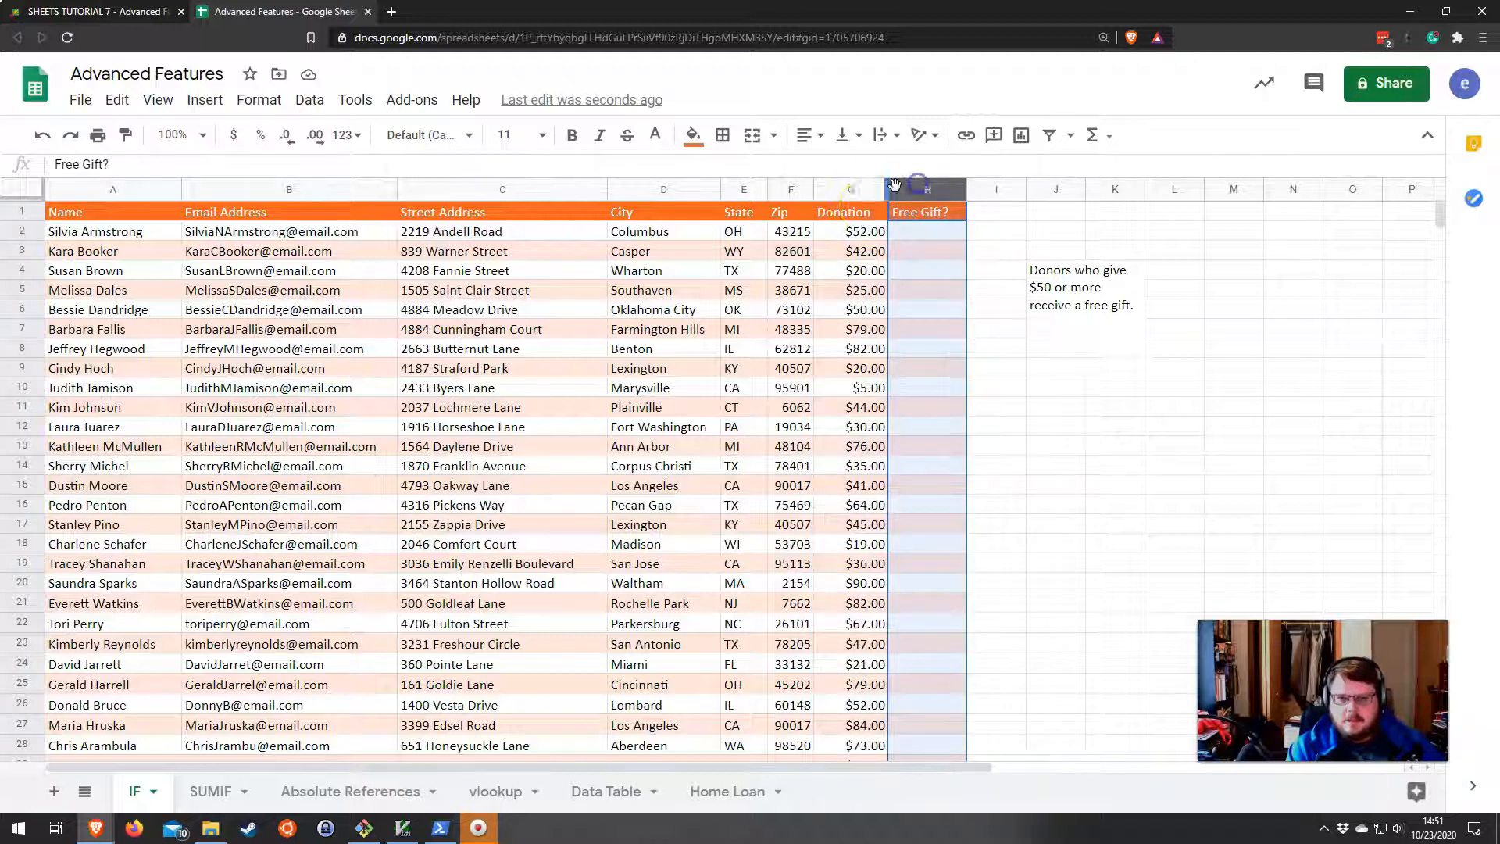
click(922, 226)
click(931, 182)
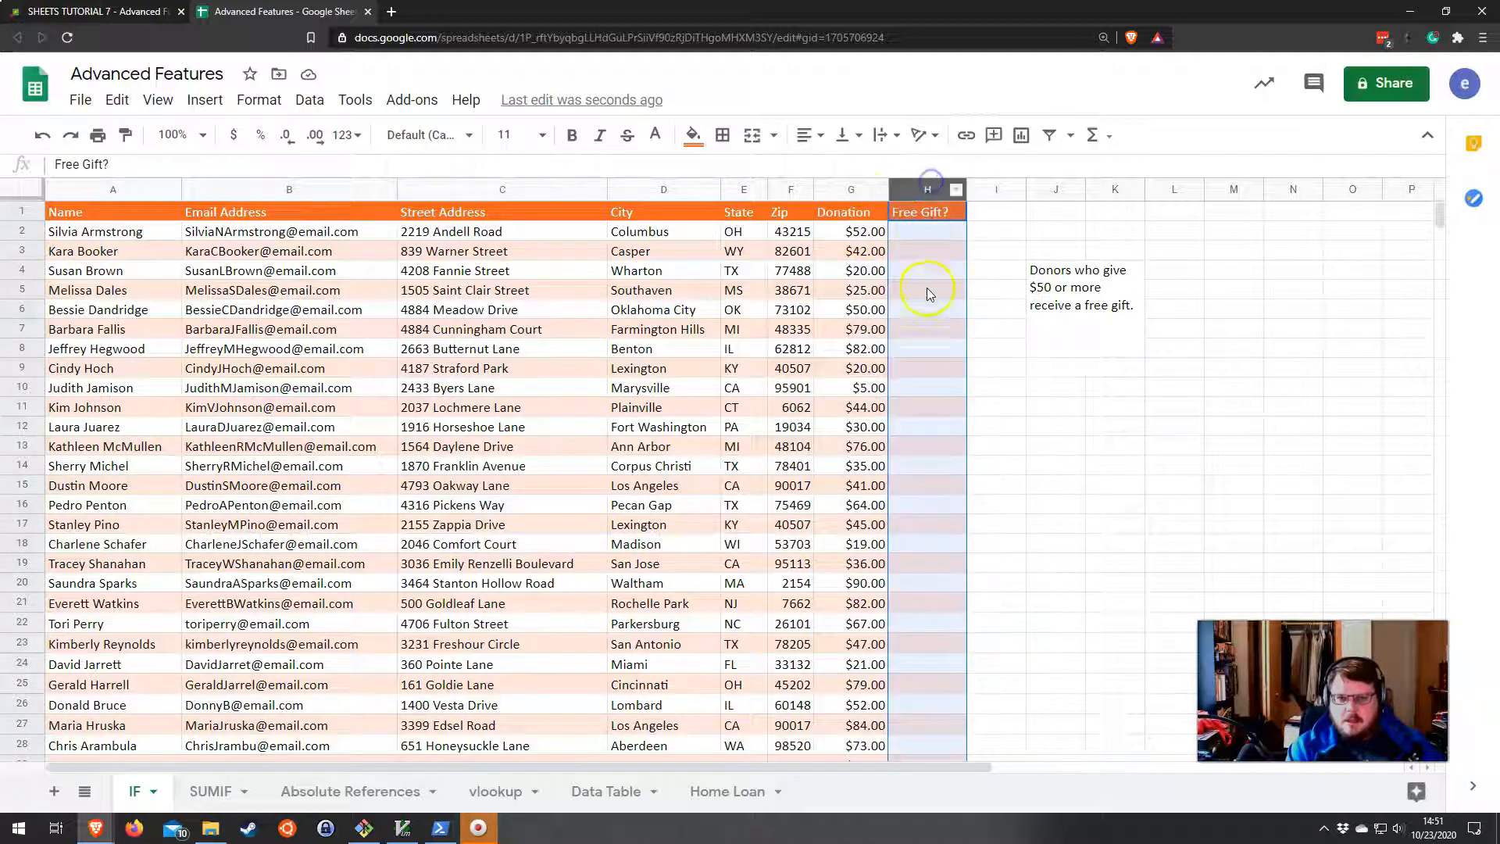
click(1039, 268)
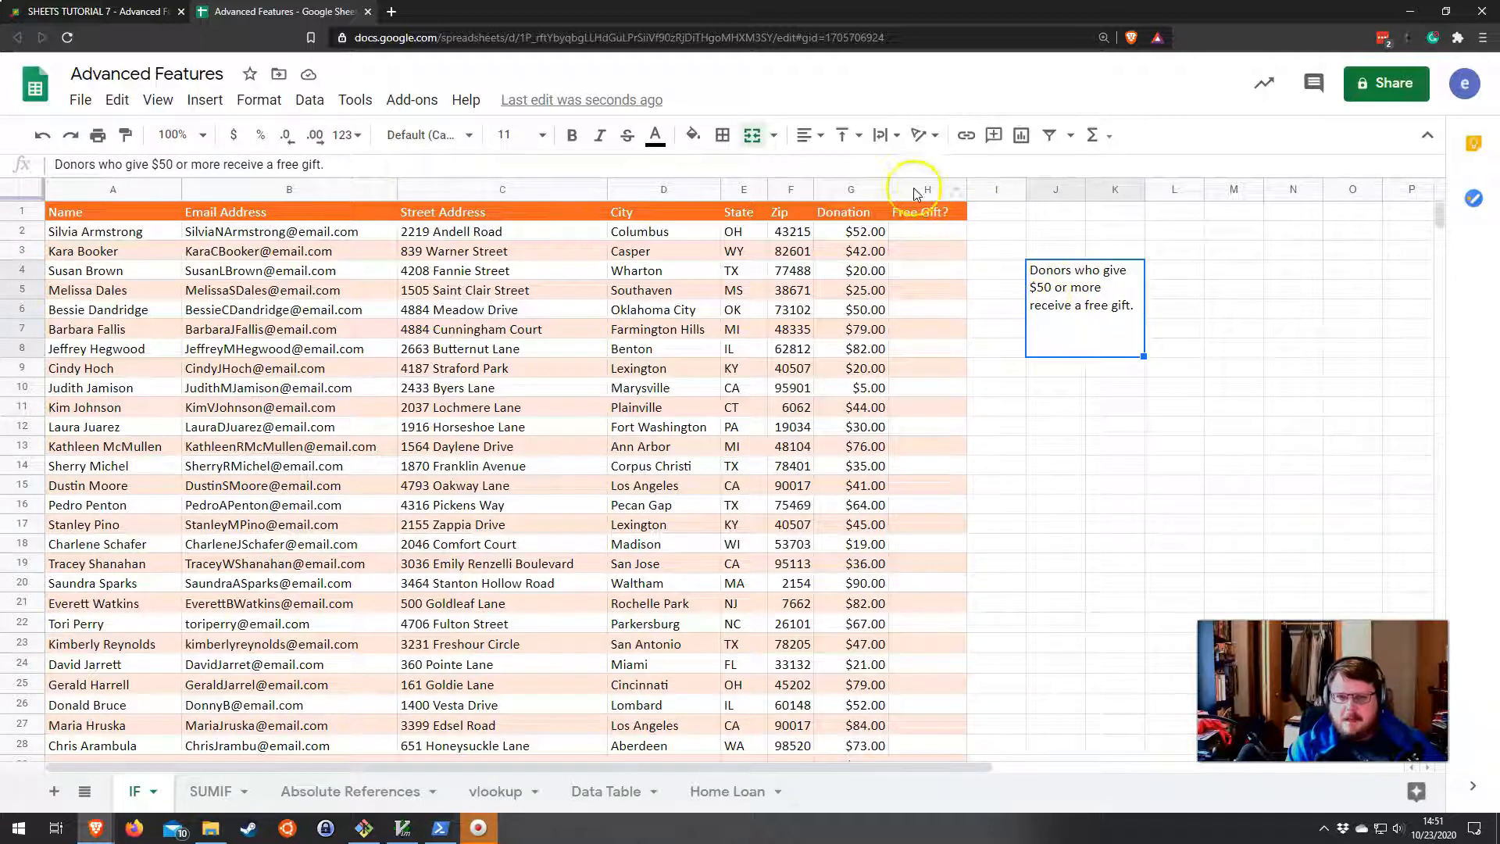
click(851, 186)
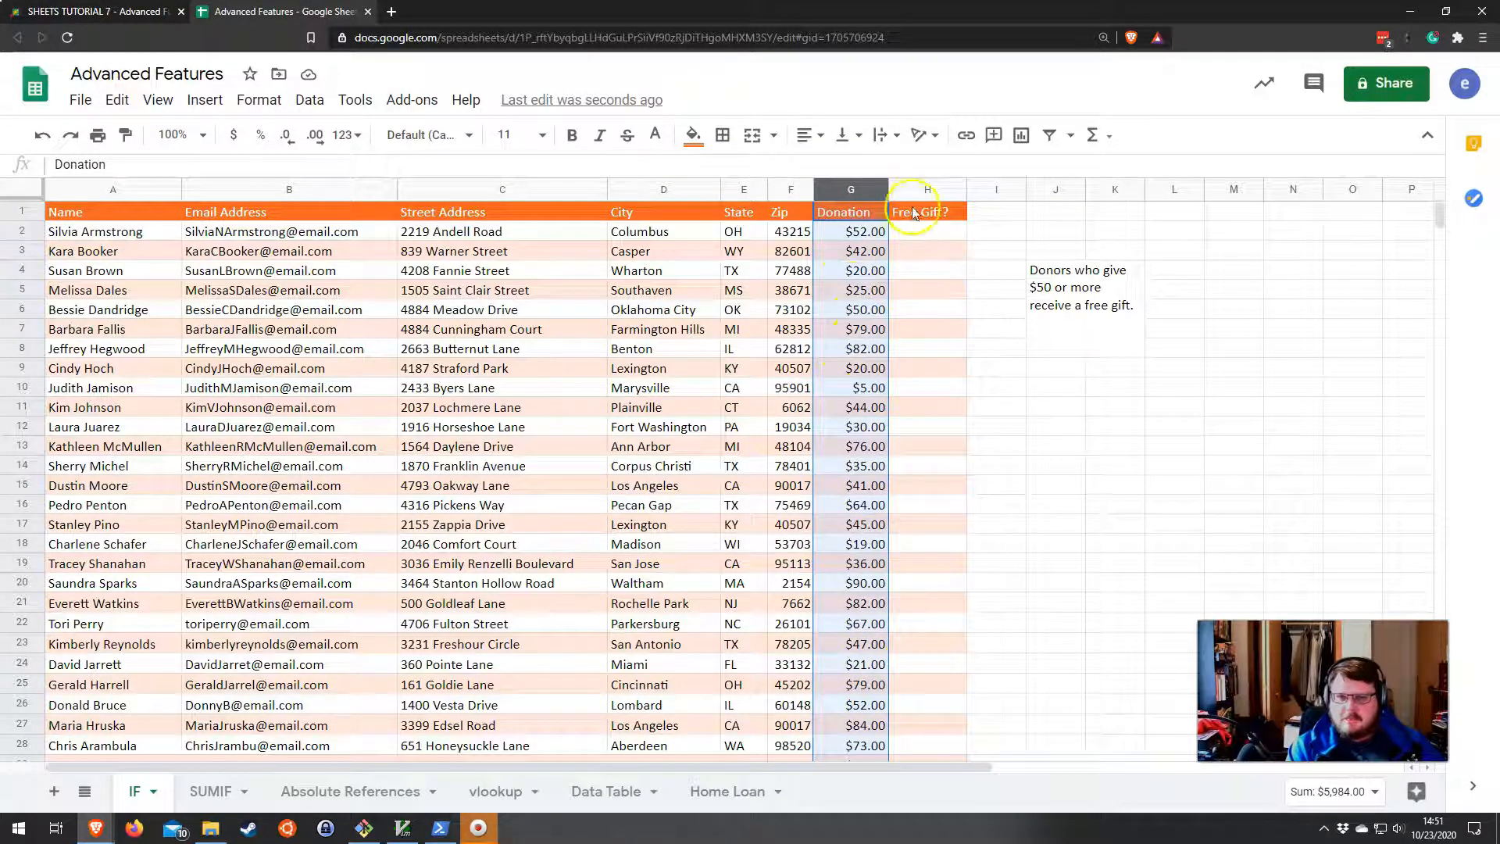
click(927, 190)
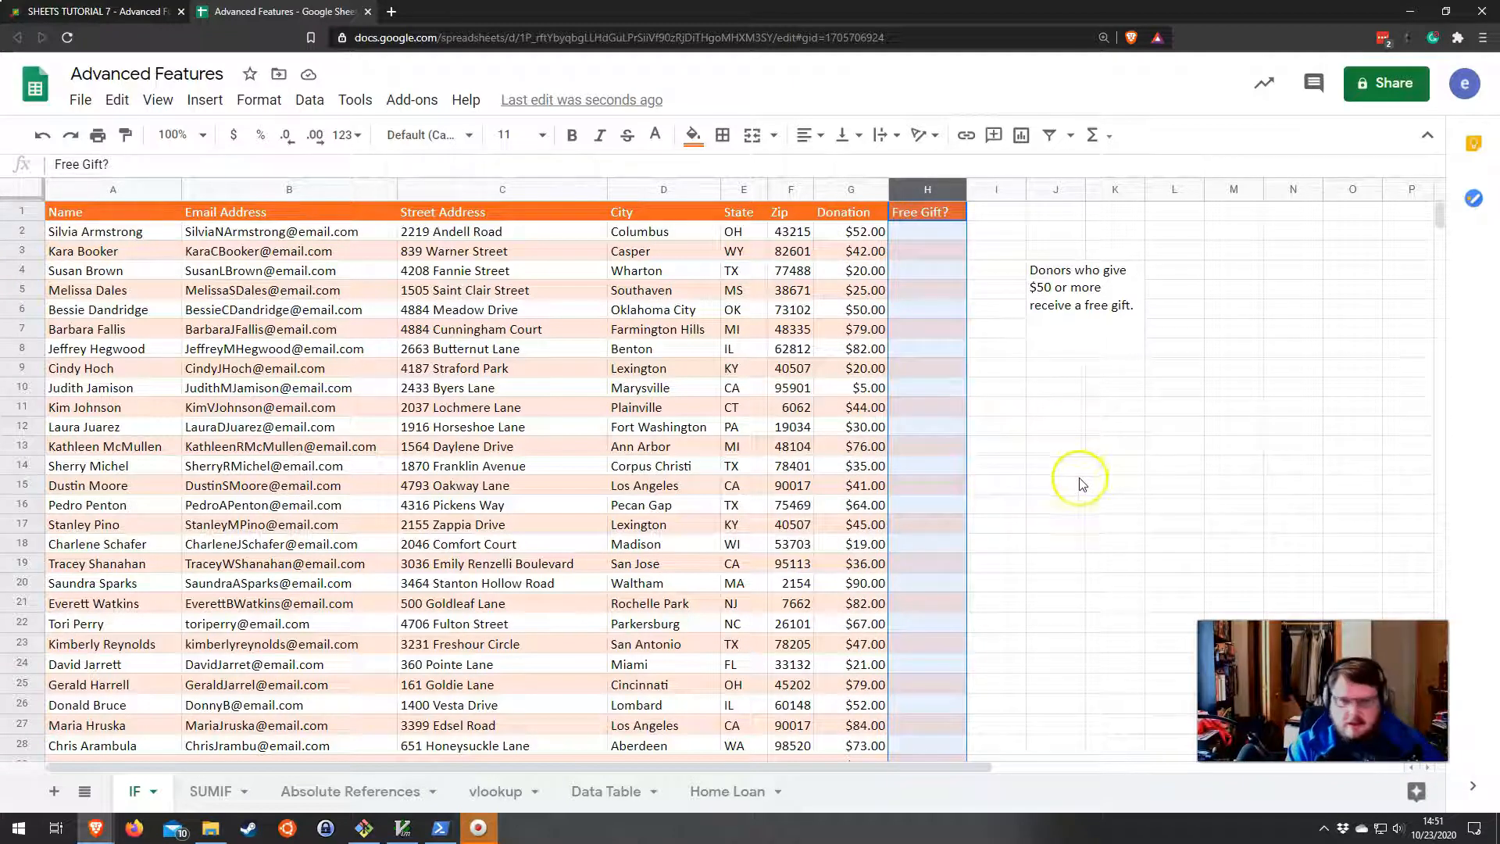
click(1047, 404)
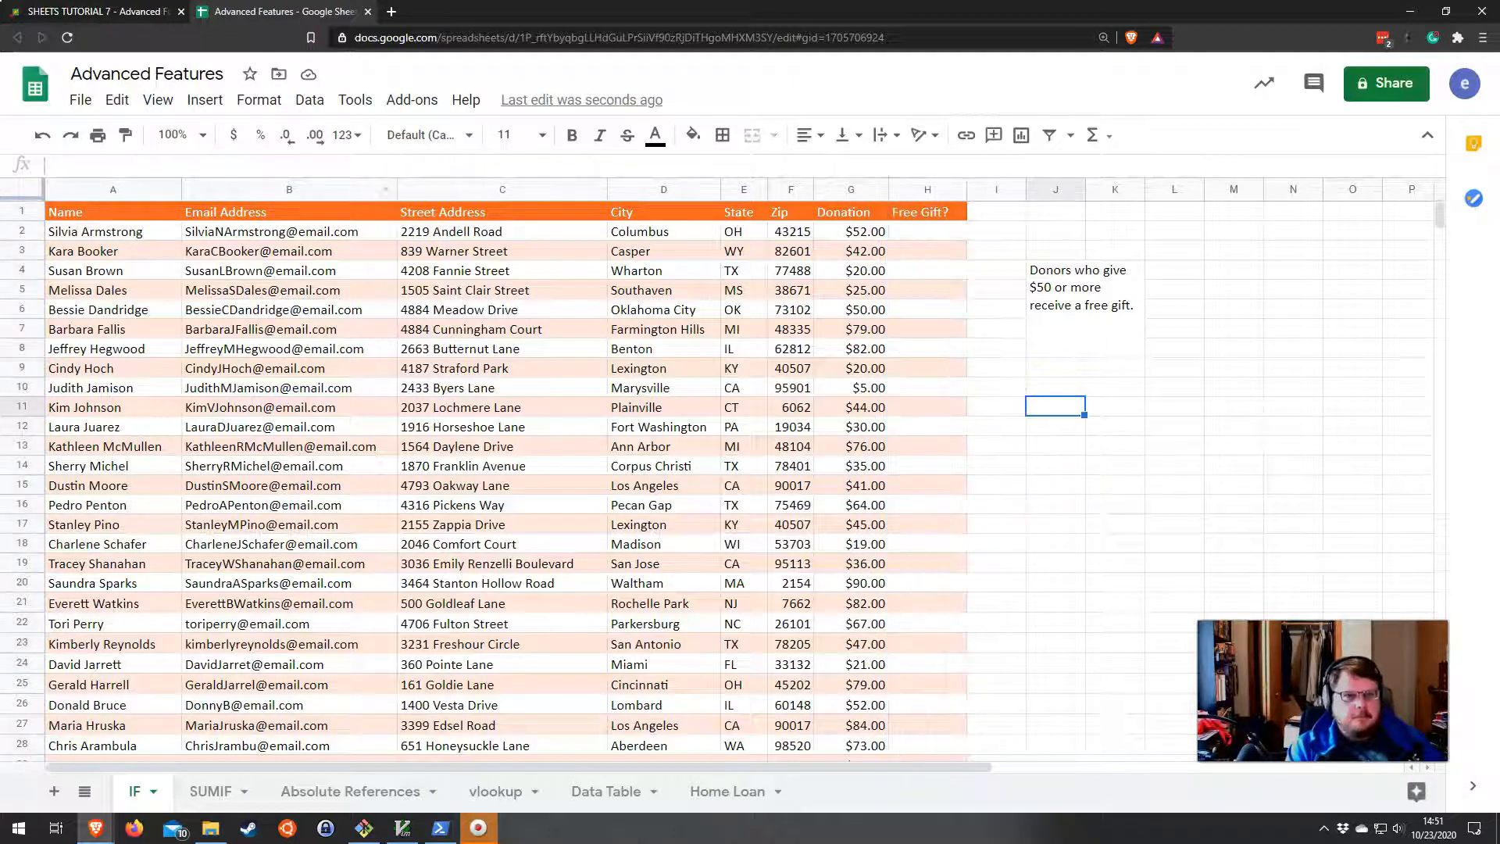
Set the sheet's zoom to 150% and show the Donation and Free Gift? columns together with the free gift note.
click(192, 134)
click(199, 318)
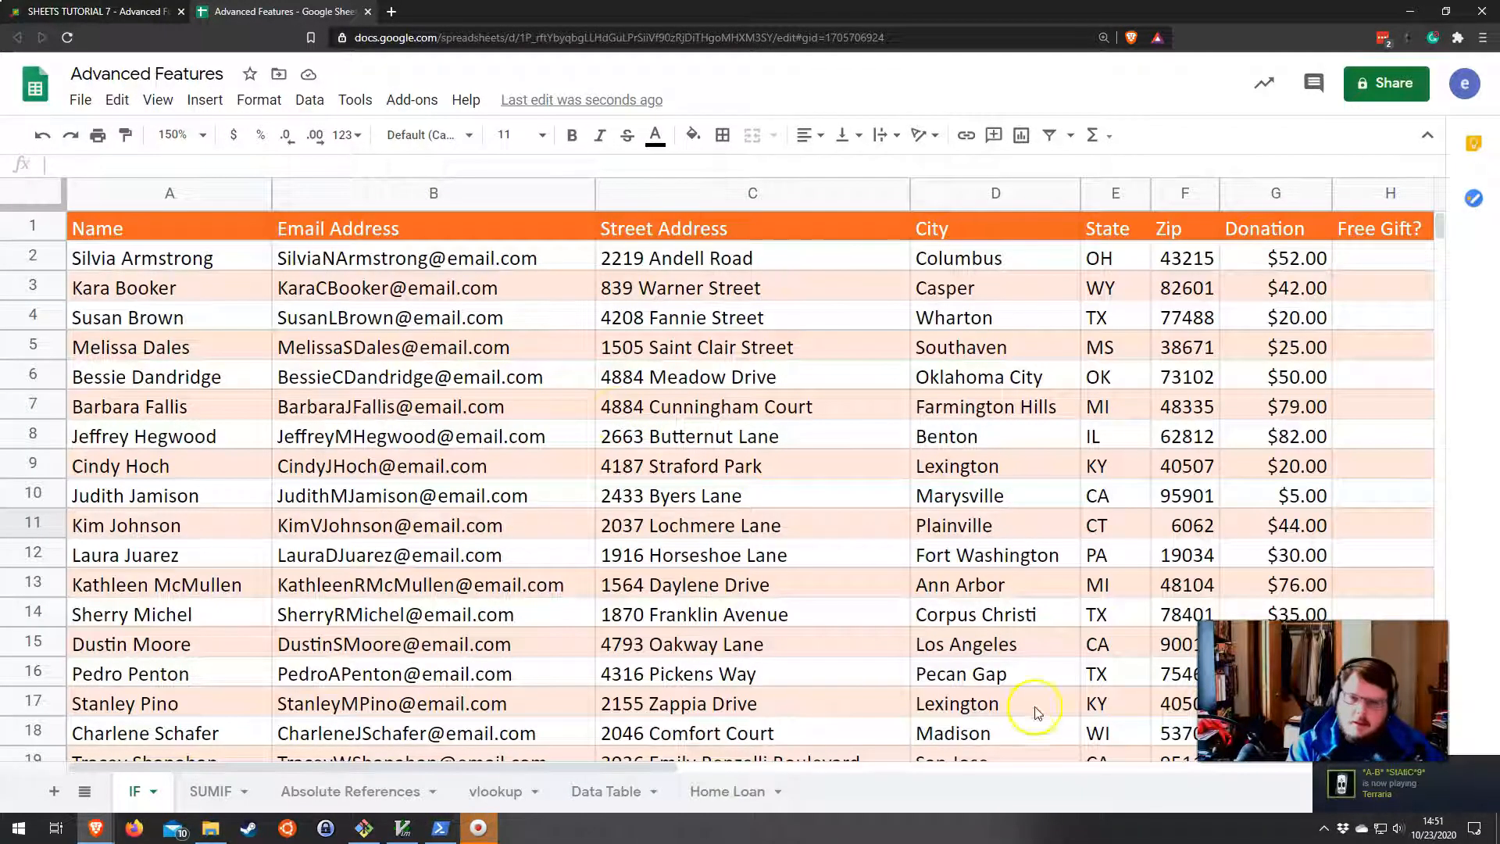
click(1495, 772)
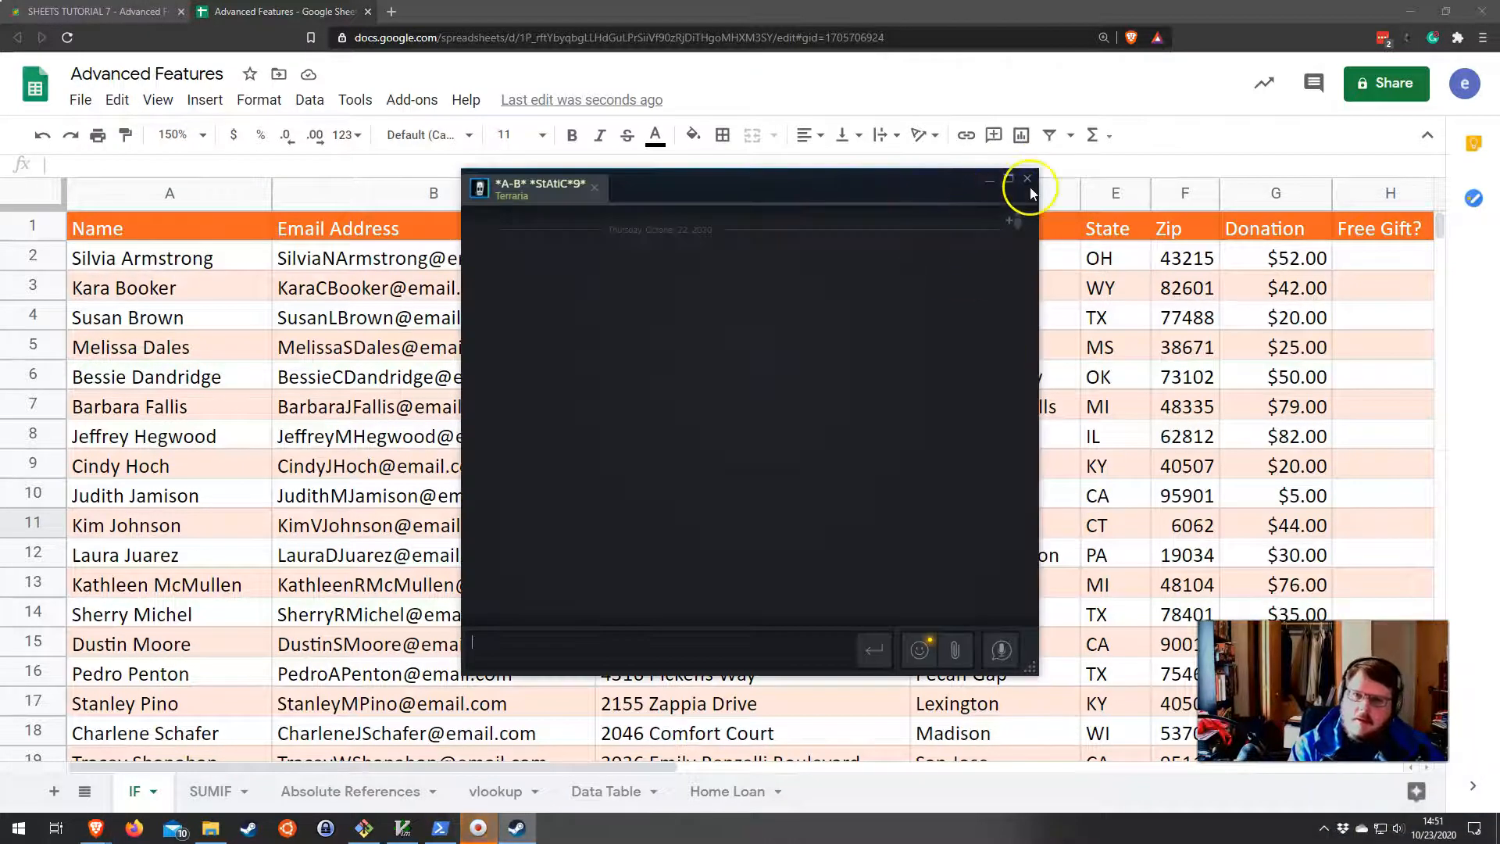
click(1028, 181)
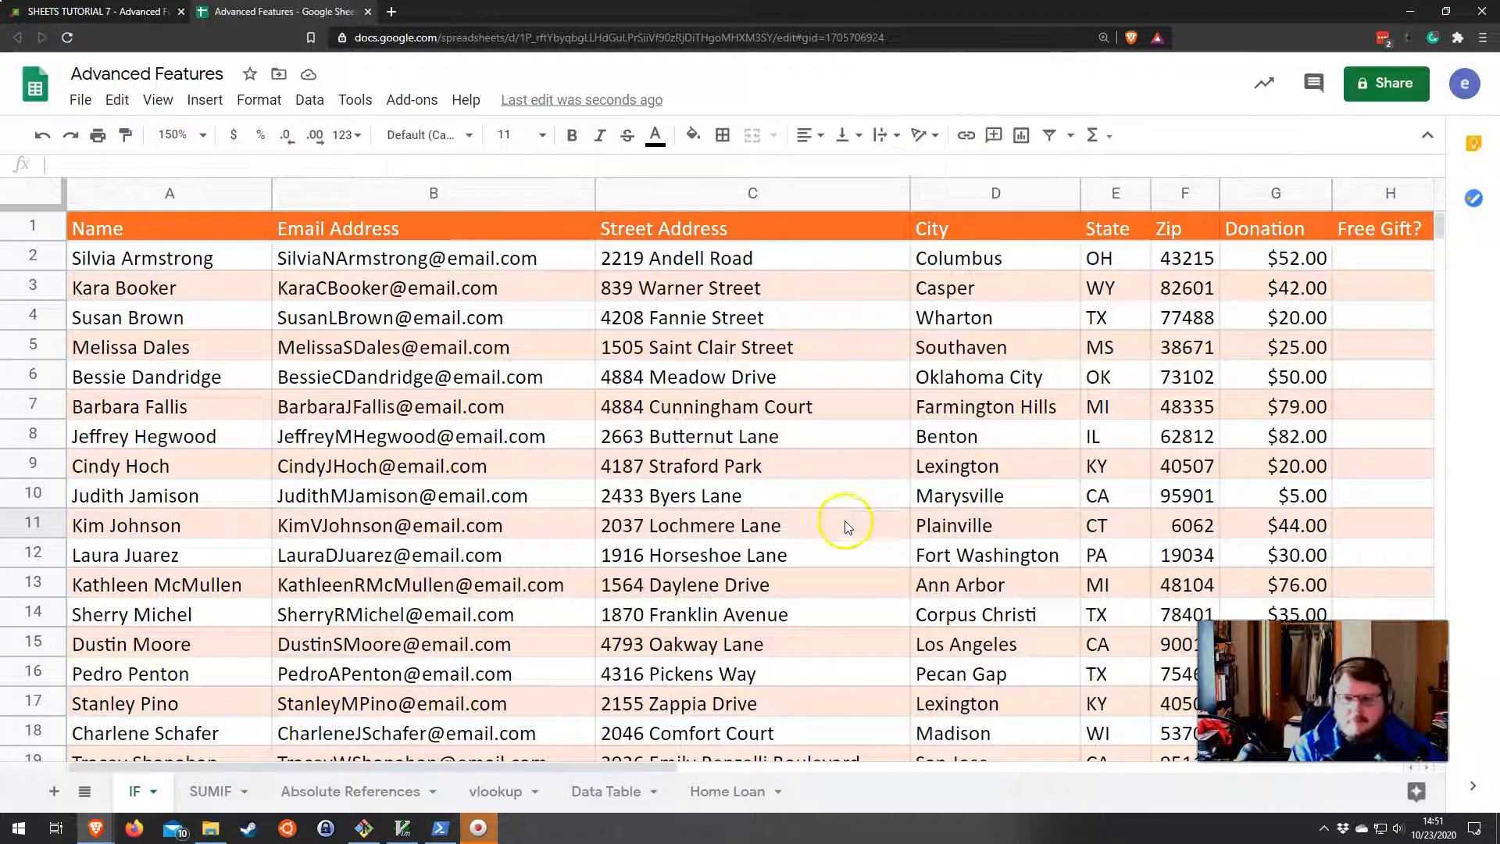
drag(472, 768, 832, 774)
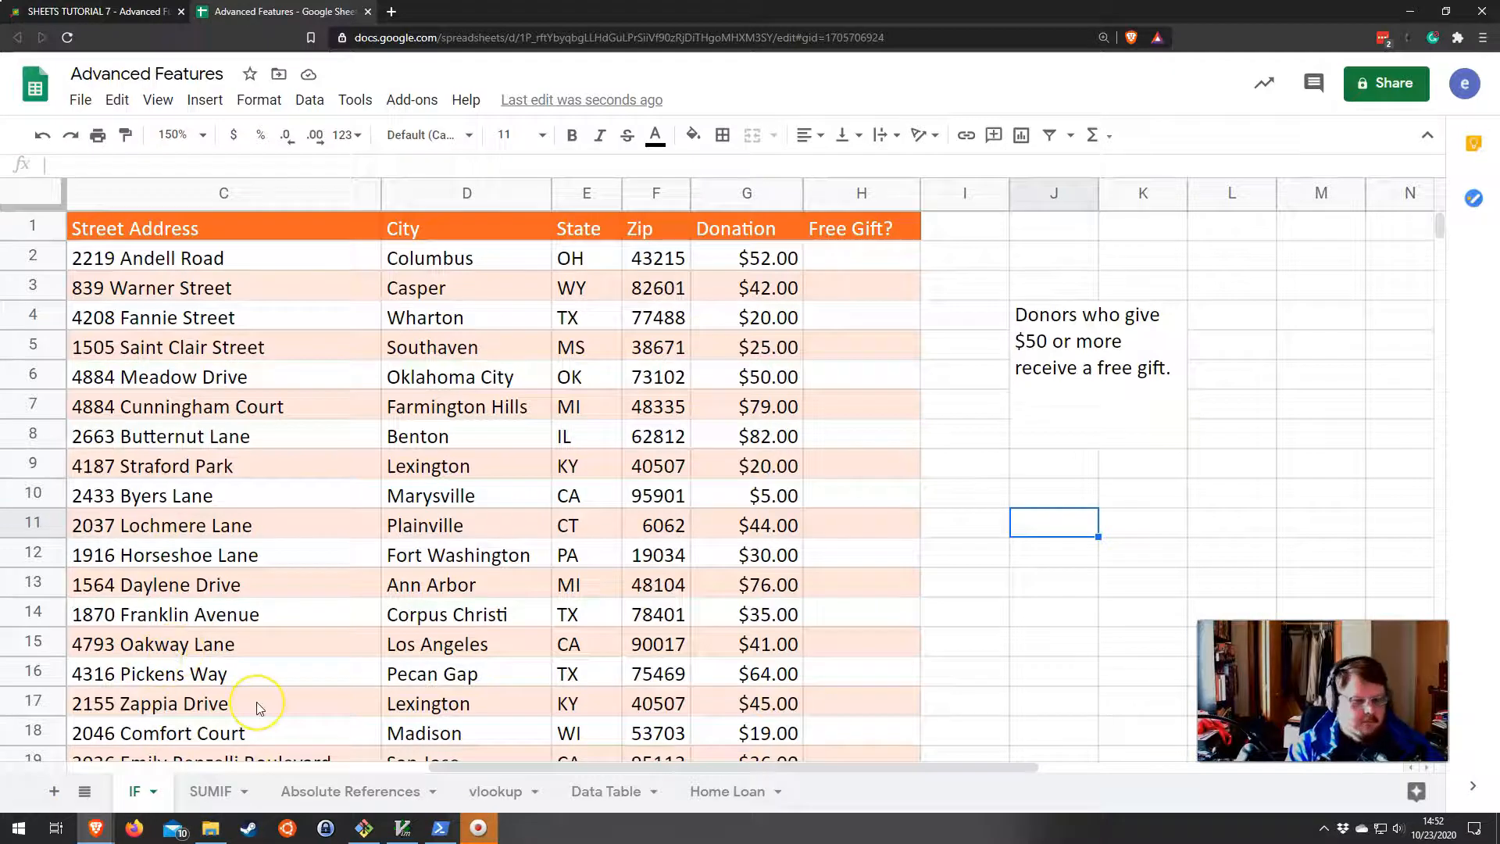
Launch OpenBoard to annotate over the spreadsheet.
key(super)
text(open)
key(Return)
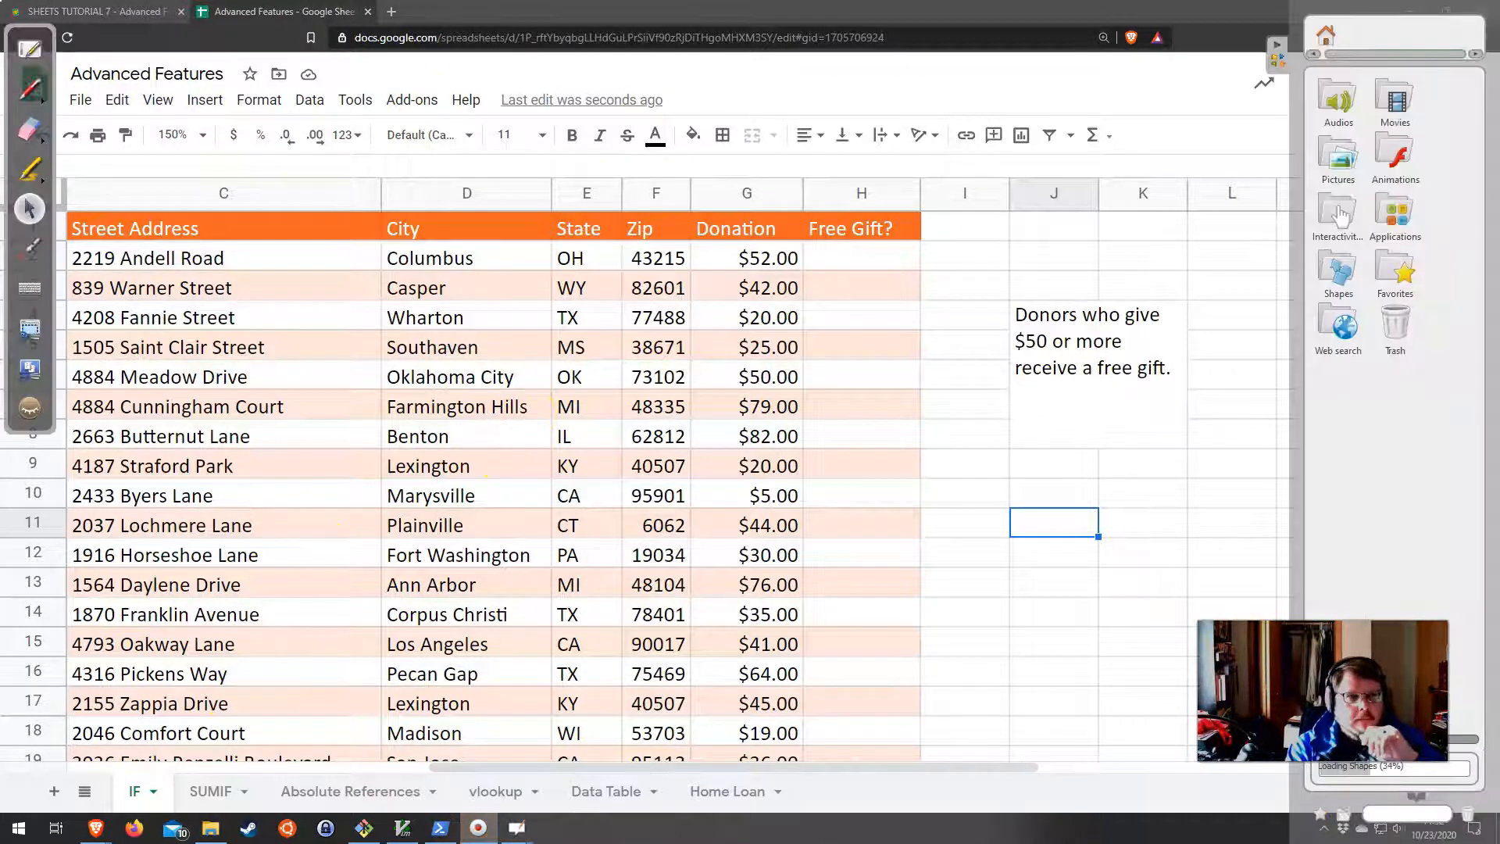
Draw two short red pen strokes over the street addresses near rows 3 and 4.
click(33, 92)
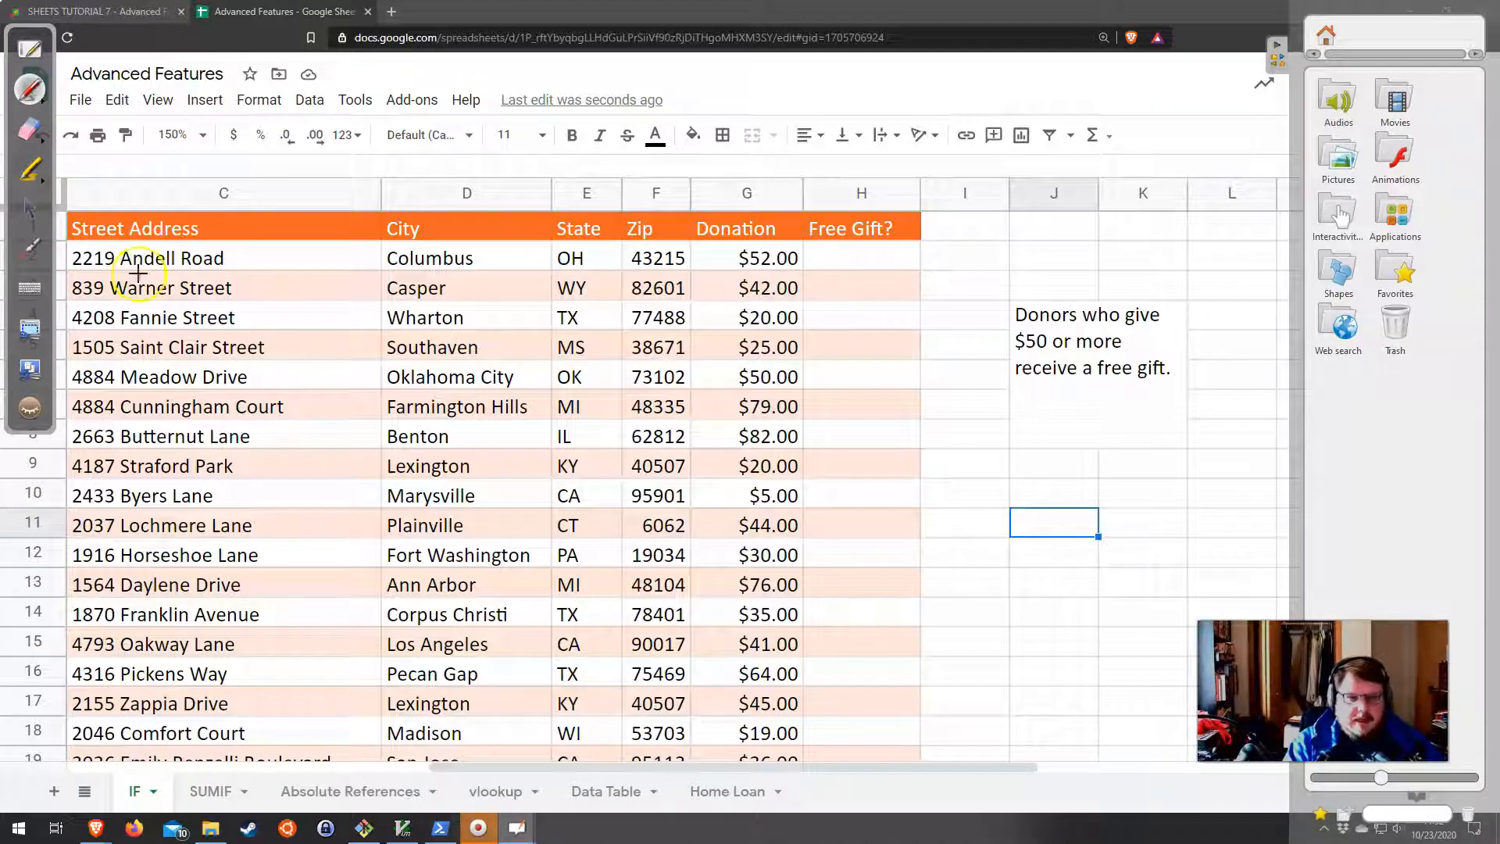
drag(205, 298, 269, 287)
drag(209, 338, 279, 328)
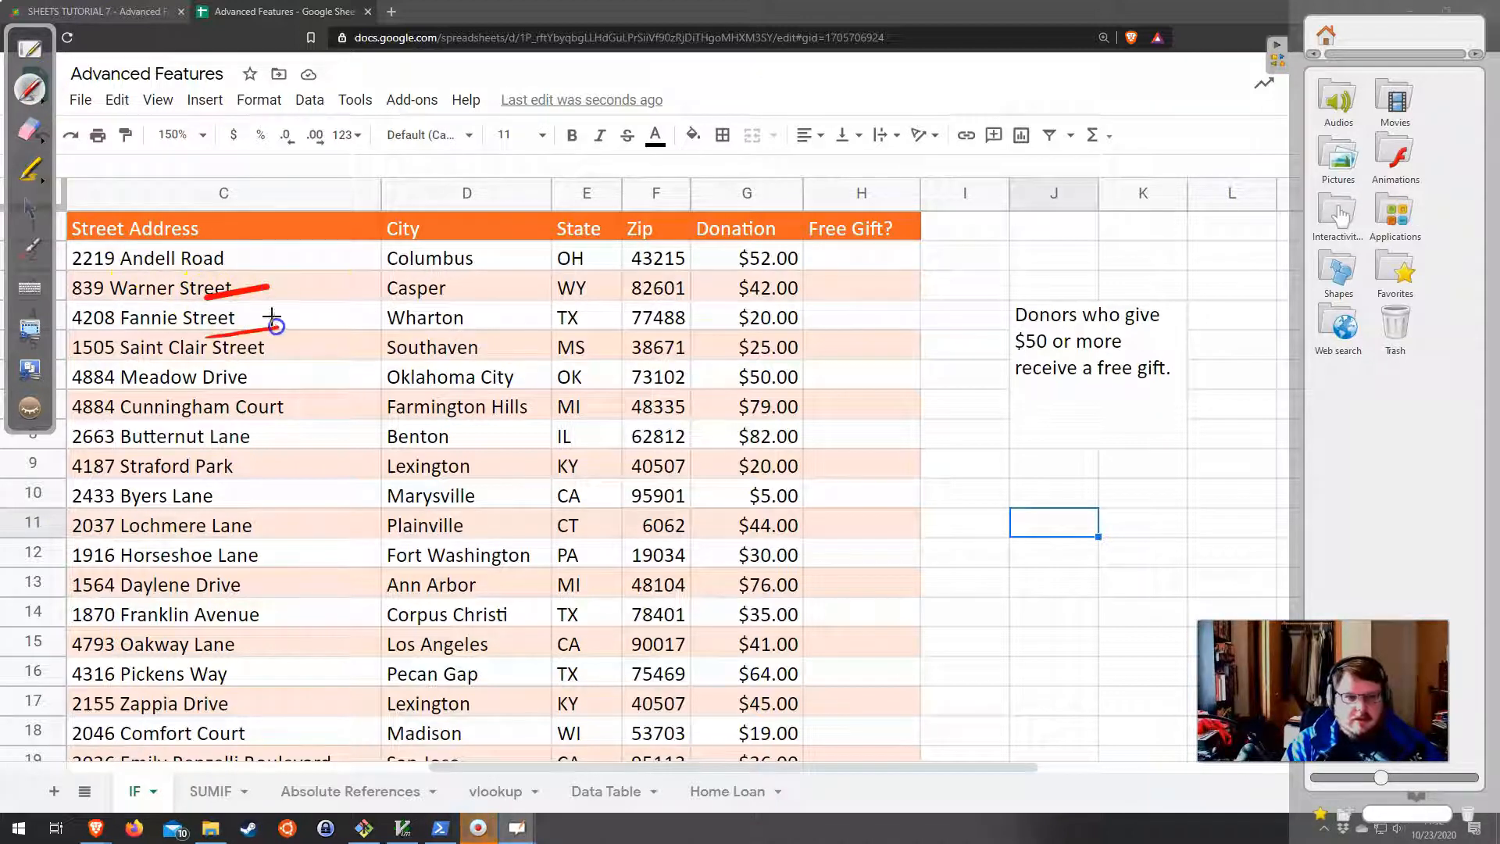
Handwrite "IF(" and a closing parenthesis in red over the spreadsheet, following the equals sign strokes.
drag(330, 244, 337, 340)
mouse_move(302, 250)
mouse_down()
mouse_move(364, 239)
mouse_move(408, 365)
mouse_up()
mouse_move(393, 239)
mouse_down()
mouse_move(434, 233)
mouse_move(439, 270)
mouse_up()
mouse_move(478, 208)
mouse_down()
mouse_move(457, 301)
mouse_move(486, 374)
mouse_up()
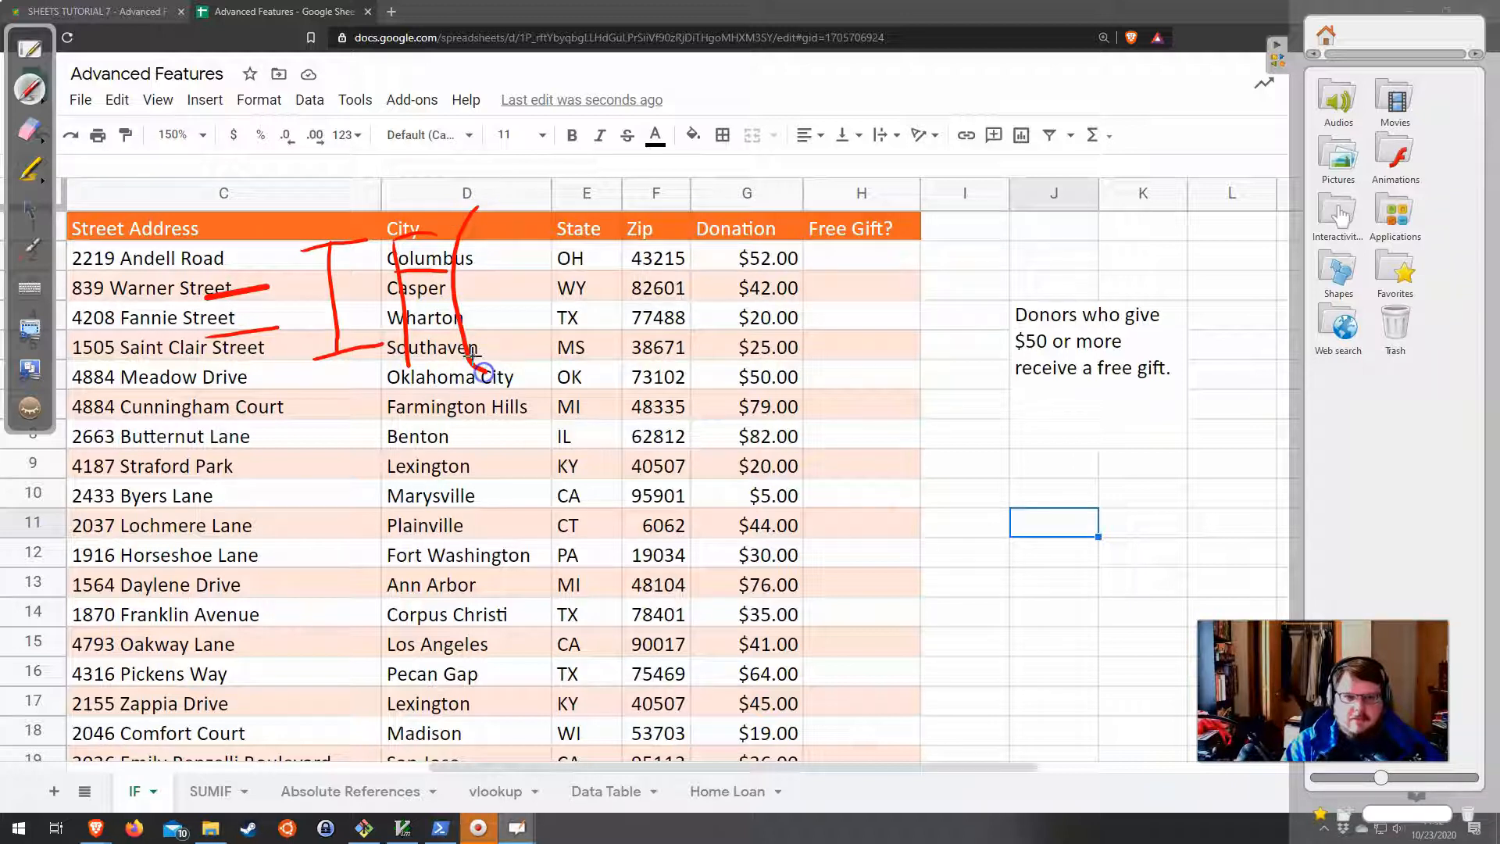
drag(1152, 166, 1187, 258)
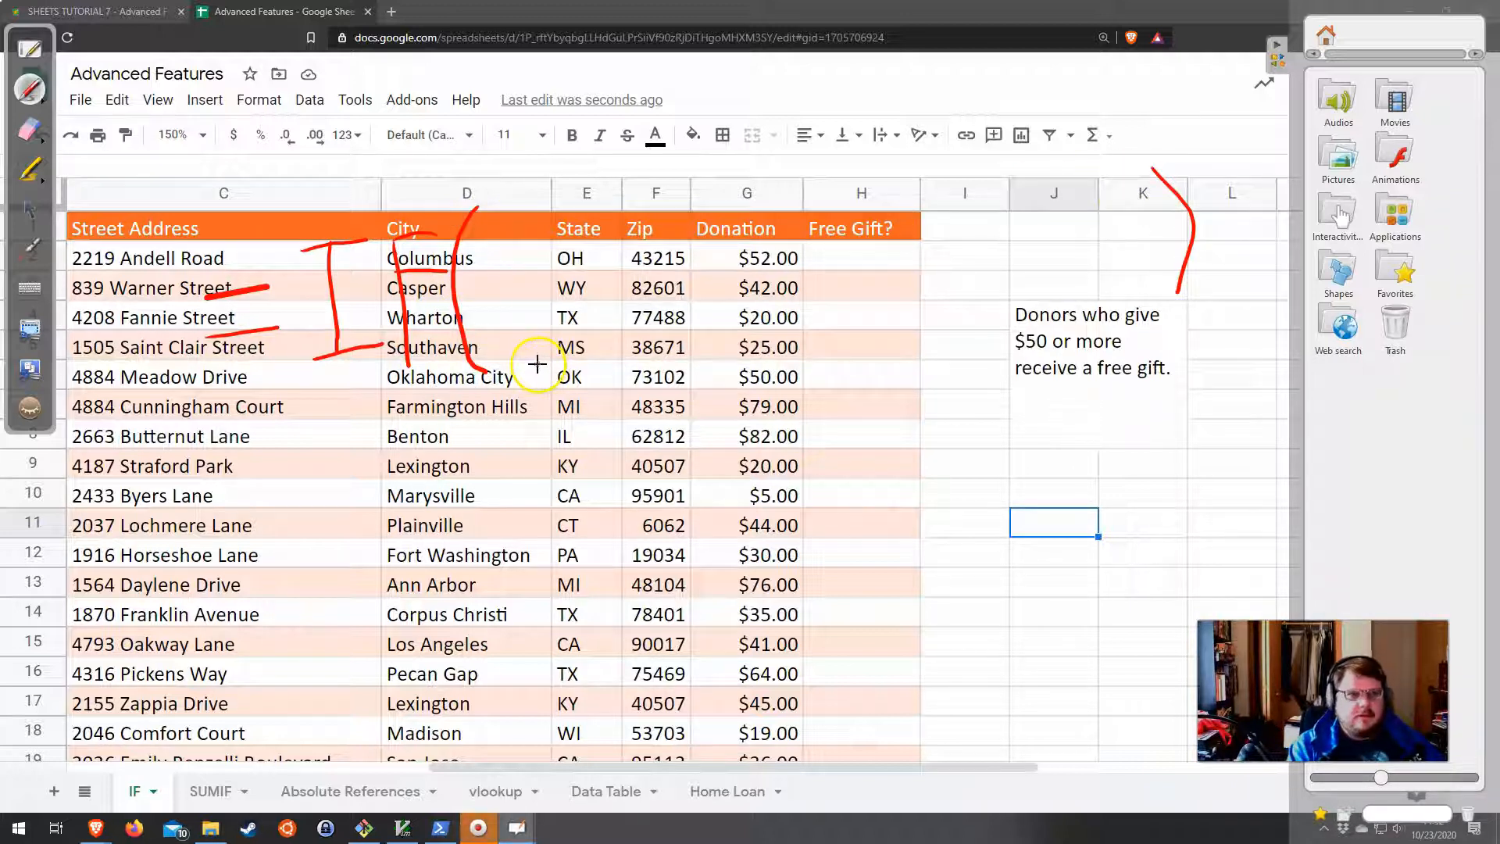
Switch to OpenBoard's blank whiteboard and handwrite "=IF( )" in red with wide space between the parentheses.
click(29, 48)
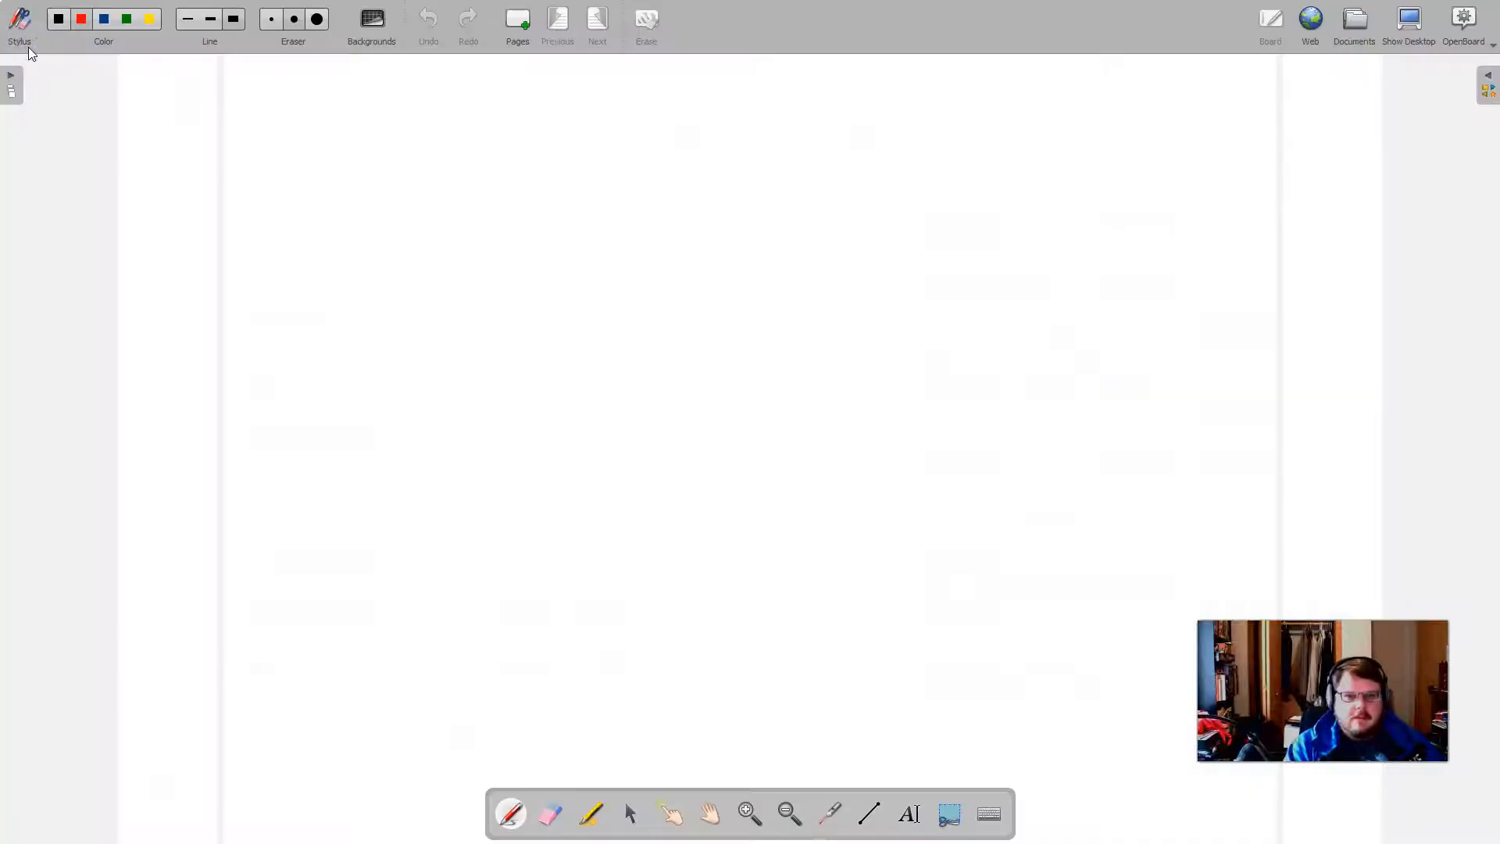
drag(261, 253, 352, 247)
drag(248, 308, 354, 298)
drag(392, 202, 402, 304)
drag(351, 213, 446, 206)
drag(377, 310, 457, 316)
drag(472, 203, 478, 294)
drag(476, 231, 512, 231)
drag(560, 167, 559, 299)
drag(1229, 158, 1236, 290)
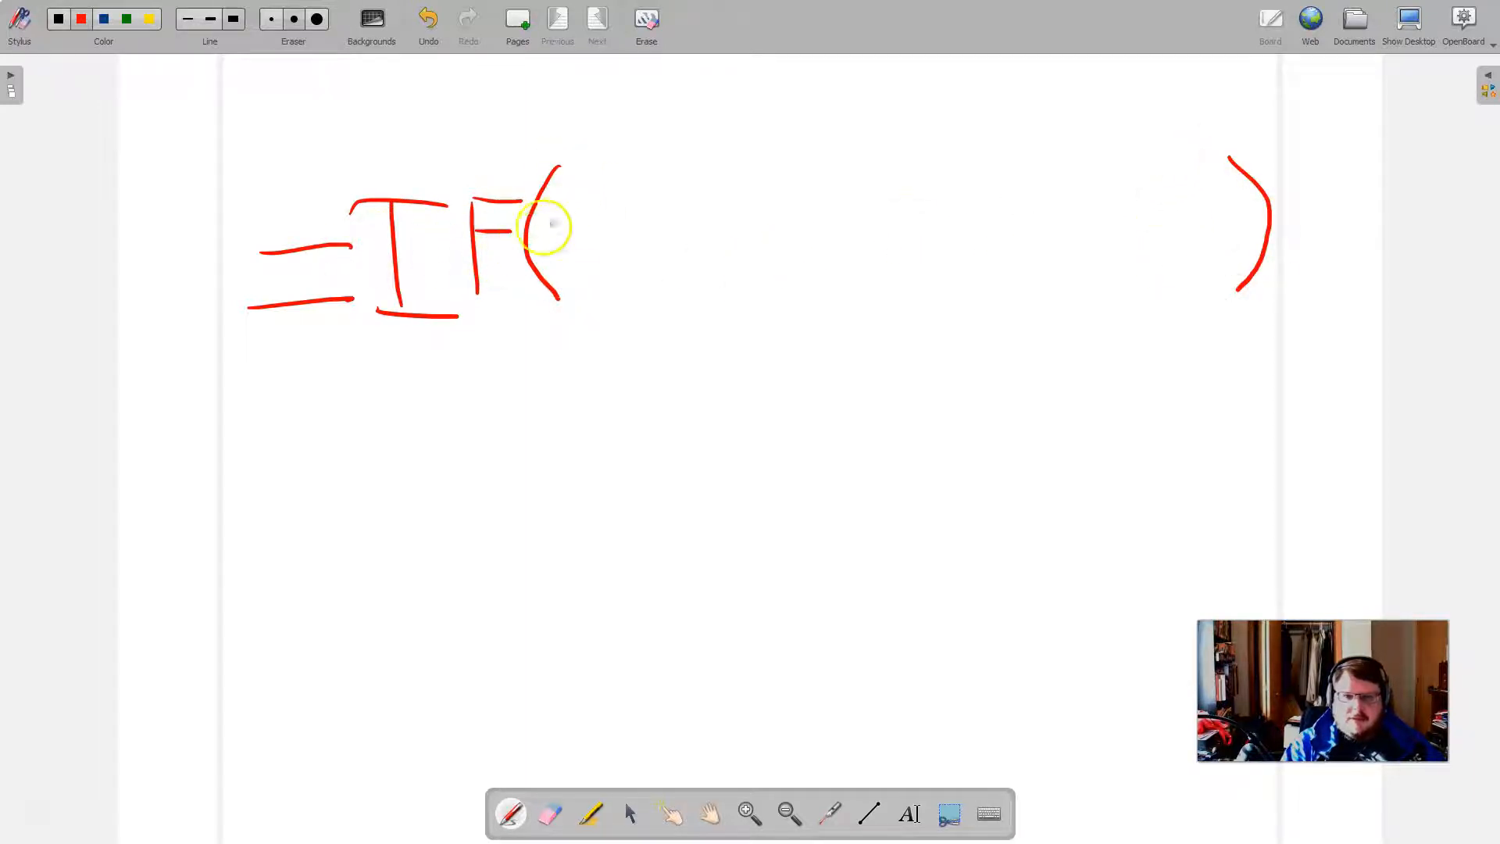
Handwrite "Test," as the first IF argument and add an underlined note "(T or F)" beneath it.
mouse_move(549, 204)
mouse_down()
mouse_move(610, 202)
mouse_move(574, 257)
mouse_up()
mouse_move(587, 239)
mouse_down()
mouse_move(607, 255)
mouse_move(685, 222)
mouse_move(696, 294)
mouse_up()
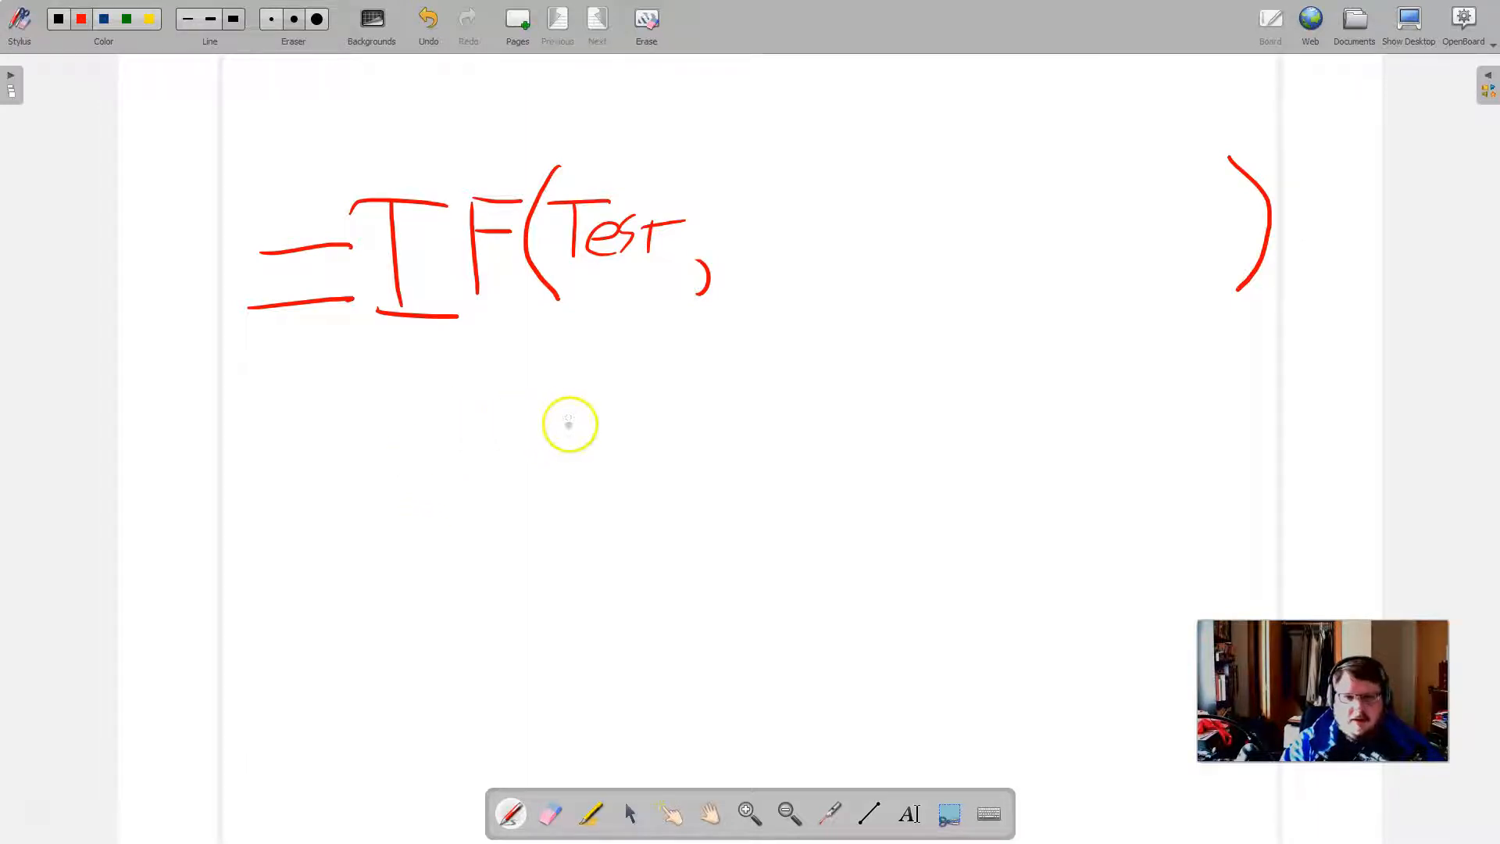
drag(567, 400, 571, 458)
drag(538, 408, 684, 394)
drag(661, 424, 682, 420)
drag(520, 380, 573, 486)
drag(662, 365, 631, 493)
drag(536, 472, 646, 467)
mouse_move(664, 476)
mouse_down()
mouse_move(575, 496)
mouse_move(637, 500)
mouse_up()
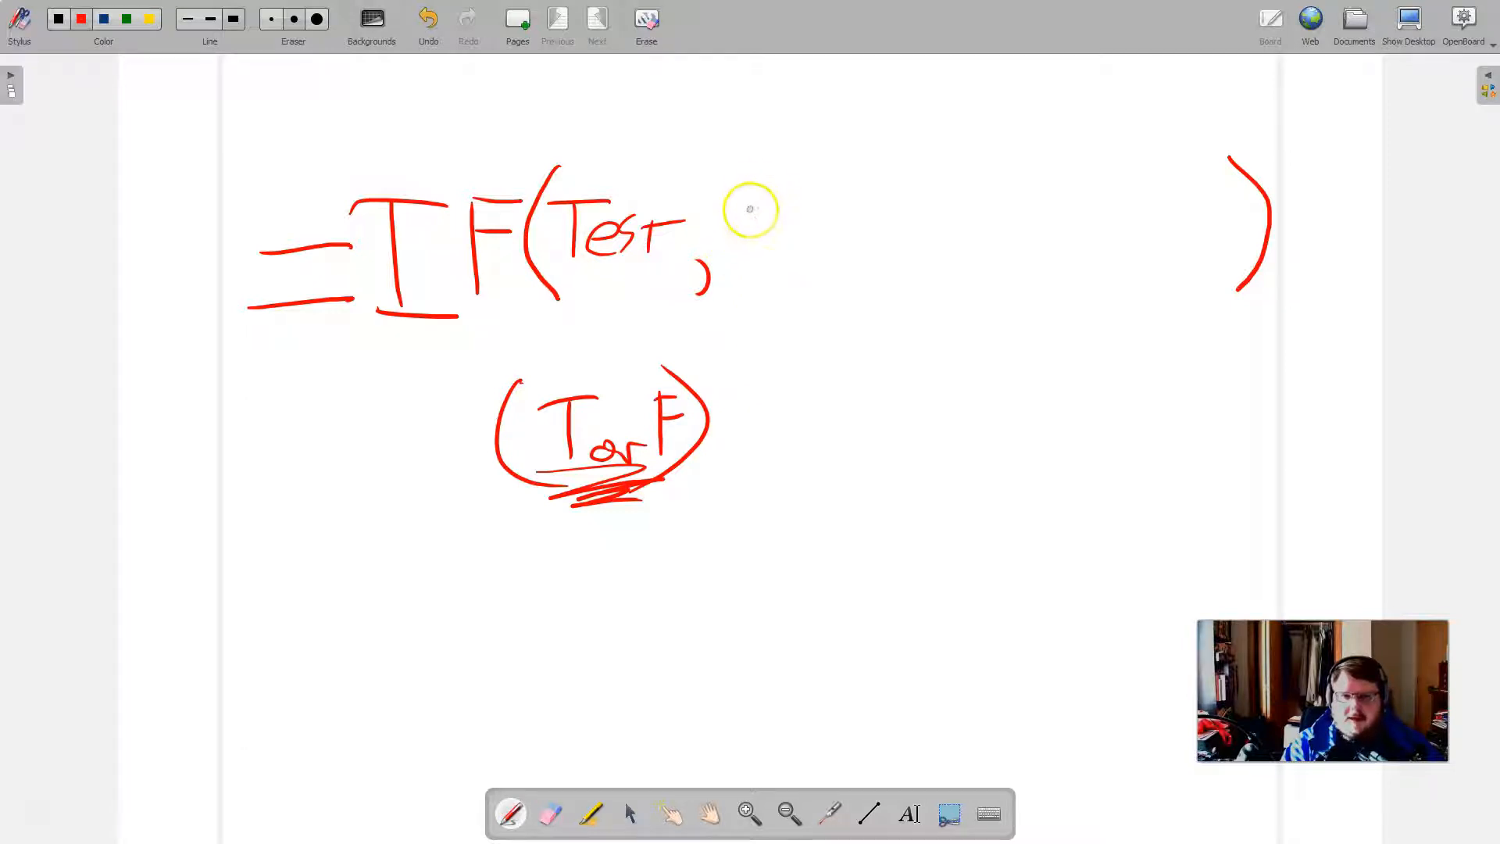
Handwrite "if true," as the second IF argument and underline both it and "Test".
drag(760, 203, 762, 220)
click(769, 171)
mouse_move(783, 229)
mouse_down()
mouse_move(818, 172)
mouse_move(807, 205)
mouse_up()
drag(845, 205, 846, 237)
drag(829, 211, 858, 209)
drag(867, 213, 879, 223)
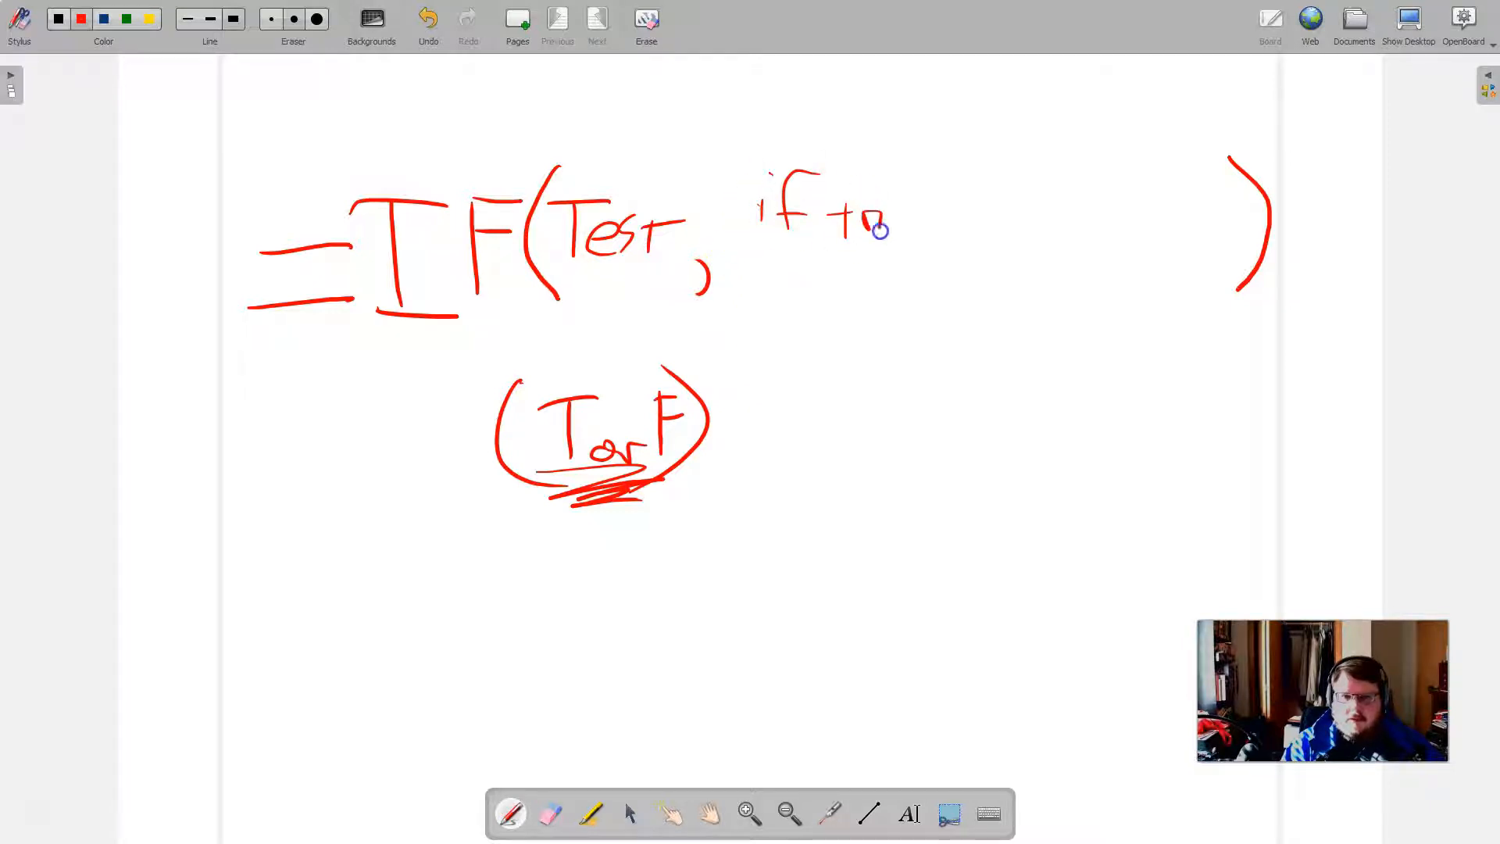
drag(600, 291, 659, 272)
drag(922, 234, 920, 244)
drag(788, 233, 845, 265)
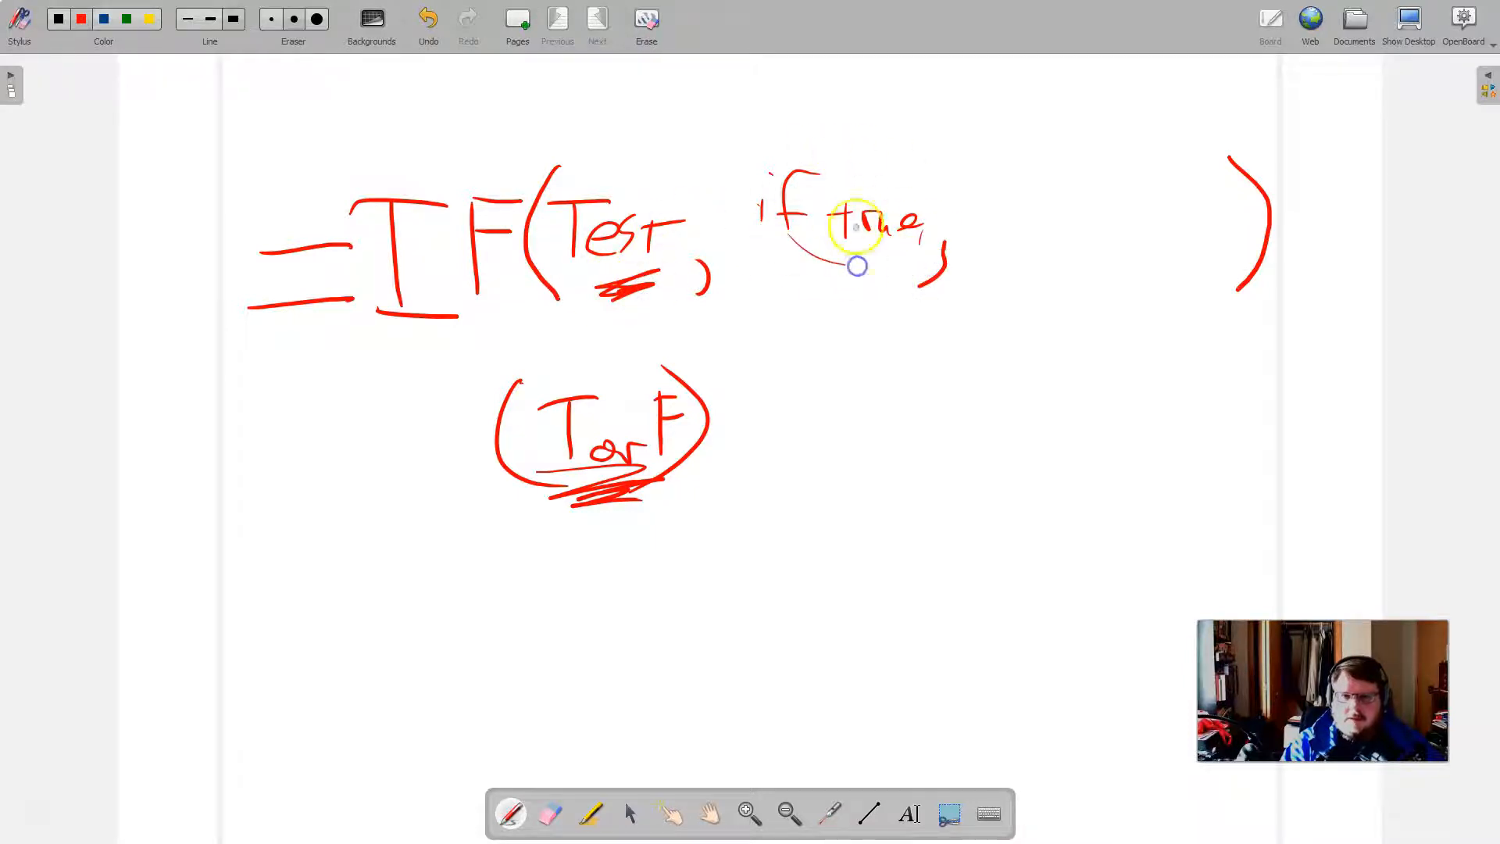
Handwrite "if false" as the third IF argument and emphasize all three arguments with underlines.
click(1029, 200)
drag(1028, 222, 1026, 266)
mouse_move(1086, 184)
mouse_down()
mouse_move(1060, 251)
mouse_move(1086, 233)
mouse_up()
drag(1139, 182, 1111, 251)
drag(1182, 181, 1174, 258)
mouse_move(1197, 216)
mouse_down()
mouse_move(1189, 251)
mouse_move(1236, 267)
mouse_up()
drag(582, 301, 662, 286)
drag(779, 271, 847, 281)
mouse_move(1039, 291)
mouse_down()
mouse_move(1071, 315)
mouse_move(1212, 306)
mouse_up()
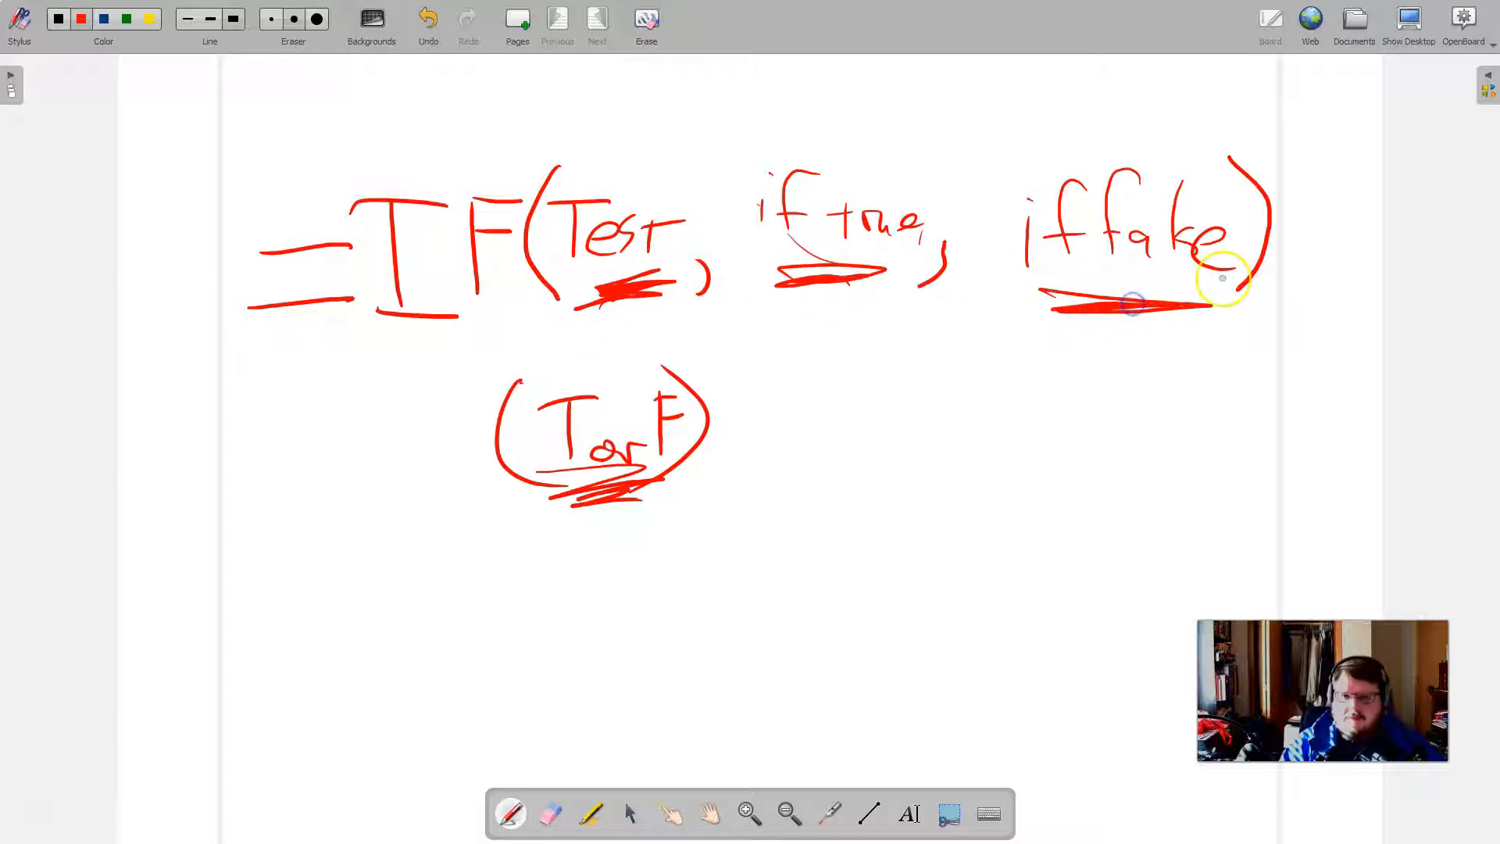
Clear the whiteboard and quit OpenBoard to return to the Advanced Features spreadsheet.
key(ctrl+Delete)
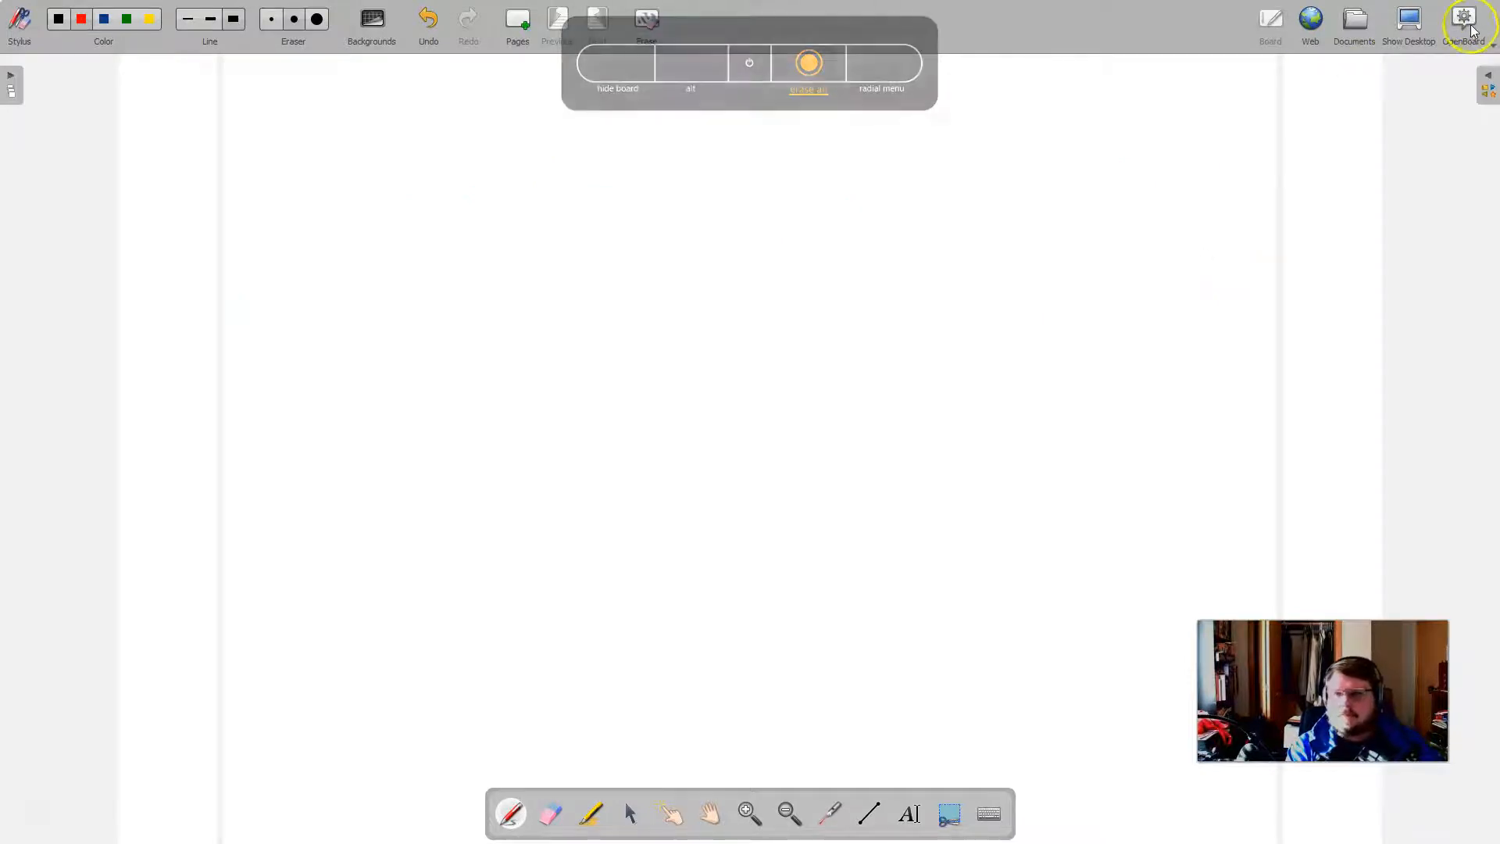
click(1409, 25)
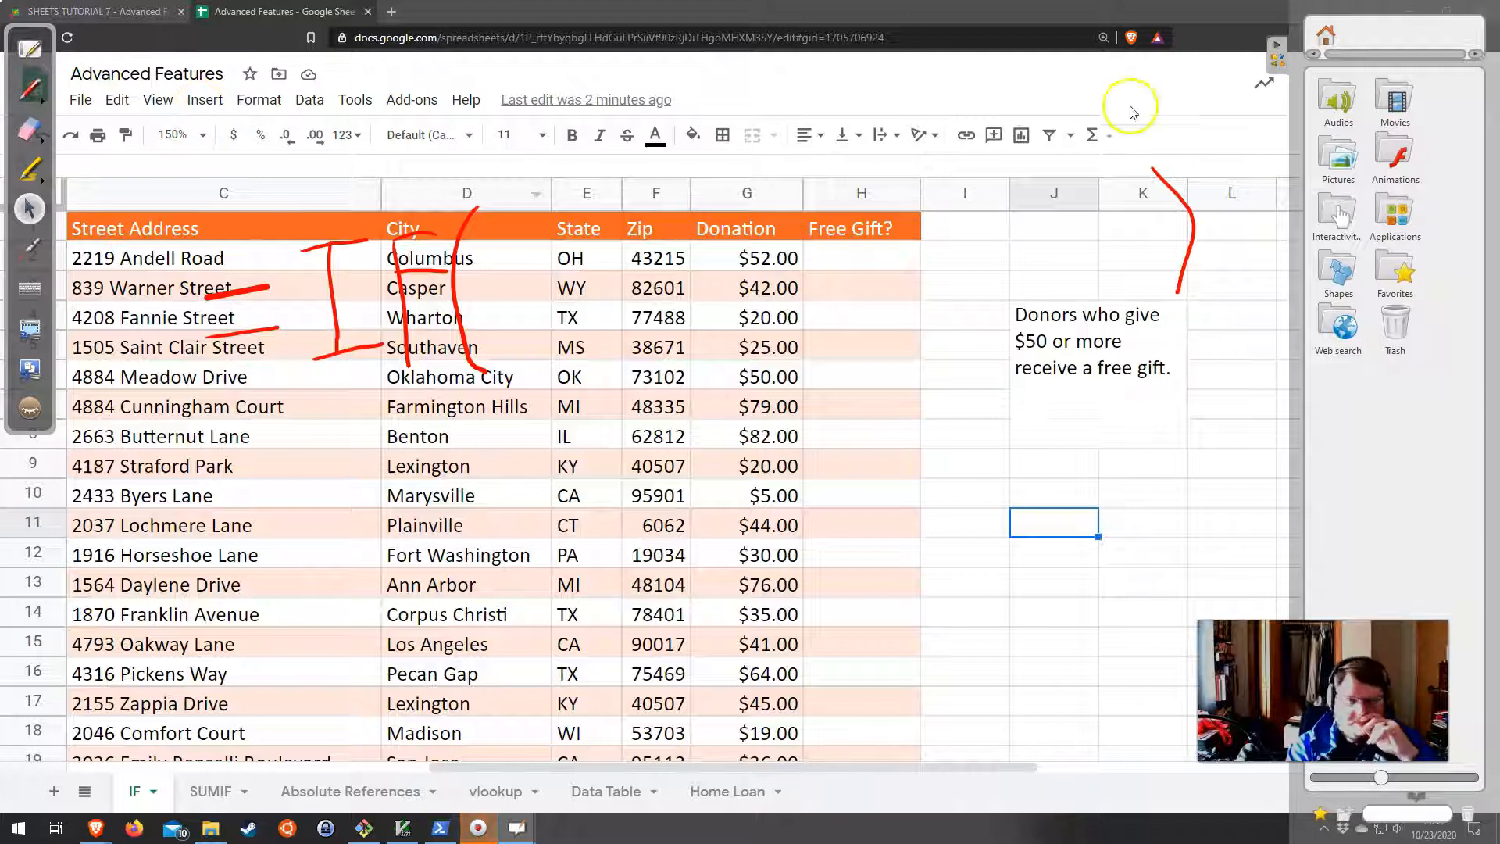
click(1328, 37)
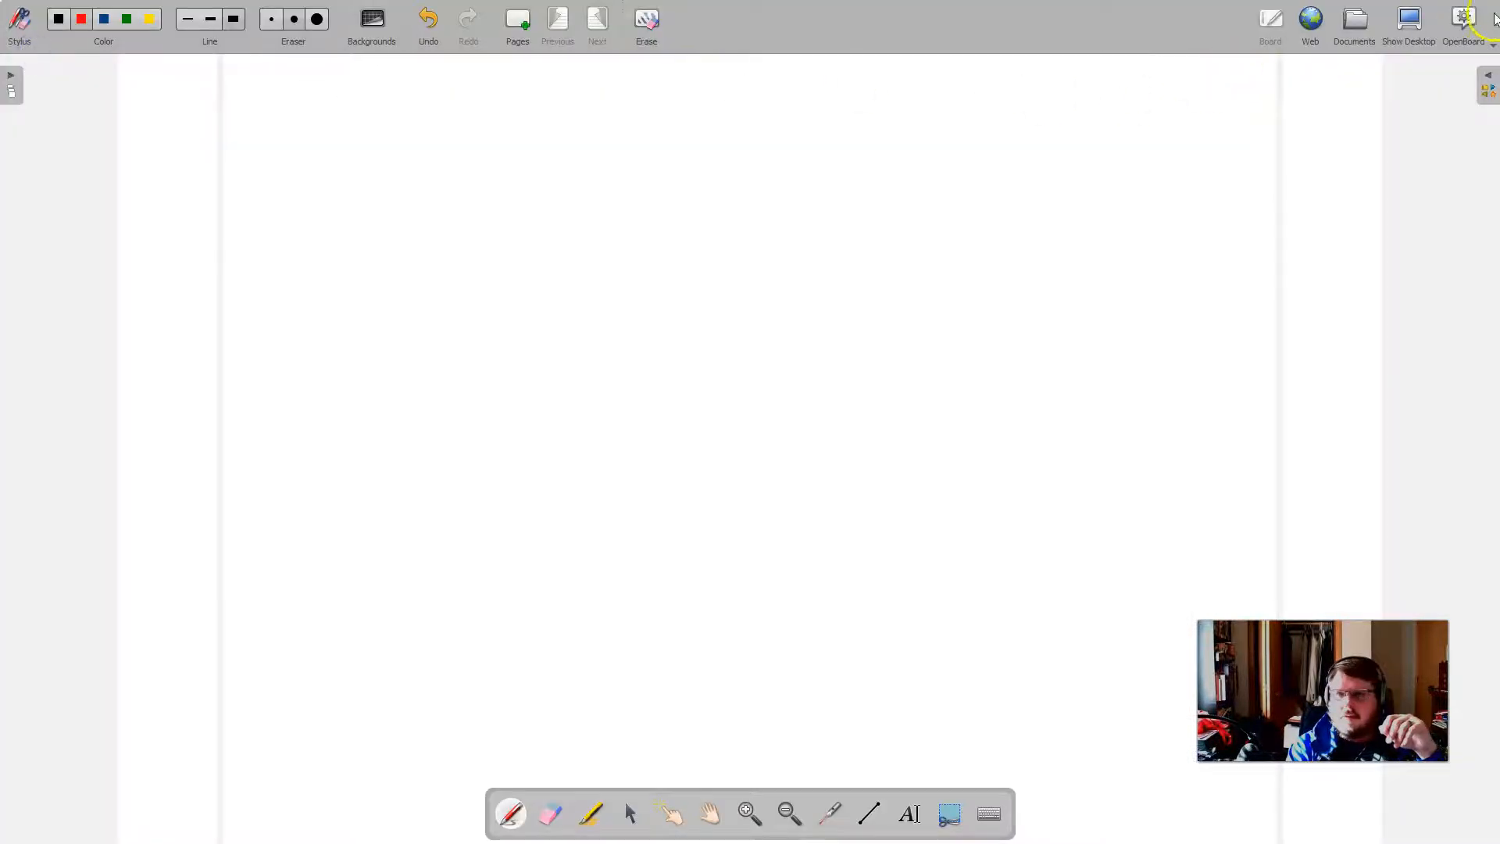
click(1485, 22)
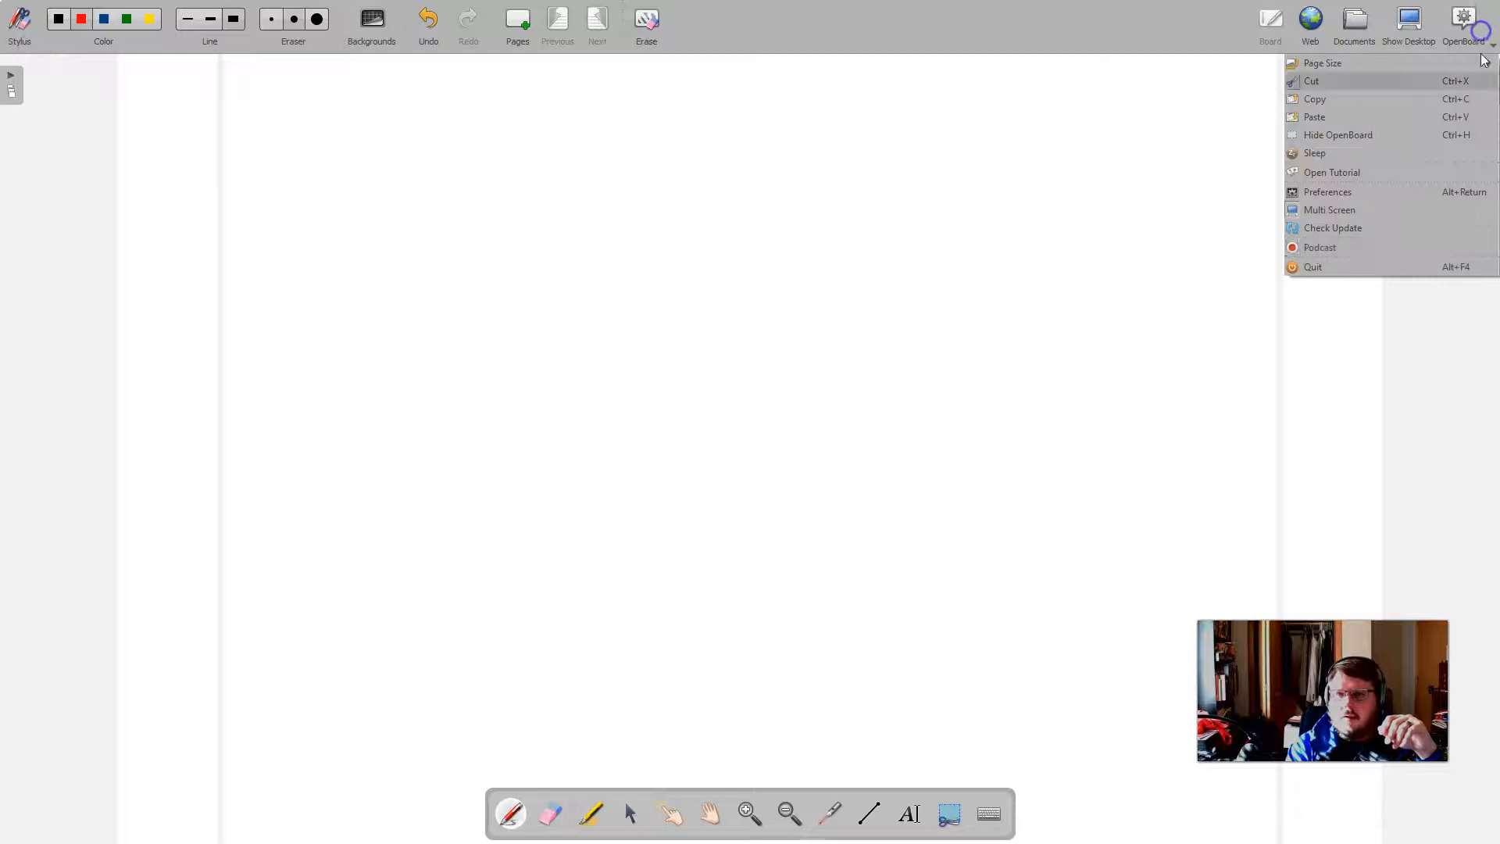
click(1382, 264)
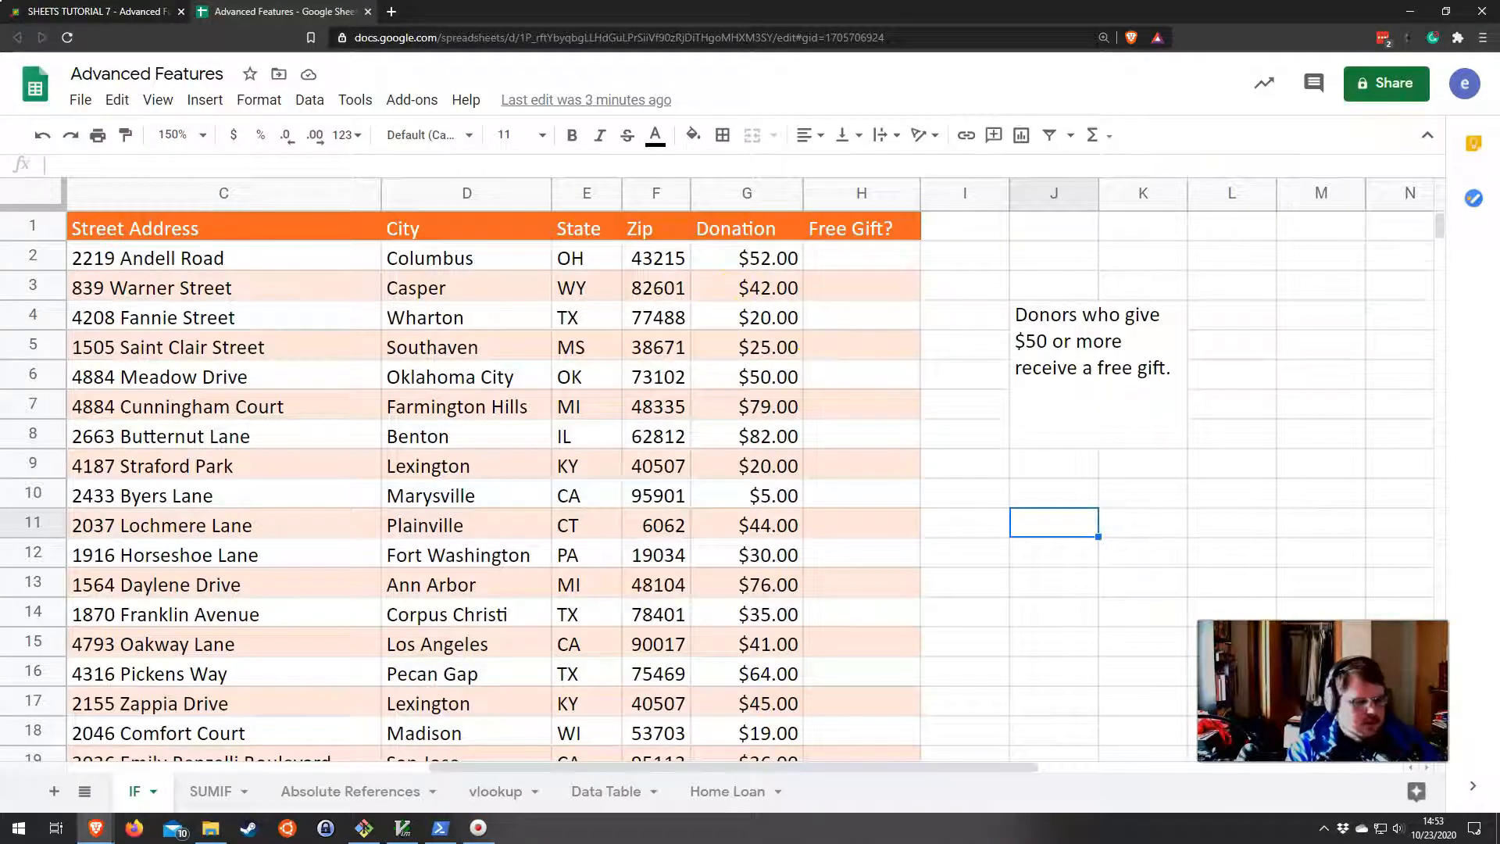
Start an IF formula in cell H2 with the logical test G2>=50, reviewing the function help for logical_expression.
click(815, 257)
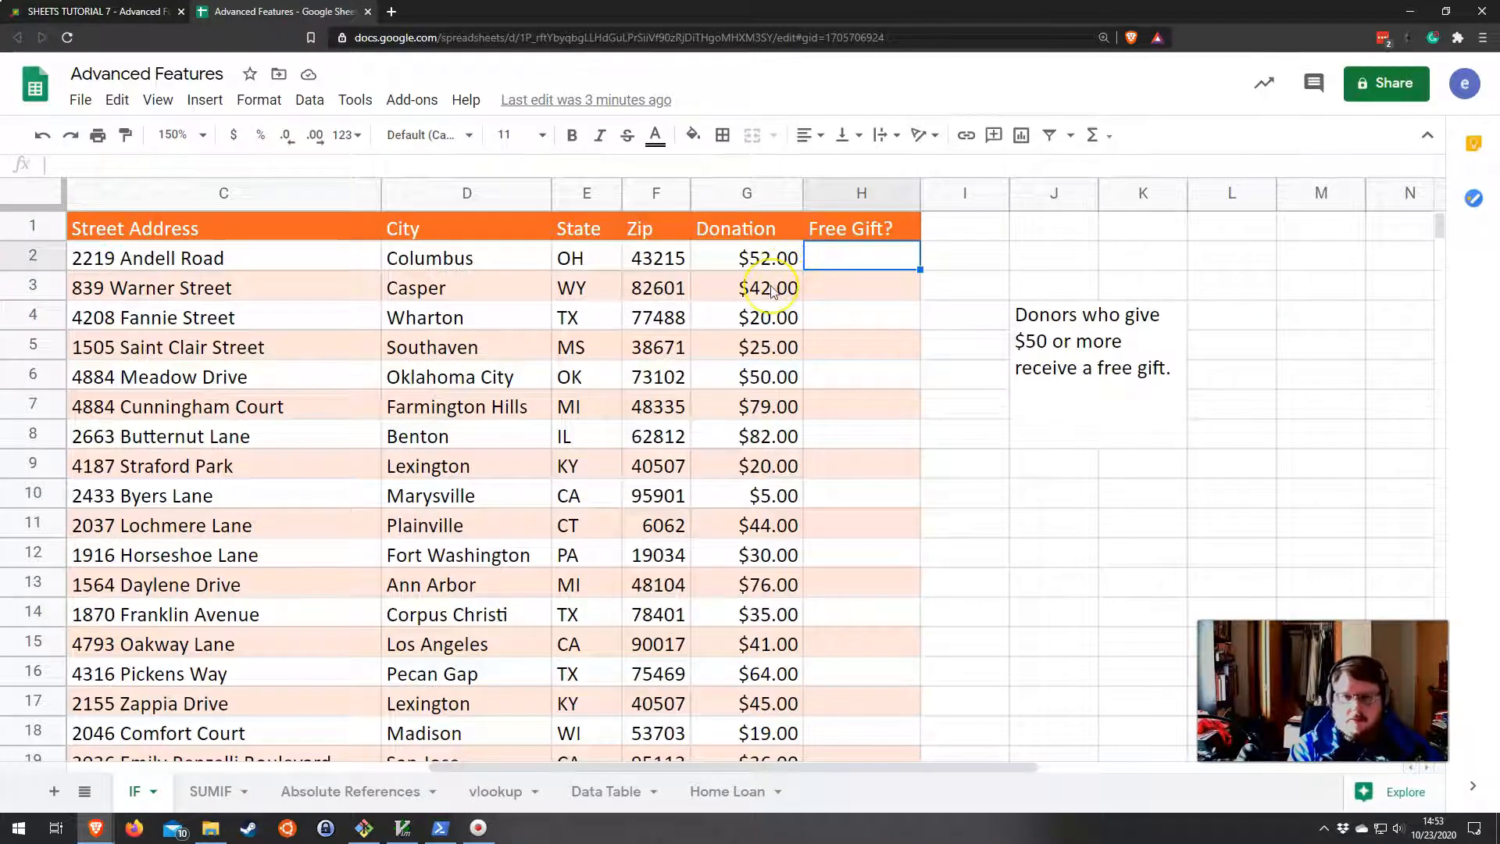
text(-=)
key(BackSpace)
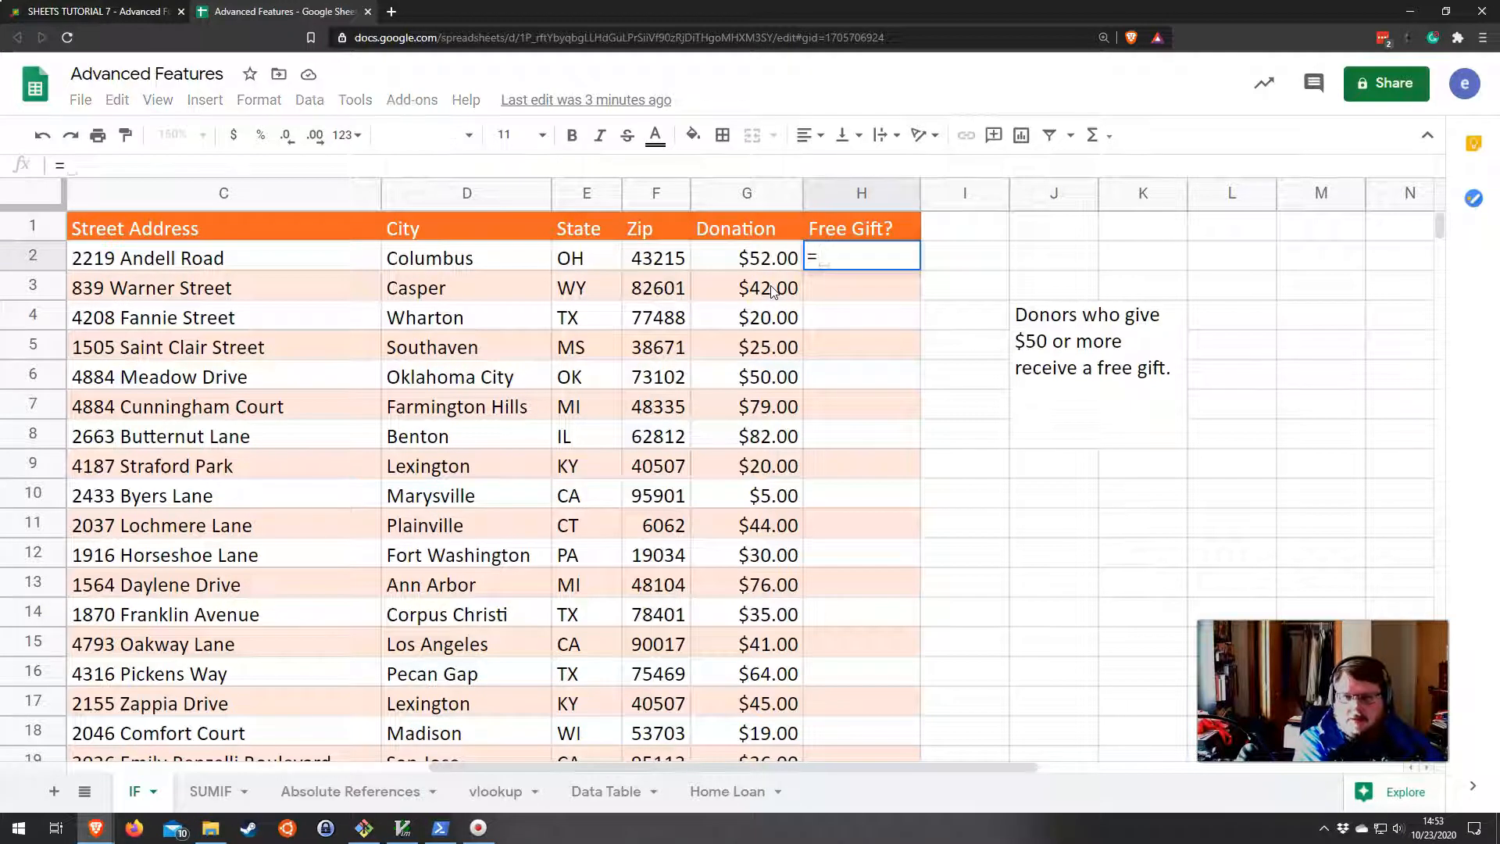
text(IF()
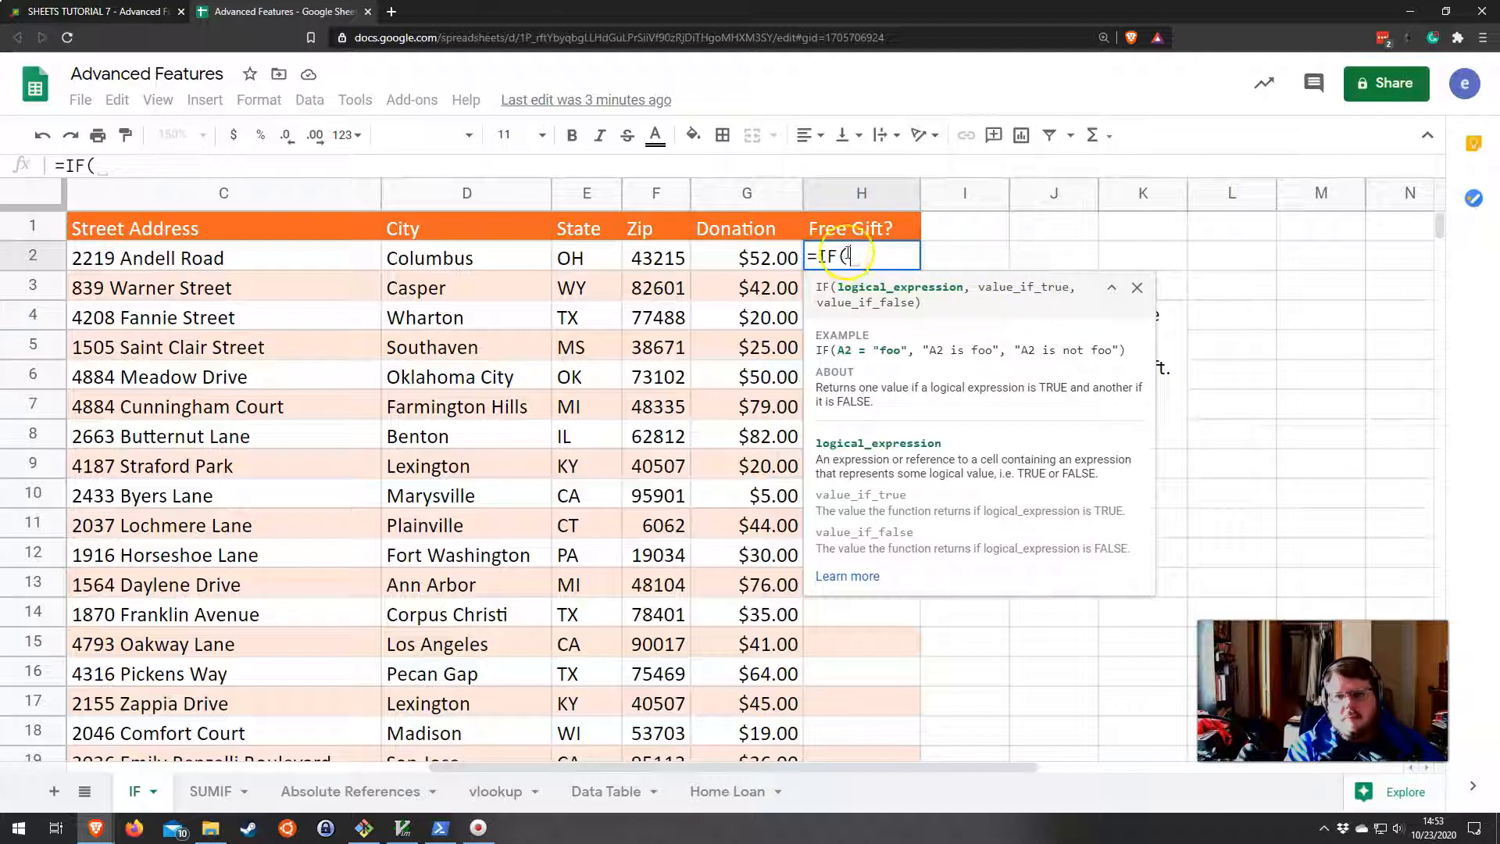
drag(840, 288, 857, 287)
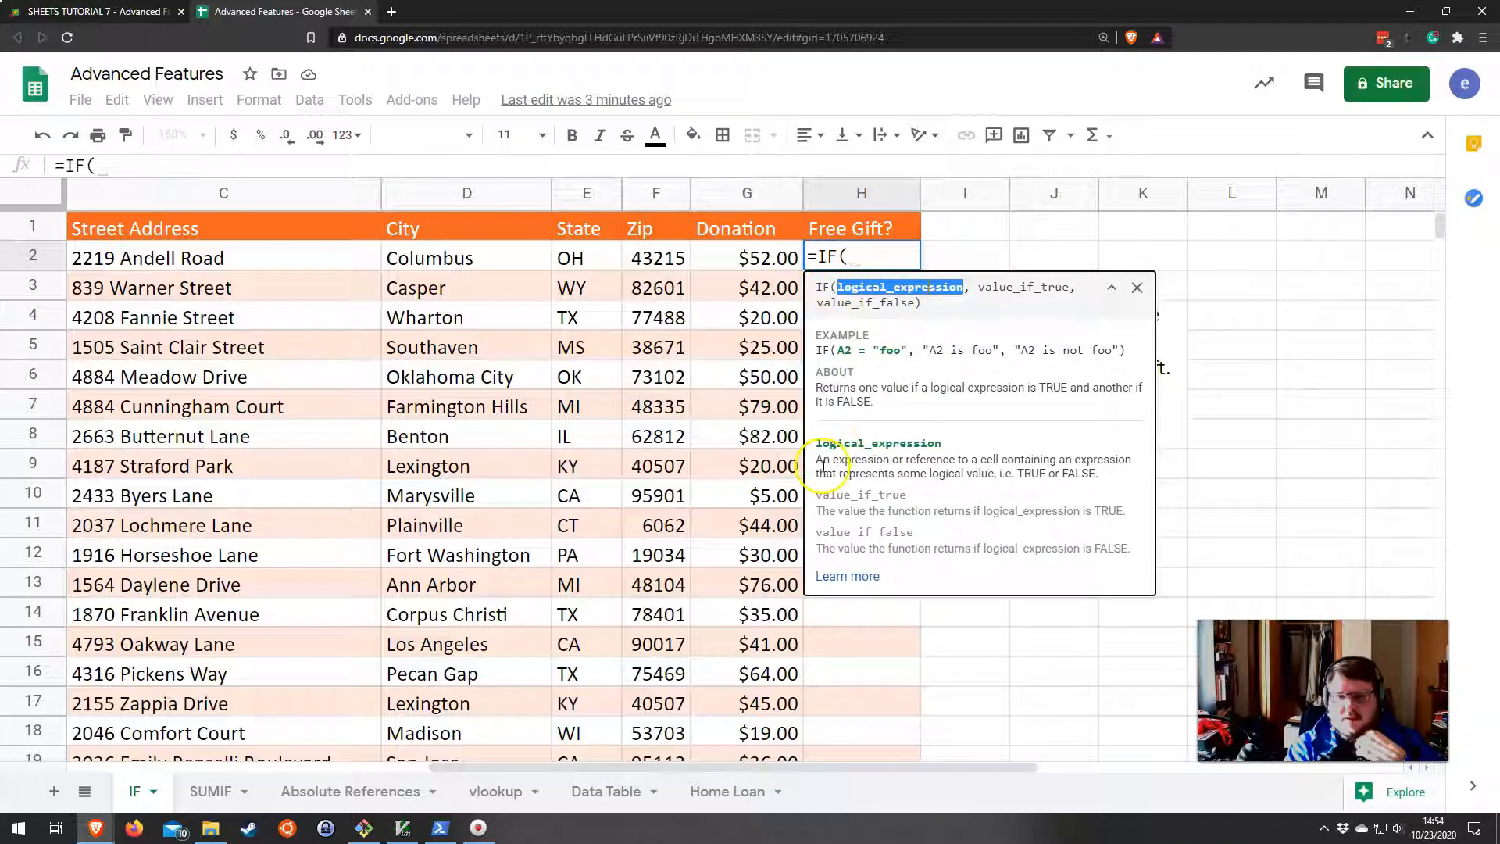
drag(817, 463, 1107, 469)
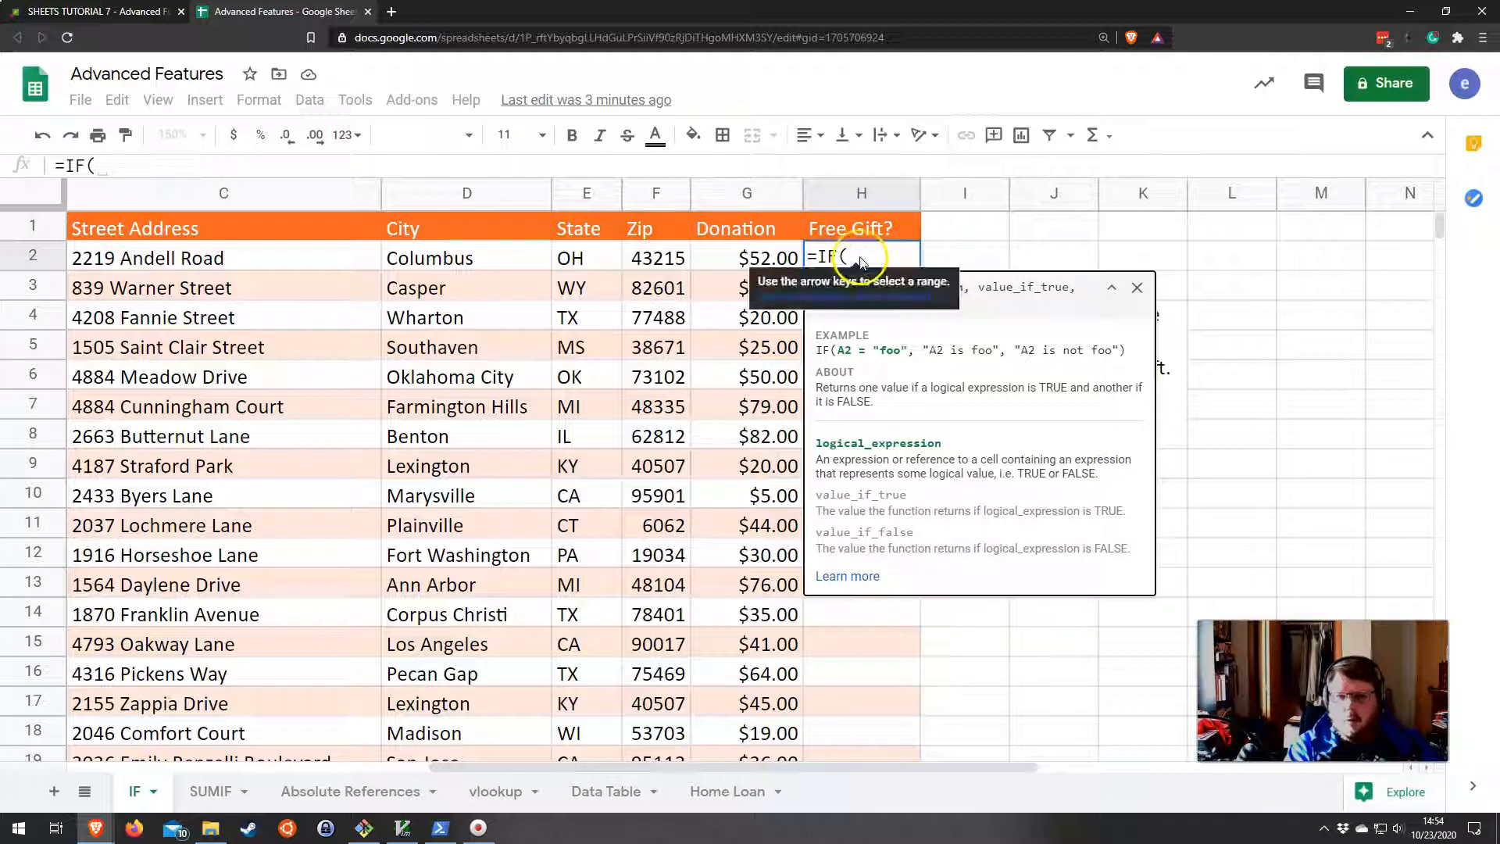
click(760, 266)
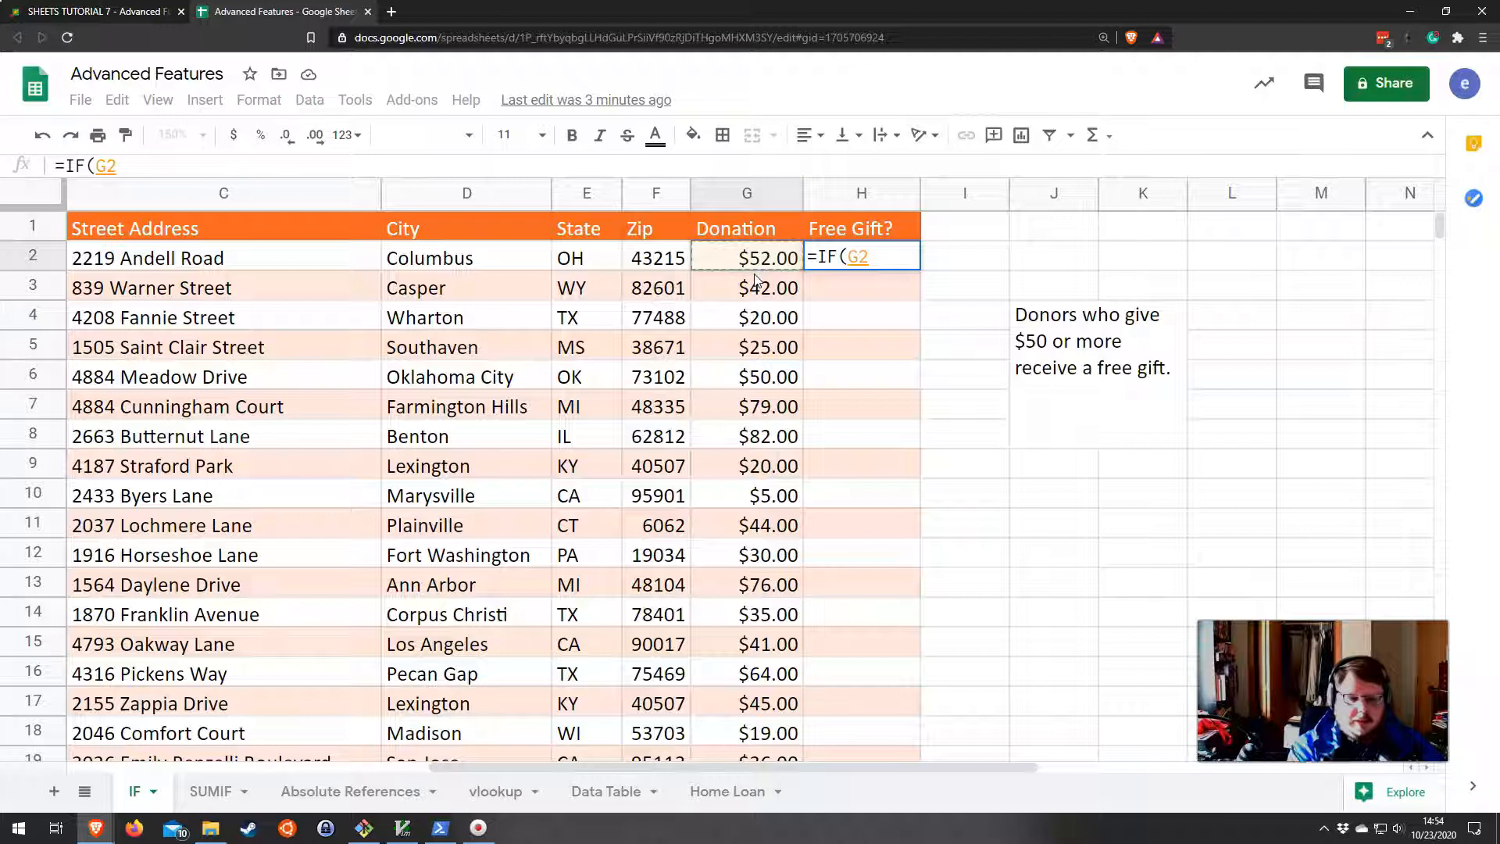
text(>=)
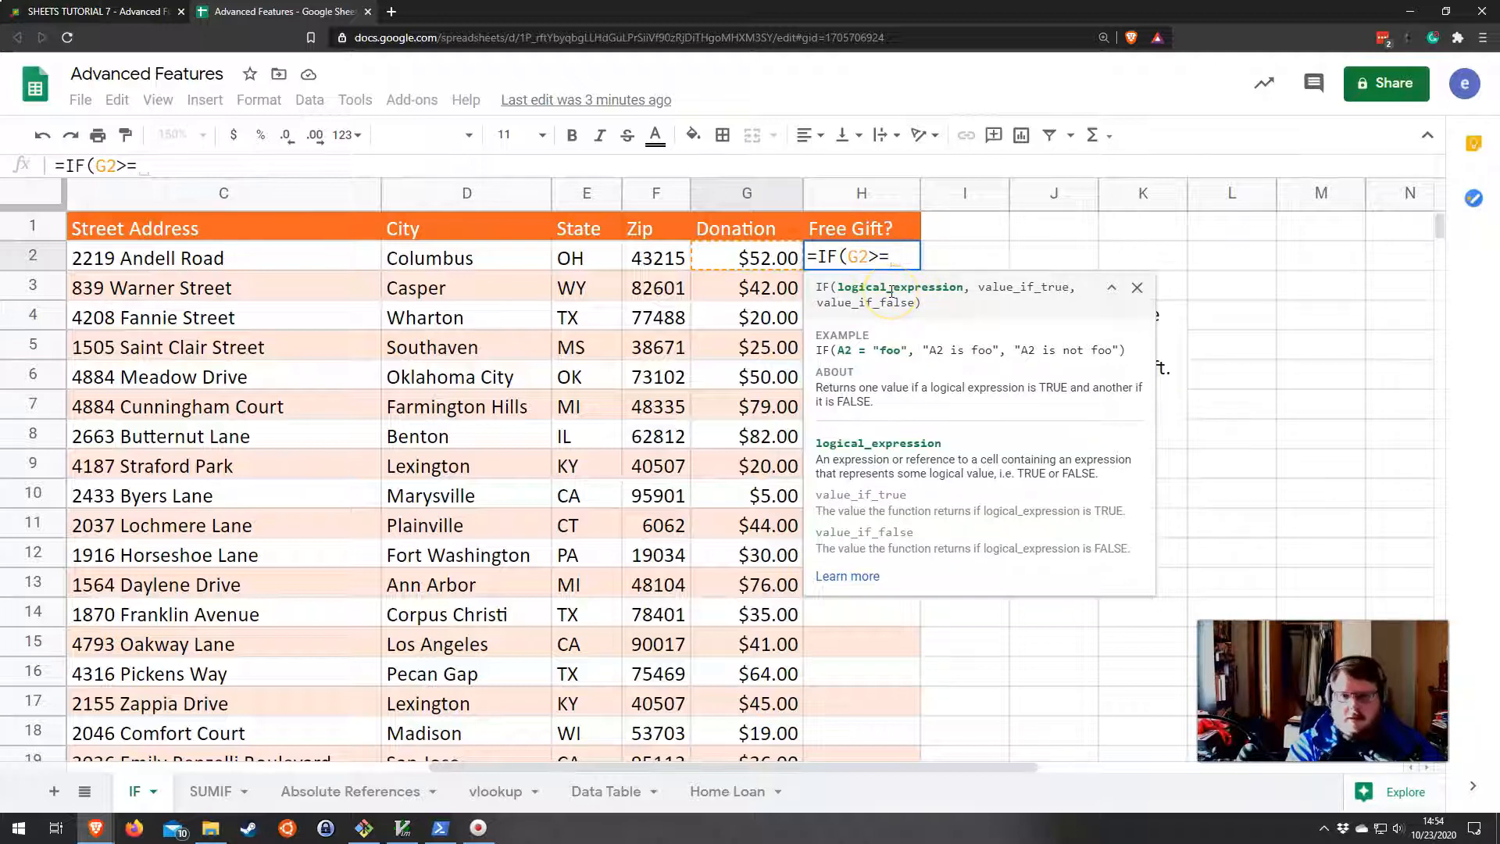
text(50)
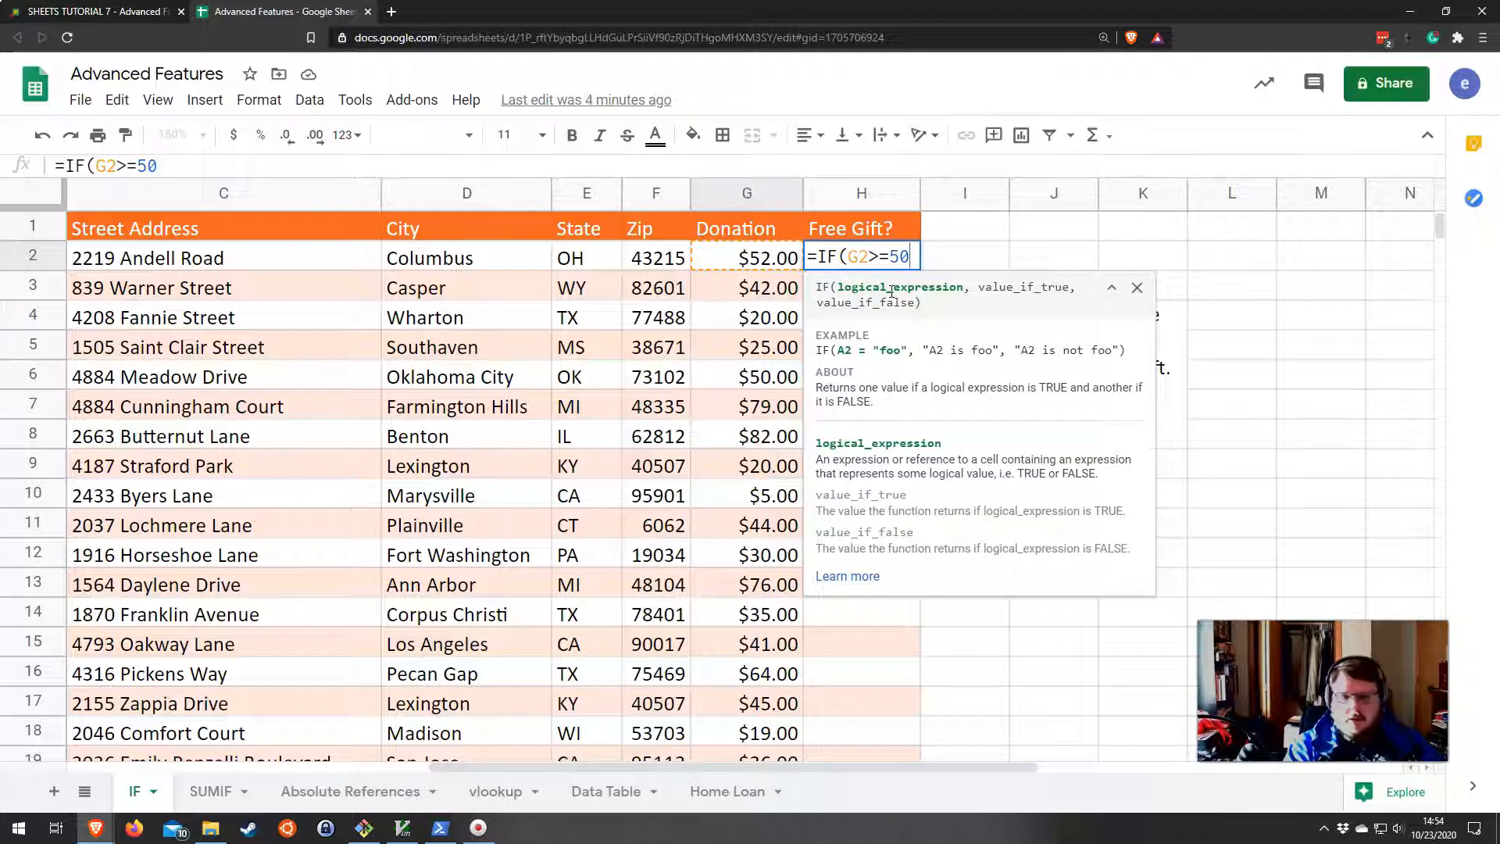
text(,)
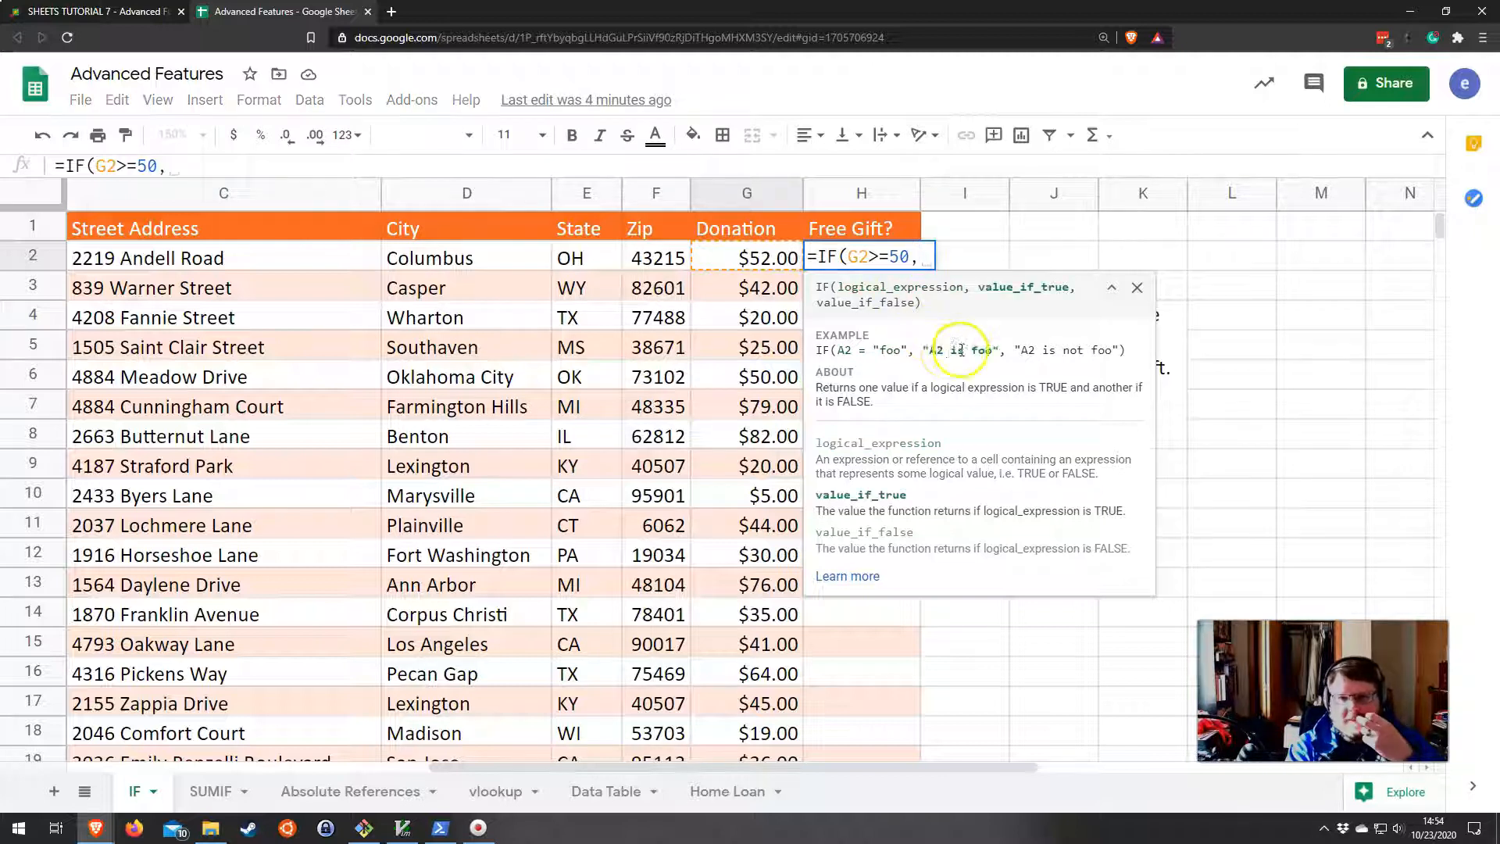
Complete the H2 formula with "Free Gift" as the true value and an empty string "" as the false value.
drag(978, 287, 1079, 291)
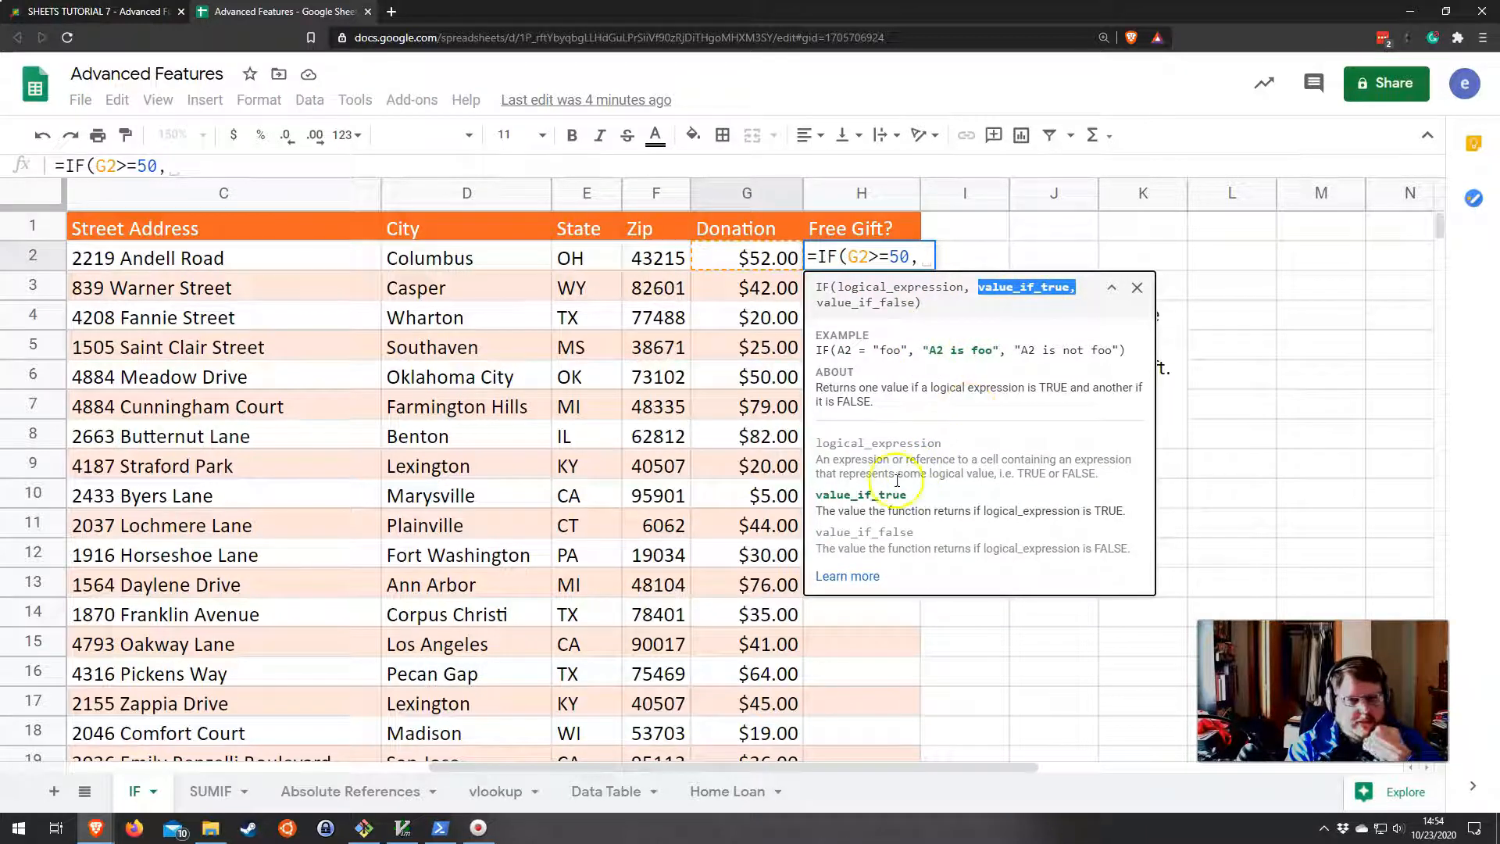
drag(1102, 474, 1104, 524)
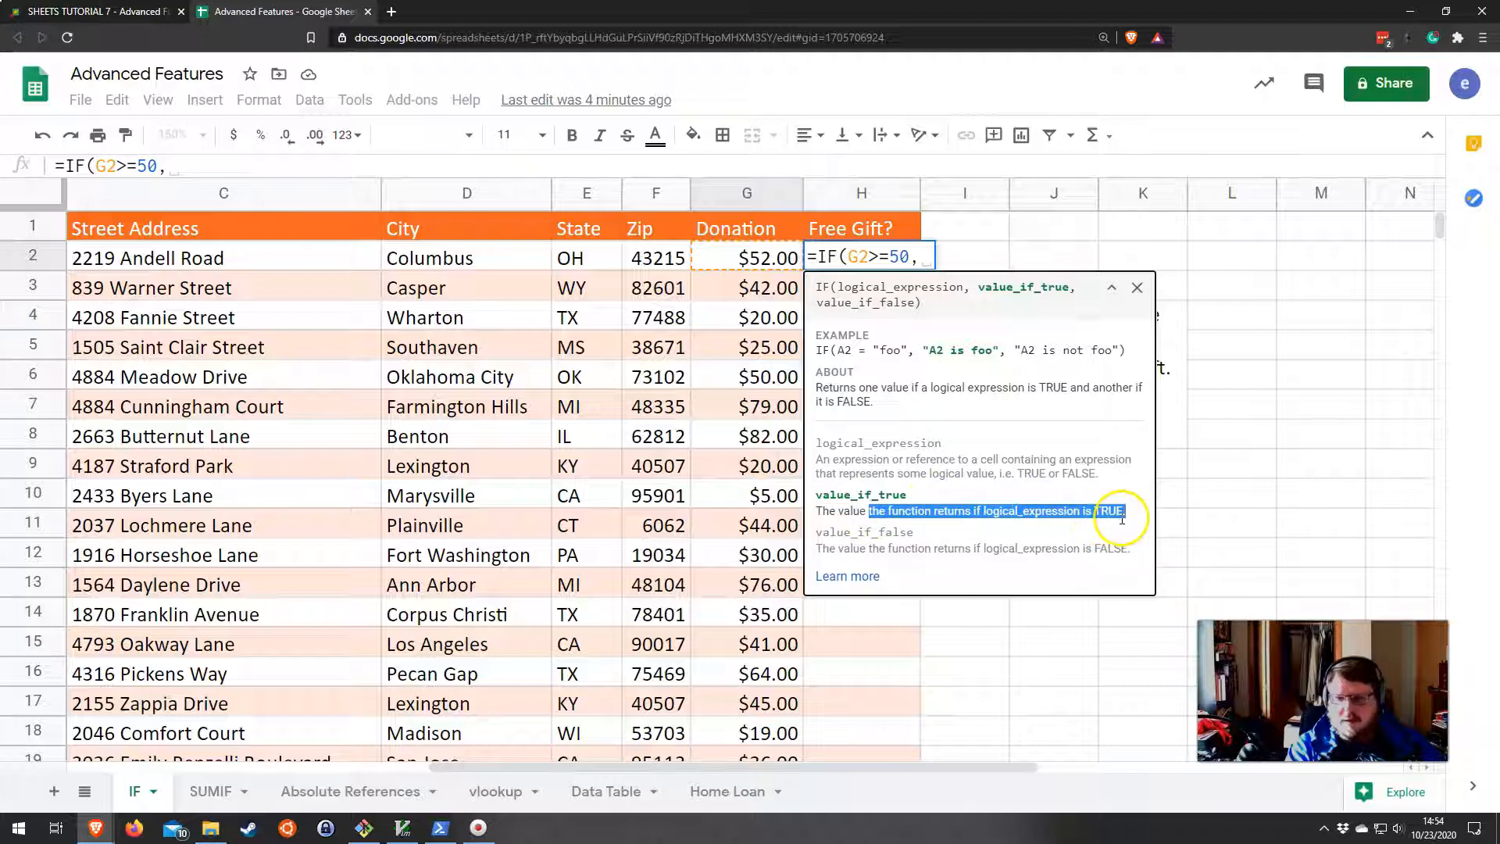
click(1095, 519)
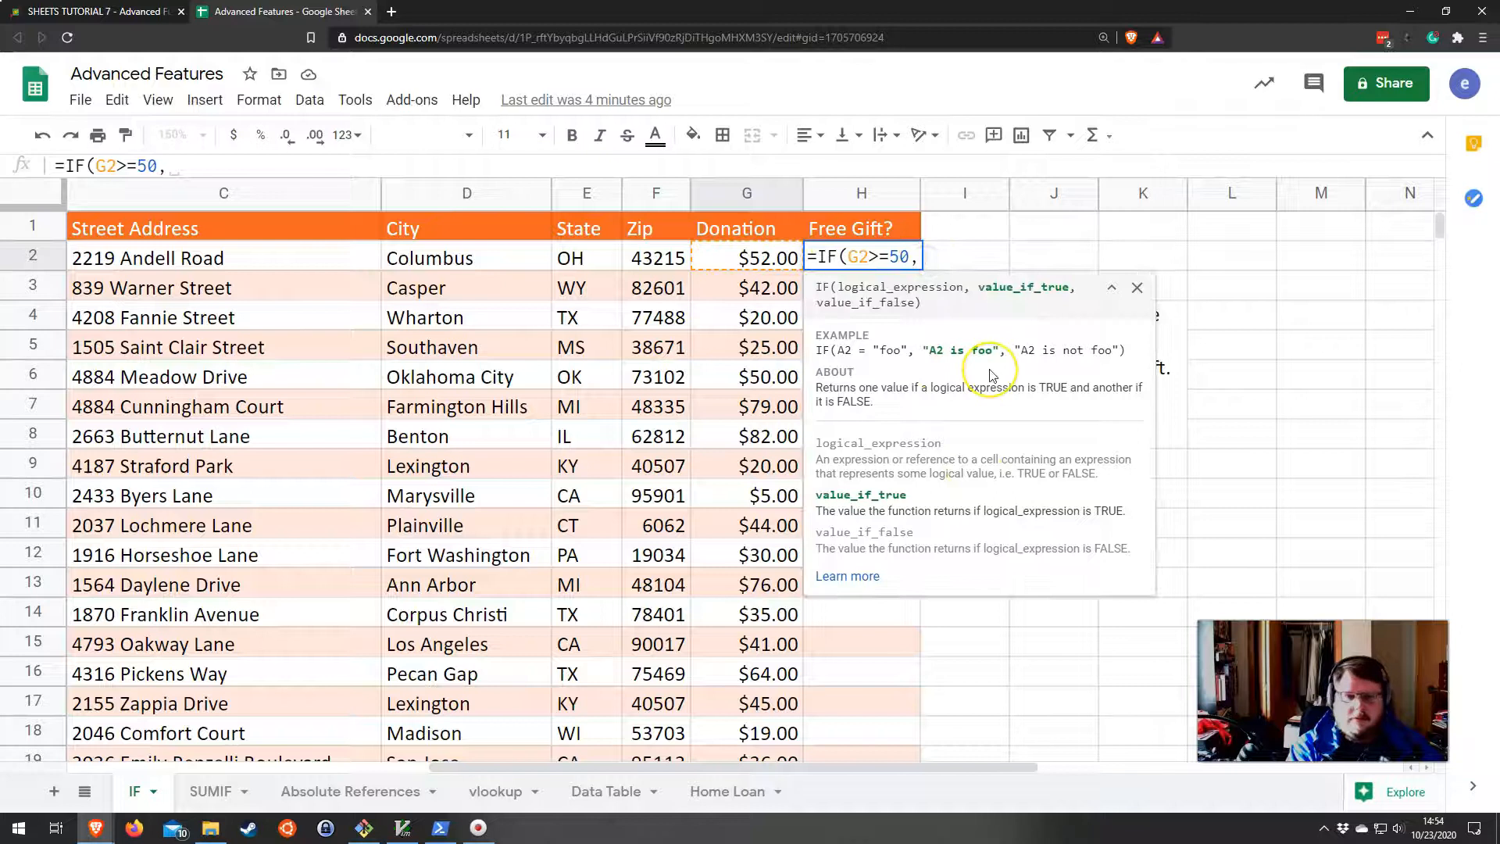
text(Free Gift")
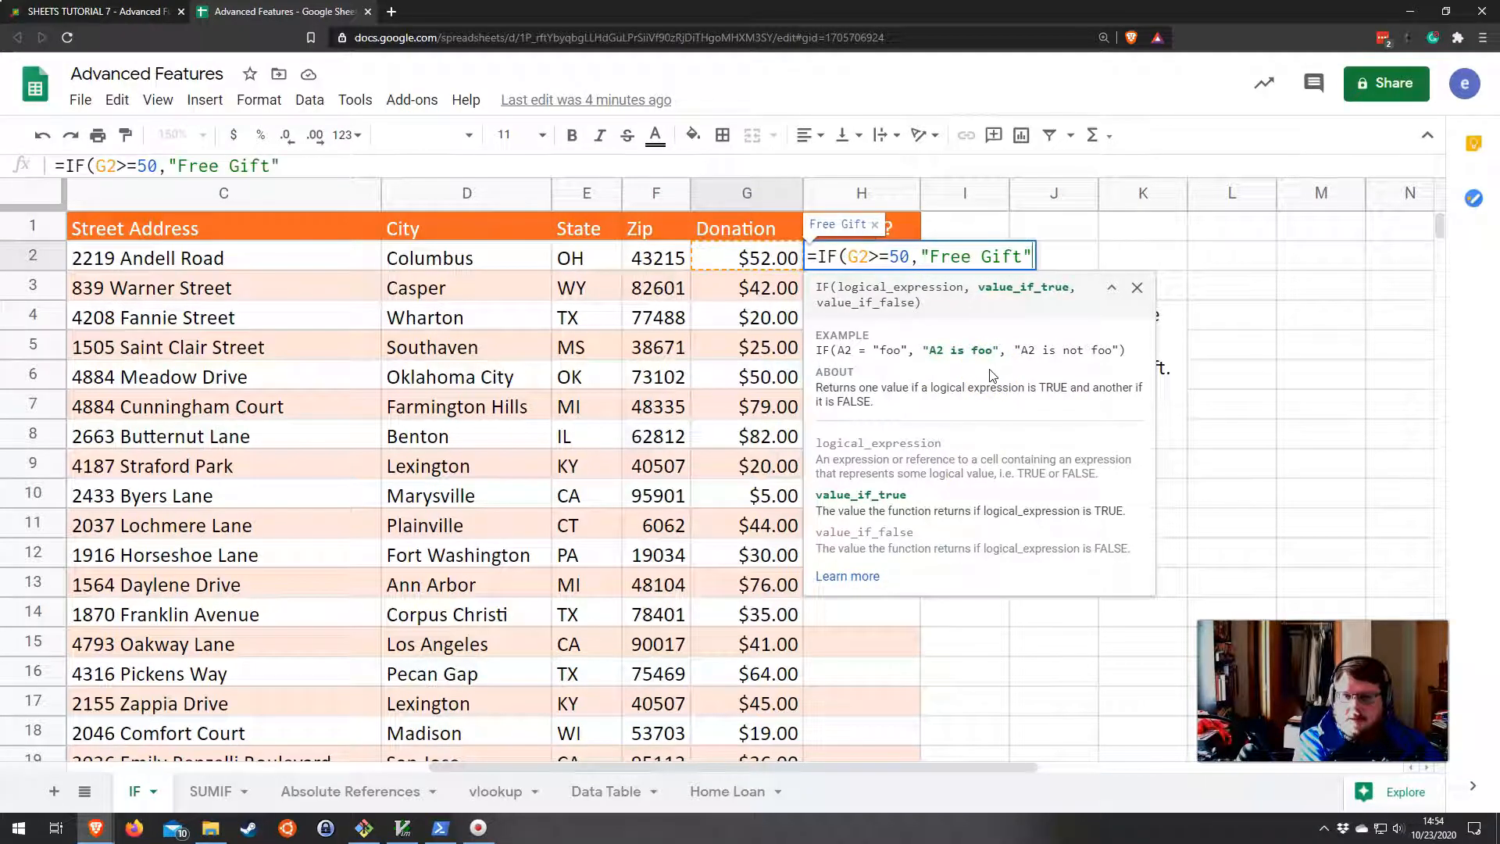
text(,)
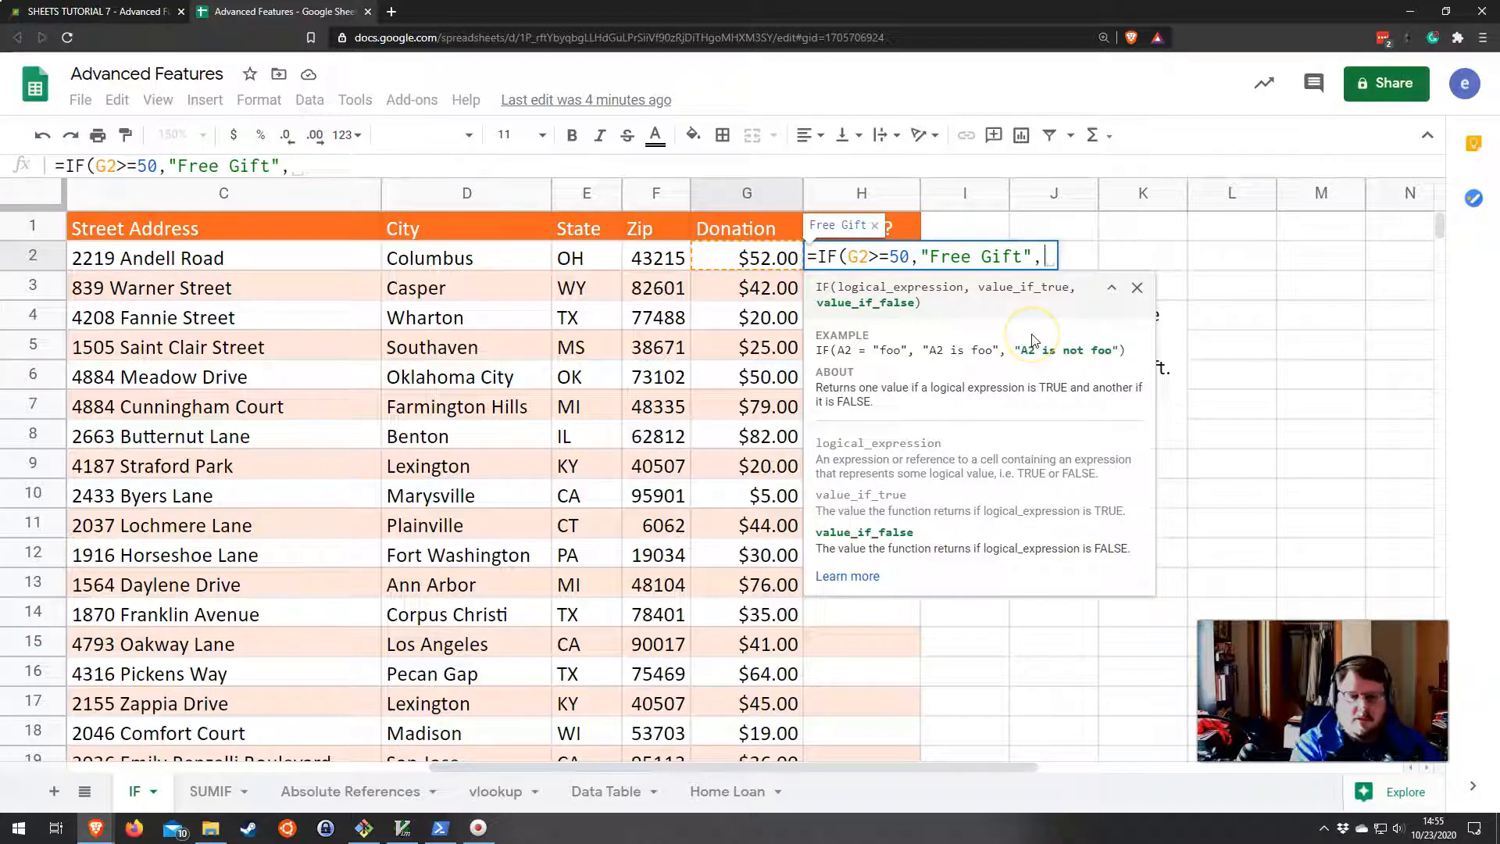
text("")
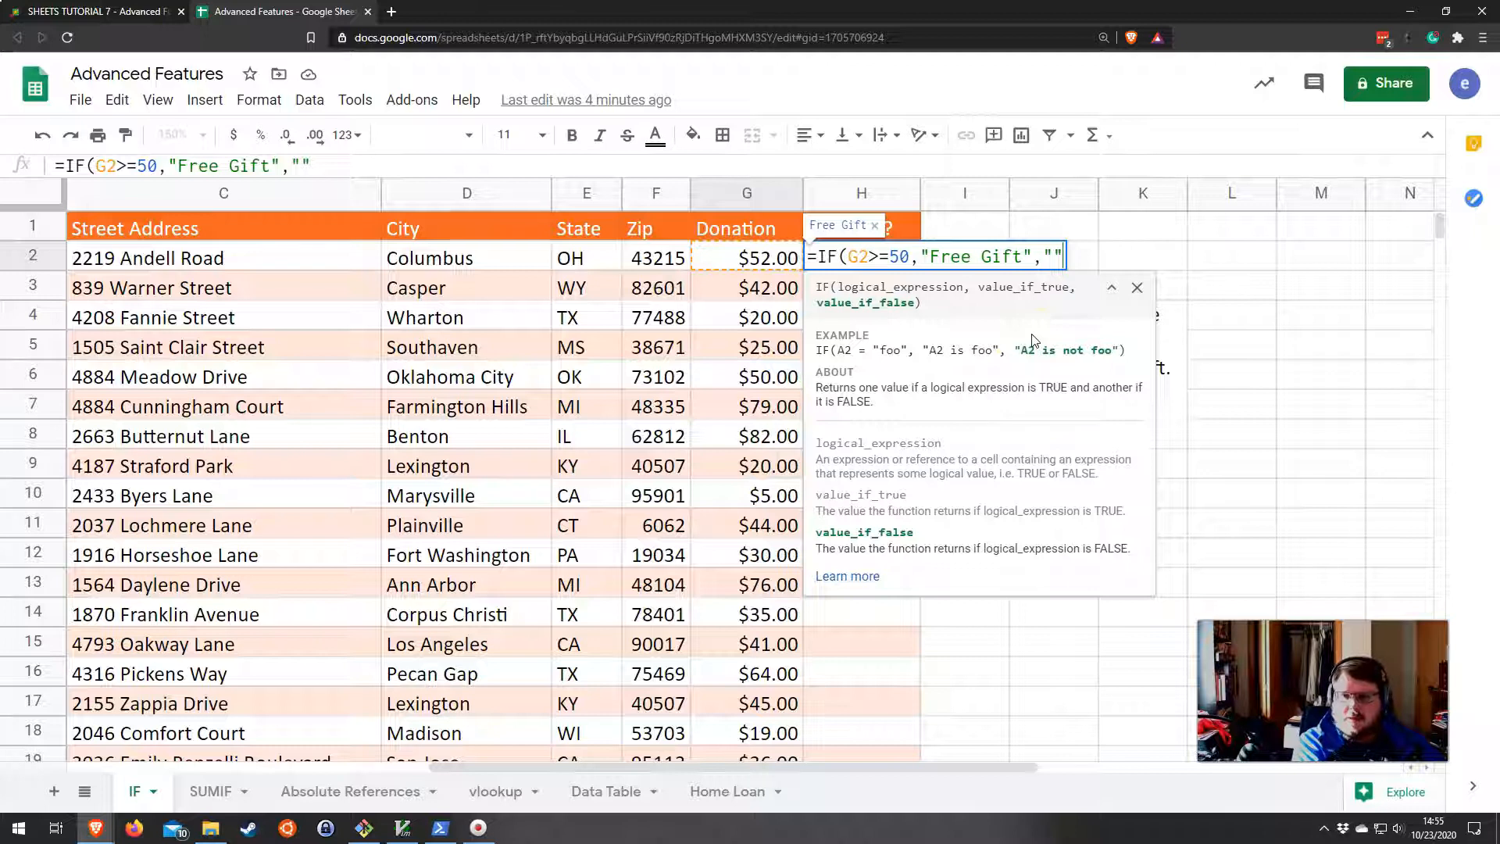
text())
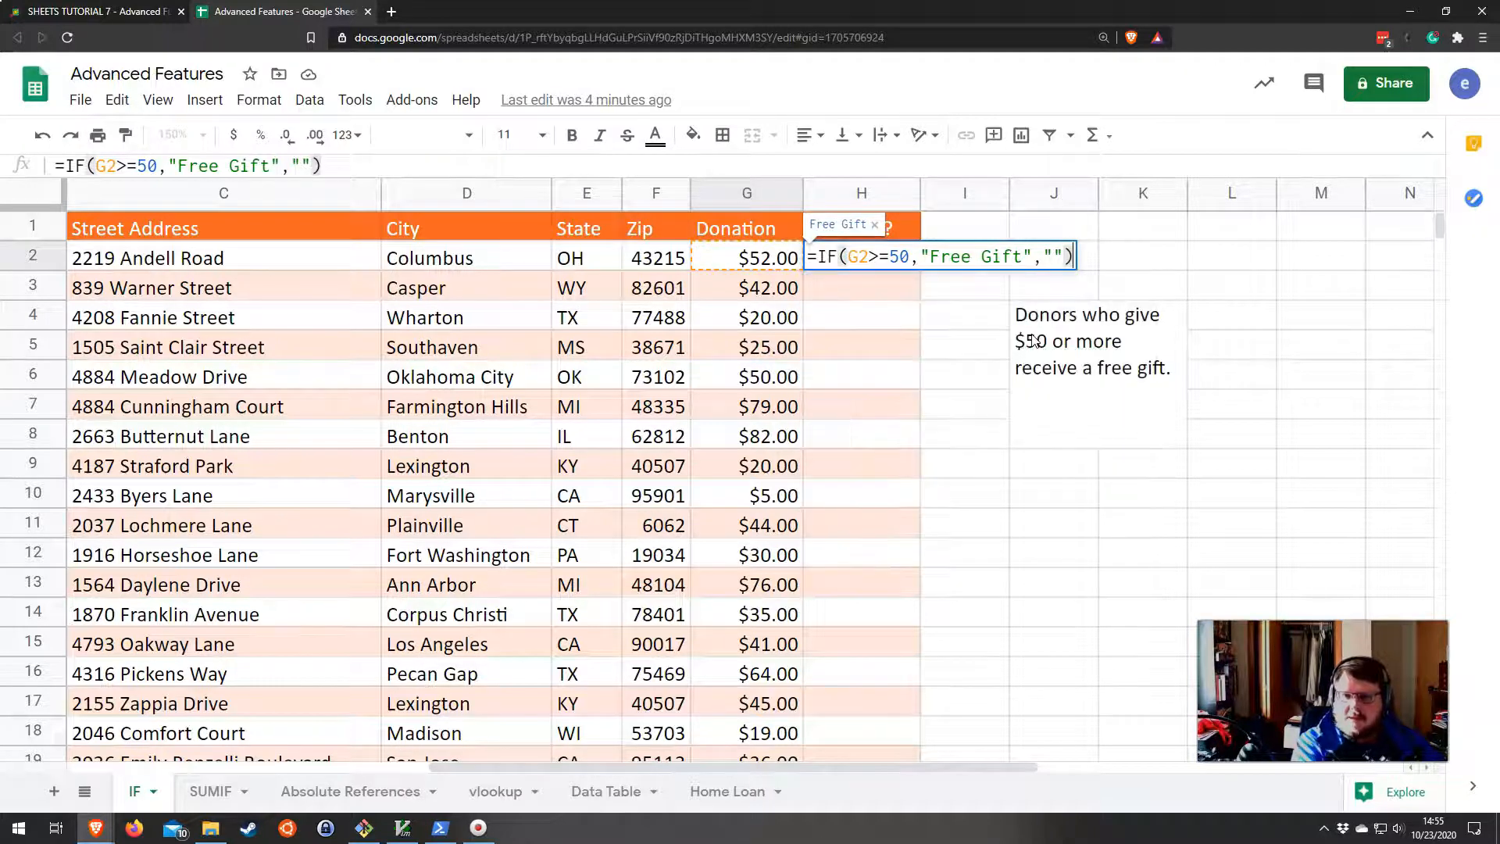
key(Return)
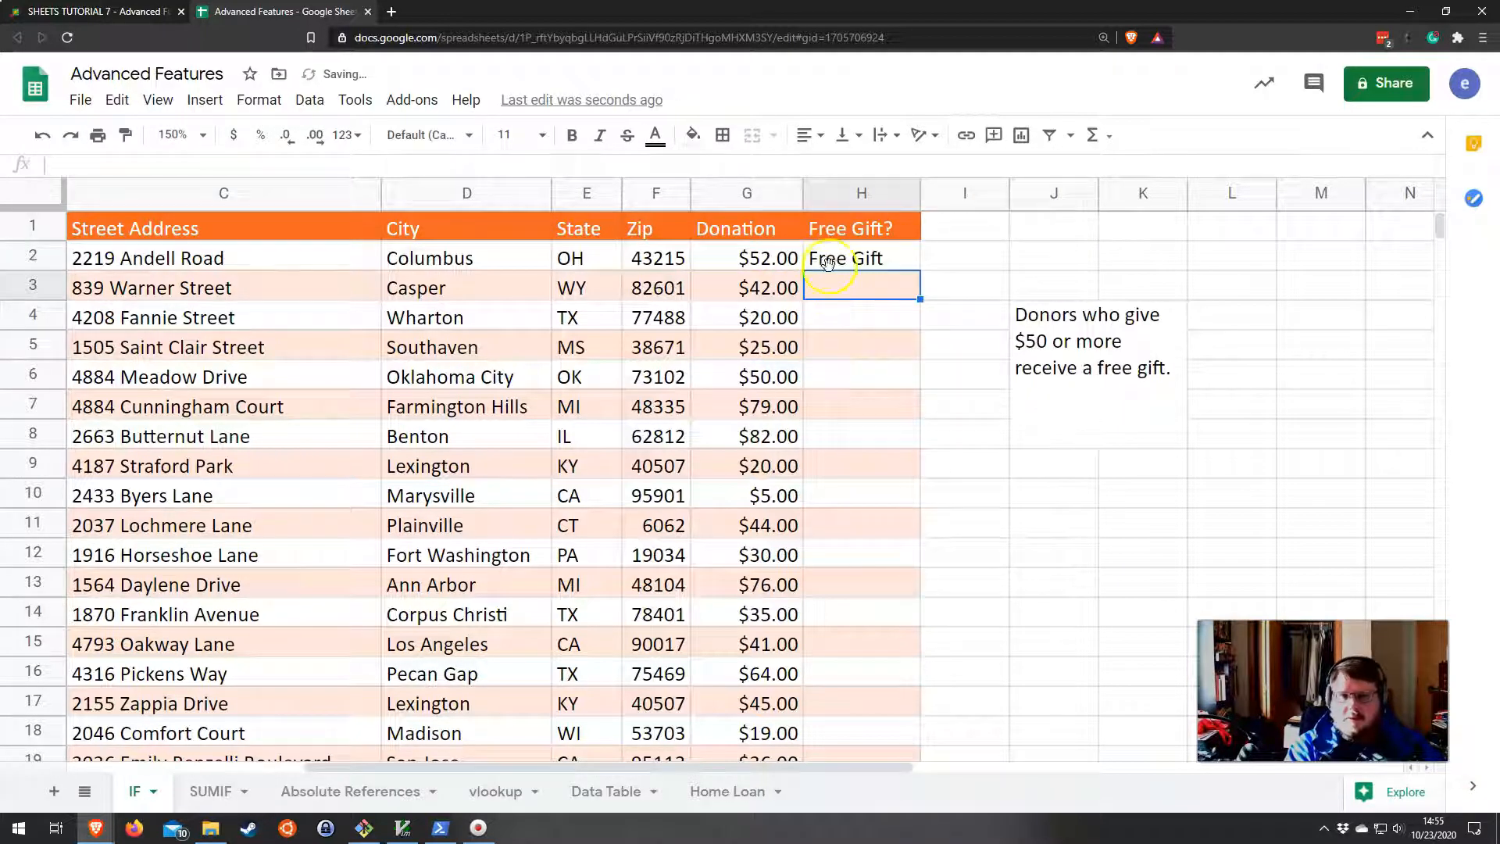
Fill the H2 formula down the Free Gift? column to row 105 and inspect the formulas in H2 and H3.
click(908, 268)
drag(921, 266, 915, 702)
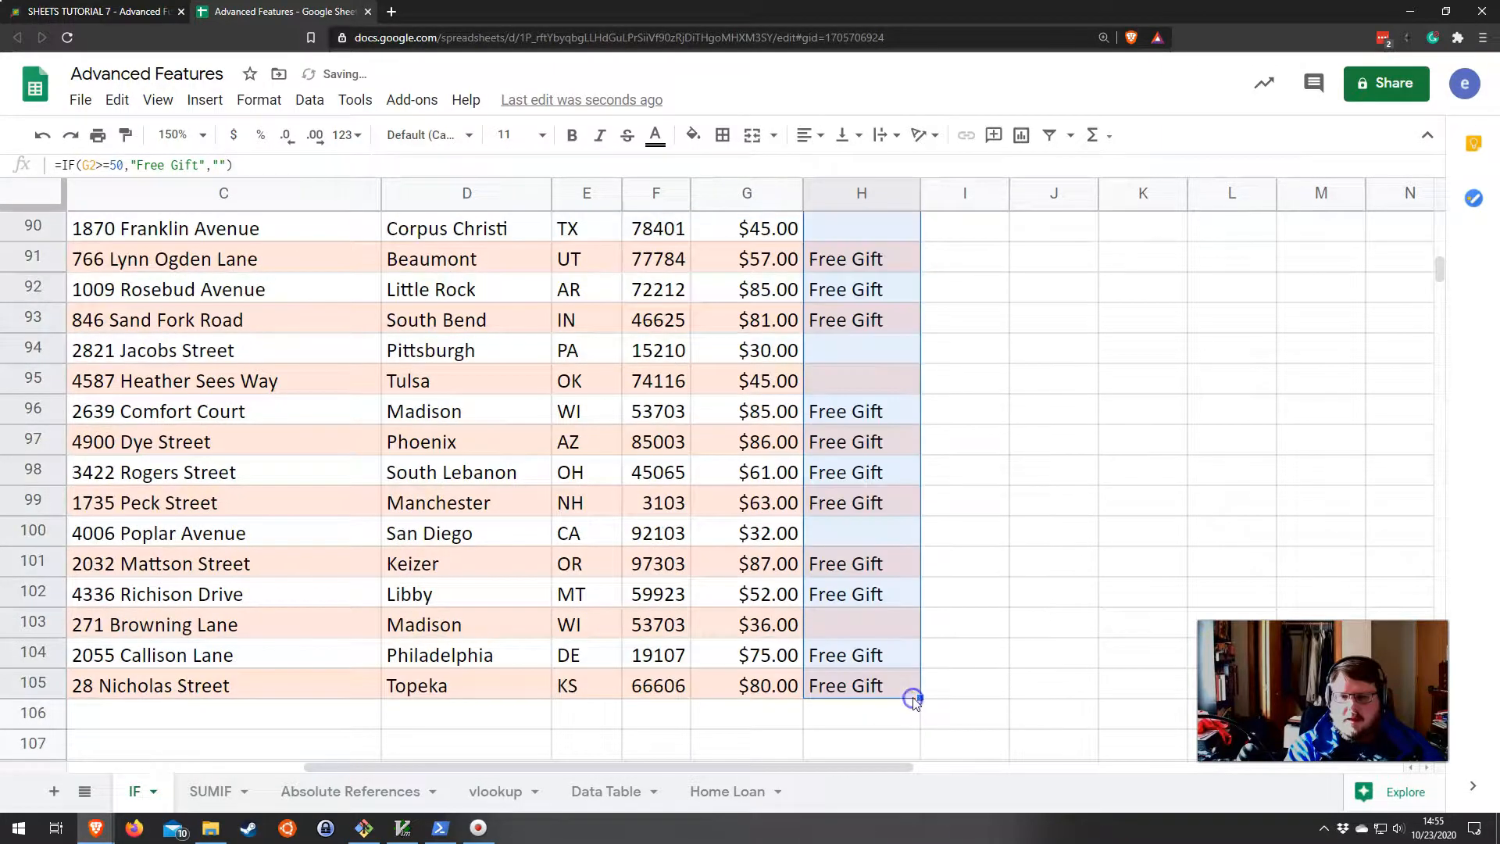
scroll(898, 659, up, 20)
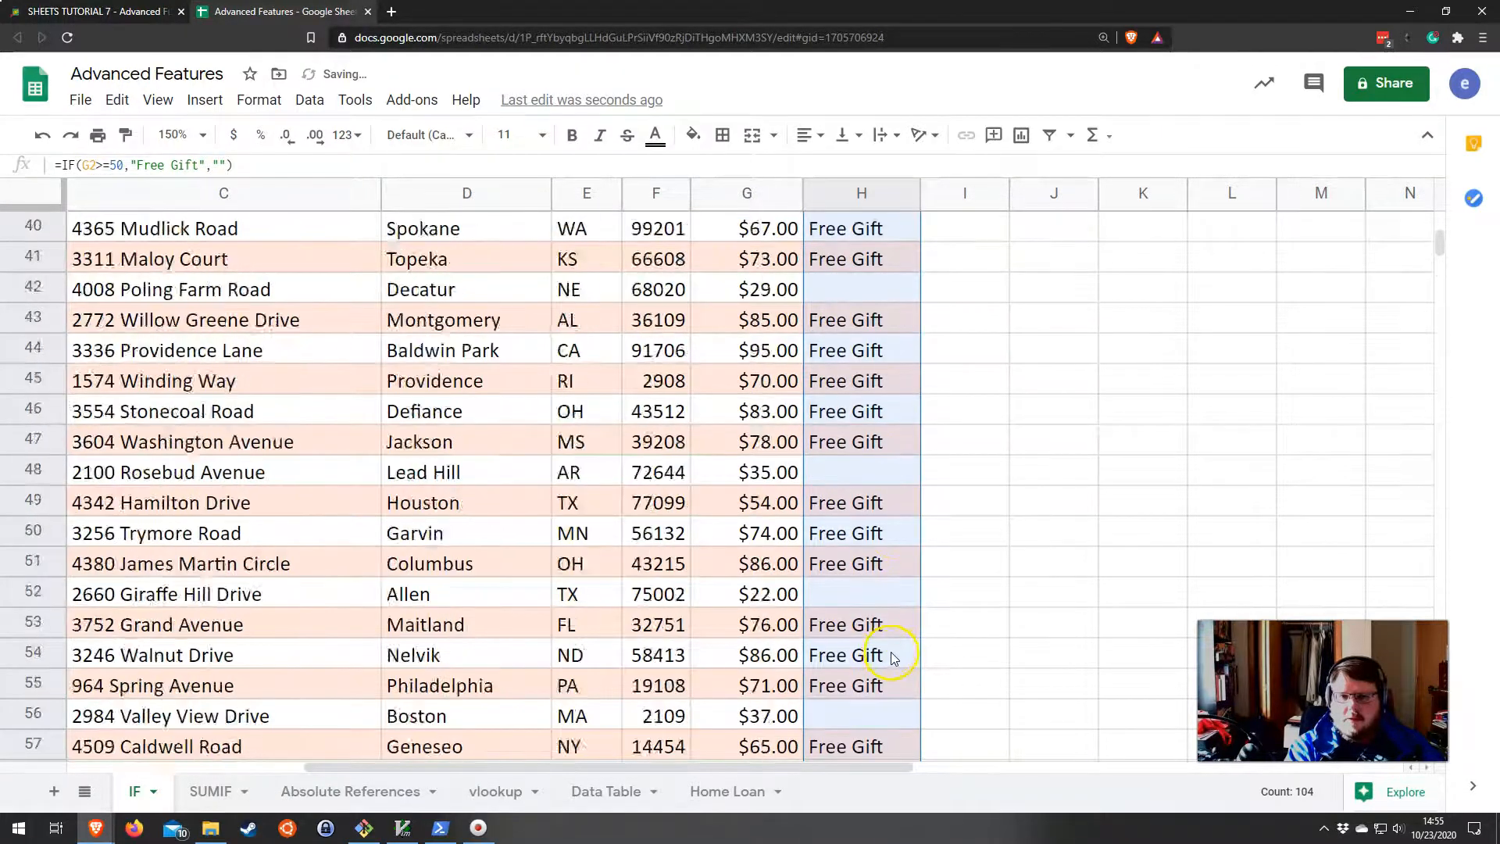
scroll(887, 656, up, 7)
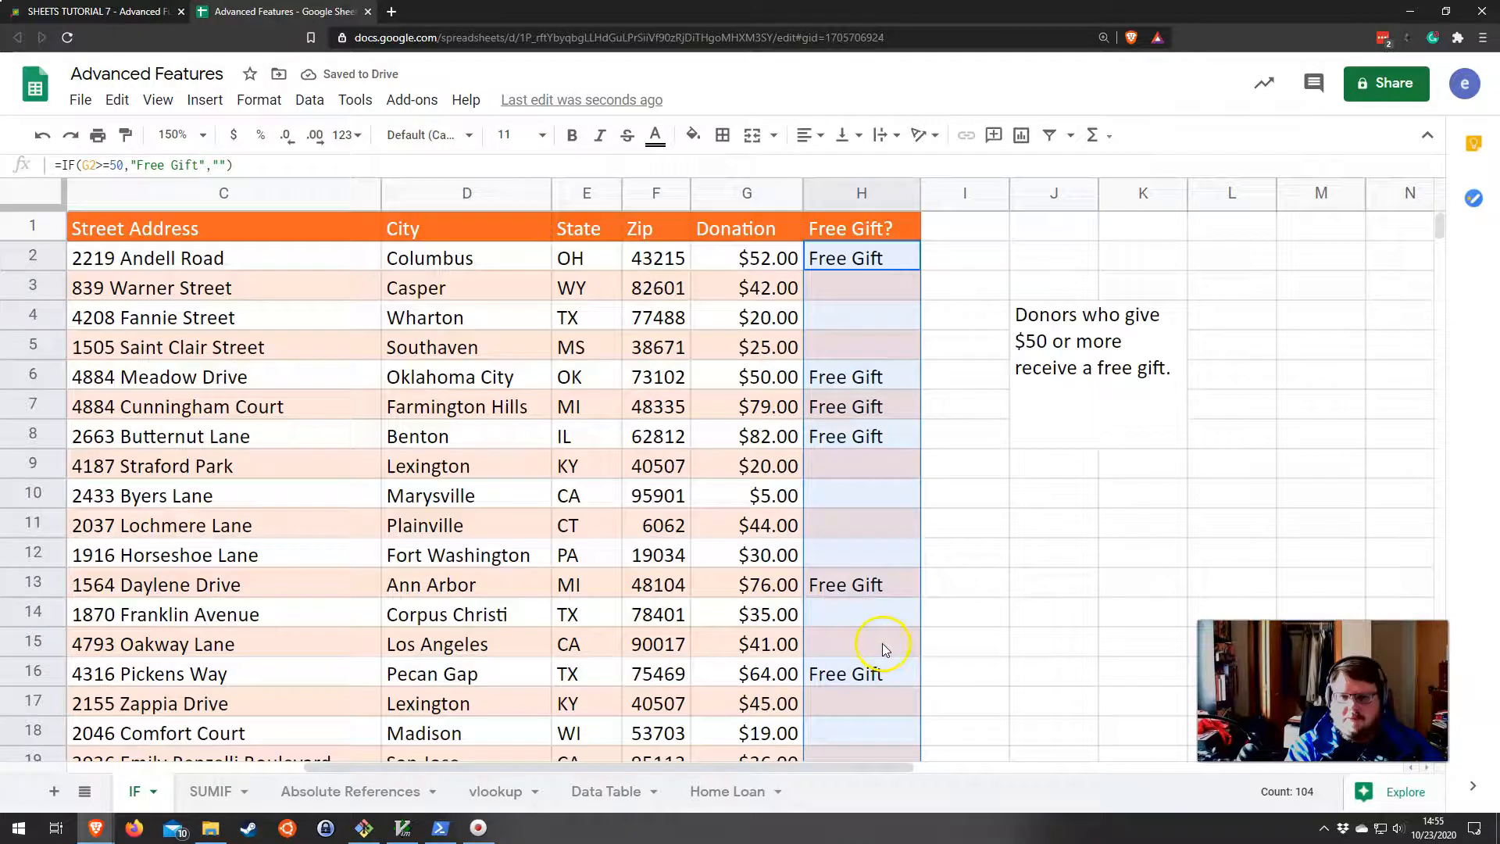
click(880, 268)
click(881, 283)
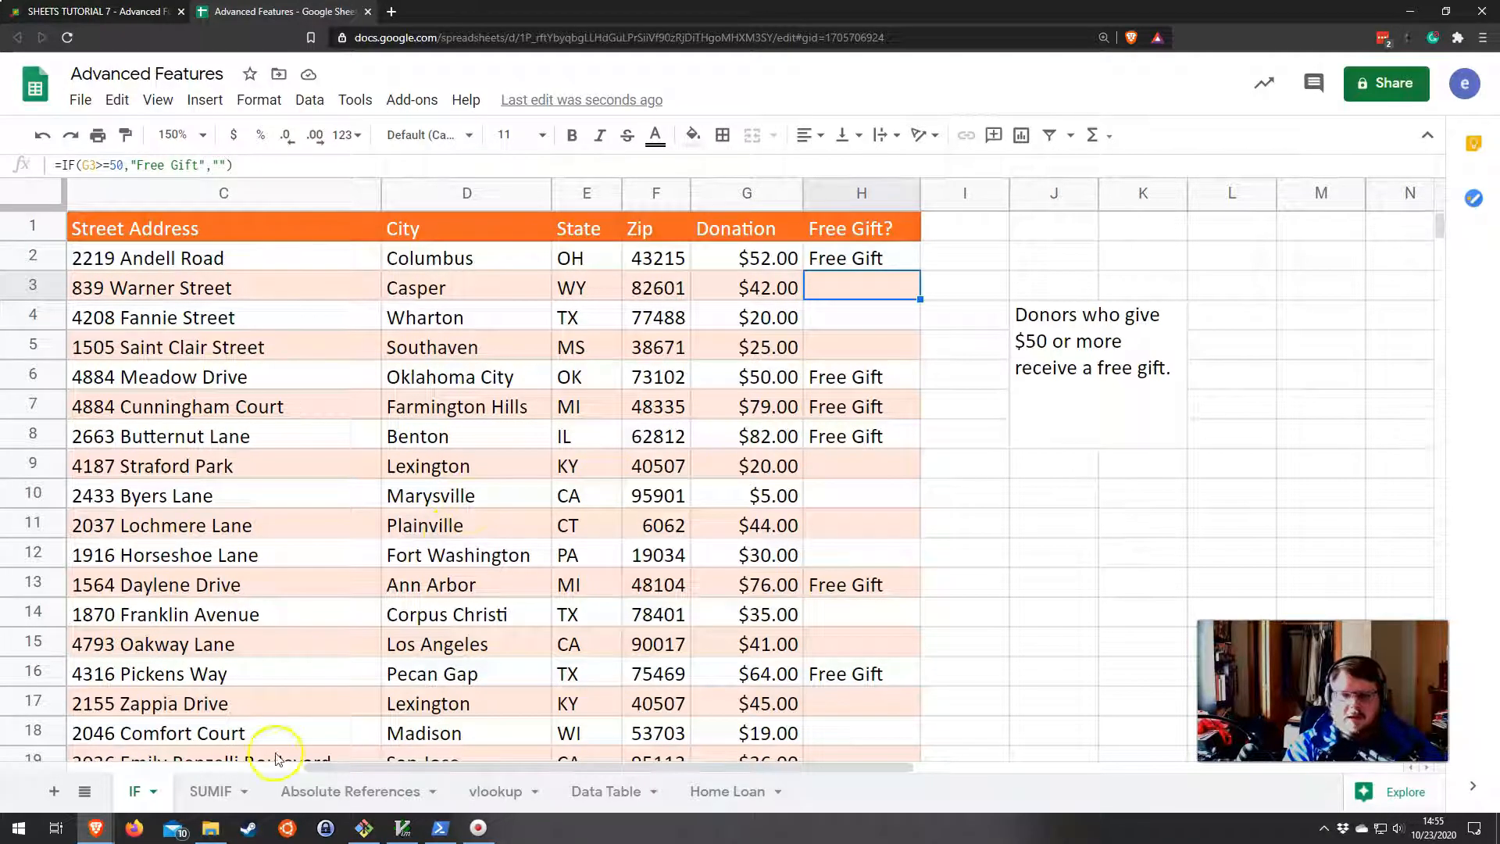
Open the SUMIF sheet and look through the sellers and orders in the Sales Data table.
click(209, 791)
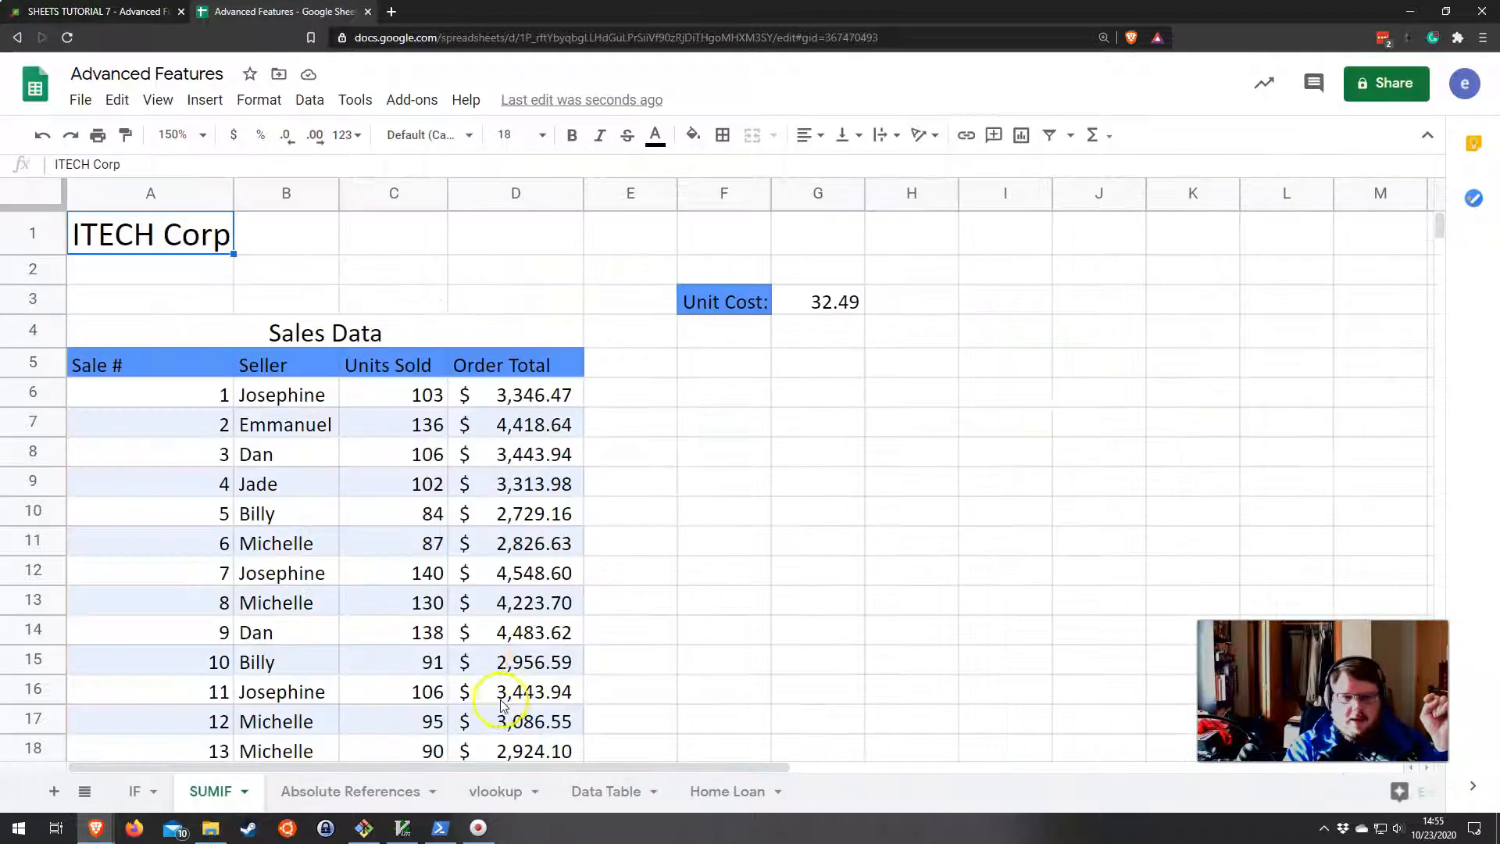
scroll(461, 559, down, 1)
scroll(461, 558, up, 1)
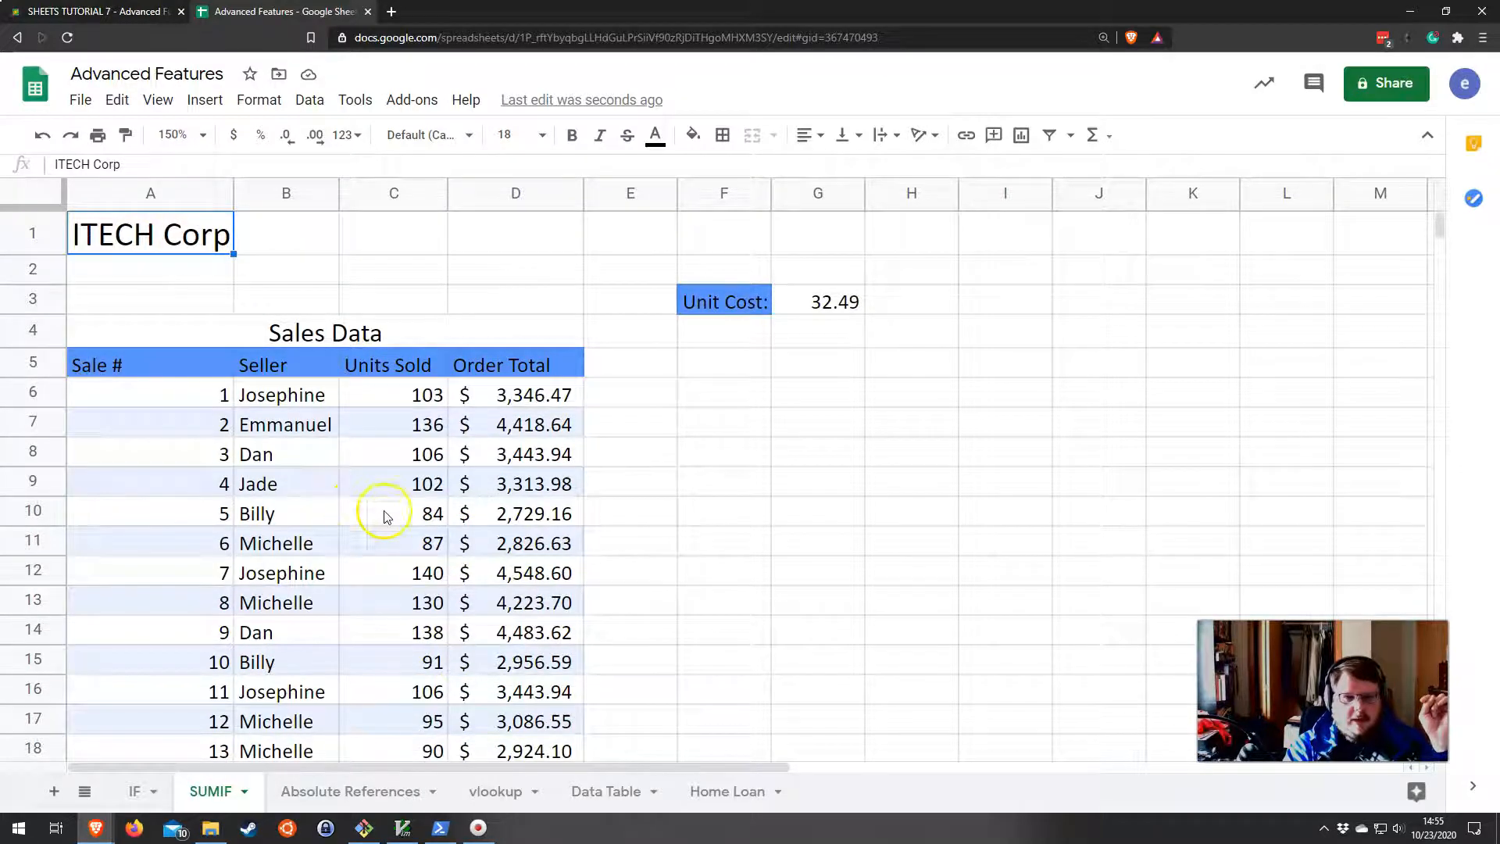
scroll(312, 432, down, 6)
scroll(294, 570, up, 6)
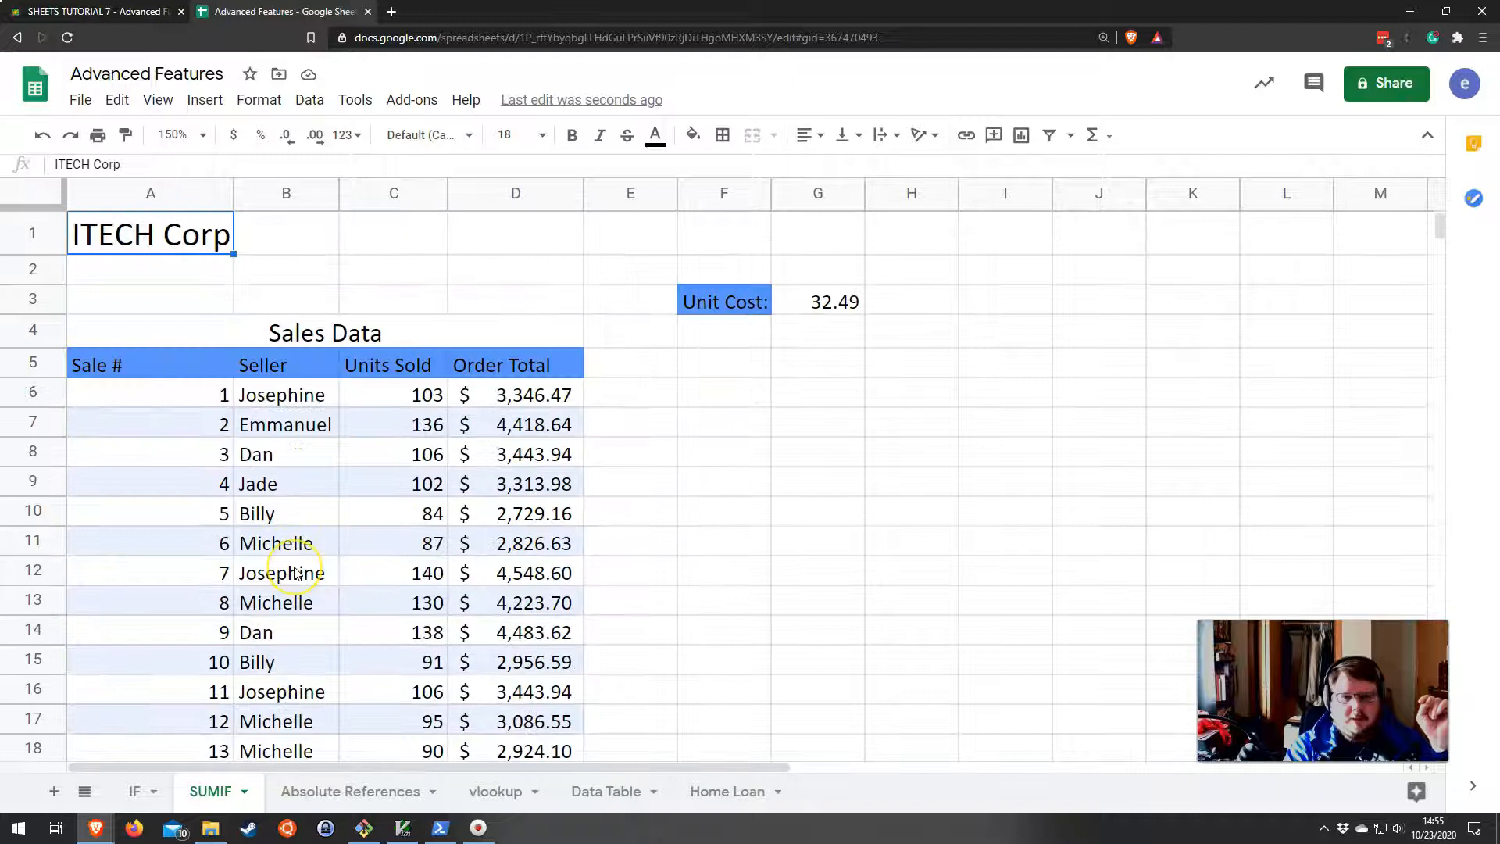
scroll(296, 573, down, 1)
scroll(318, 563, up, 2)
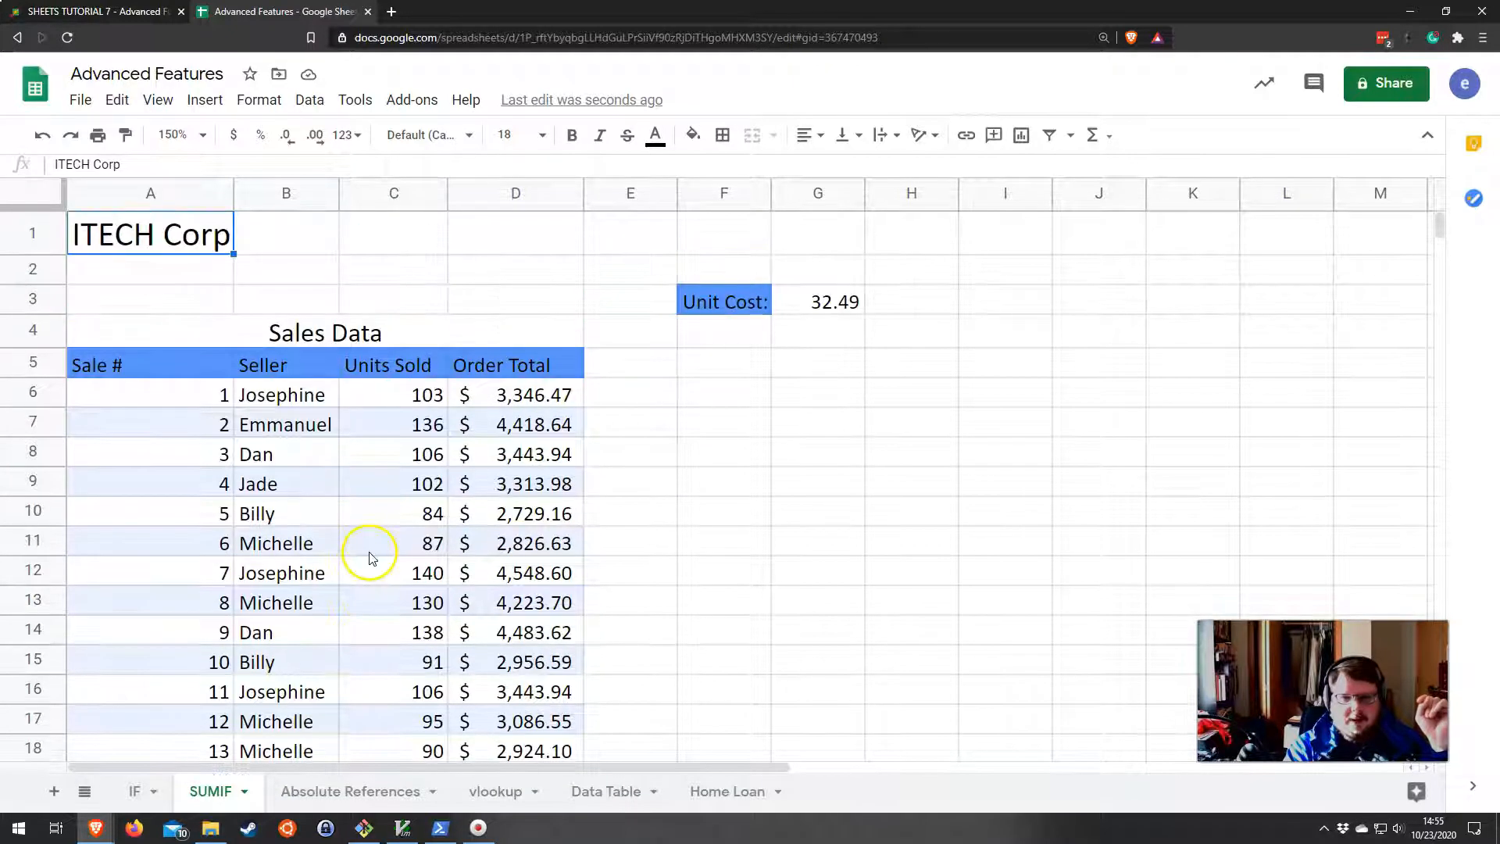
Examine how the Order Total formula in D6 combines the Units Sold column with the unit cost in G3.
click(414, 398)
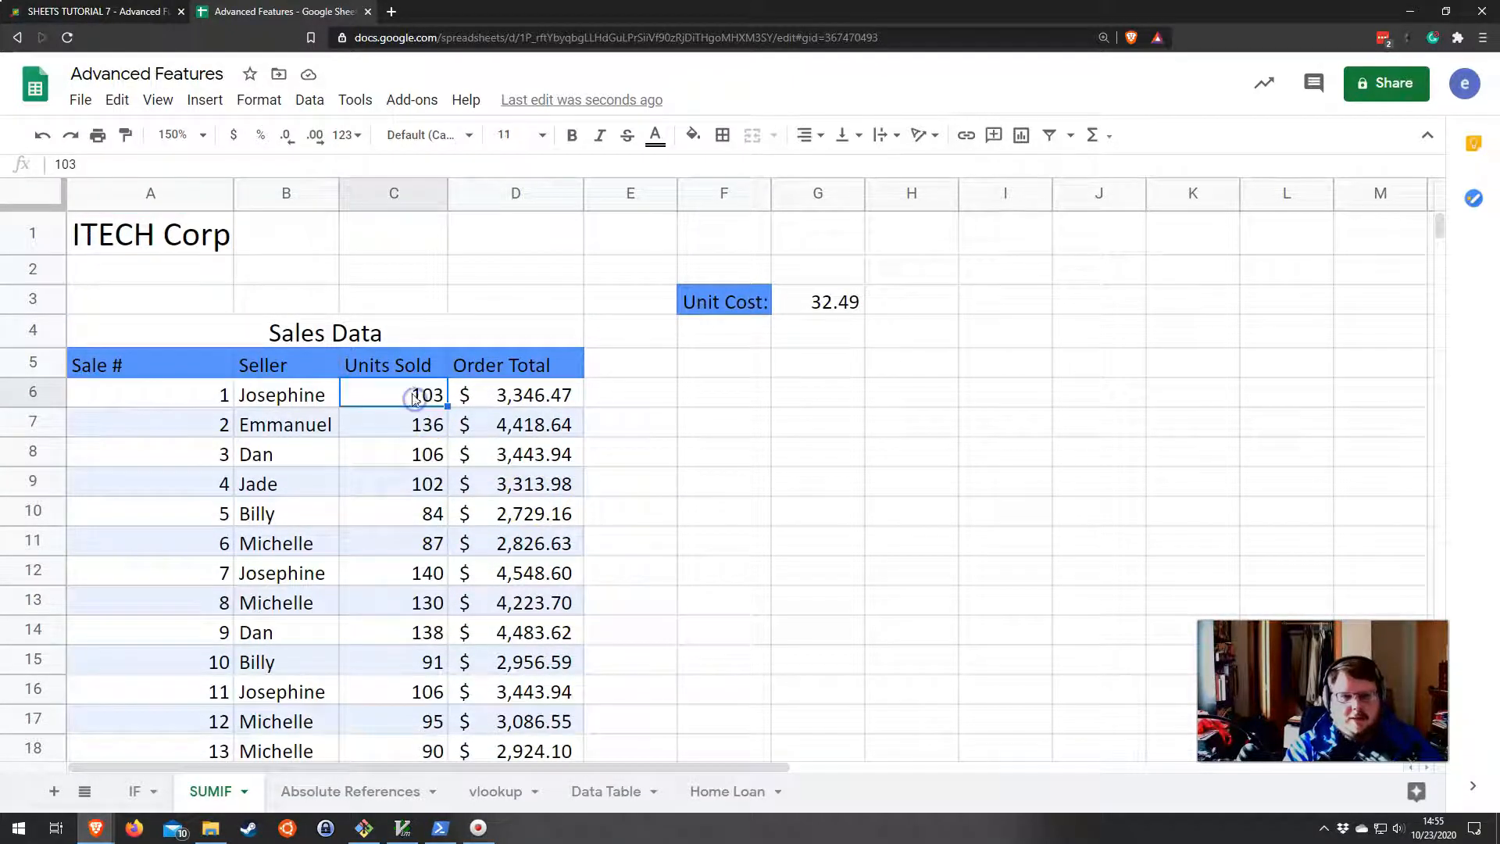
click(393, 194)
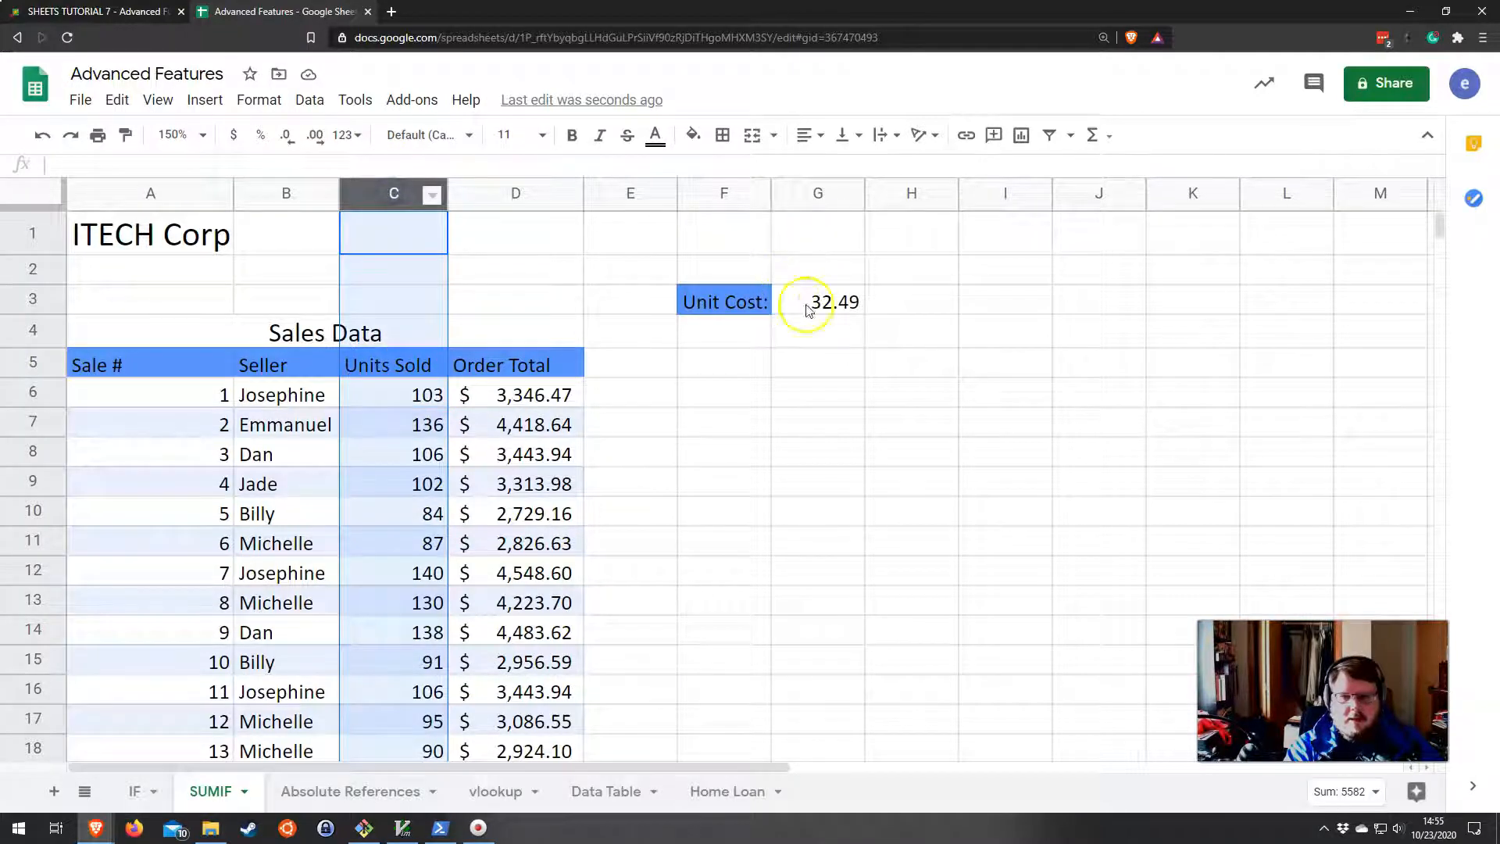
click(426, 393)
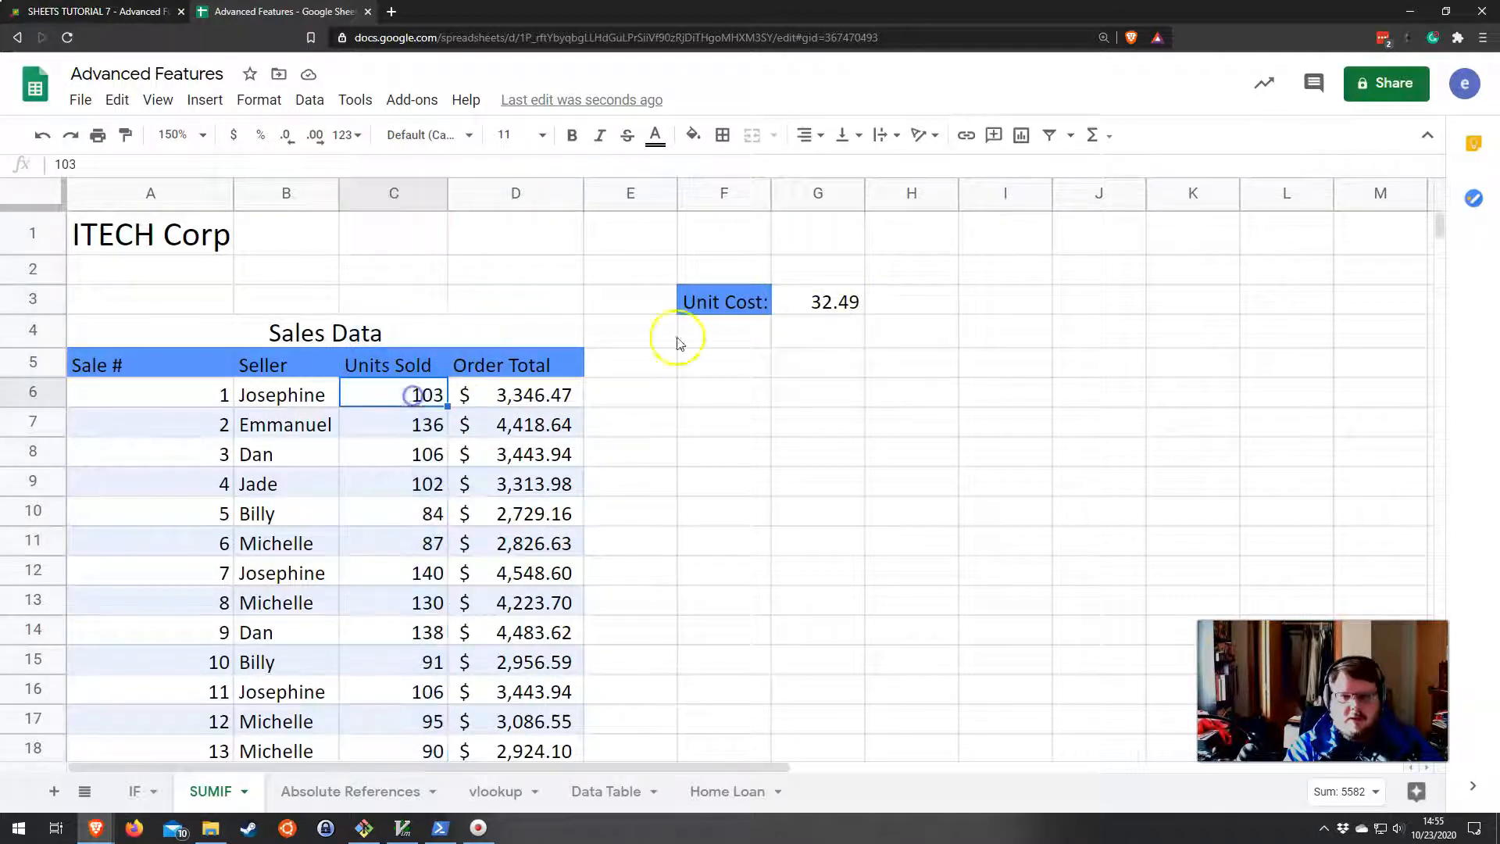
click(813, 301)
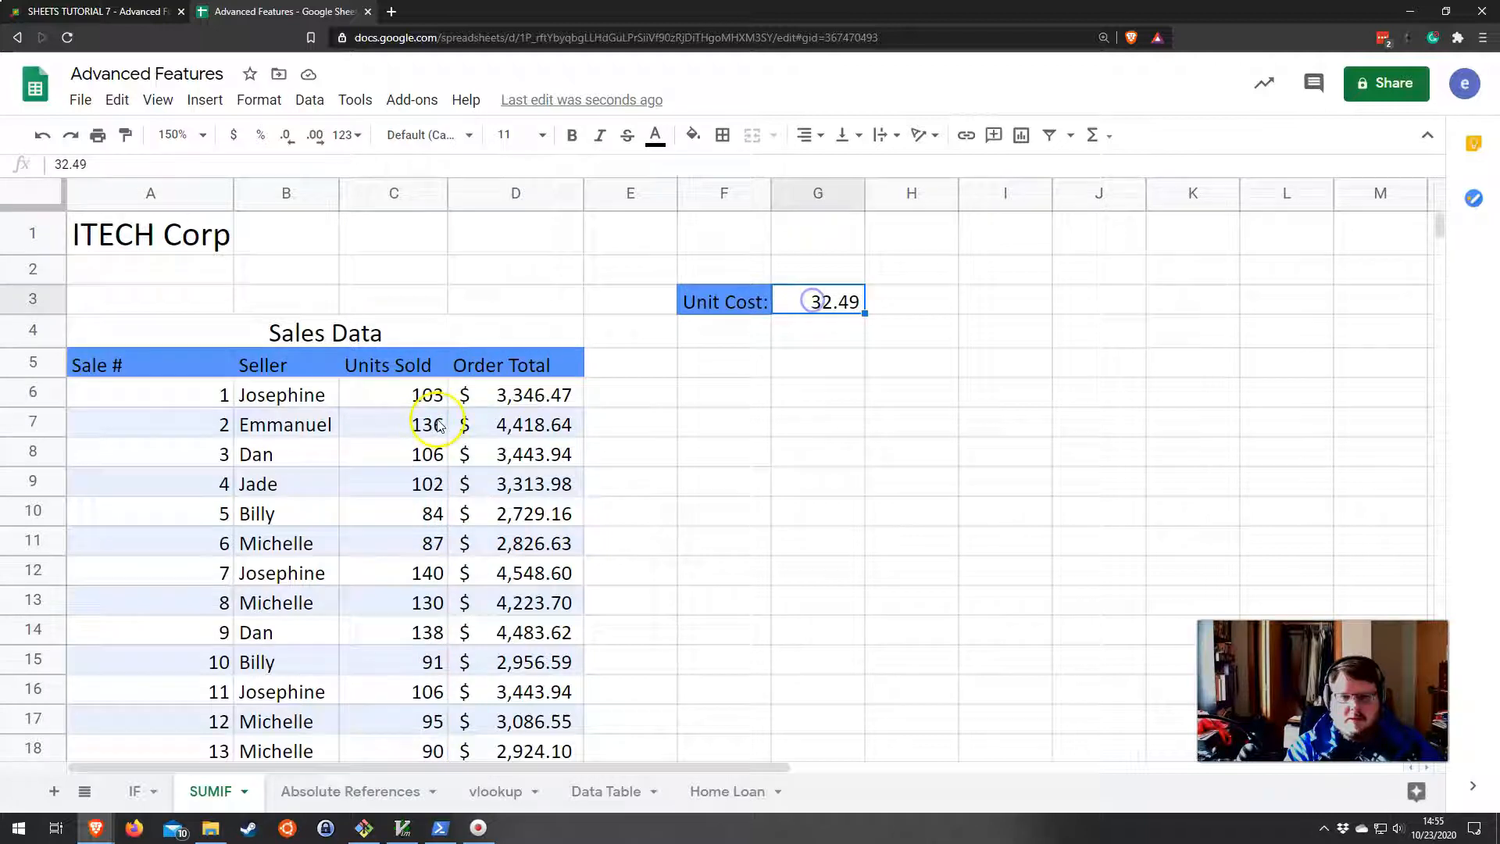
click(403, 204)
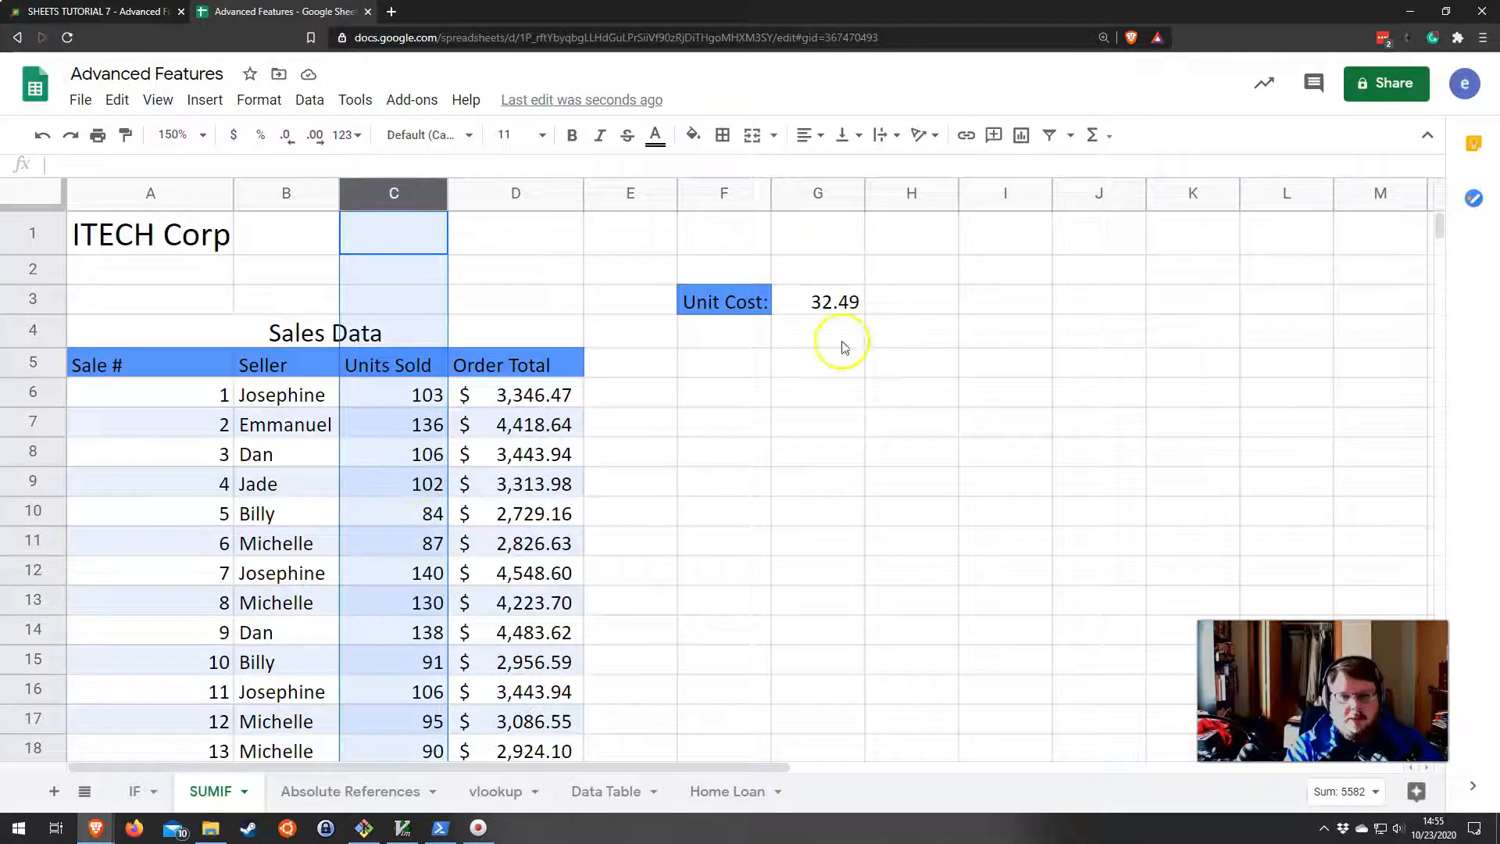
drag(396, 402, 406, 693)
click(819, 314)
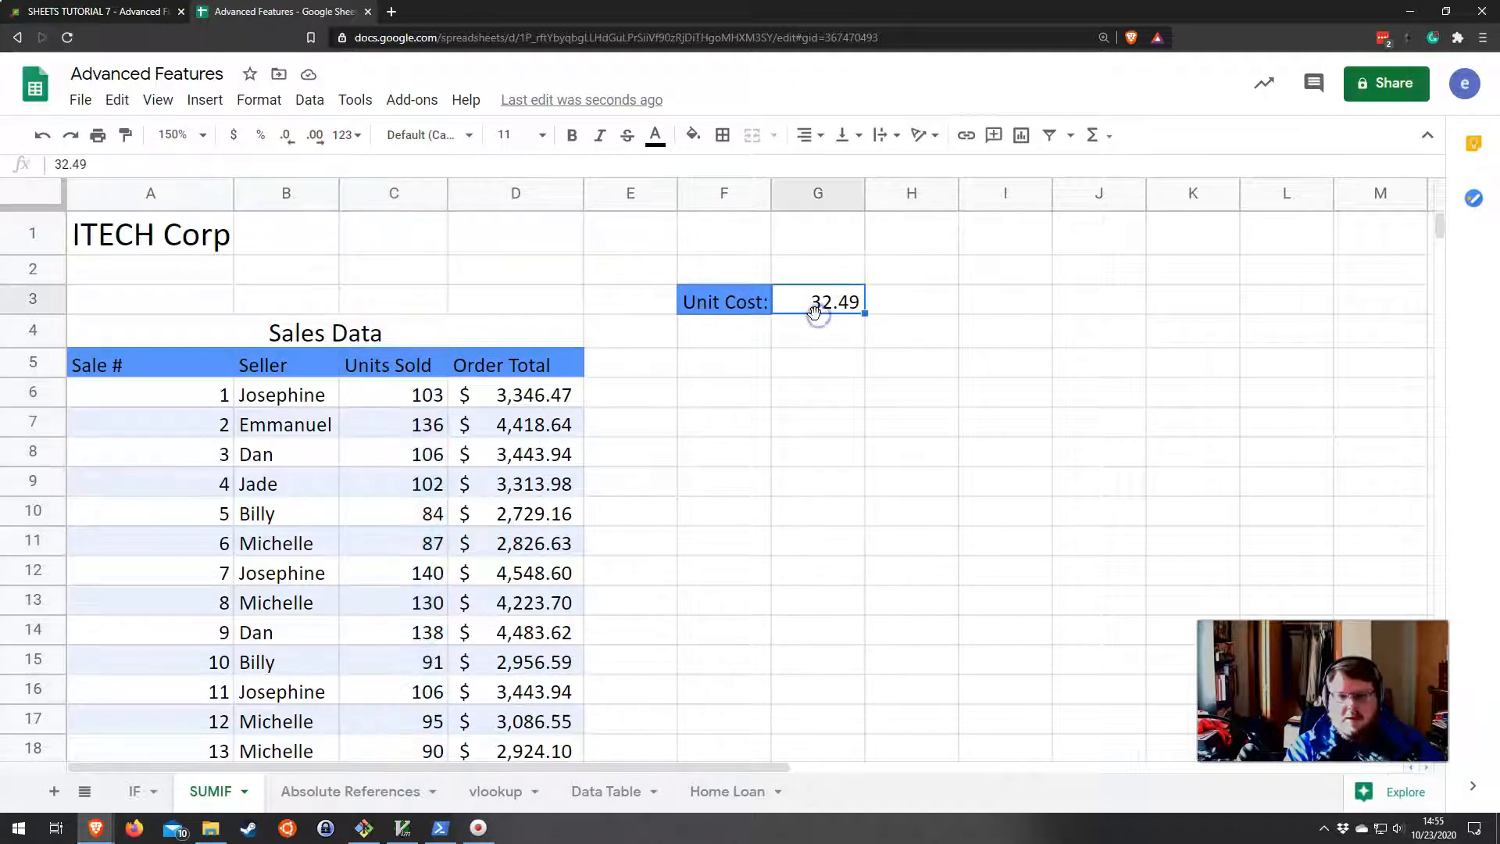
click(534, 398)
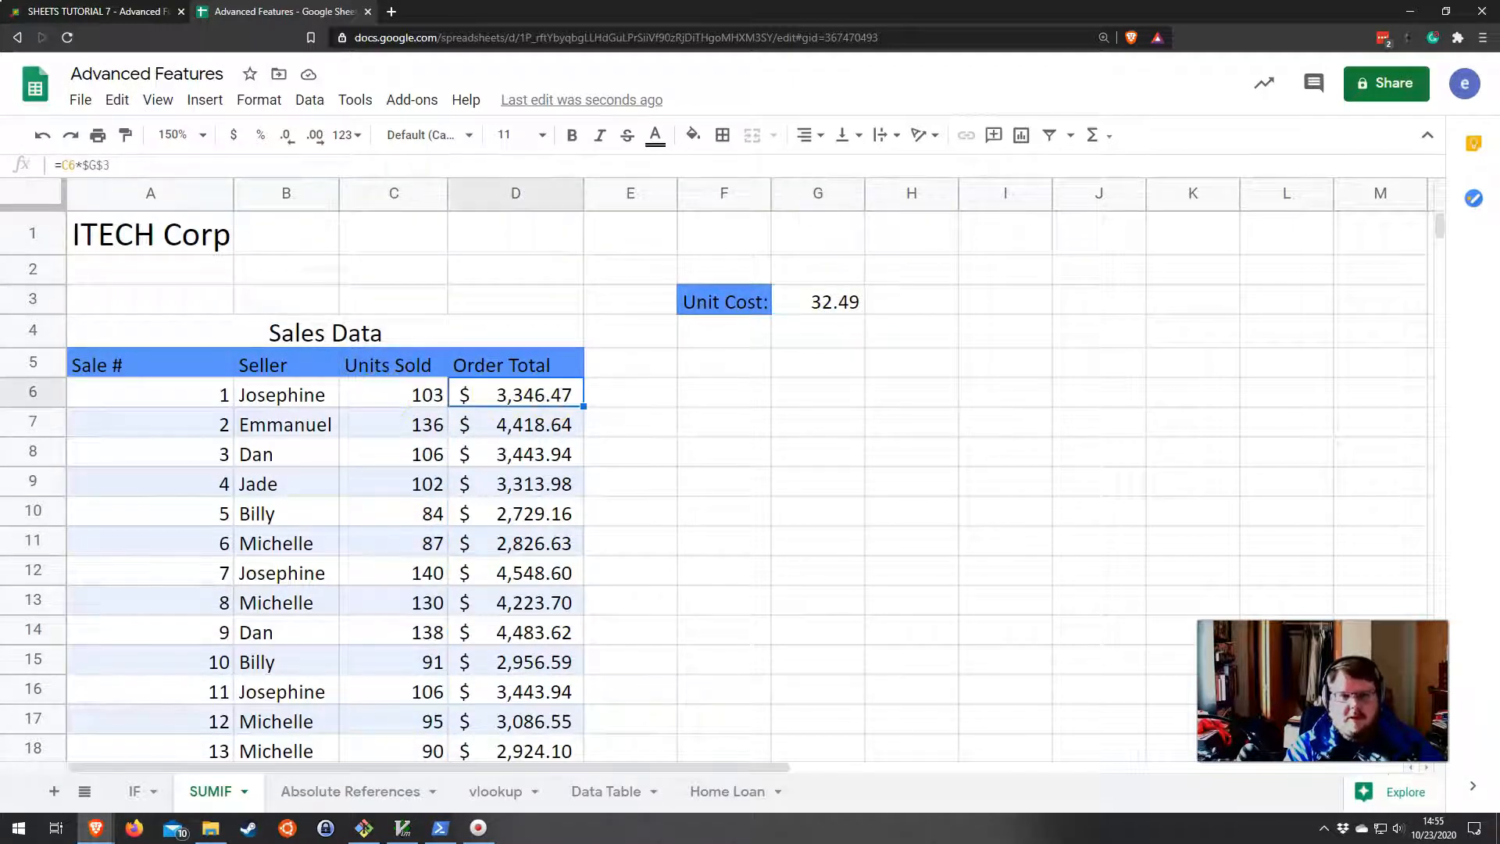
drag(125, 165, 52, 165)
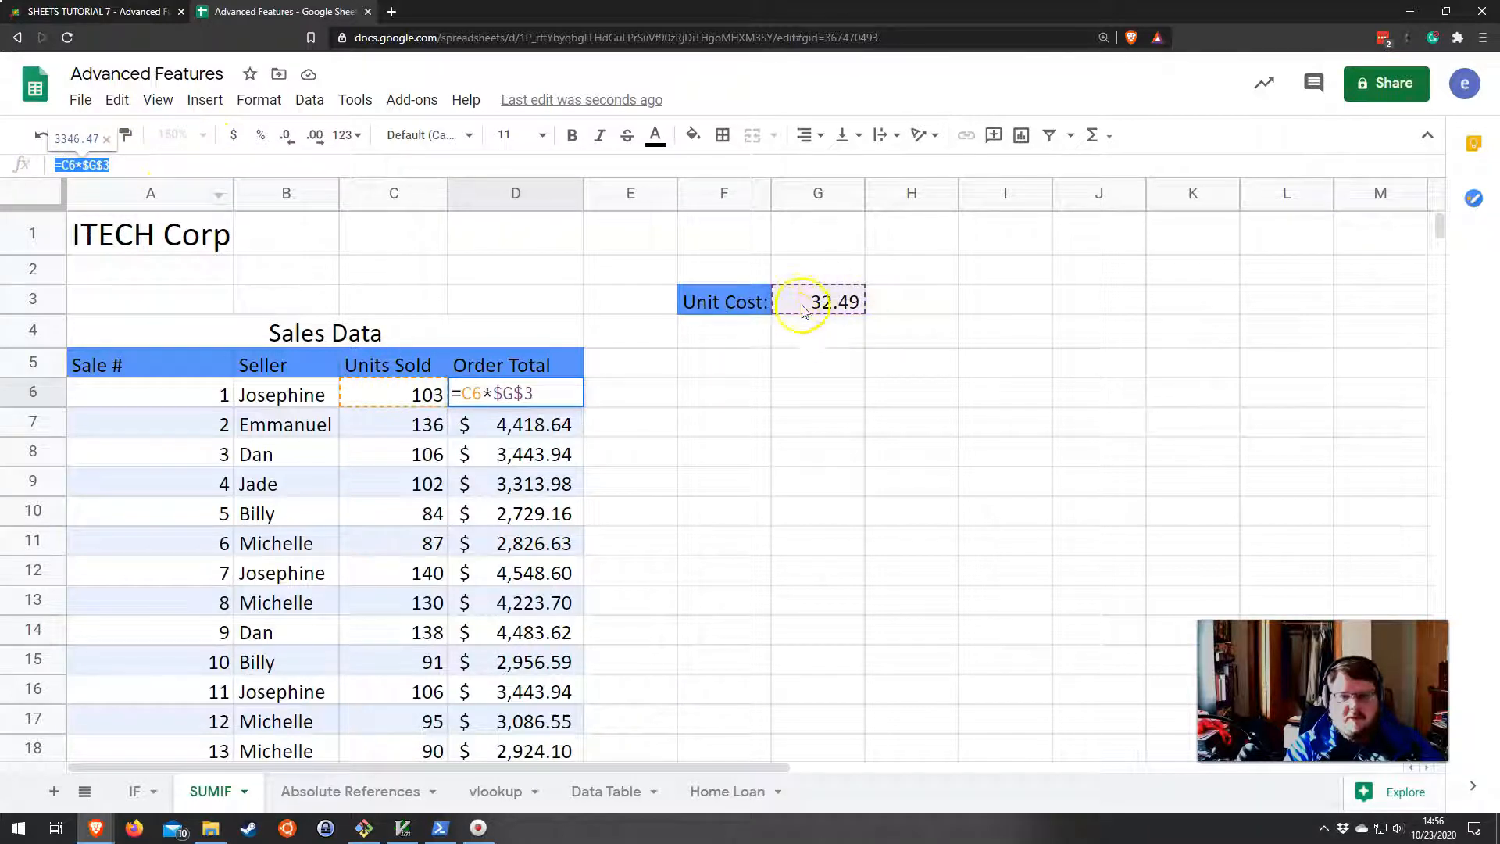
key(Escape)
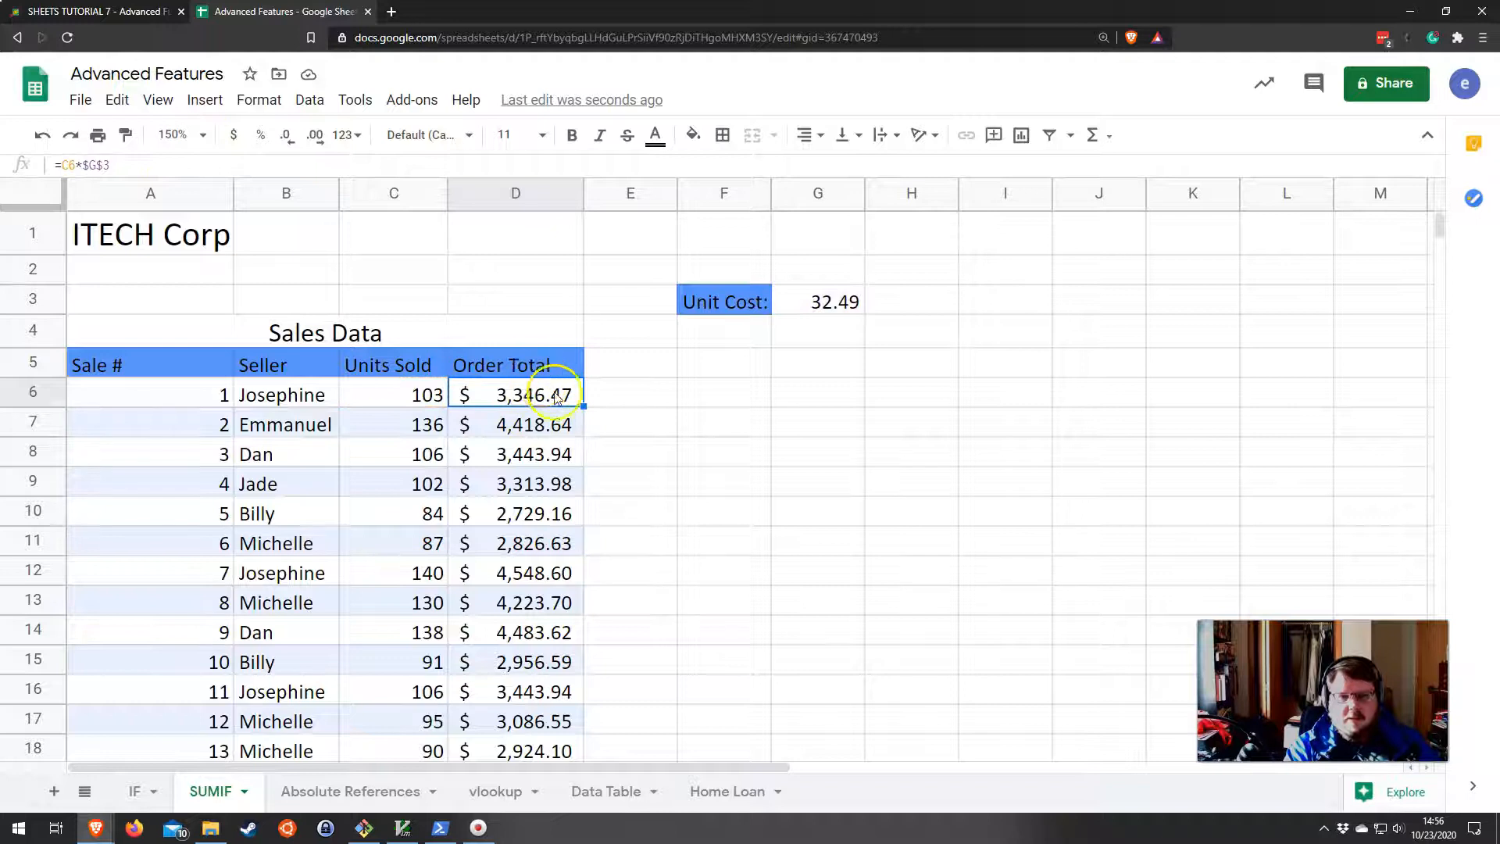
Enter the first name of the seller in B54 as a label in cell C56, below the Units Sold column.
scroll(556, 398, down, 15)
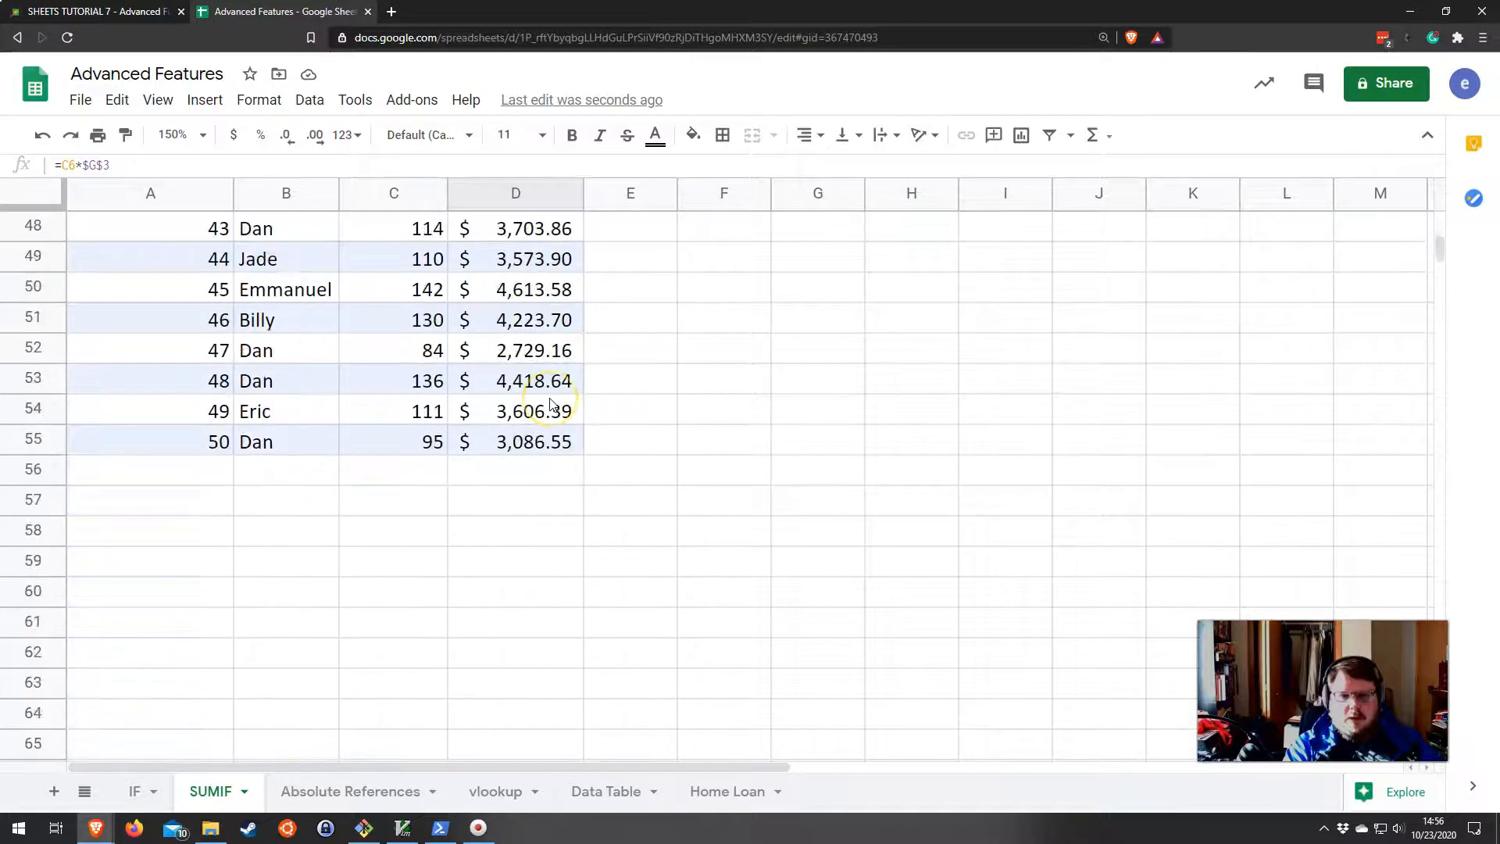
click(428, 471)
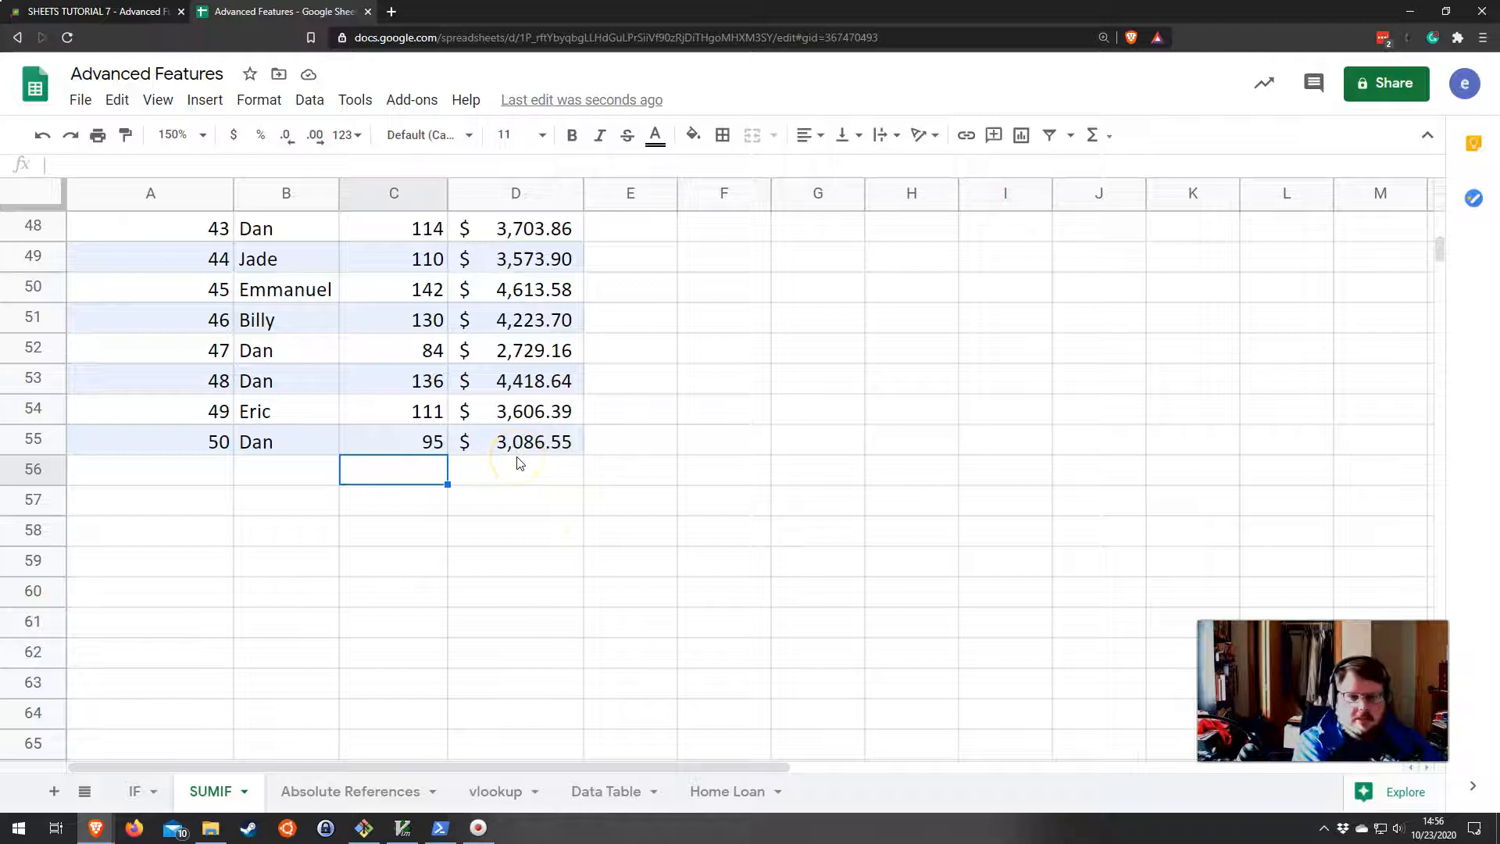
text(Eric)
key(Tab)
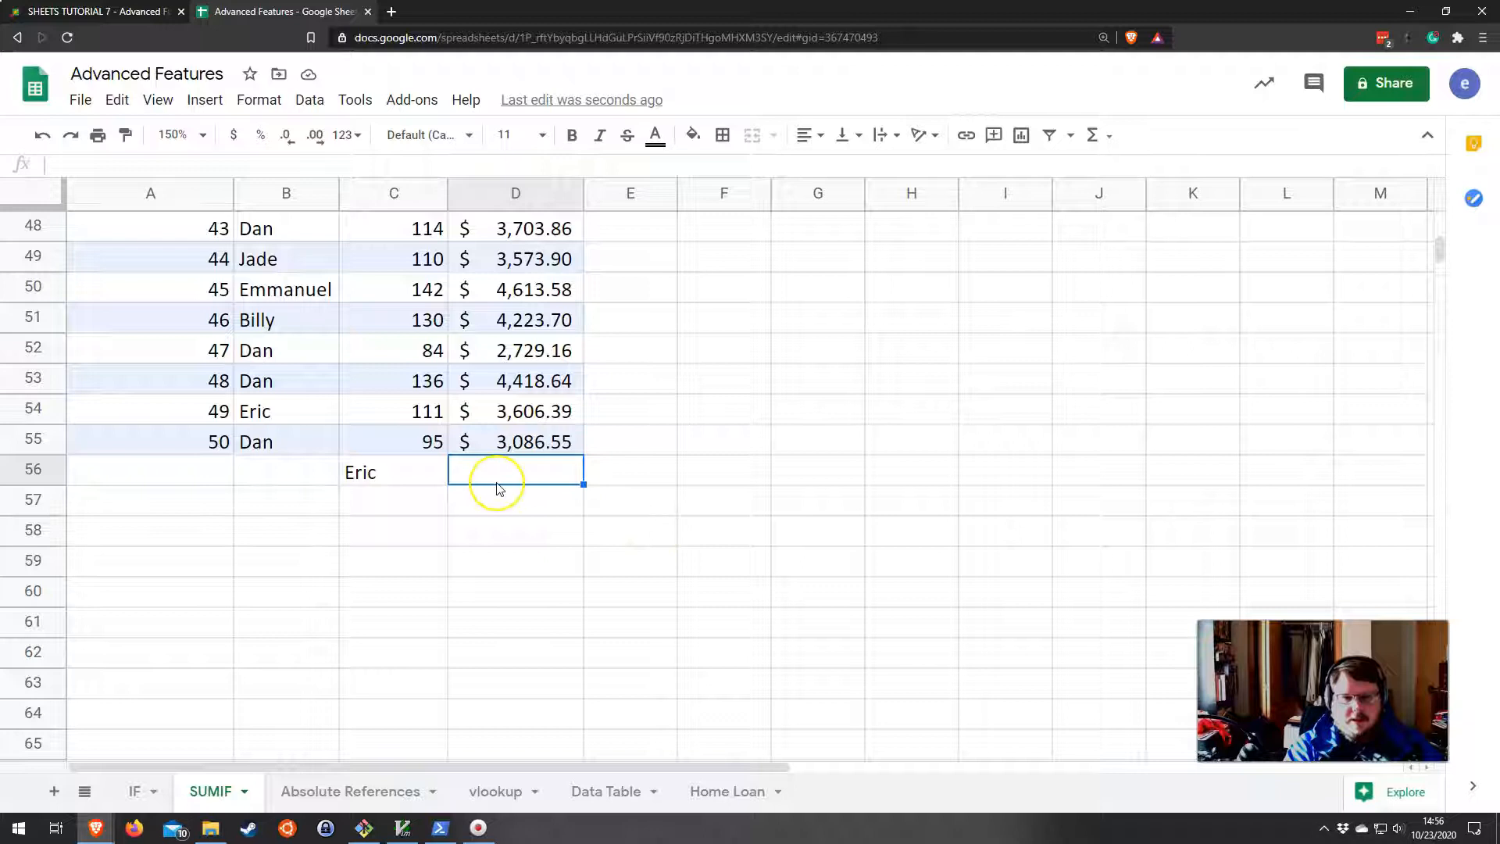
Start a SUMIF formula in D56 and review the function help for range, criterion and sum_range.
text(=)
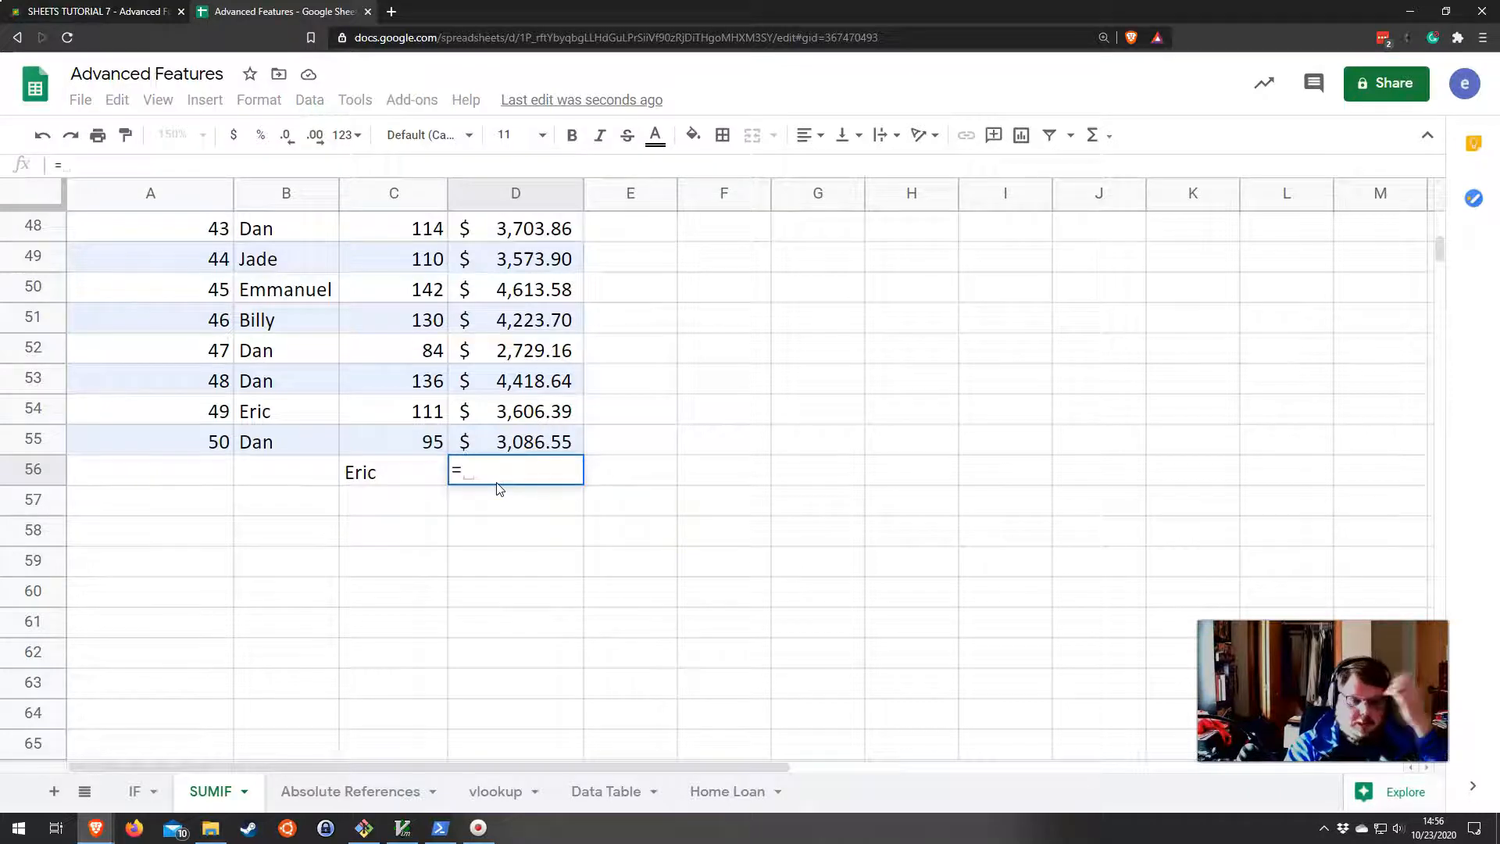
text(SUM)
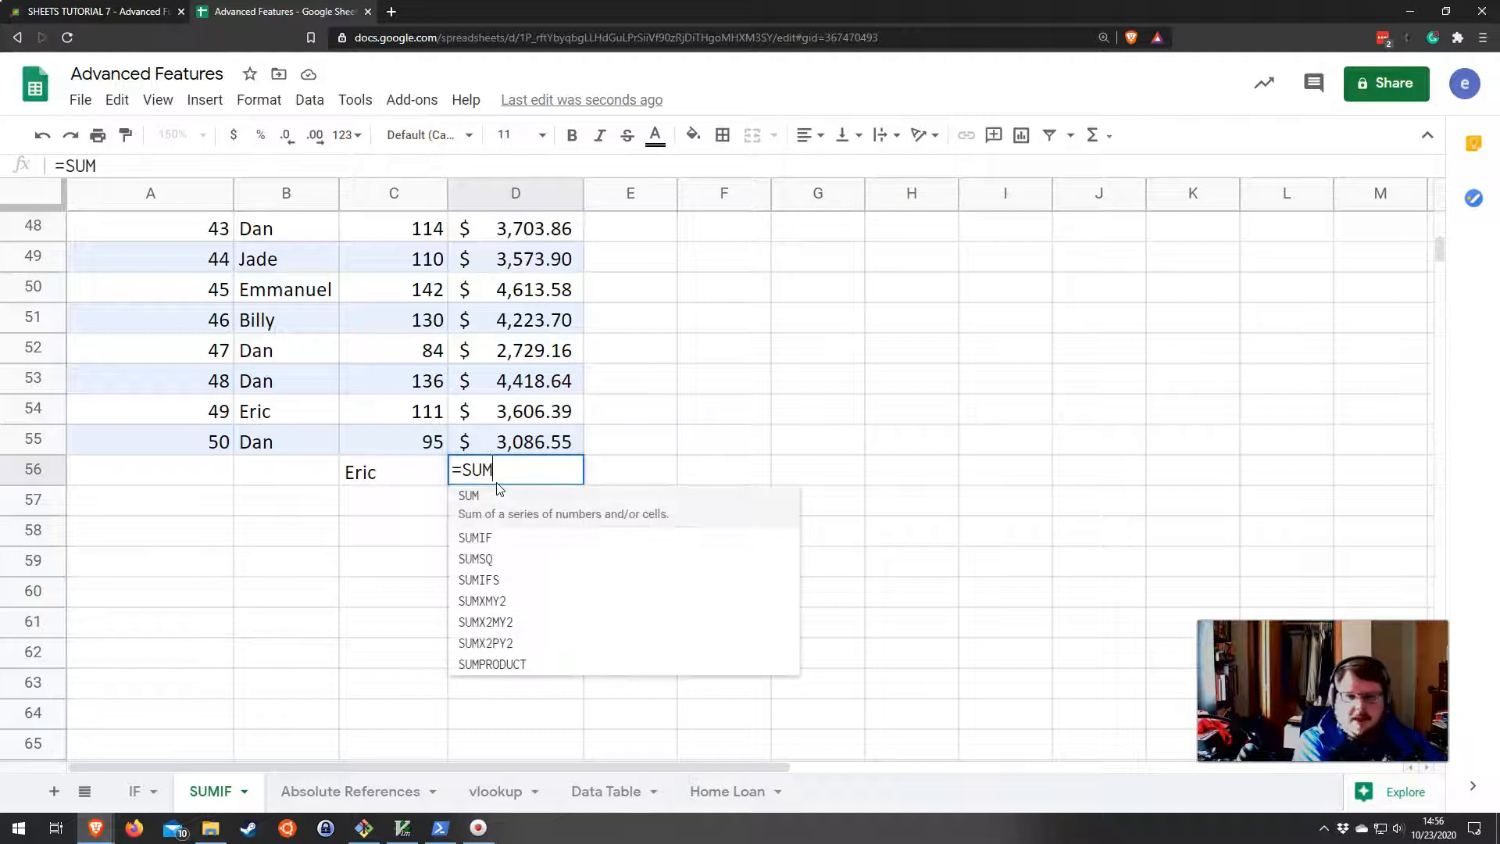
text(IF)
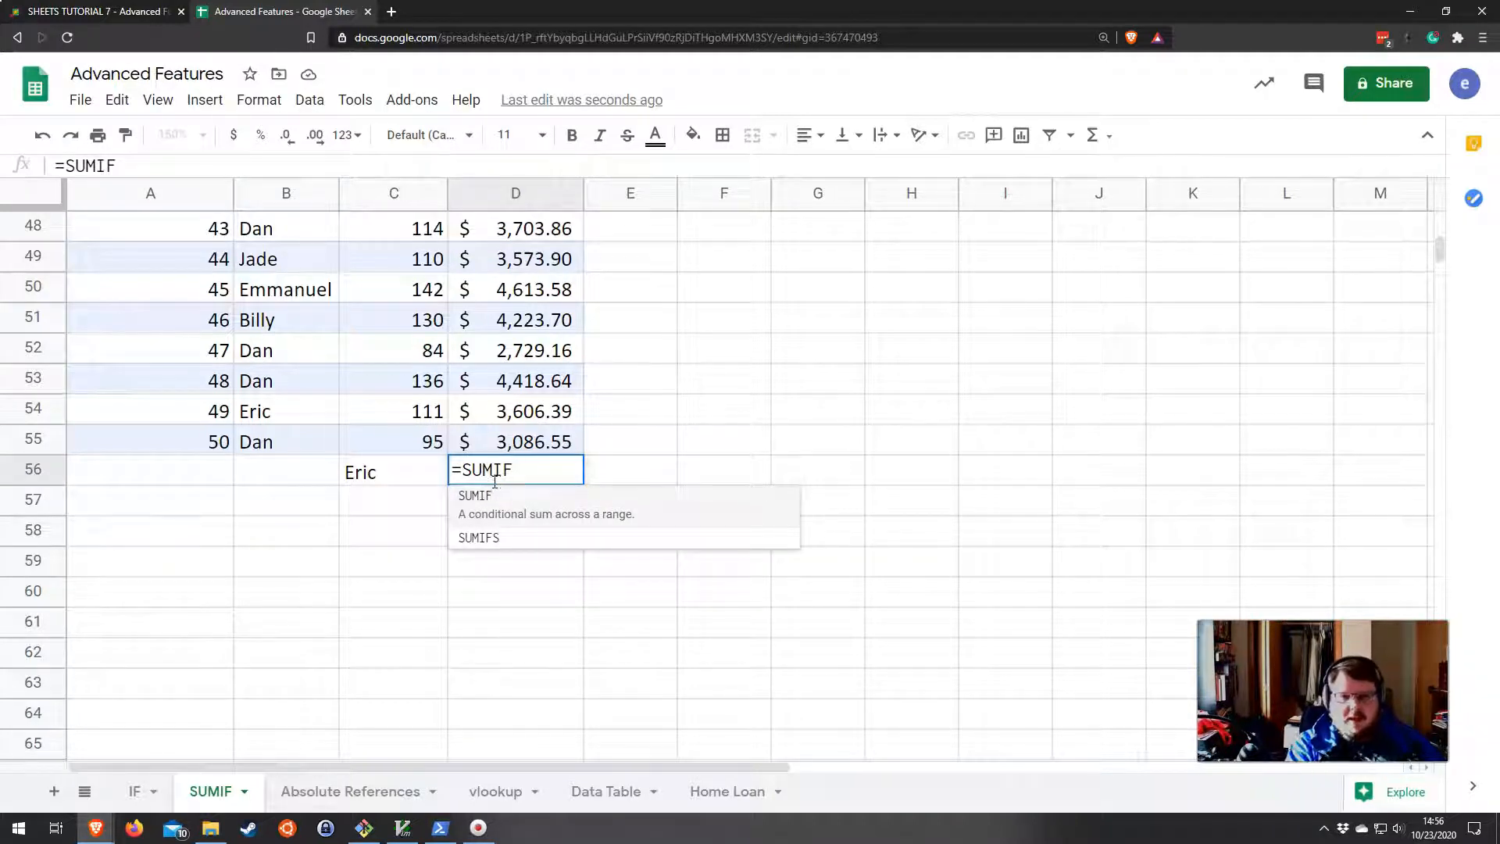
click(530, 502)
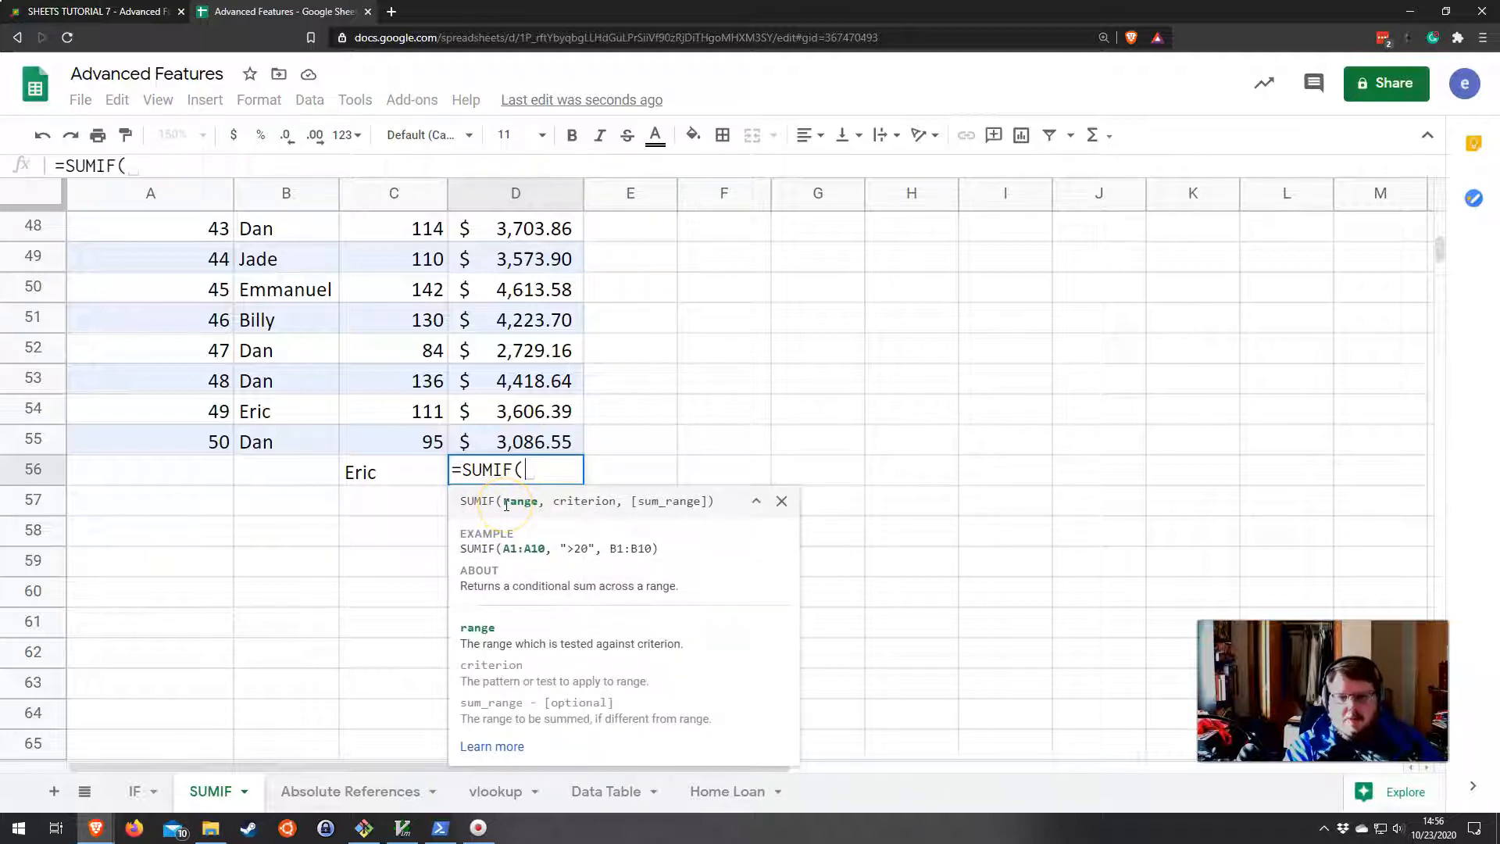
drag(505, 505, 542, 501)
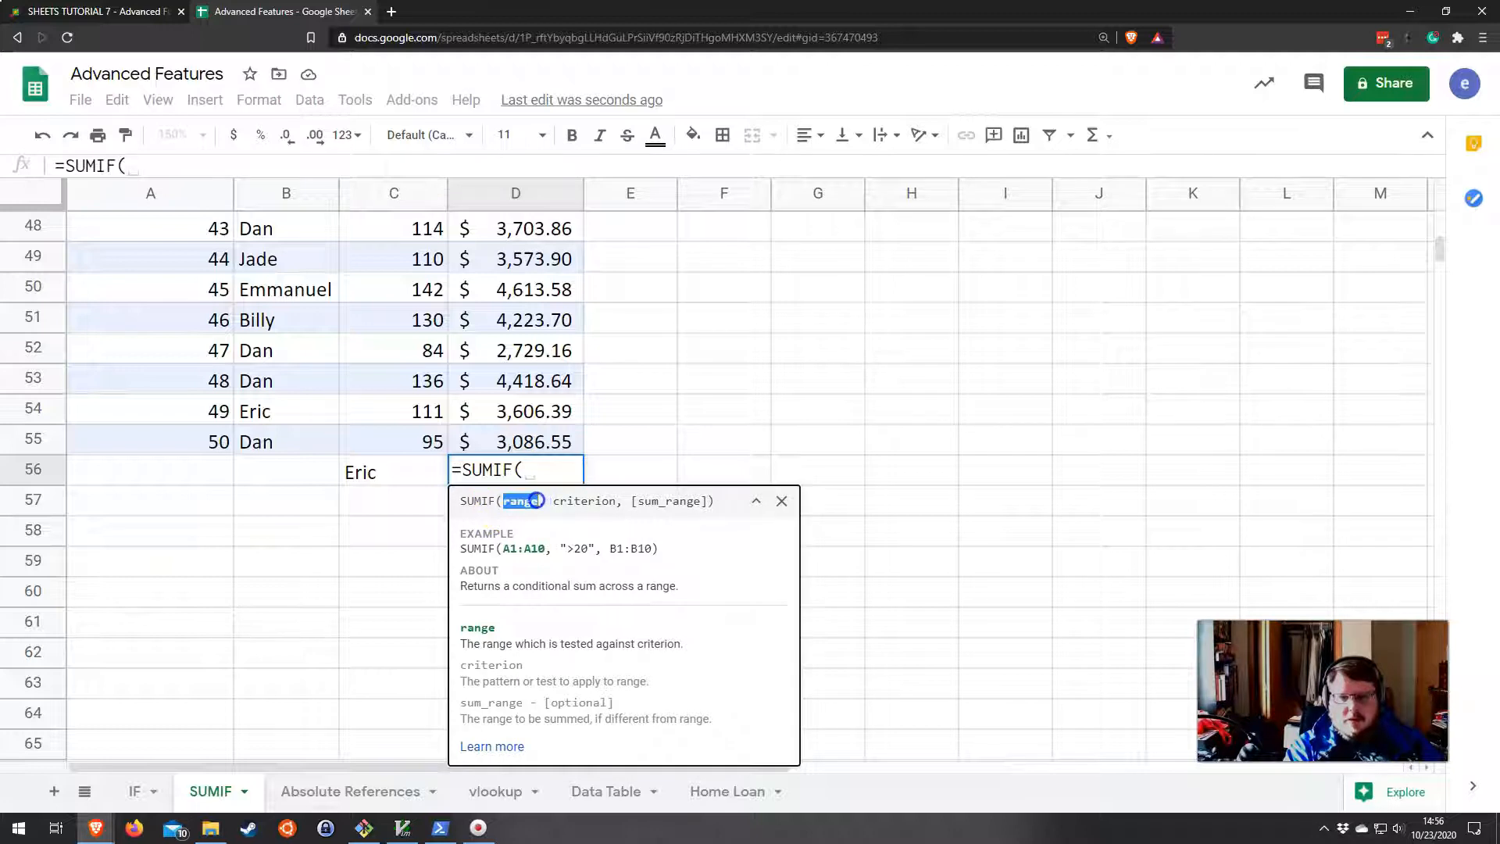
double_click(563, 500)
drag(637, 501, 703, 501)
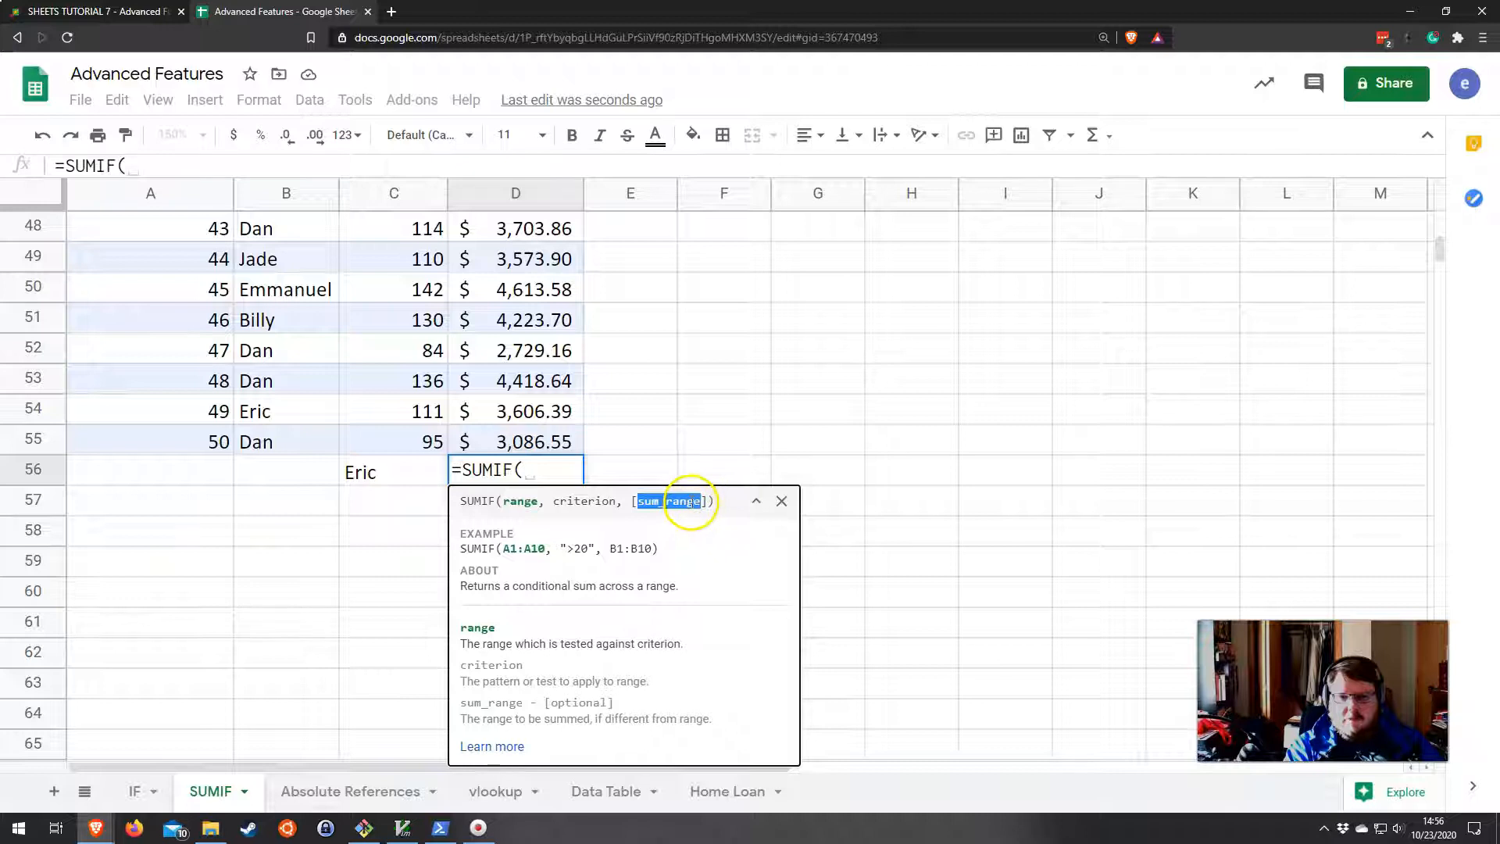
double_click(519, 502)
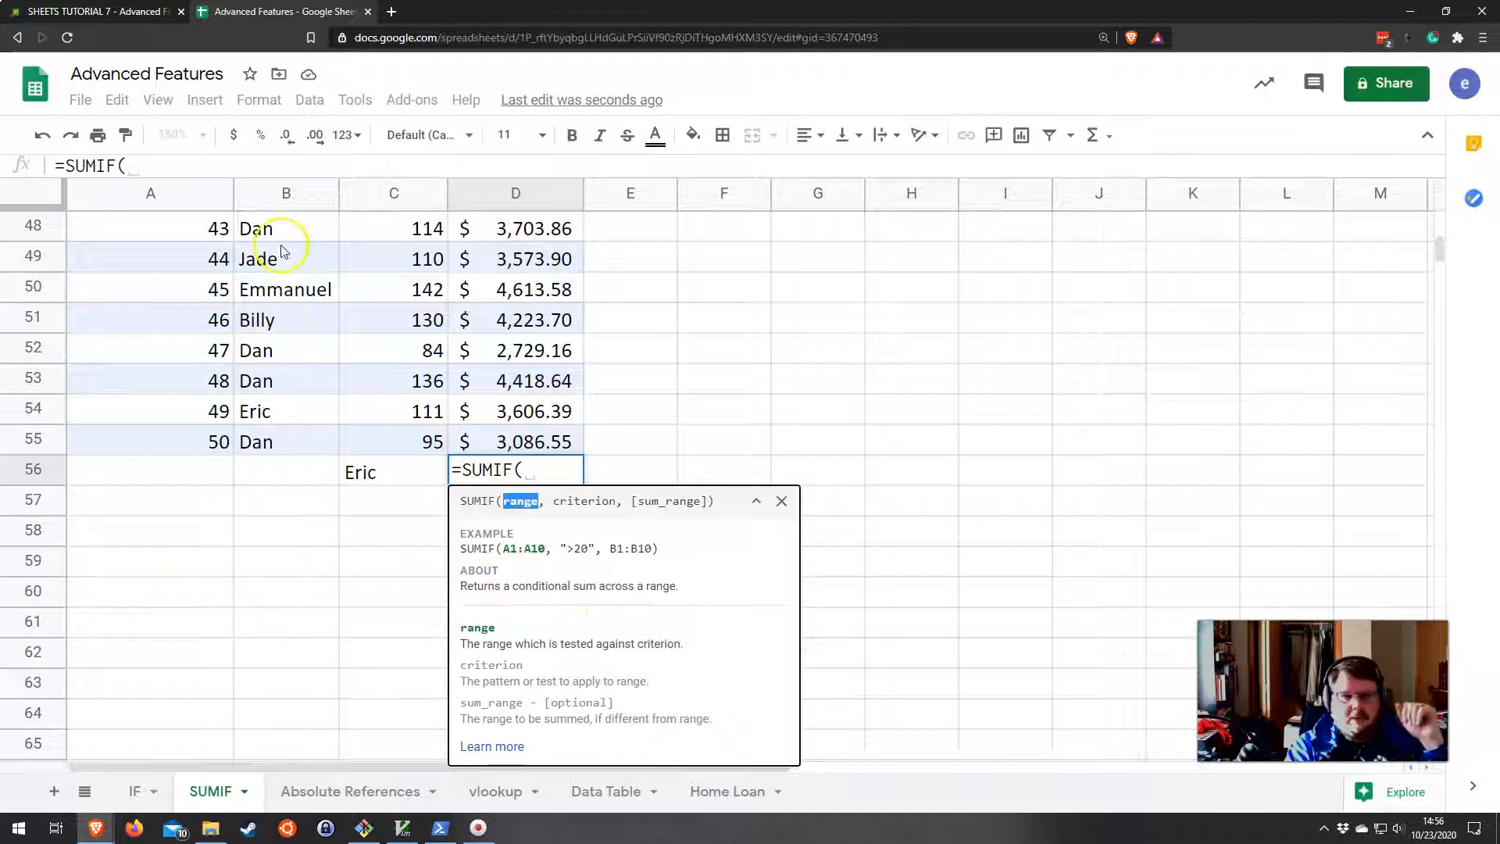
Set the range argument of the D56 SUMIF formula to the Seller cells B6:B55.
drag(261, 440, 289, 412)
key(Delete)
key(Delete)
key(Delete)
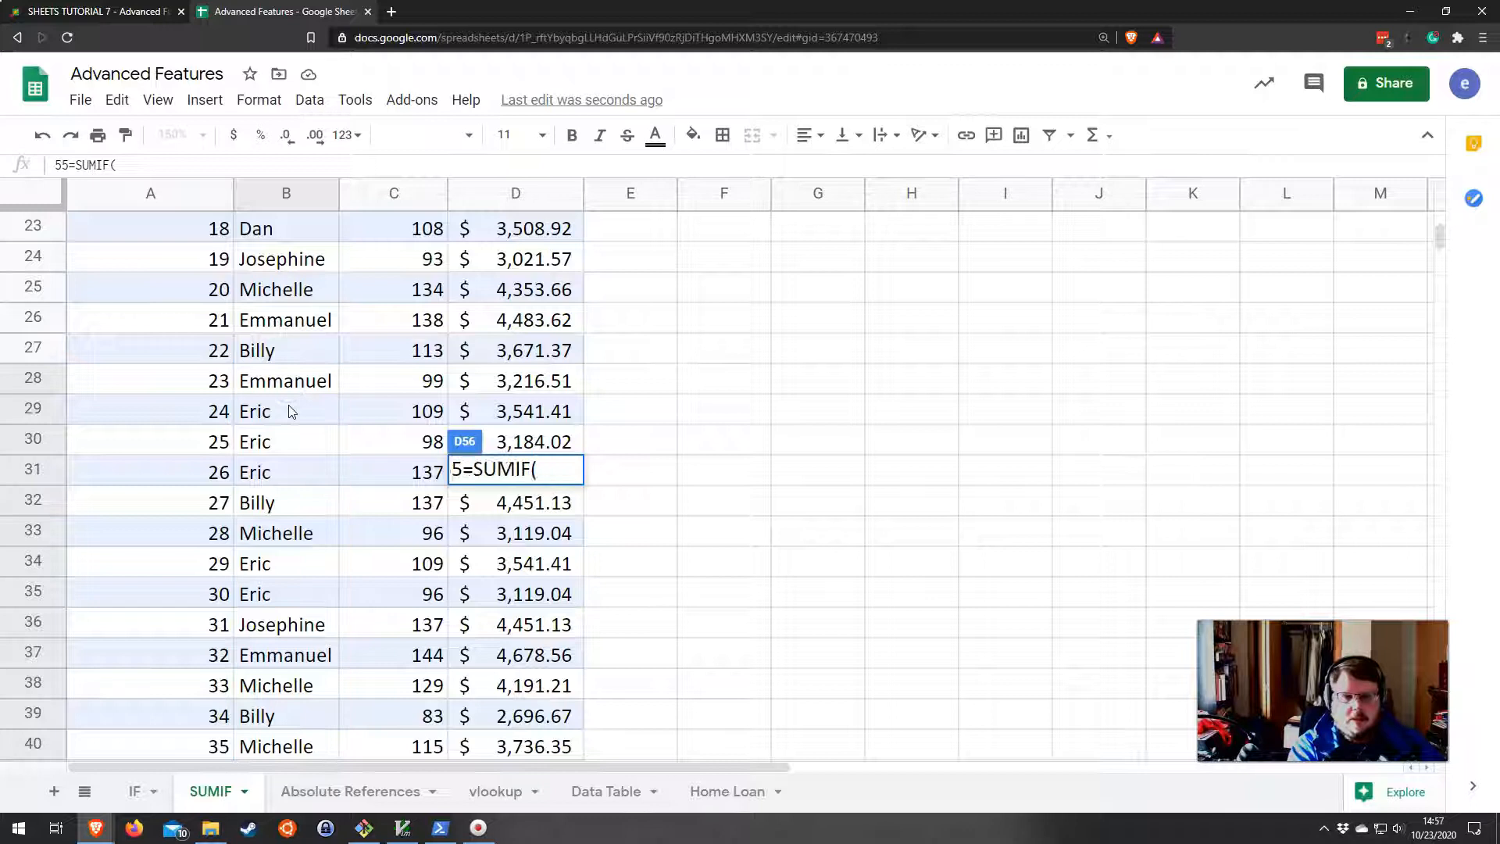
key(End)
scroll(299, 418, up, 9)
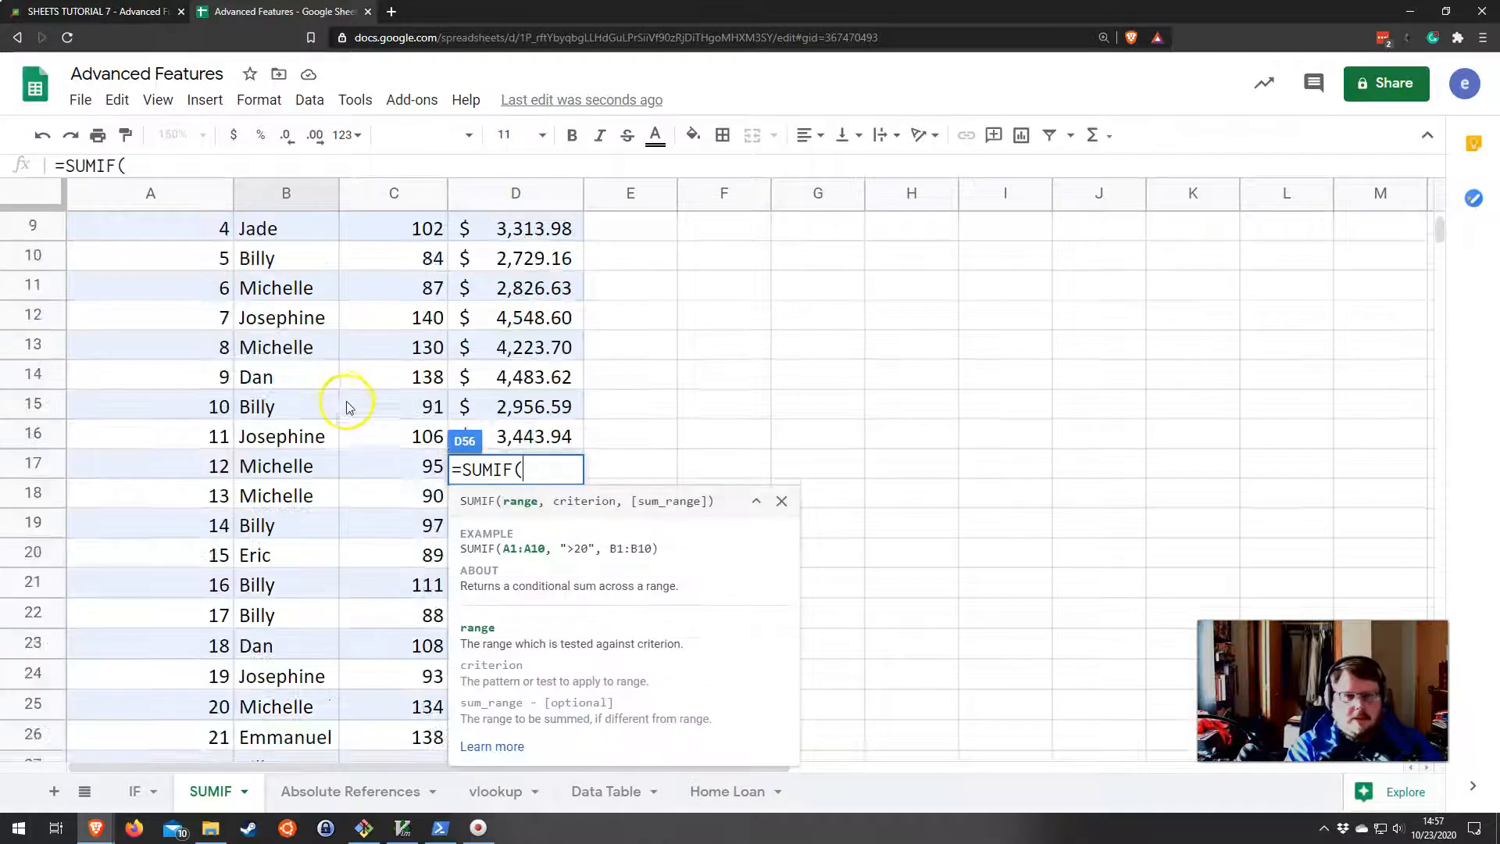
drag(278, 395, 263, 307)
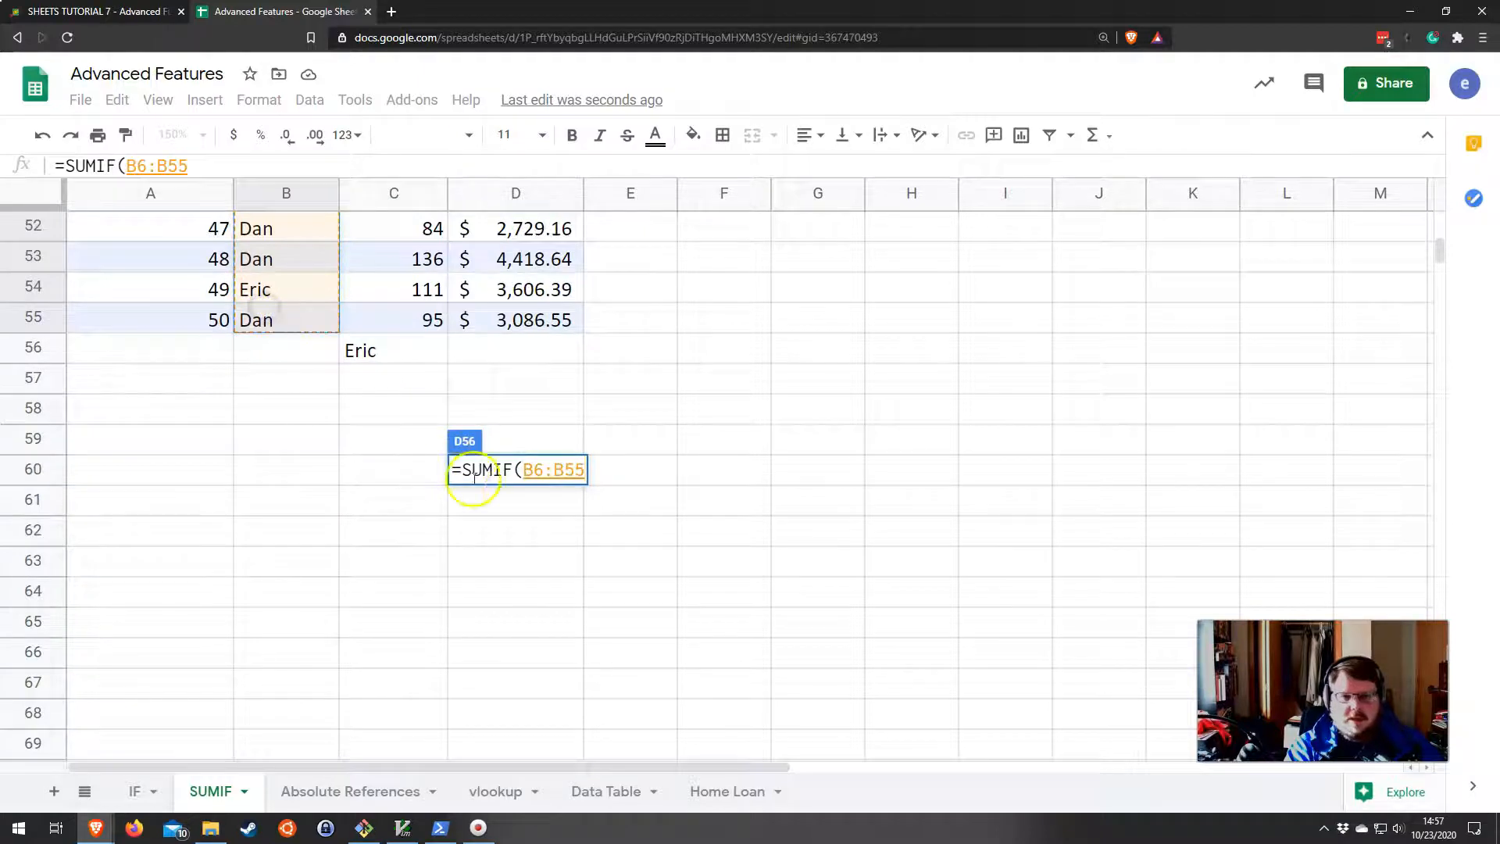
Complete the D56 SUMIF formula with the seller's name in quotes as the criterion and D6:D55 as the sum range.
text(,)
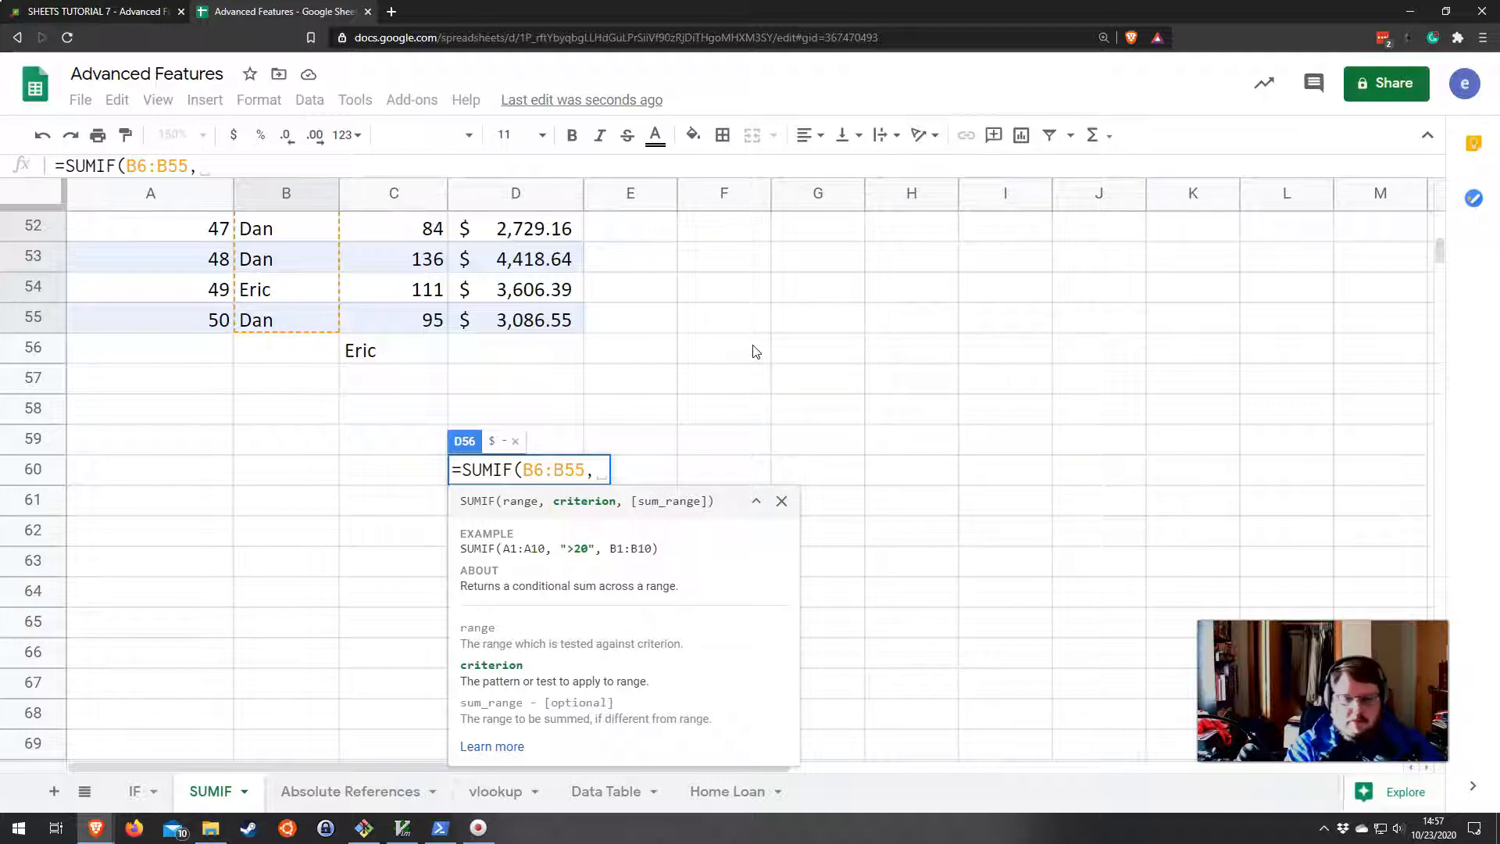
text("Eric",)
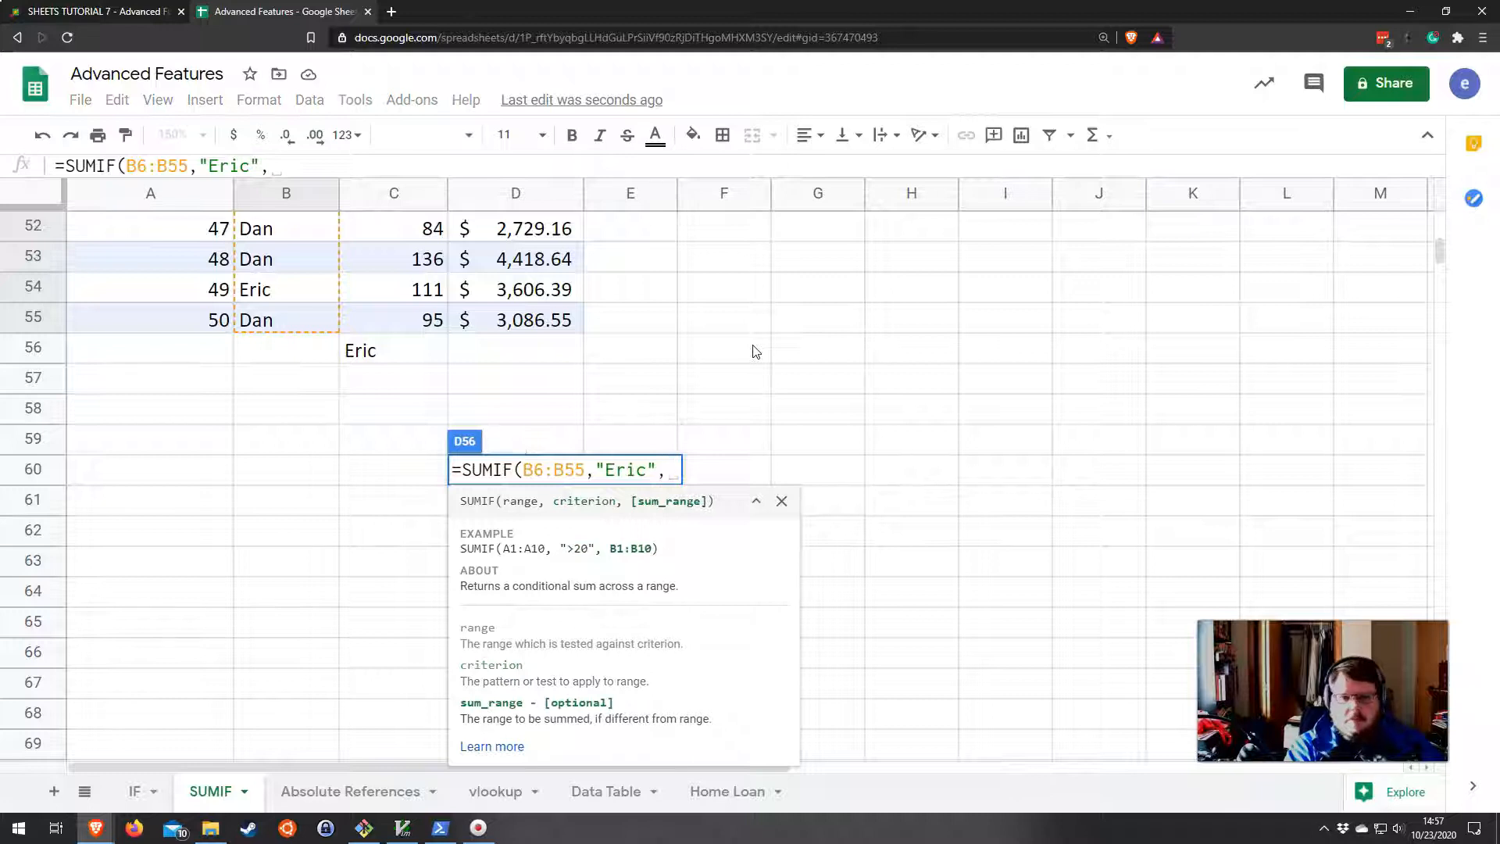
scroll(500, 414, up, 3)
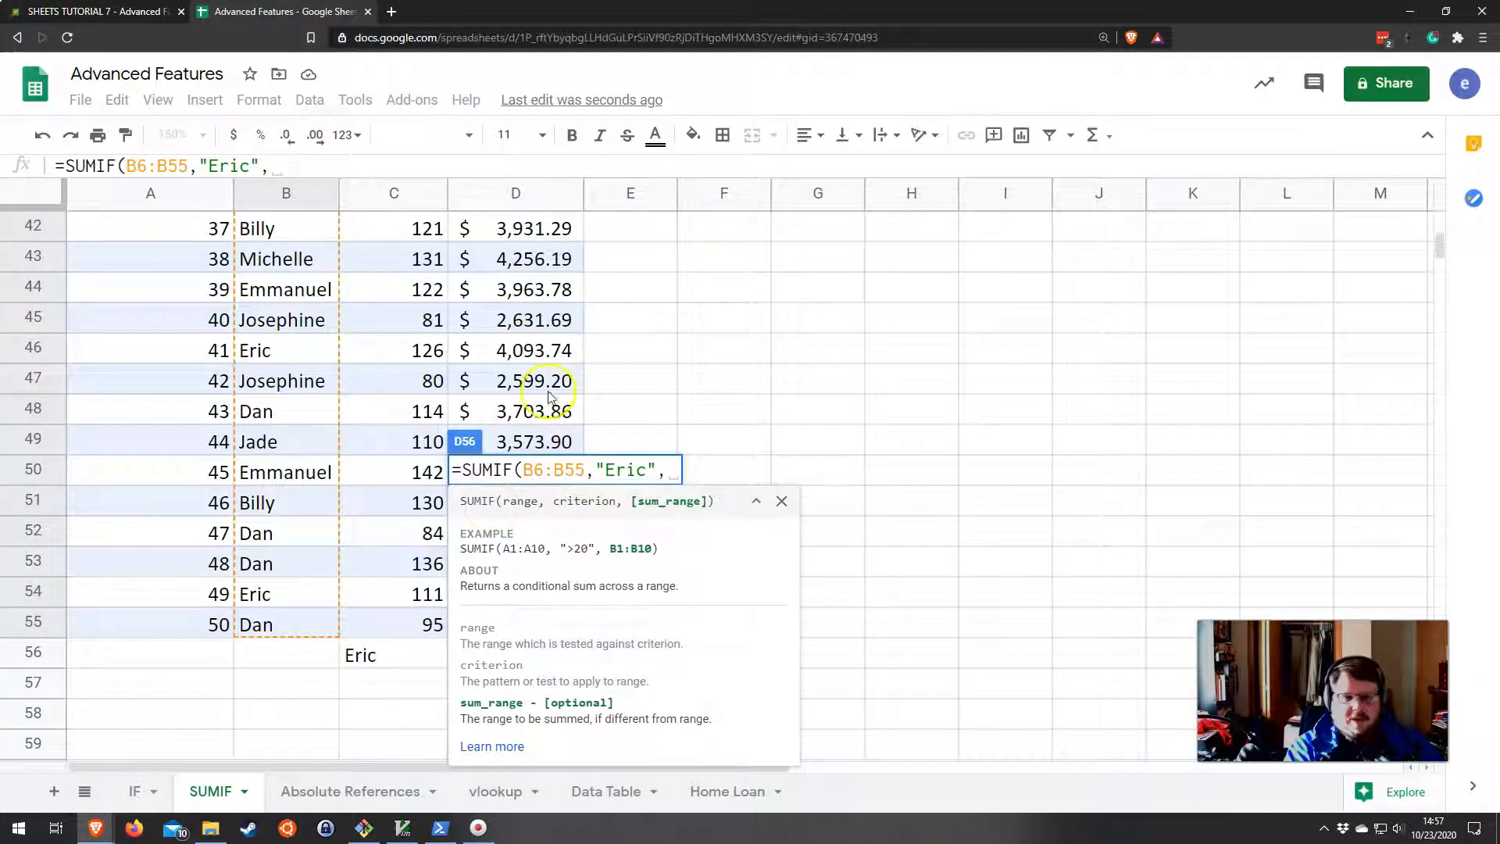
scroll(545, 452, down, 3)
mouse_move(536, 383)
mouse_down()
mouse_move(516, 151)
mouse_move(513, 394)
mouse_up()
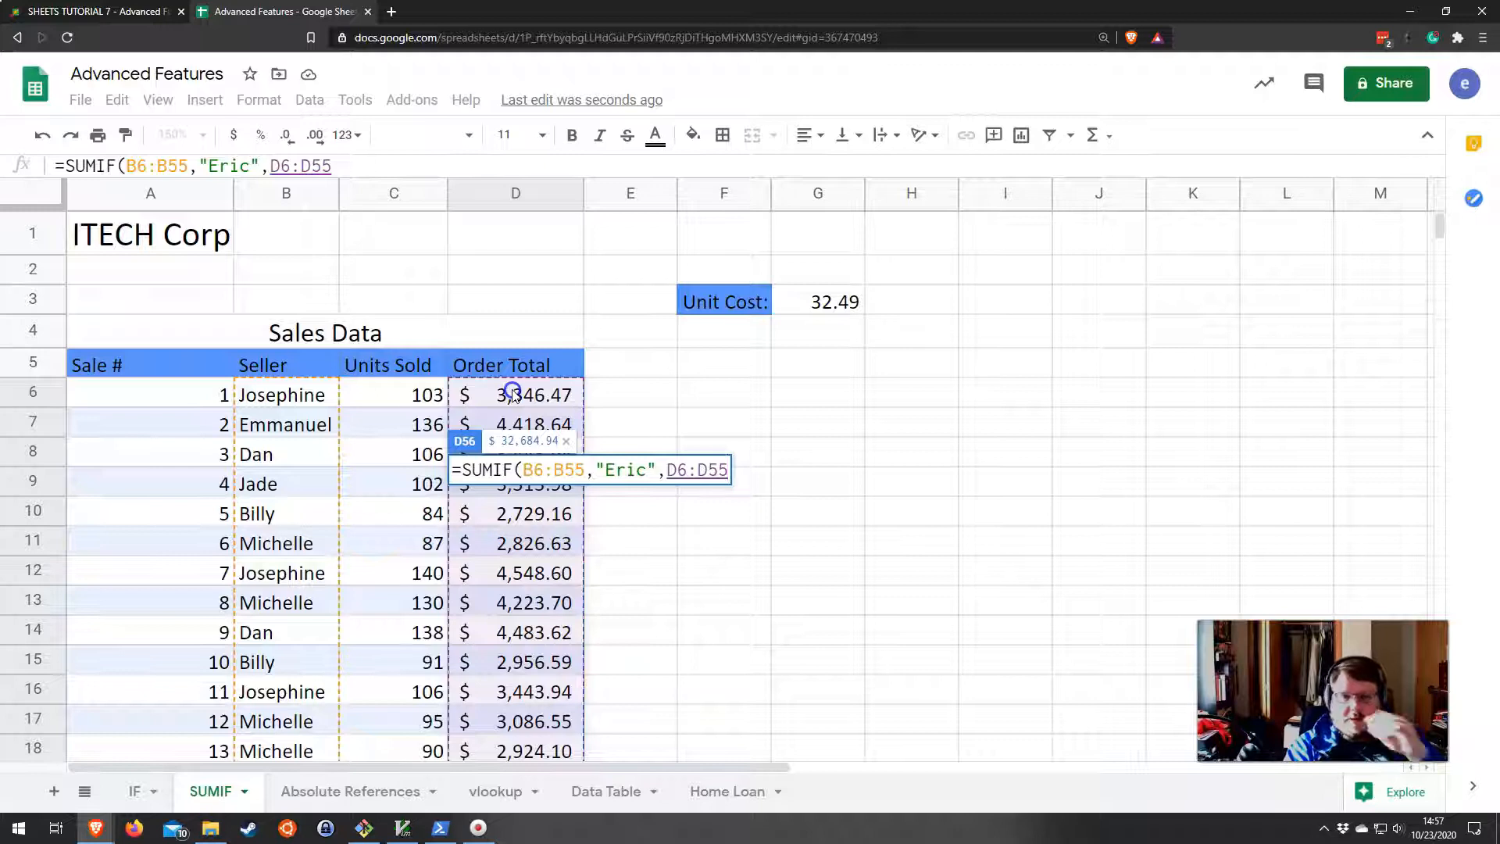
scroll(528, 469, down, 15)
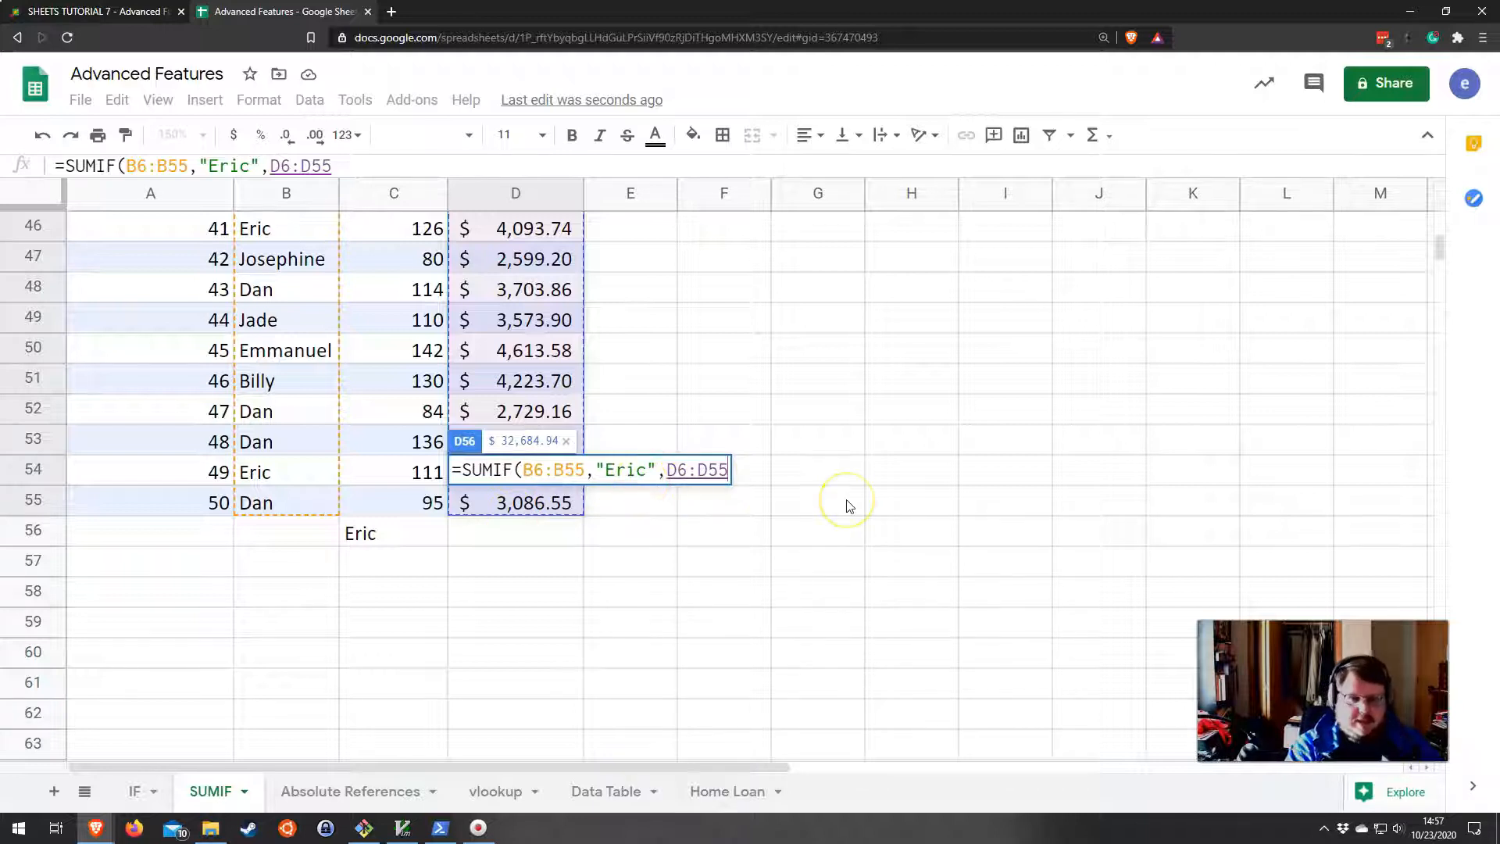
text())
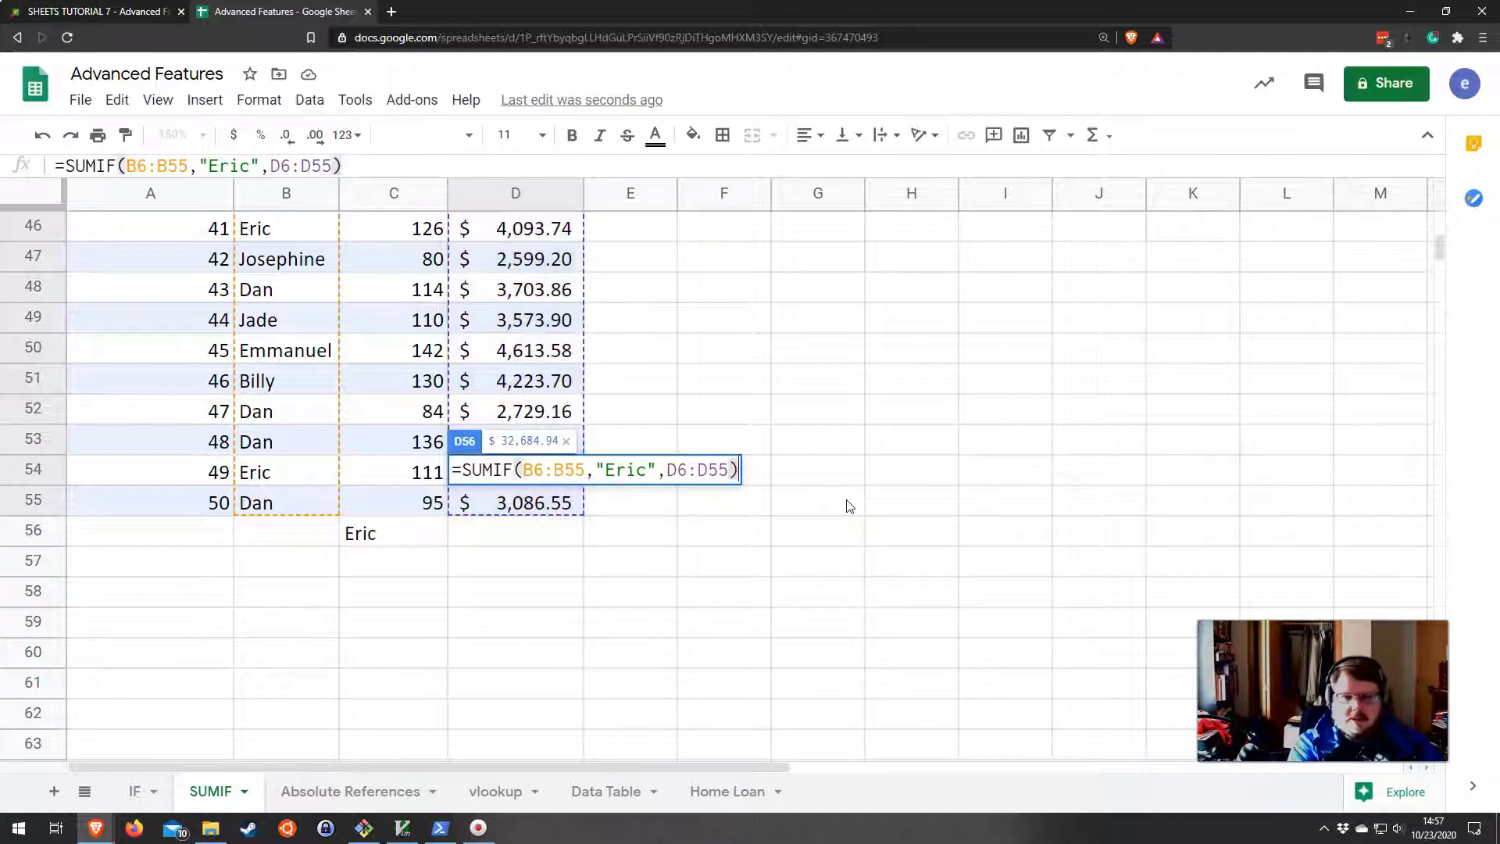
key(Return)
click(505, 528)
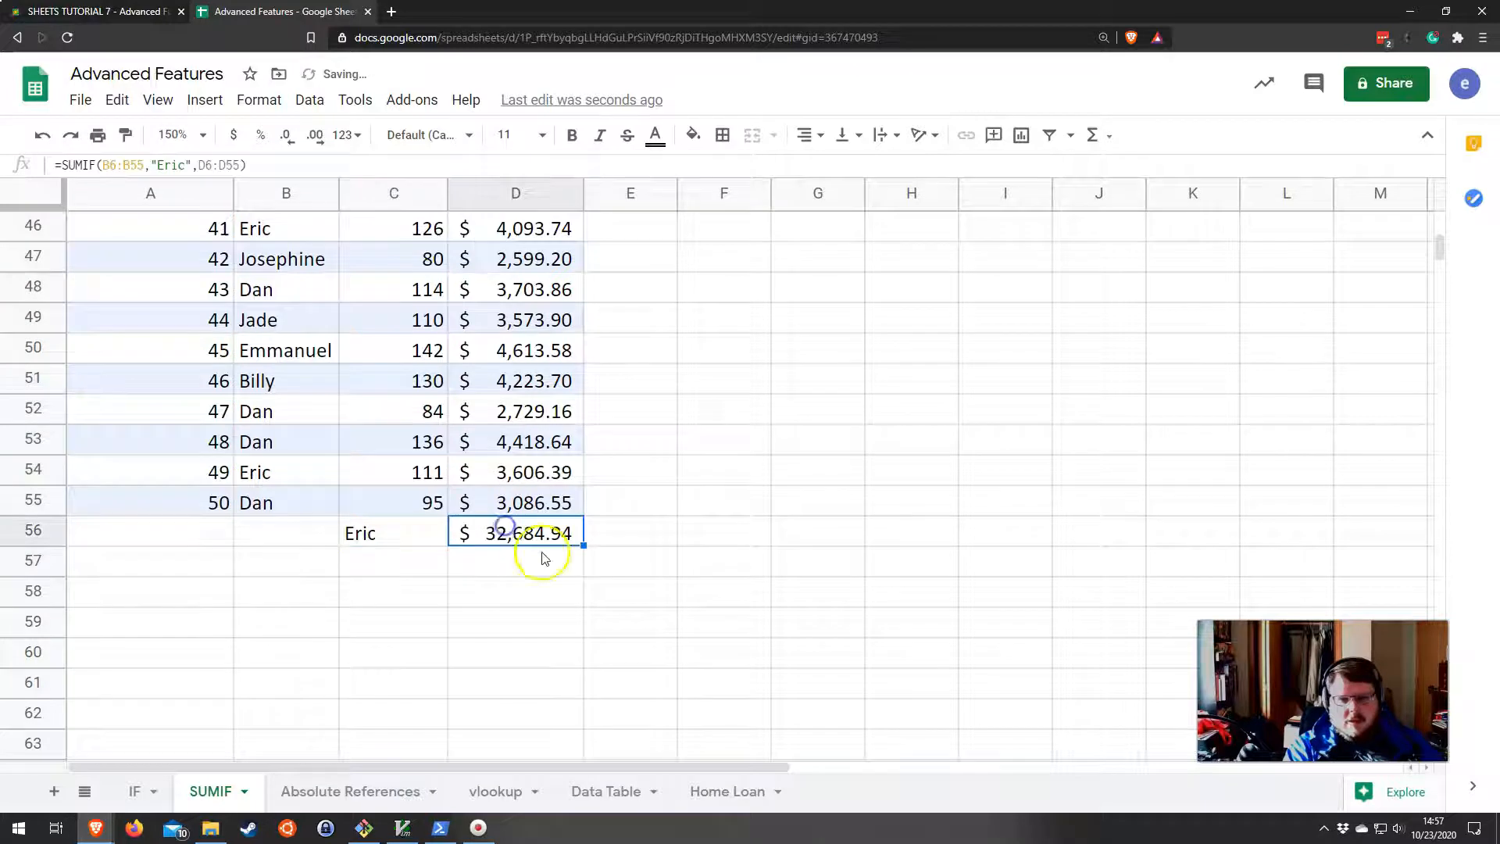
Replace the quoted name in the D56 SUMIF formula with a reference to C56 as the criterion.
scroll(594, 531, up, 15)
scroll(583, 536, down, 17)
scroll(546, 462, up, 2)
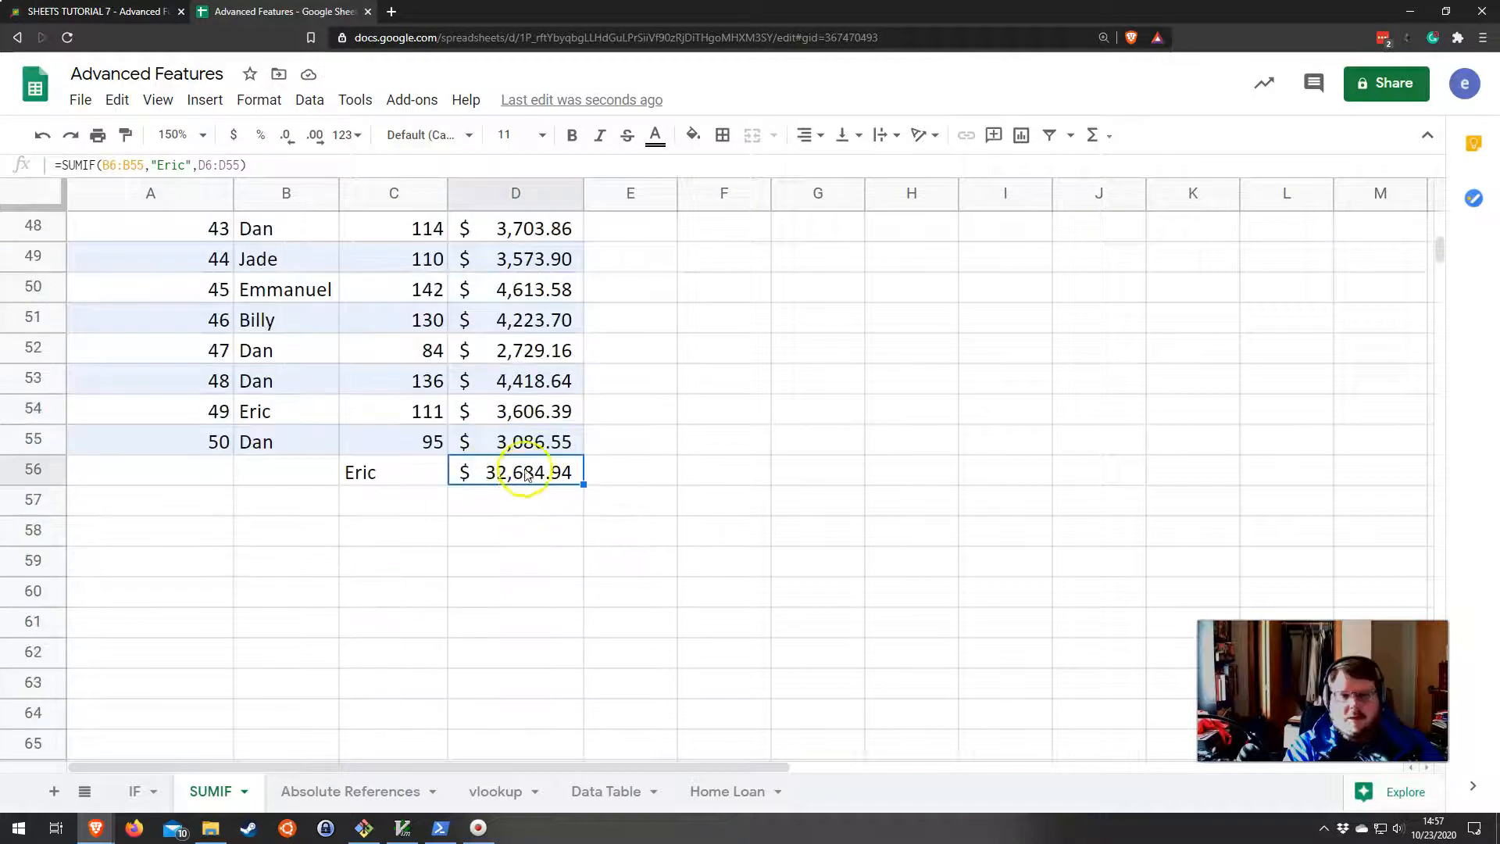
click(520, 470)
double_click(519, 470)
drag(597, 470, 659, 474)
key(BackSpace)
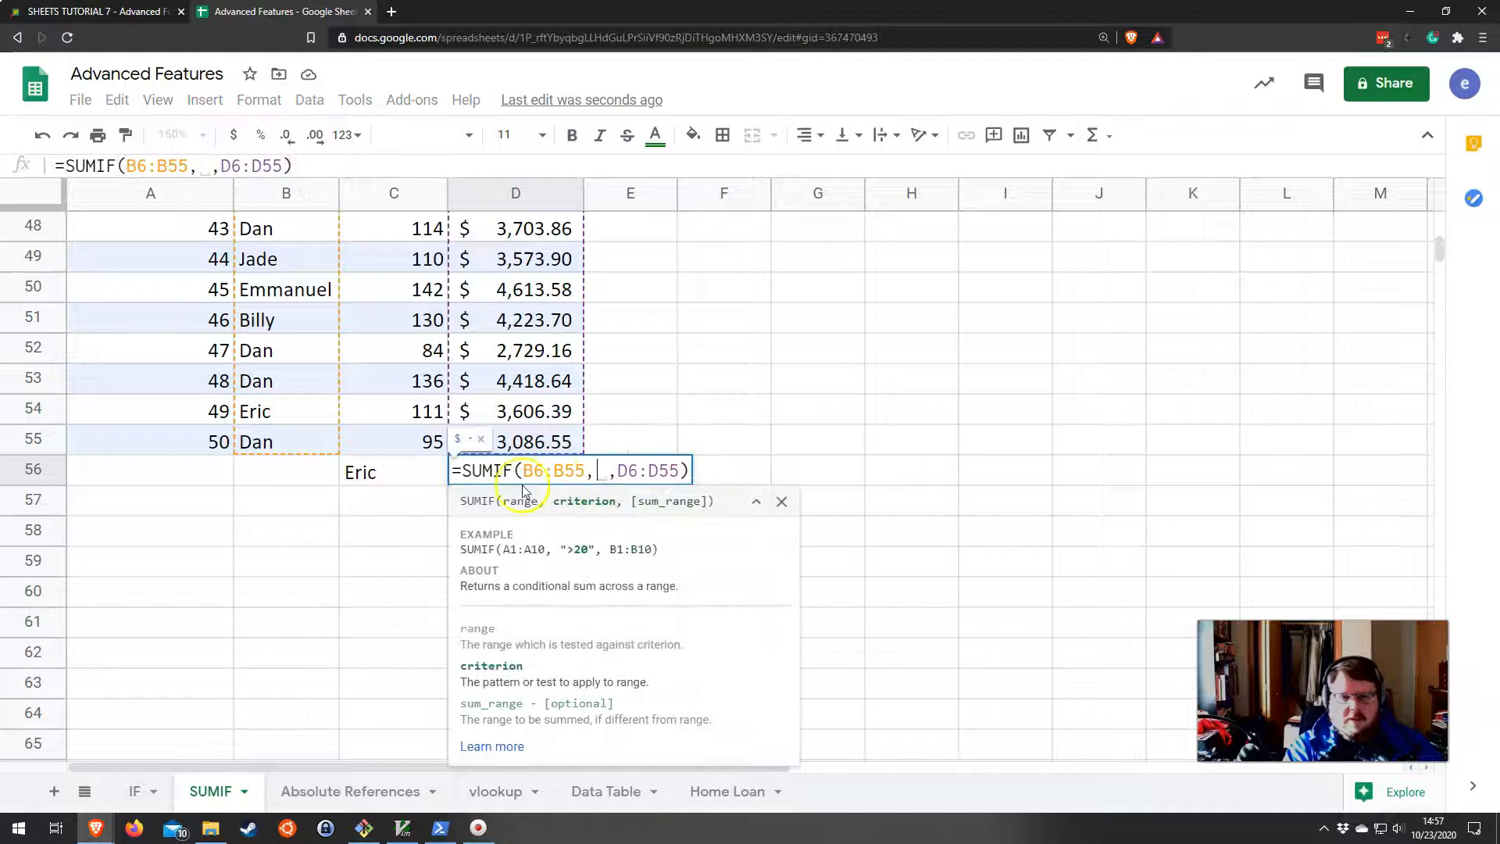
click(381, 475)
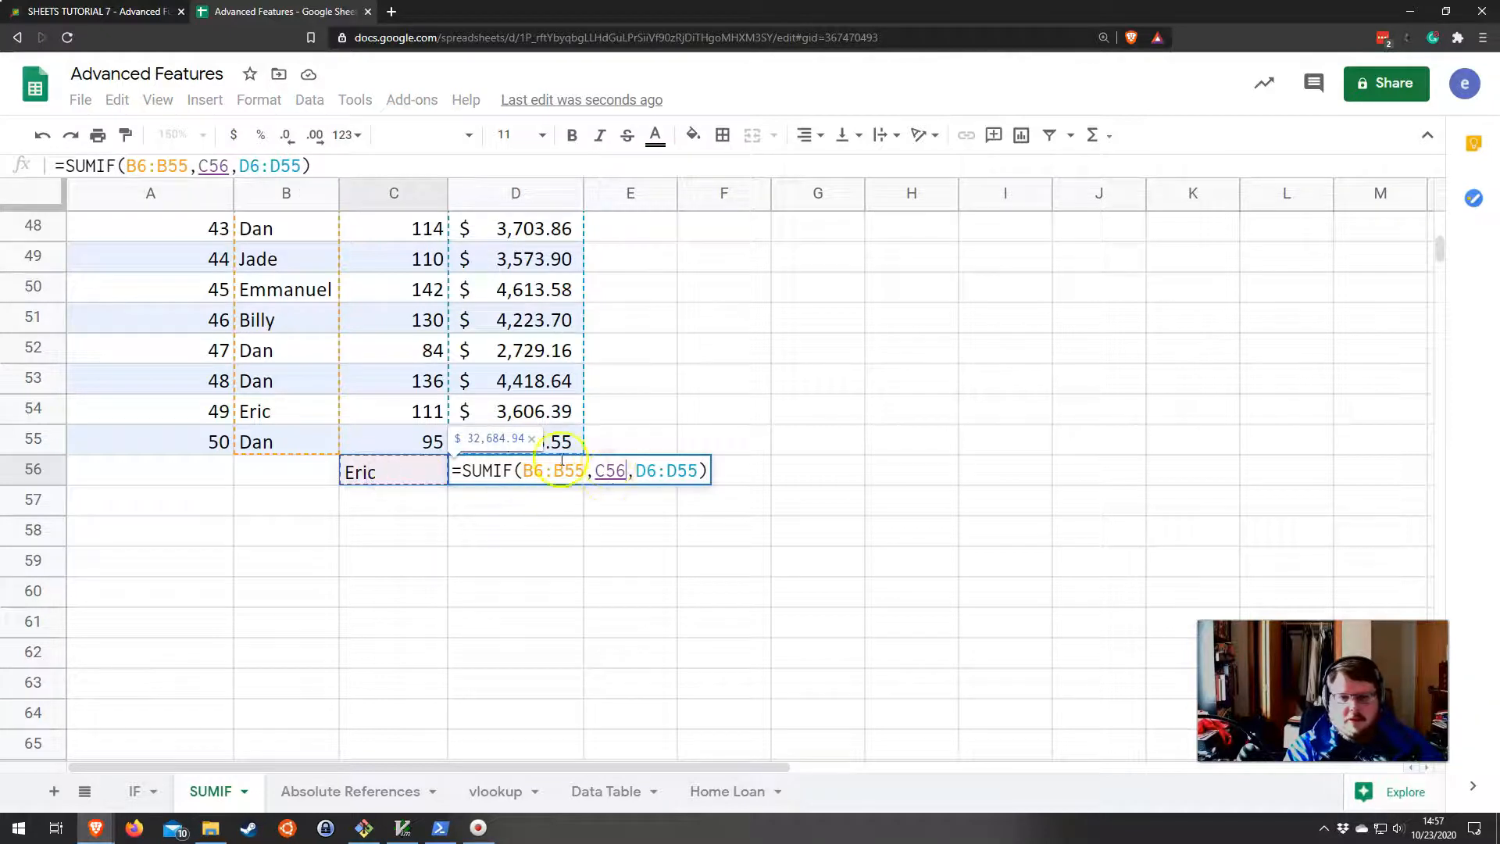
key(Return)
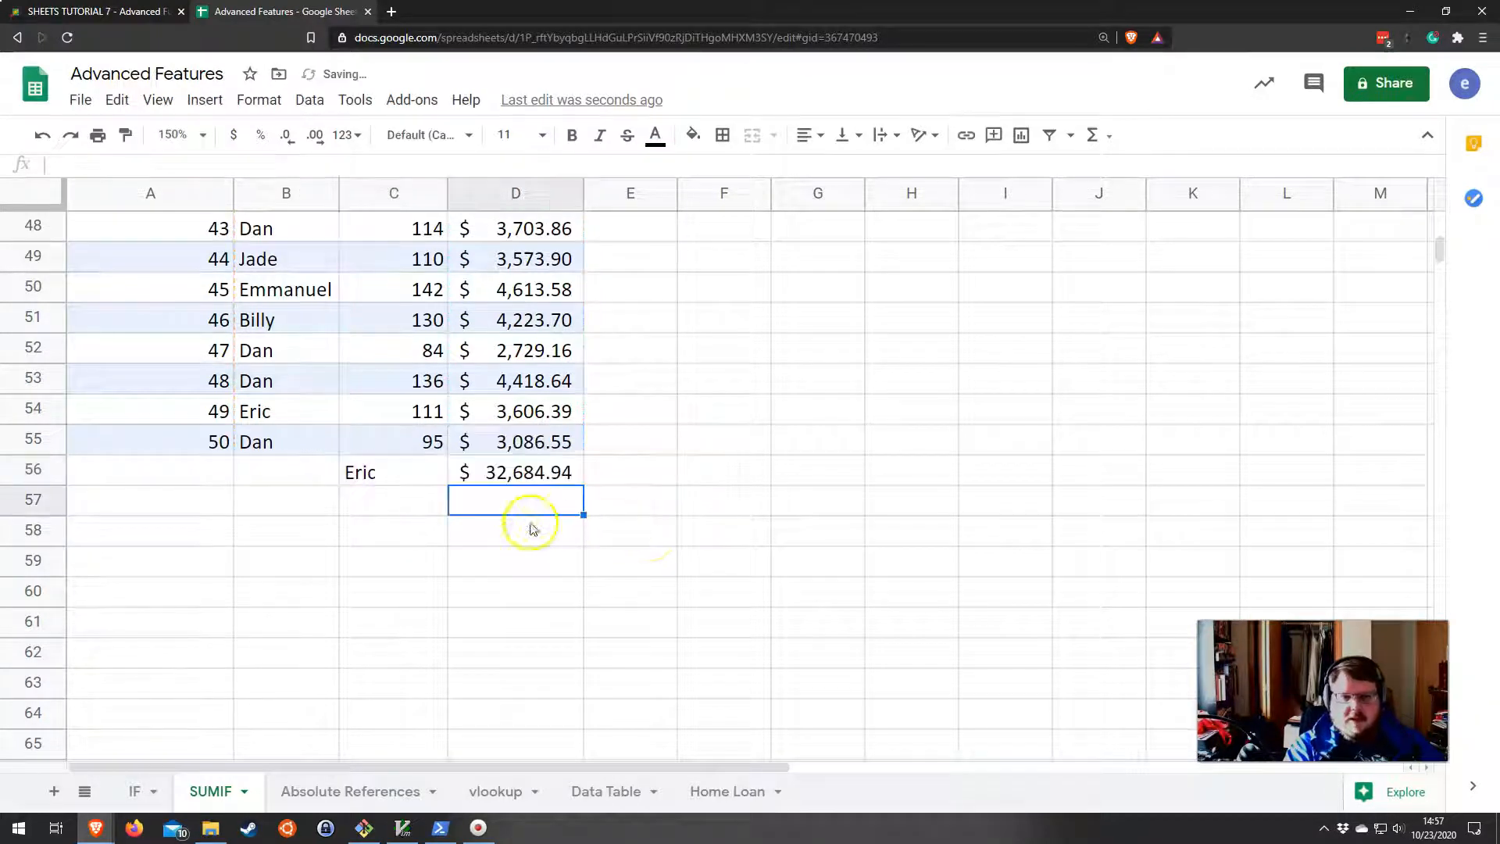
Test the SUMIF formula by entering three other sellers' first names in C56, one after another.
click(389, 472)
text(D)
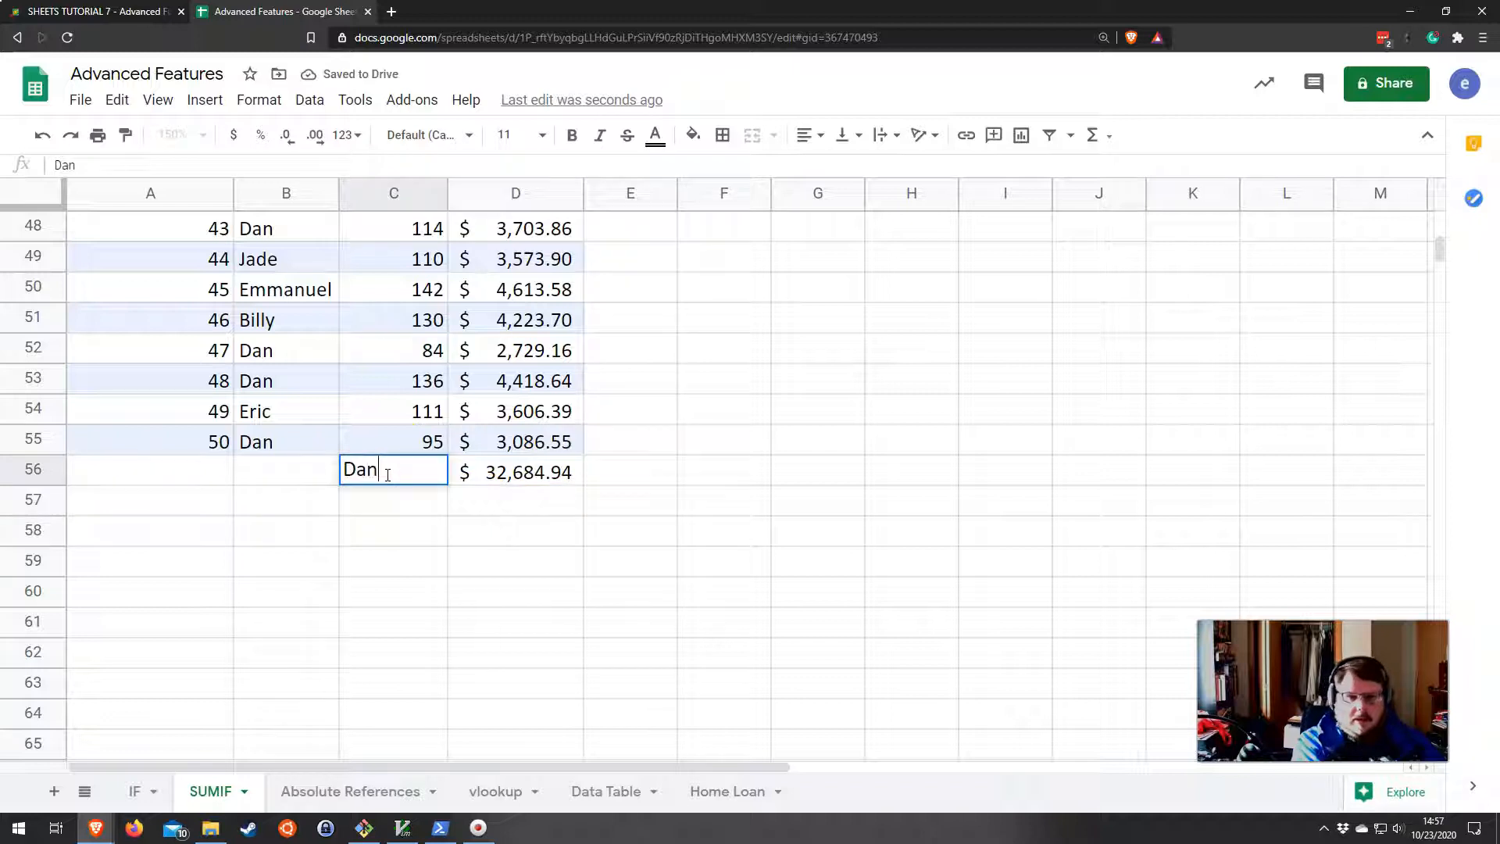
text(an)
key(Return)
click(388, 480)
text(Billy)
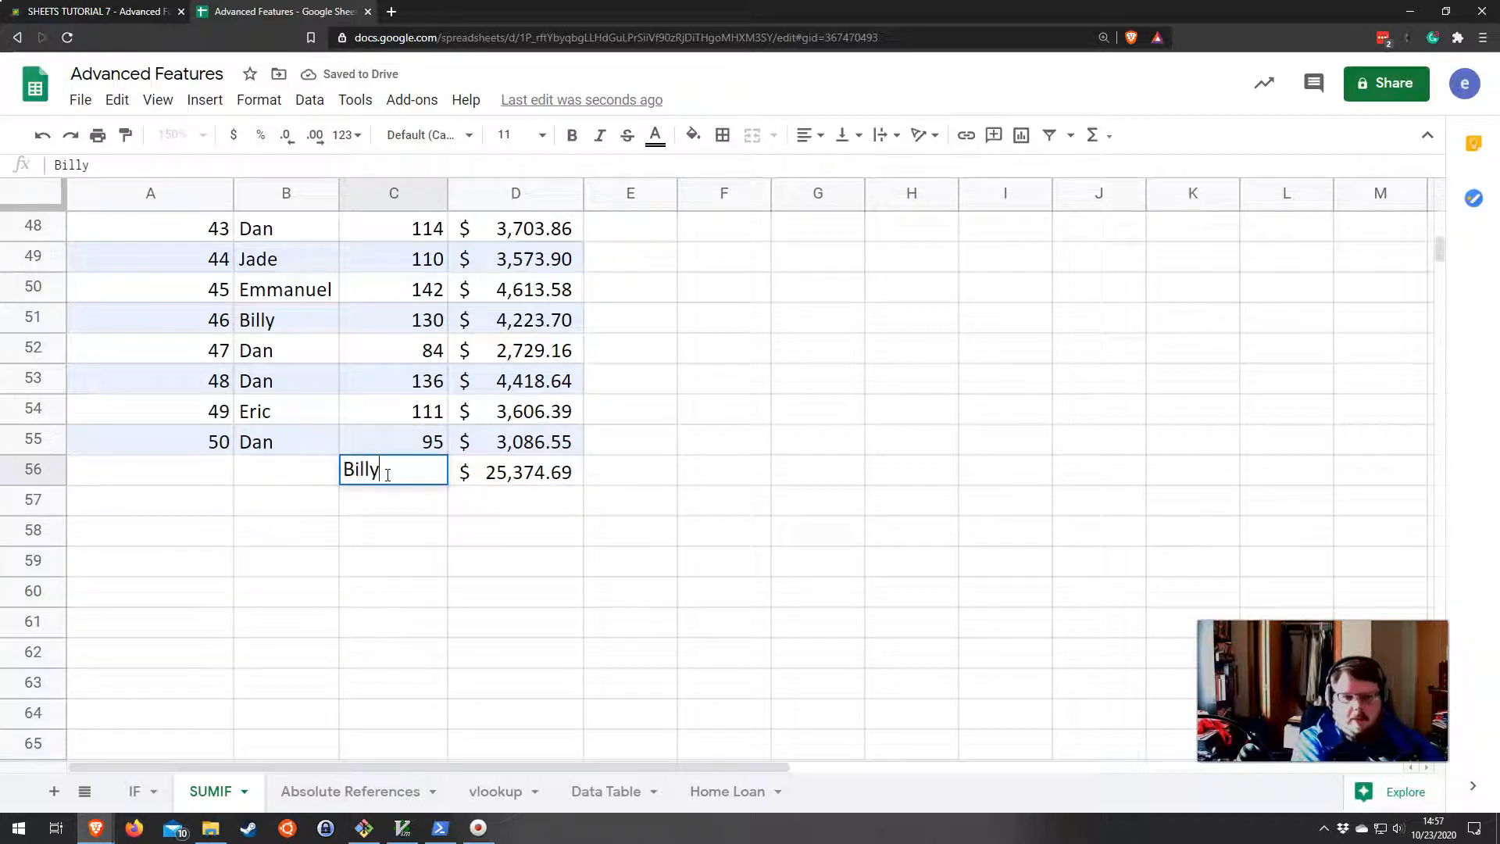
key(Return)
click(388, 480)
text(Josephine)
key(Return)
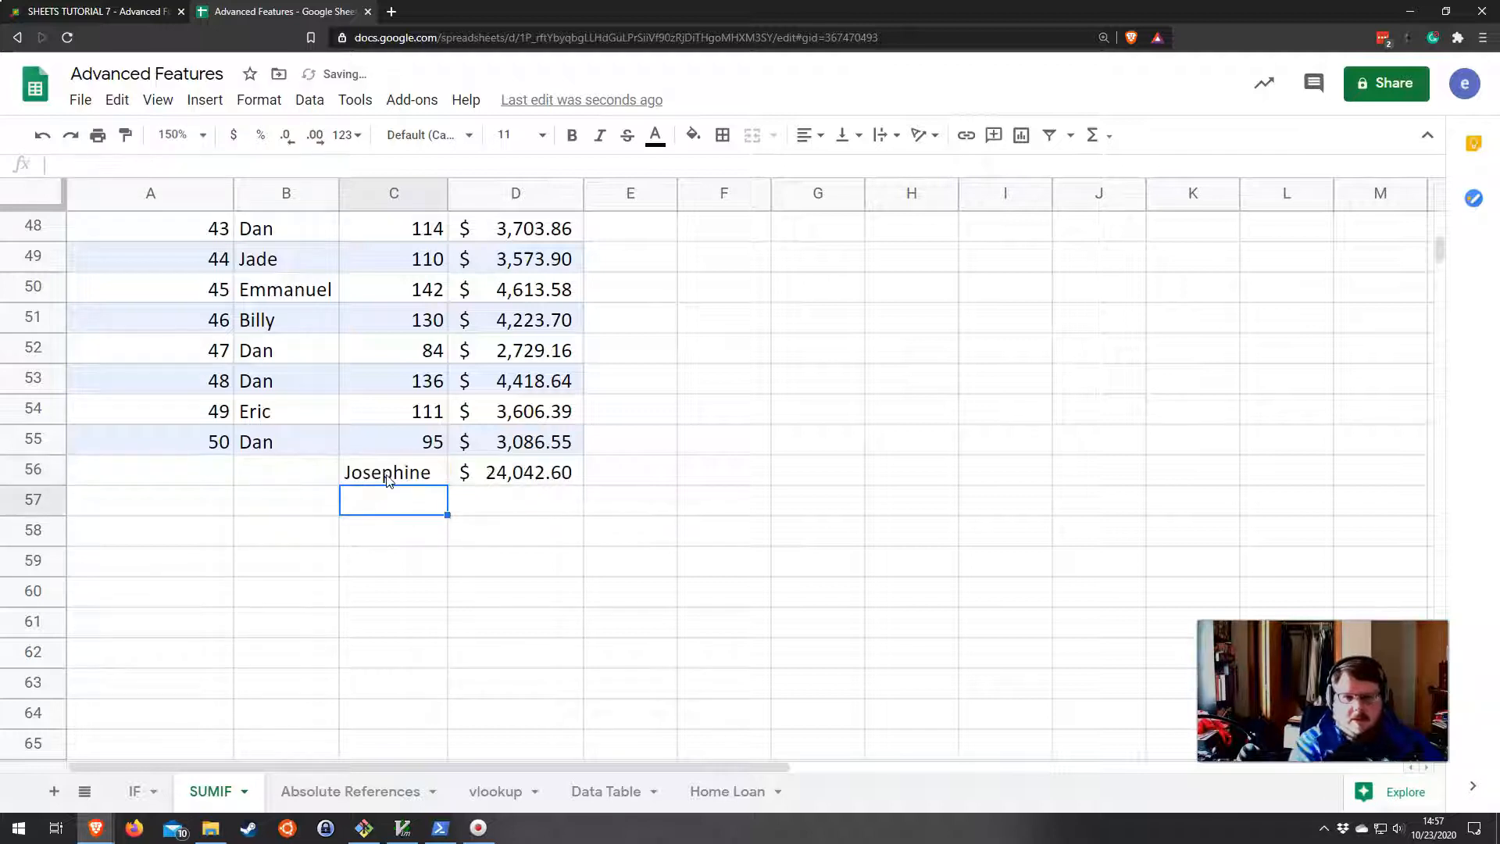
Re-enter the original seller's first name from B54 in cell C56.
click(422, 475)
text(Eric)
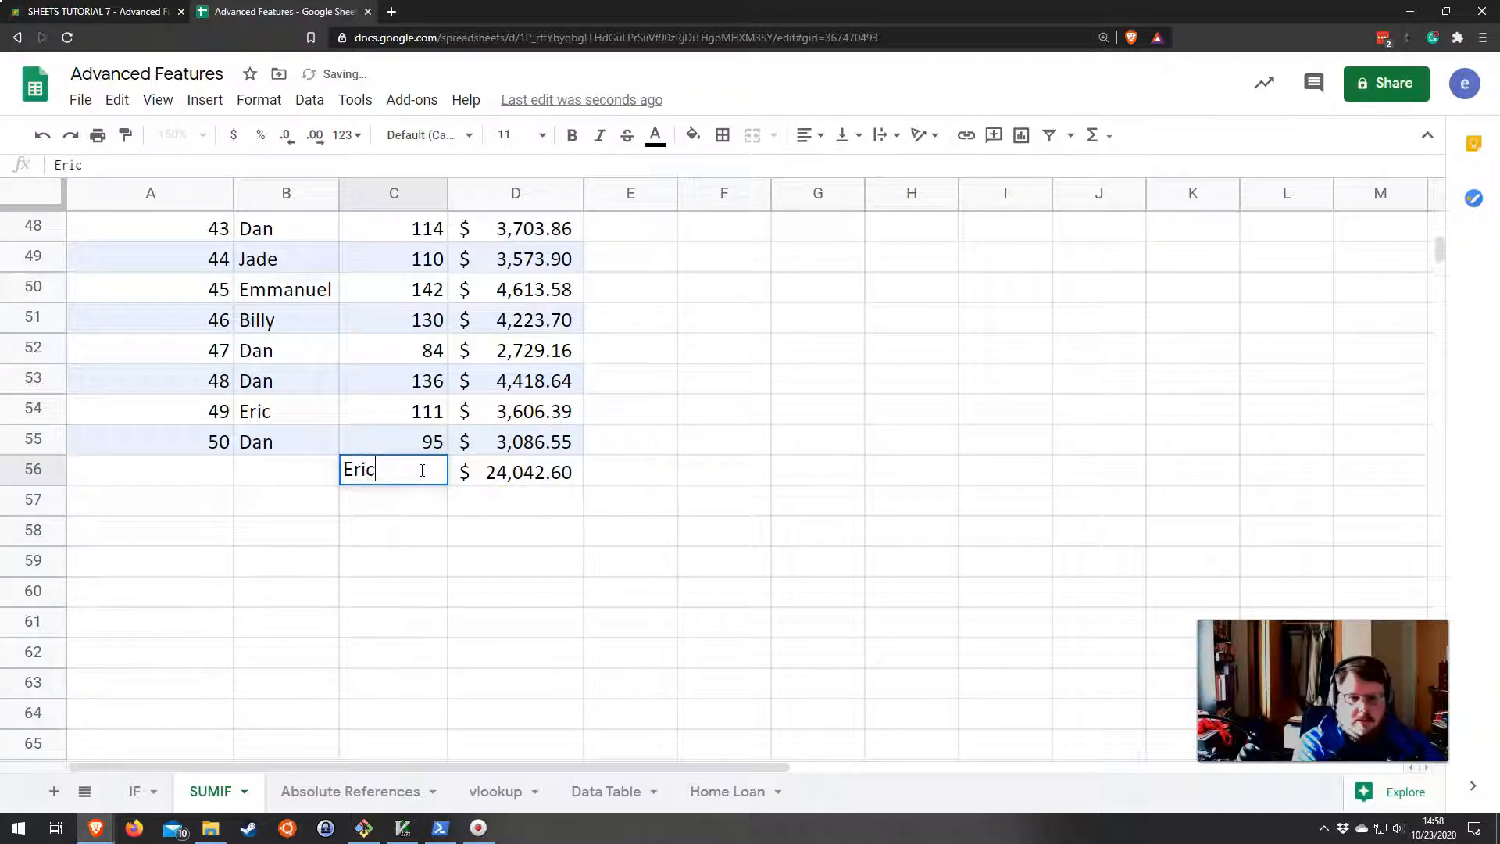
key(Return)
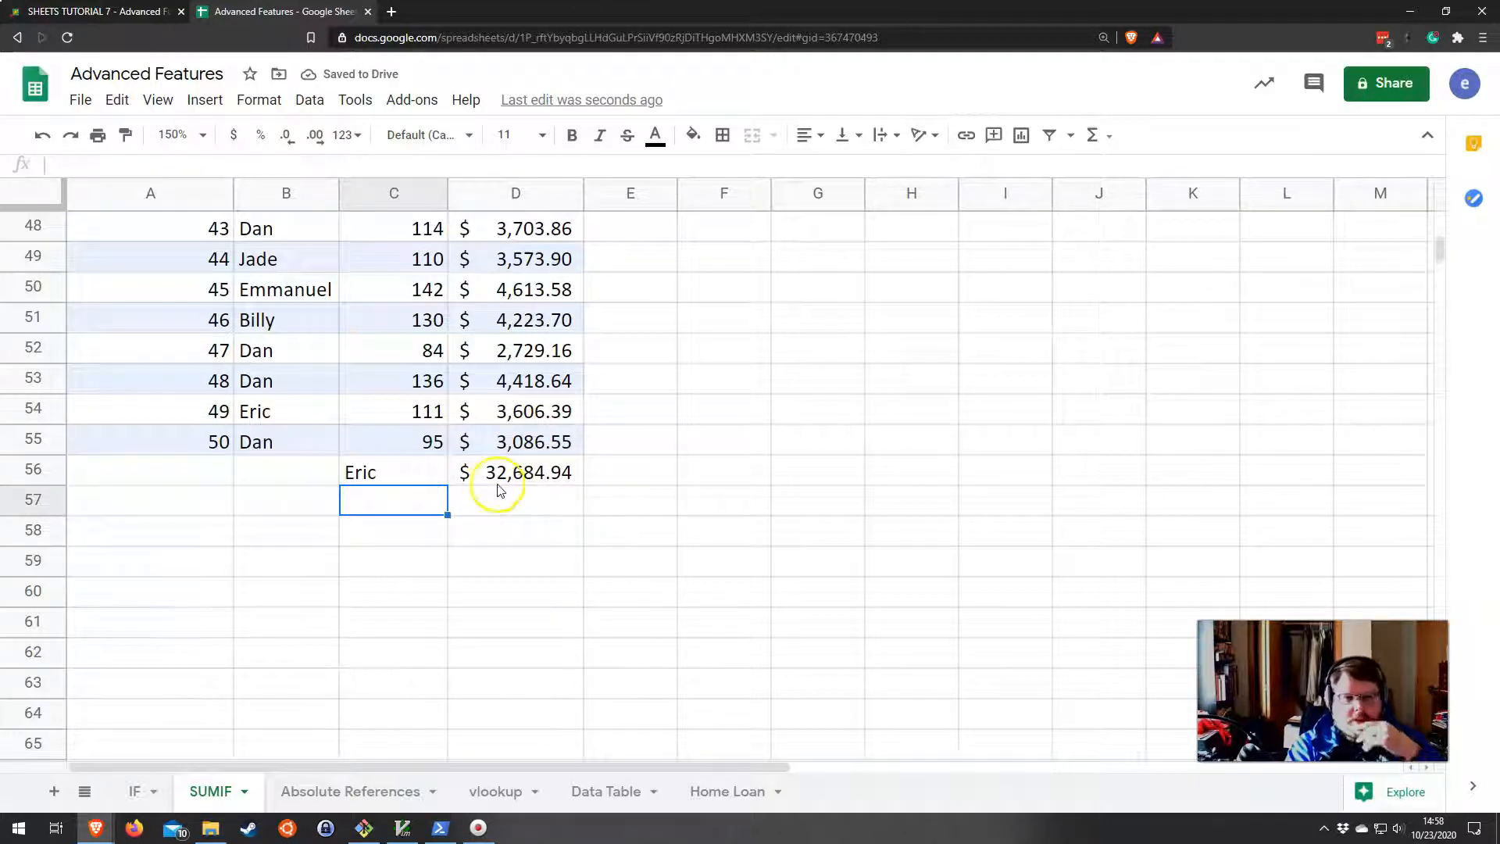
Review the SUMIF formula in D56 against the Seller and Order Total columns it evaluates.
click(545, 473)
click(561, 485)
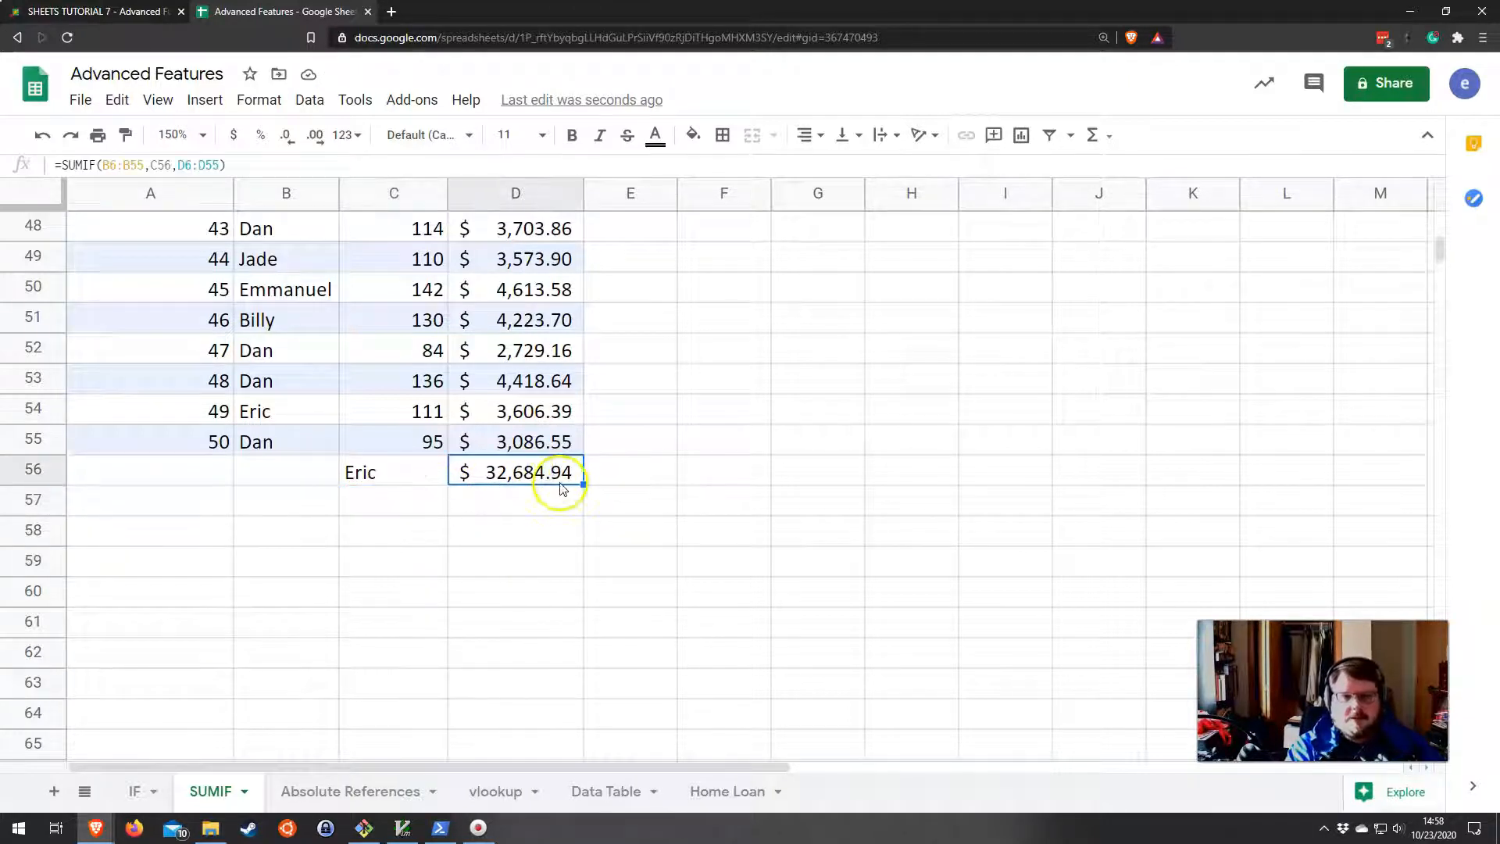
scroll(547, 489, up, 15)
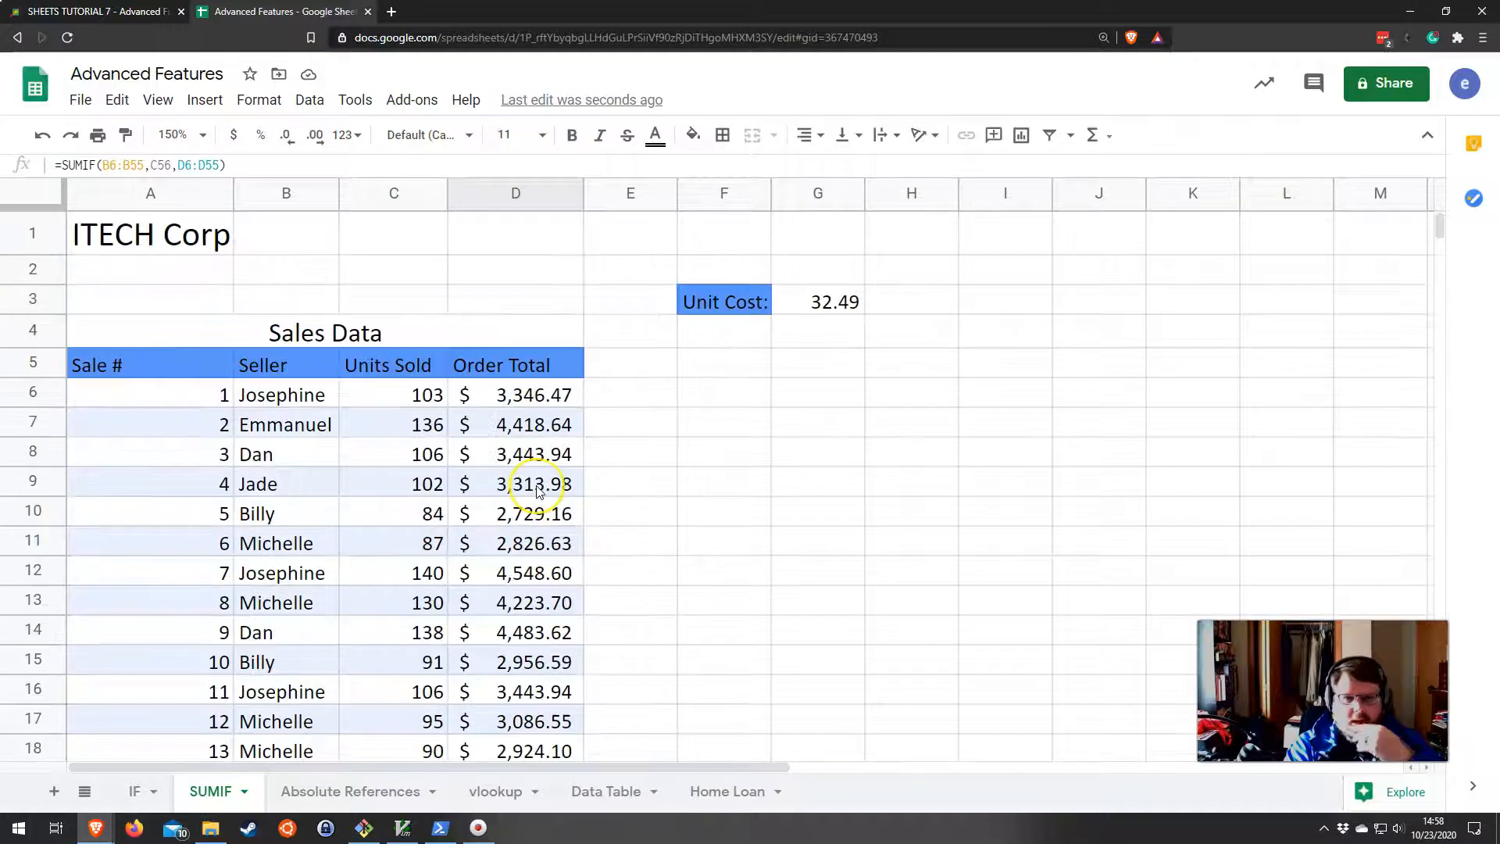
scroll(538, 491, down, 14)
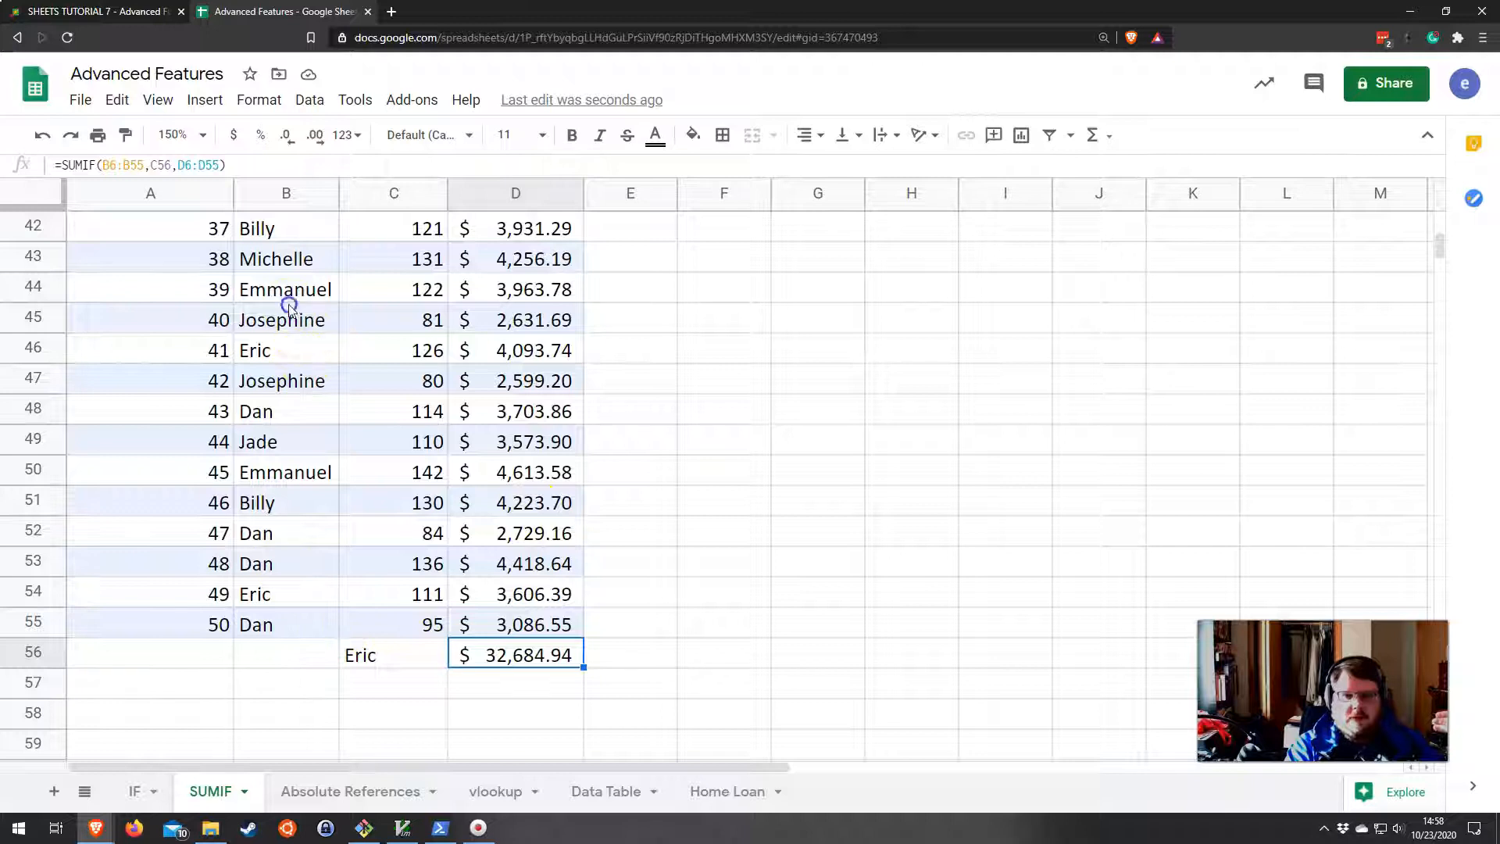
drag(289, 307, 291, 597)
drag(526, 302, 556, 637)
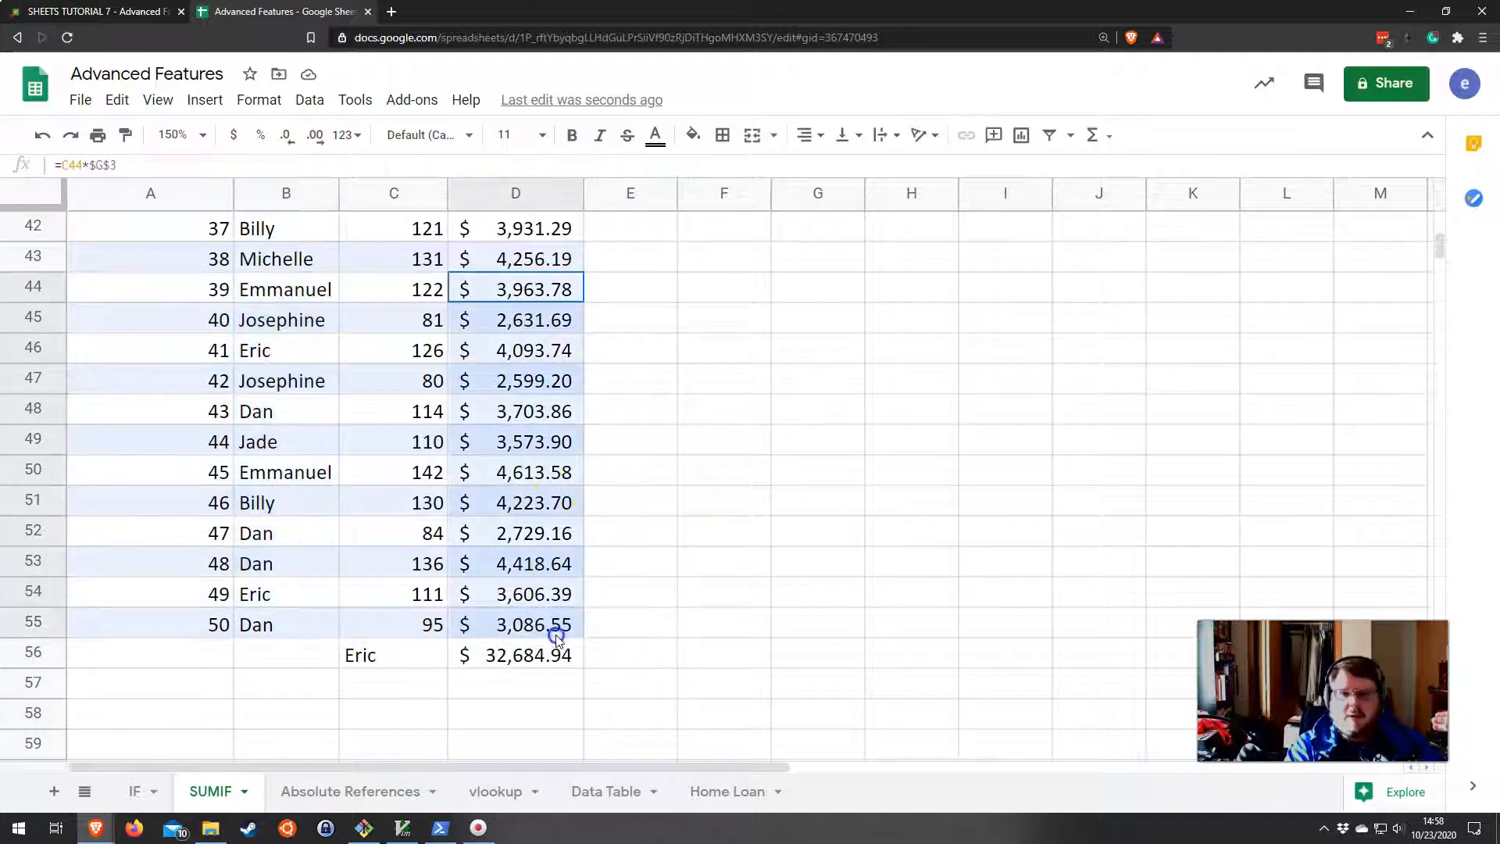
drag(300, 258, 287, 625)
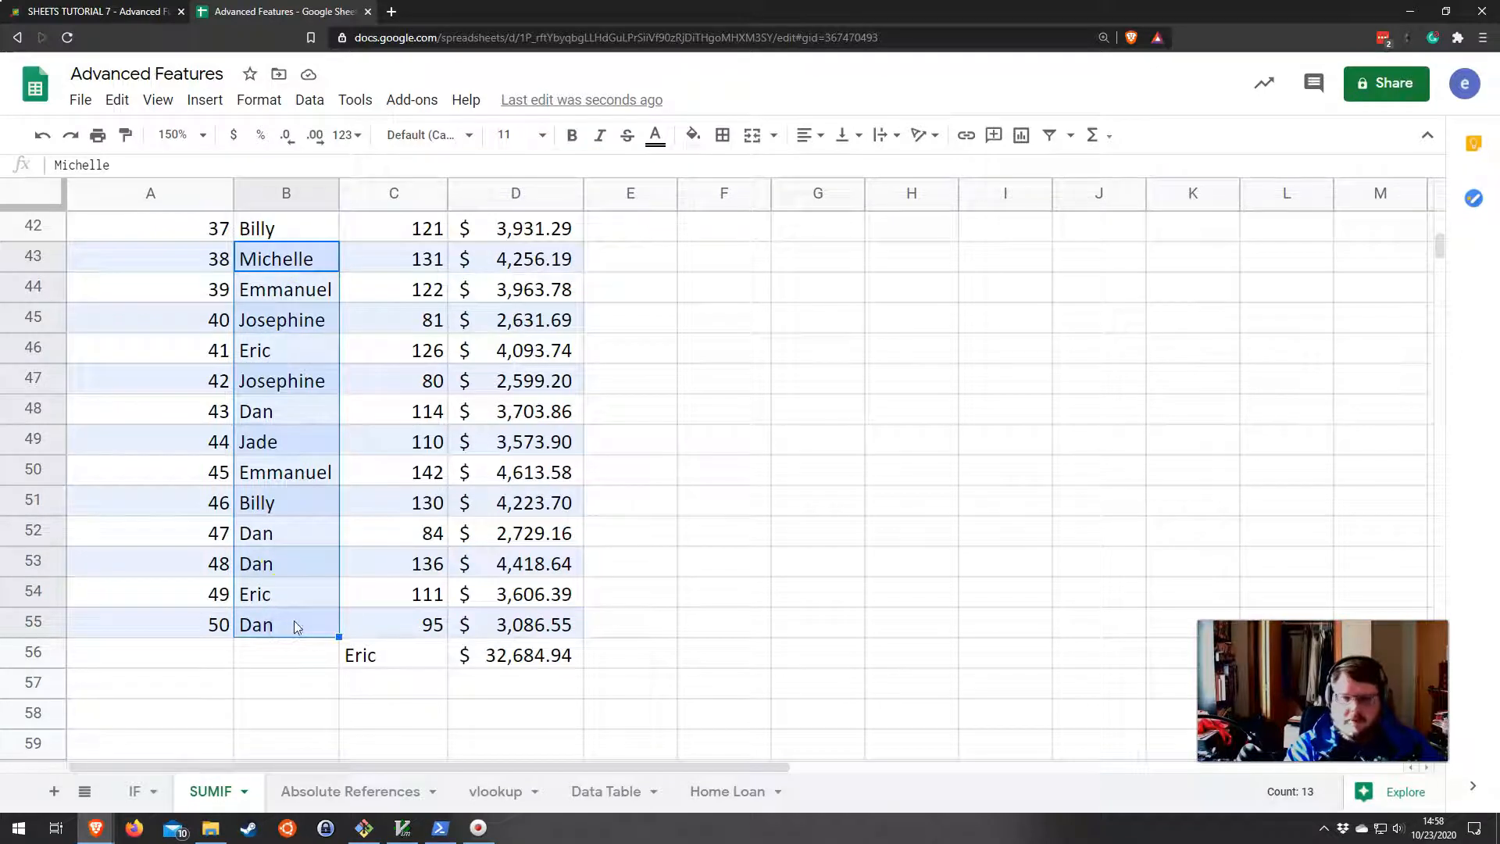
Open the Absolute References sheet and set its zoom to 100%.
click(355, 791)
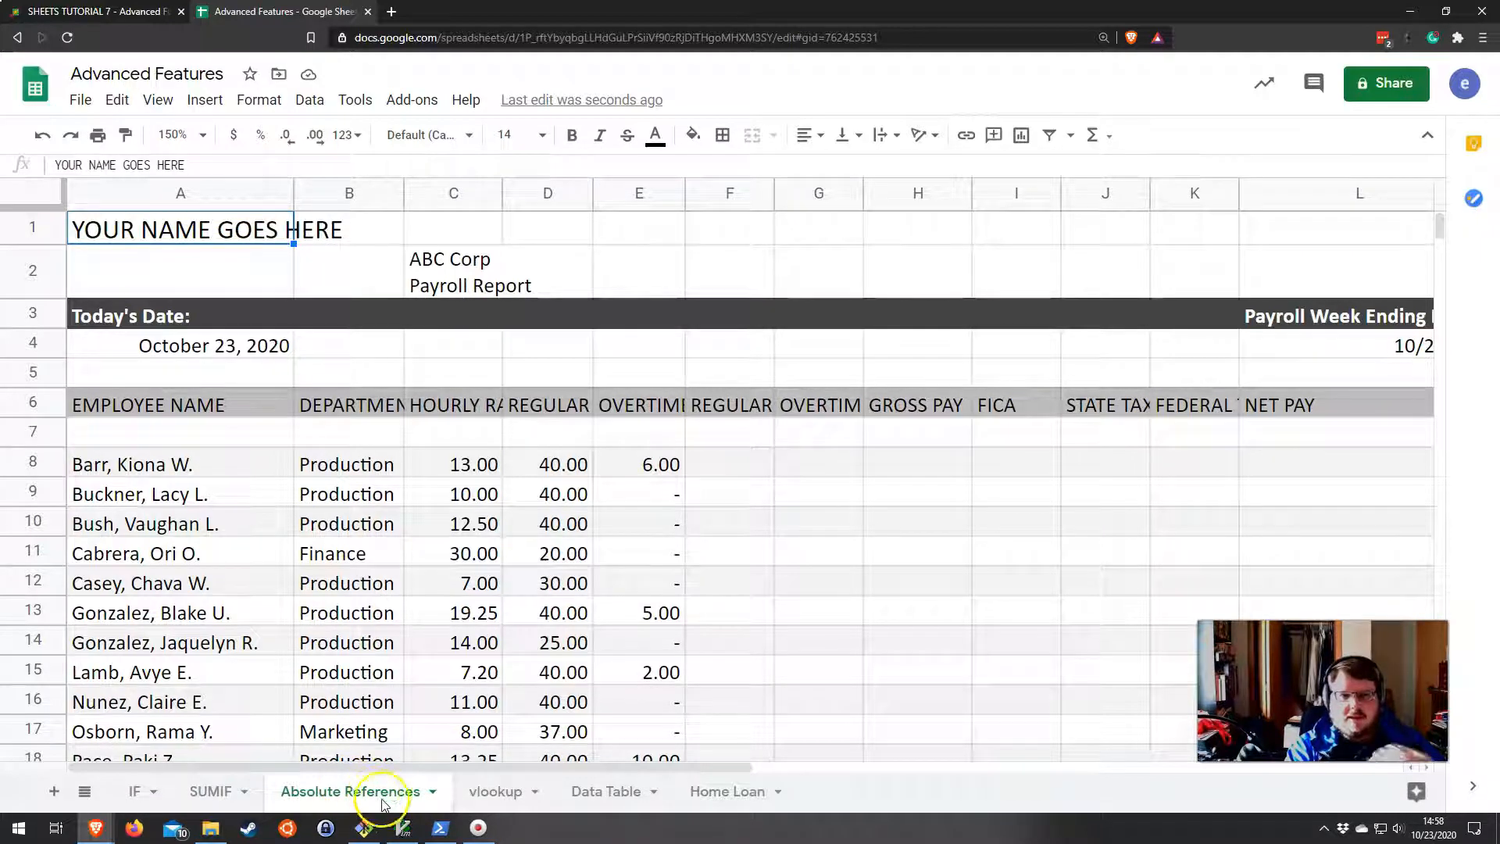
scroll(731, 594, down, 2)
scroll(730, 593, down, 2)
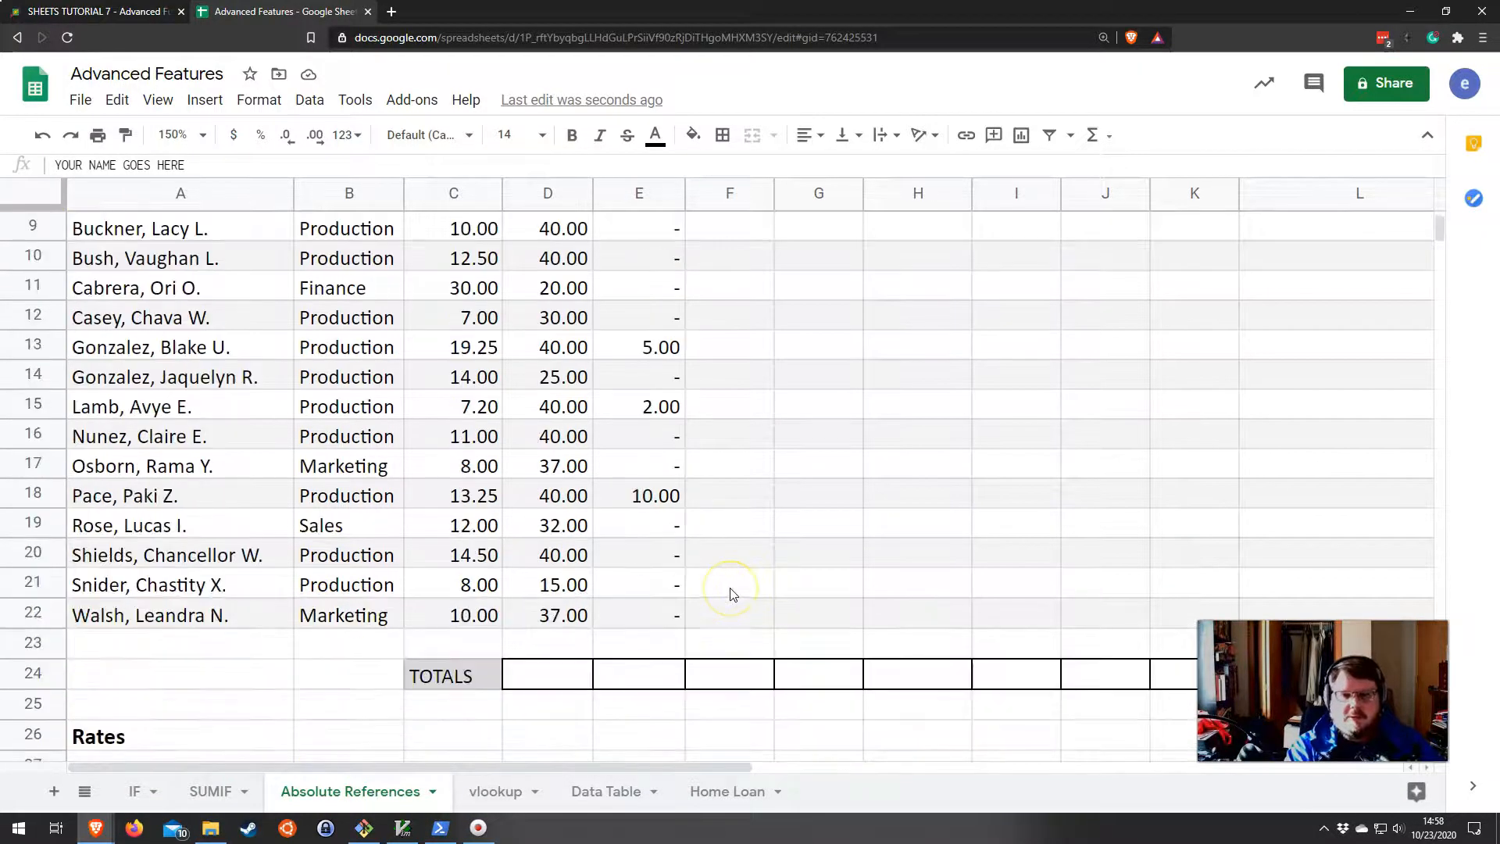
scroll(731, 594, up, 1)
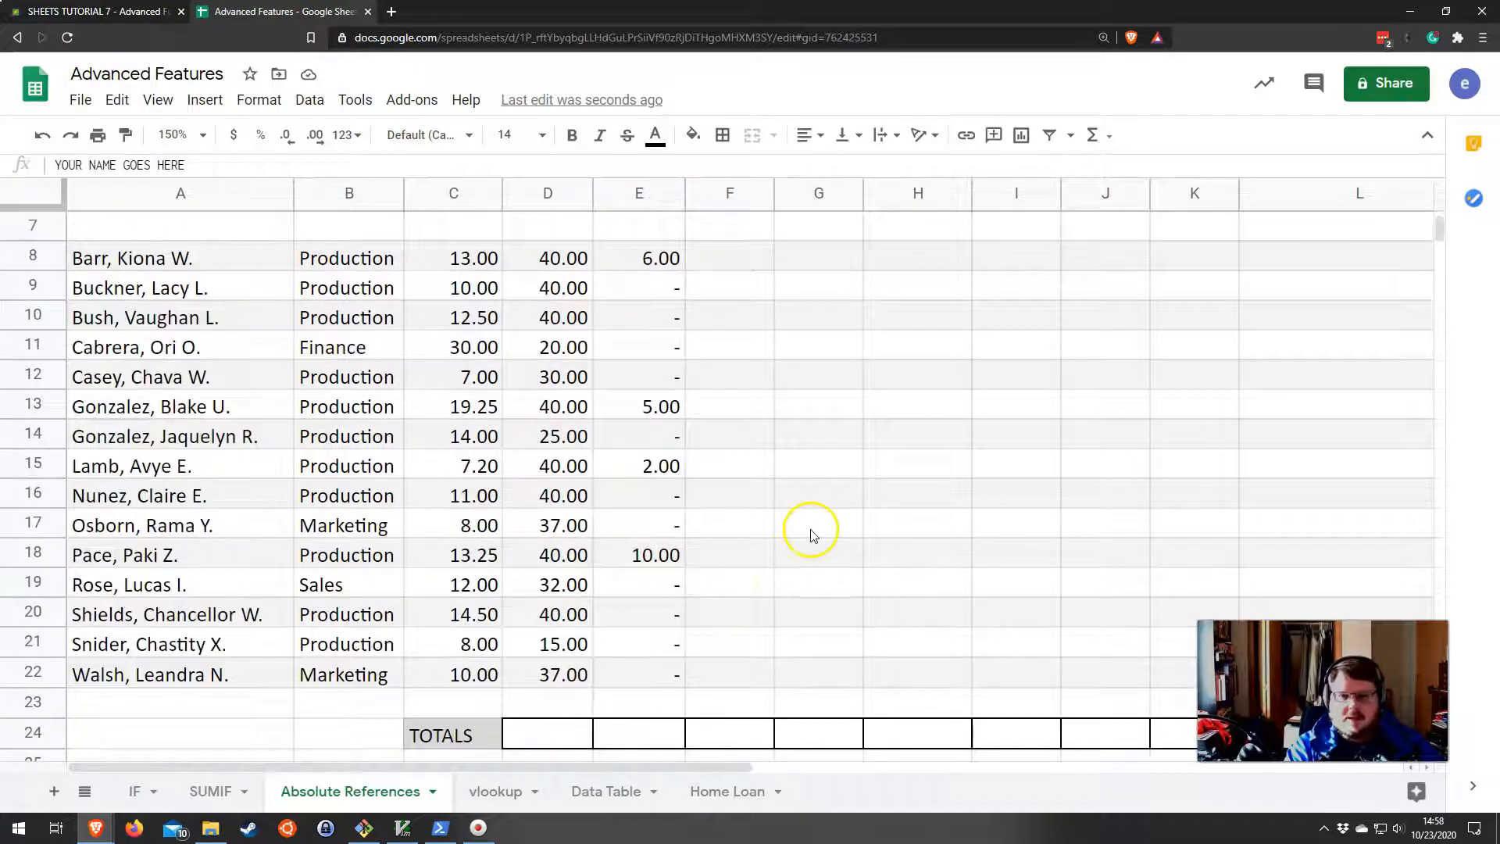
click(203, 136)
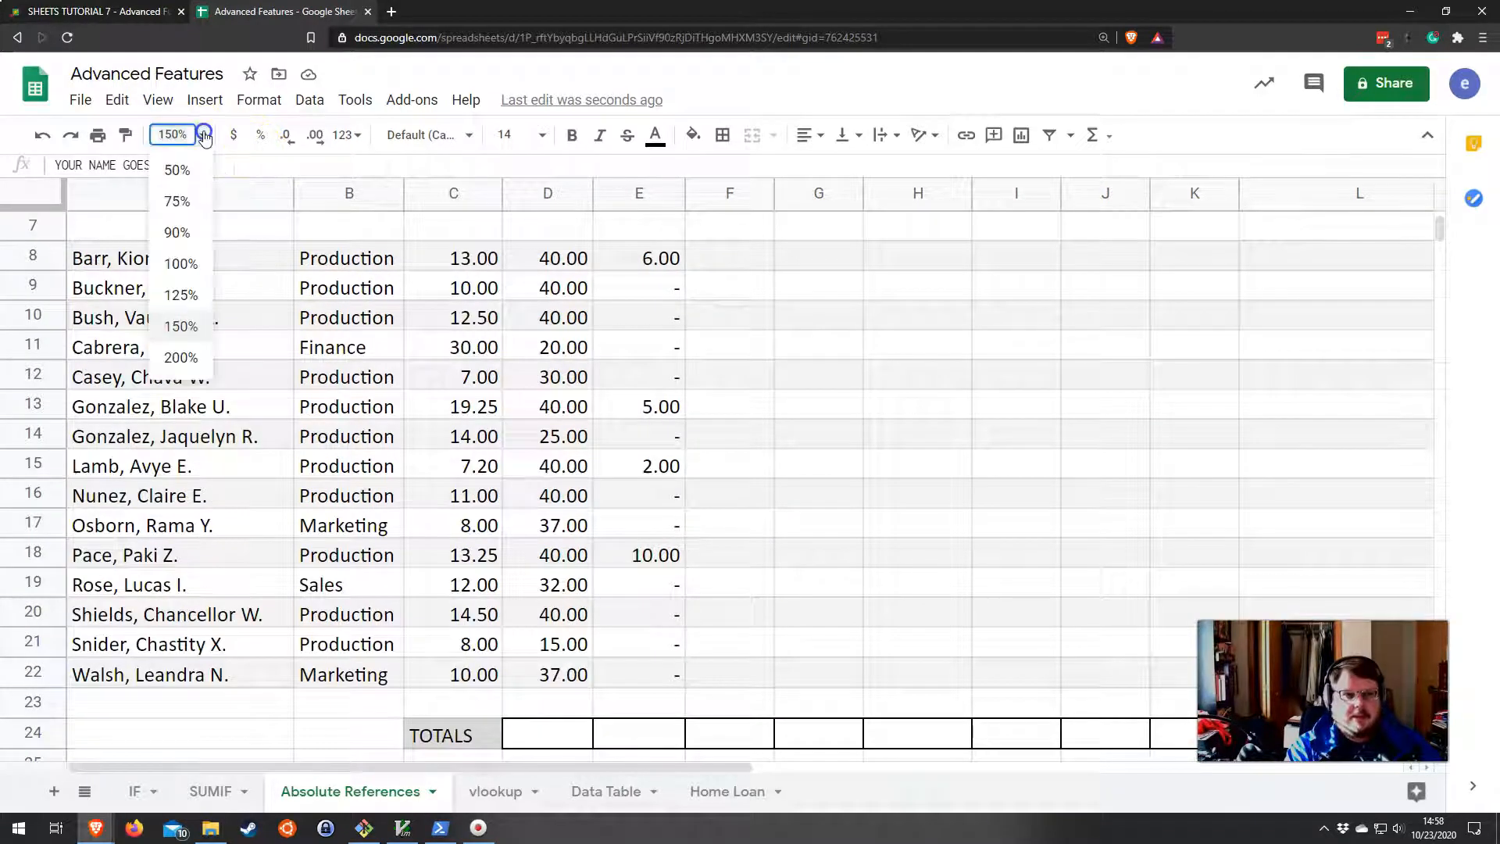
click(191, 261)
Examine the empty payroll cells from Regular Pay to Net Pay and the Rates table below them.
scroll(536, 448, up, 2)
click(492, 349)
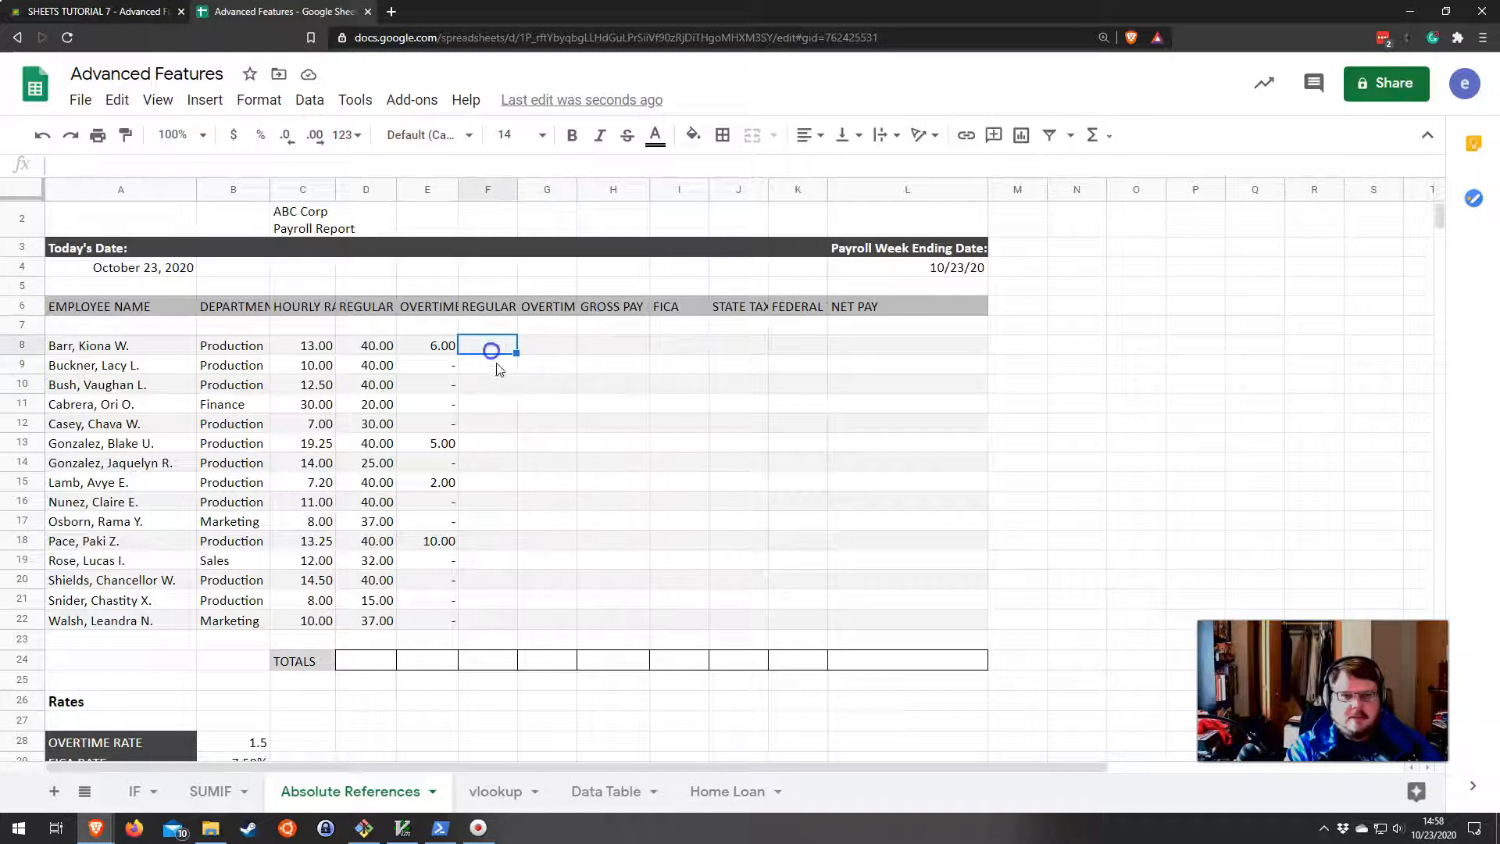
scroll(529, 432, down, 3)
scroll(530, 435, up, 1)
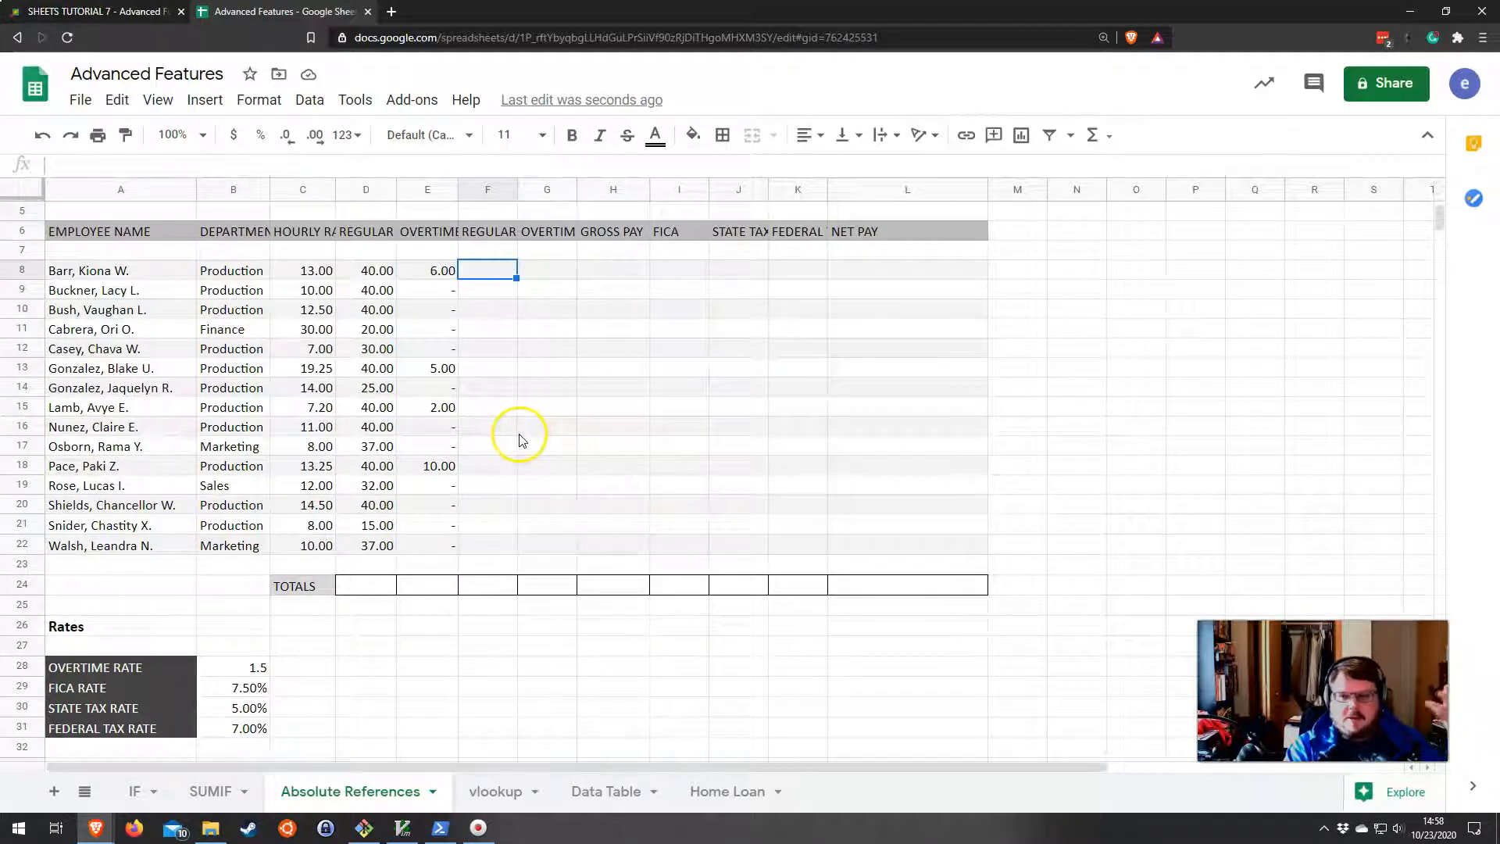
drag(492, 269, 979, 540)
click(688, 364)
click(473, 265)
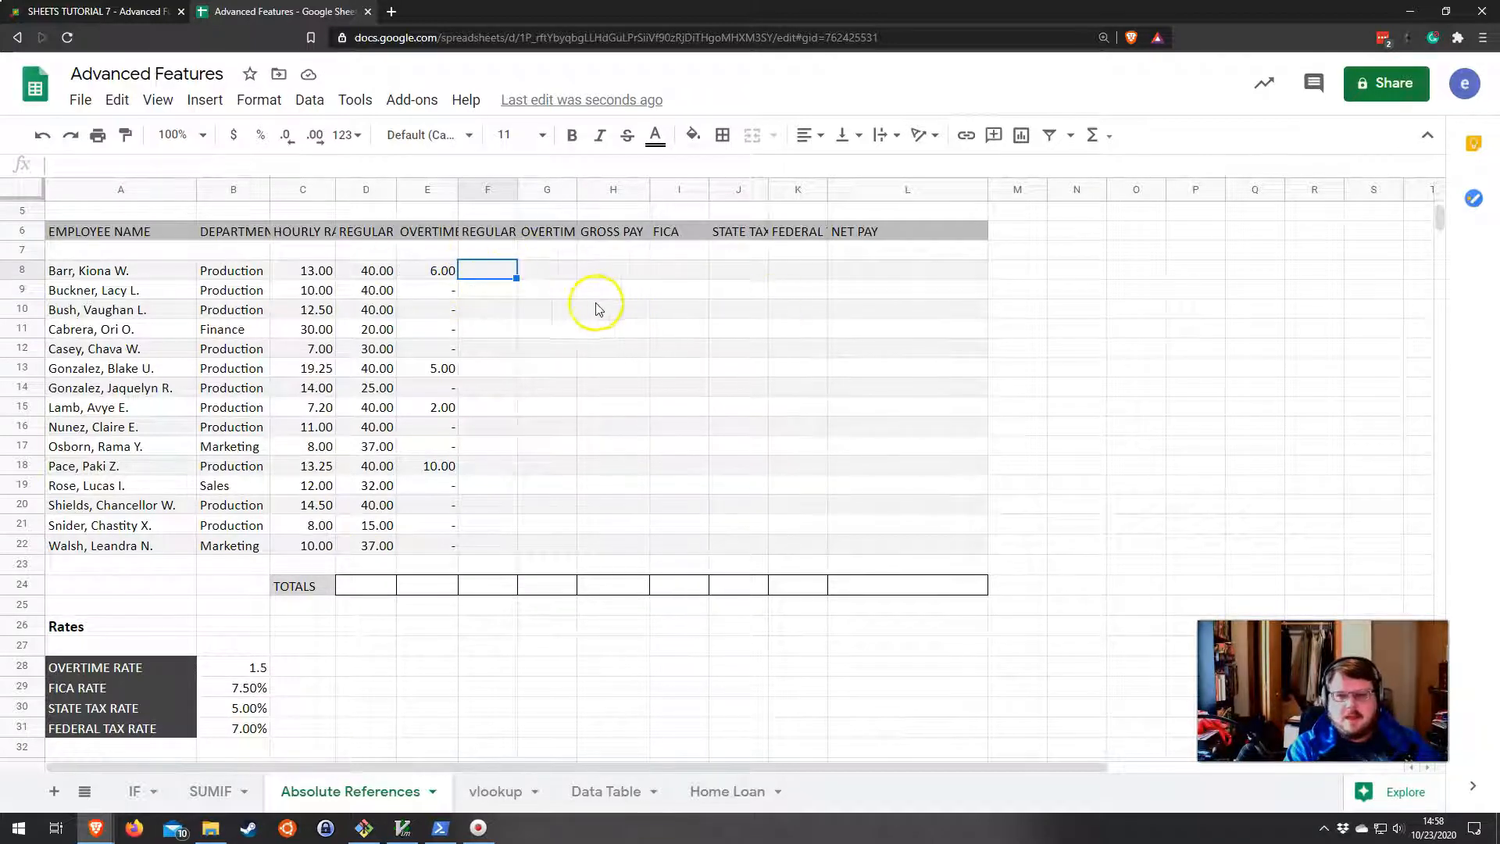
Auto-fit the widths of columns B through L to their contents.
drag(223, 189, 840, 191)
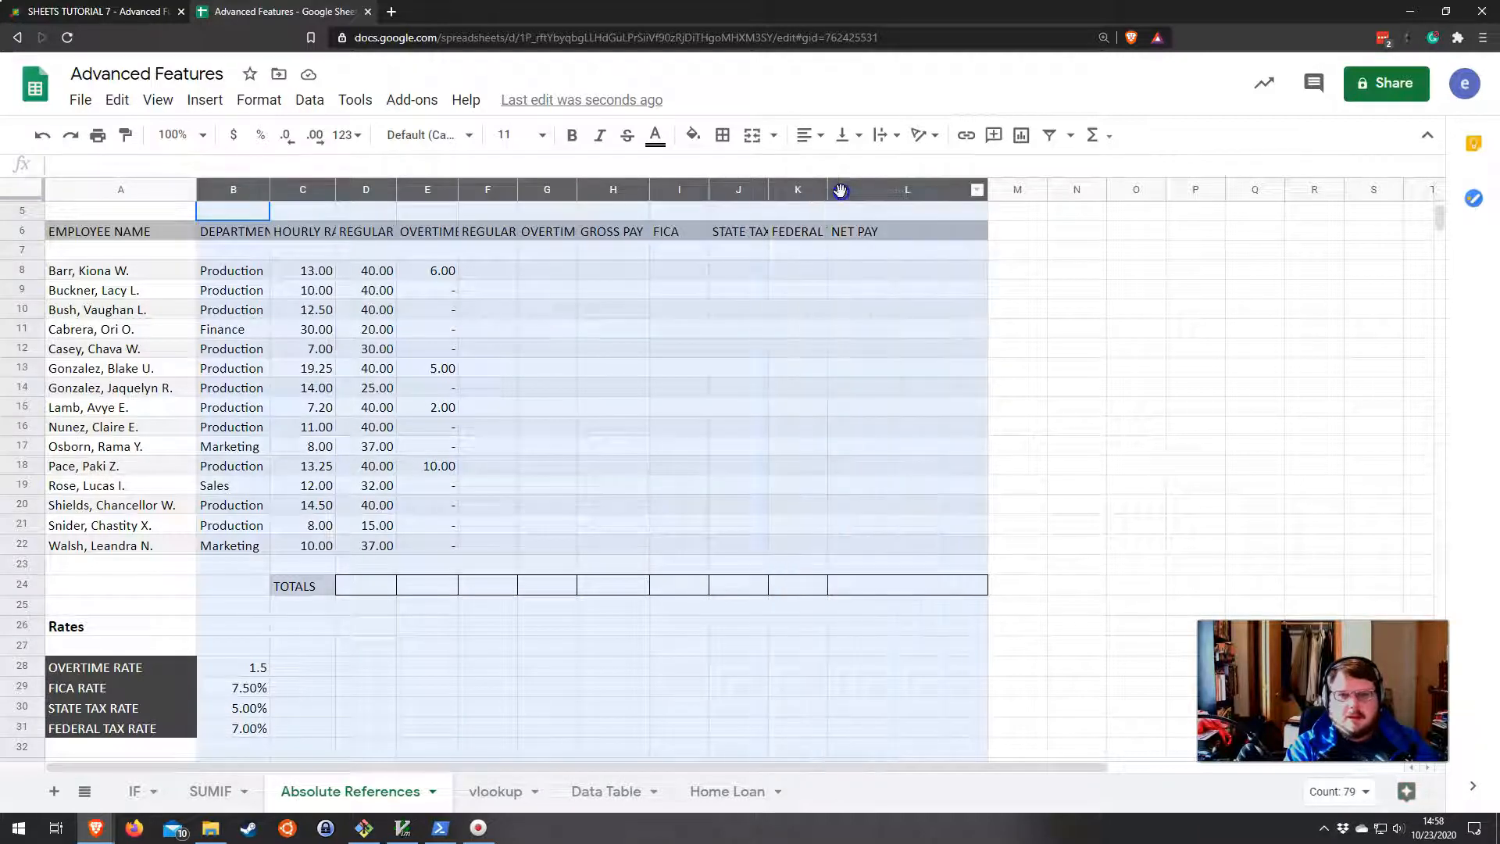
double_click(987, 189)
click(687, 301)
Calculate the first employee's regular pay in F8 by multiplying hourly rate C8 by regular hours D8.
click(670, 274)
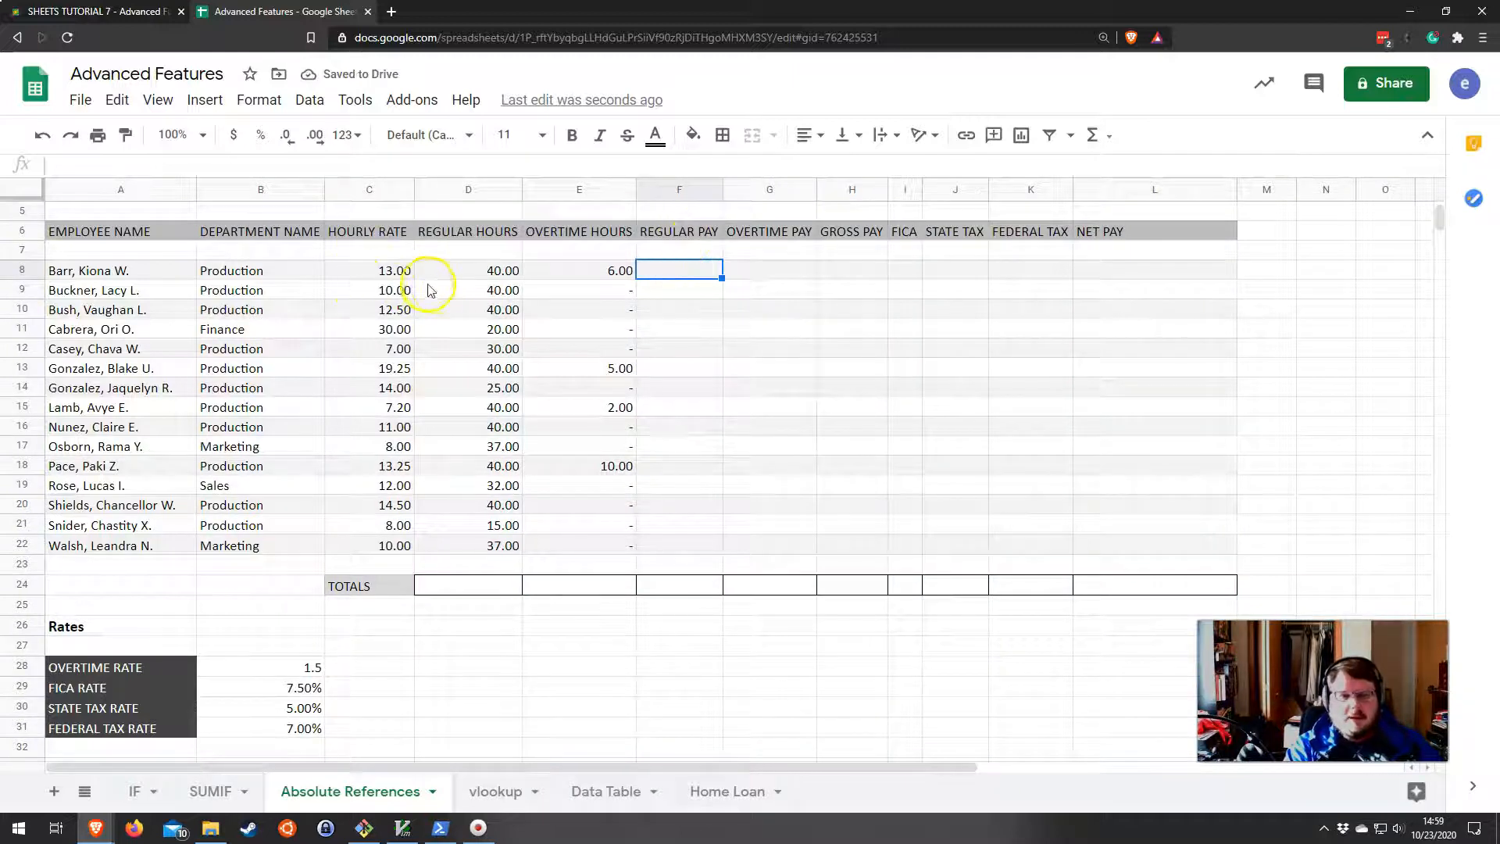
text(=)
click(381, 268)
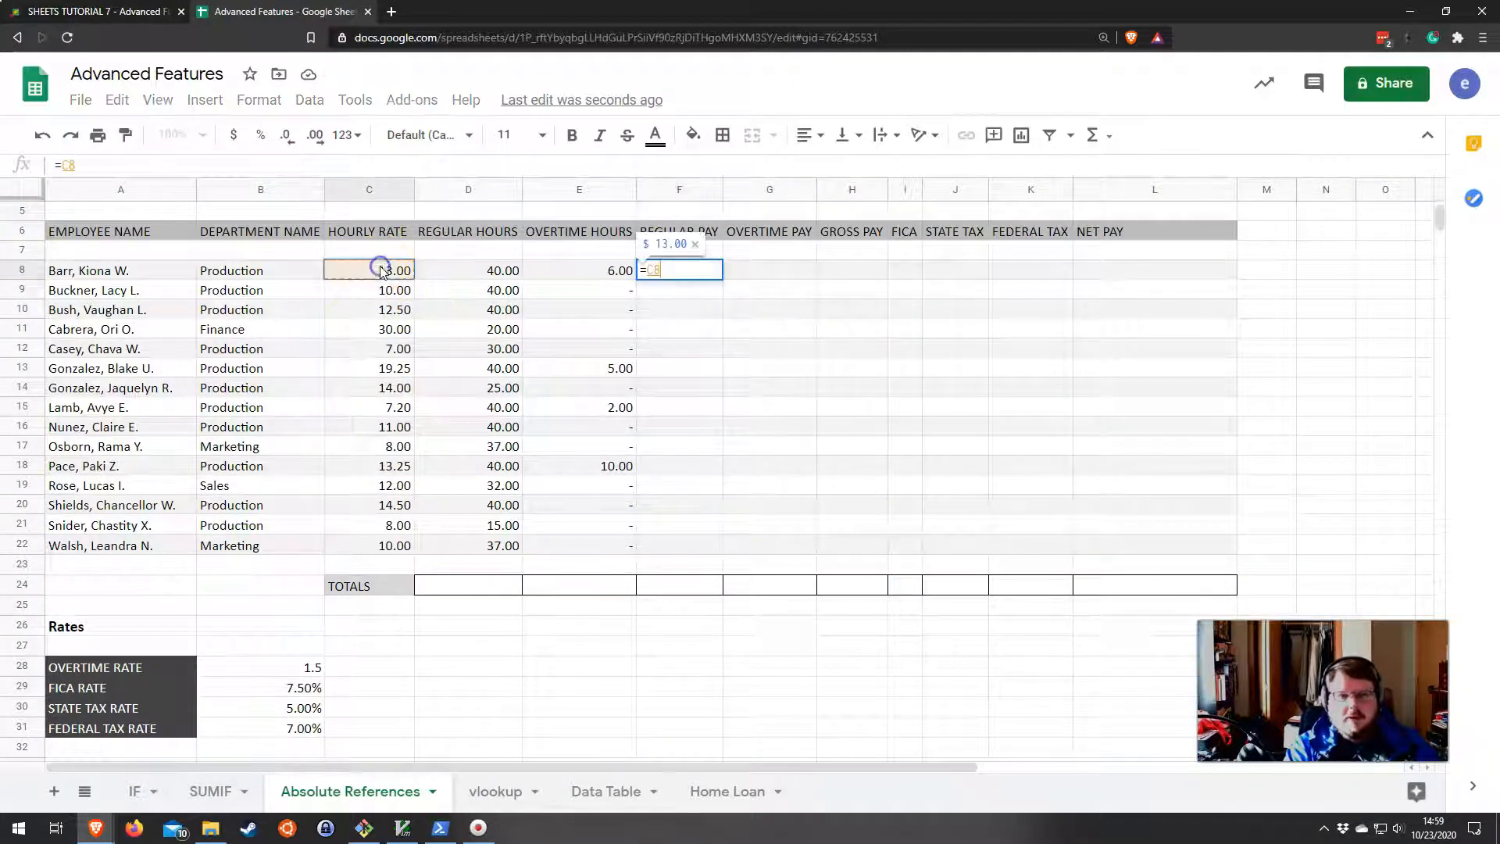
text(*)
click(496, 269)
key(Return)
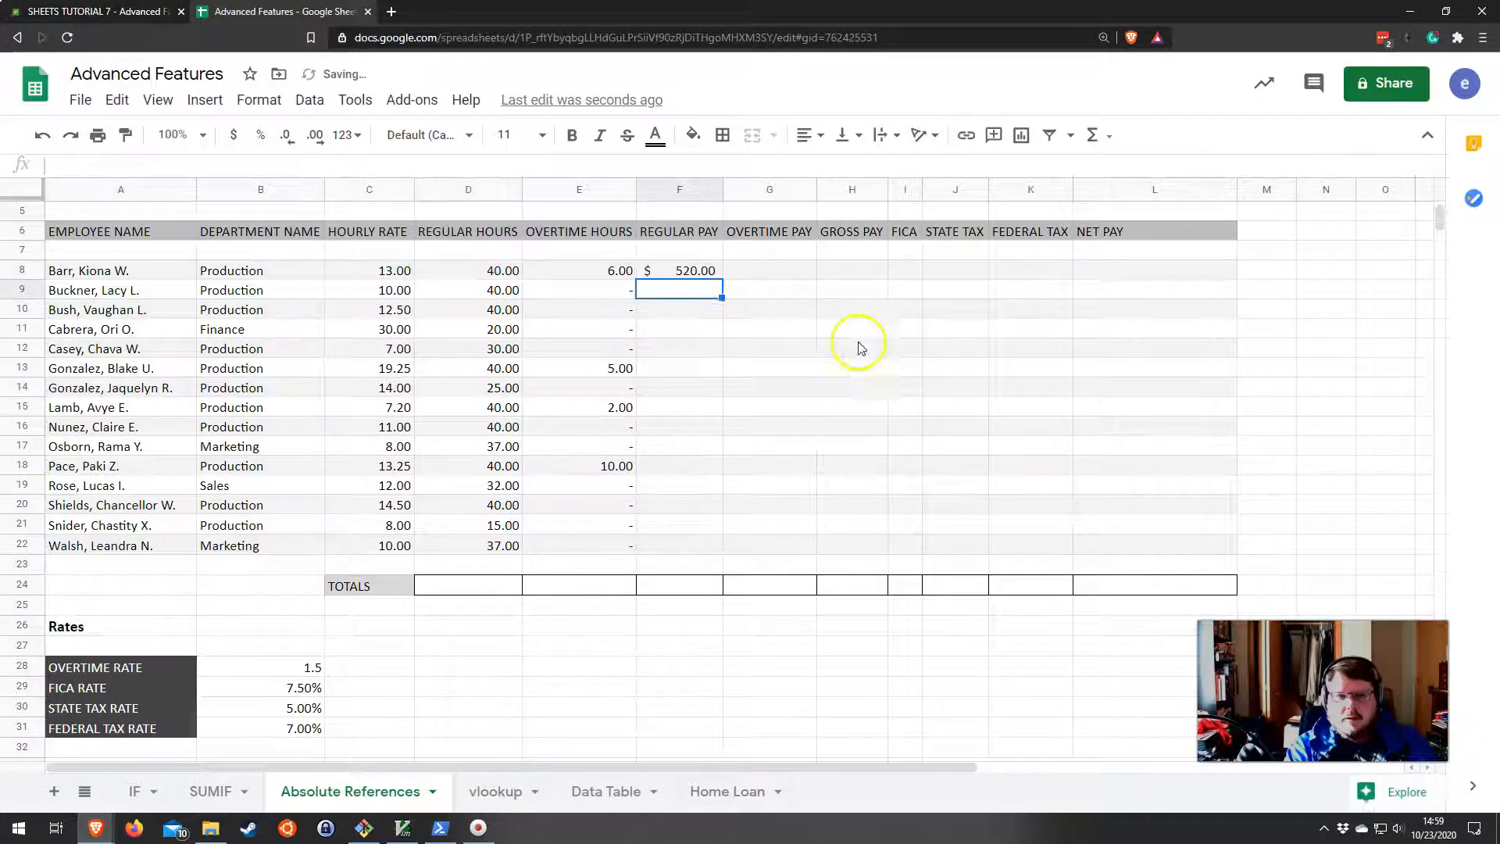
Start the overtime pay formula in G8 by multiplying hourly rate C8 by overtime hours E8.
click(754, 255)
click(761, 282)
click(760, 276)
text(=)
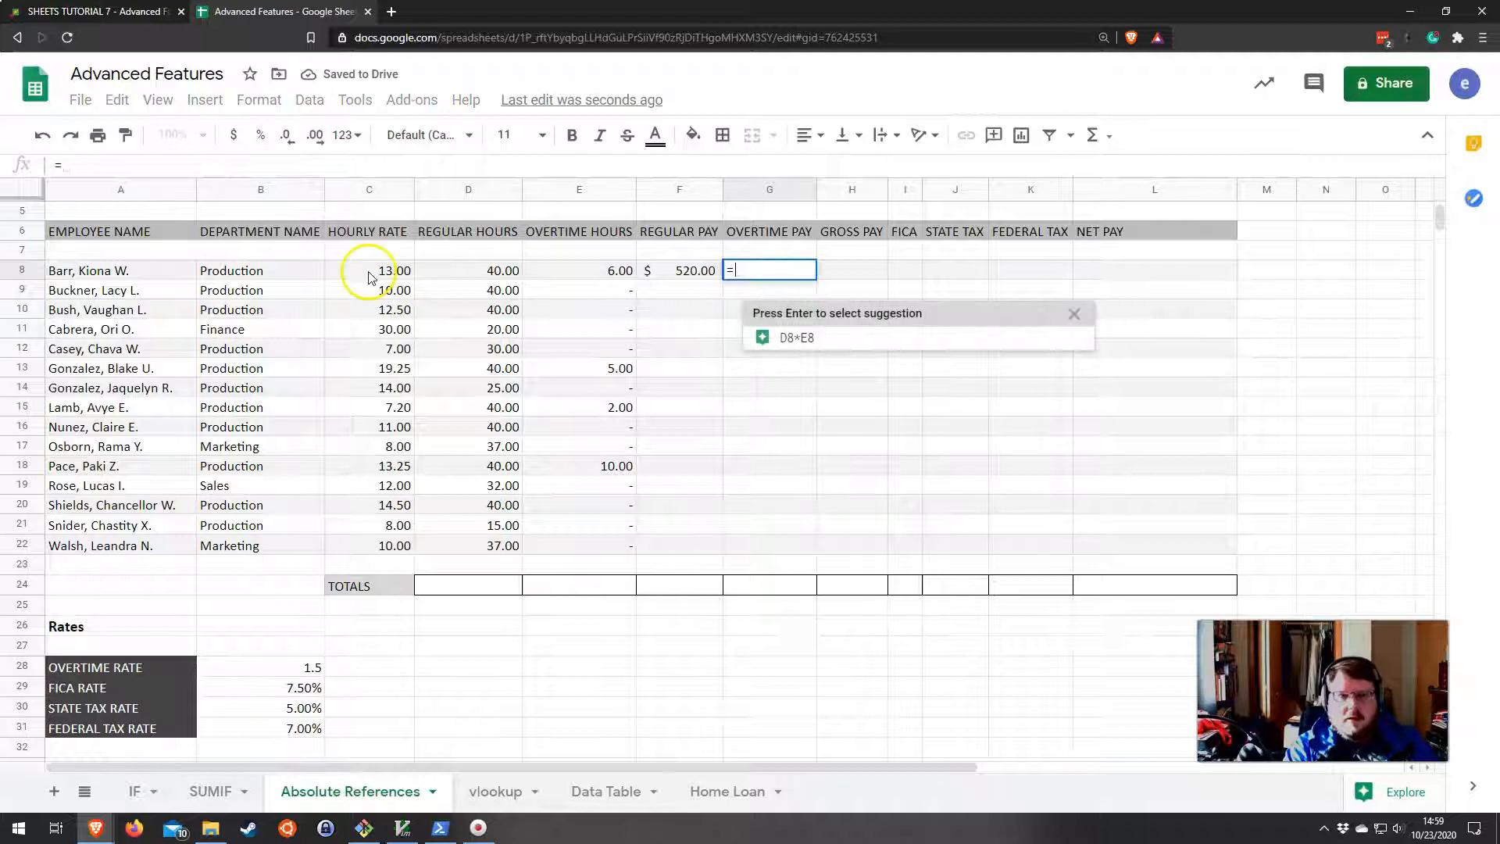
click(376, 269)
text(*)
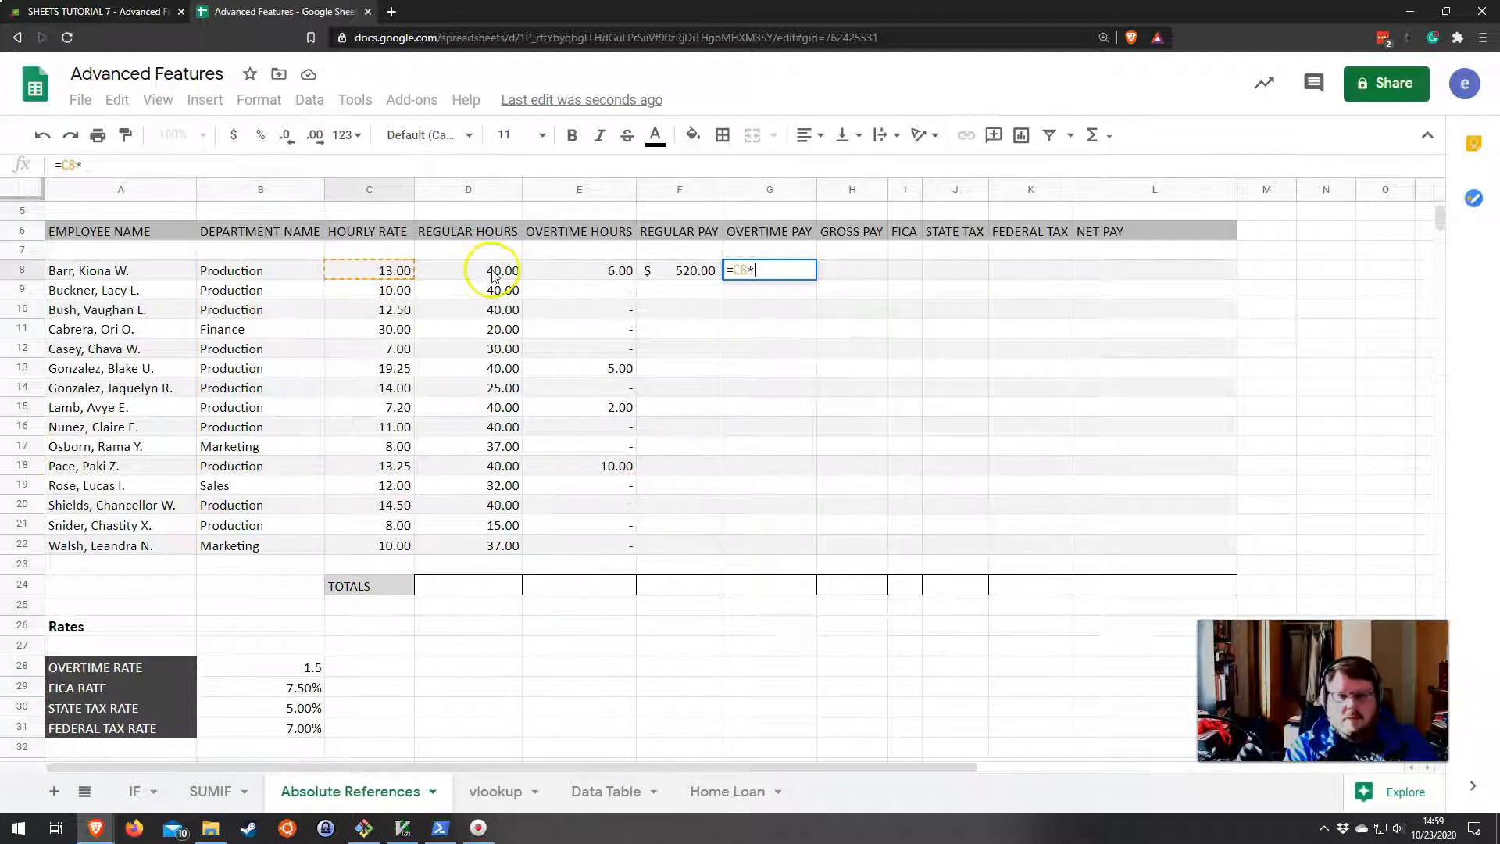
click(494, 271)
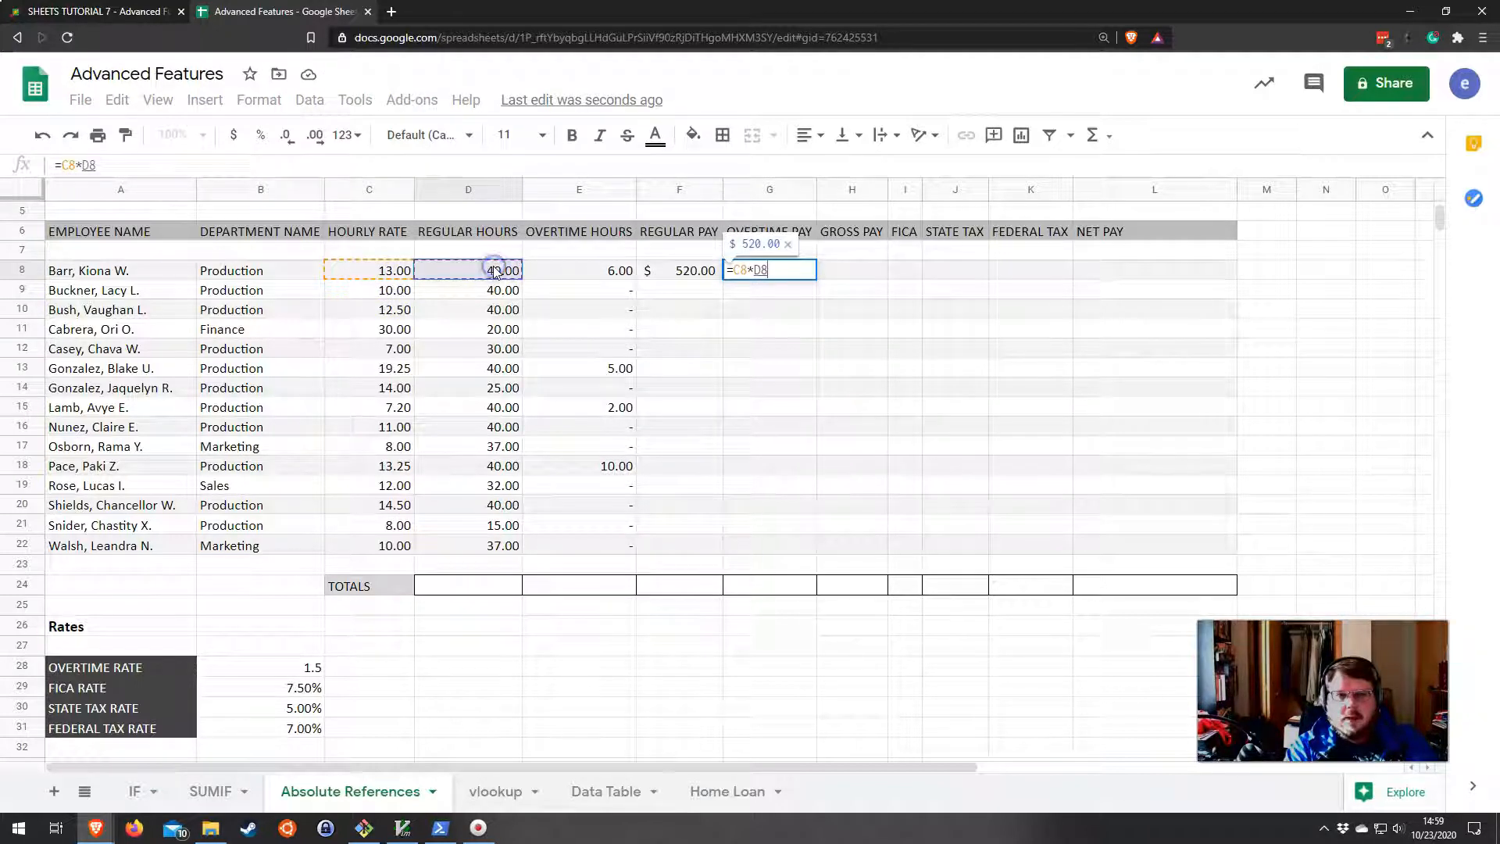
click(570, 268)
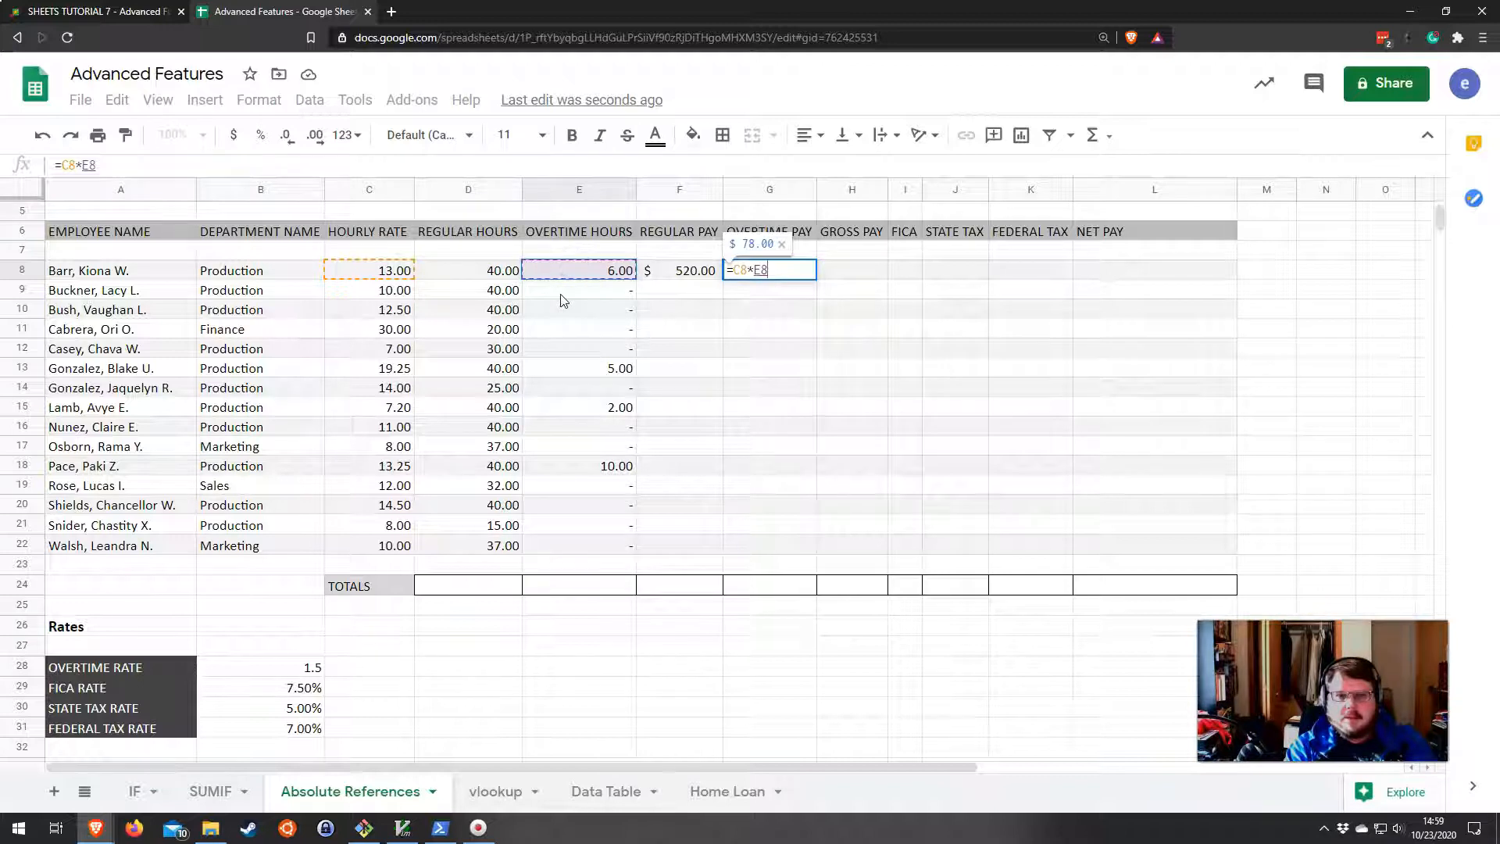
Complete the G8 formula by multiplying by the overtime rate as the absolute reference $B$28.
text(*)
click(309, 666)
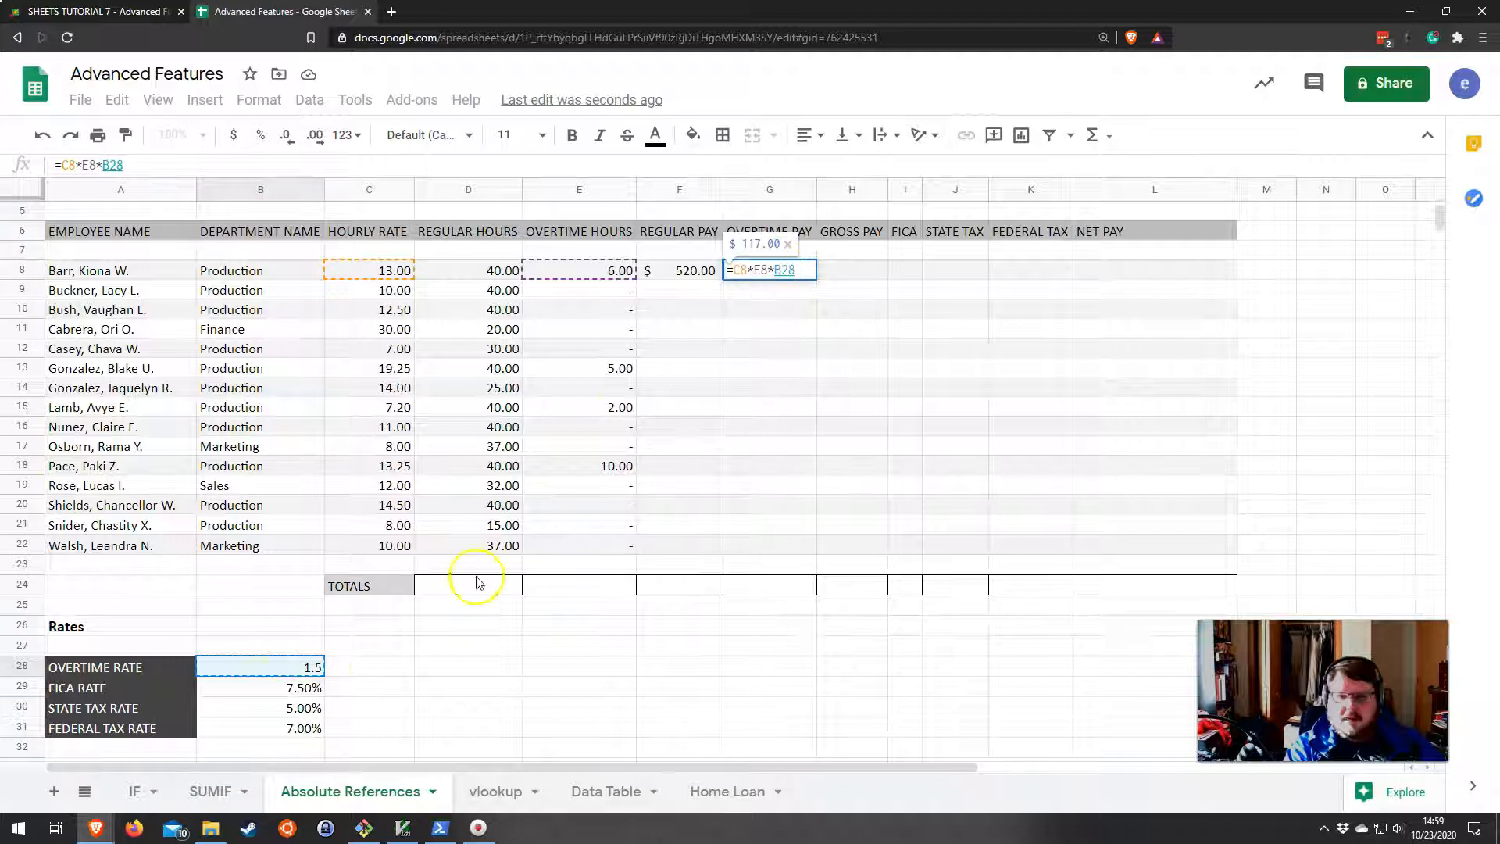
key(F4)
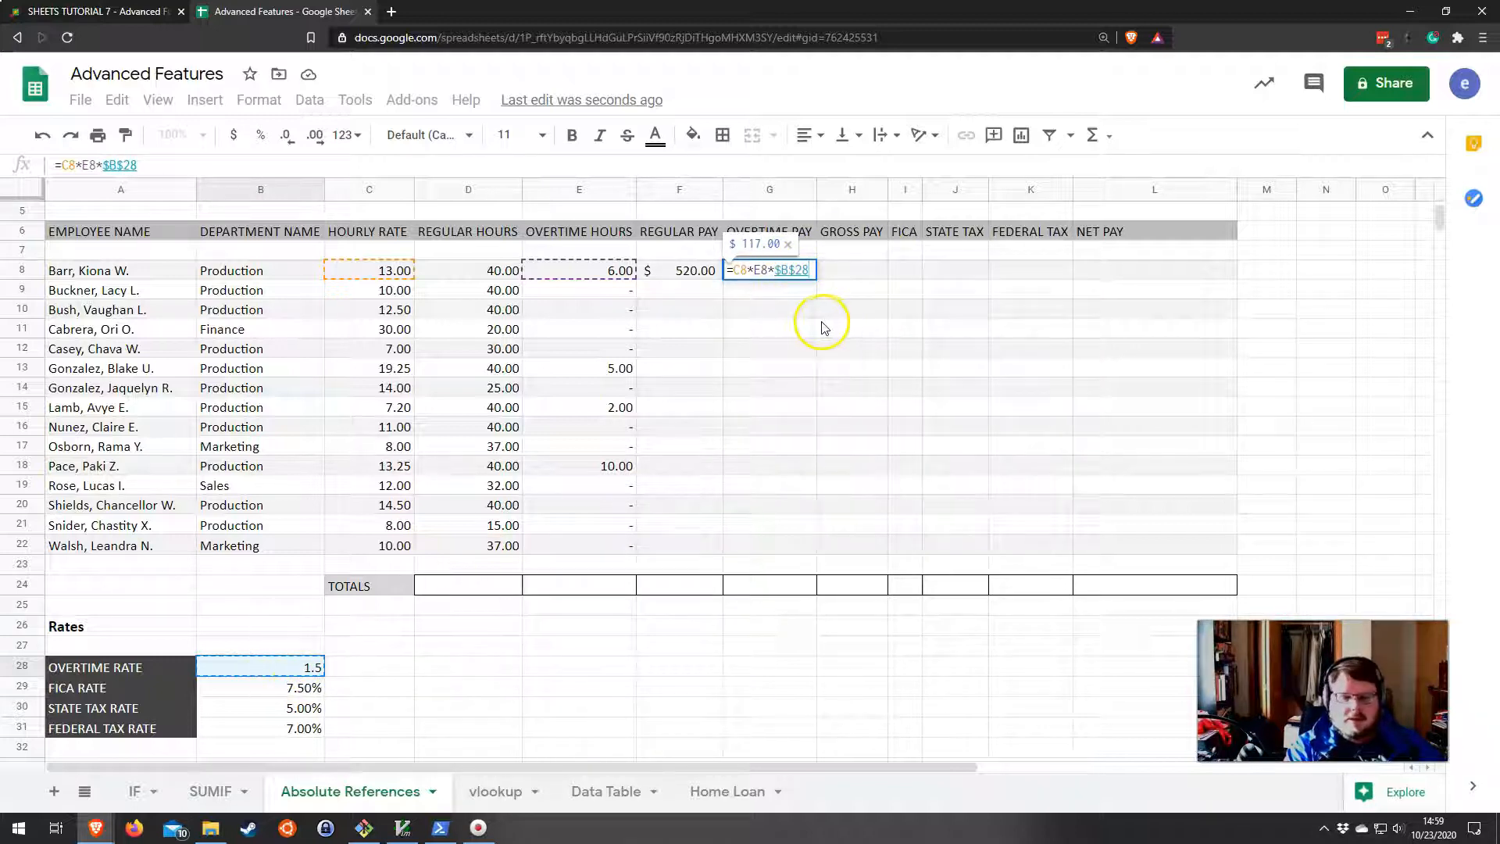
key(Return)
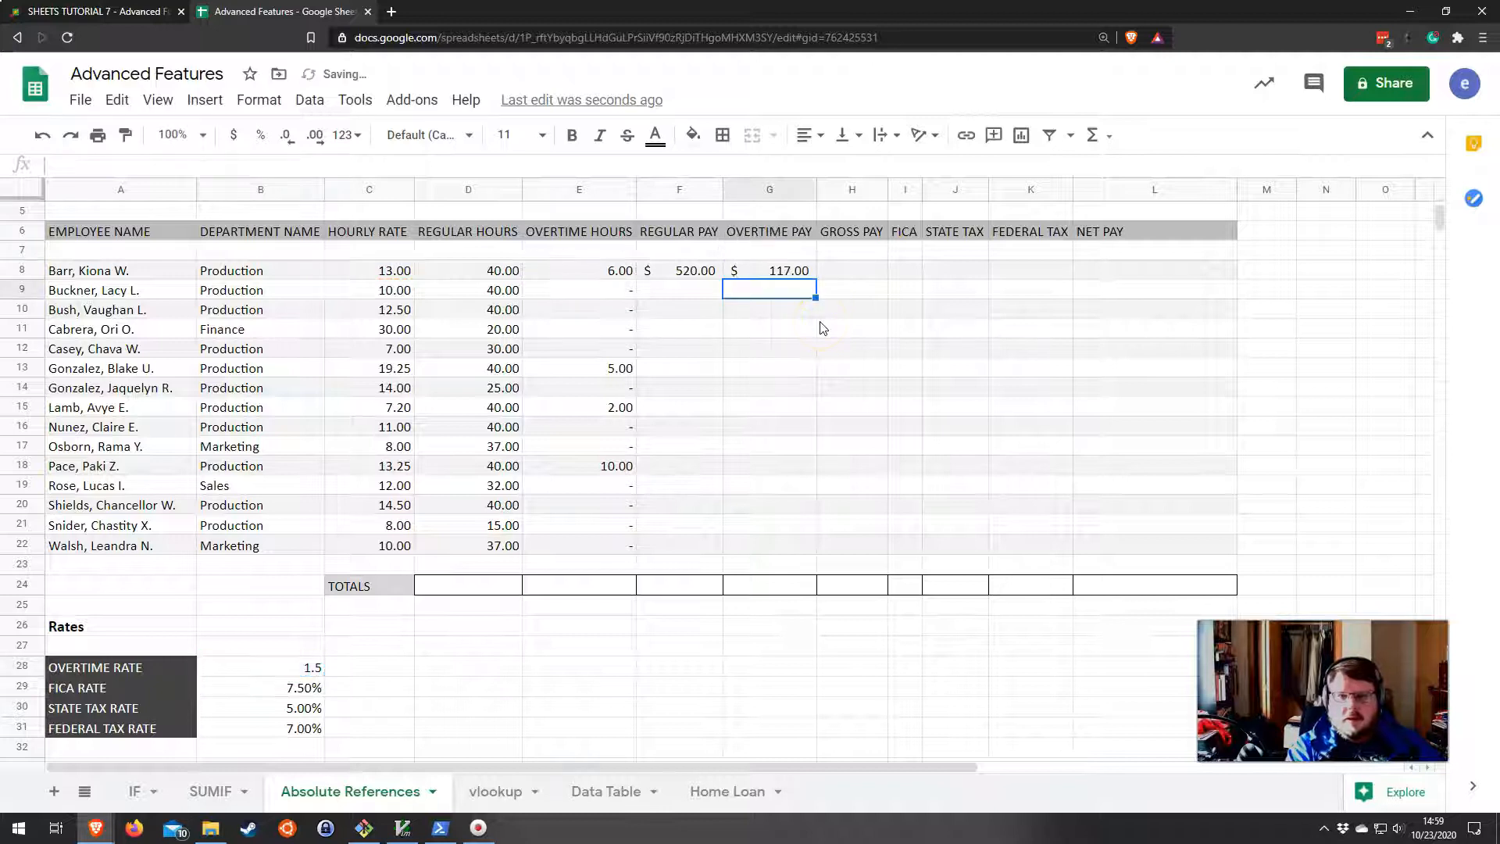
Calculate the first employee's gross pay in H8 as regular pay F8 plus overtime pay G8.
click(829, 272)
text(=)
click(697, 272)
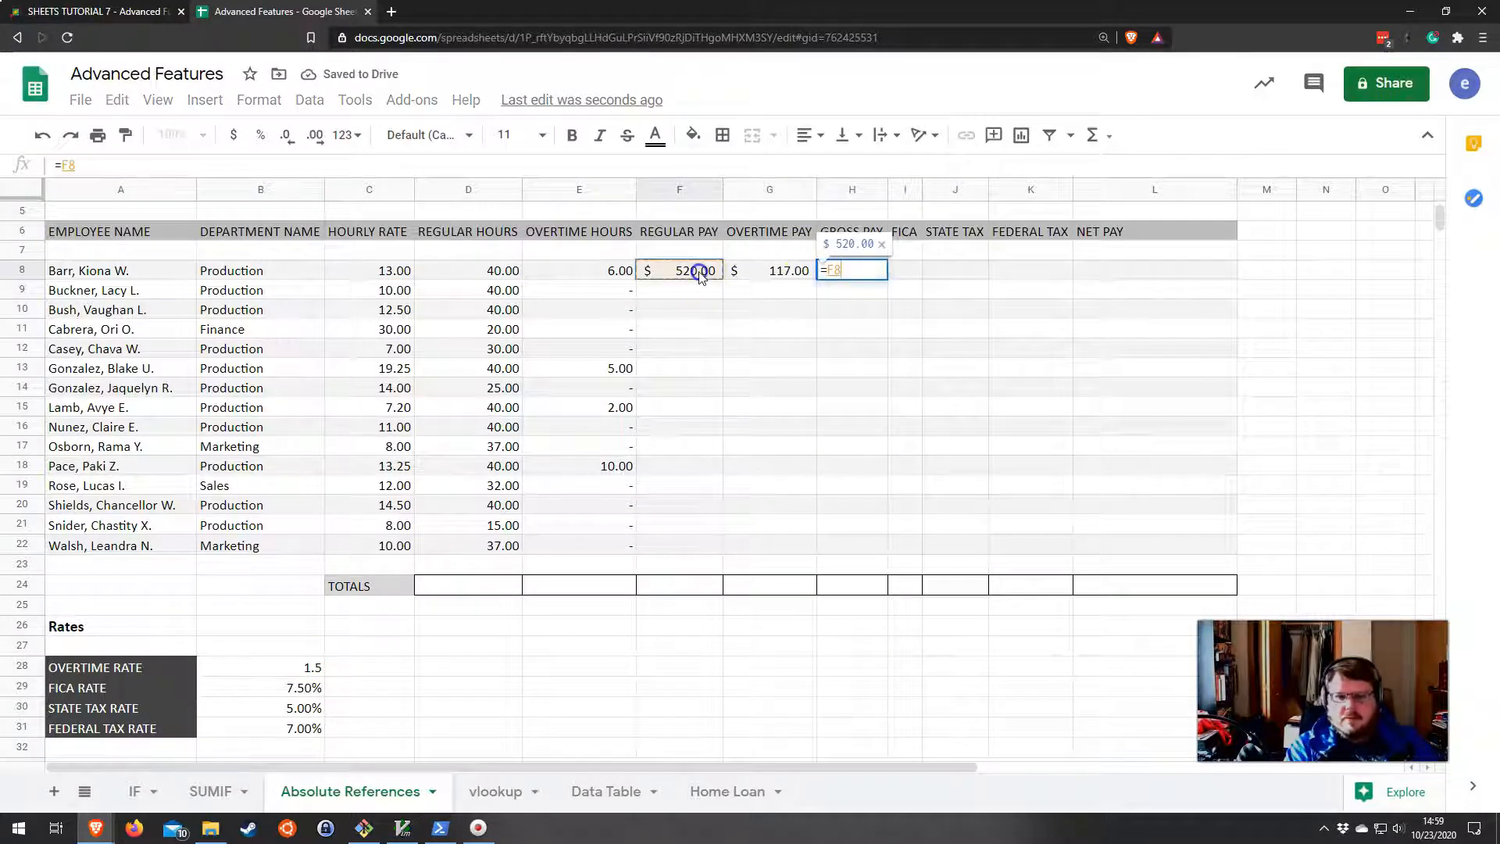
text(+)
click(777, 273)
key(Return)
Compare the FICA, State Tax and Federal Tax column headings with their matching entries in the Rates table.
click(908, 272)
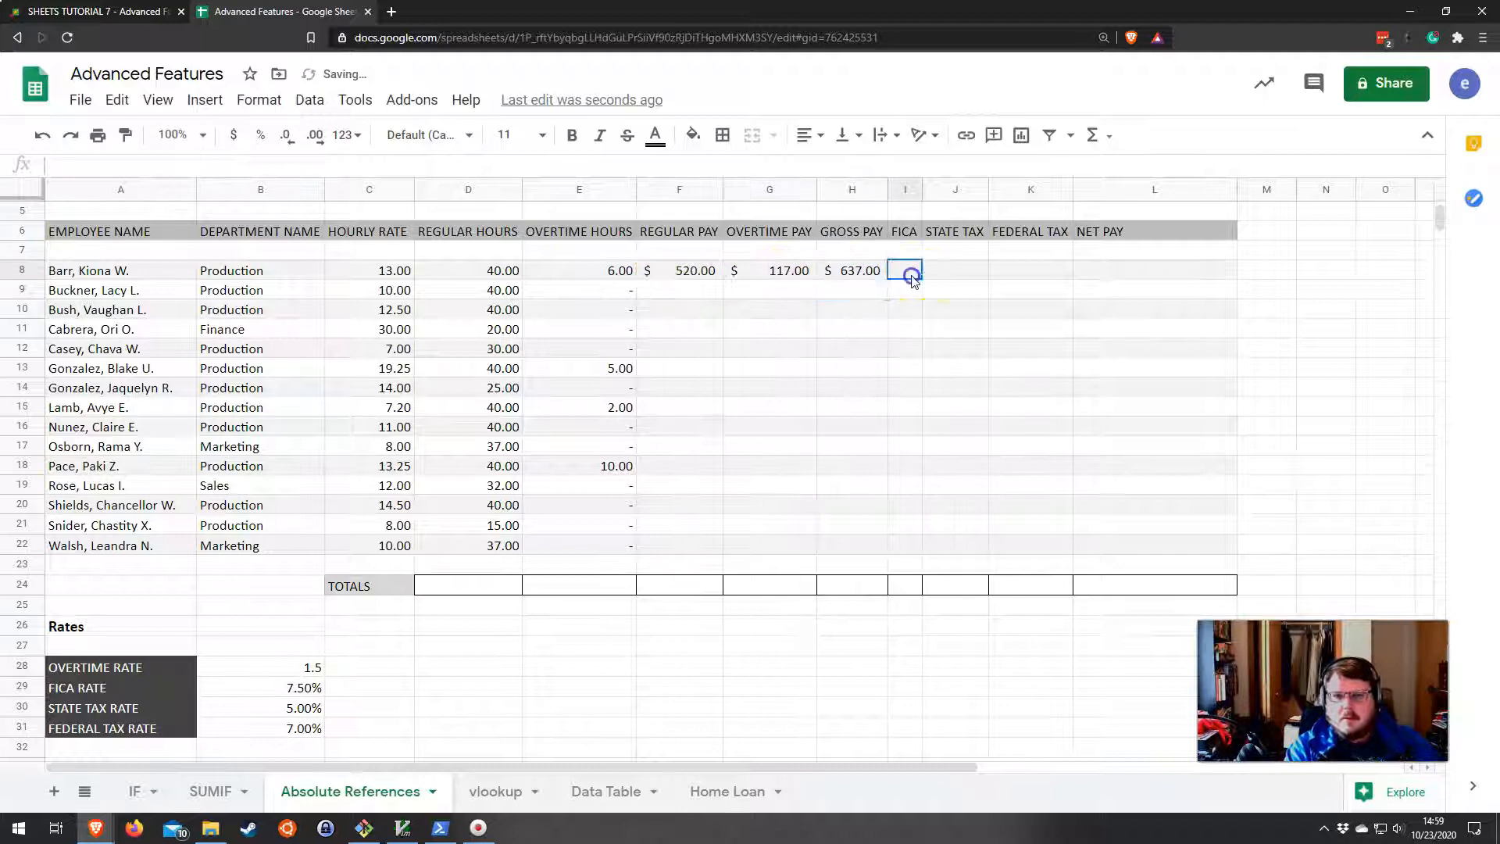
drag(912, 234, 1011, 239)
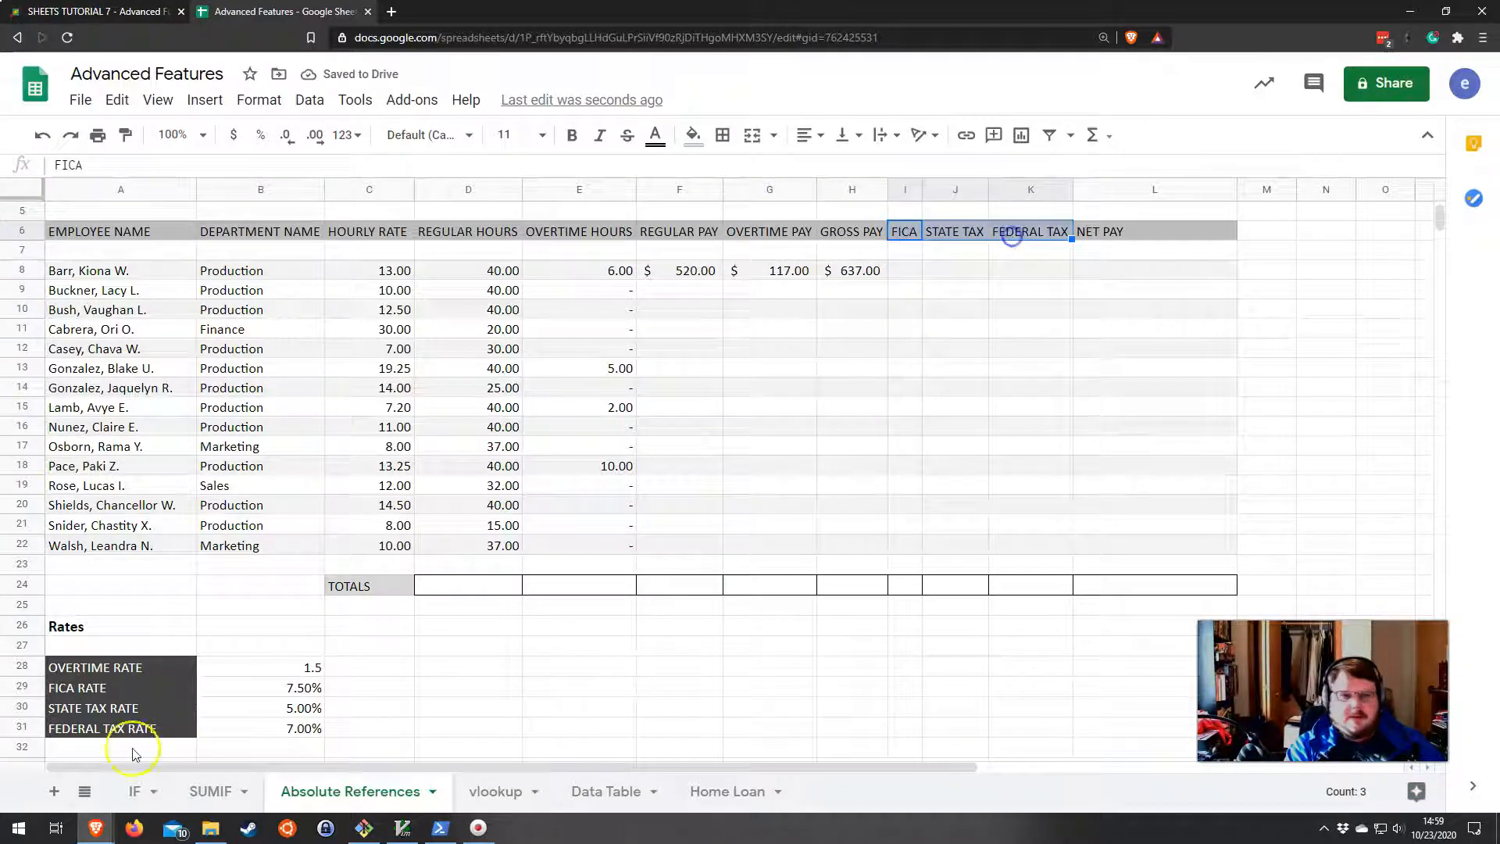
click(129, 686)
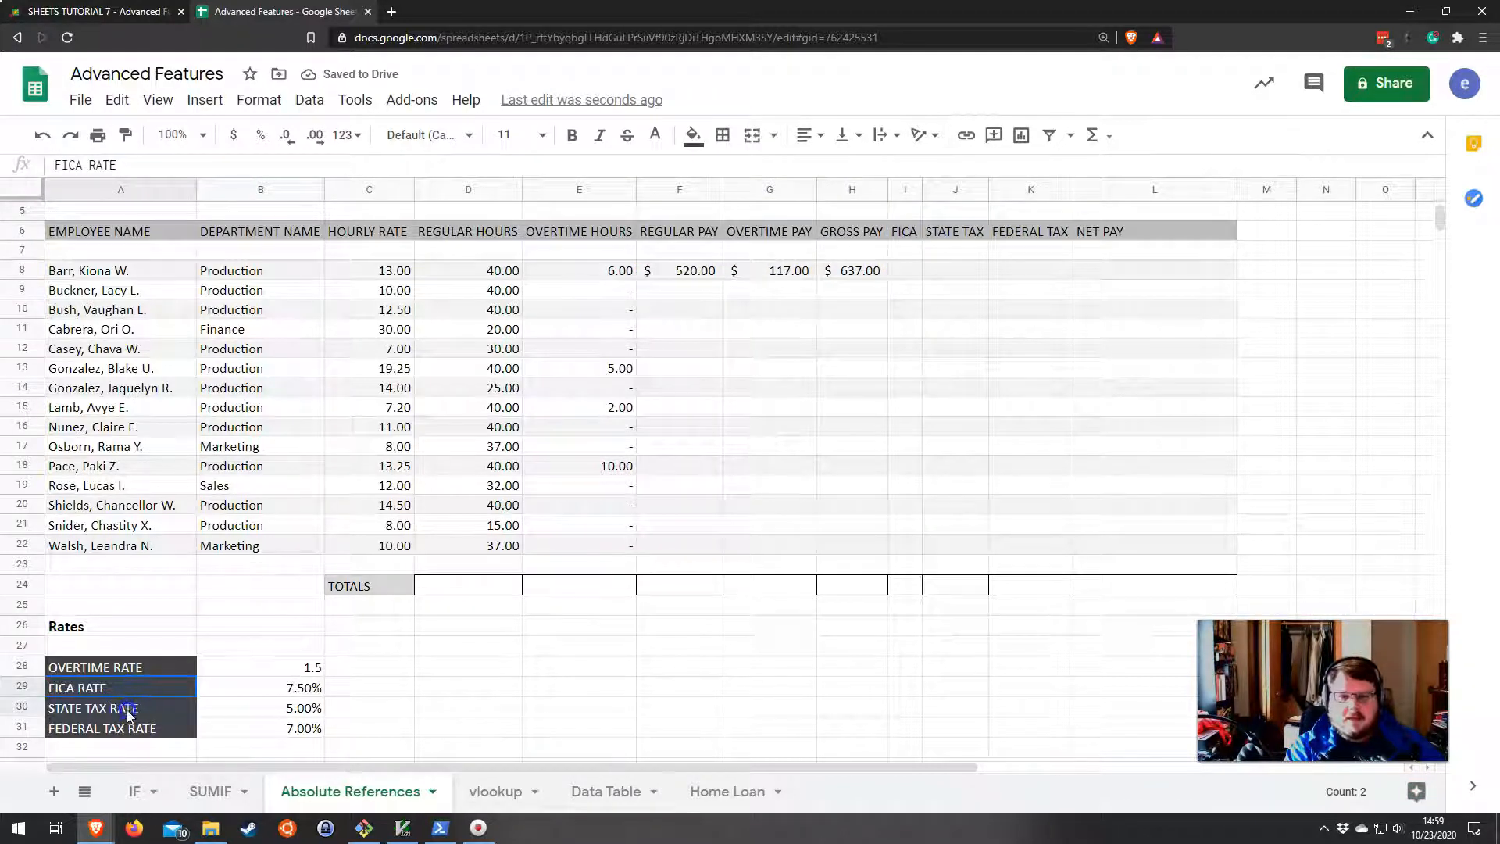
drag(269, 709, 268, 728)
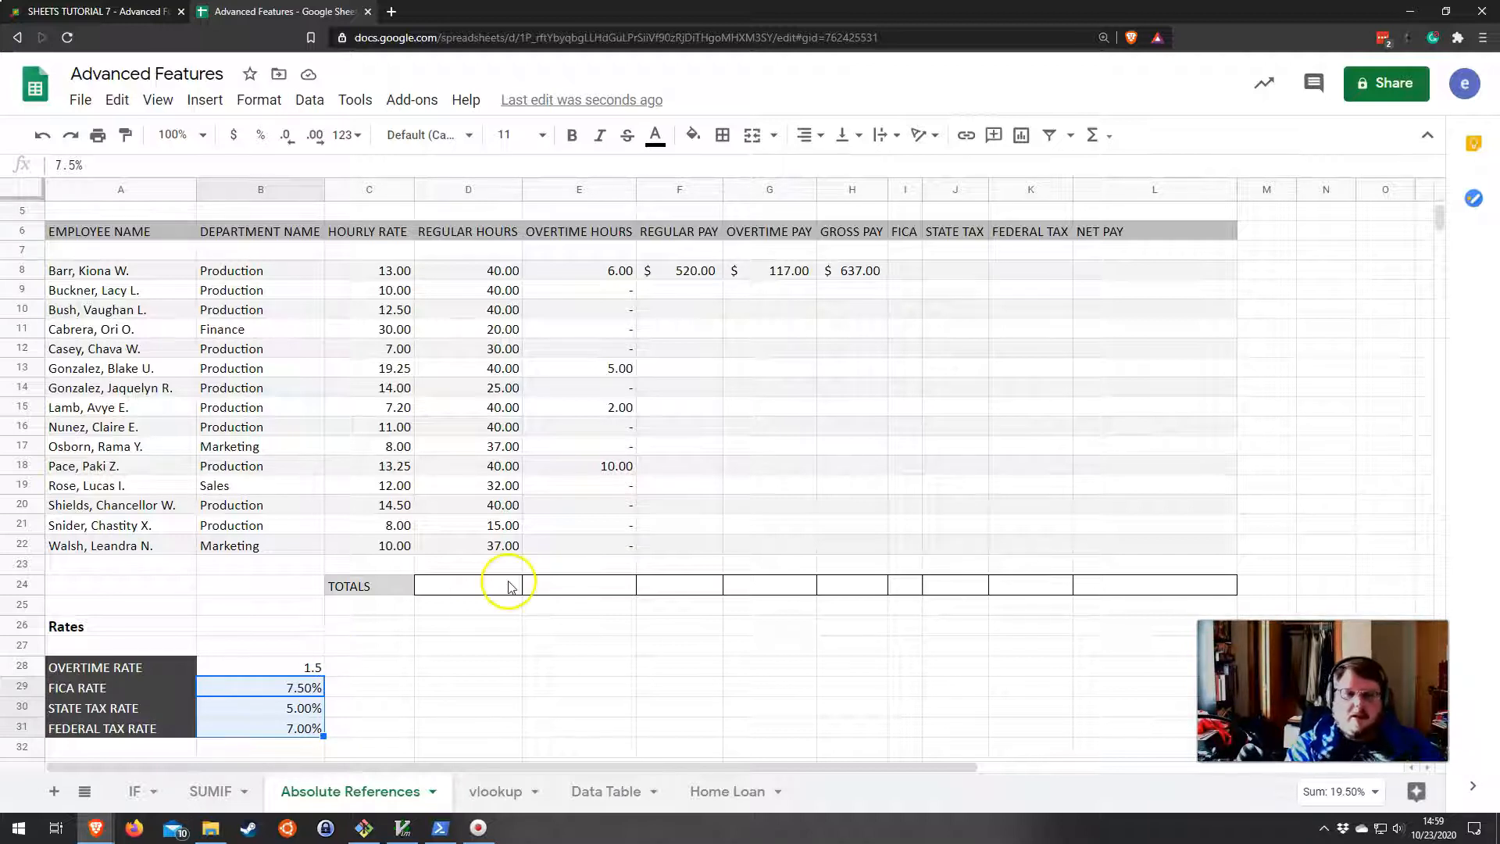
click(910, 270)
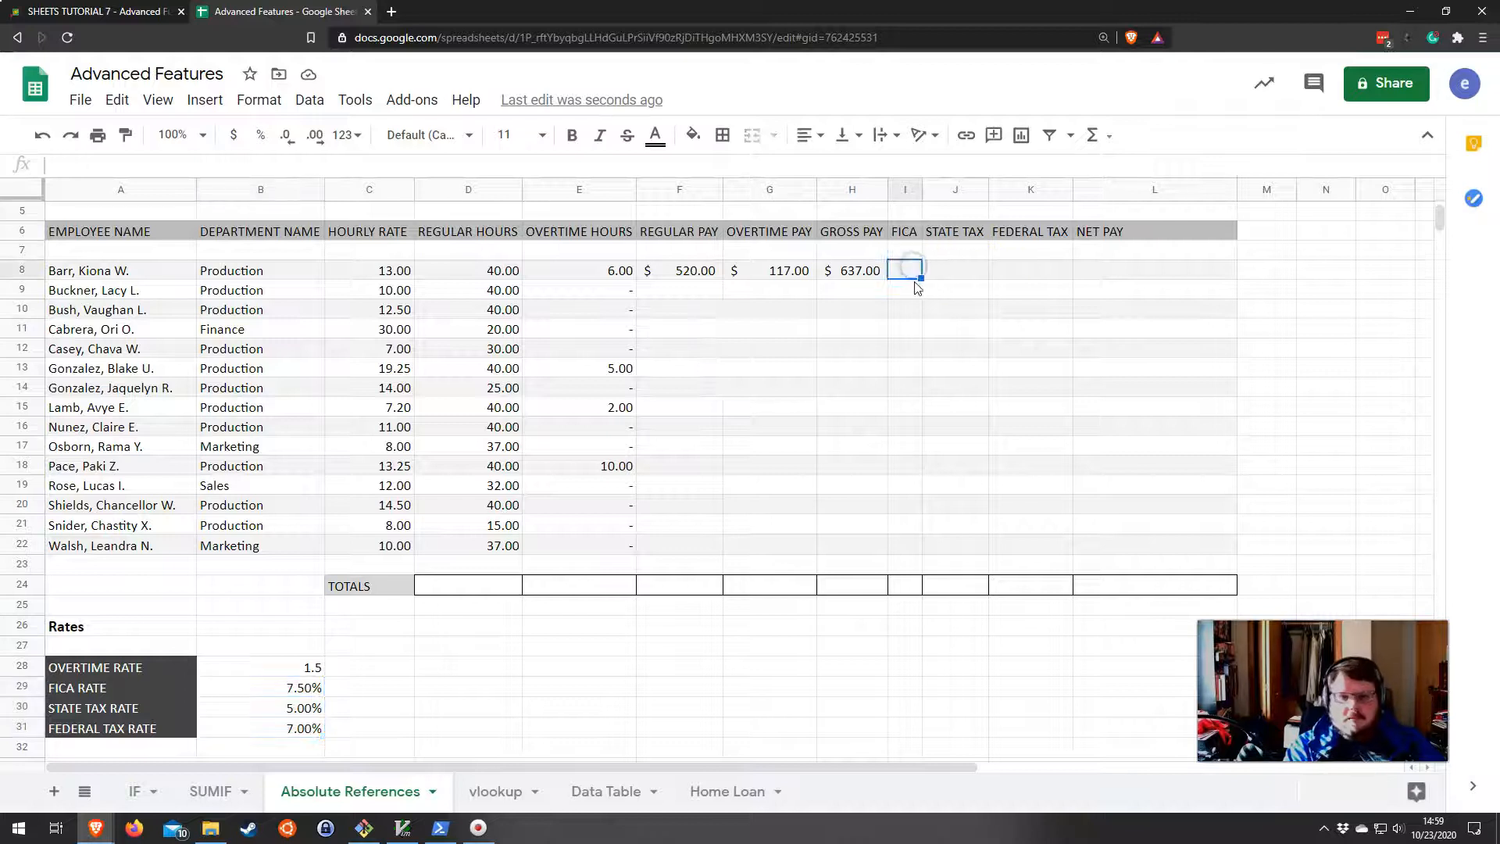
text(=)
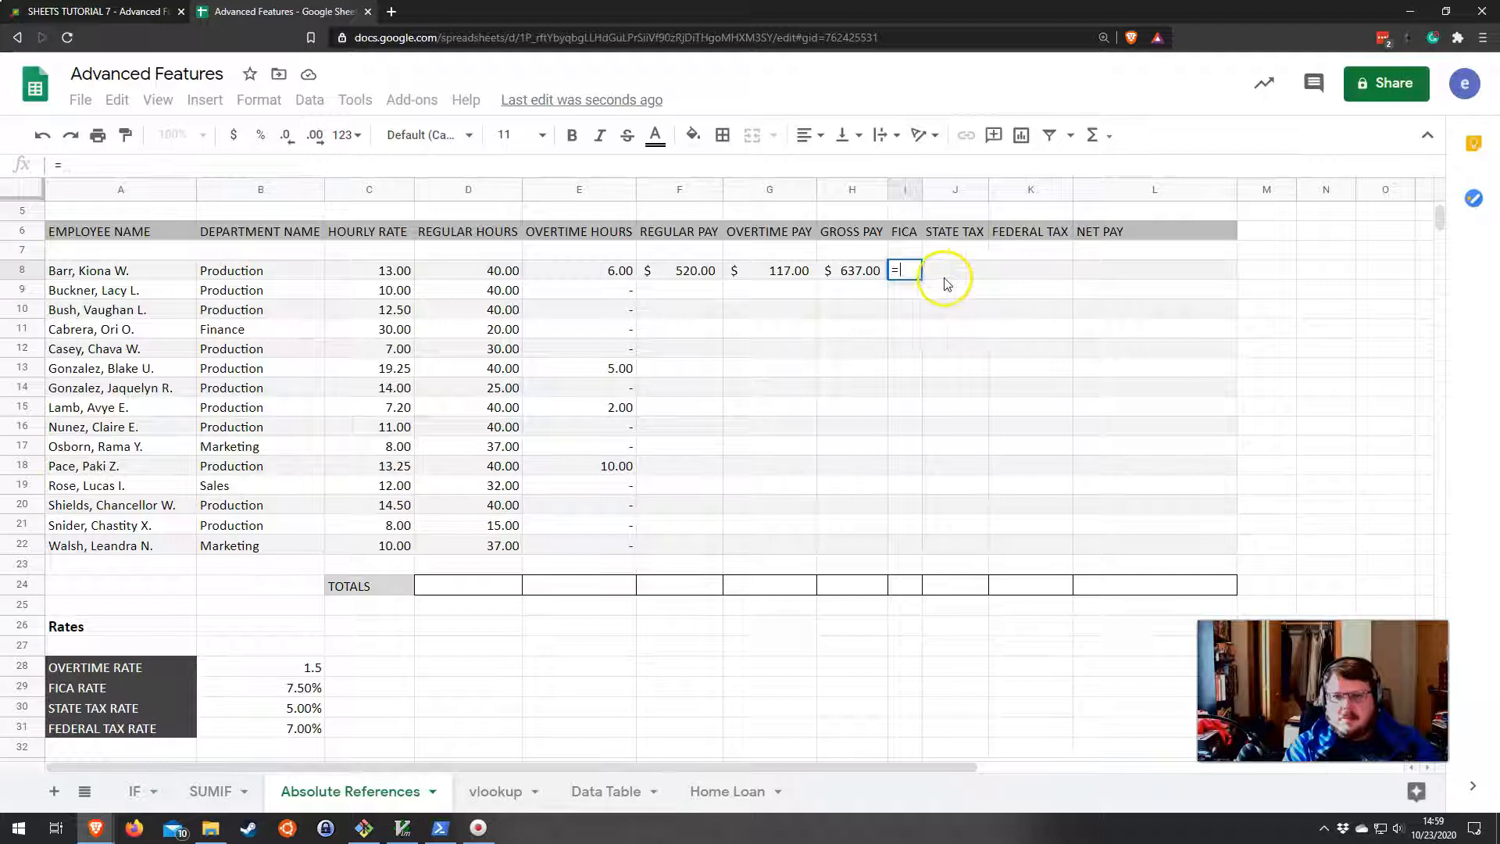
key(Escape)
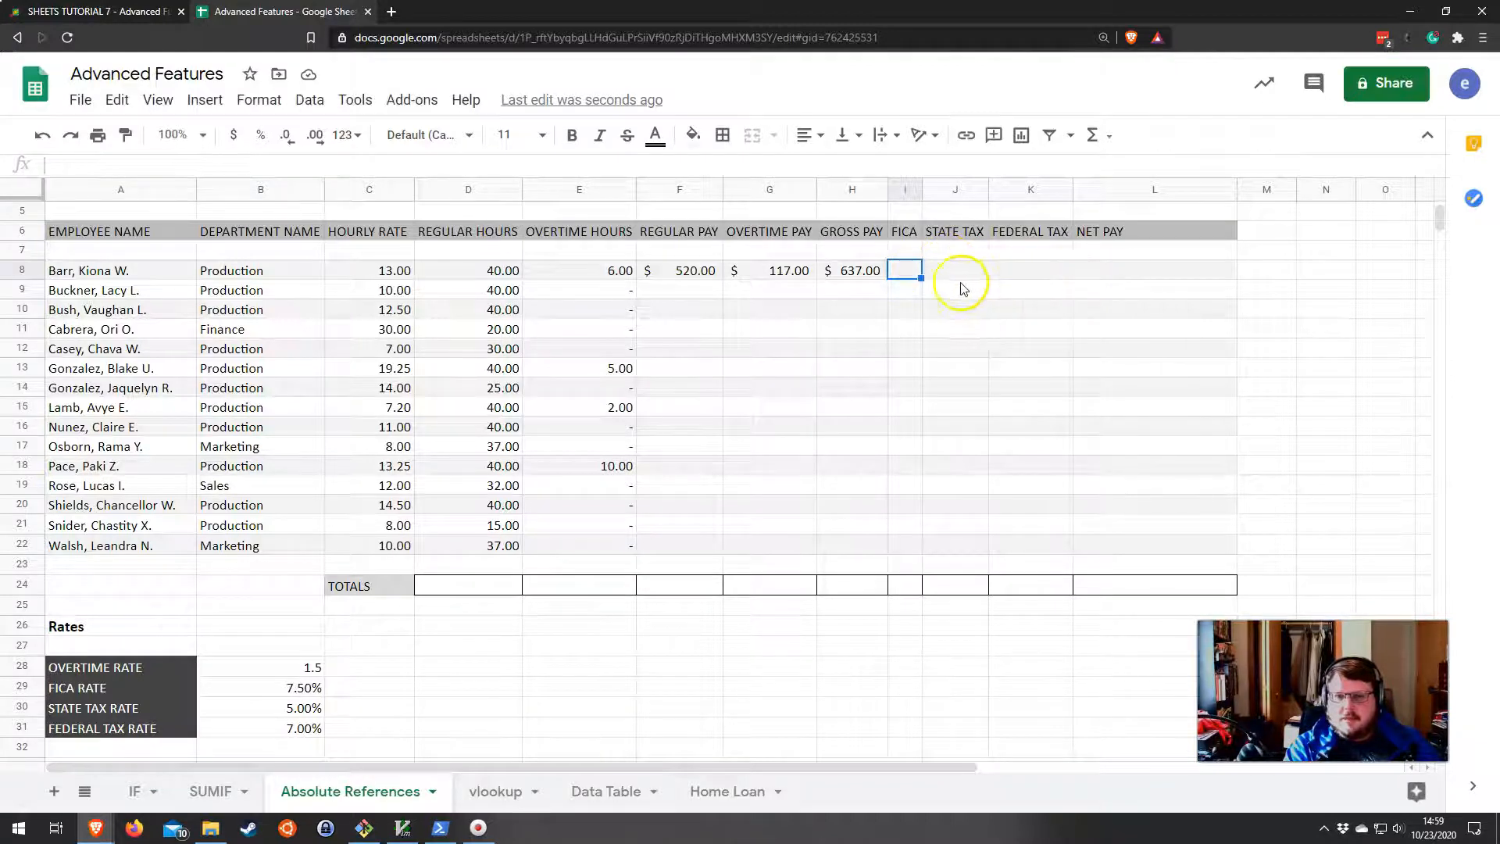
Calculate the first employee's FICA in I8 by multiplying gross pay H8 by the FICA rate as the absolute reference $B$29.
click(778, 271)
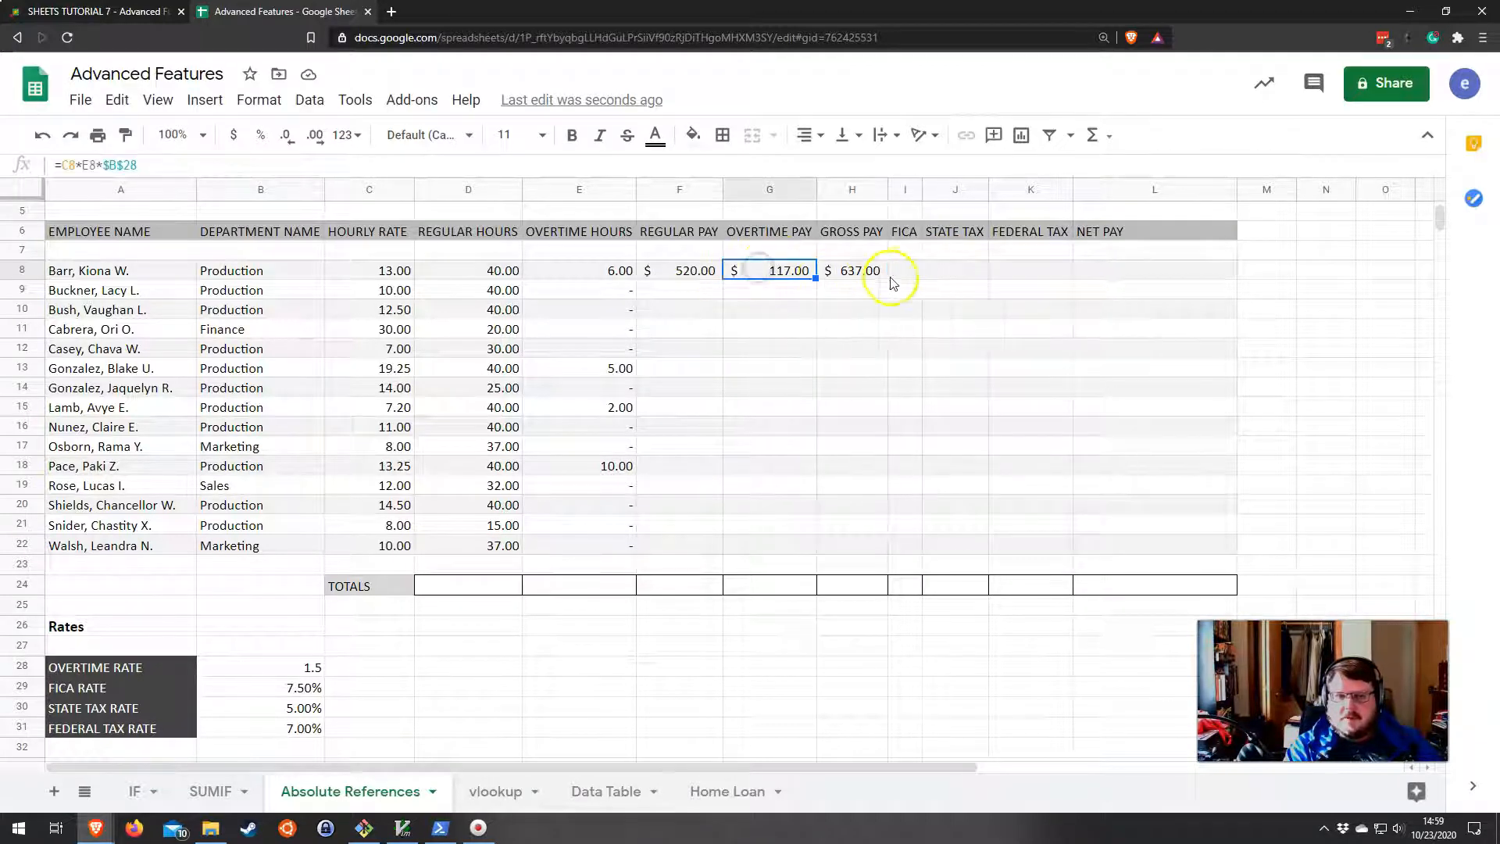
click(923, 275)
mouse_move(922, 275)
mouse_down()
mouse_move(1025, 277)
mouse_move(1008, 275)
mouse_up()
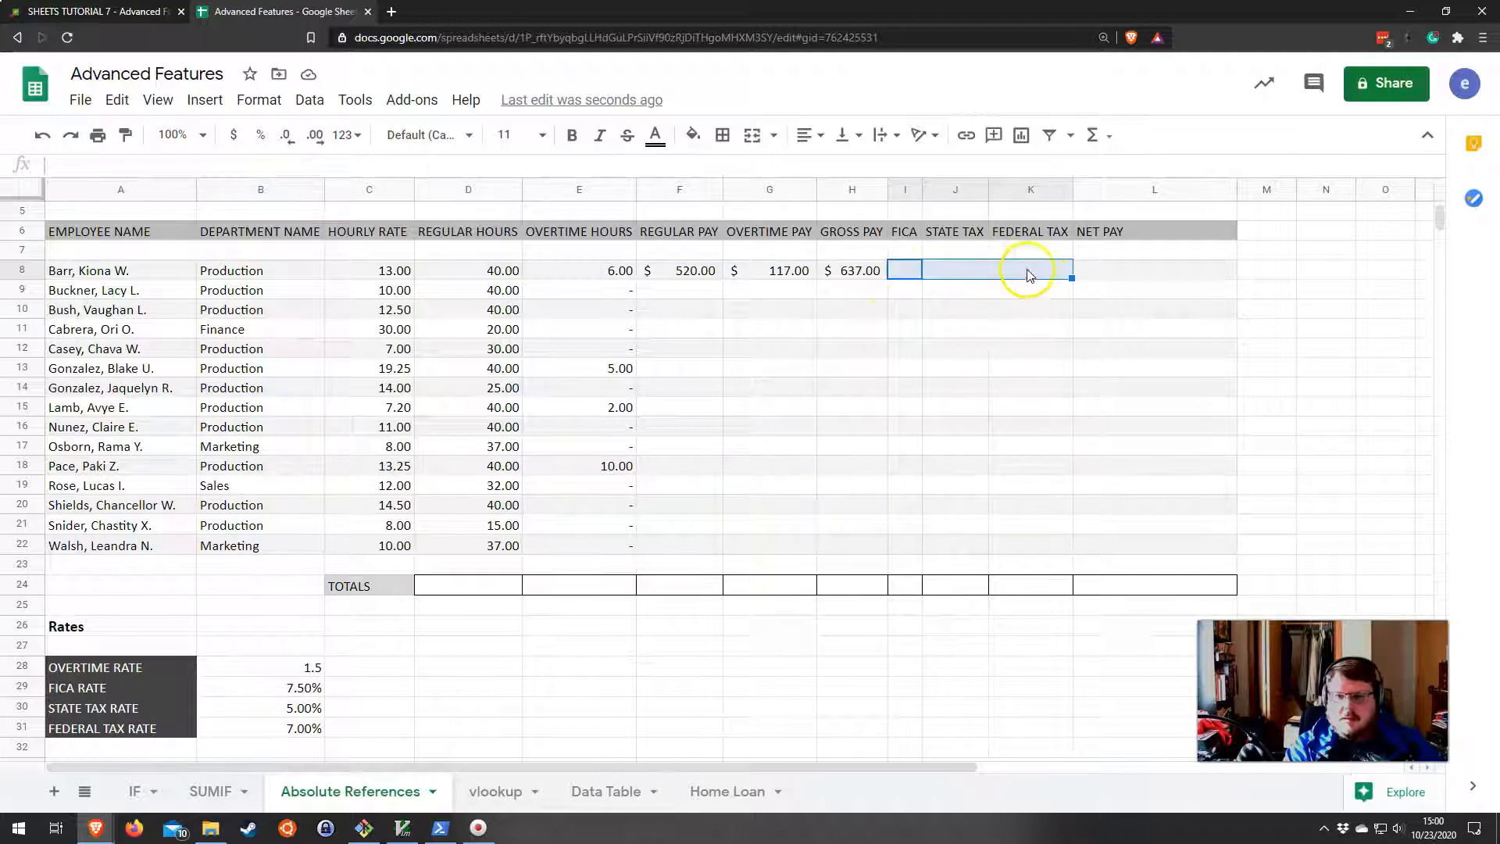
drag(288, 666, 291, 680)
click(292, 686)
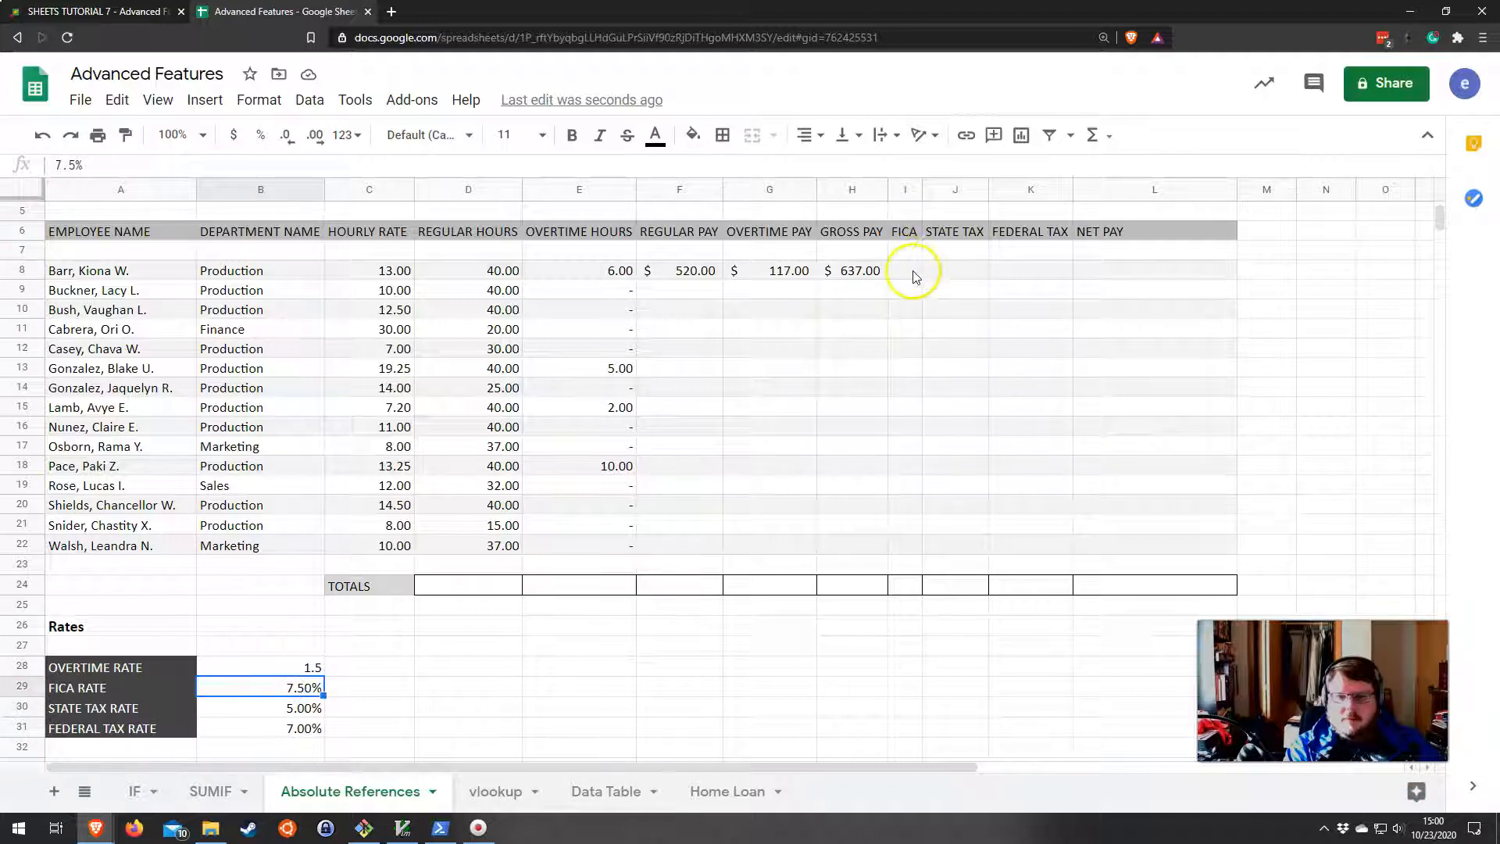
click(914, 273)
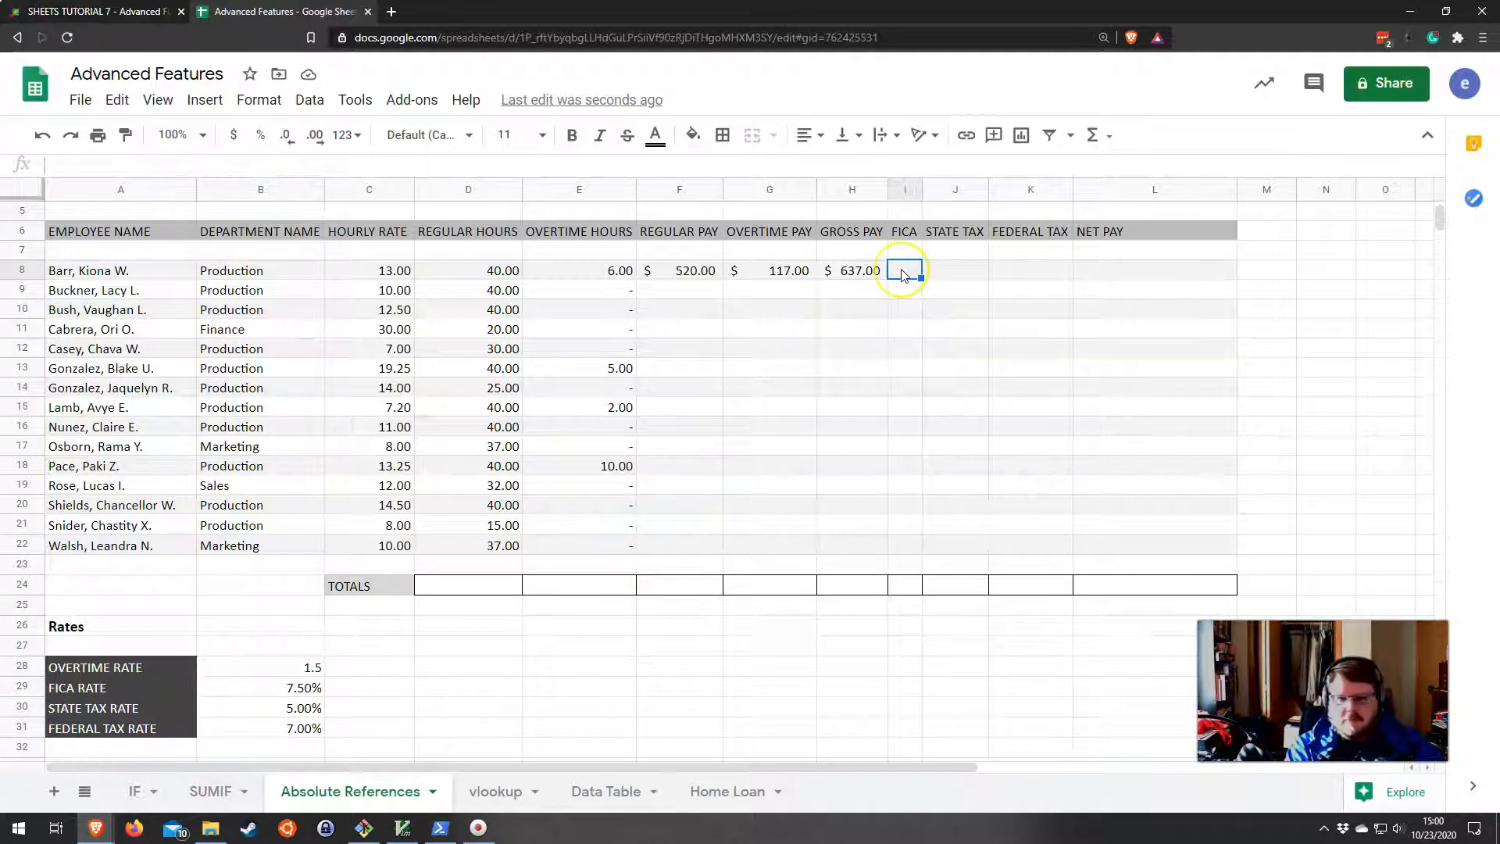
text(=)
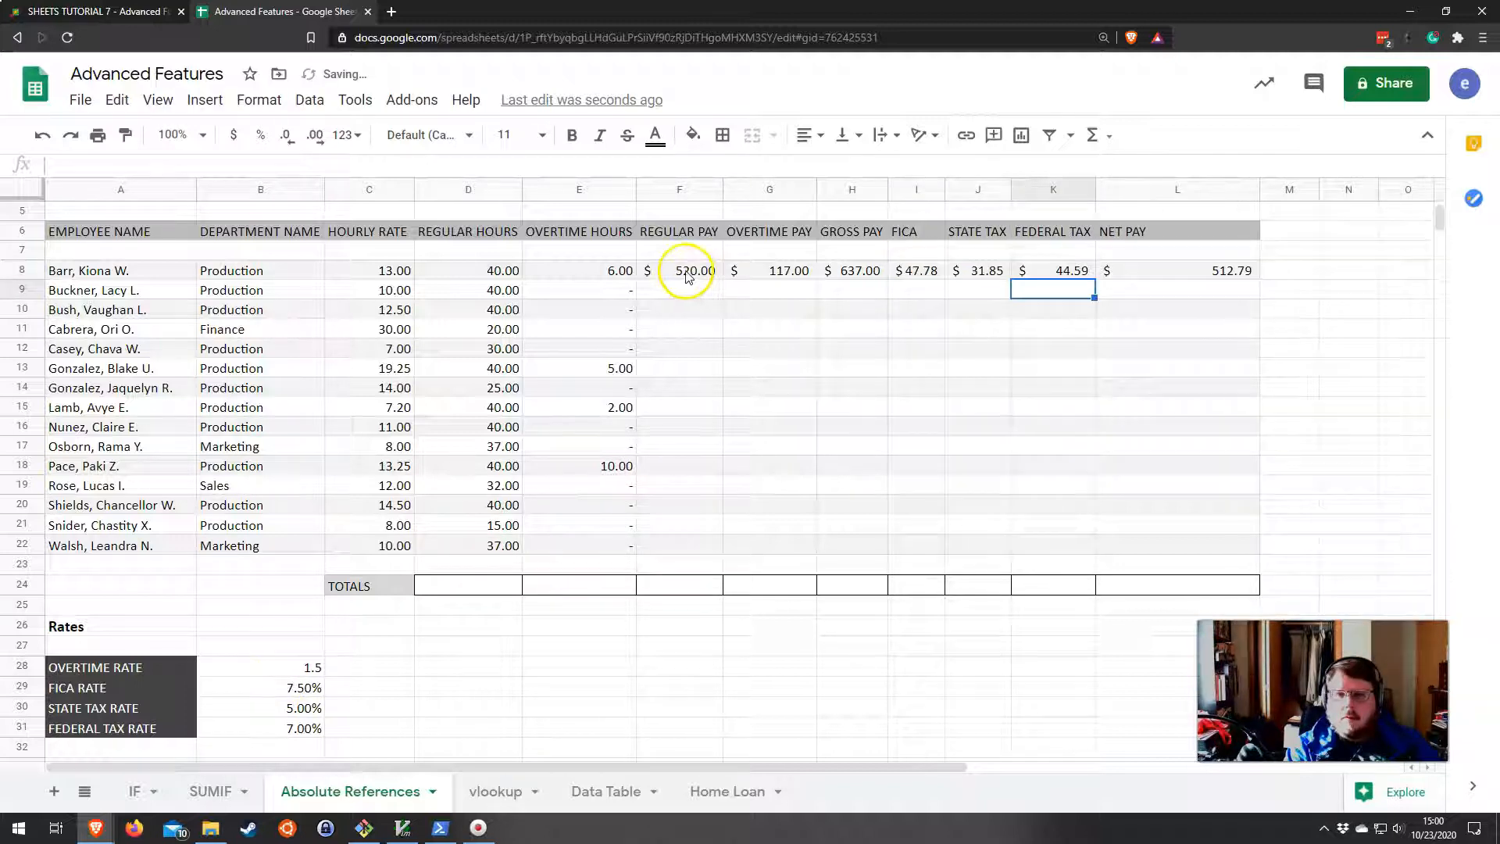
Delete the stray formula =J8*K8 from cell M8, outside the payroll table.
drag(683, 270, 1265, 279)
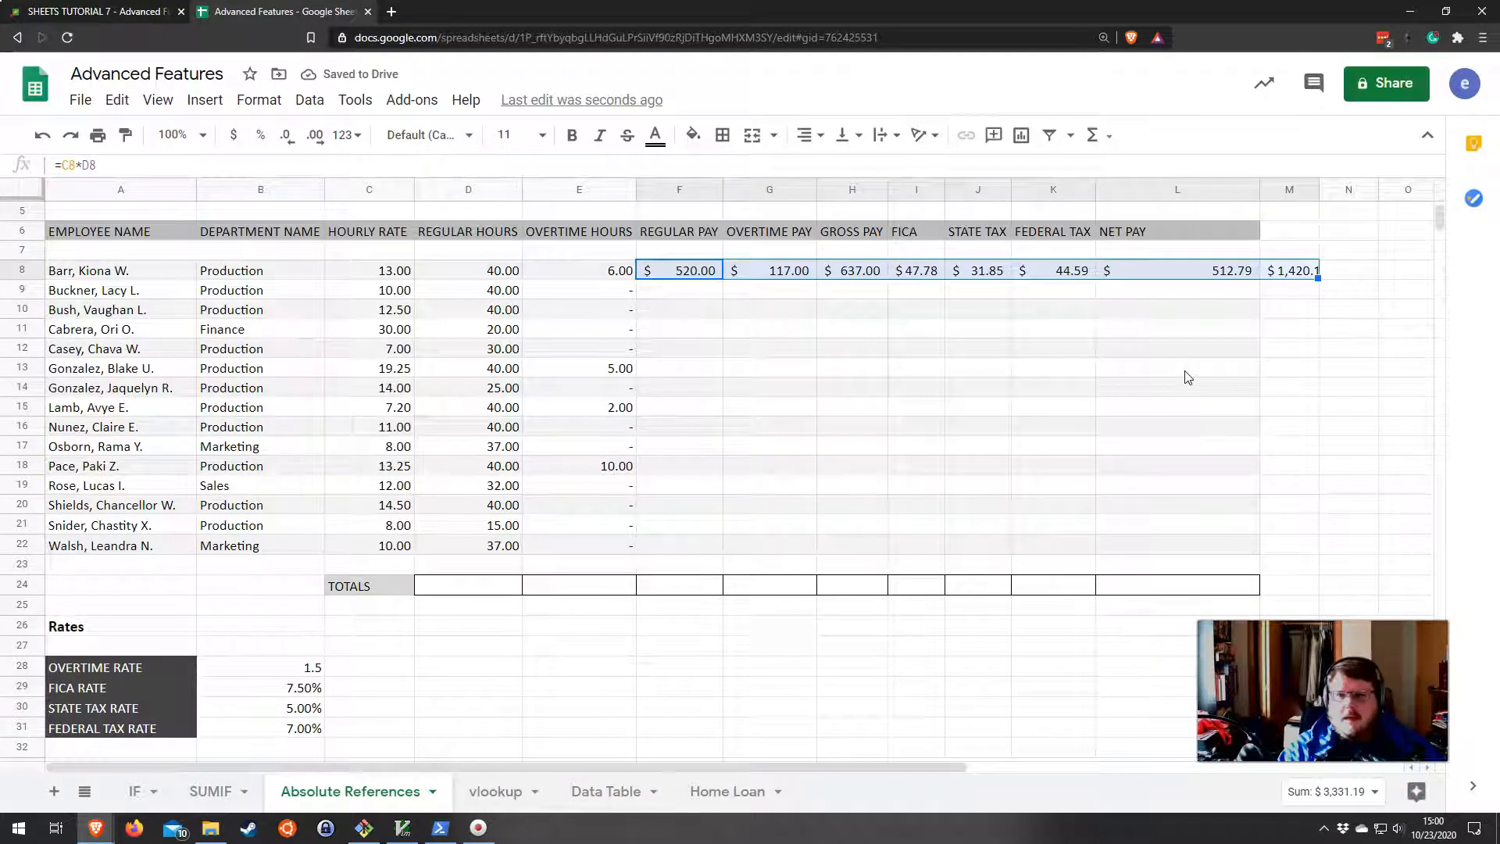
click(1290, 270)
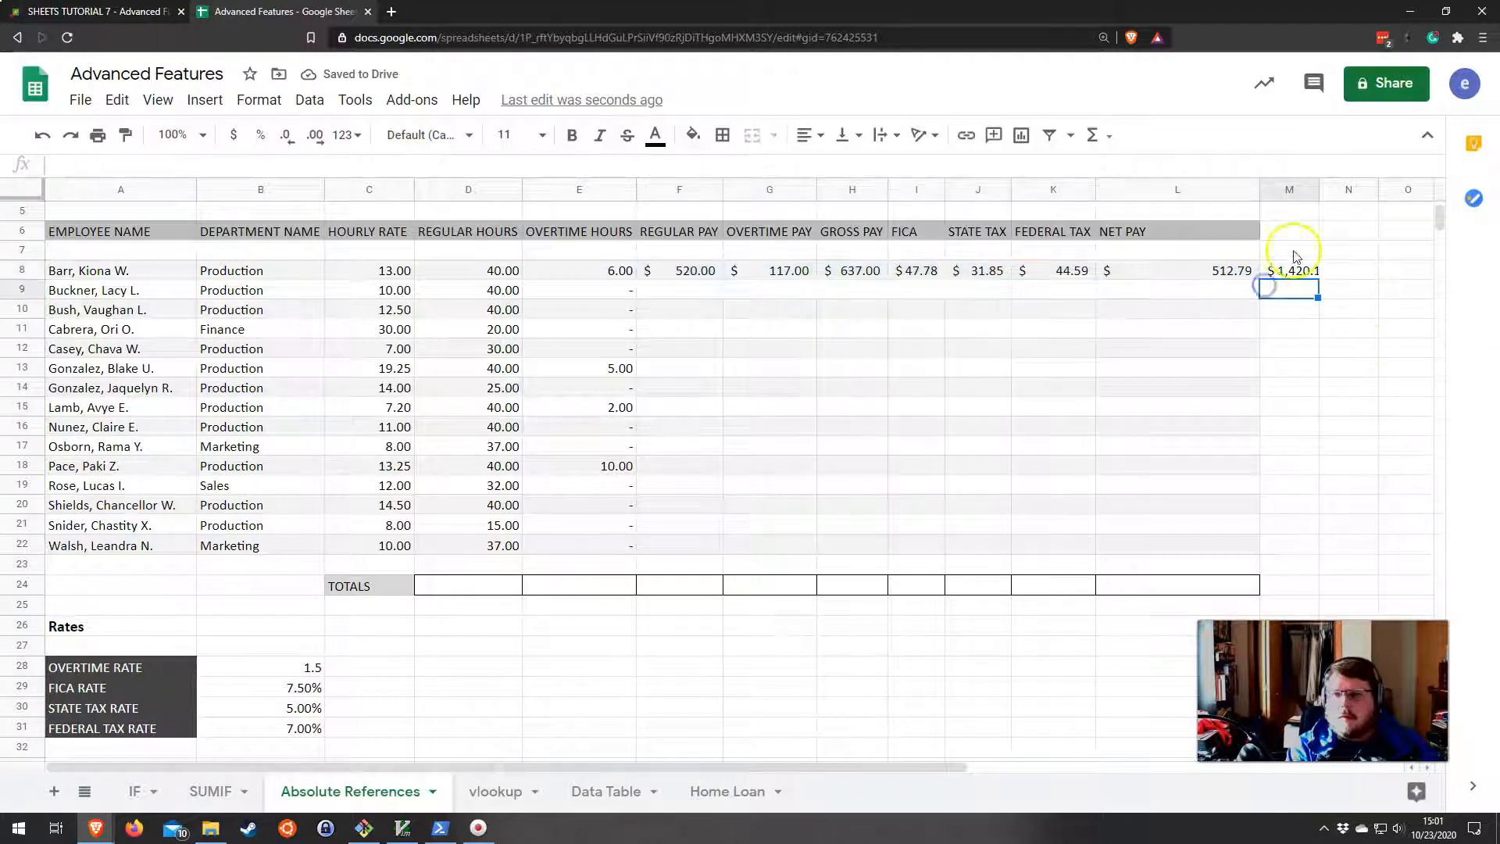
scroll(1295, 276, up, 1)
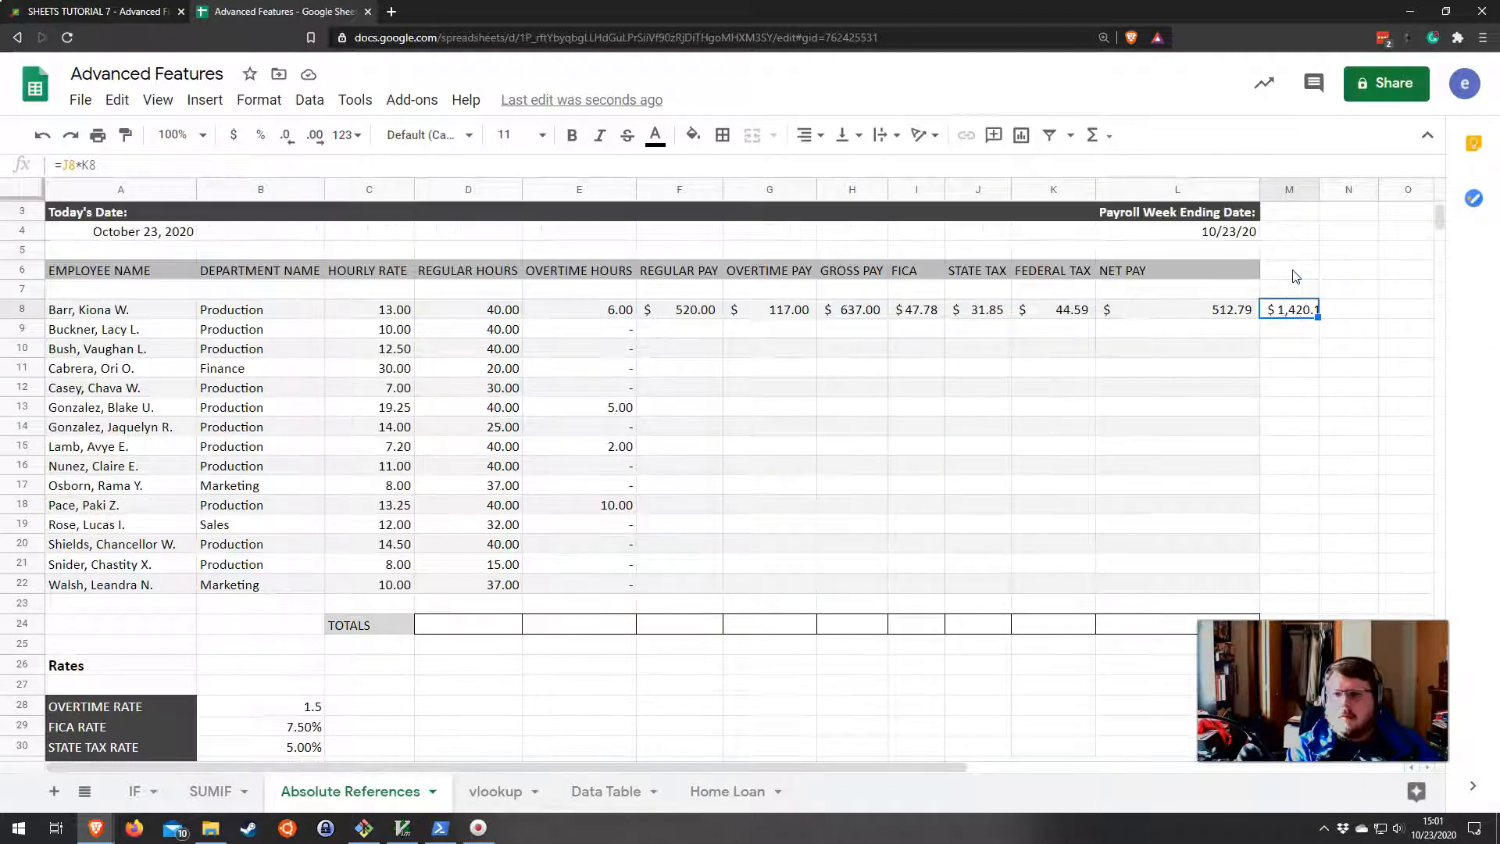
double_click(1286, 311)
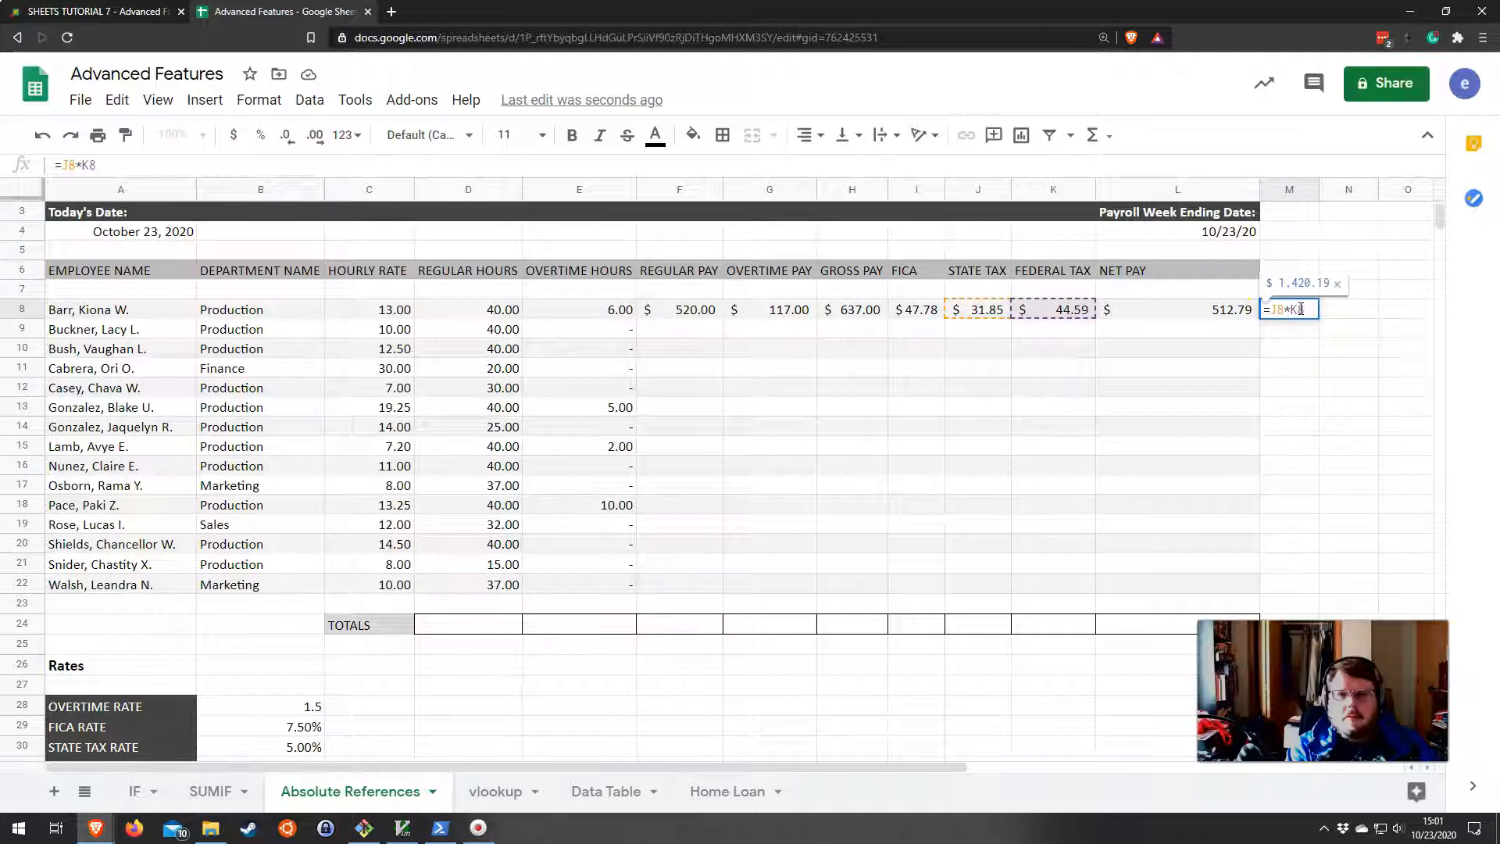
key(Escape)
key(Delete)
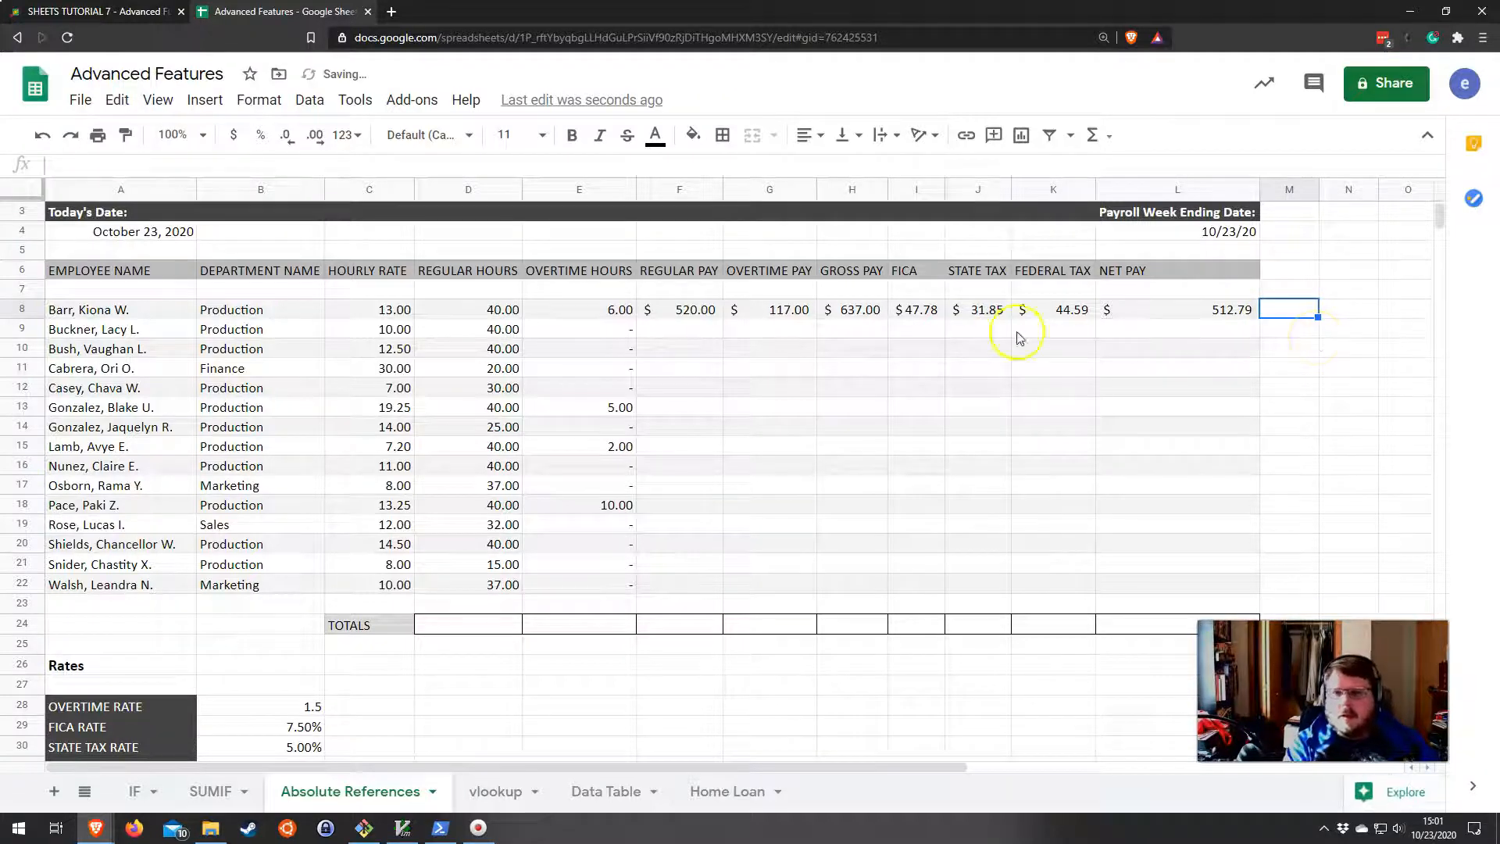
Examine the first employee's pay and tax calculations in row 8, including the net pay formula in L8.
drag(1018, 332, 1008, 331)
drag(671, 311, 1151, 307)
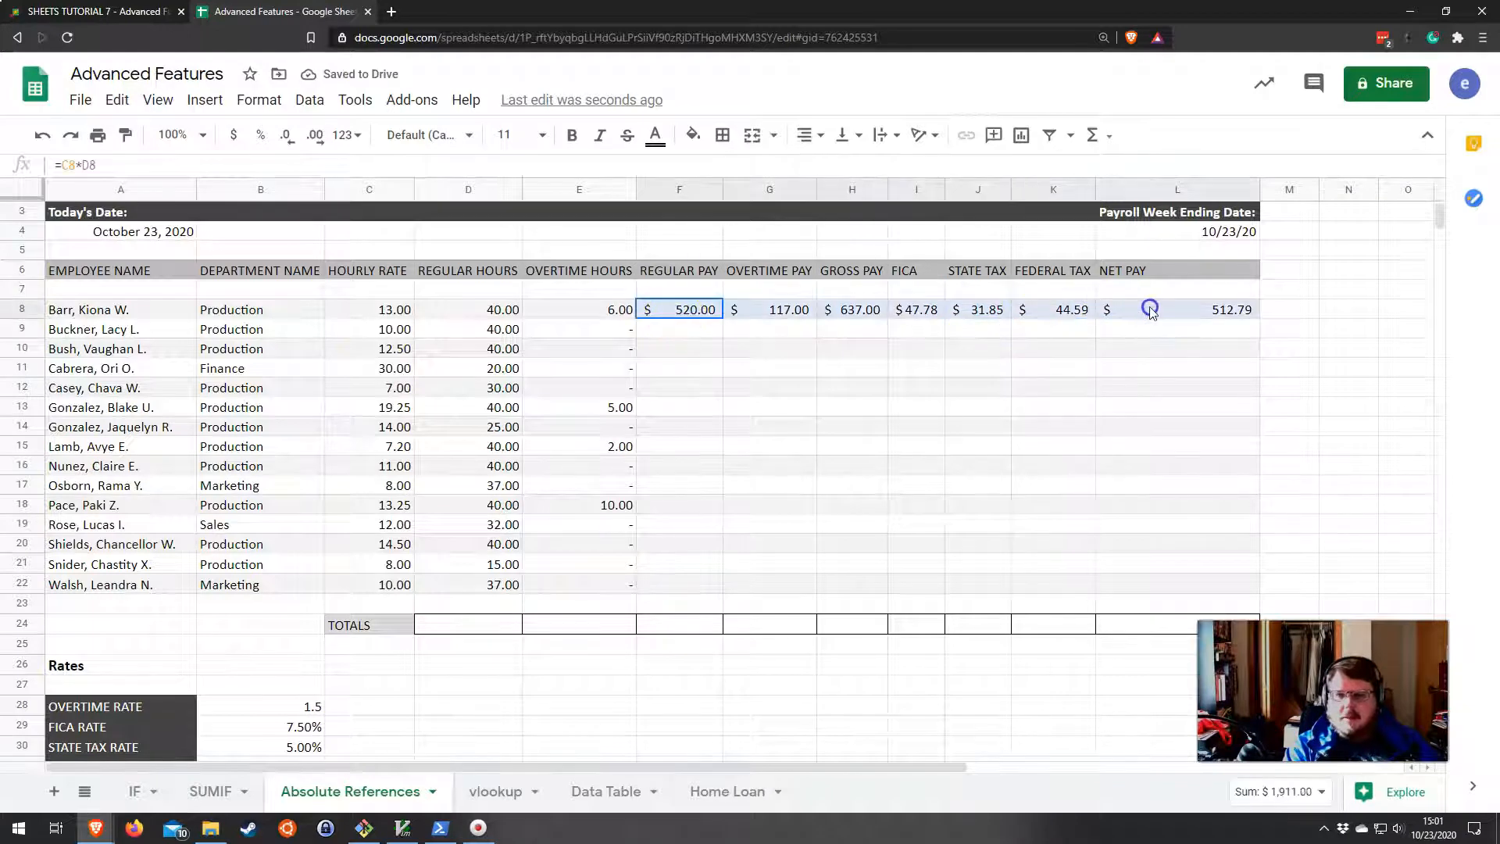
drag(916, 311, 1075, 327)
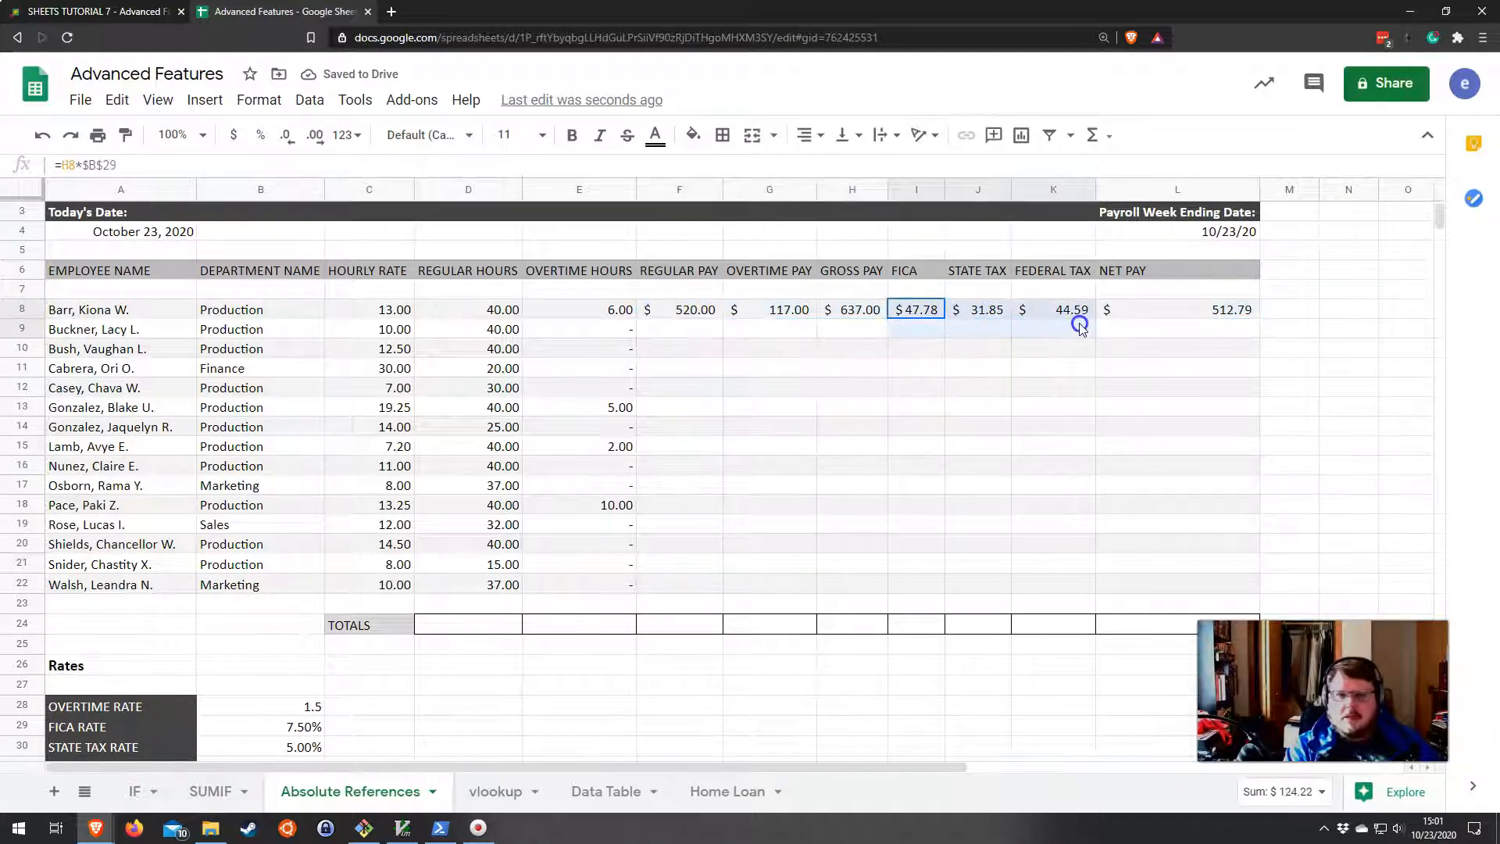
click(1039, 385)
drag(686, 311, 1169, 306)
click(1182, 309)
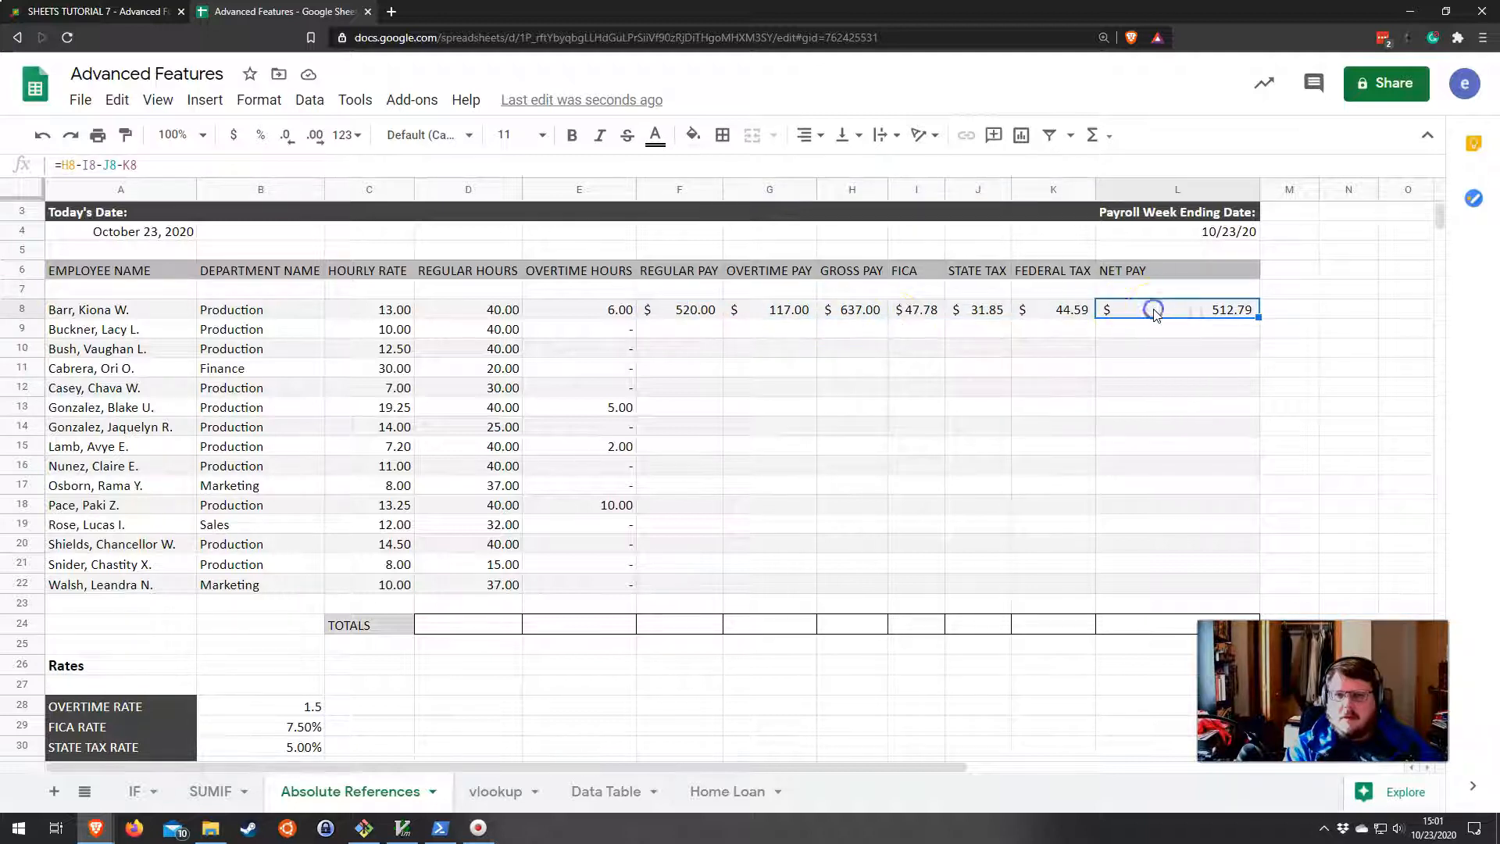
double_click(1155, 311)
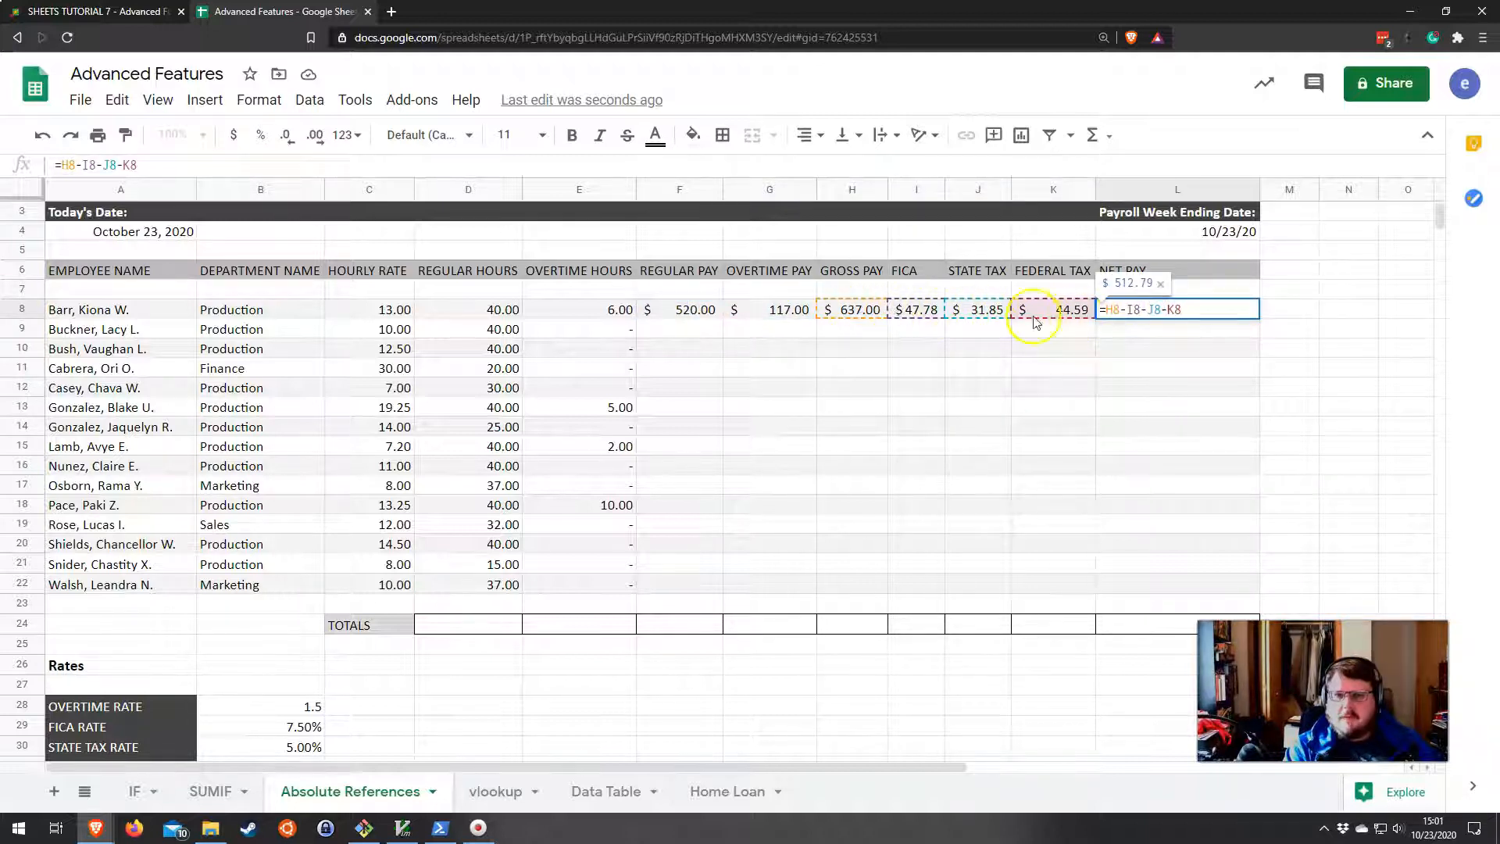
key(Escape)
Fill the first employee's formulas in F8:L8 down through row 22 for all the other employees.
drag(678, 309, 1263, 581)
scroll(1299, 425, down, 2)
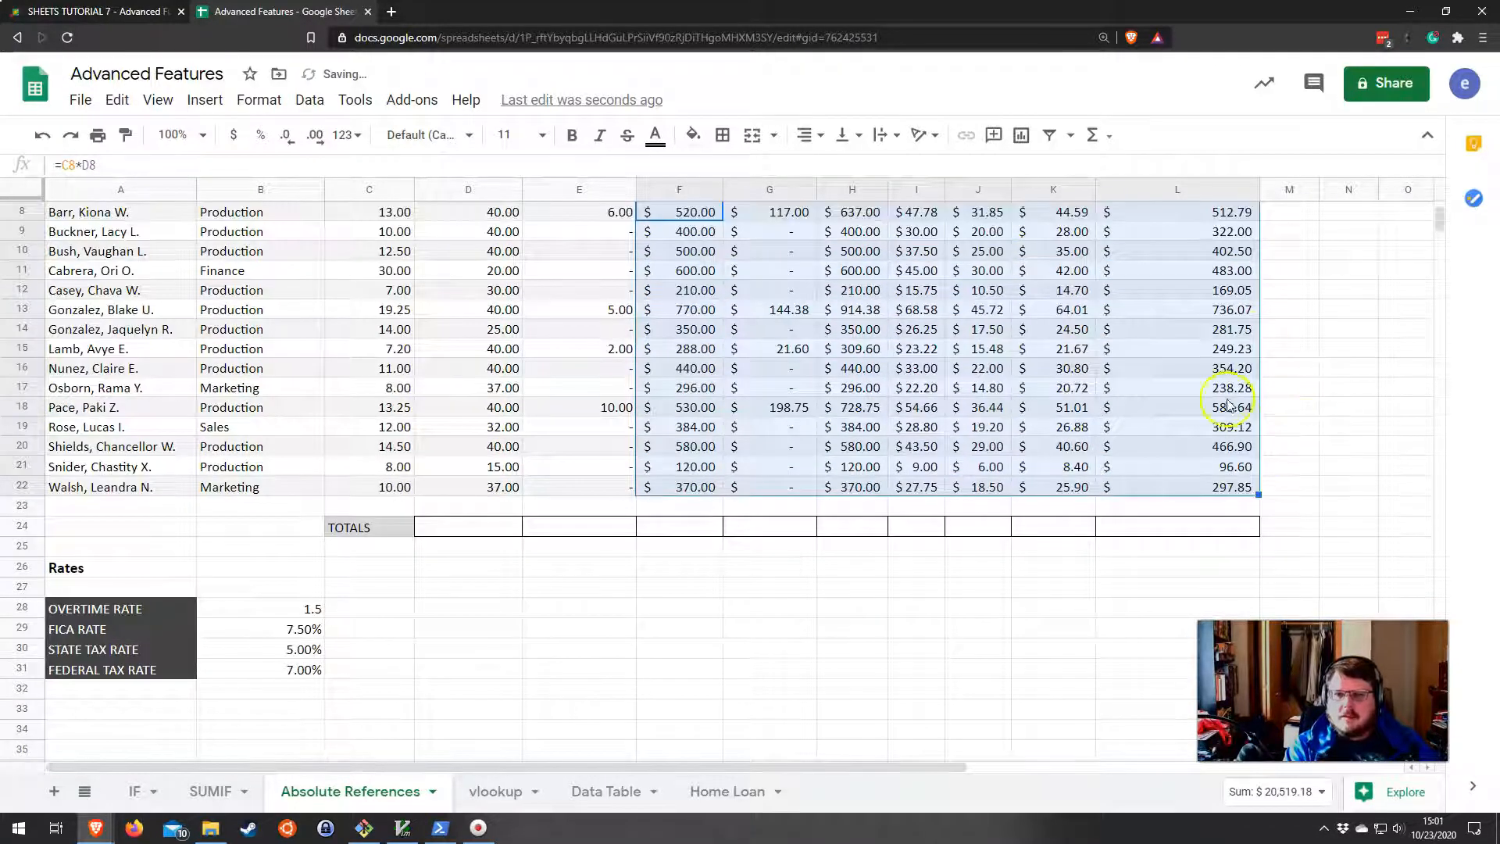
Total the regular hours in D24 with a SUM of D8:D23.
click(477, 529)
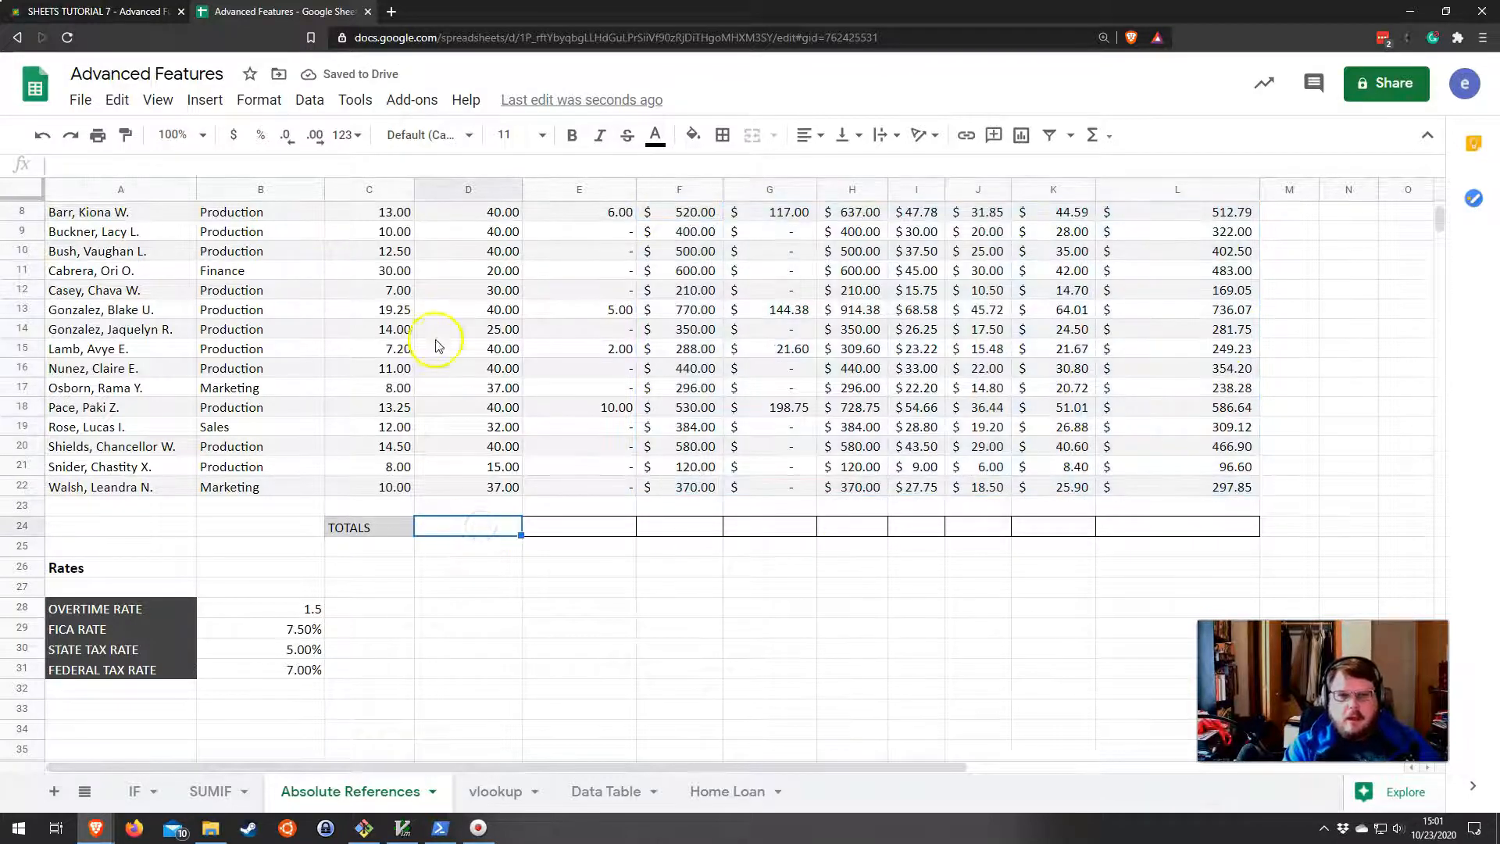
scroll(438, 346, up, 1)
drag(469, 251, 486, 547)
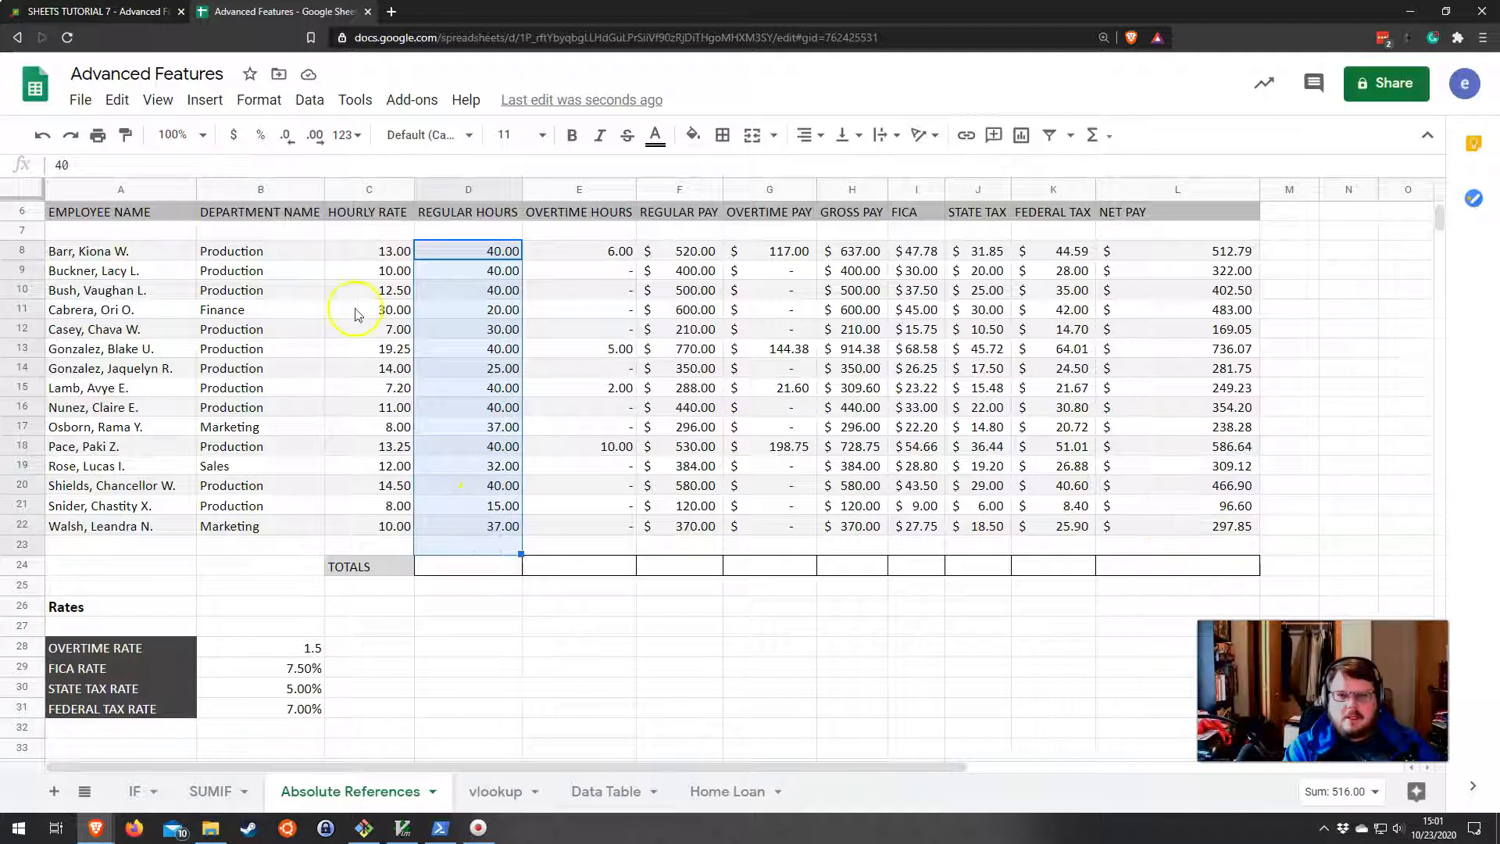
drag(460, 261, 459, 545)
click(1092, 135)
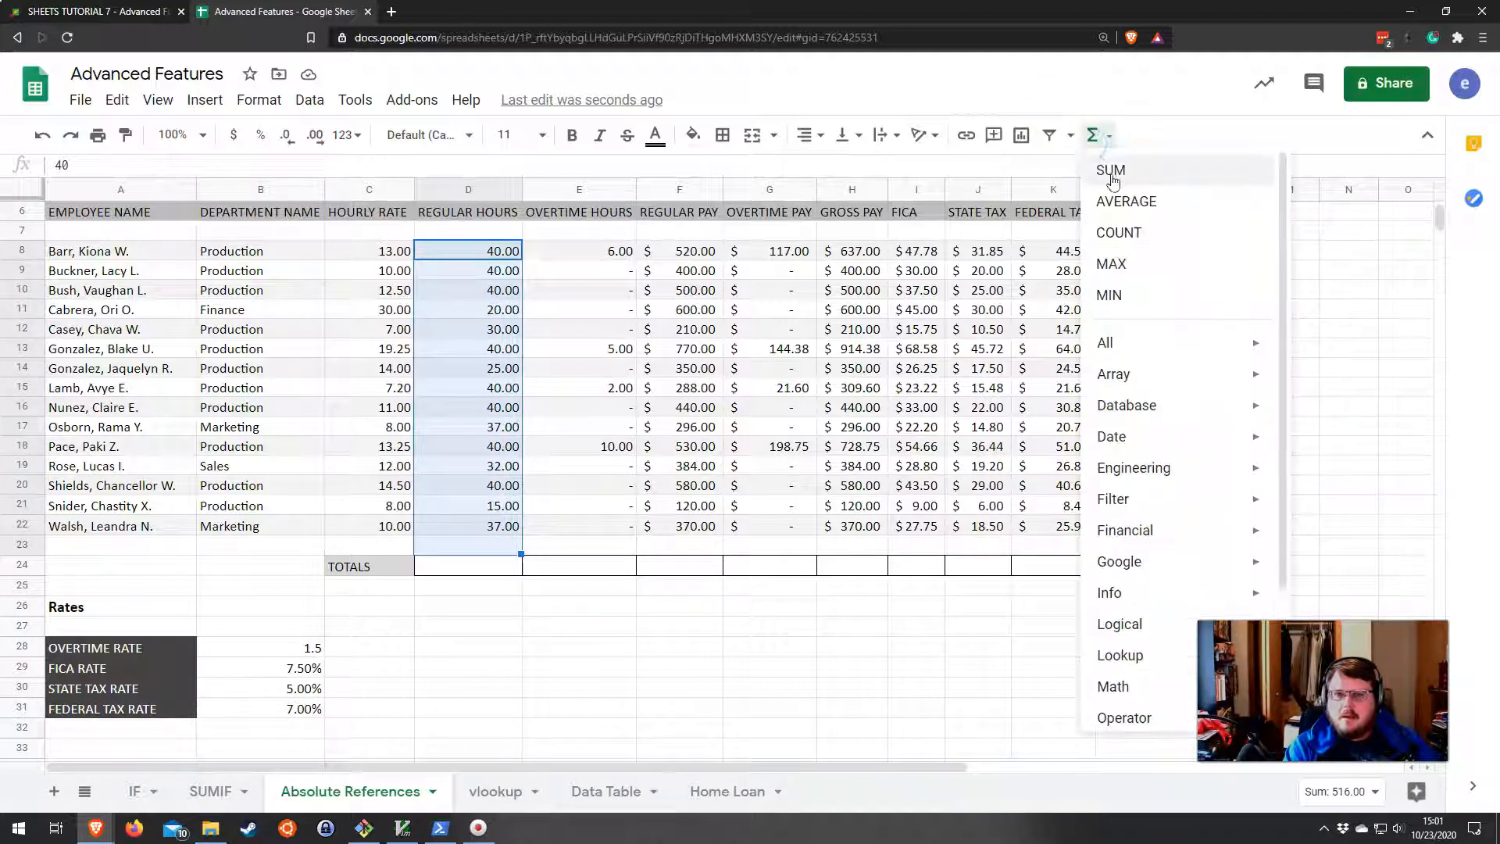
click(1110, 173)
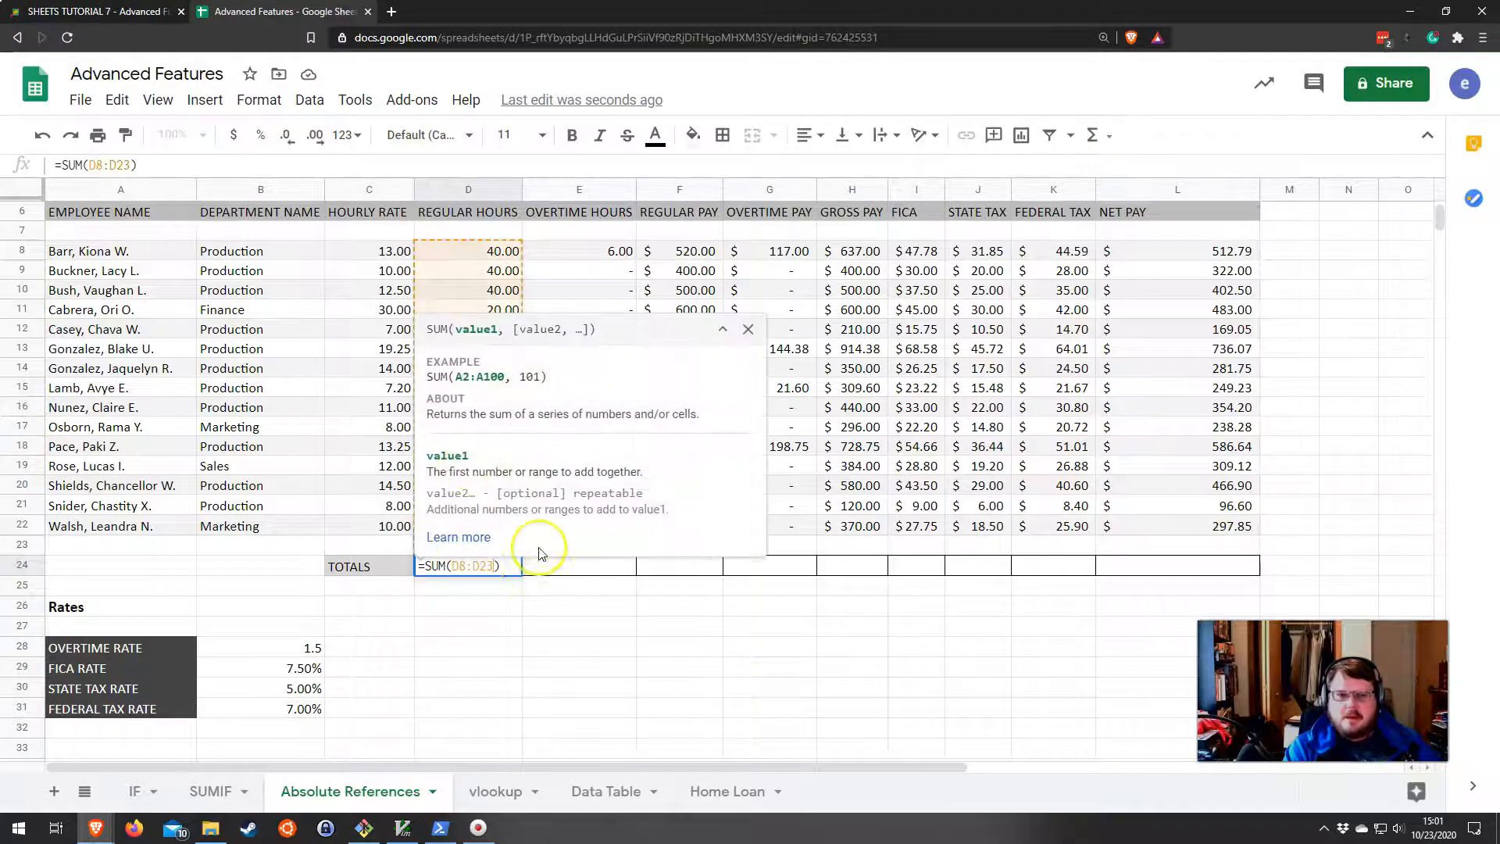
key(Return)
Fill the D24 total formula across the TOTALS row through the Net Pay column, L24.
click(468, 567)
drag(521, 575, 1219, 585)
click(868, 669)
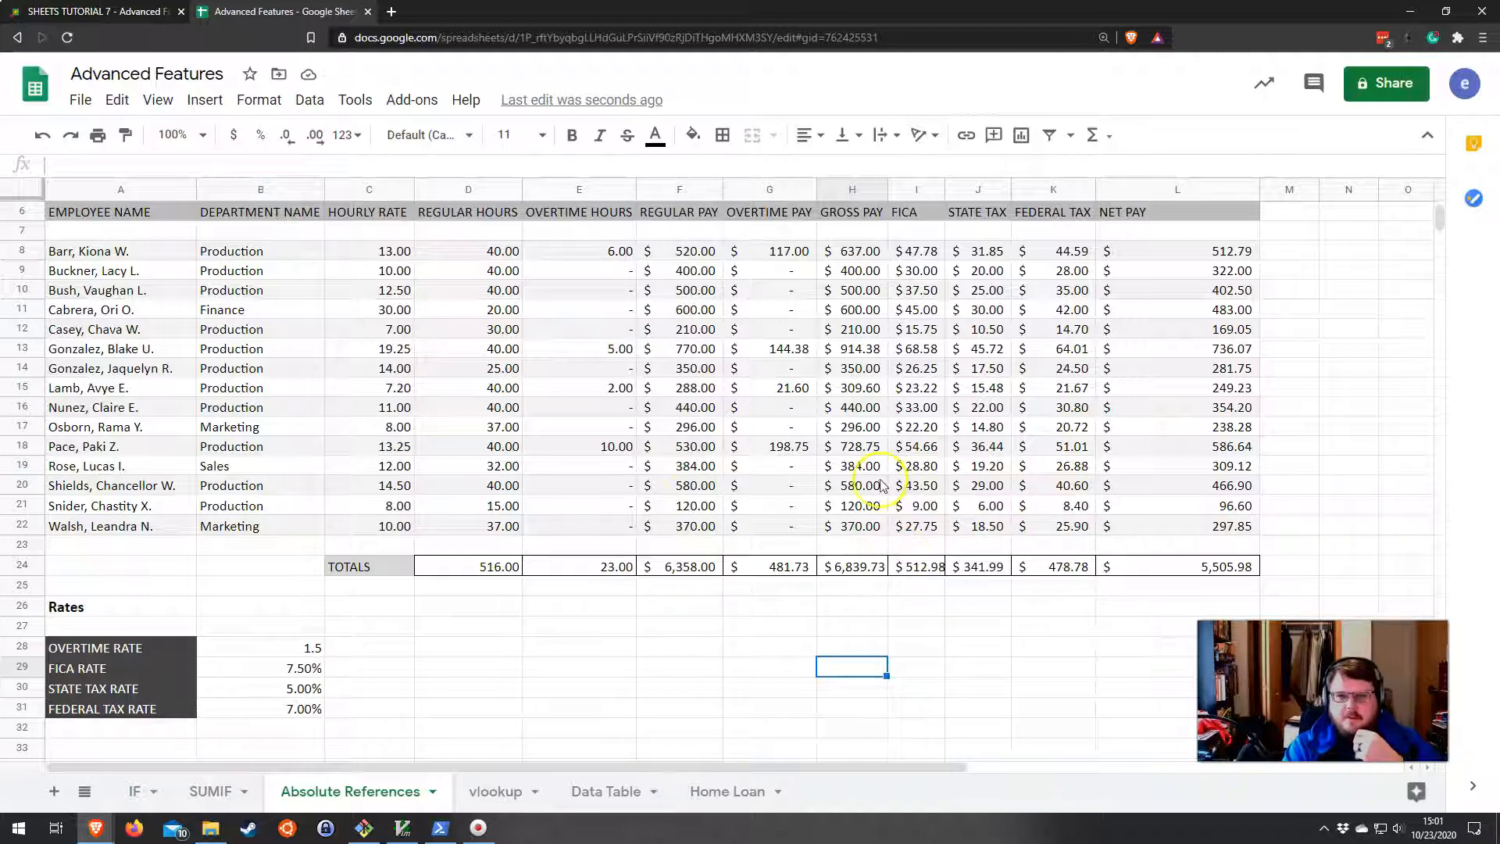
click(913, 189)
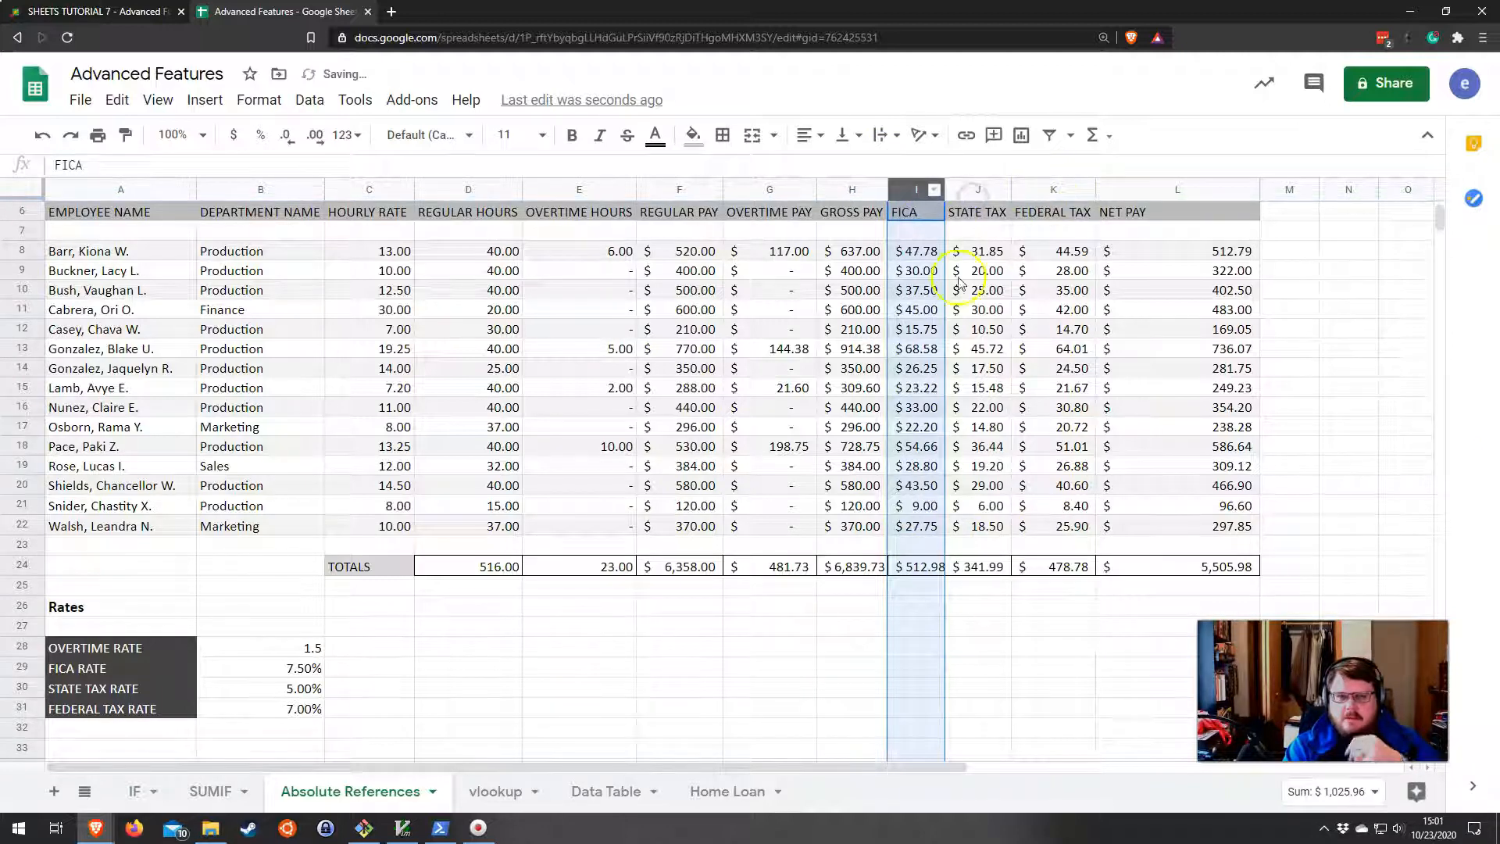
click(436, 526)
click(204, 274)
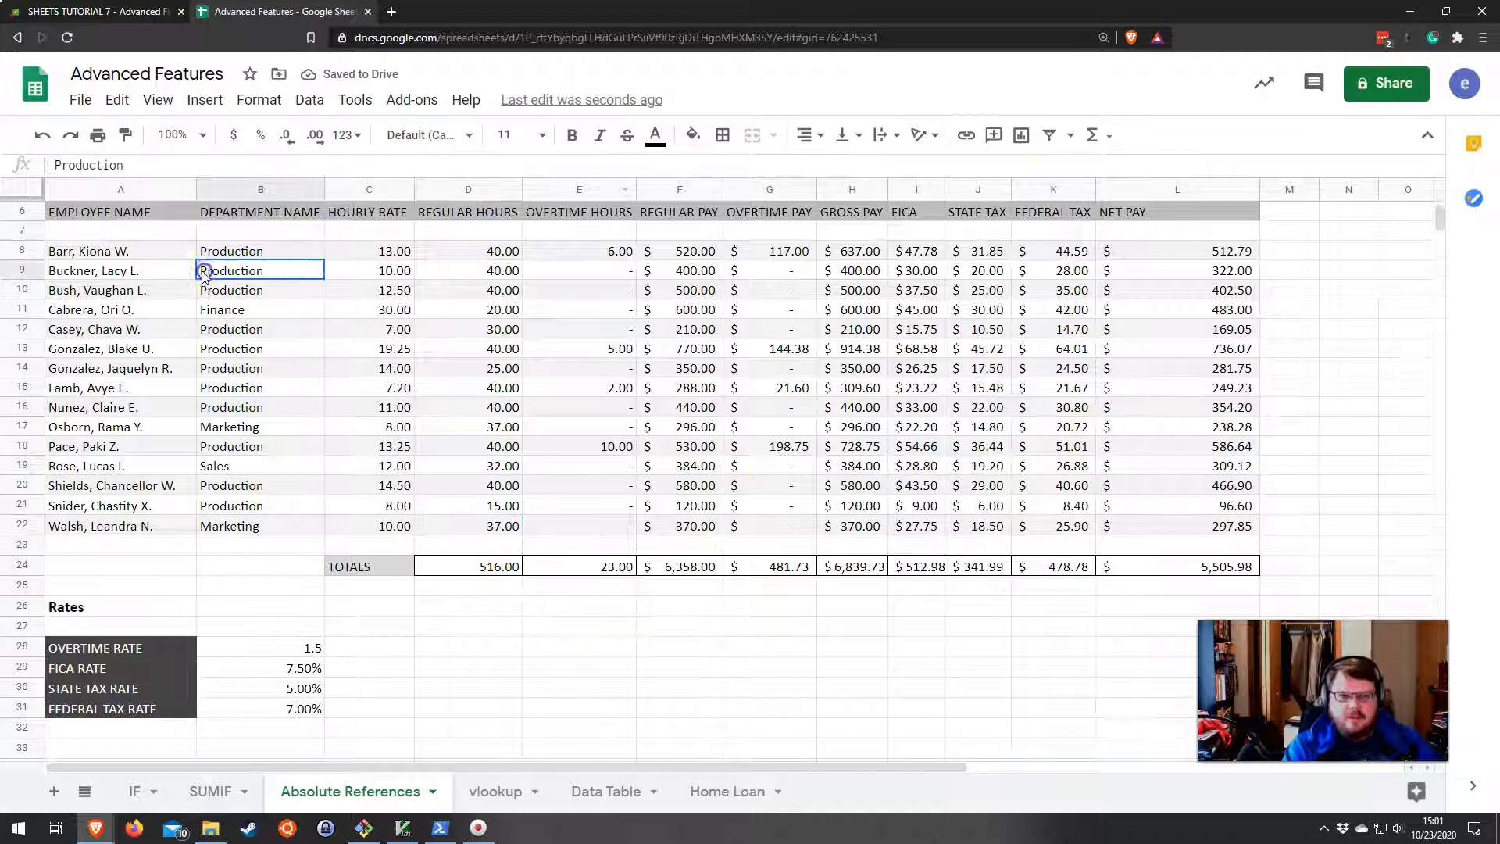
click(102, 249)
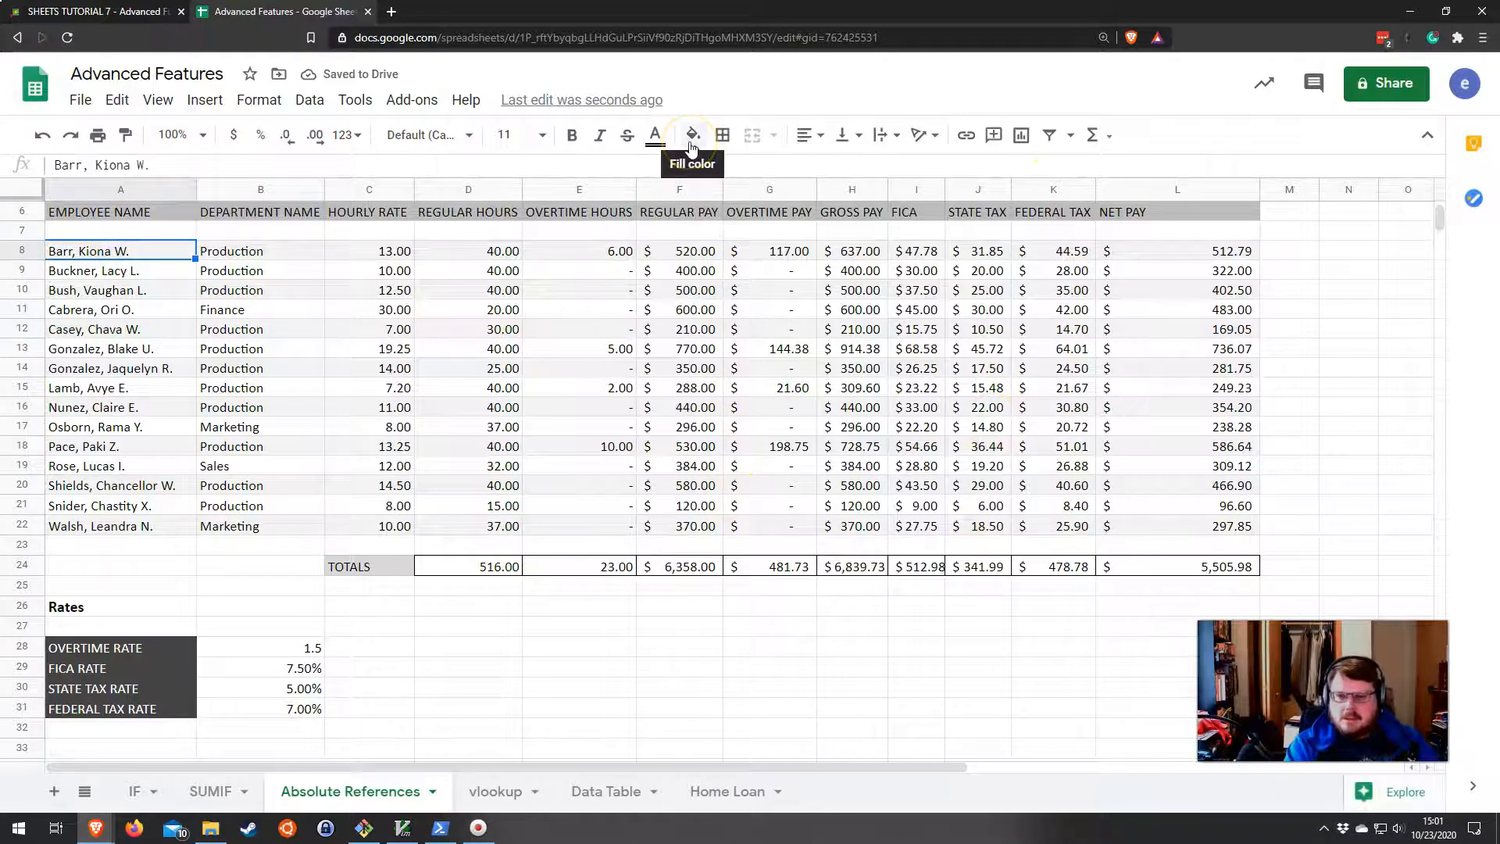
On the vlookup sheet, link the Employee cell A2 to the first employee's name with ='Absolute References'!A8.
click(494, 784)
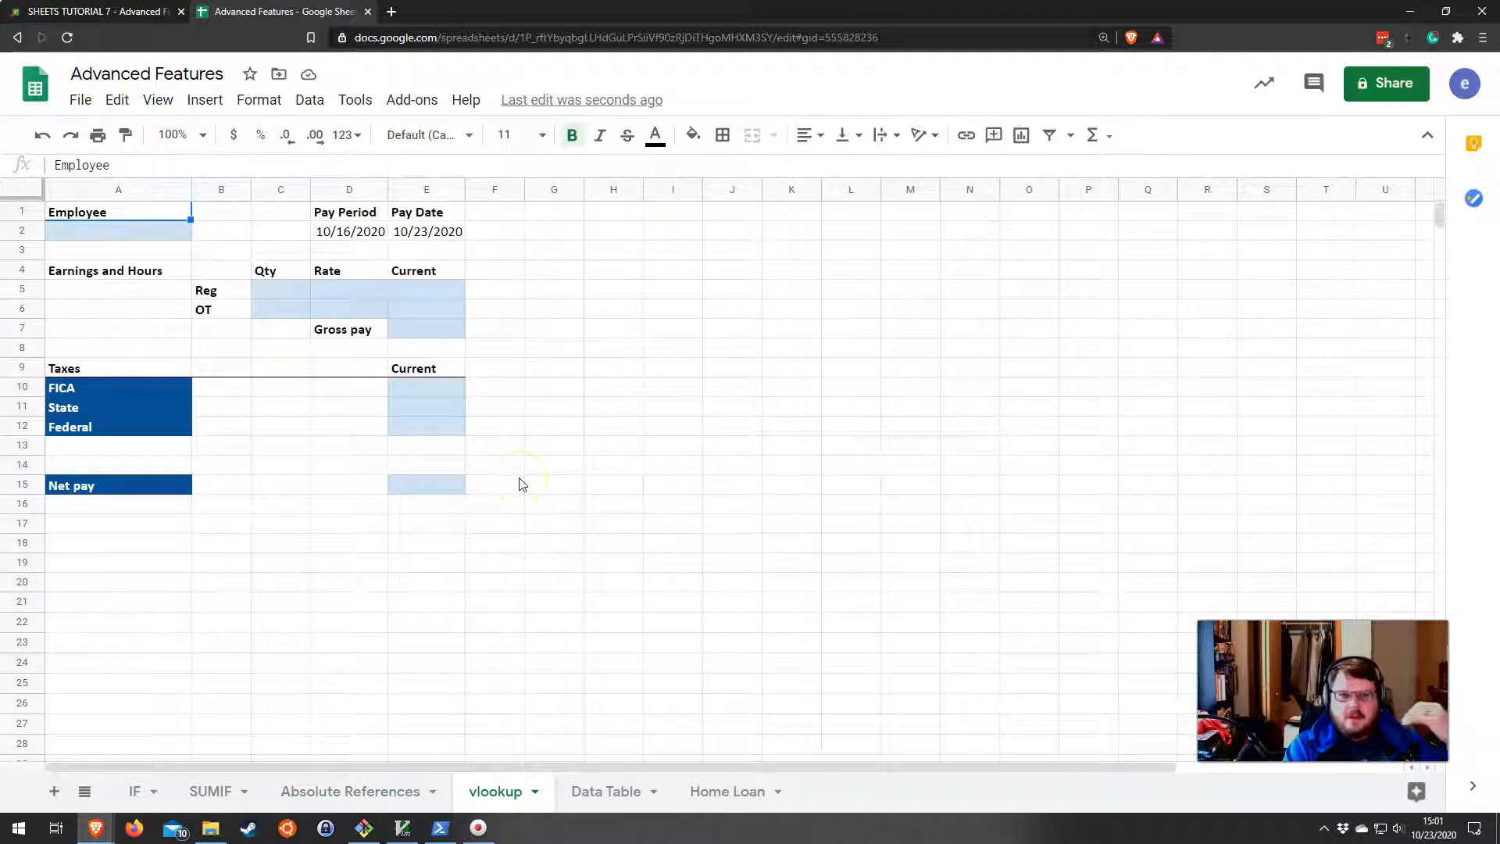
click(109, 231)
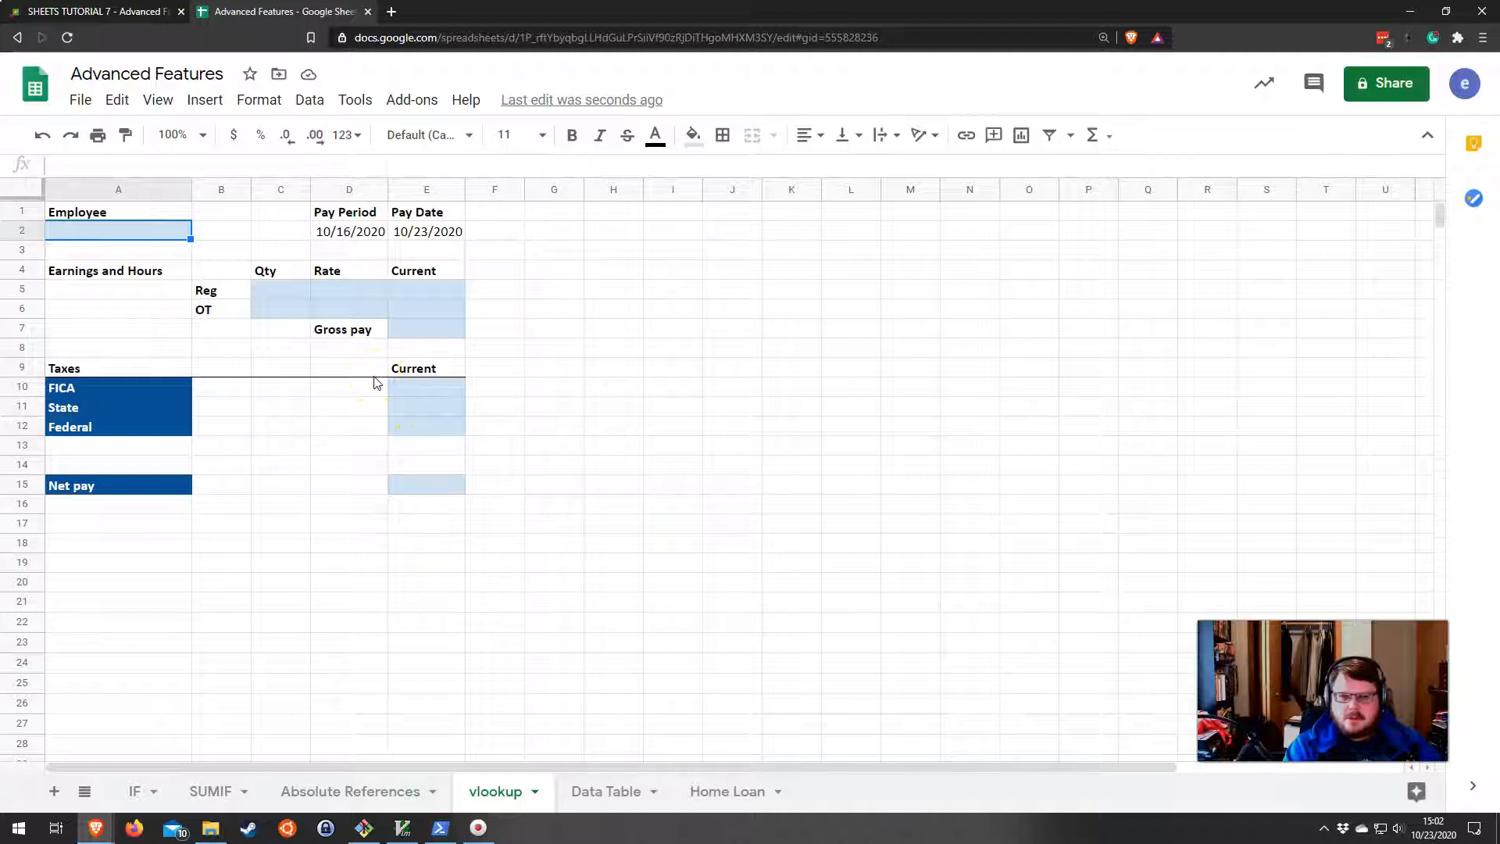
text(=)
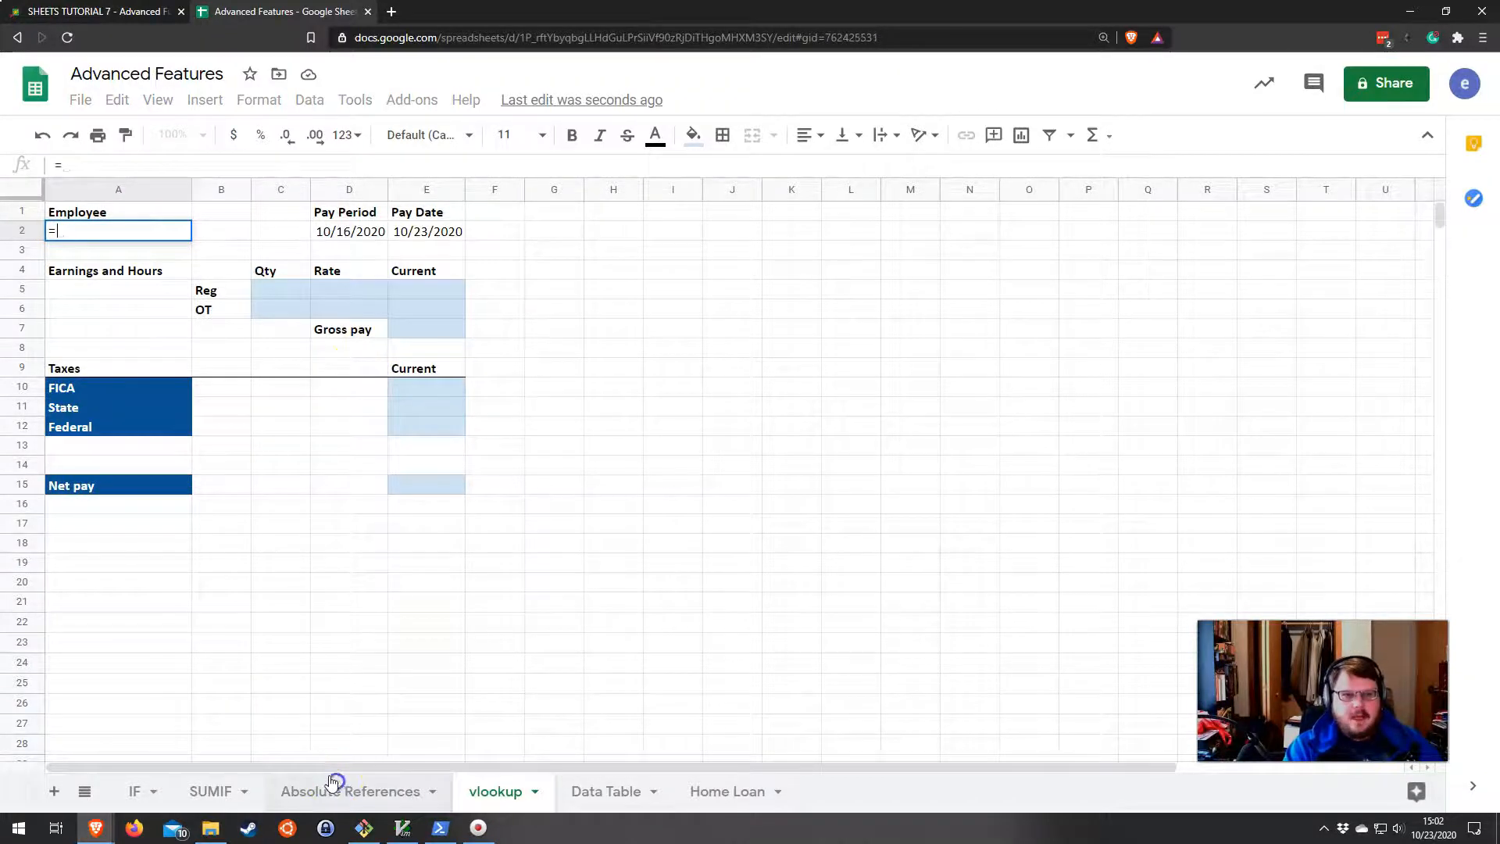
click(332, 783)
click(76, 254)
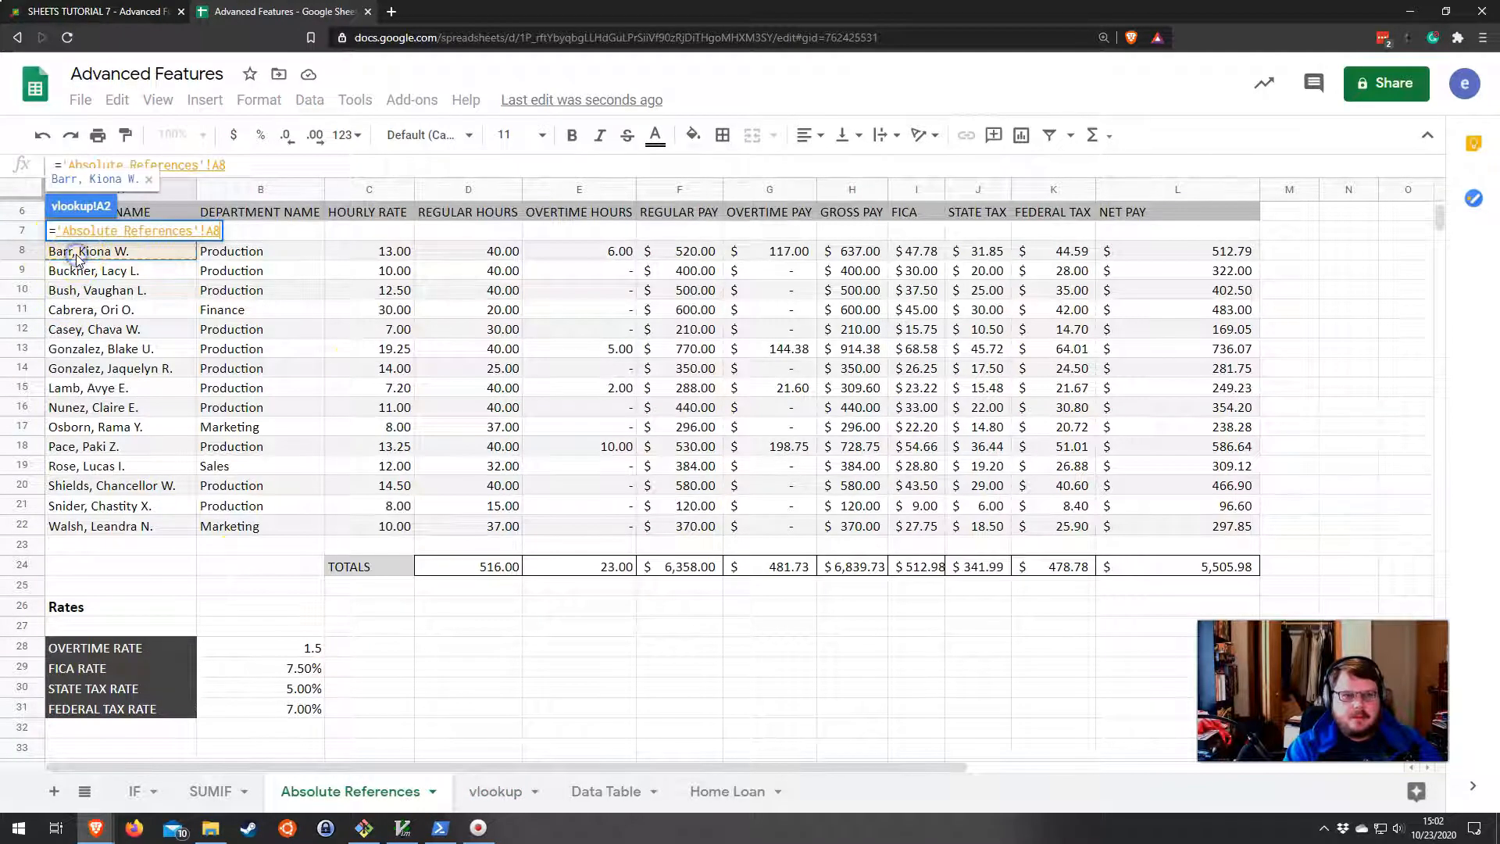
key(Return)
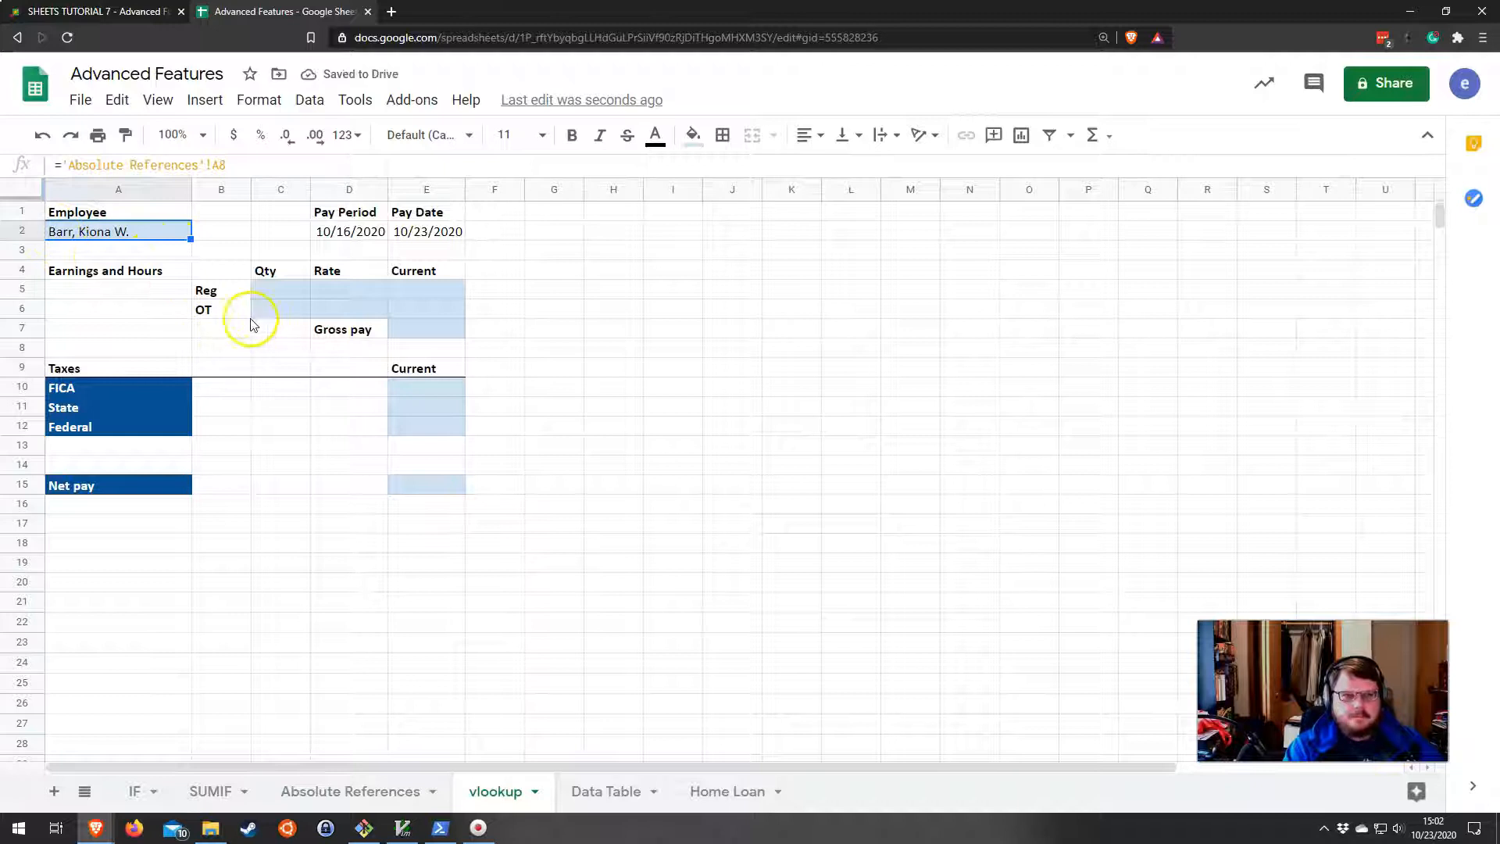
click(266, 287)
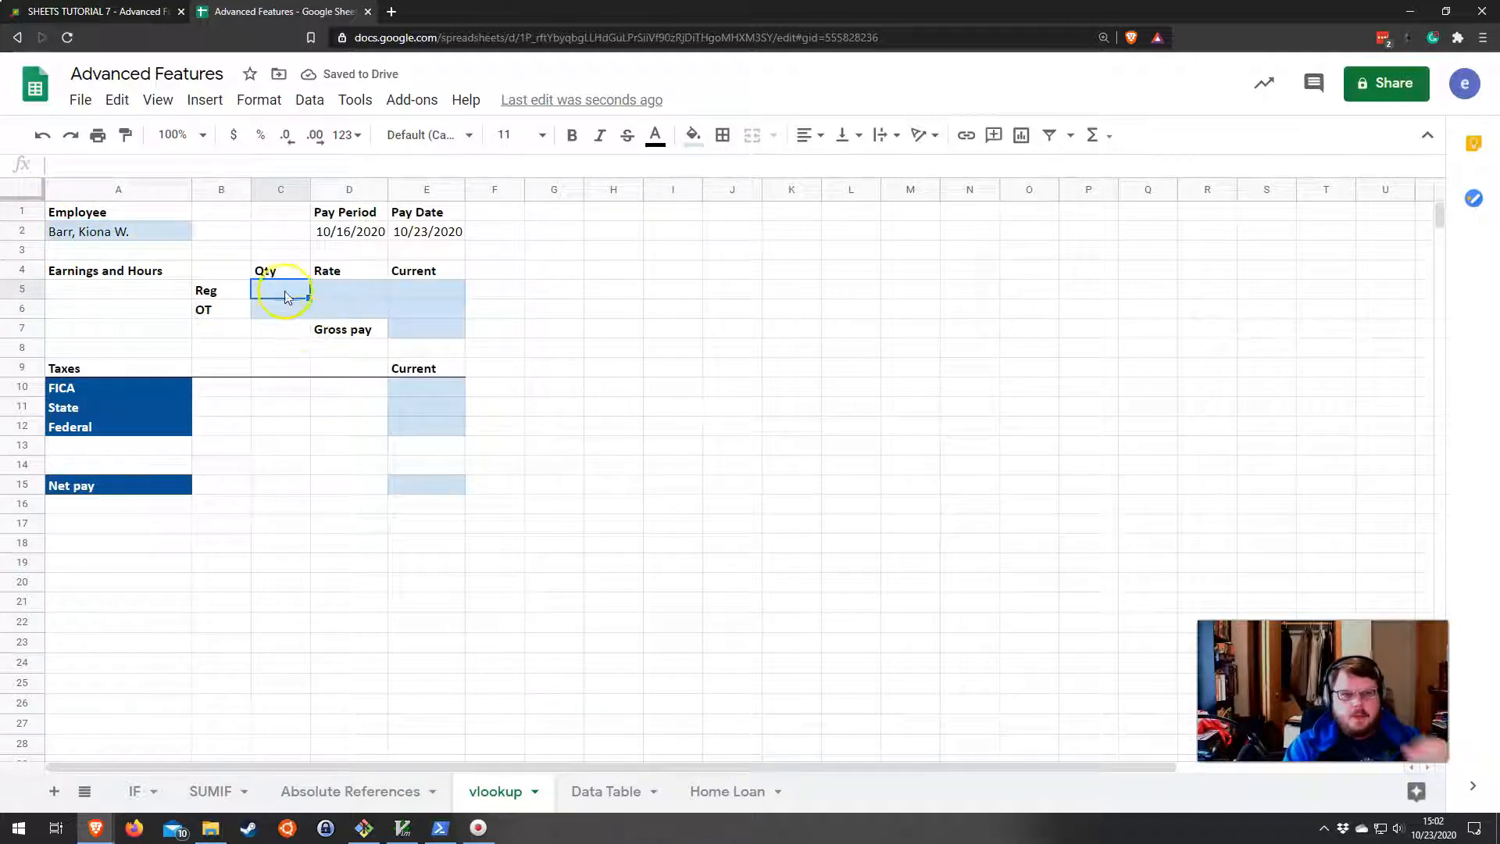
drag(270, 292, 440, 316)
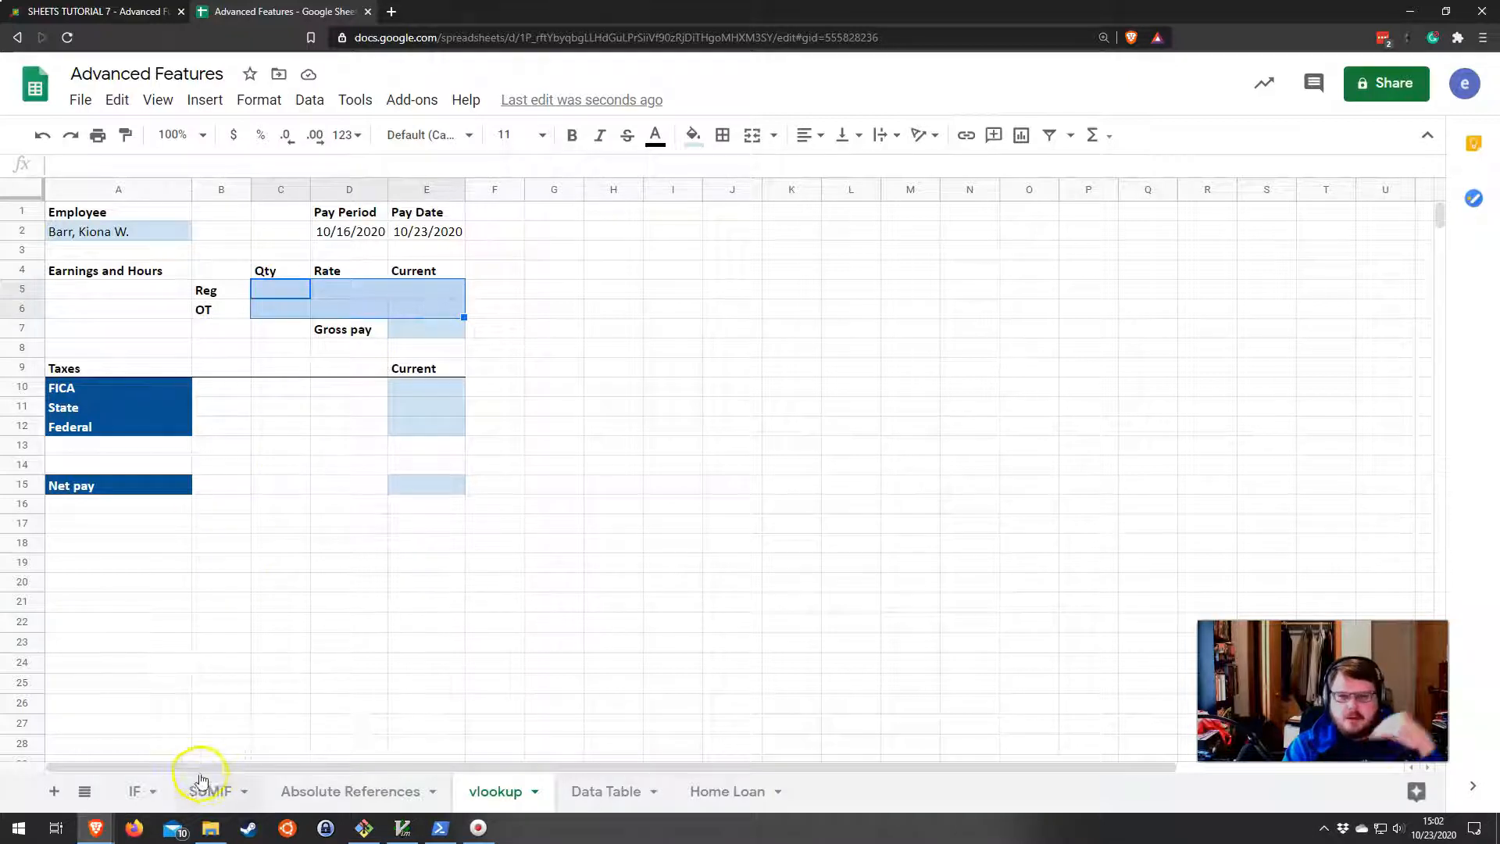
click(91, 231)
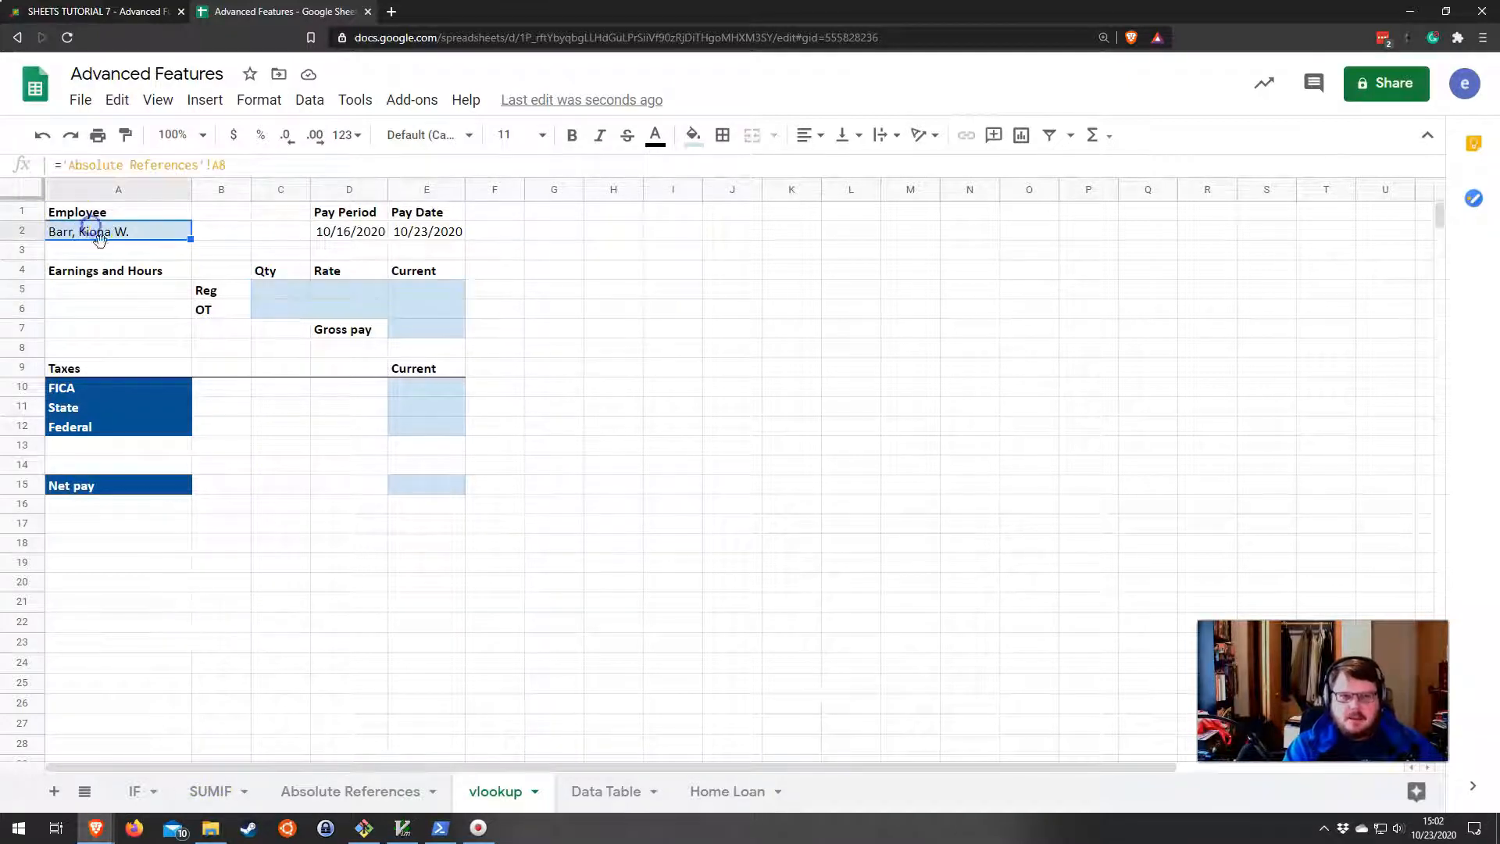
Look up the employee's regular hours in the Reg Qty cell C5 with =VLOOKUP(A2,'Absolute References'!A8:L22,4).
click(255, 290)
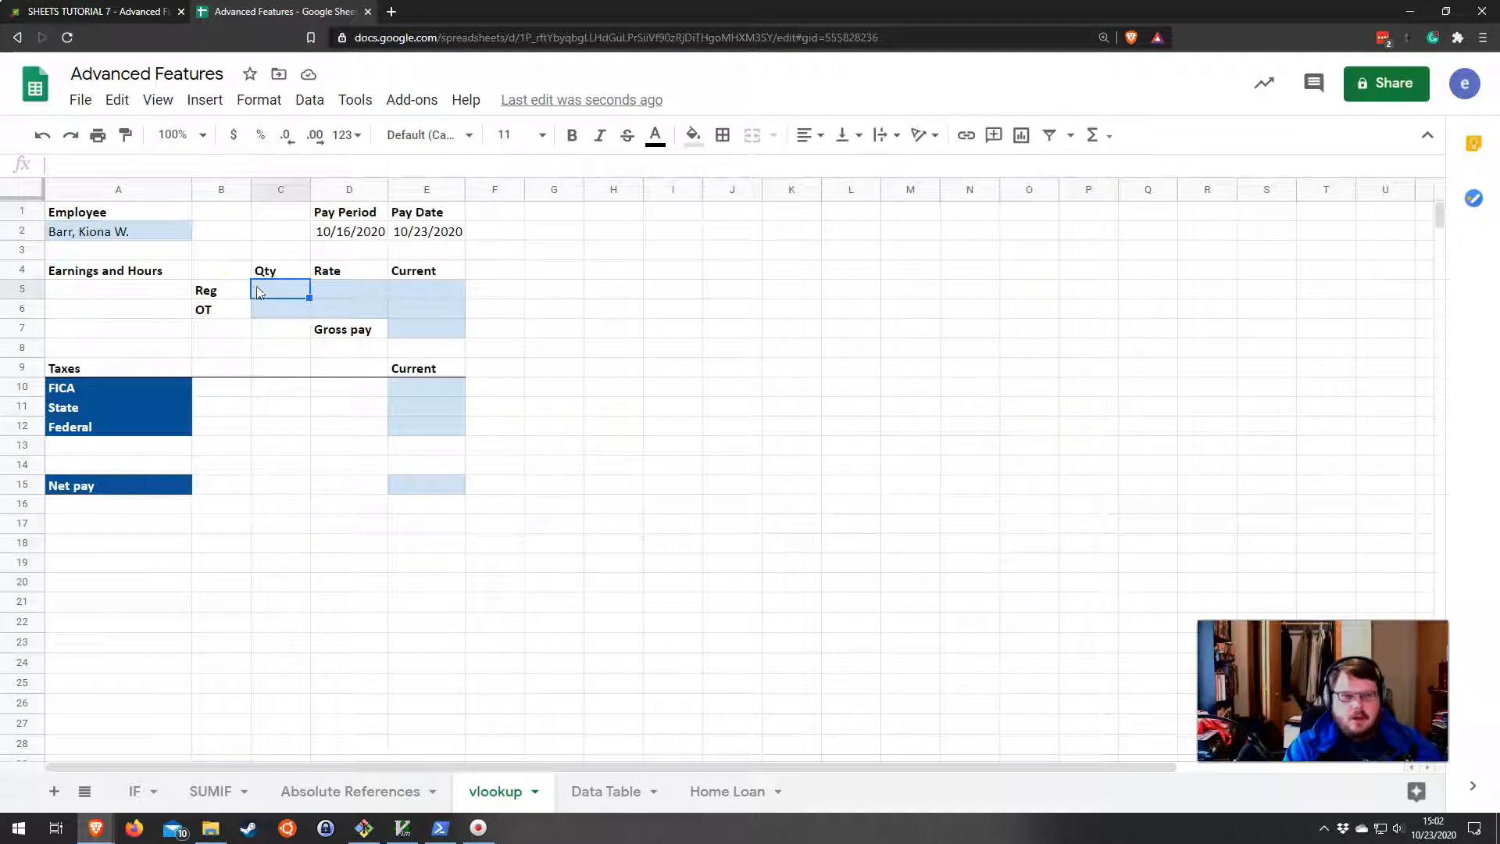
text(=)
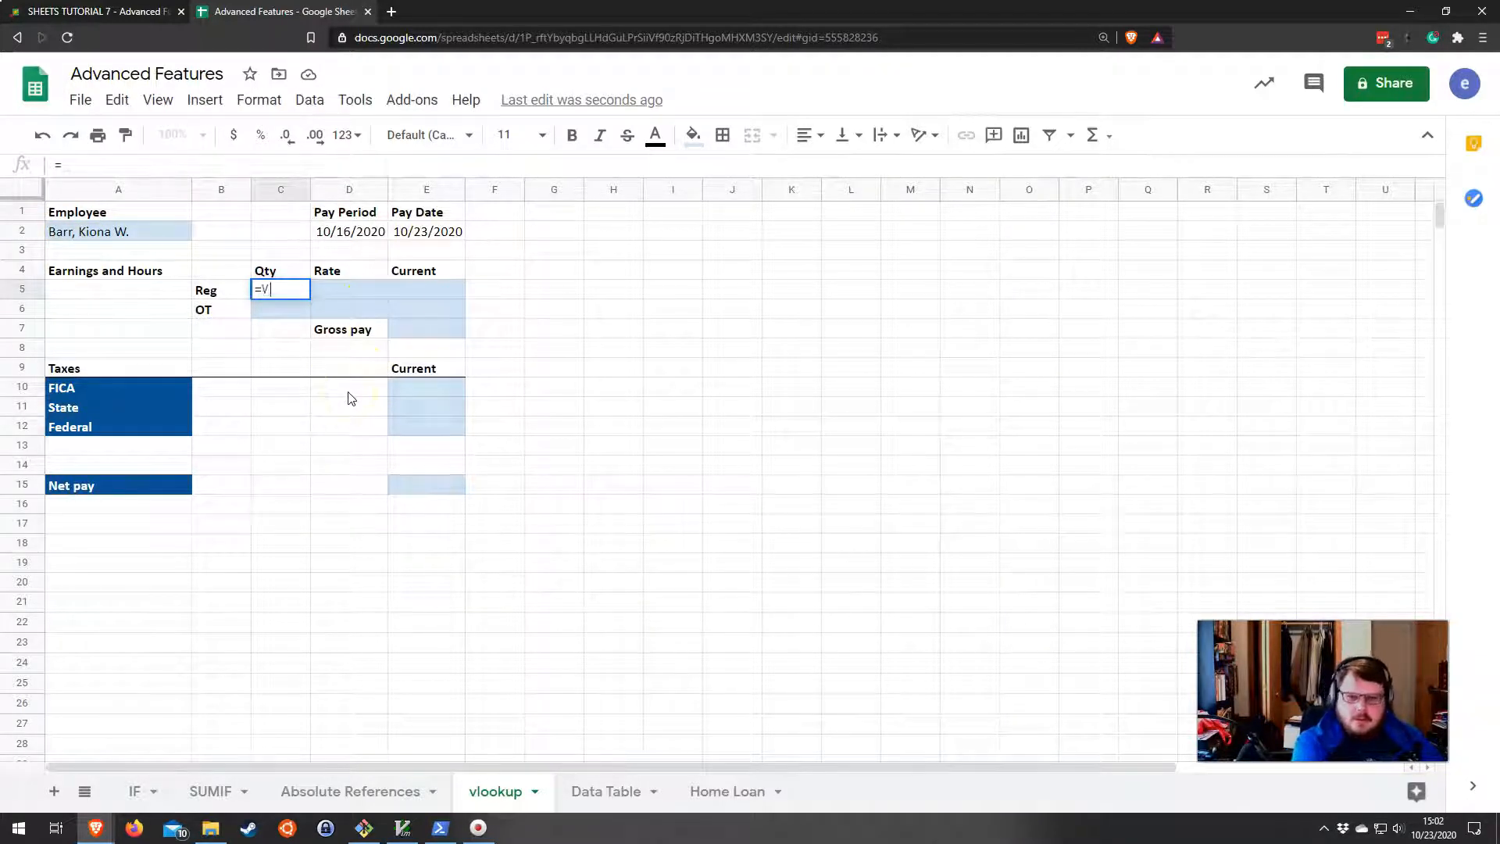
text(VLOOKUP()
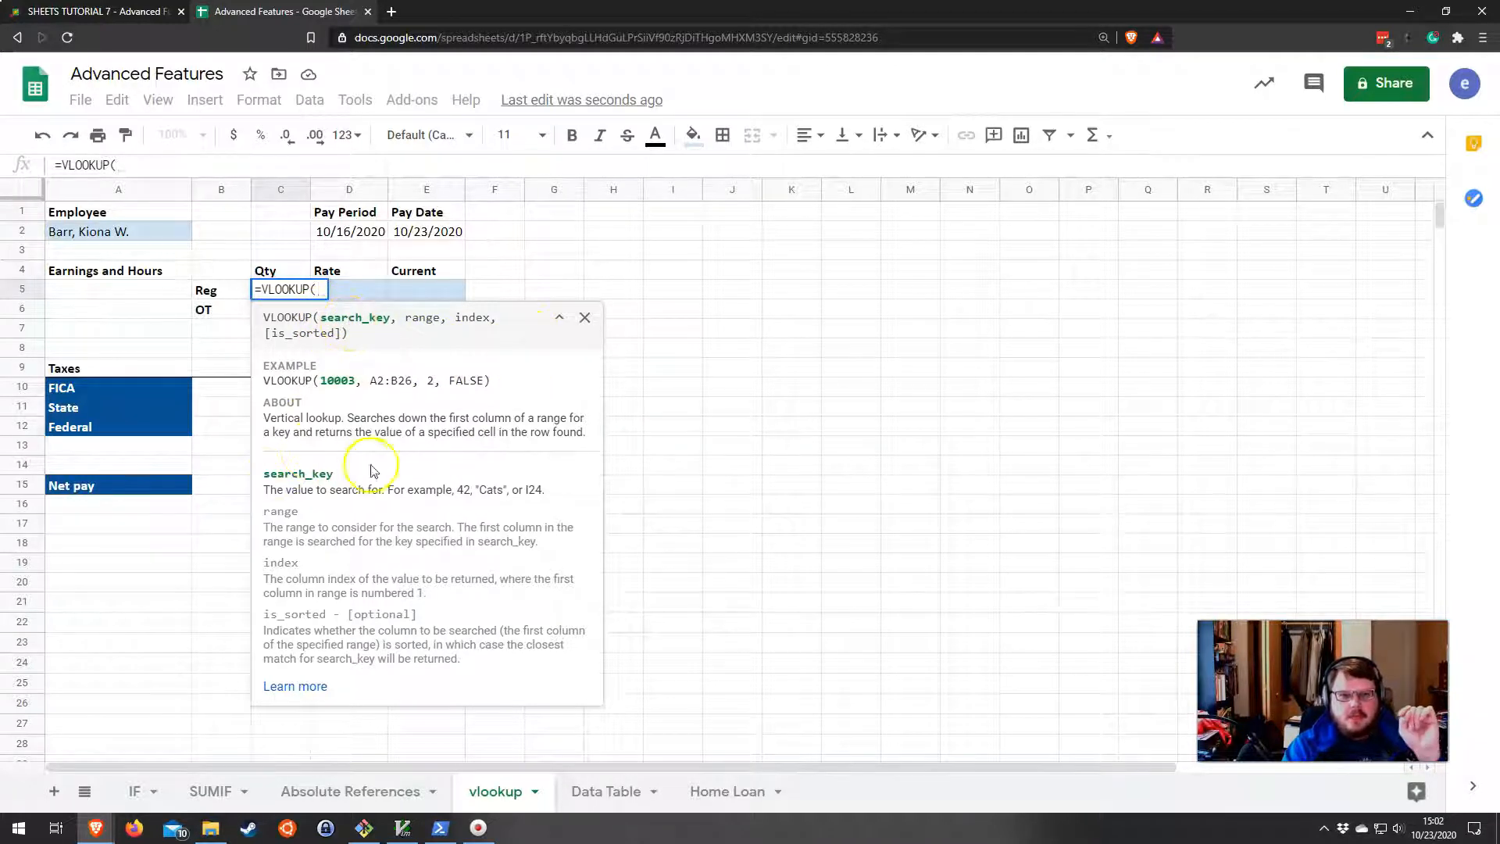
click(121, 229)
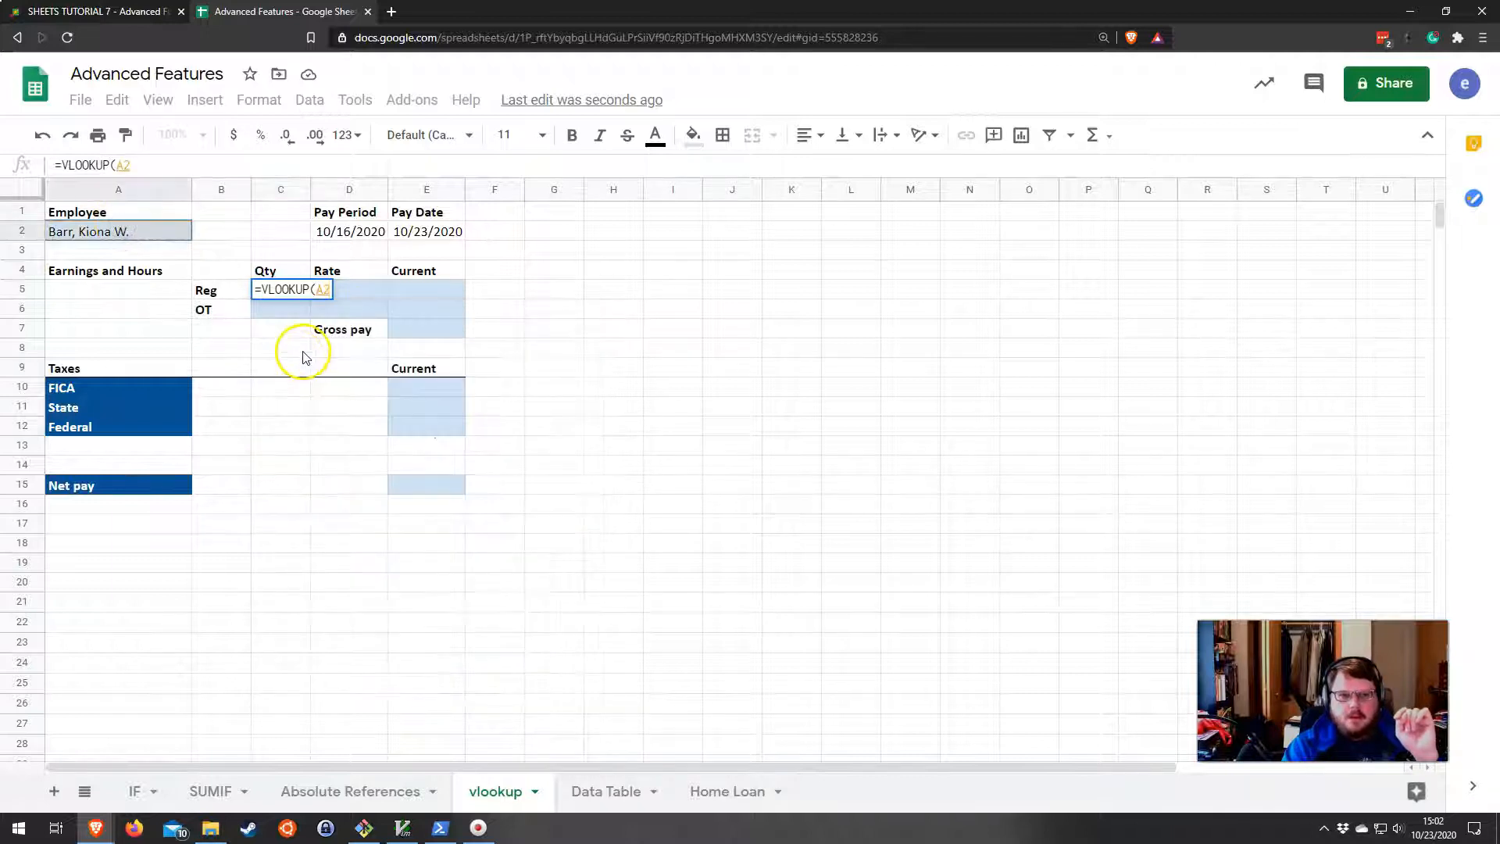
text(,)
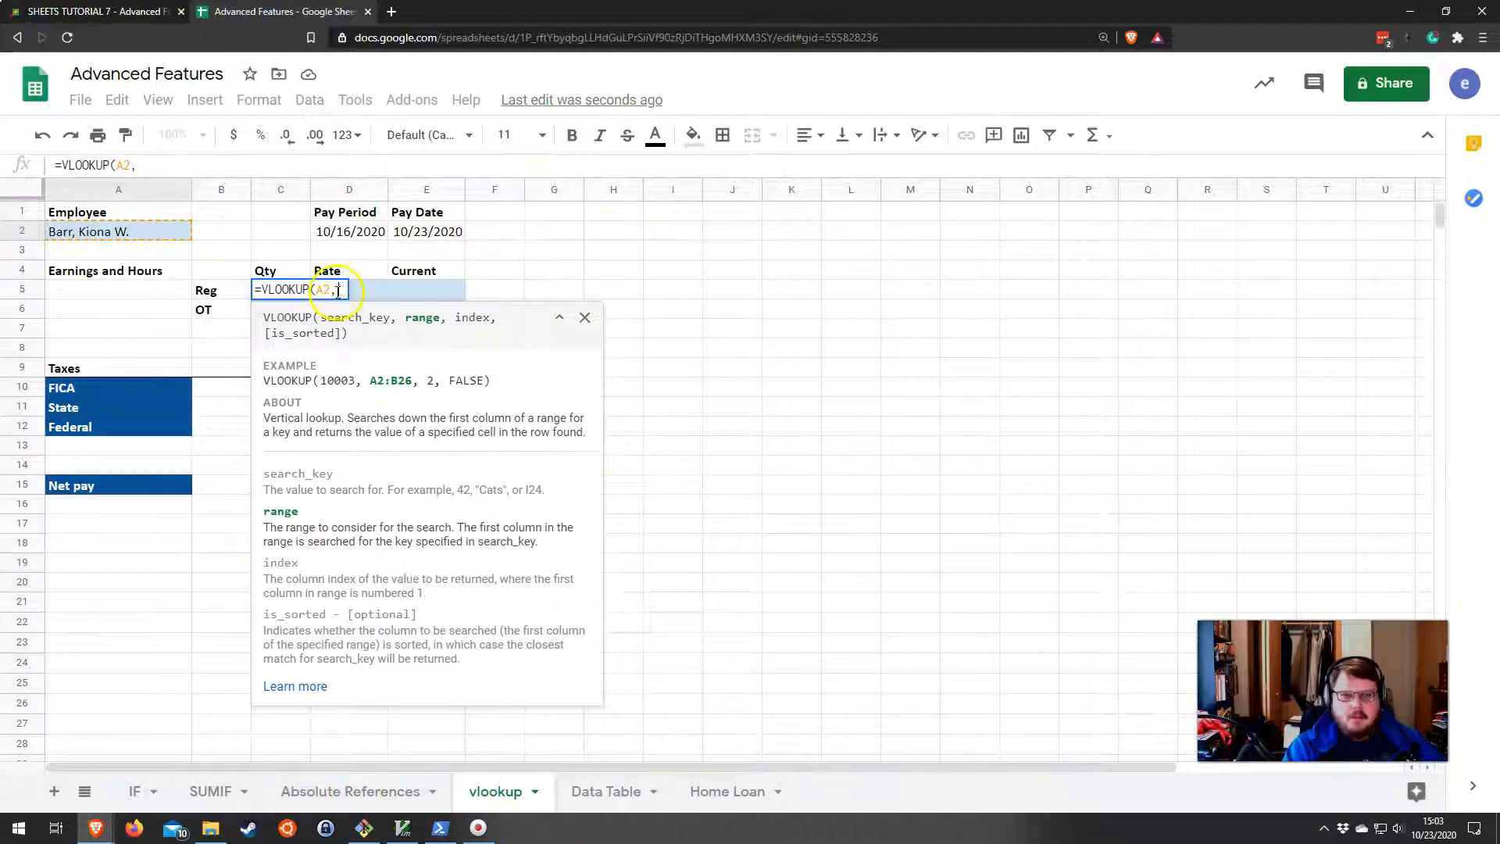
click(339, 796)
drag(121, 251, 1181, 539)
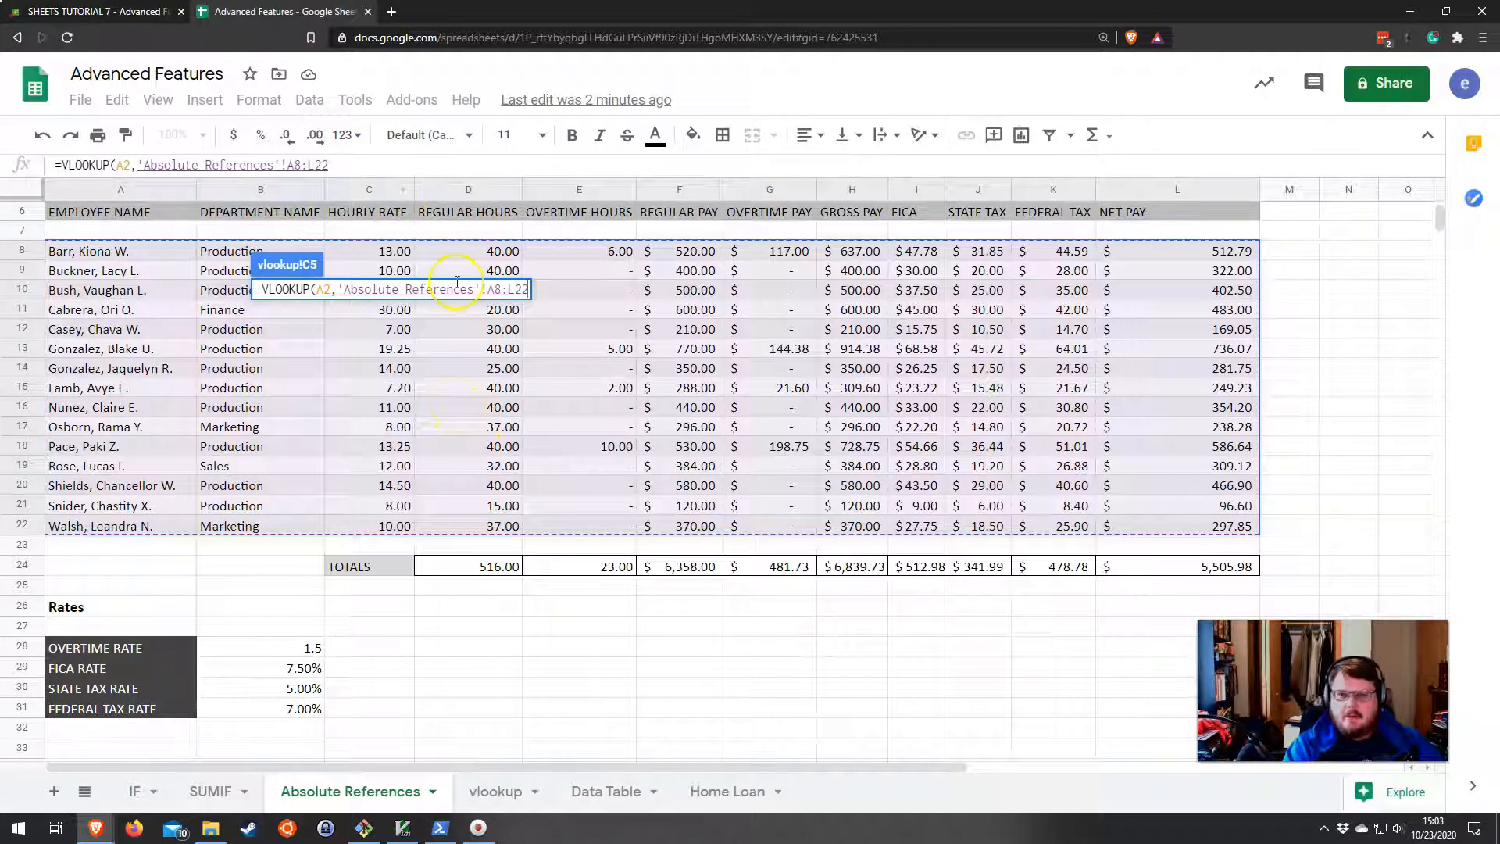
text(,)
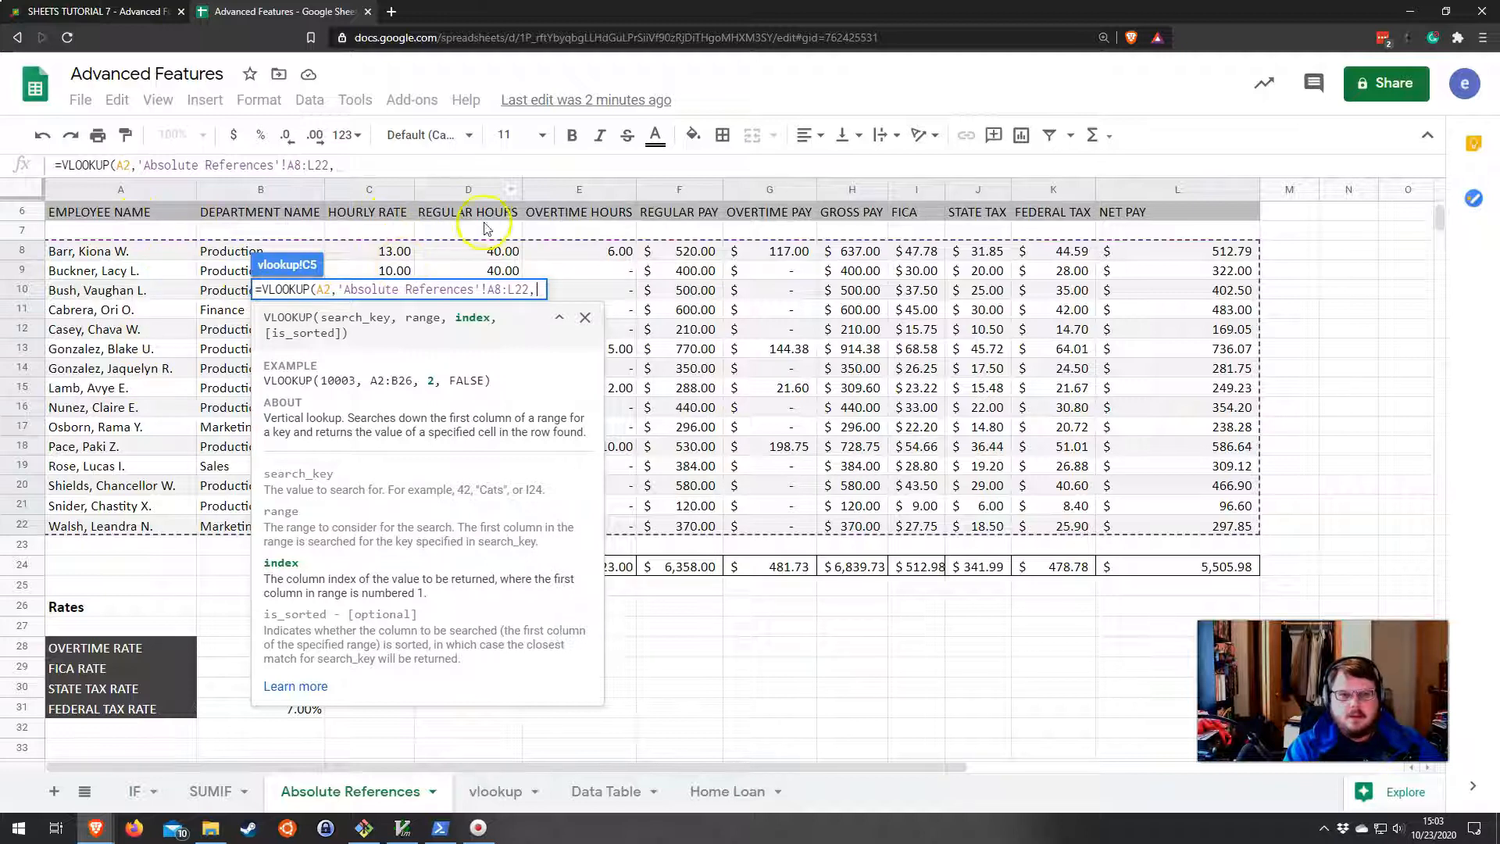
text(4)
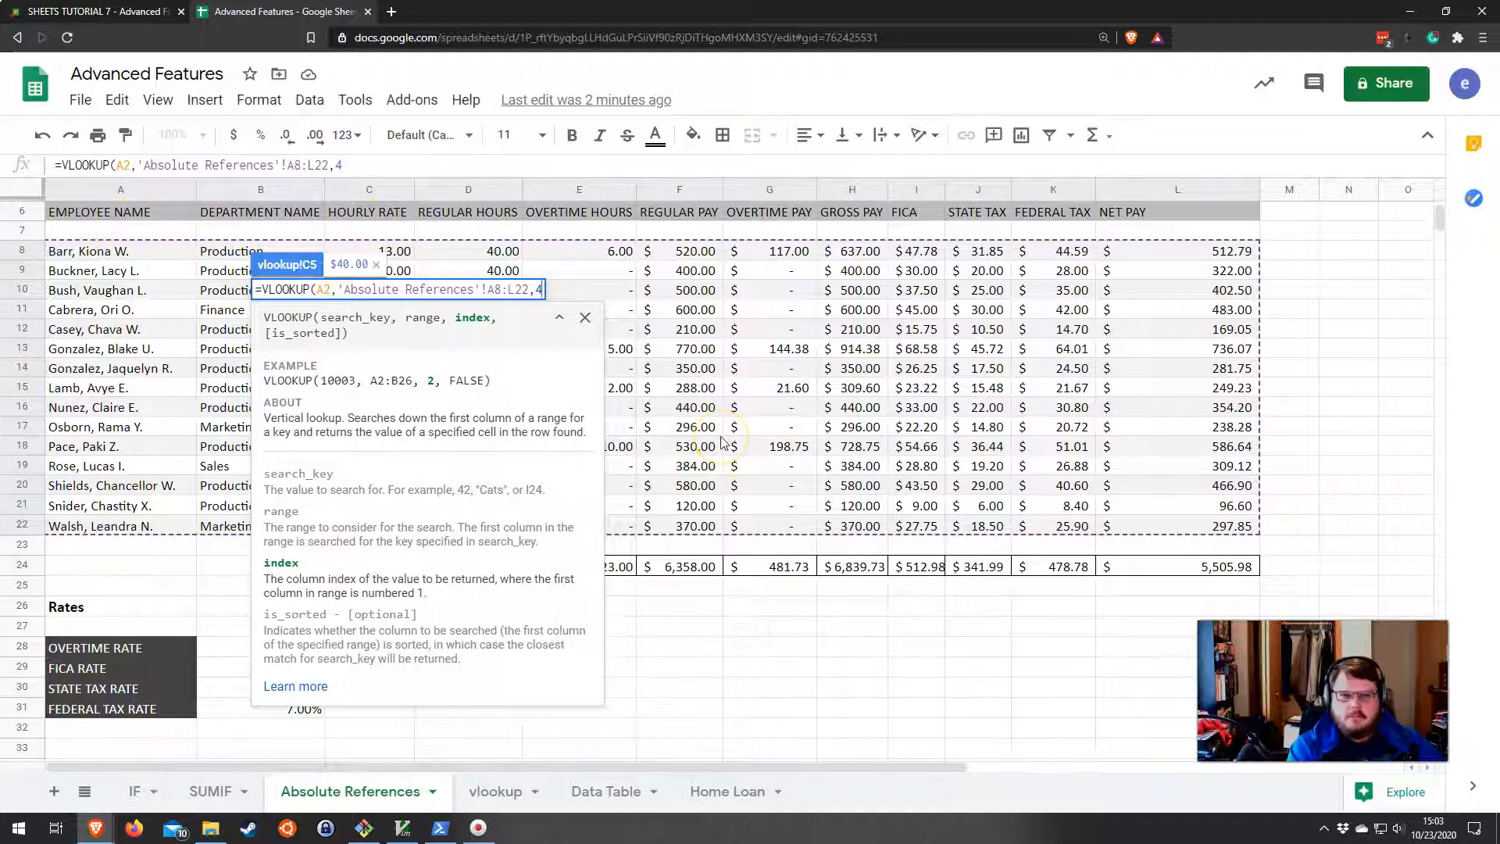
text())
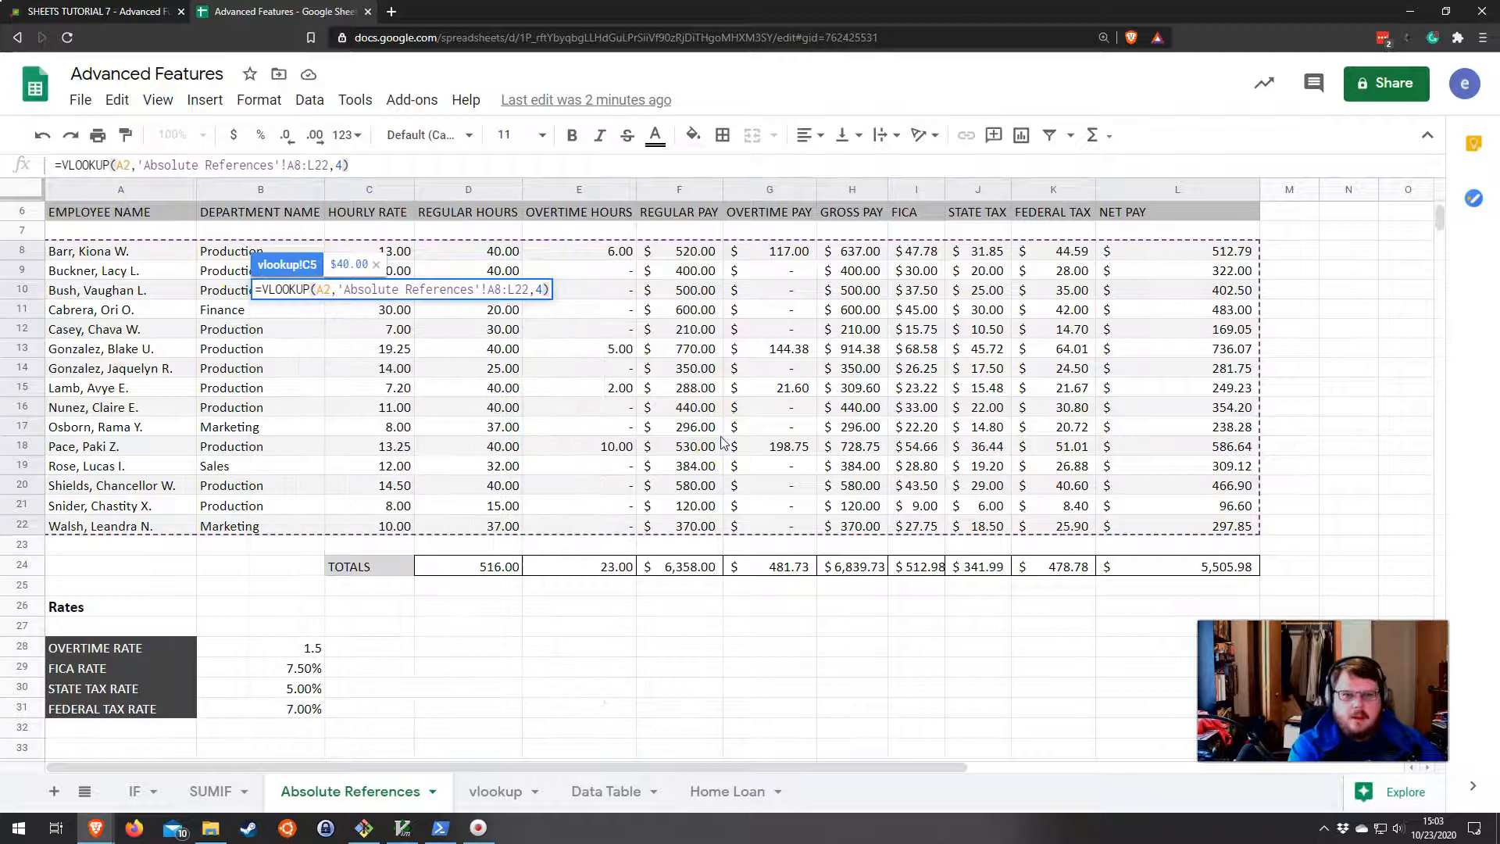
key(Return)
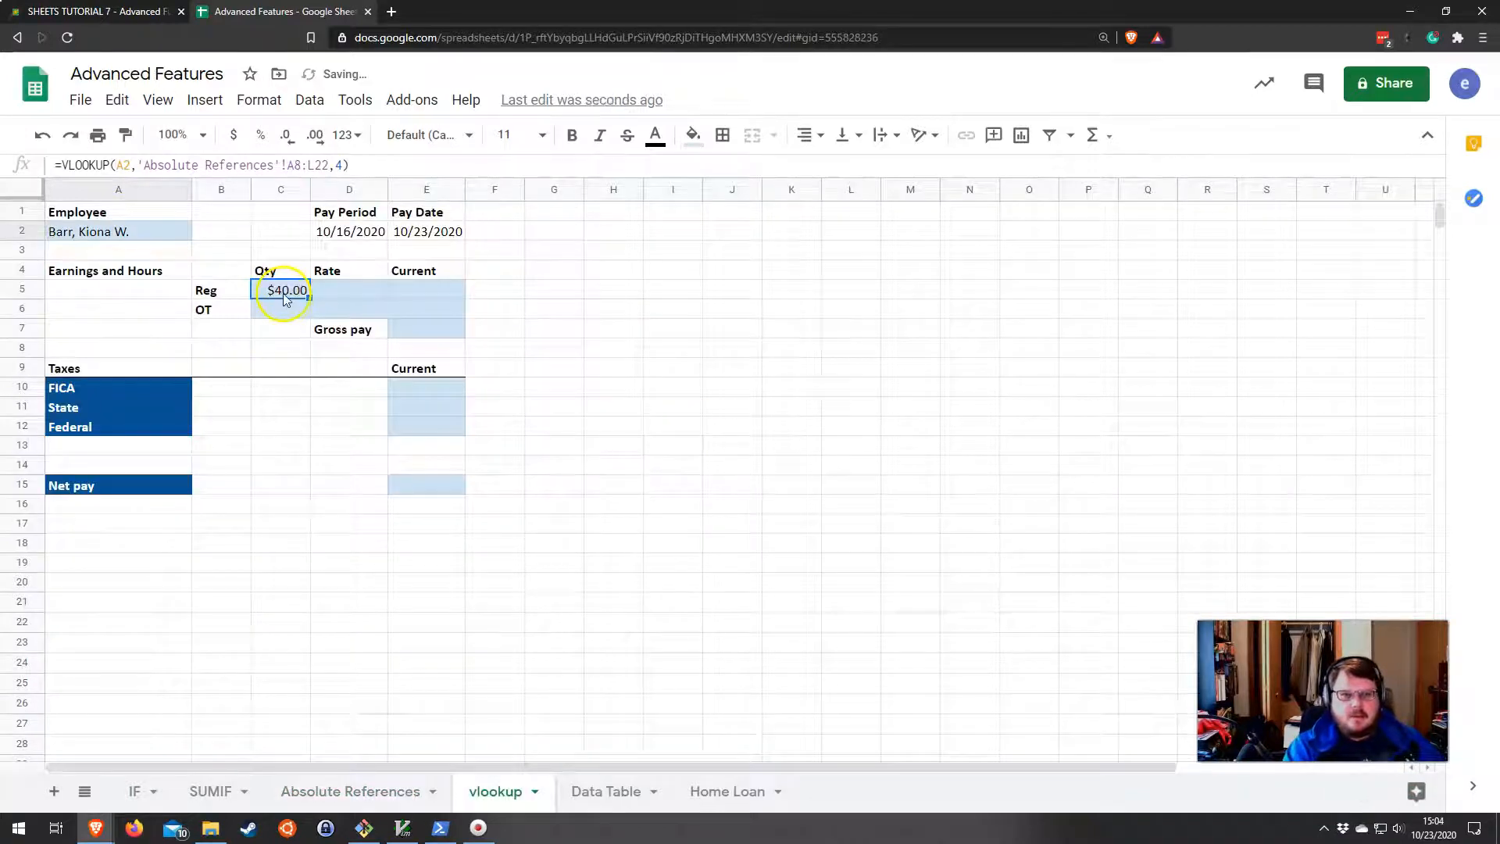
Check the source payroll sheet and try the Plain text format on the Reg Qty cell C5.
click(348, 789)
click(513, 793)
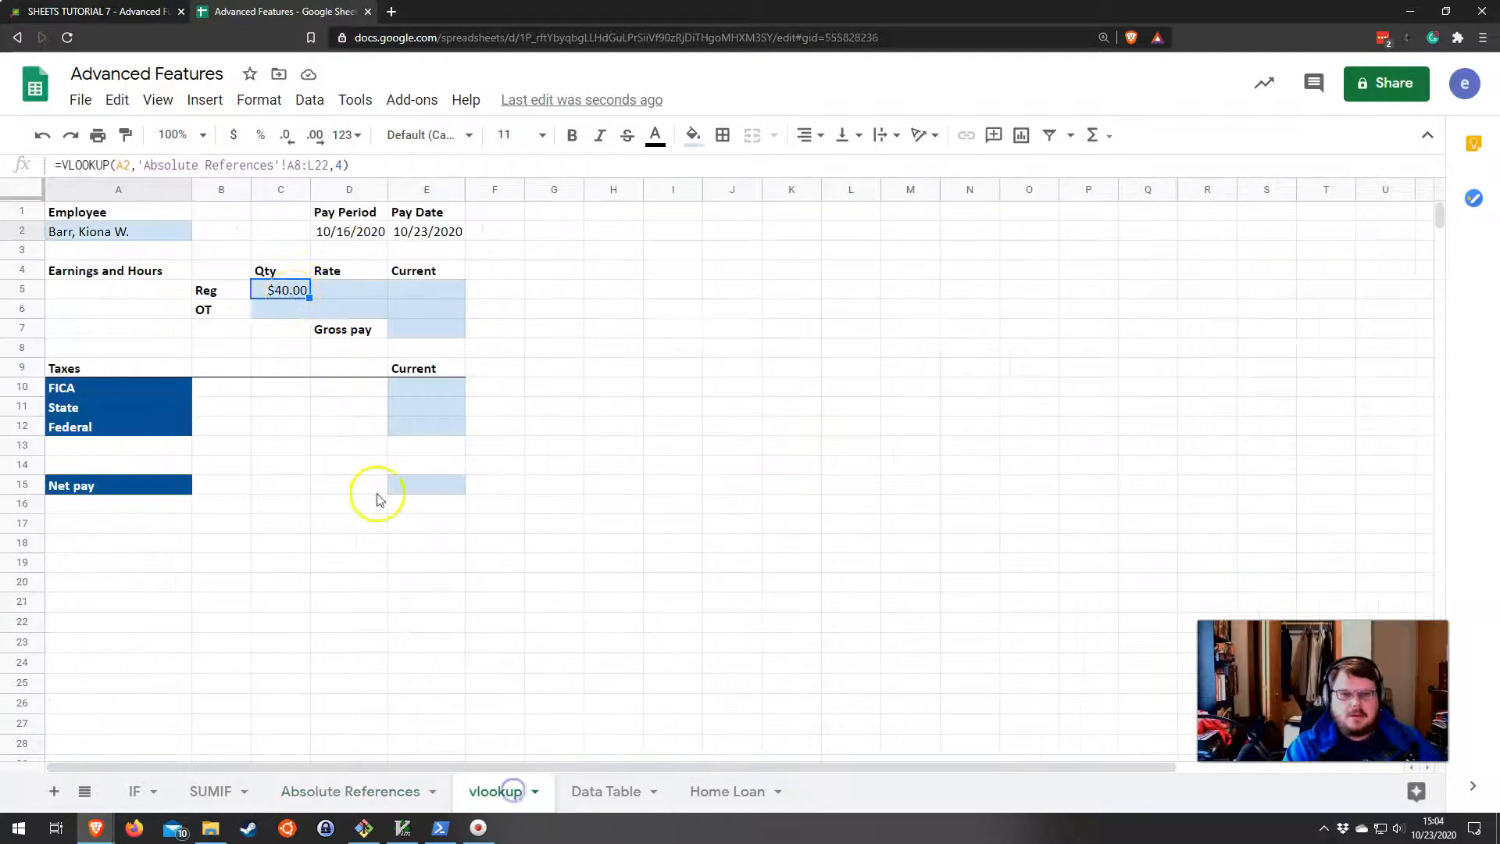
click(244, 108)
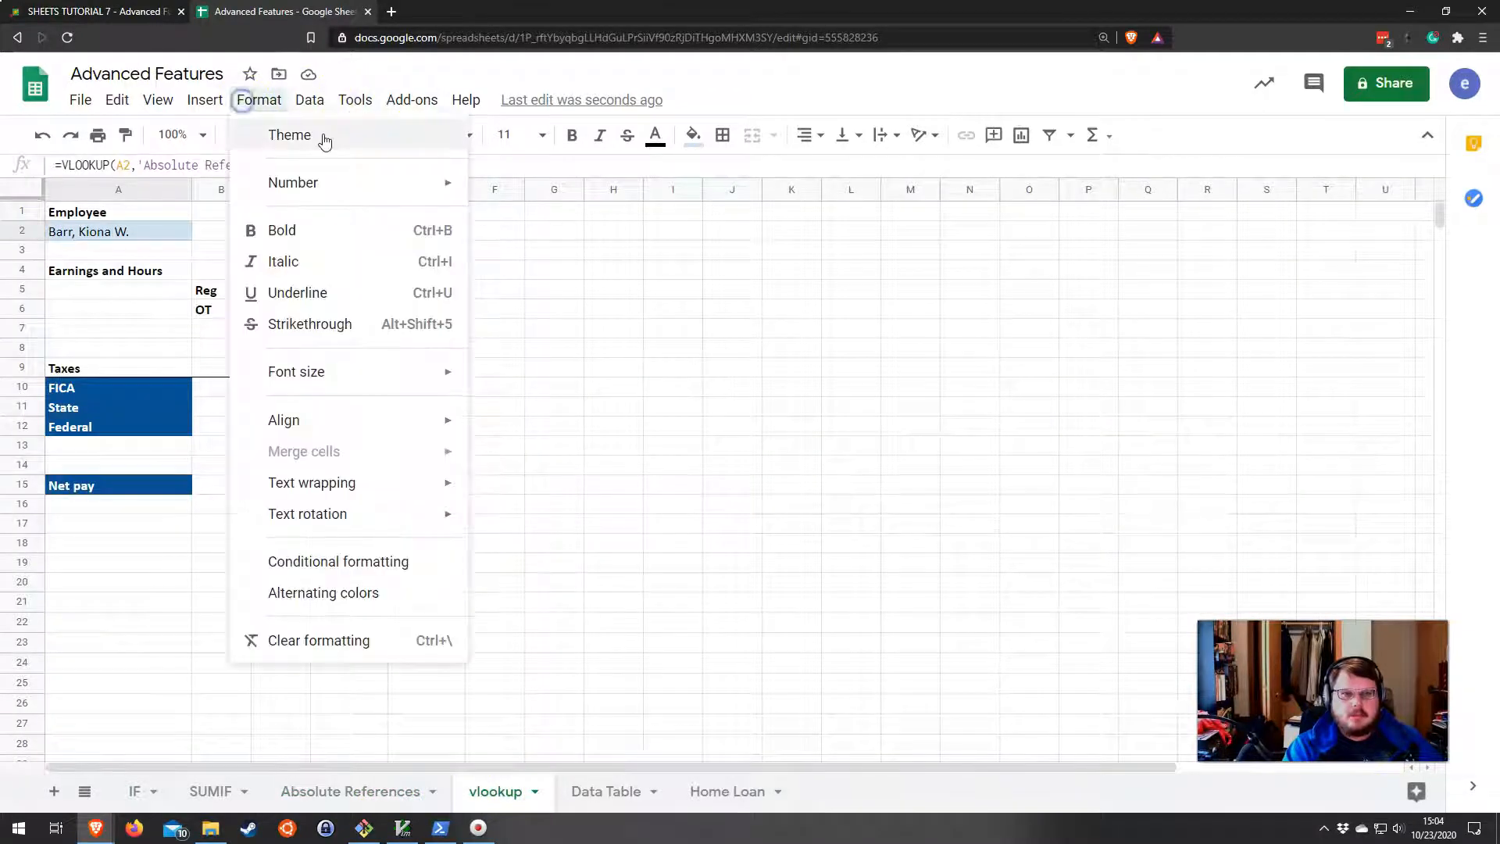
mouse_move(359, 185)
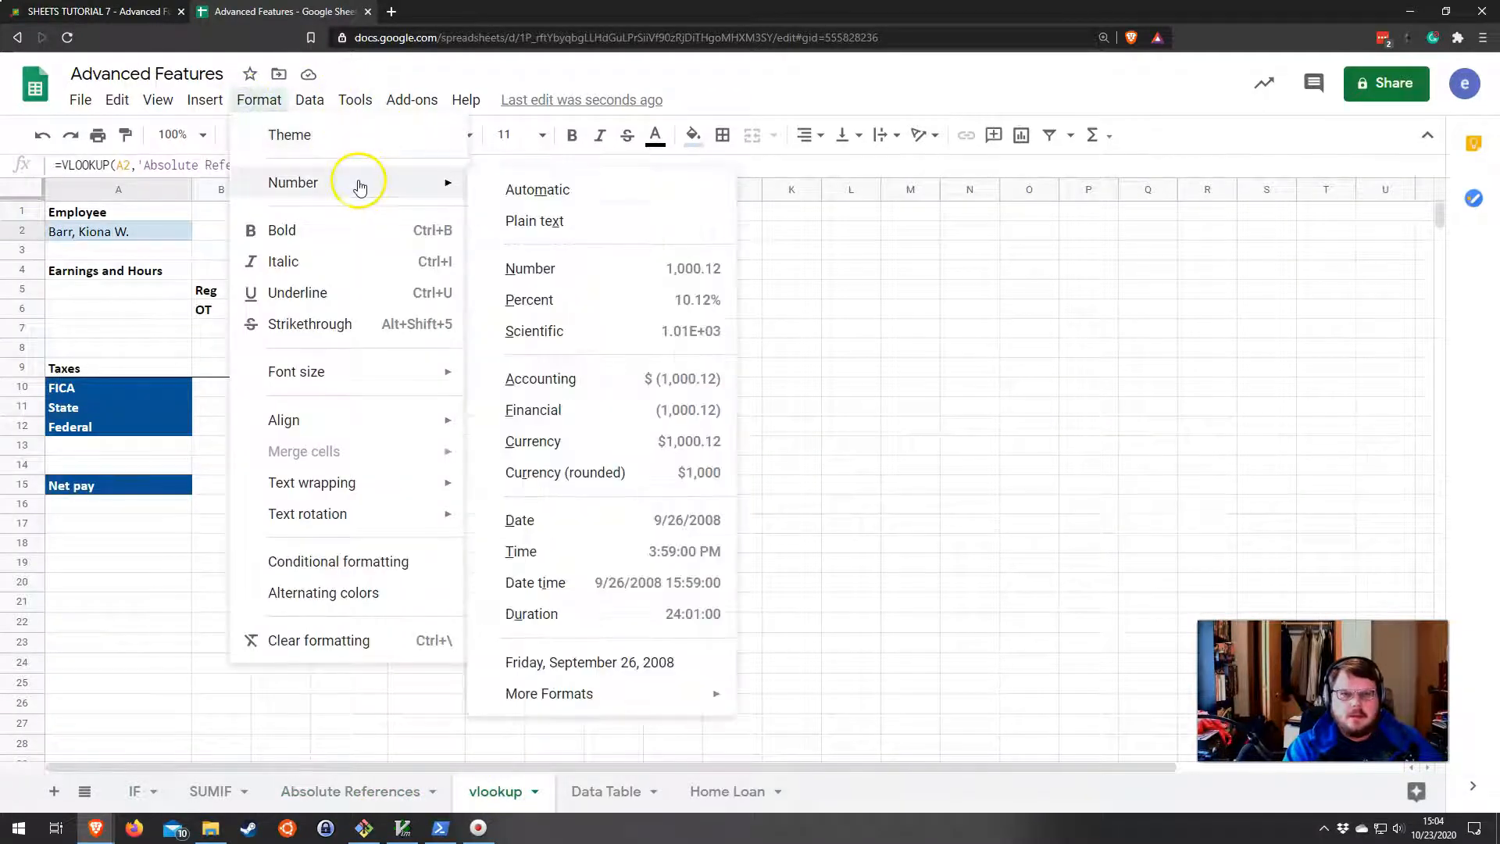
click(550, 223)
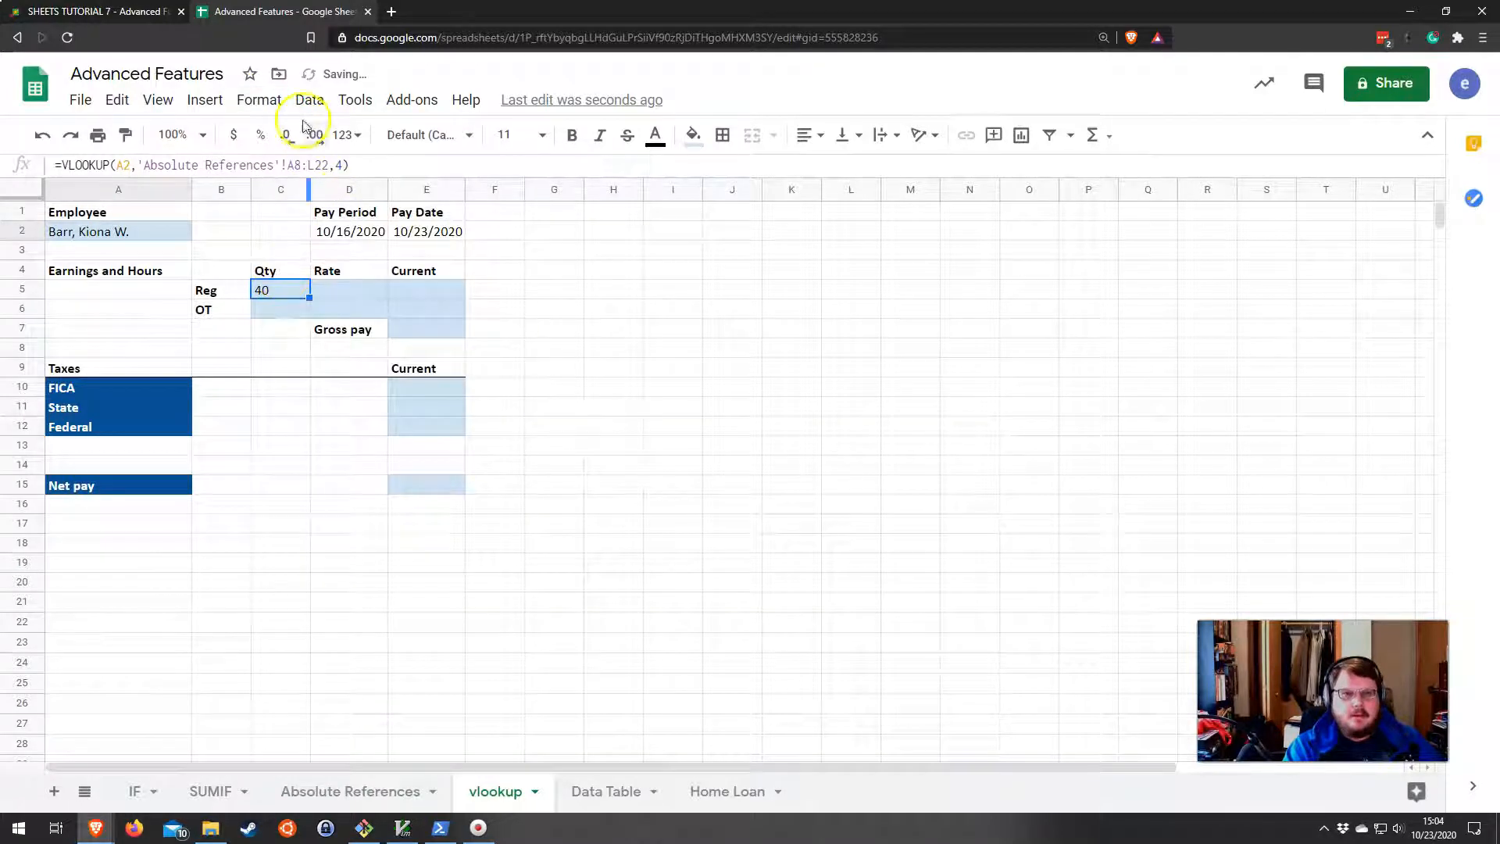
Format the Reg Qty cell C5 as Number with two decimals.
click(259, 99)
mouse_move(344, 186)
click(557, 275)
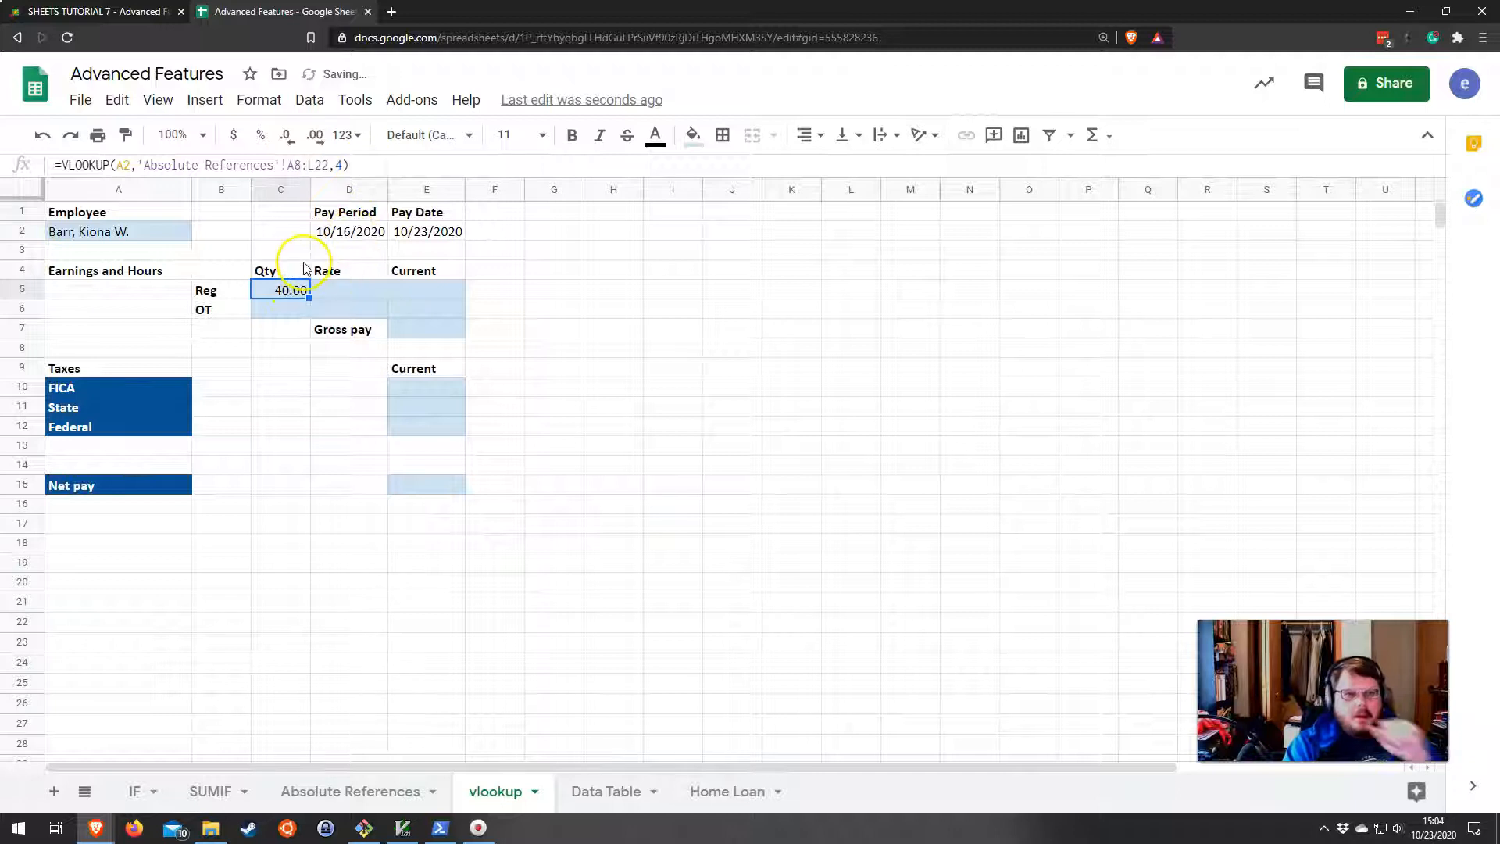
Look up the employee's overtime hours in the OT Qty cell C6 with =VLOOKUP(A2,'Absolute References'!A8:L22,5).
click(280, 317)
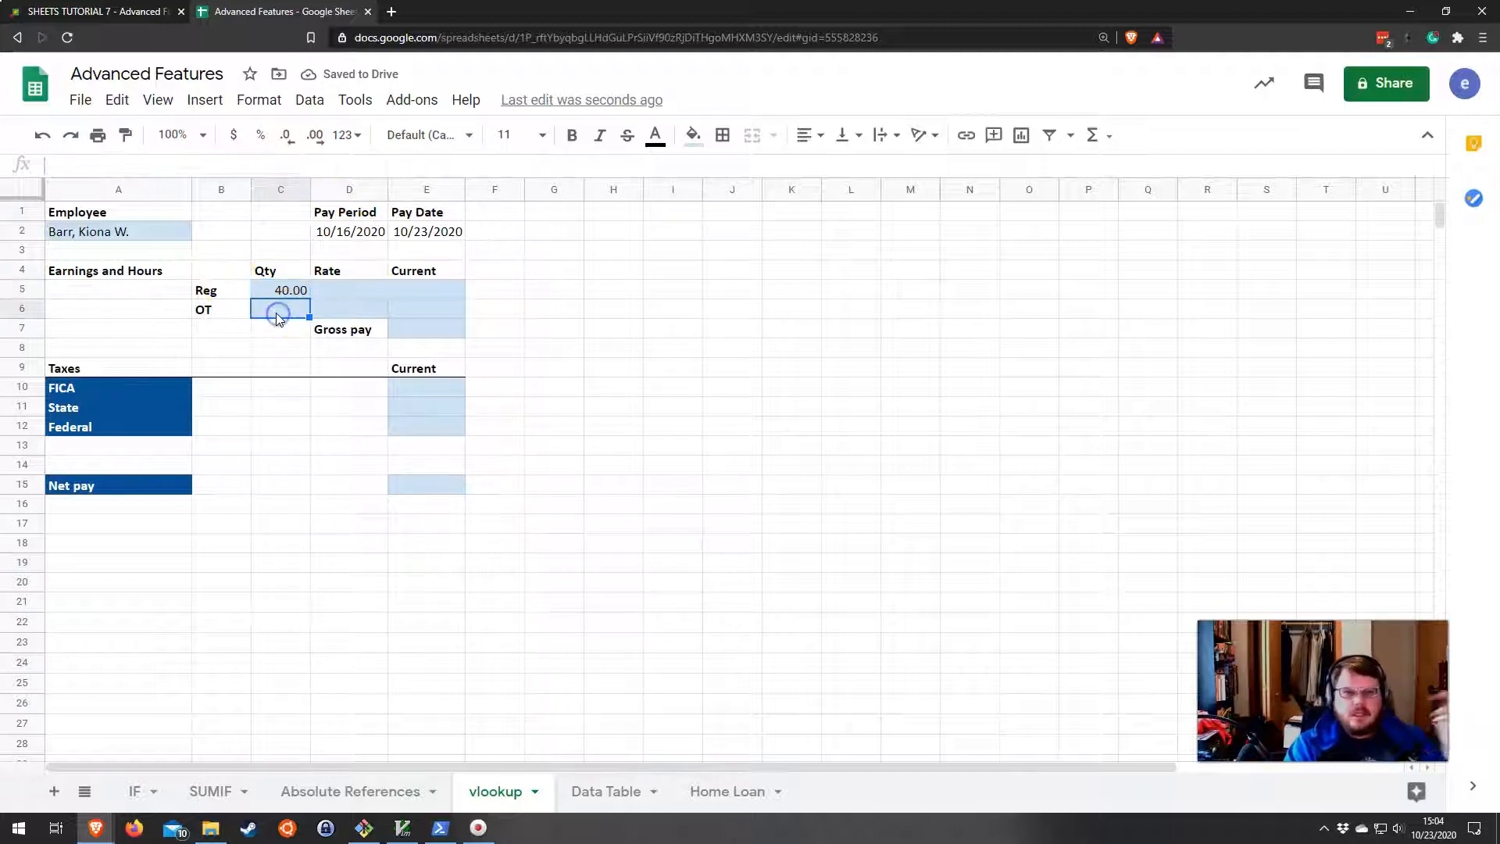
text(=)
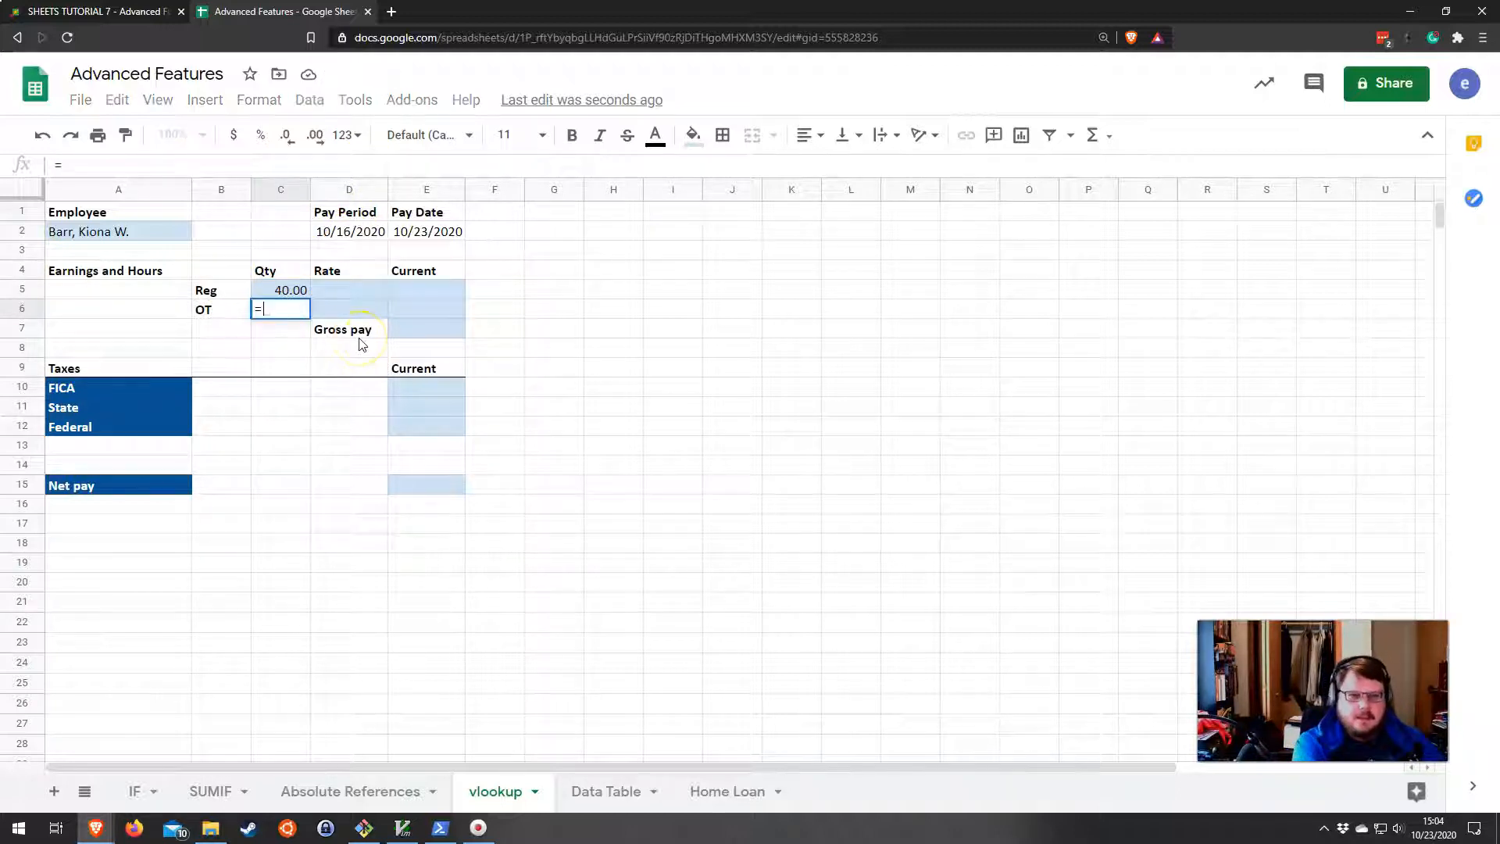
text(VLOOKUP()
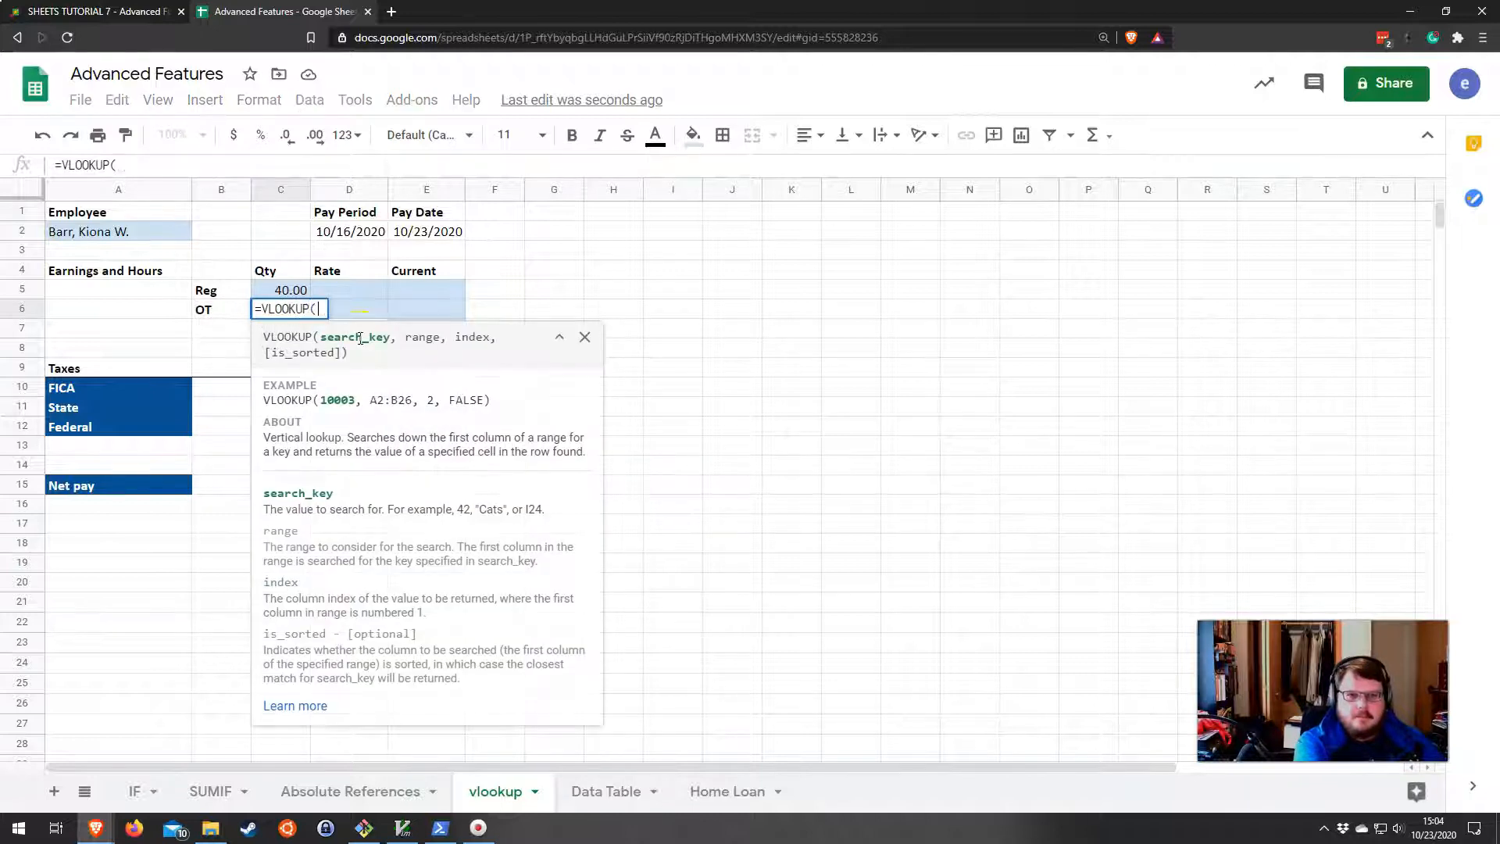
click(146, 231)
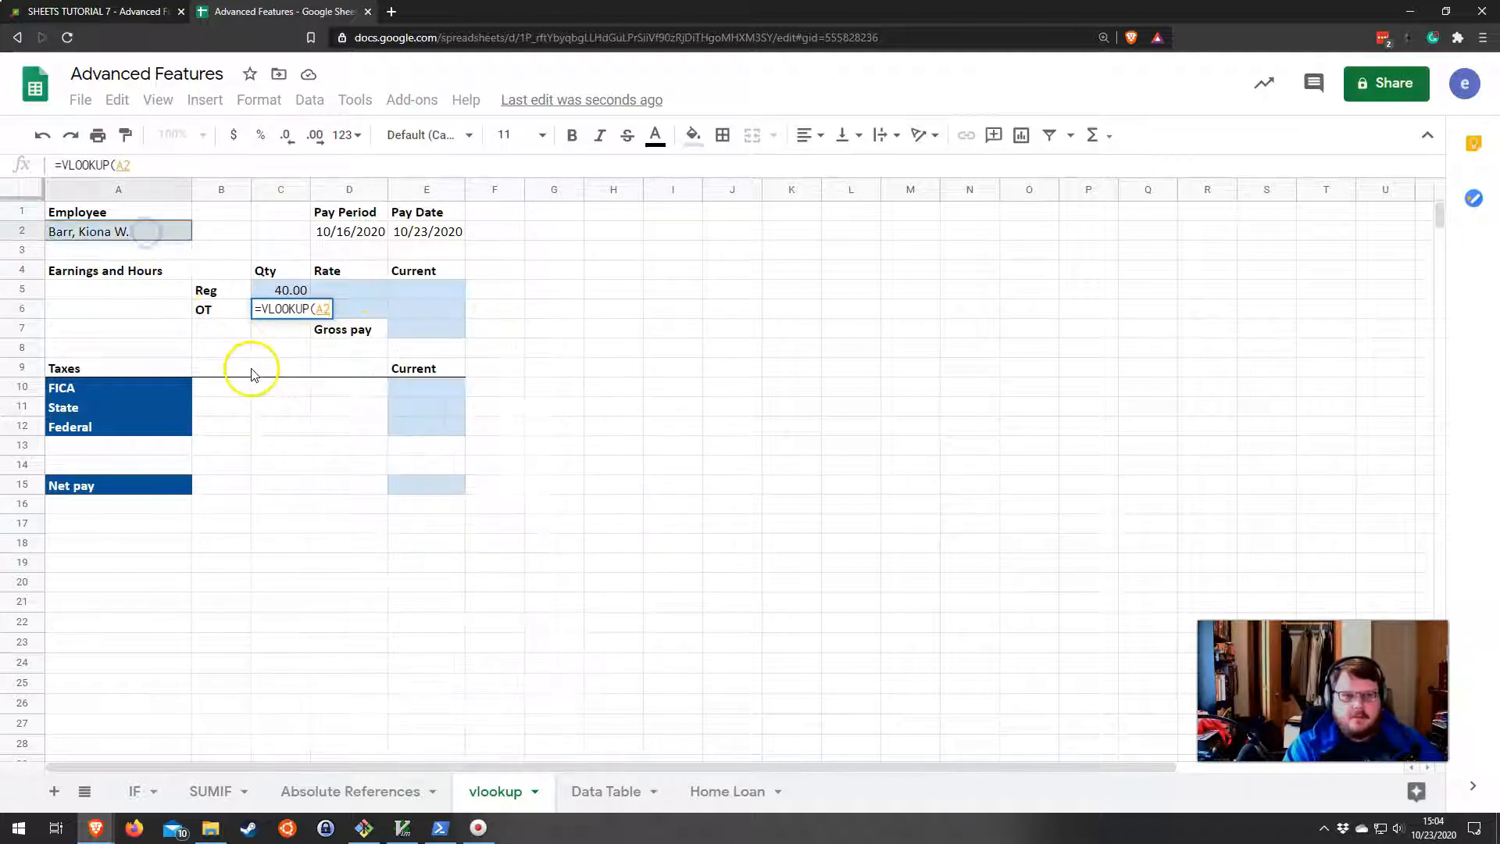
text(,)
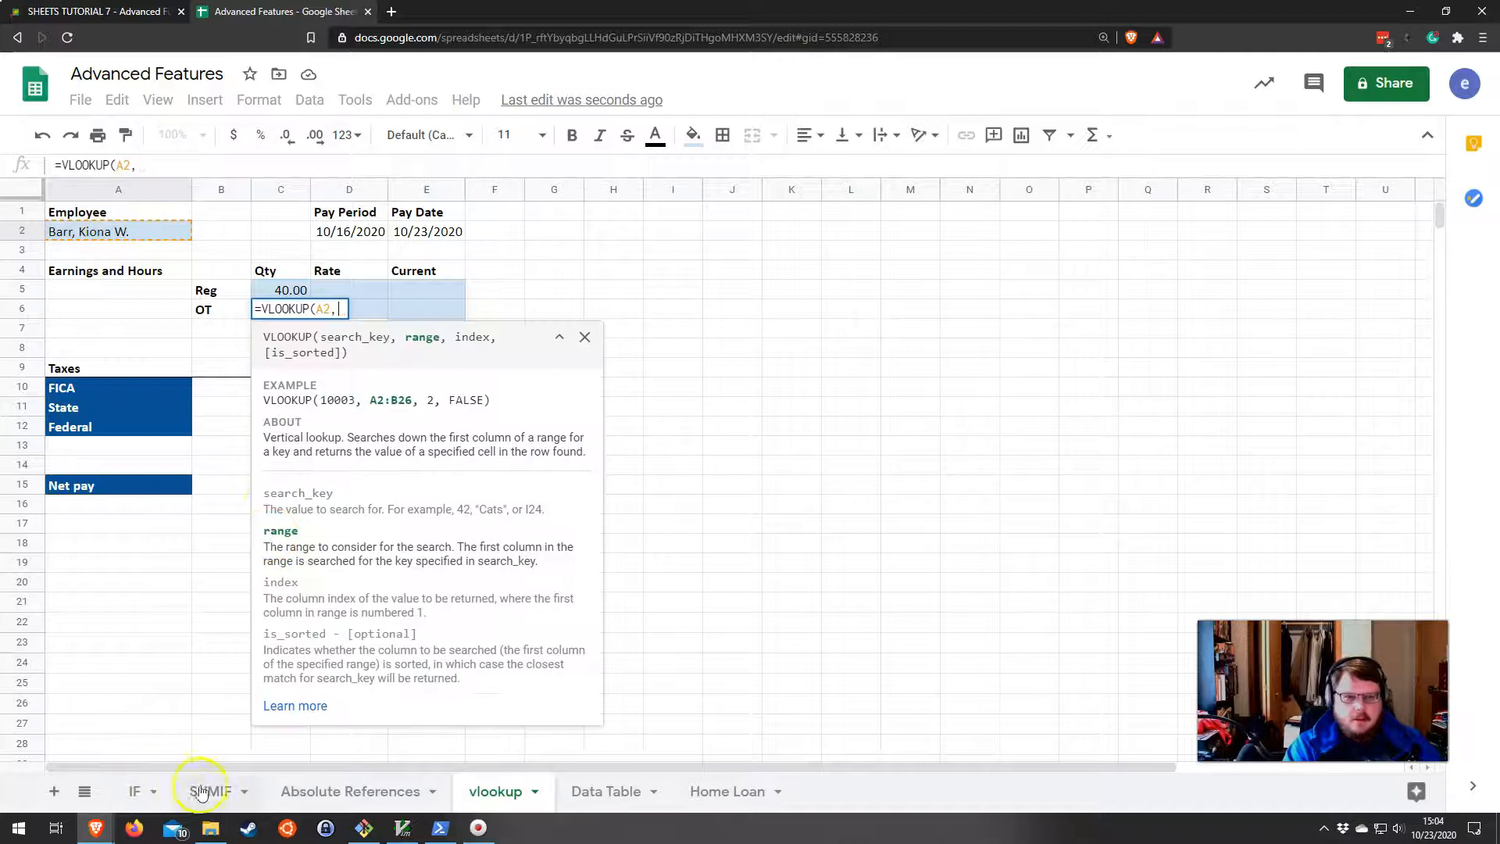
click(338, 785)
drag(100, 251, 1219, 527)
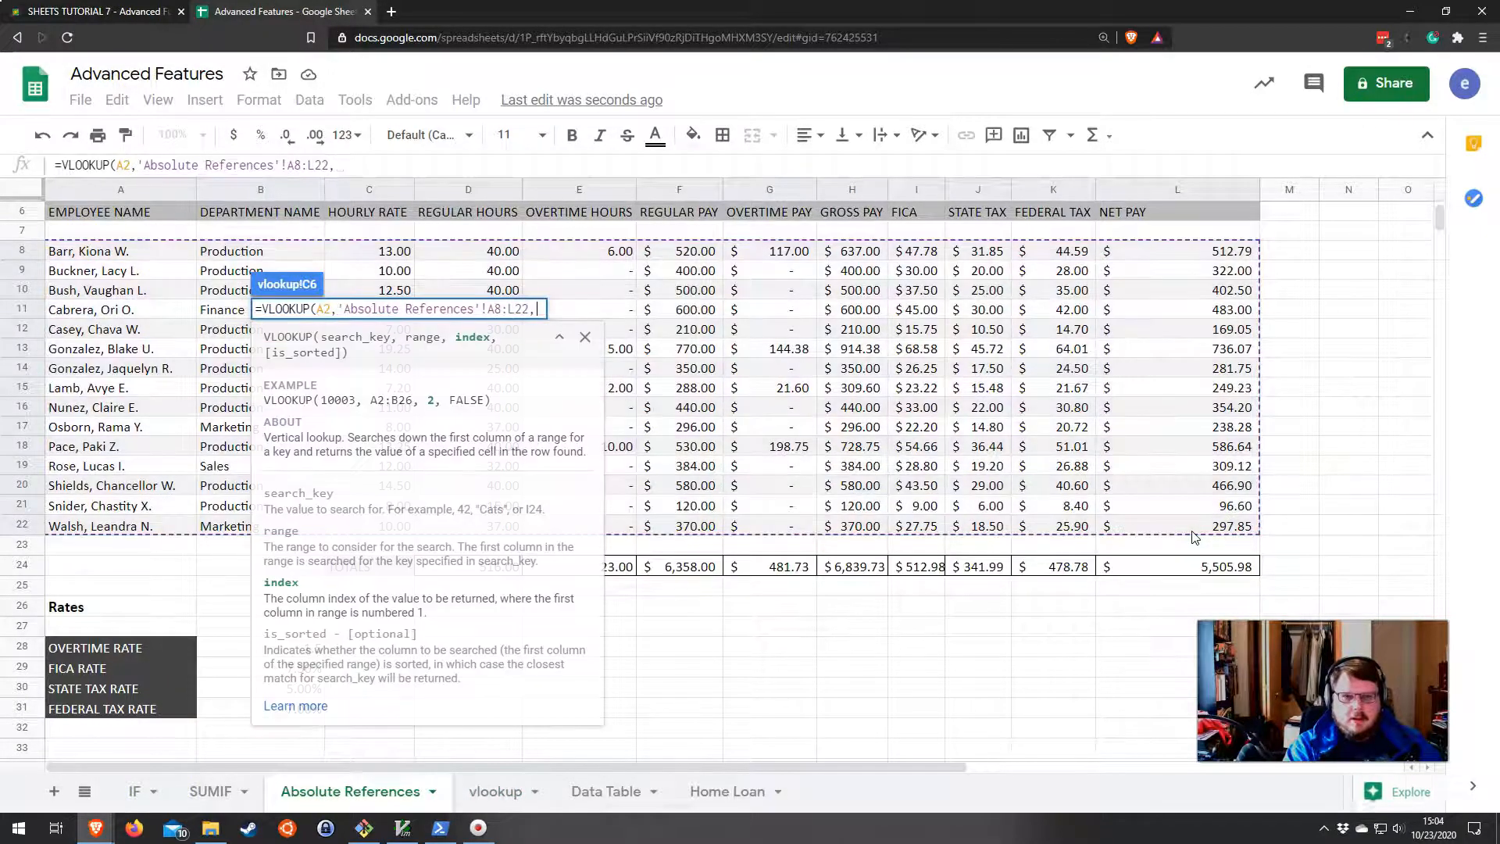
text(,)
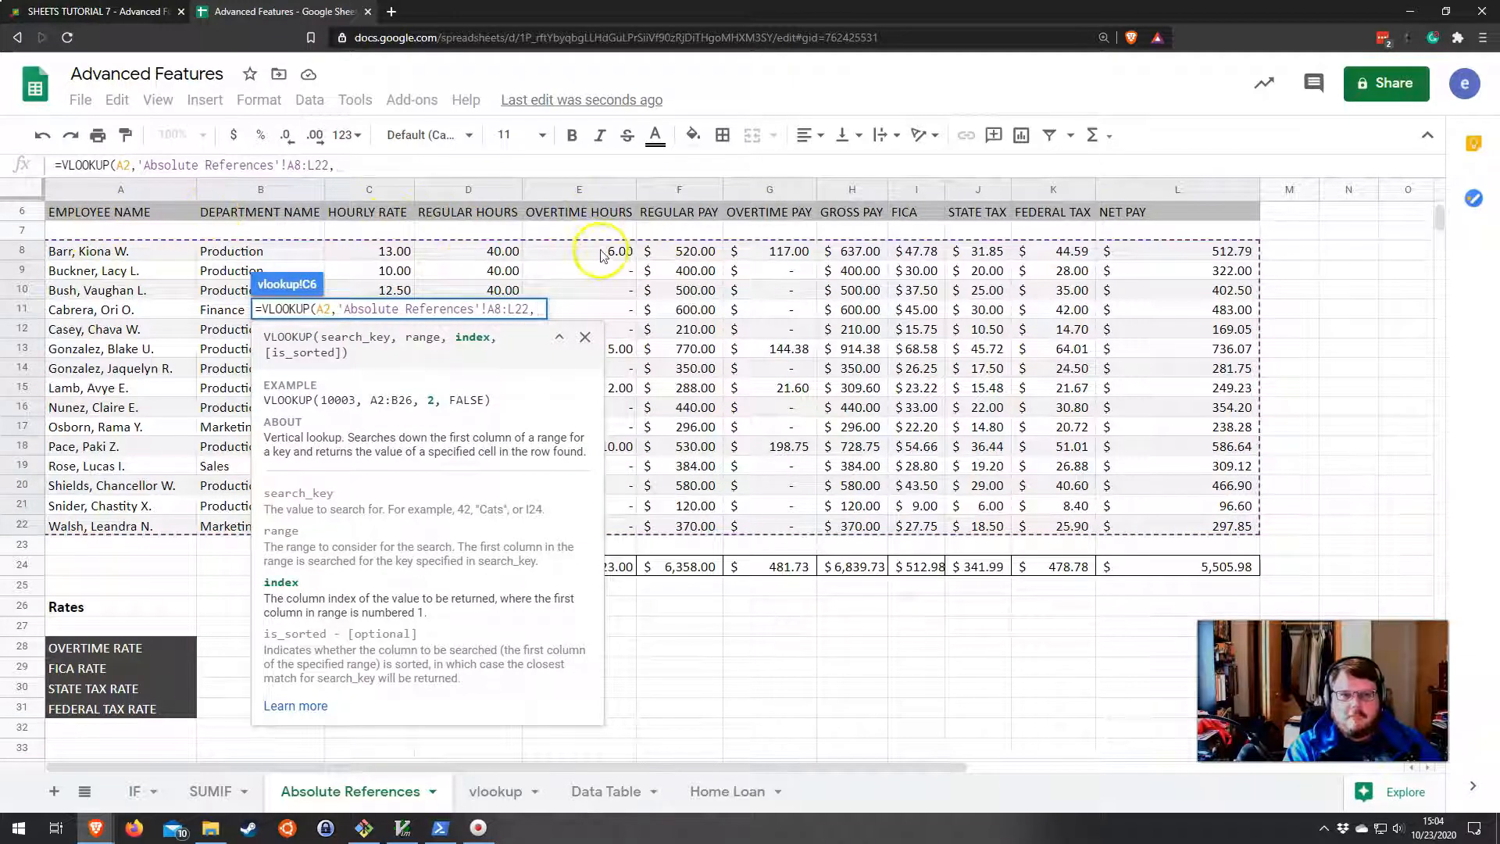
text(5))
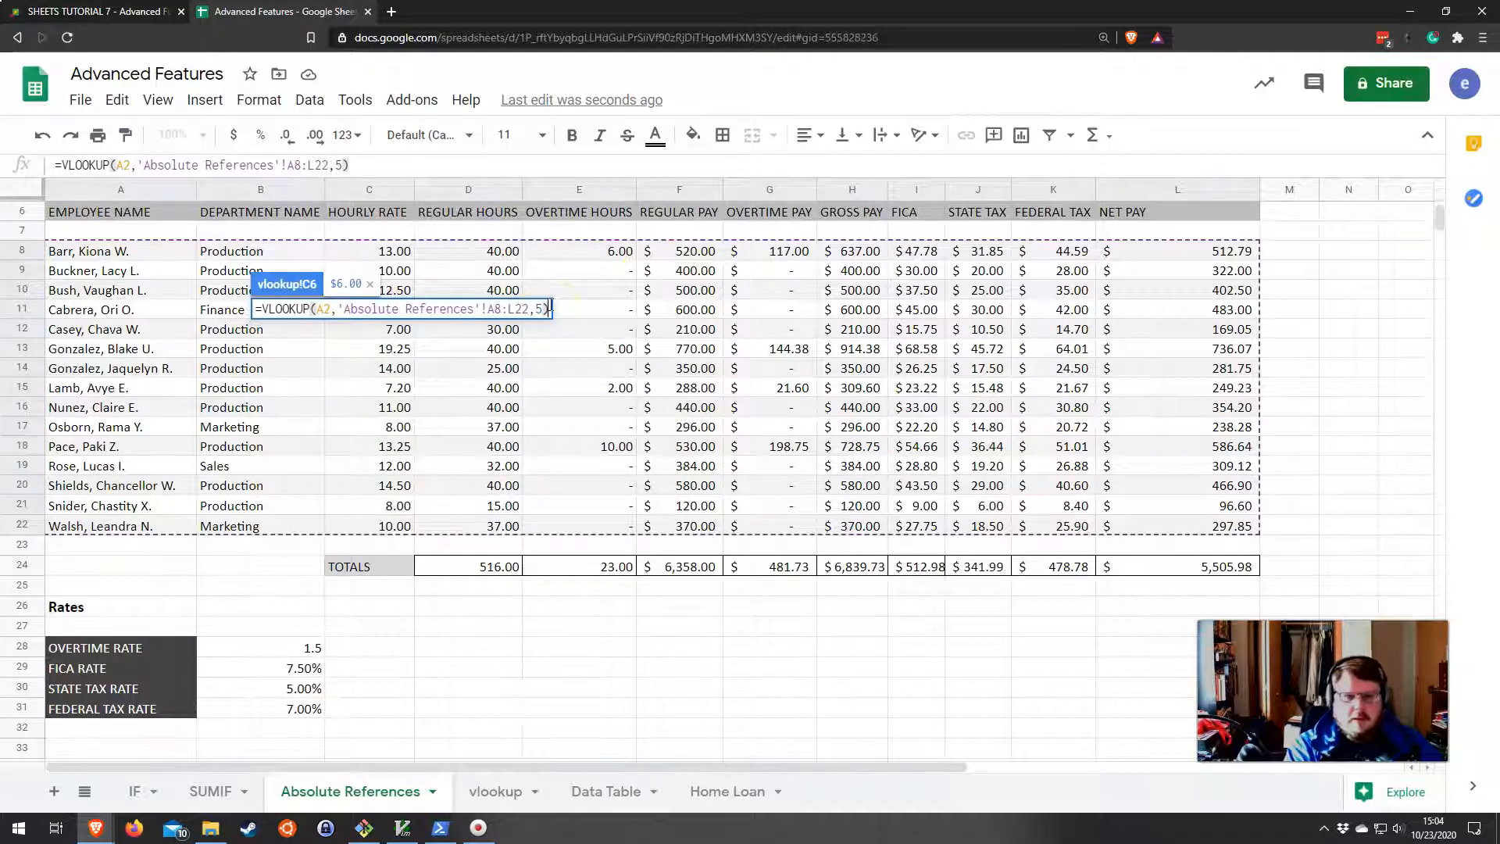
key(Return)
Format the OT Qty cell C6 as Number with two decimals.
click(286, 303)
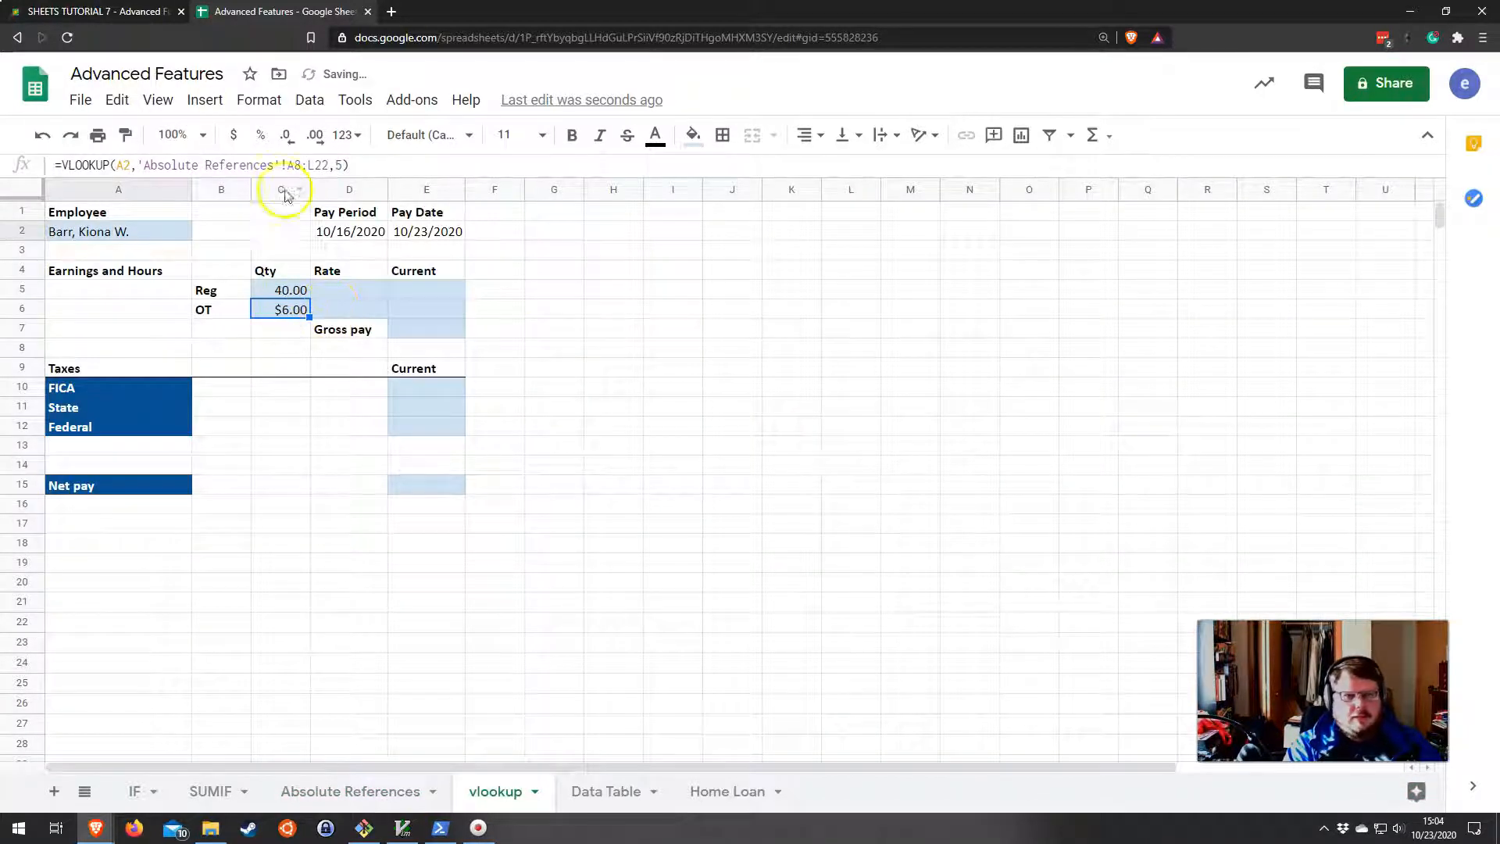
click(256, 102)
mouse_move(294, 181)
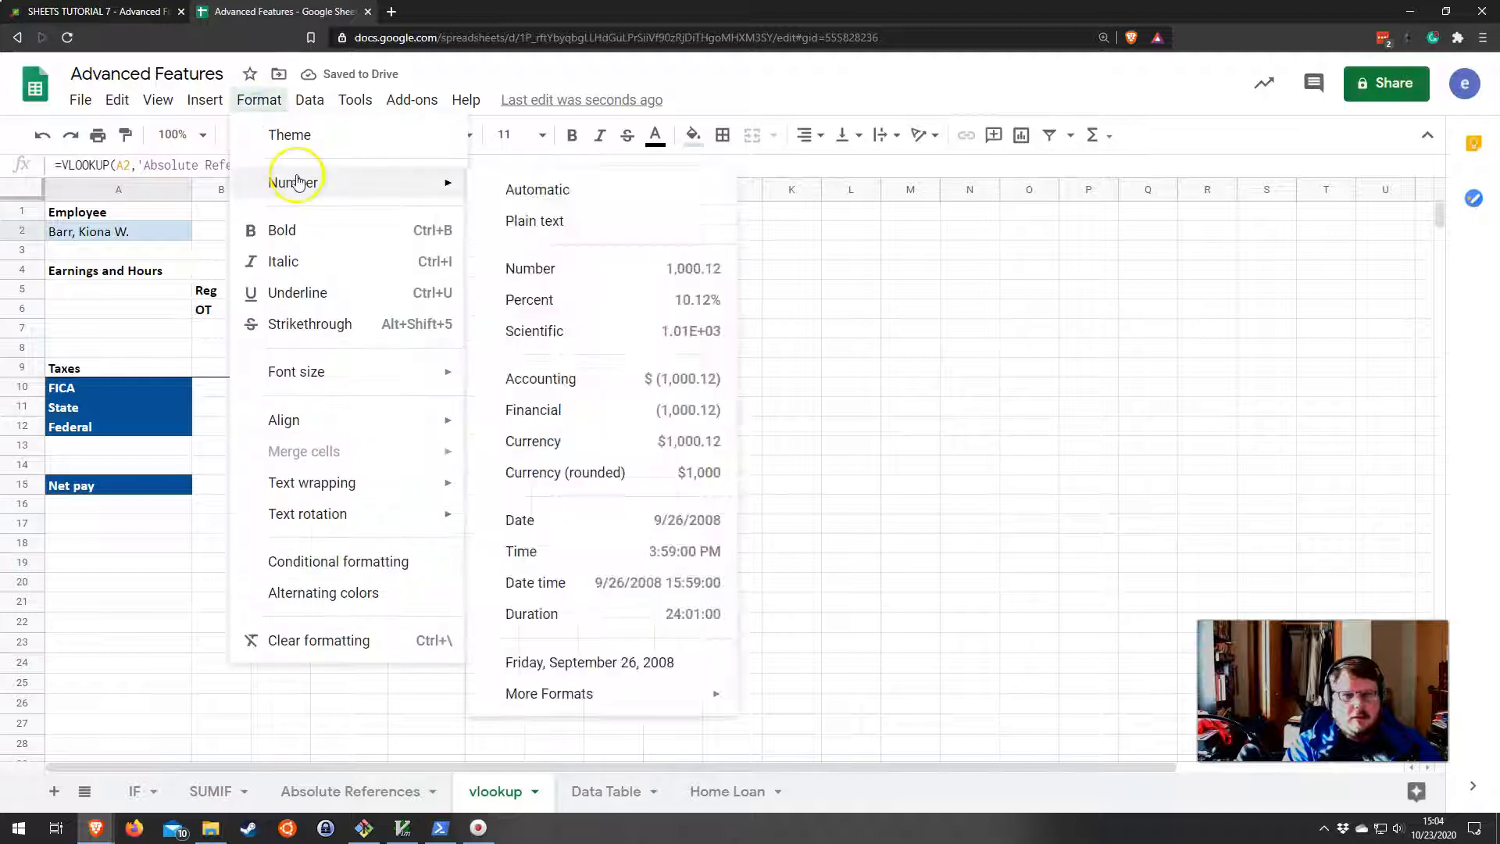
click(568, 264)
Apply the currency format to the Rate cells D5:D6, the Current earnings cells E5:E7 and the tax cells E10:E12.
mouse_move(341, 295)
mouse_down()
mouse_move(413, 307)
mouse_move(359, 311)
mouse_up()
click(240, 139)
drag(428, 298, 445, 329)
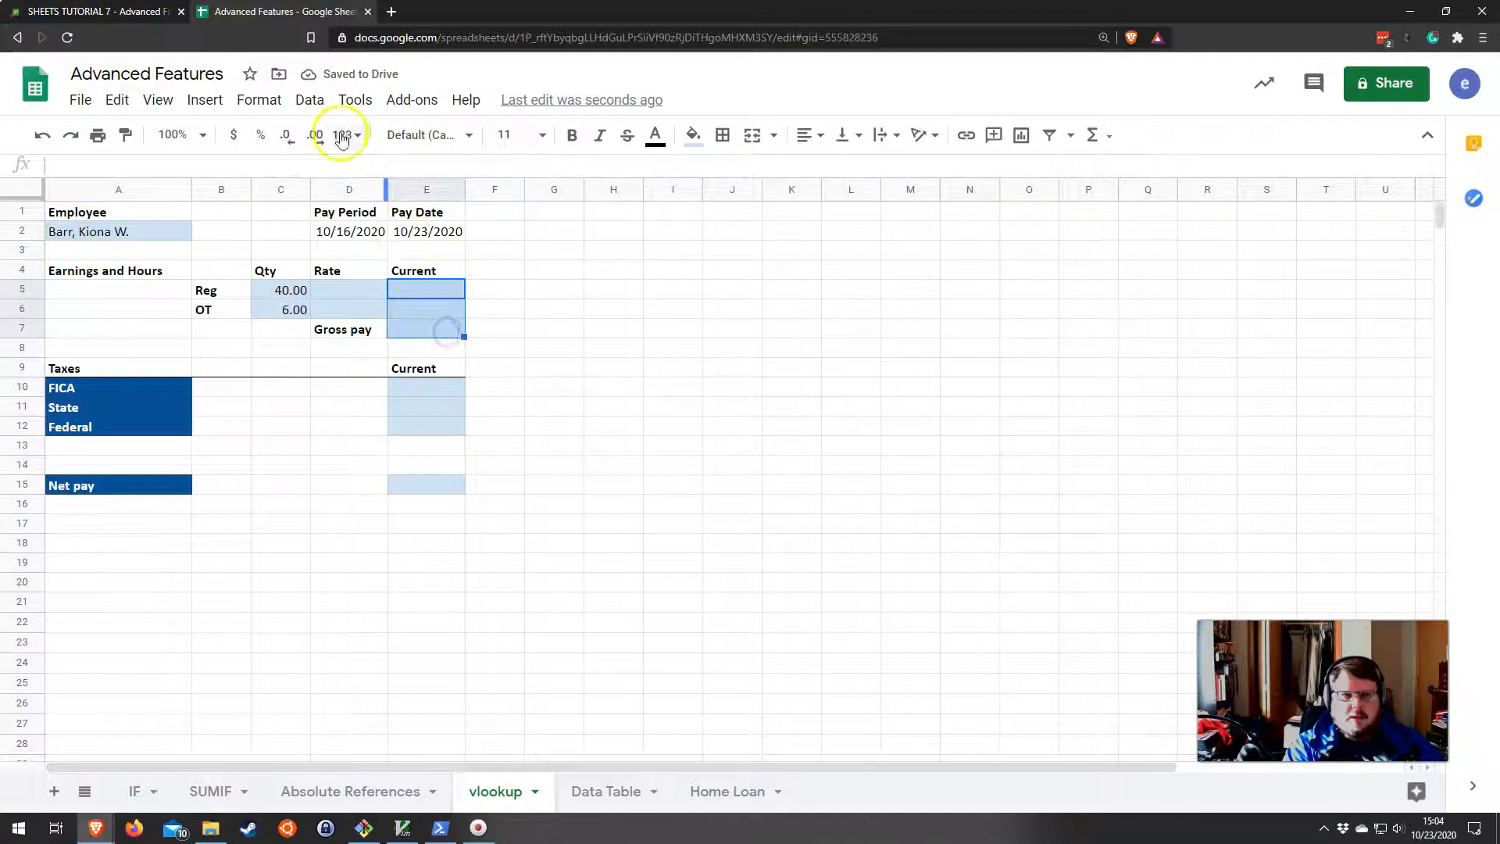
click(232, 138)
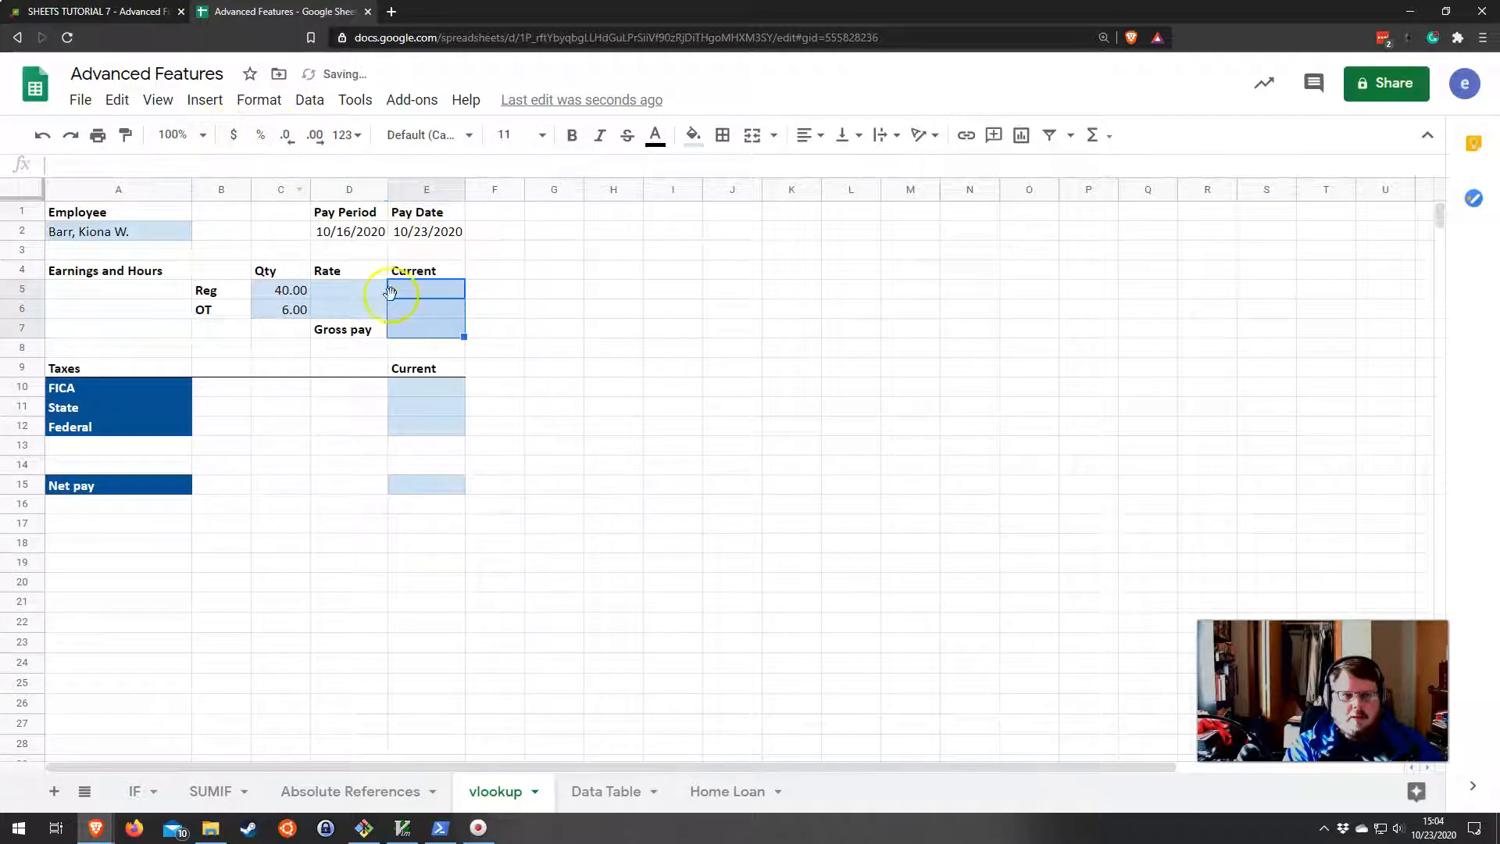
drag(428, 395, 421, 425)
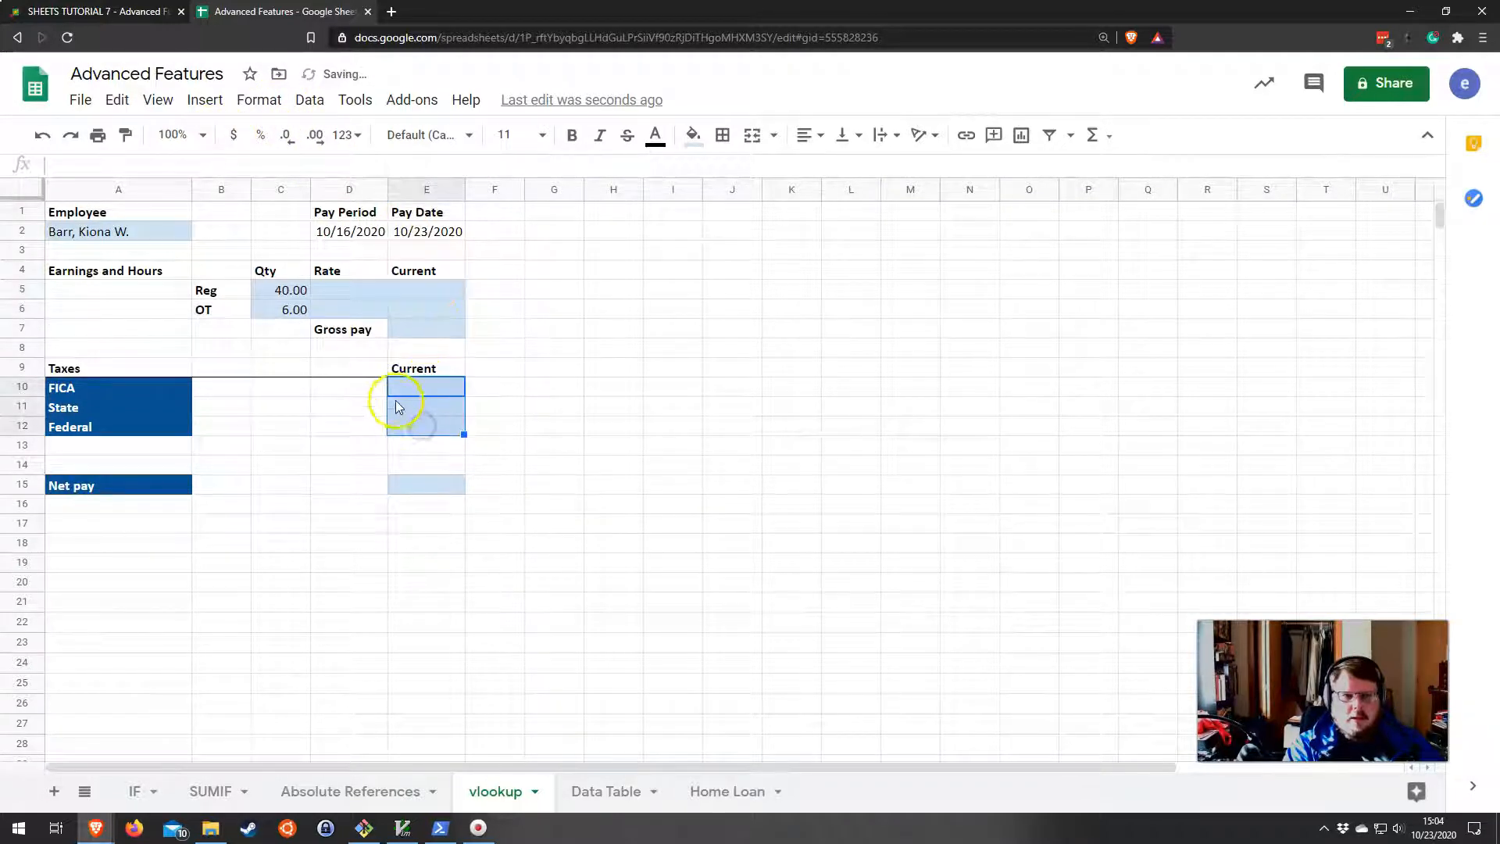
click(235, 136)
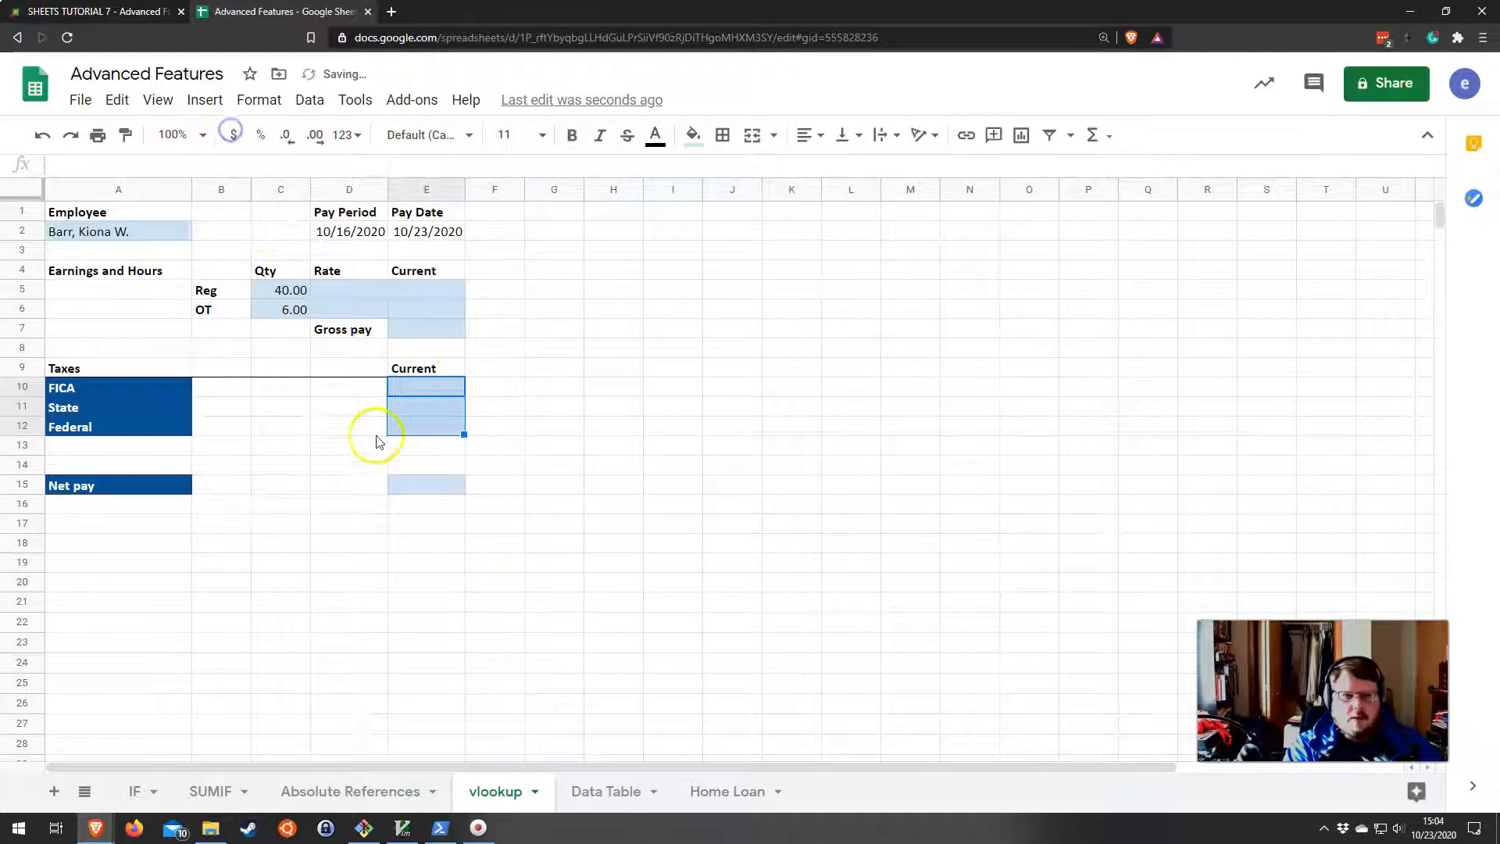
click(411, 485)
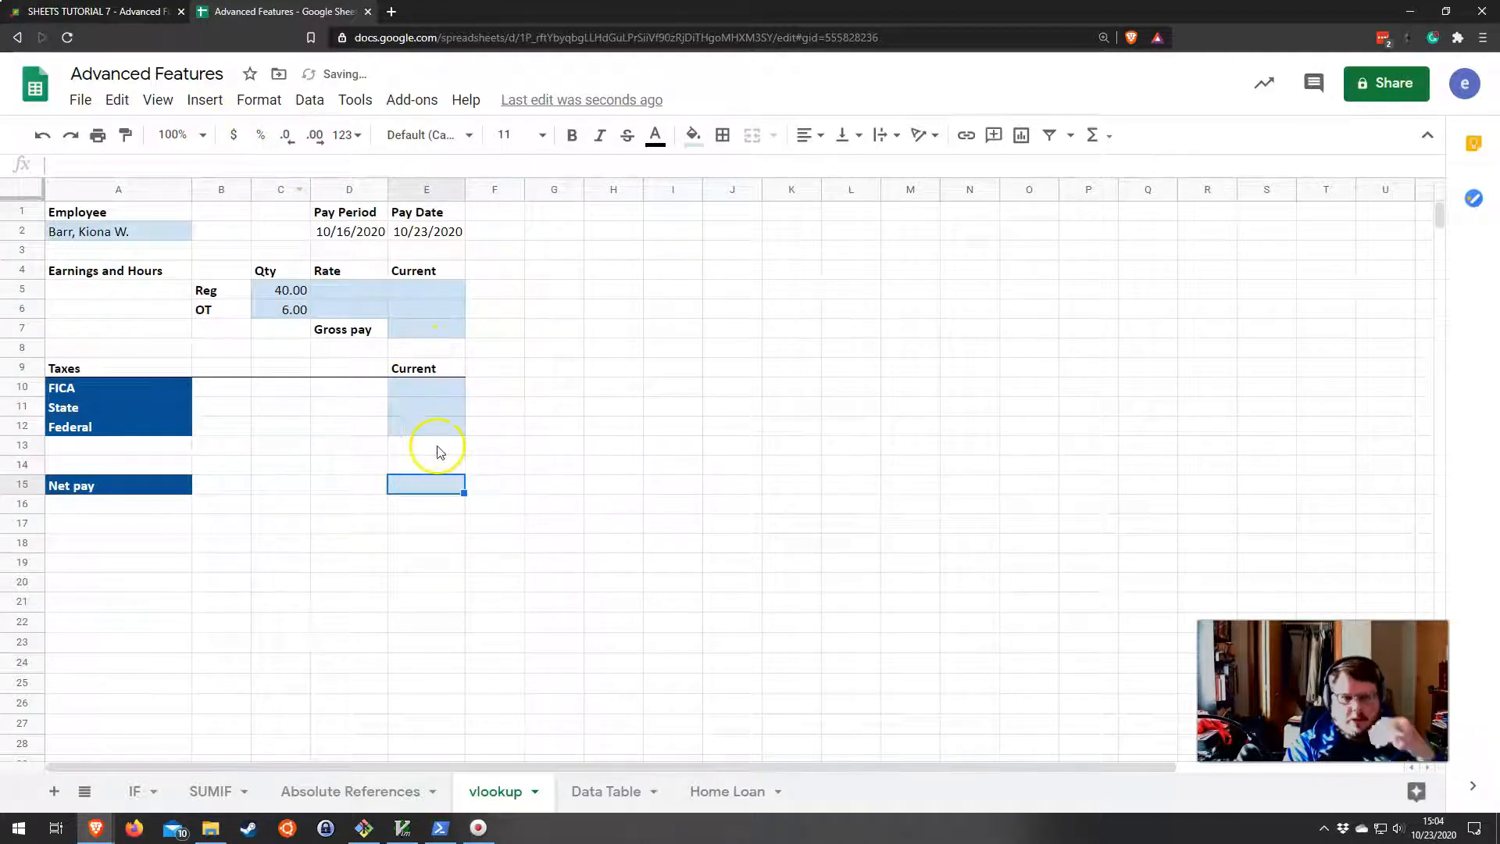
Start a VLOOKUP in the Reg Rate cell D5 with A2 as the search key and a range from the Absolute References sheet.
click(326, 287)
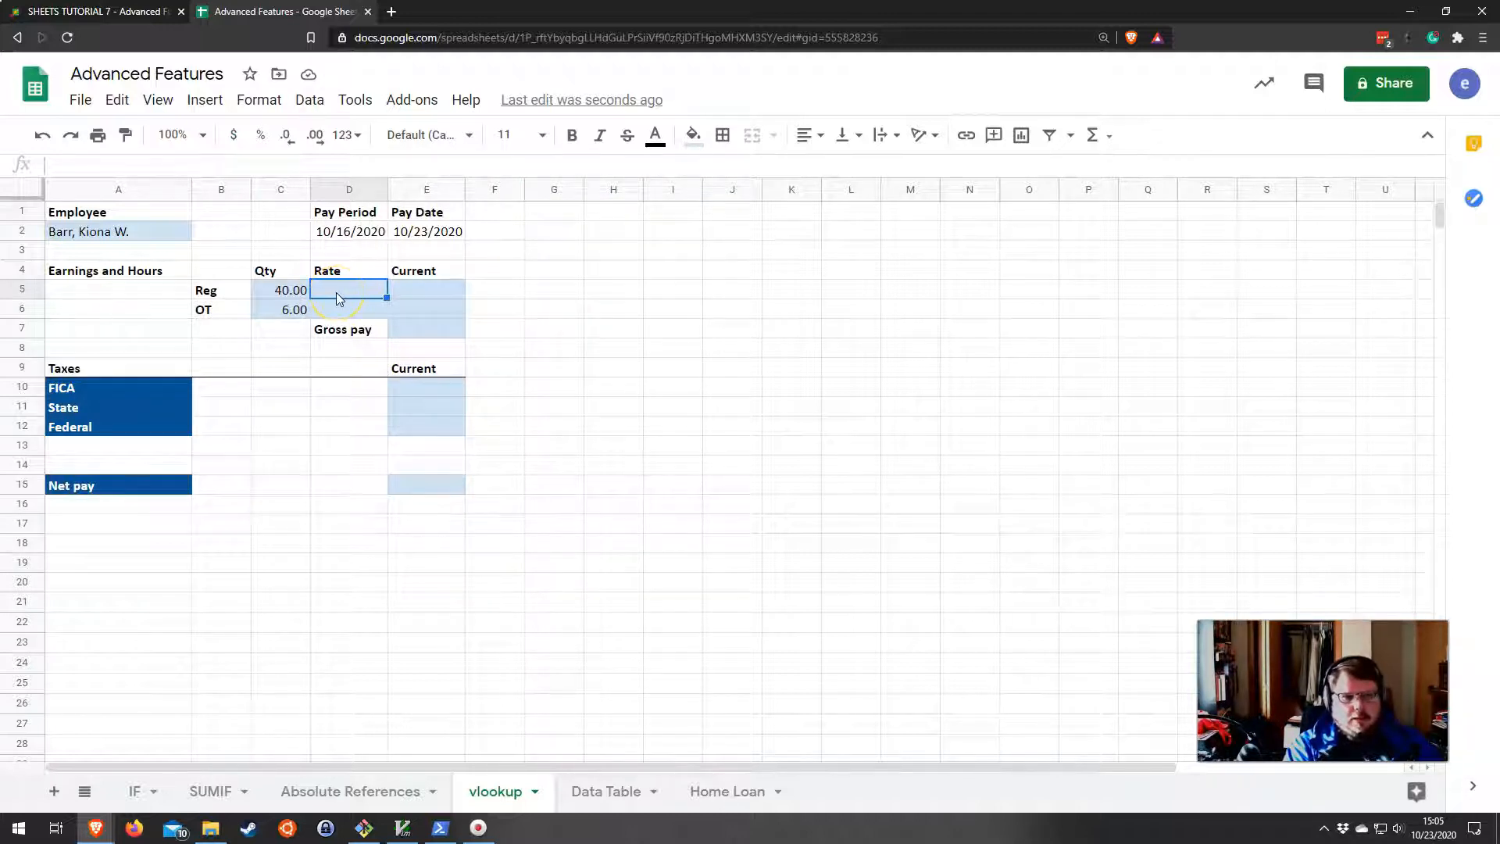
text(=)
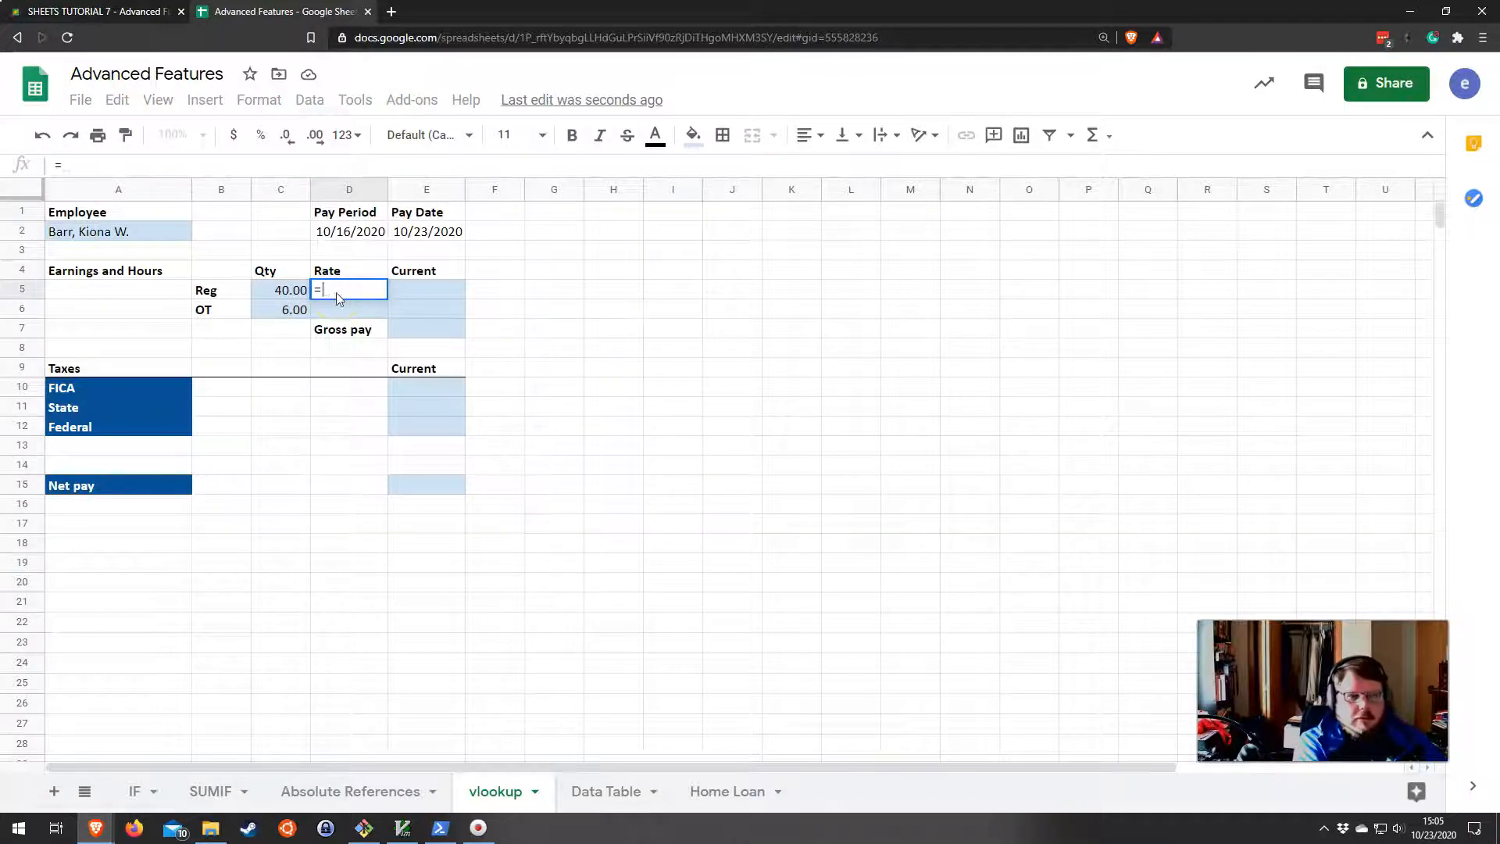
text(VLOOKUP()
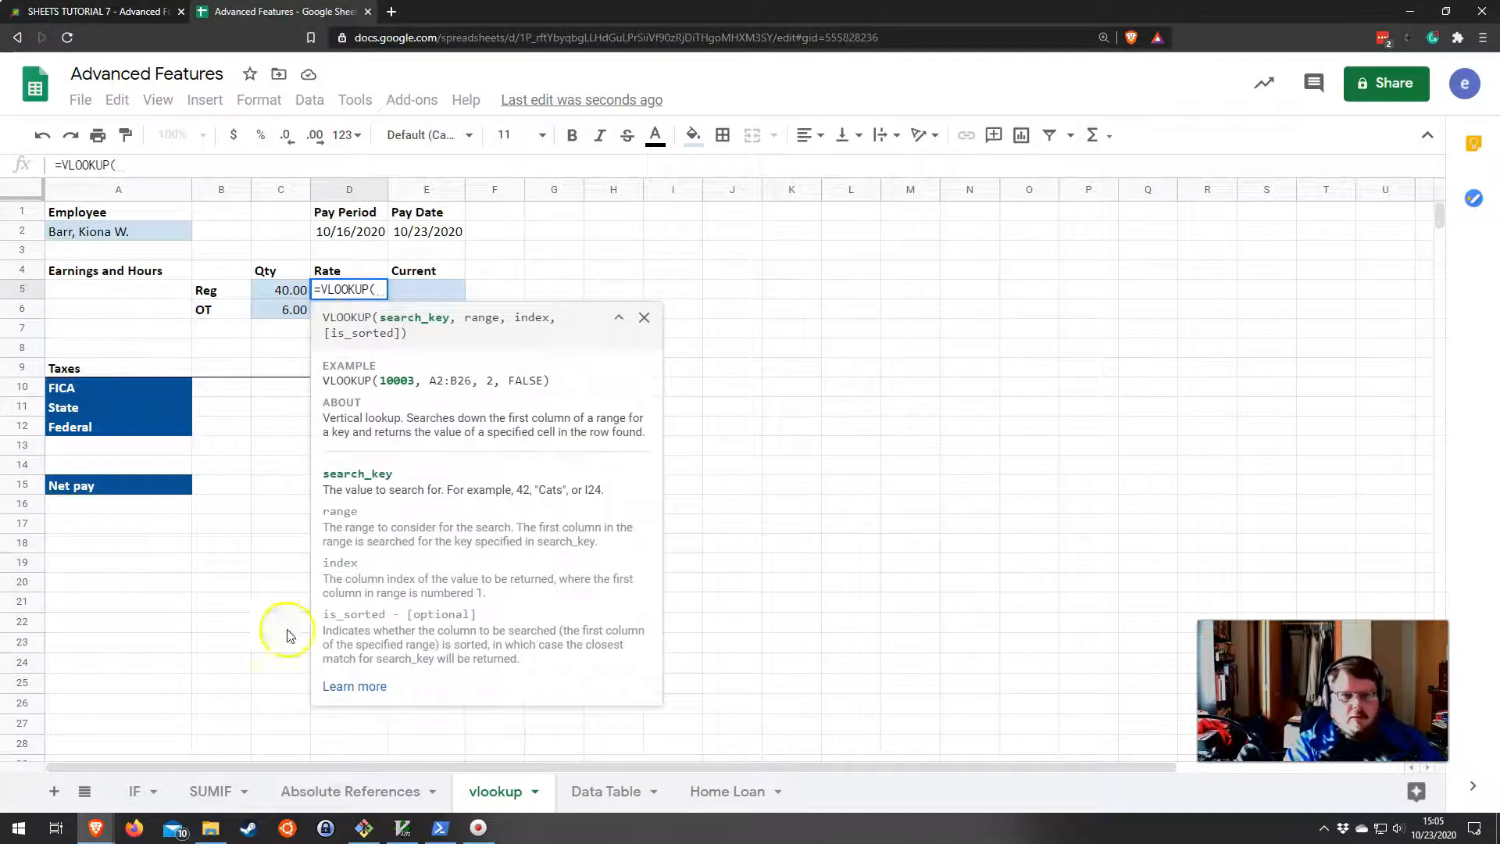
click(74, 233)
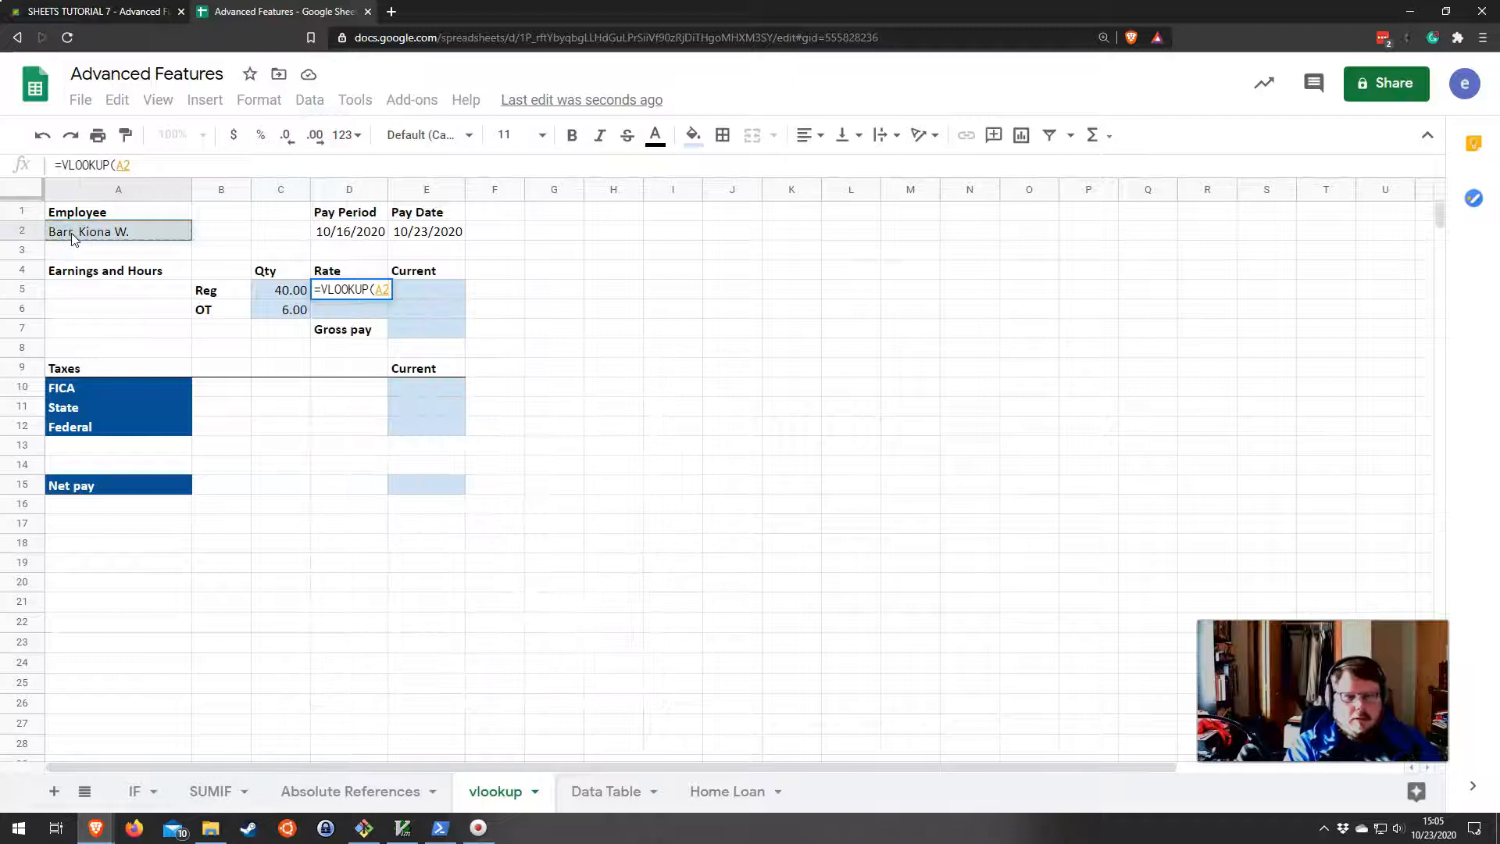
text(,)
click(388, 795)
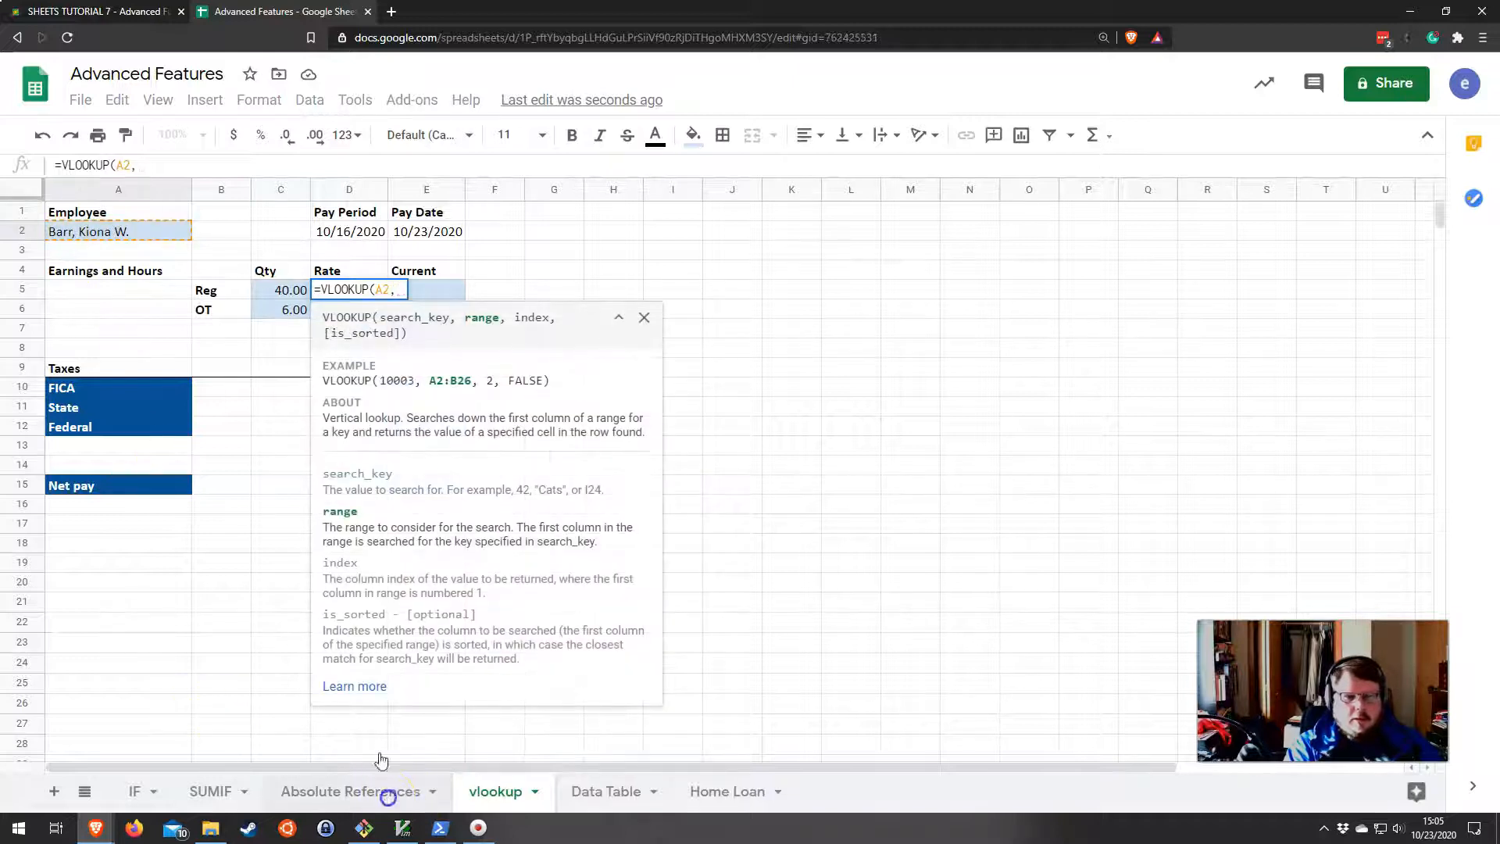
Complete the VLOOKUP in D5 with range A8:L22 of the Absolute References sheet and column index 3.
drag(106, 249, 1199, 530)
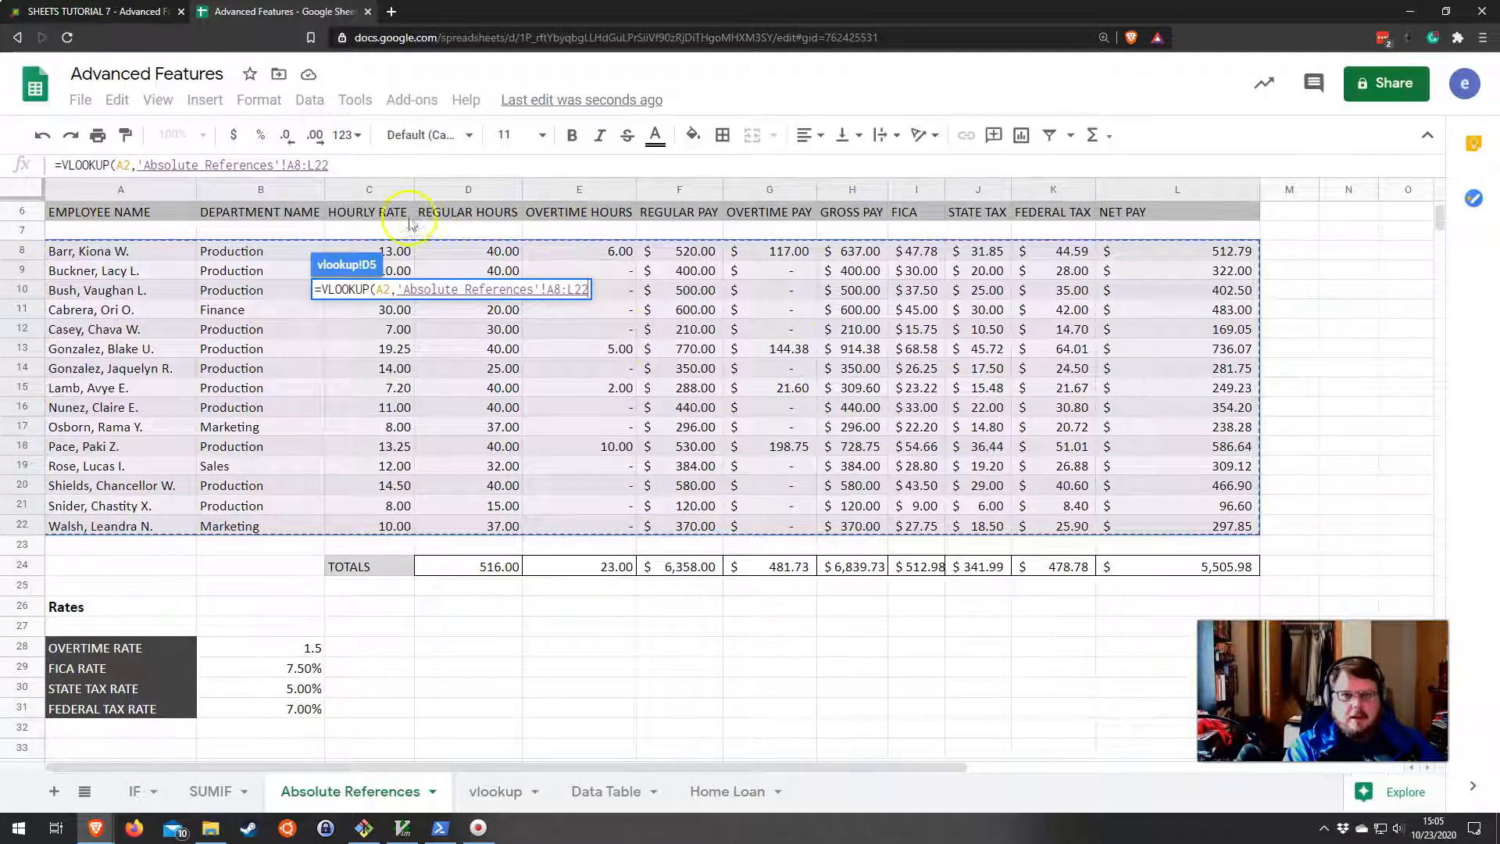
text(,3))
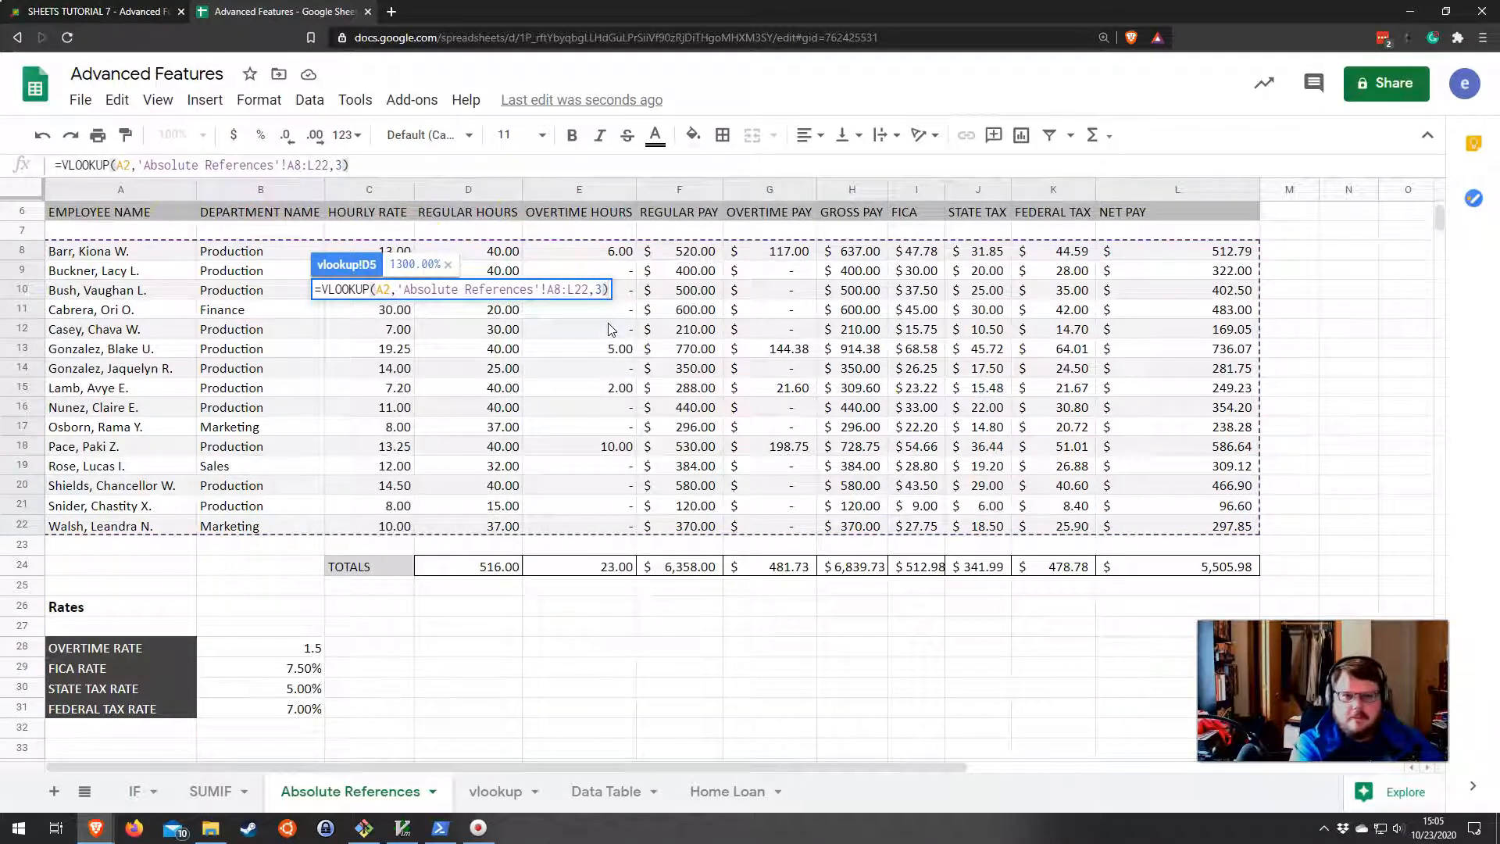
key(Return)
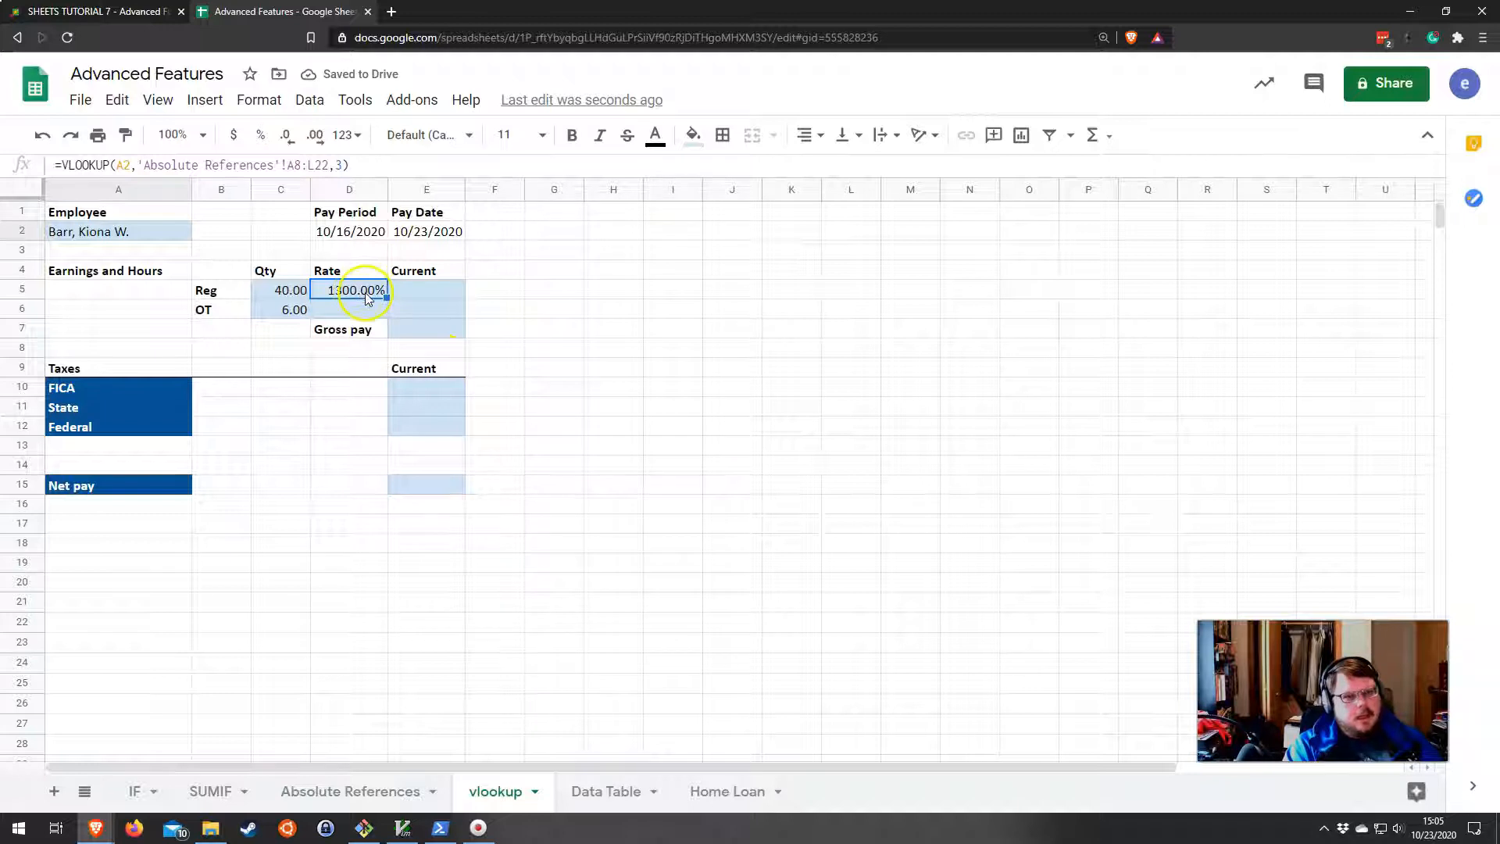
Format the two rate cells D5:D6 as currency.
drag(367, 297, 360, 323)
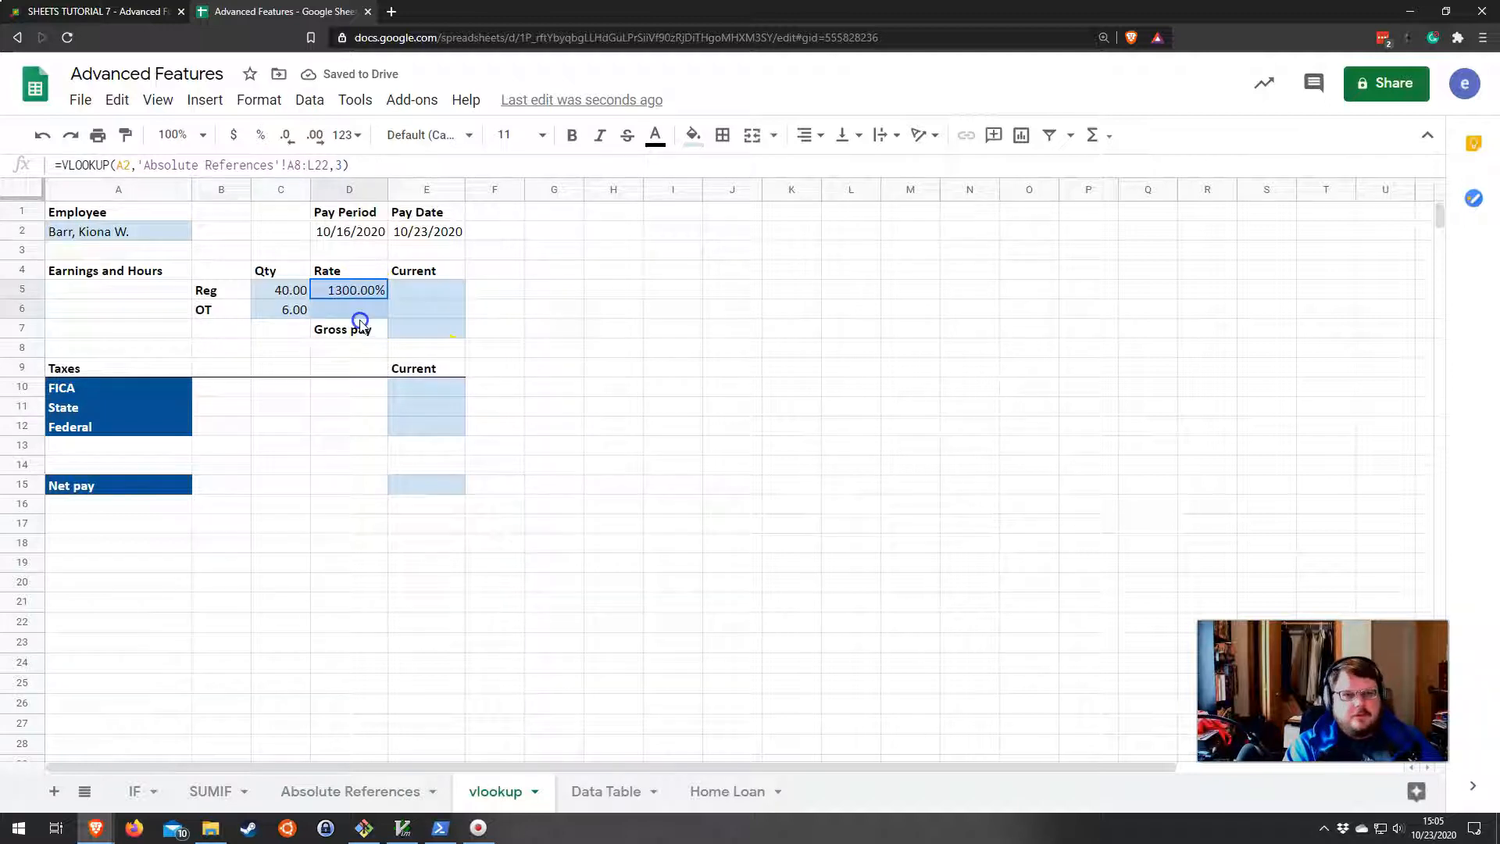
click(259, 100)
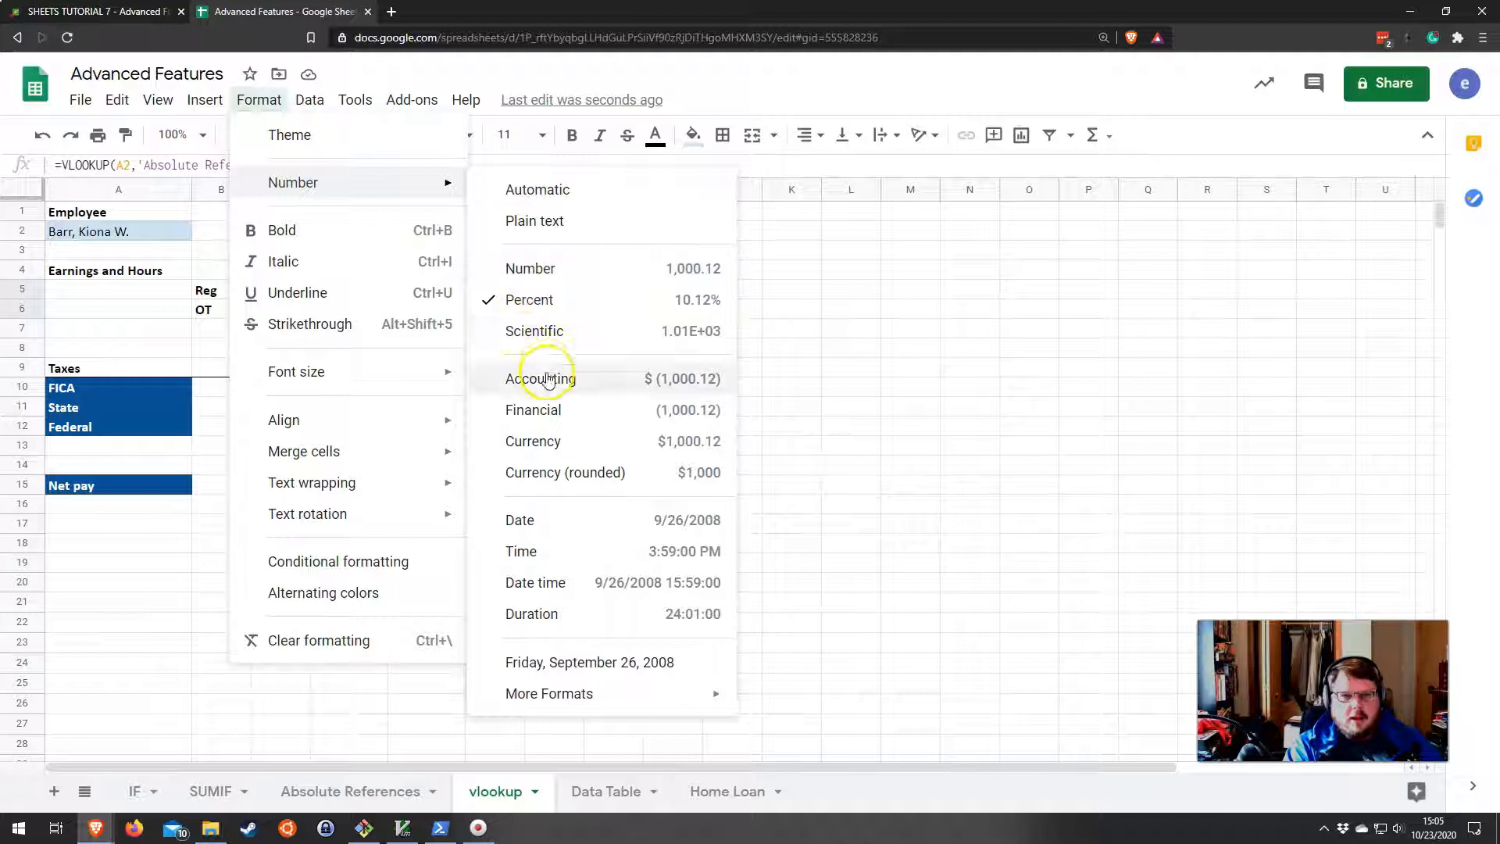
click(234, 135)
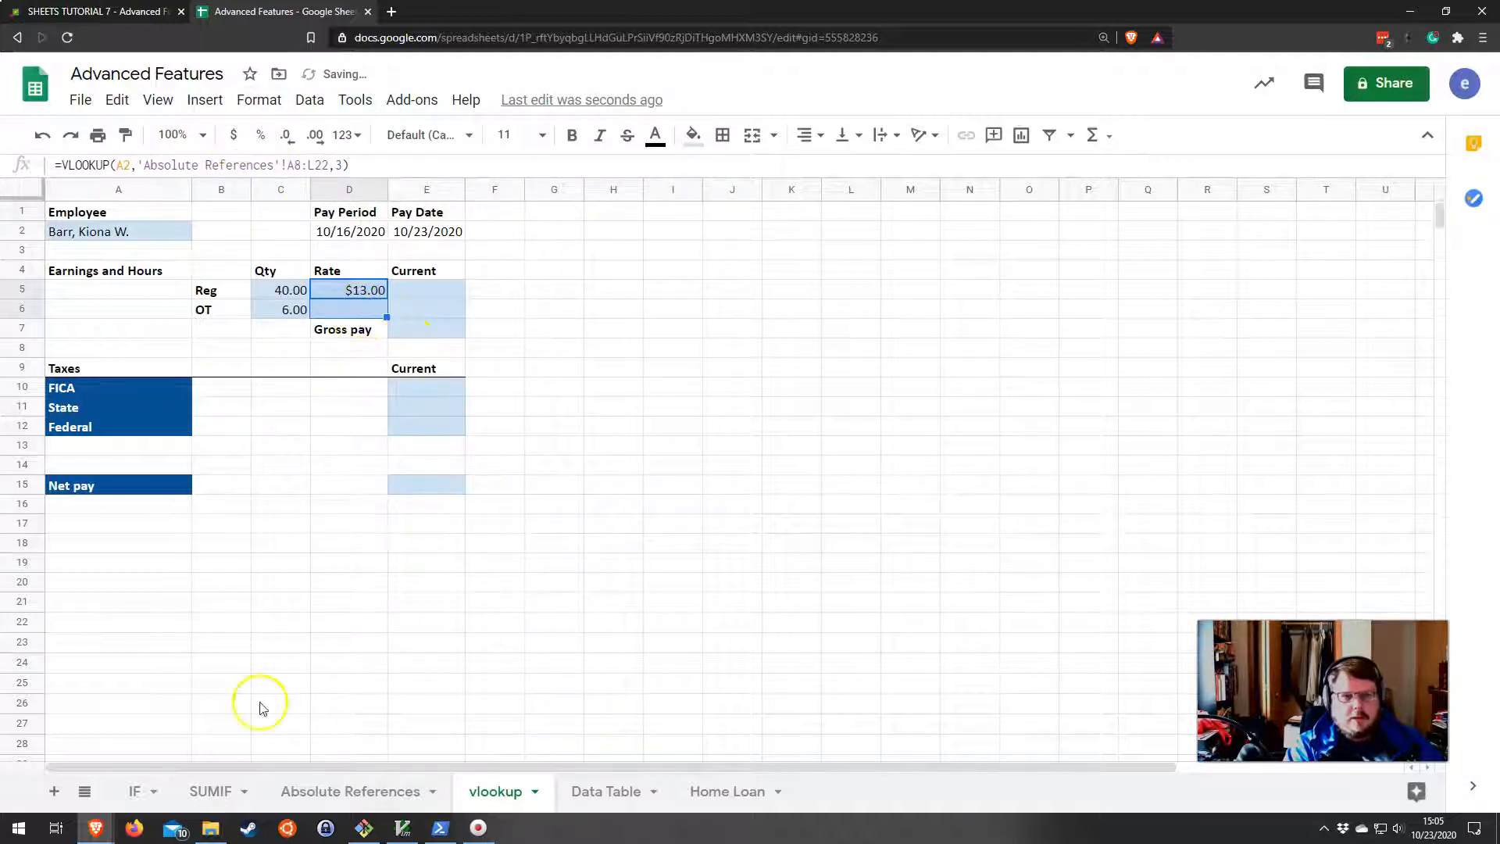
Calculate the overtime rate in D6 as D5 multiplied by the overtime rate in cell B28 of the Absolute References sheet.
click(367, 792)
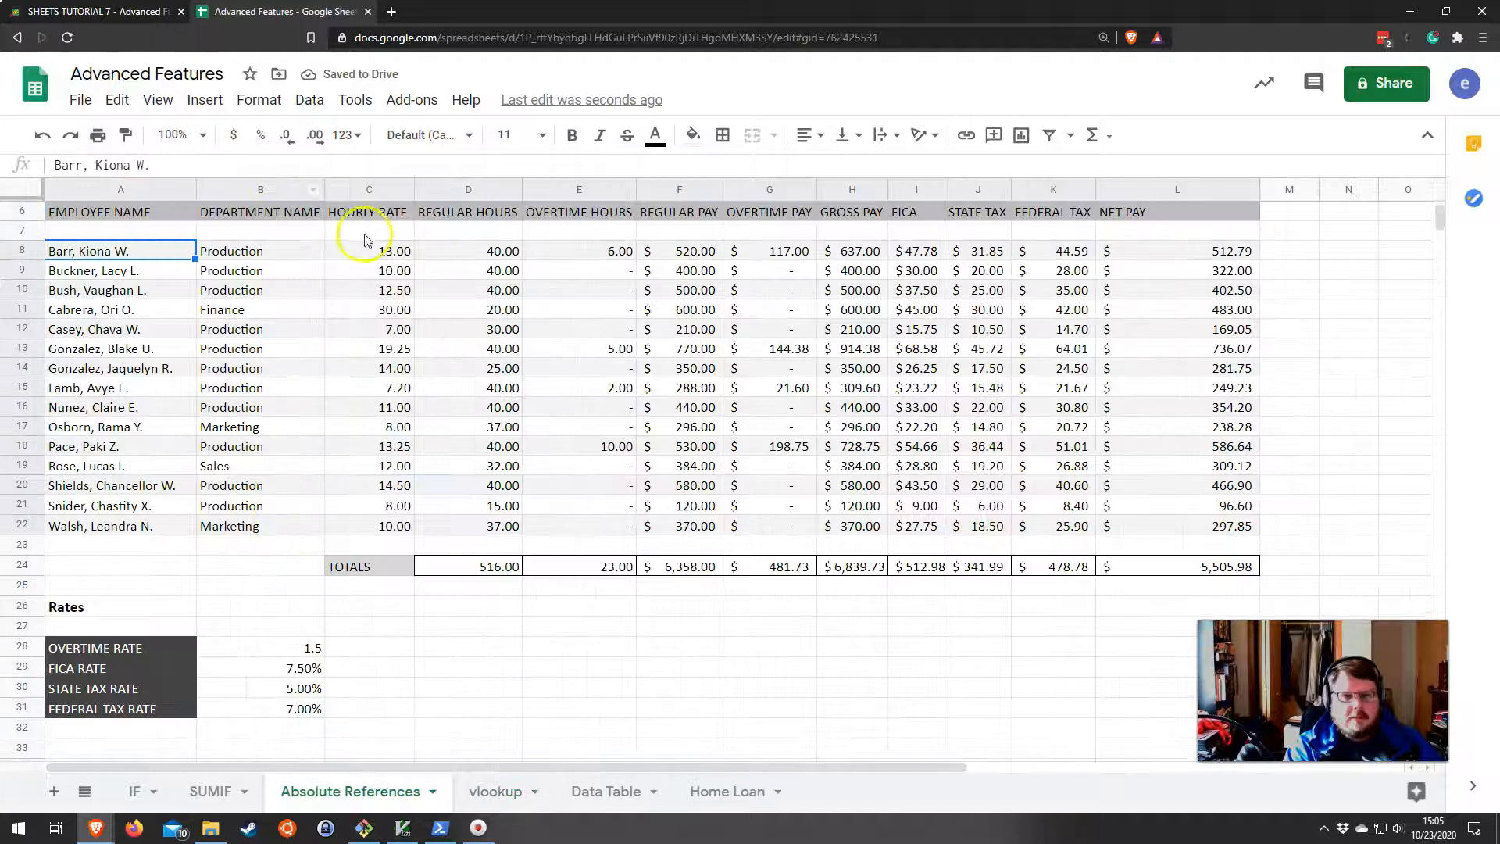
click(497, 789)
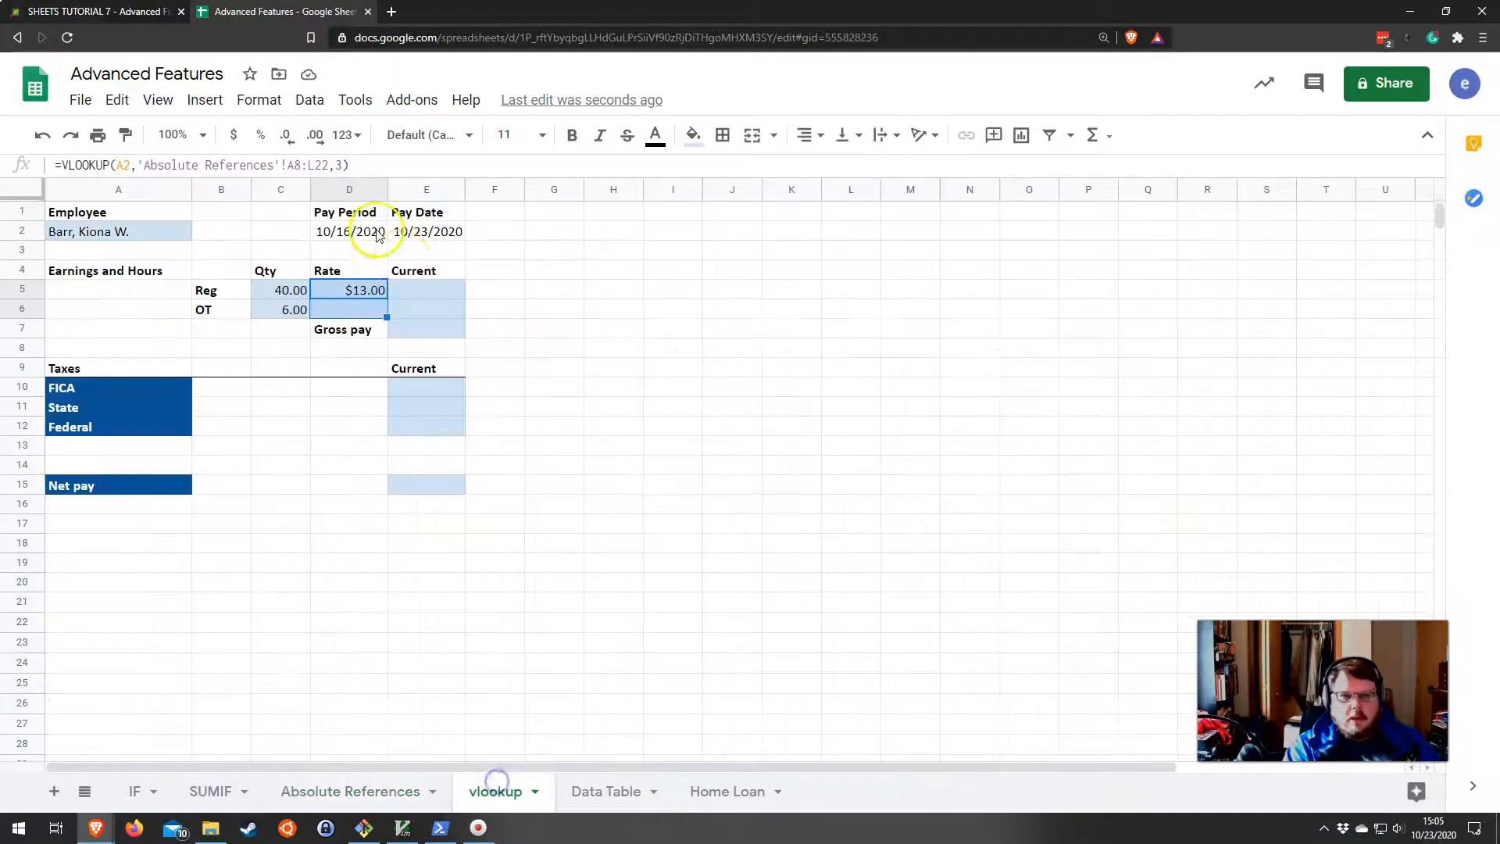
click(364, 311)
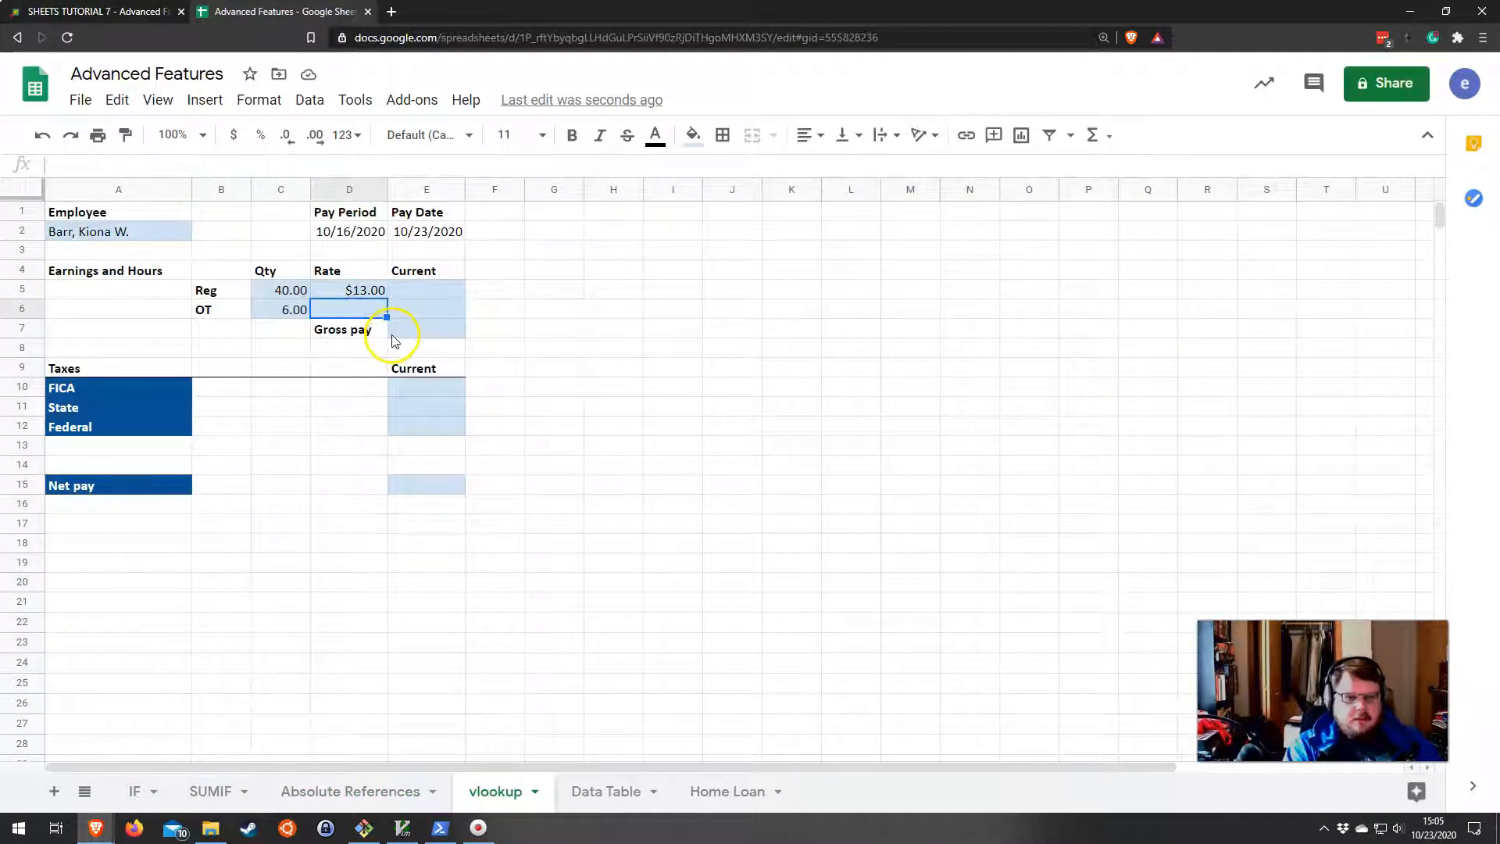
text(=)
click(360, 293)
text(*)
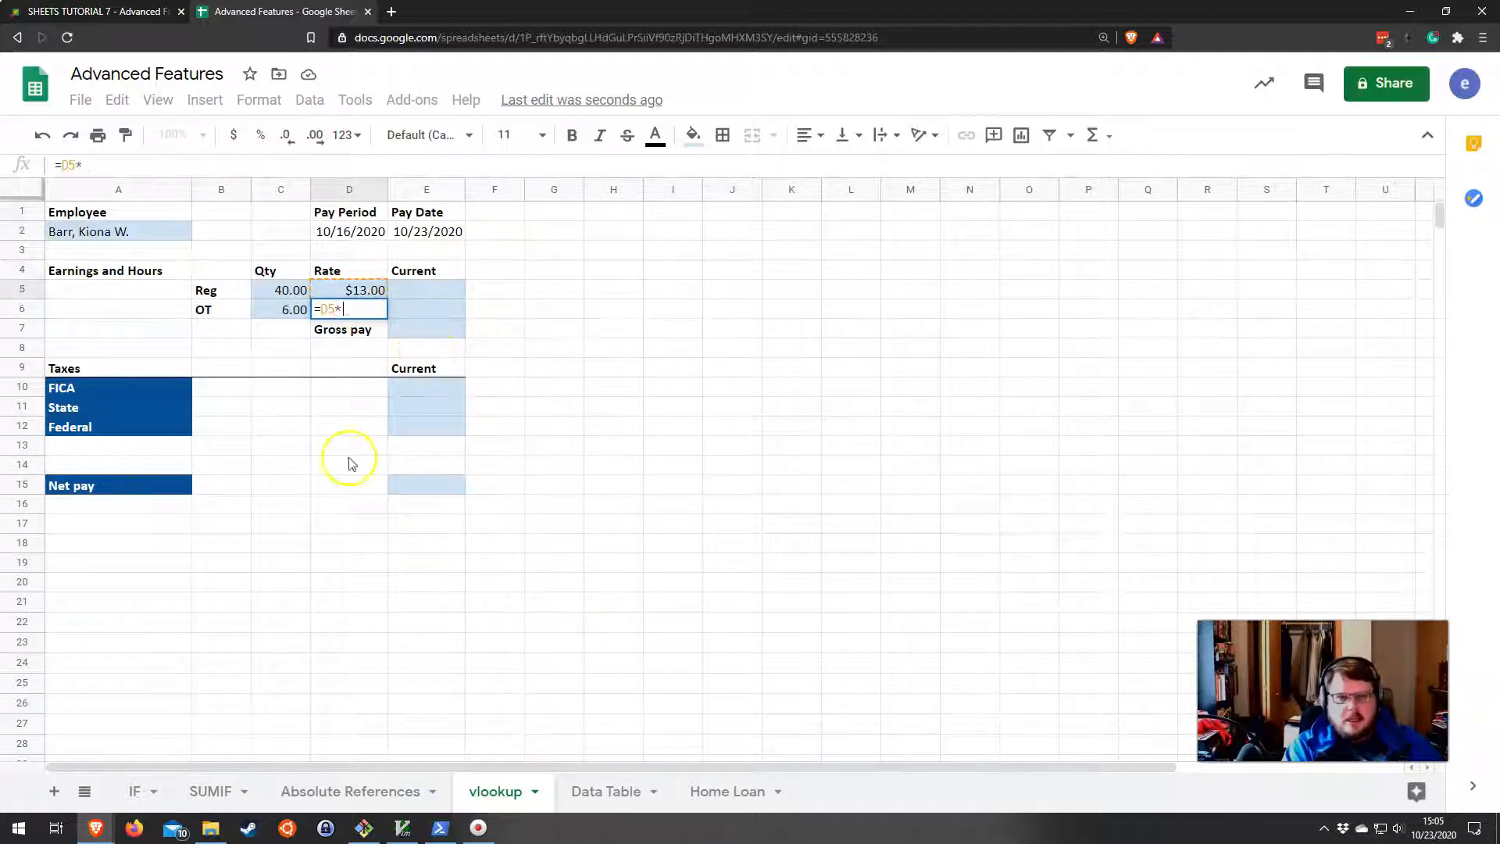
click(359, 789)
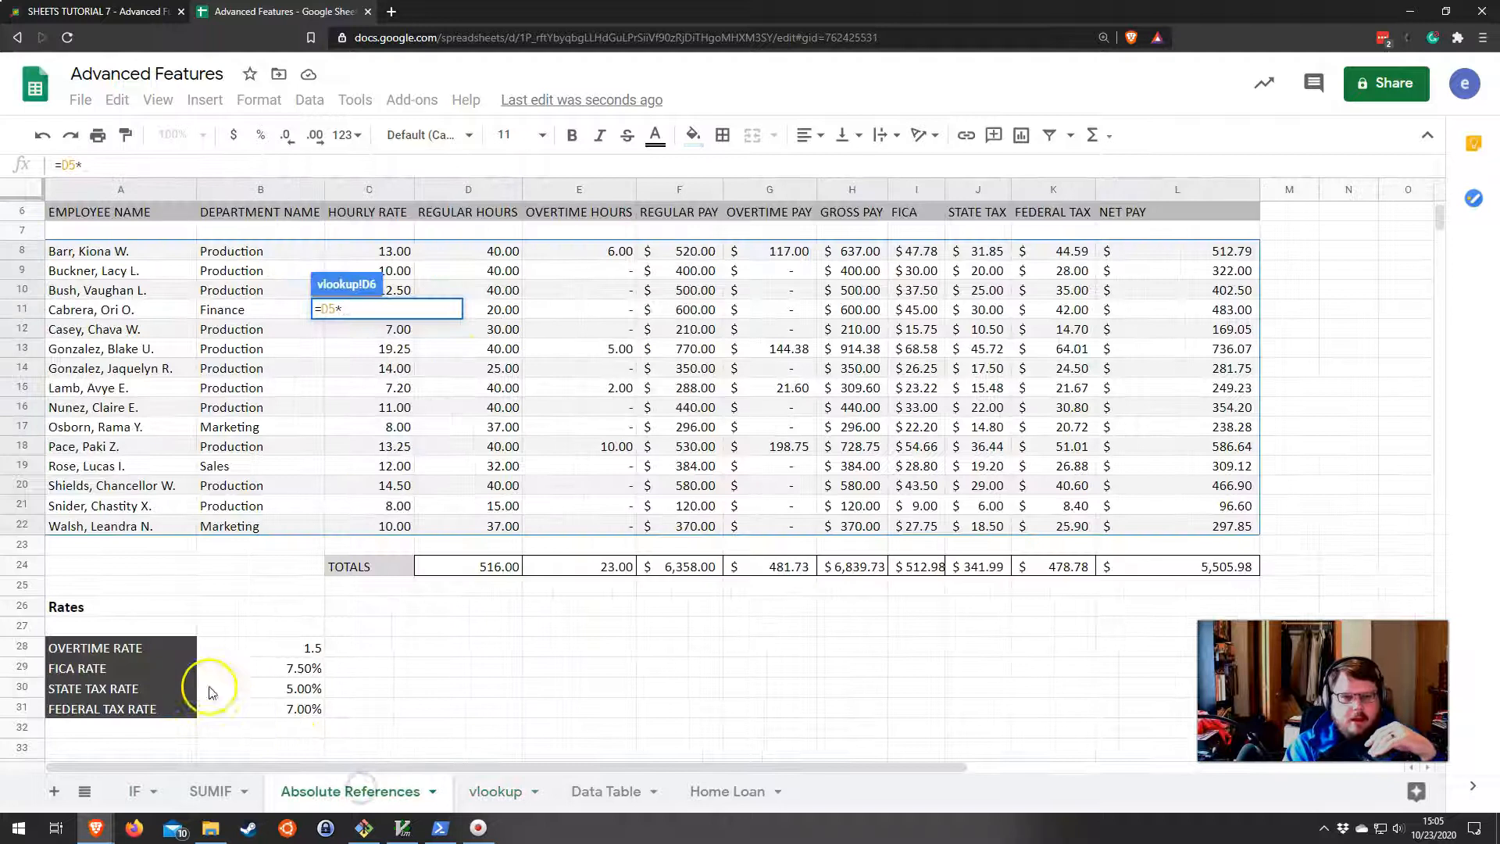
click(311, 648)
key(Return)
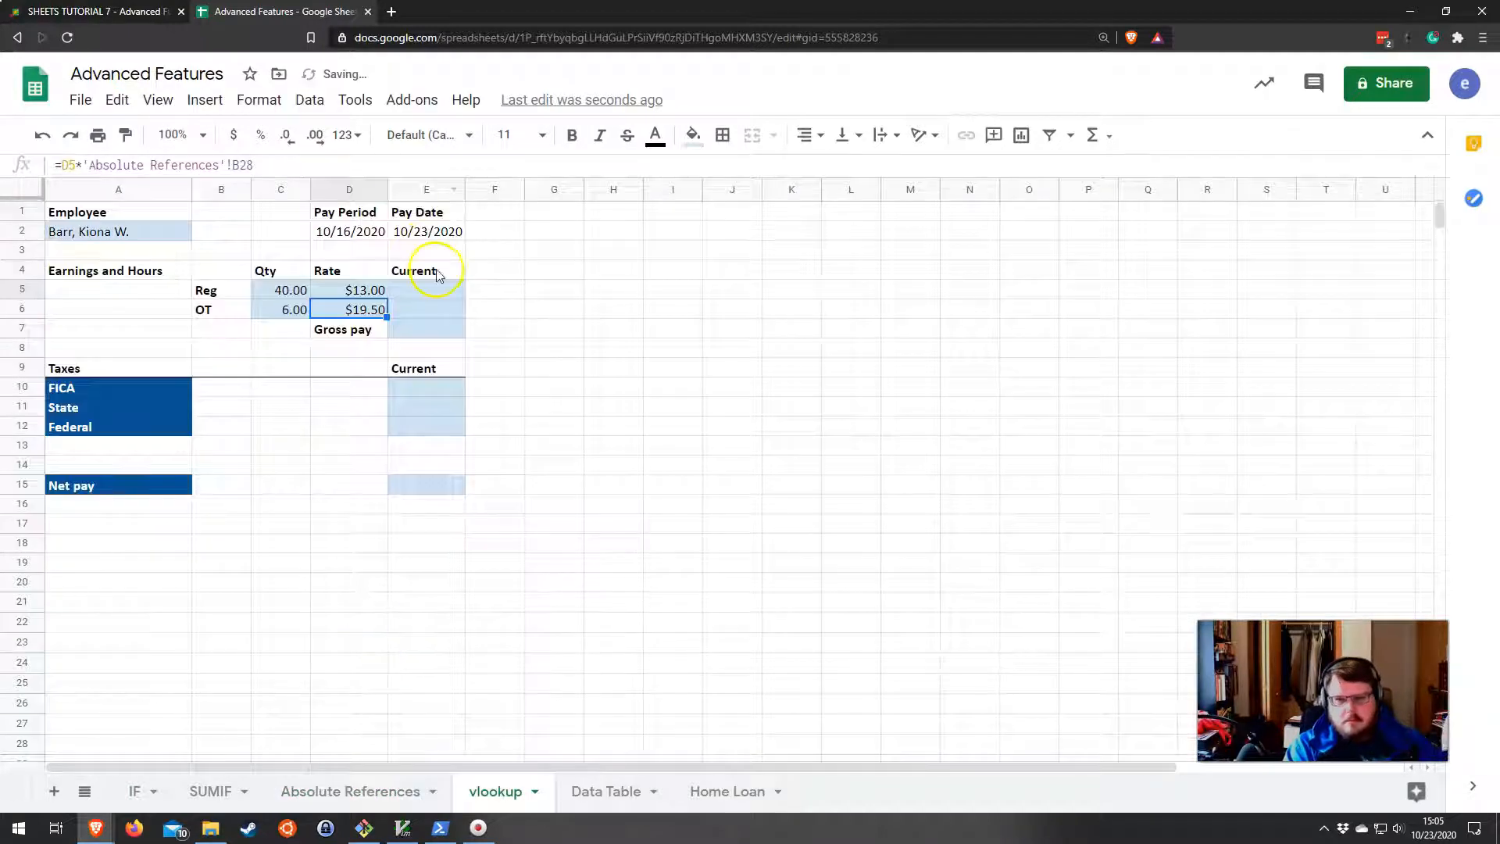
Calculate the current regular pay in E5 with the formula =C5*D5.
click(416, 293)
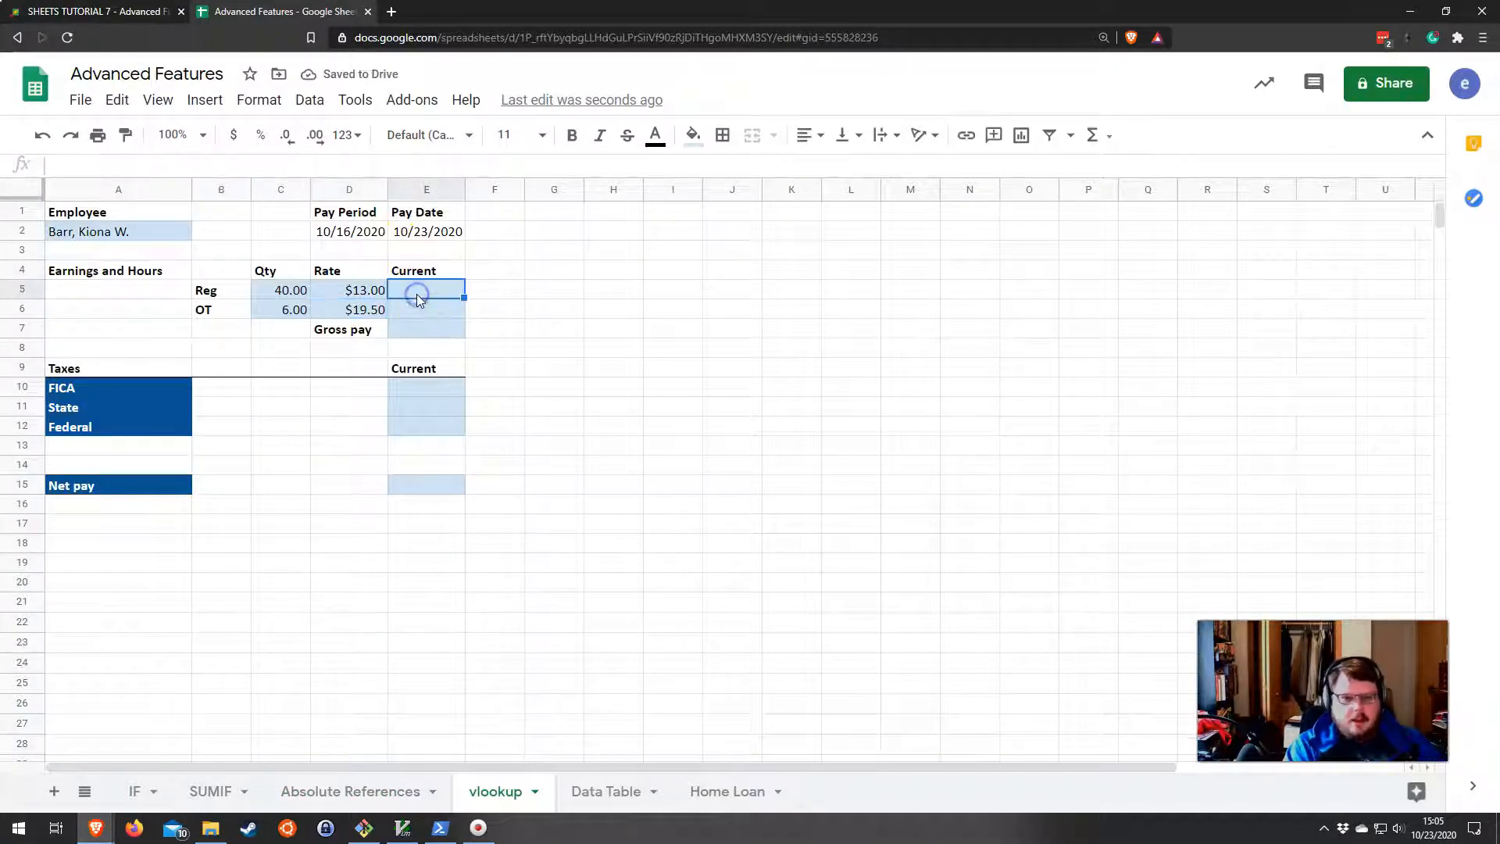
text(=)
click(264, 294)
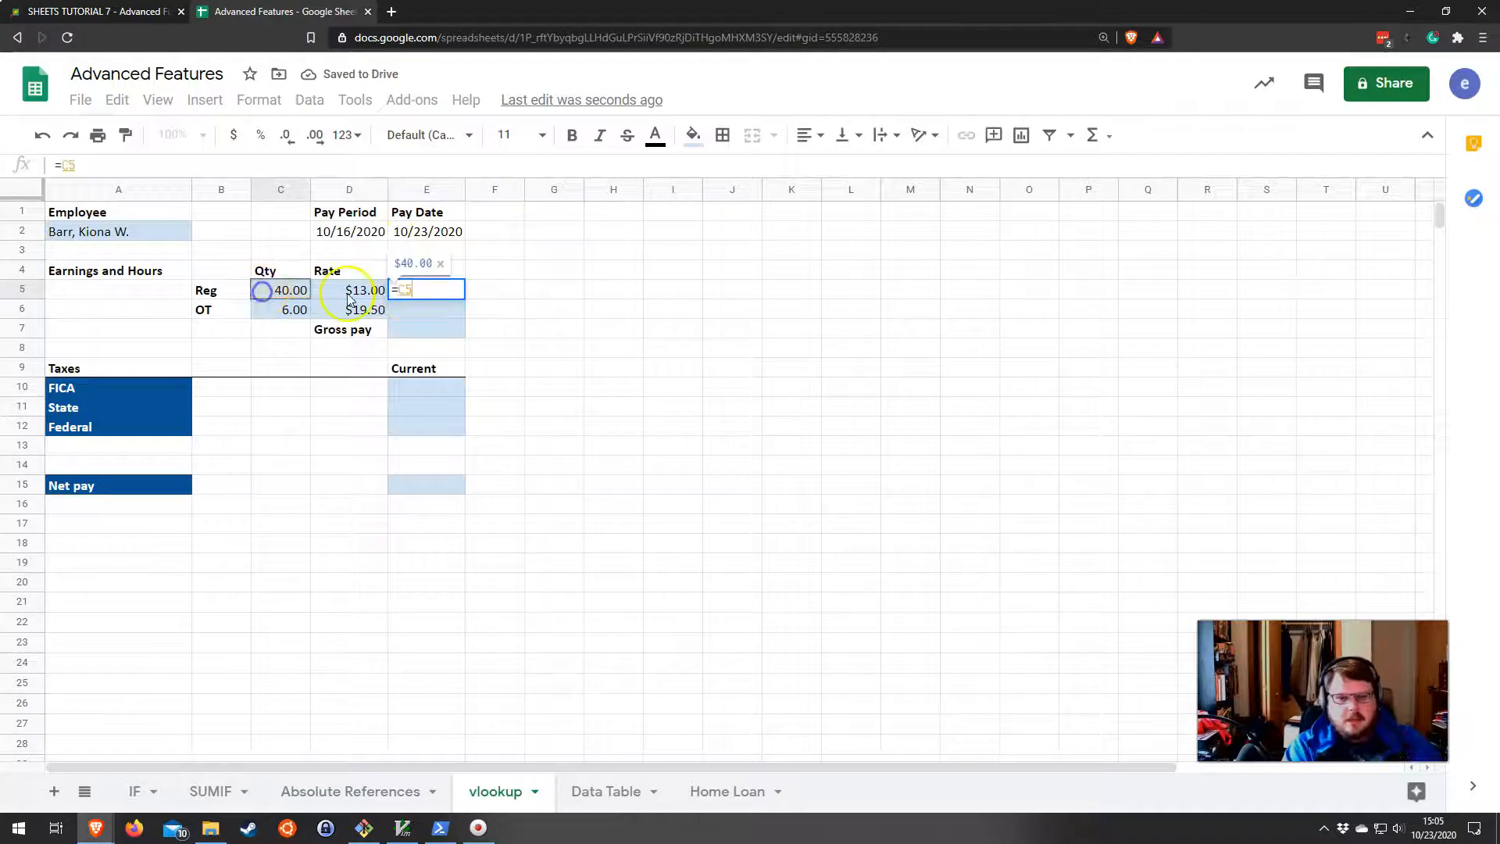
text(*)
click(341, 294)
key(Return)
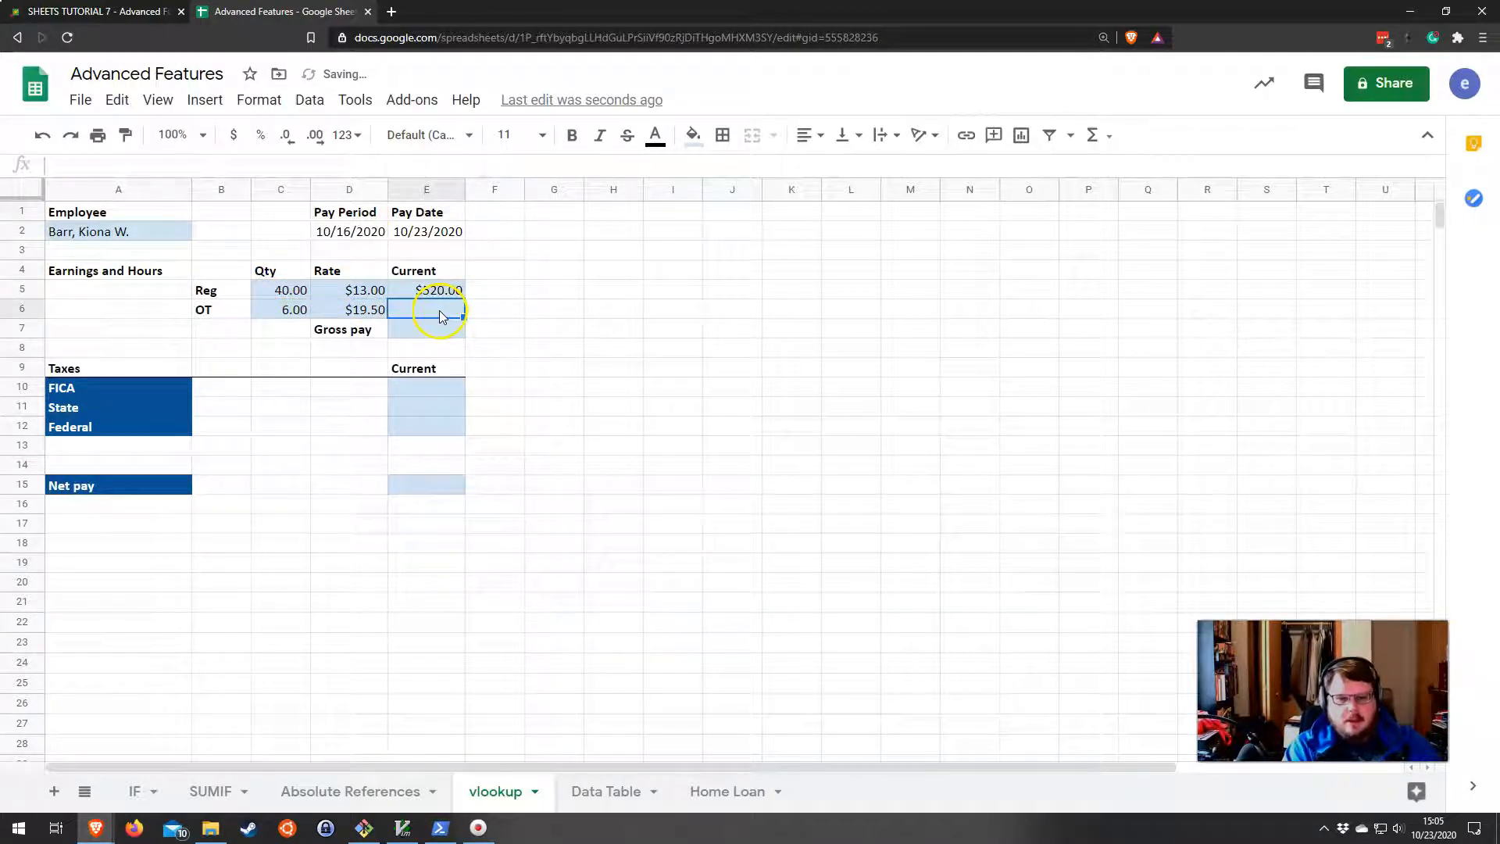
Calculate the current overtime pay in E6 with the formula =C6*D6.
text(=)
click(297, 310)
text(*)
click(355, 311)
key(Return)
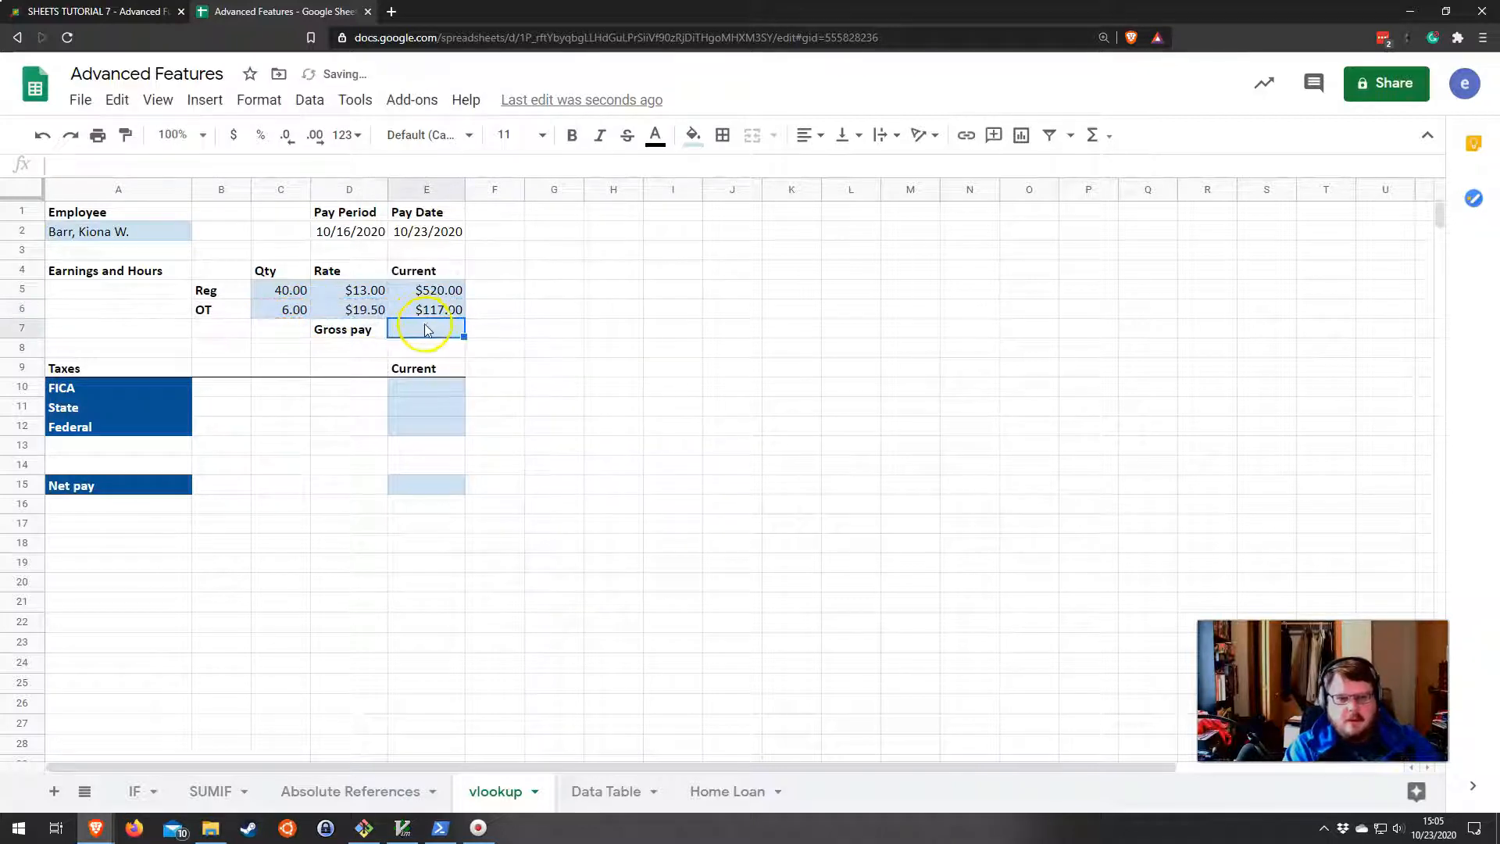
Total the regular and overtime pay as gross pay in E7 with =SUM(E5:E6).
key(Up)
key(Up)
key(Up)
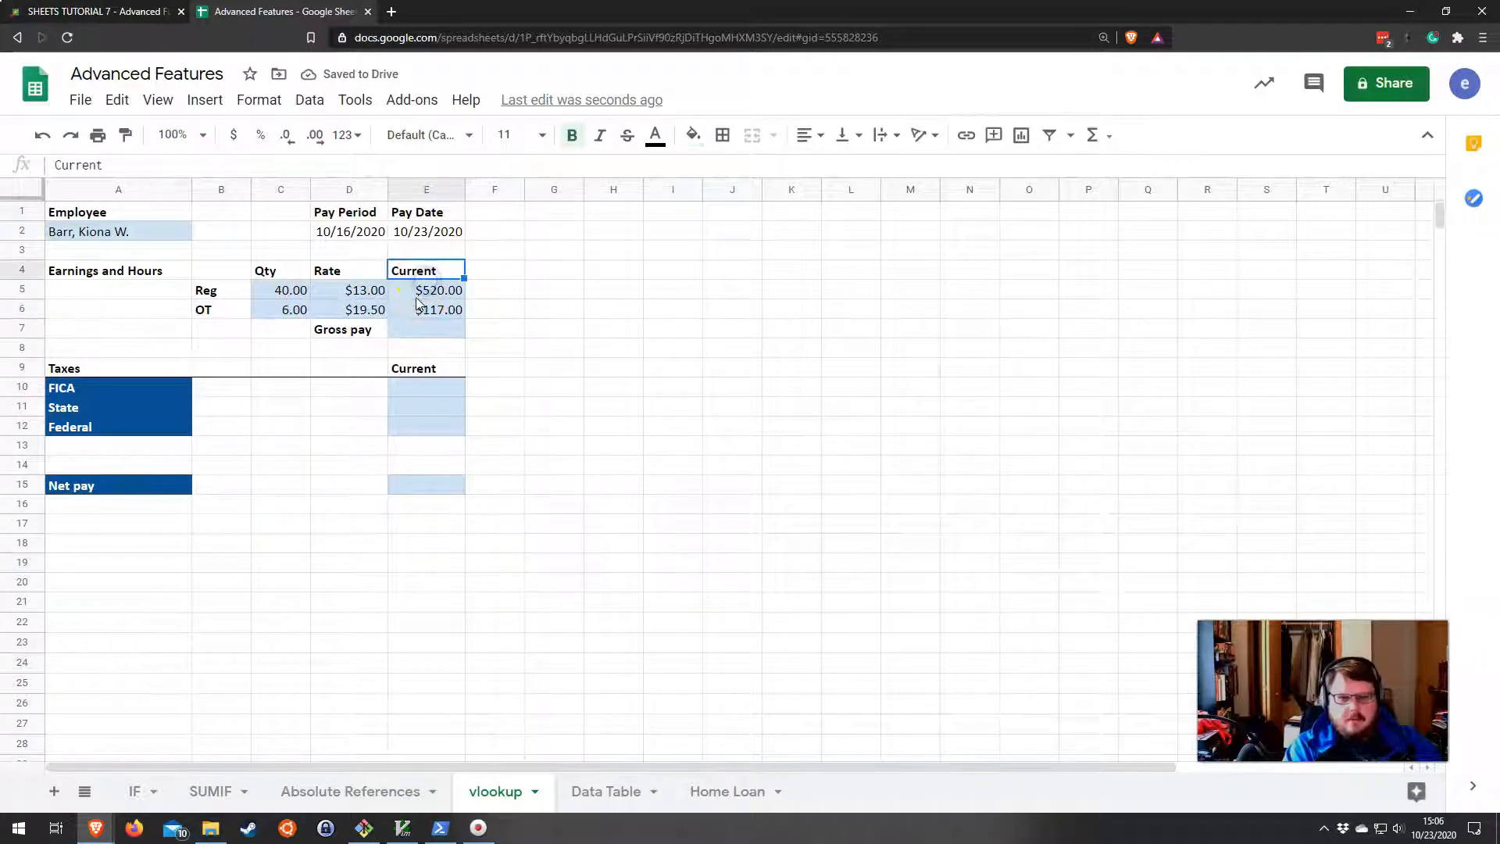
click(420, 338)
drag(425, 290, 426, 310)
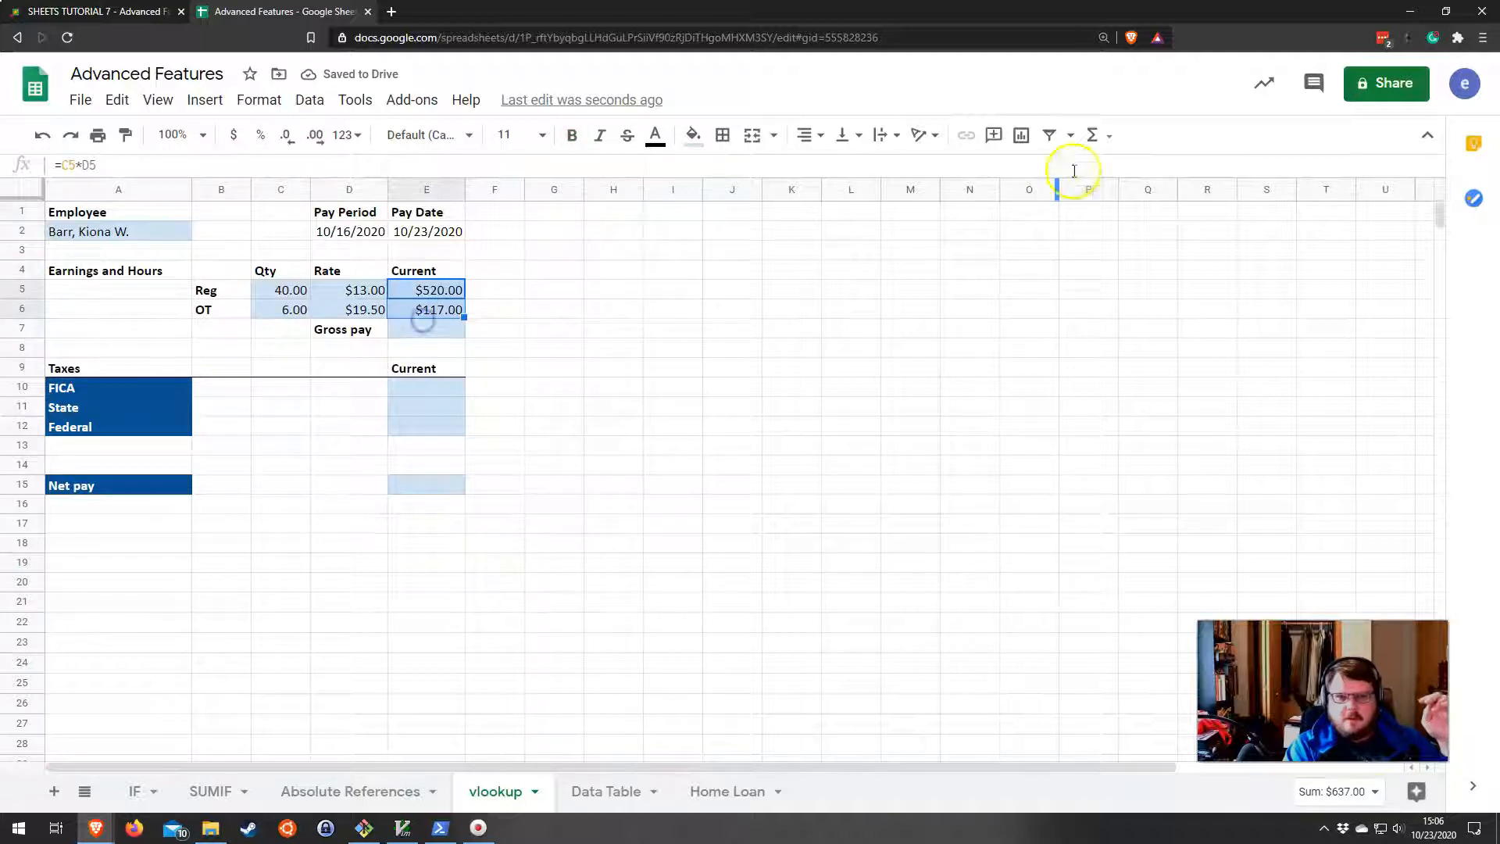
click(1094, 136)
click(1108, 168)
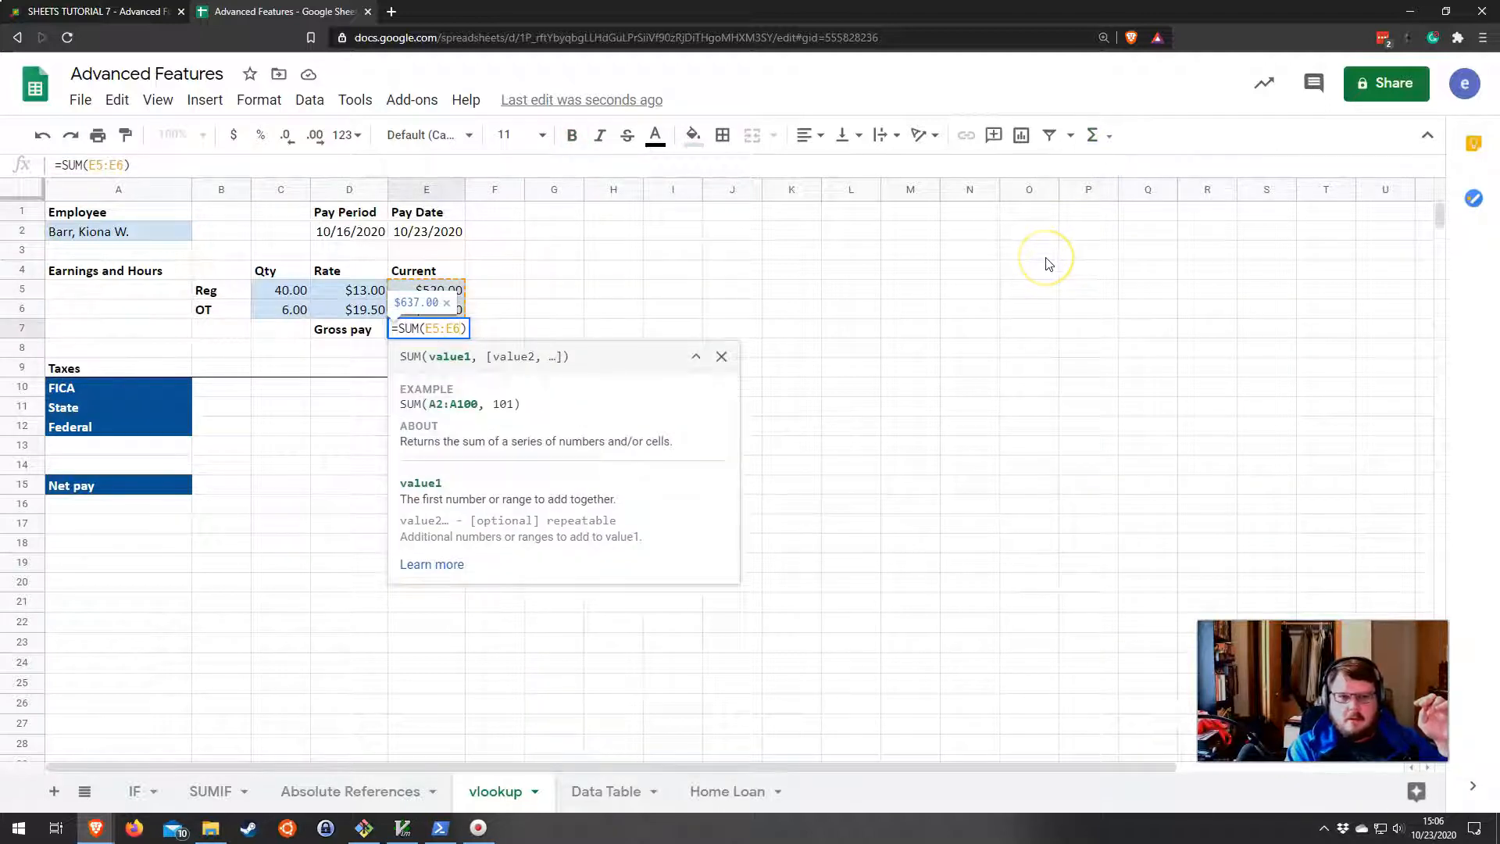
key(Return)
Enter a VLOOKUP for FICA in E10 that searches for A2 in range A8:L22 of the Absolute References sheet, with column index 9.
click(439, 385)
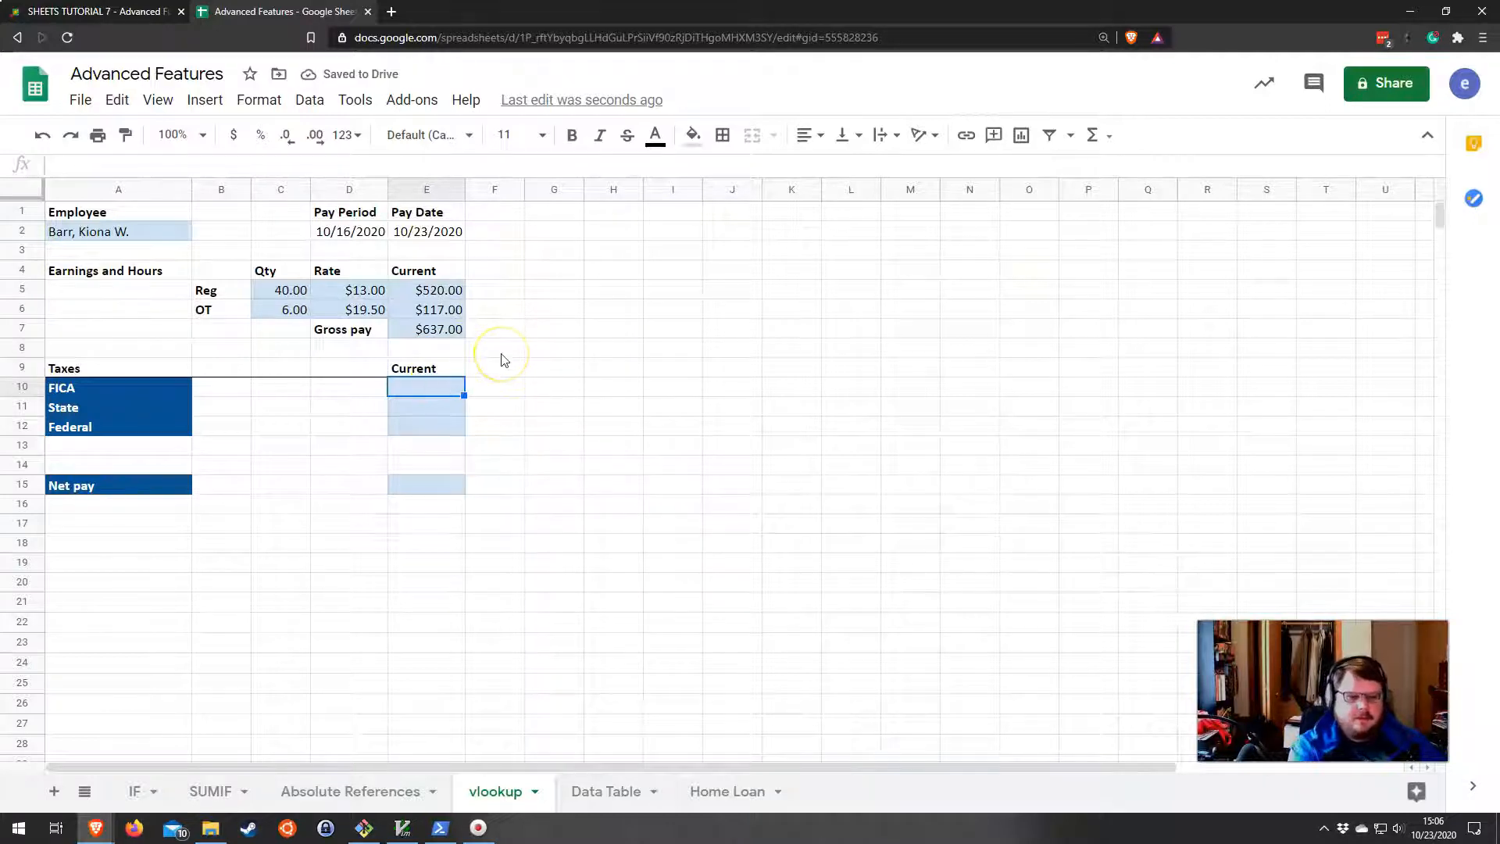
text(=VLOOK)
key(Tab)
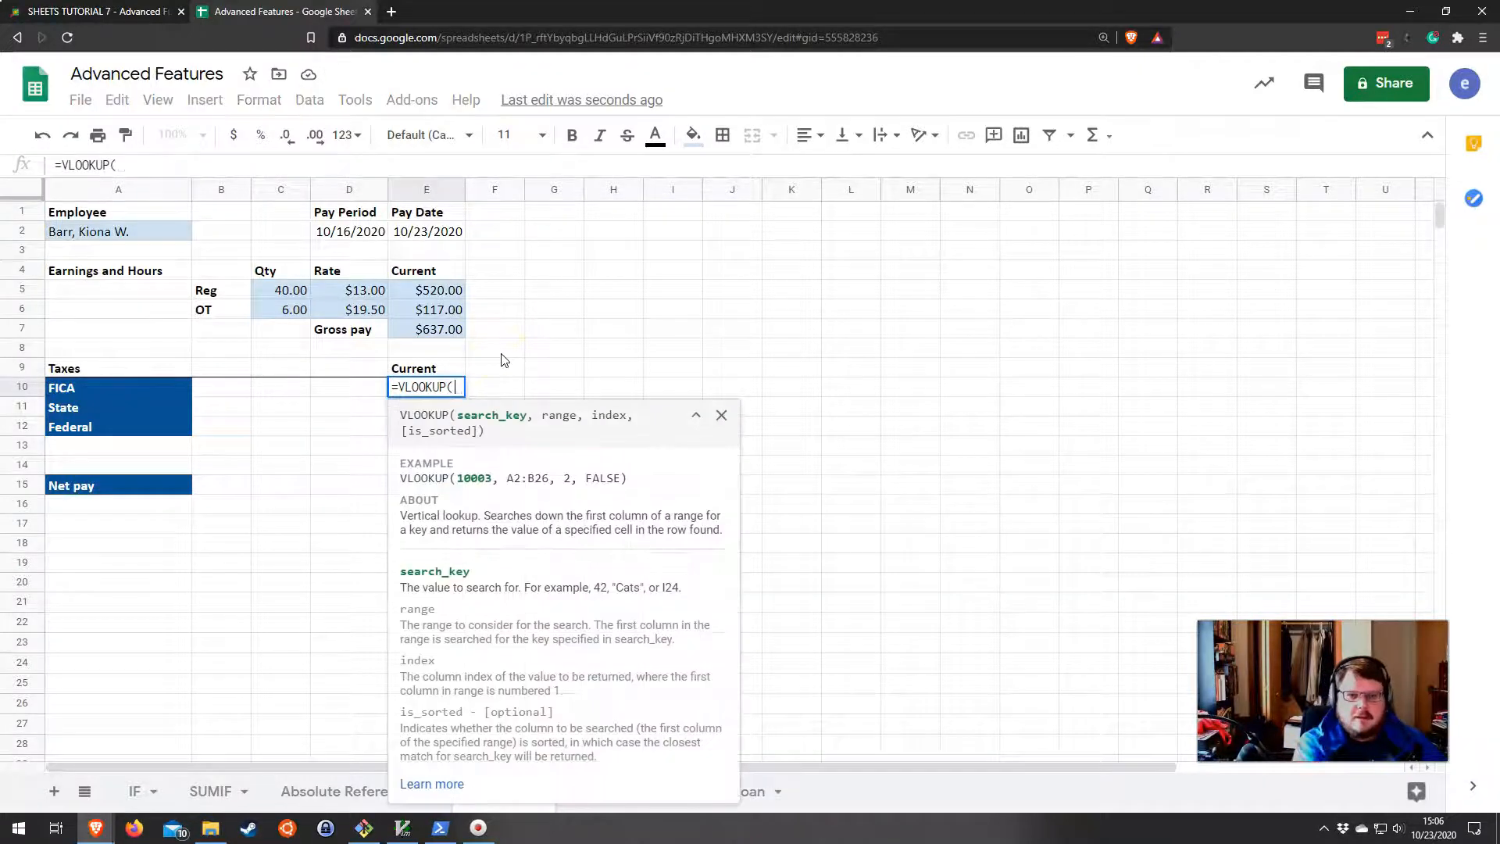
click(104, 229)
text(,)
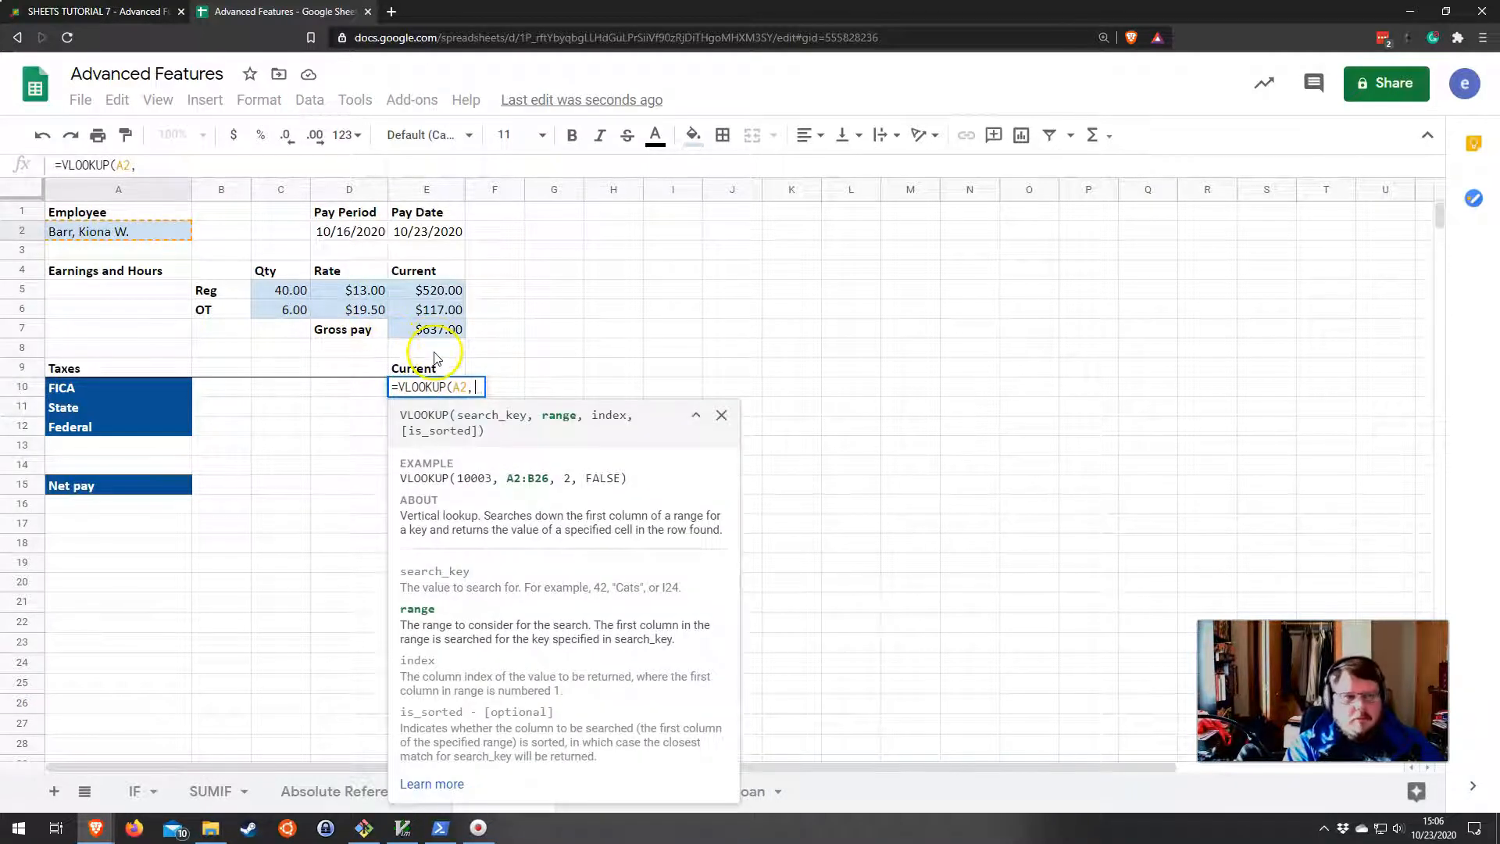
click(309, 792)
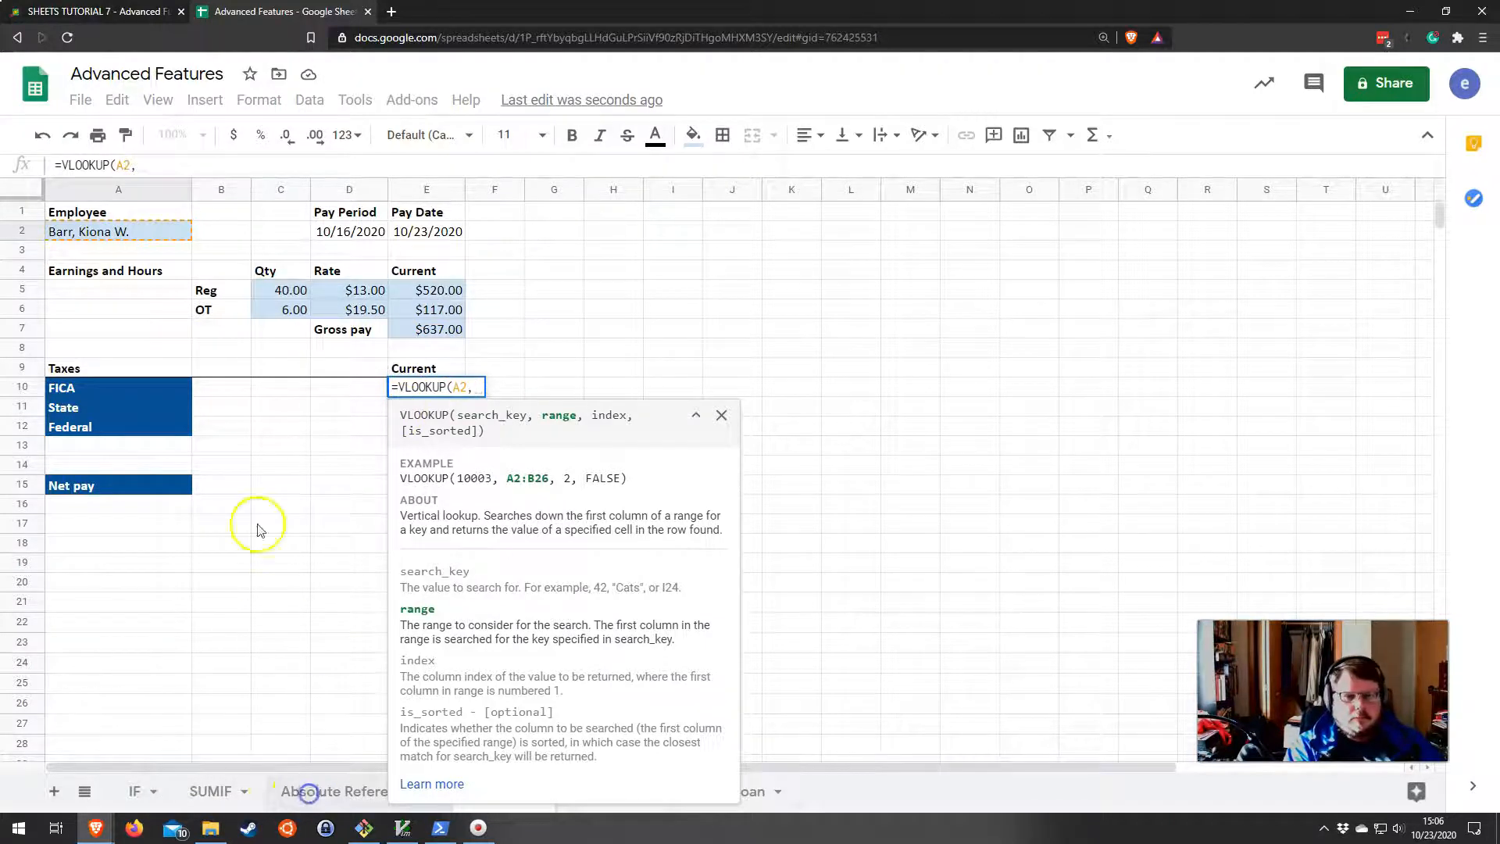
drag(109, 250, 1227, 529)
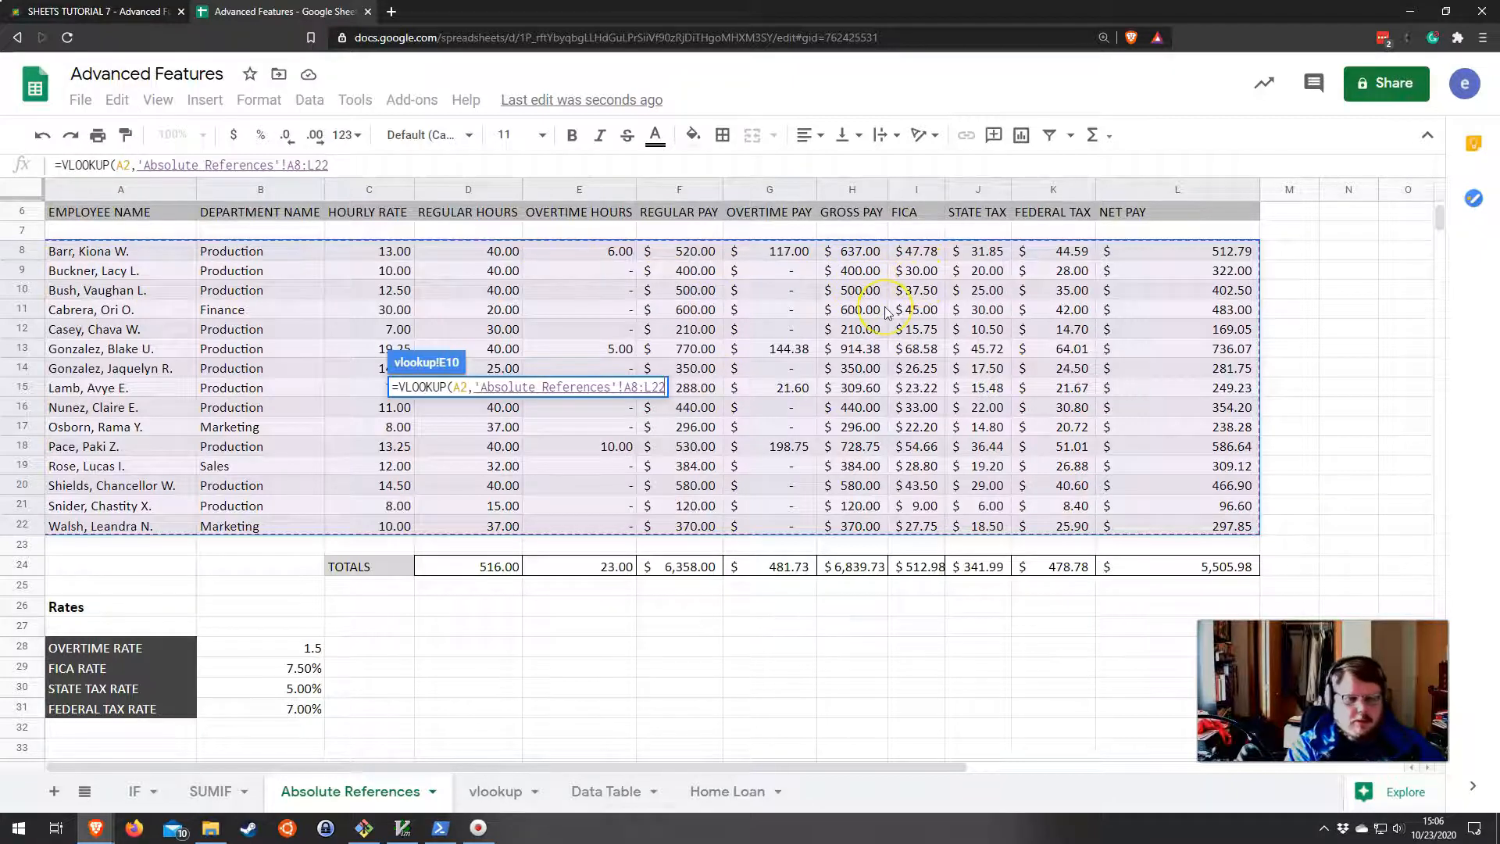
text(,9))
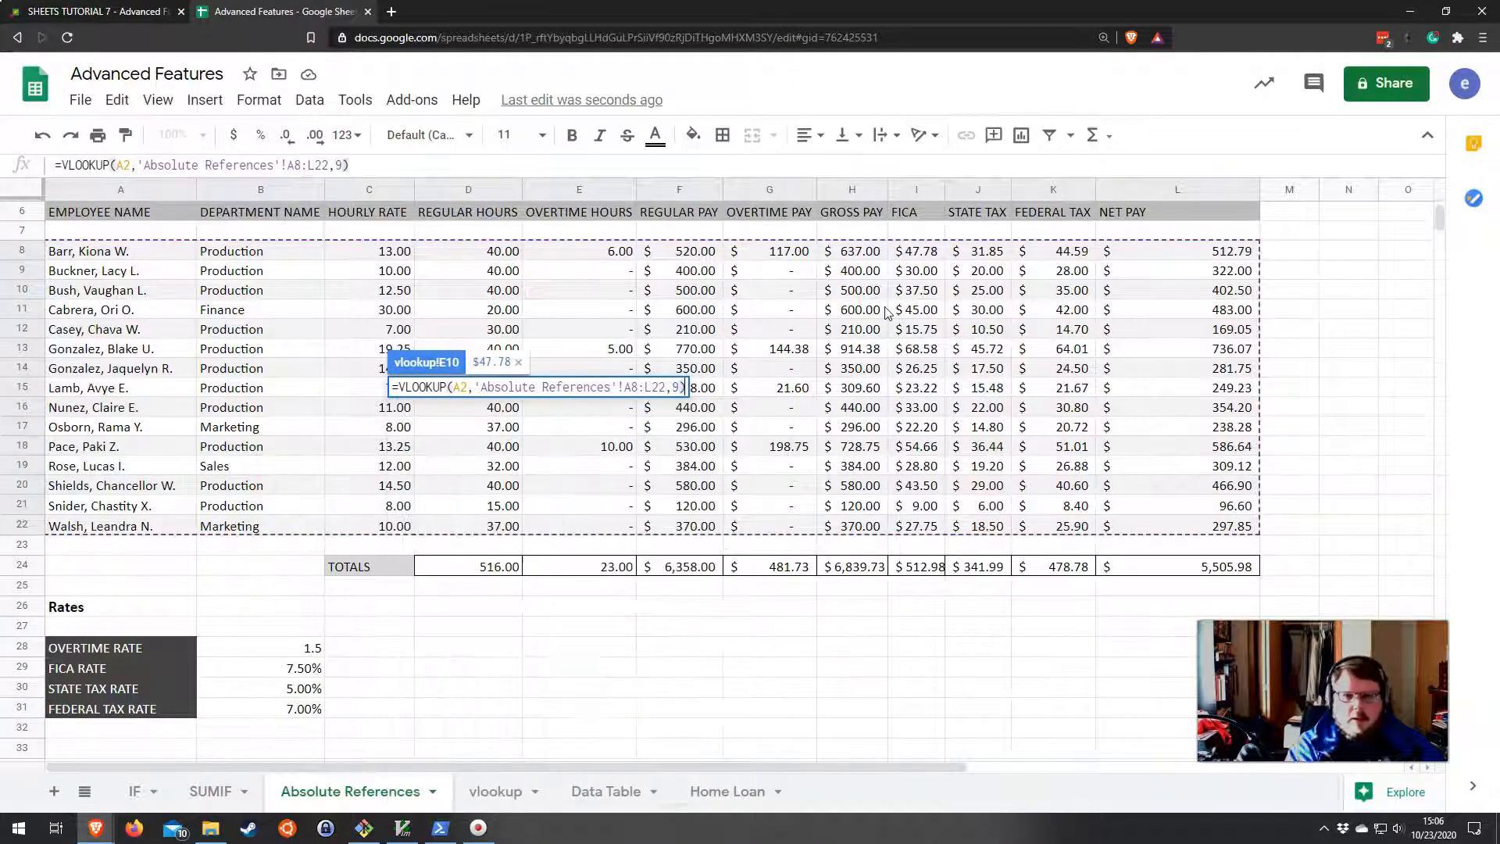
Make the search key and range in the FICA lookup absolute ($A$2 and $A$8:$L$22), and fill the formula down to E12.
click(468, 387)
key(F4)
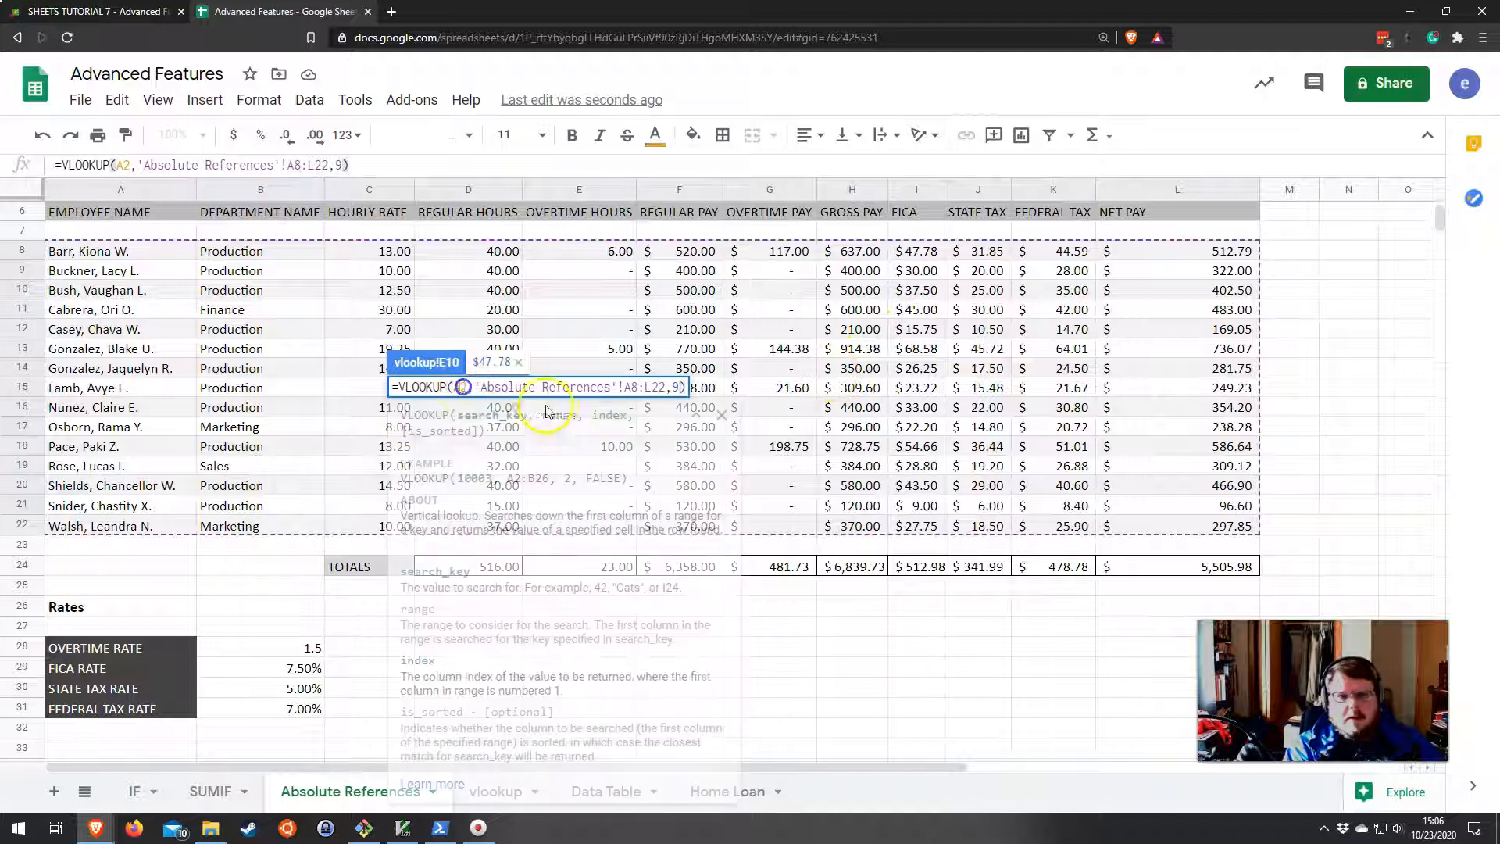
click(646, 386)
key(F4)
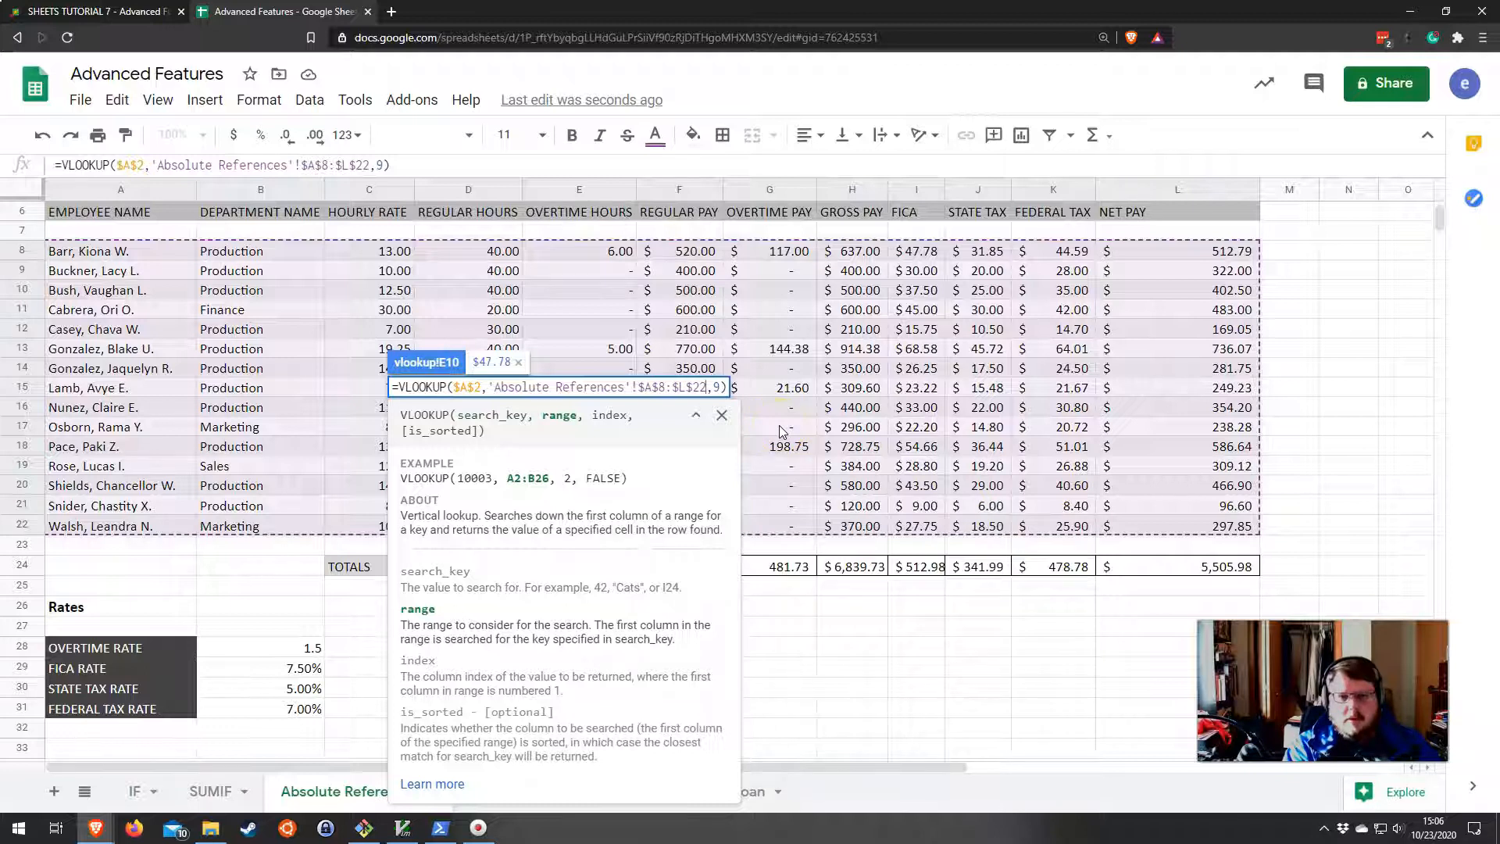
key(Return)
drag(464, 393, 465, 427)
Set the lookup's column index to 10 for State tax in E11 and to 11 for Federal tax in E12.
double_click(453, 407)
click(379, 164)
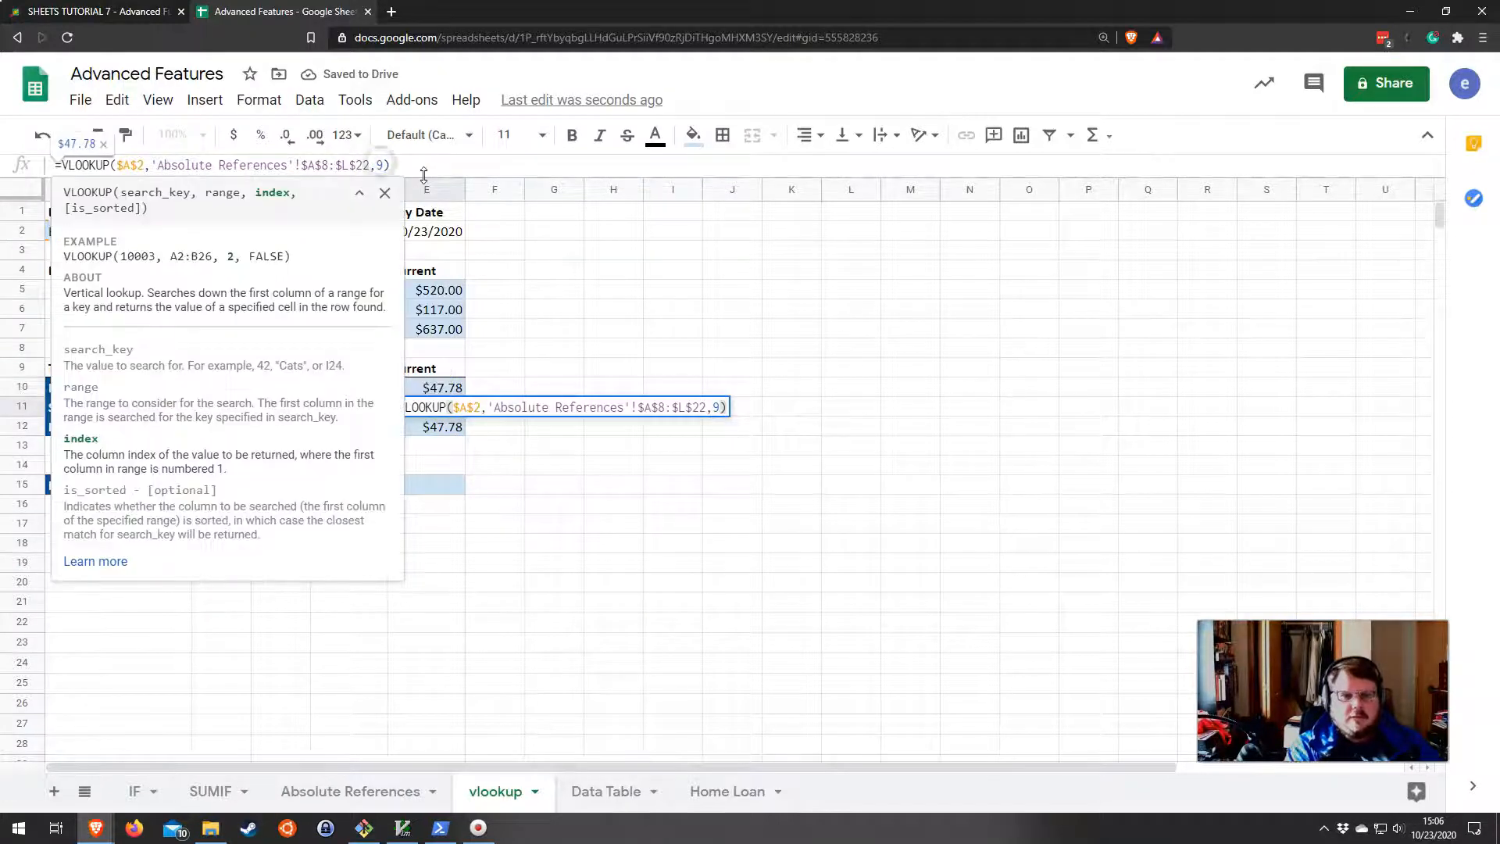
text(10)
key(Return)
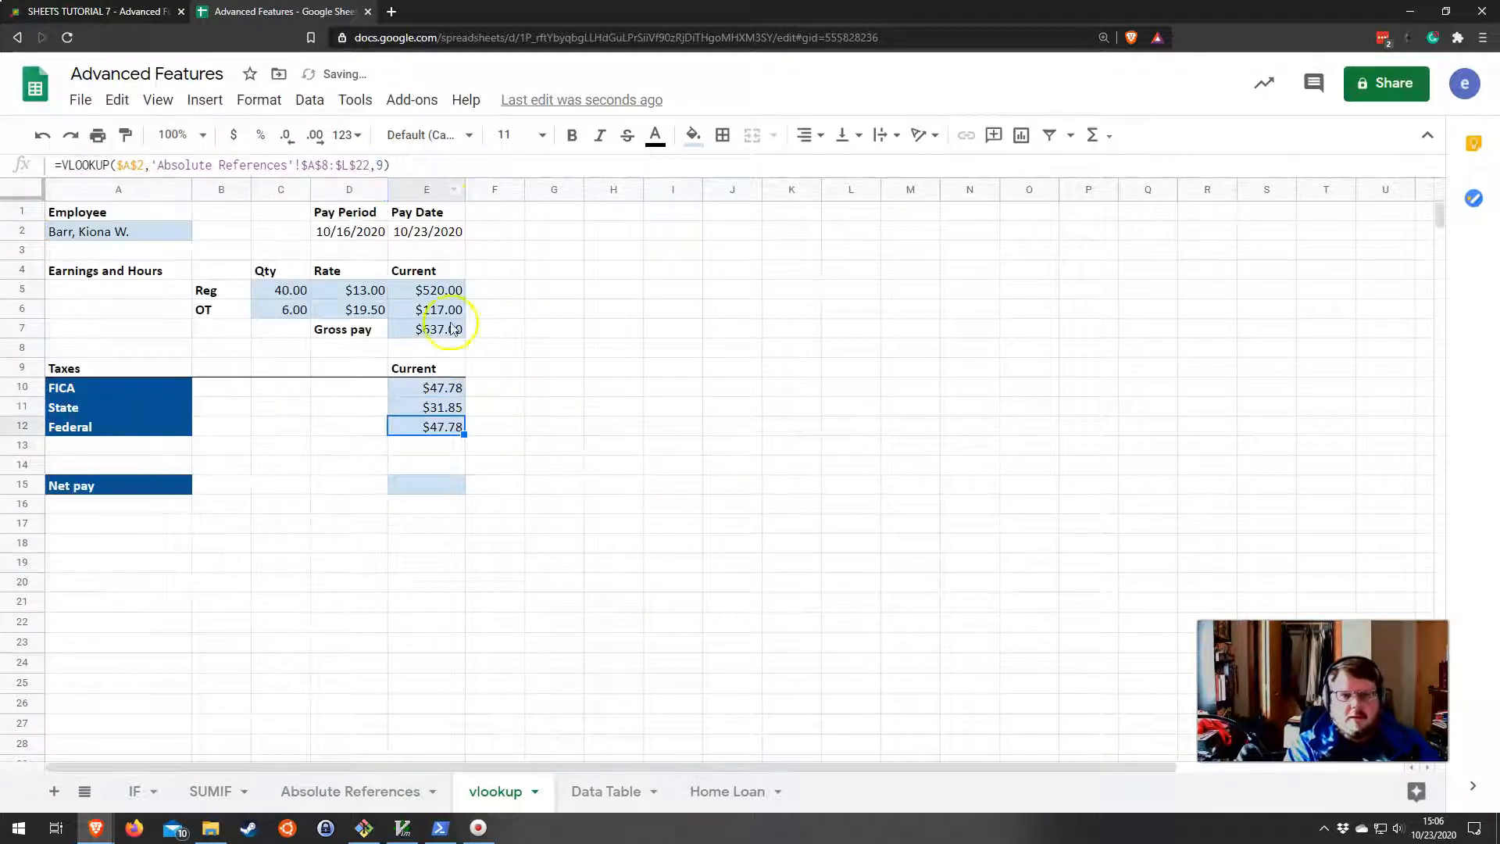
click(382, 164)
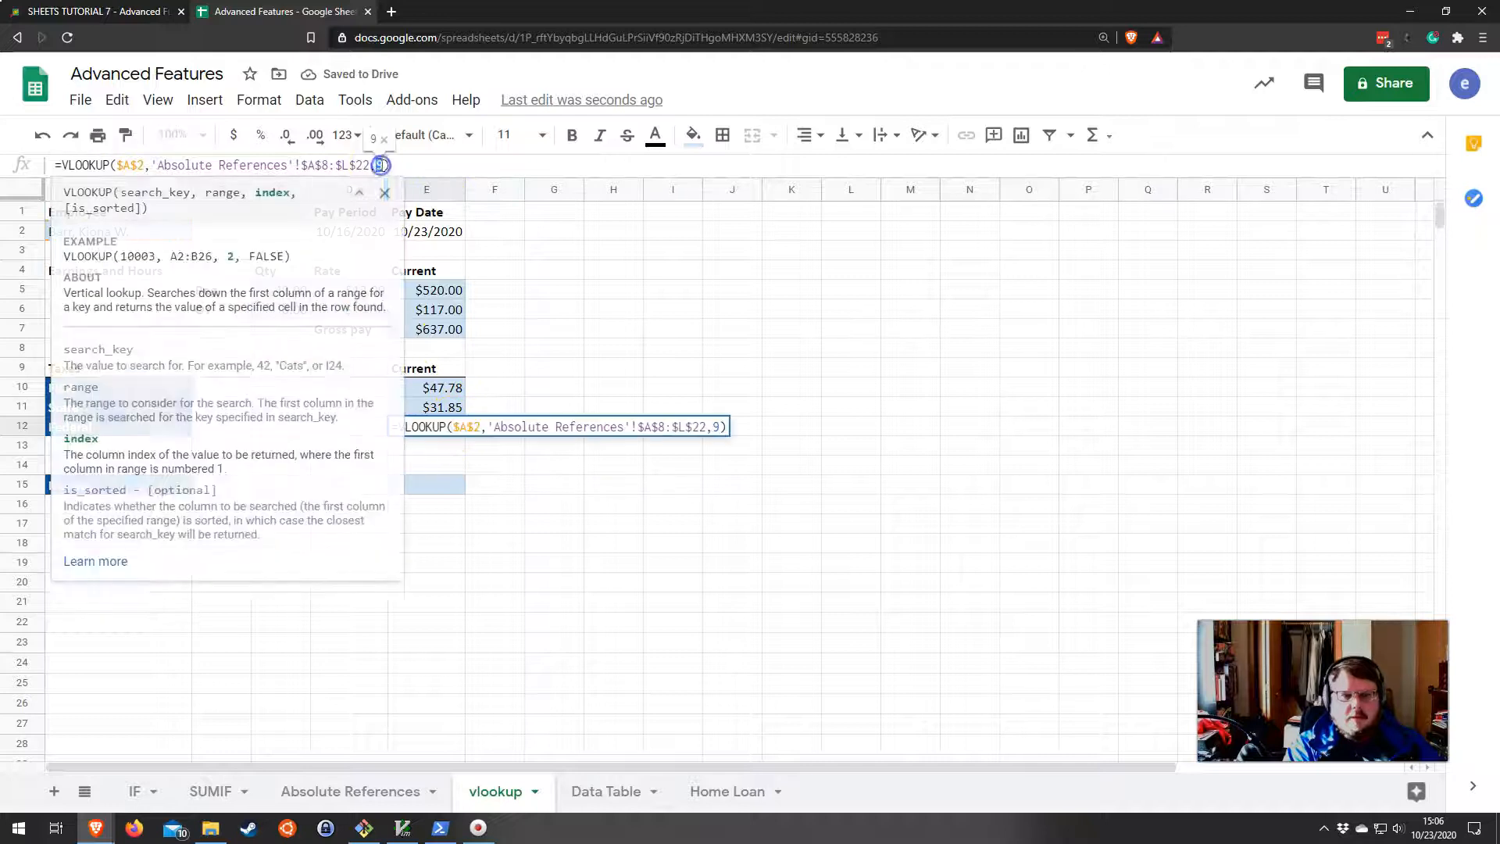
key(Return)
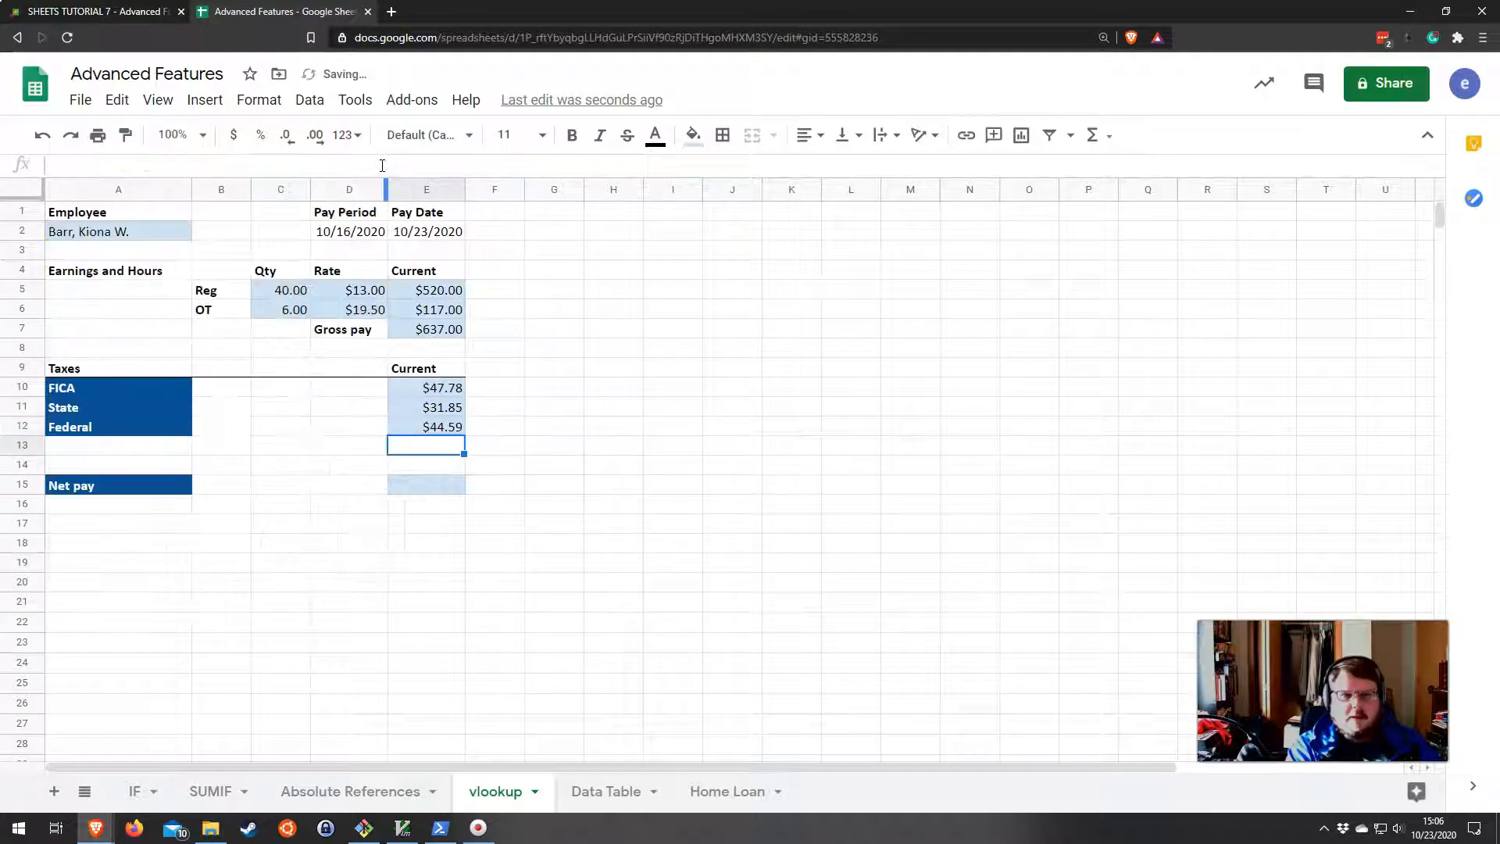
Copy the Federal tax lookup to the Net pay cell E15 and change its column index to return the NET PAY column.
click(450, 426)
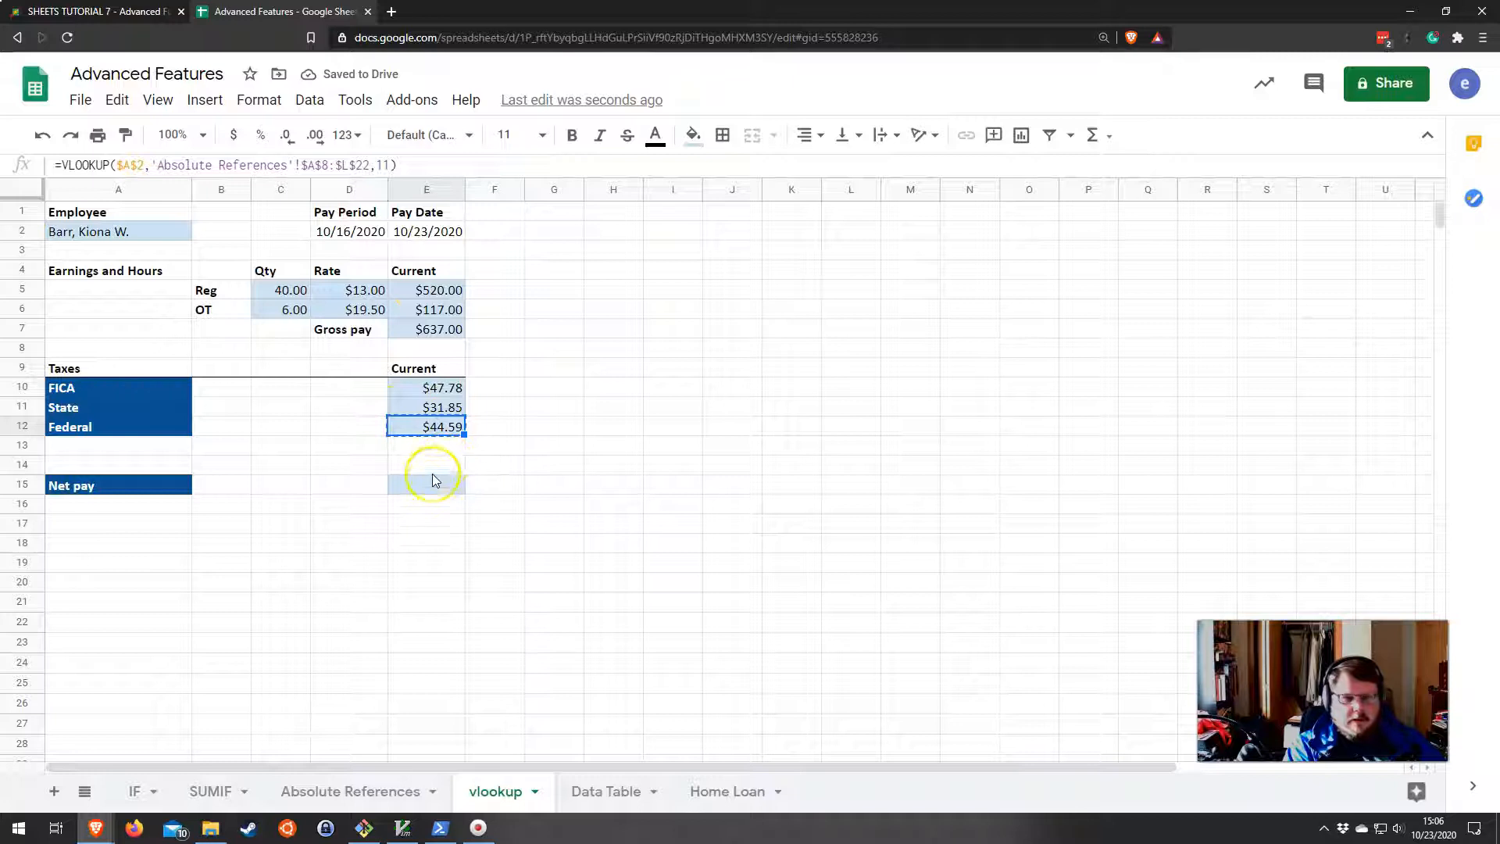
click(432, 488)
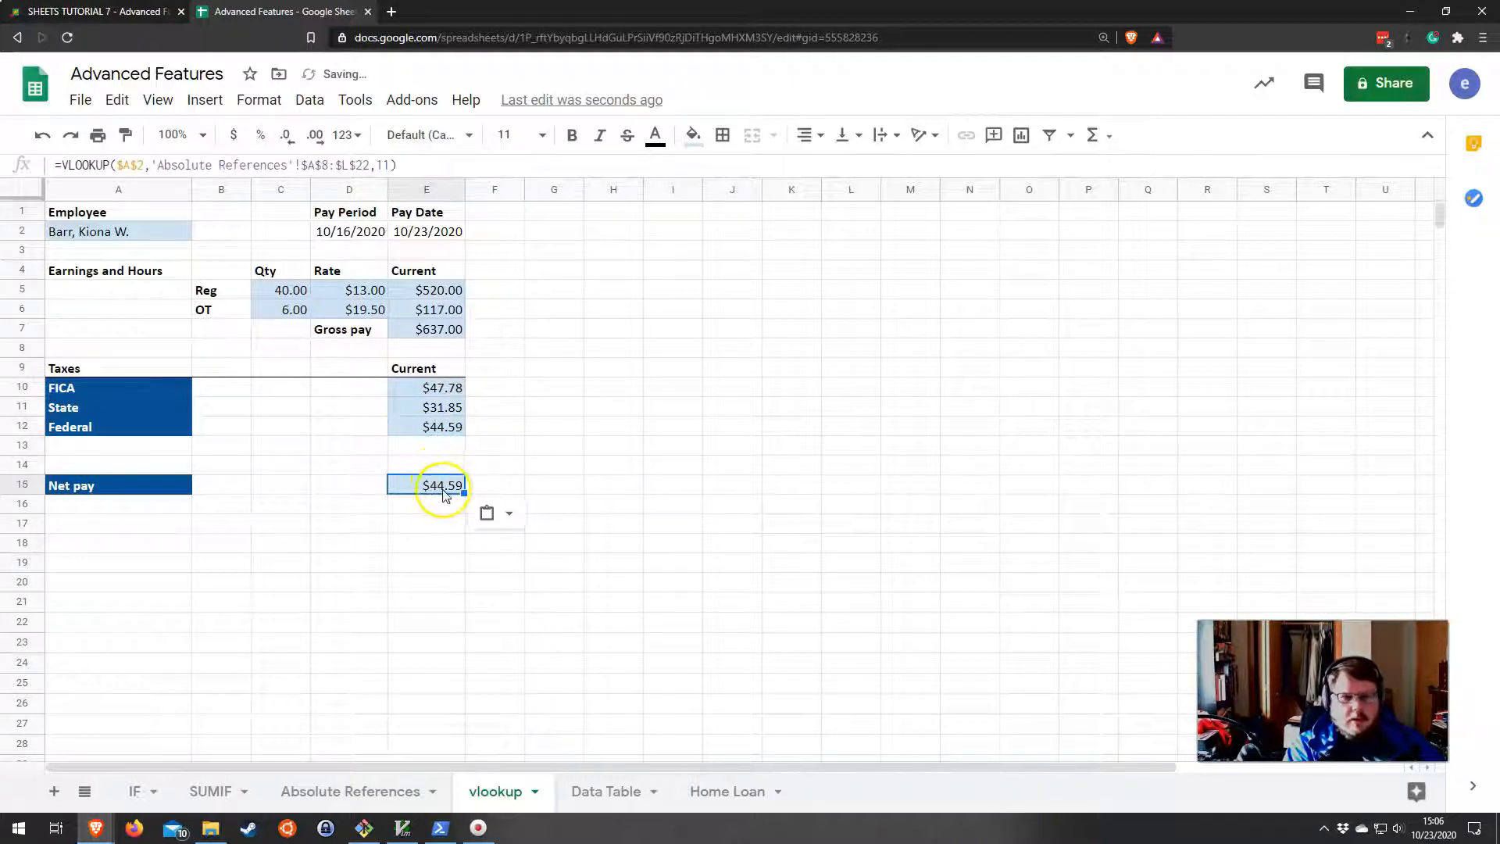
click(378, 165)
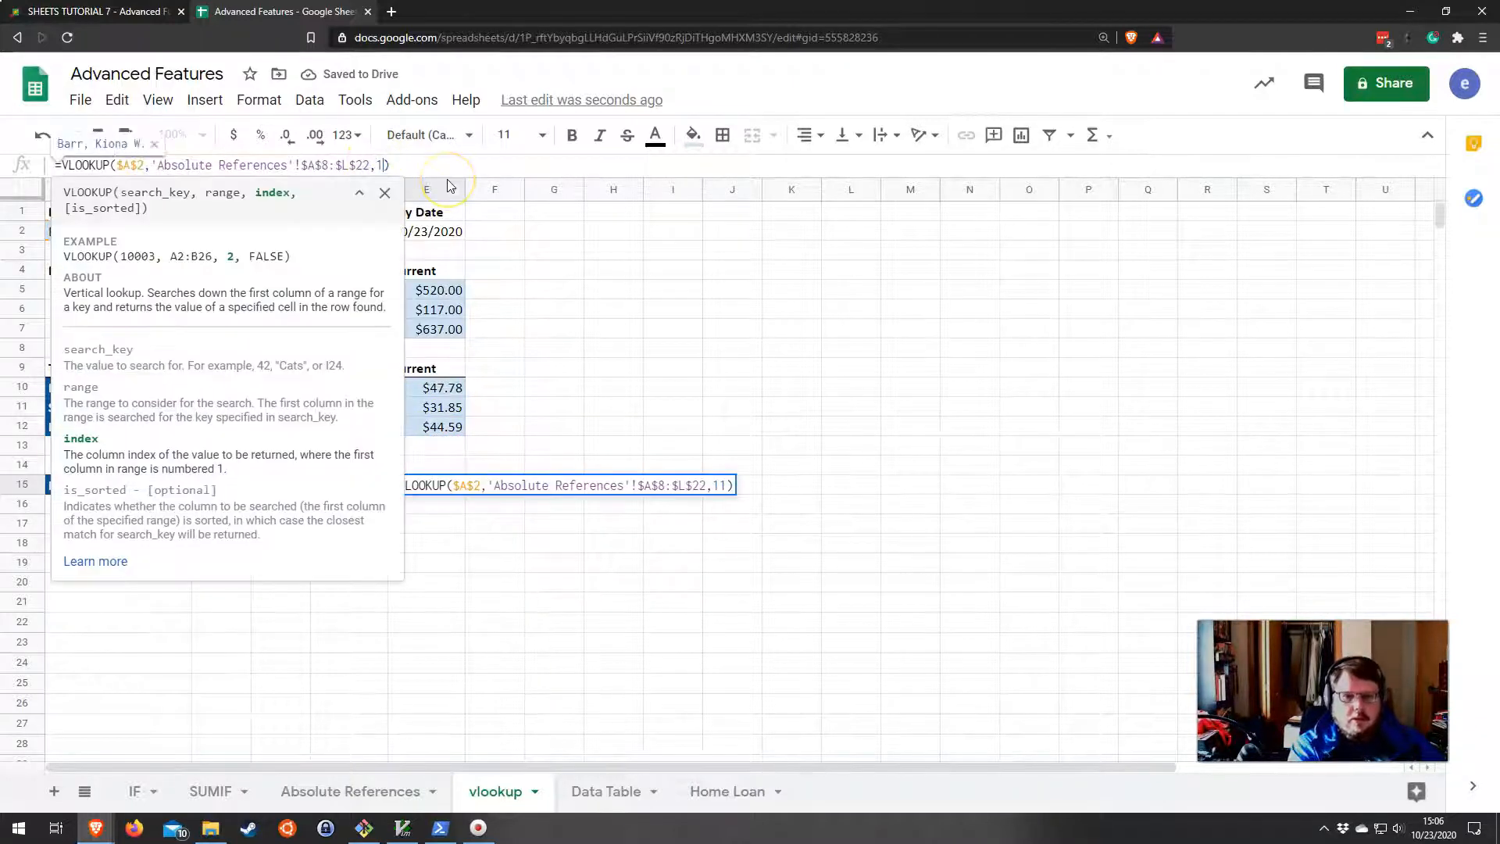
key(Return)
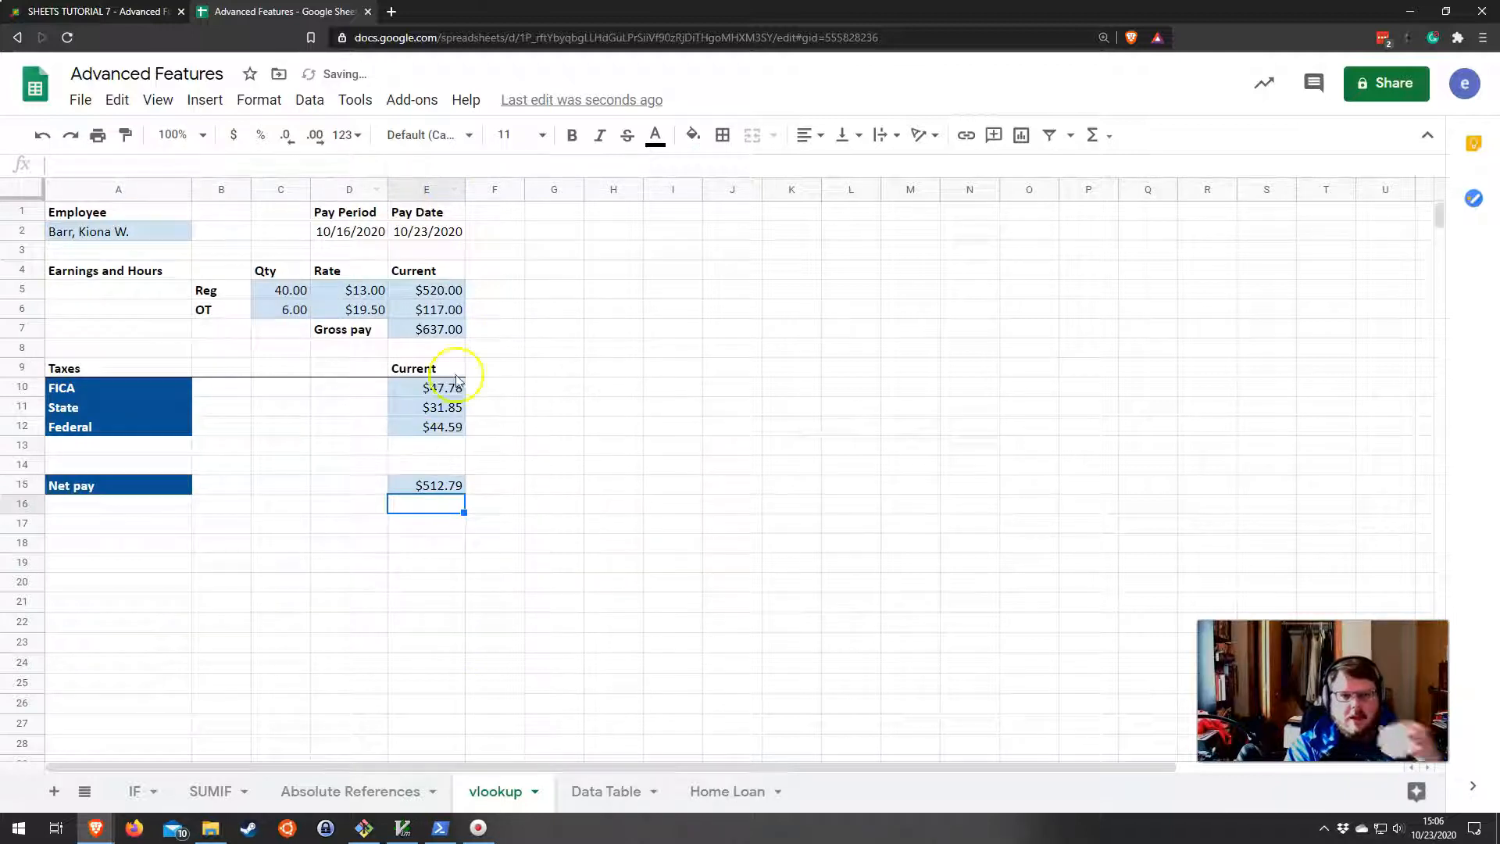
Point the employee name in A2 to cell A18 of the Absolute References sheet.
click(151, 231)
click(243, 163)
click(248, 168)
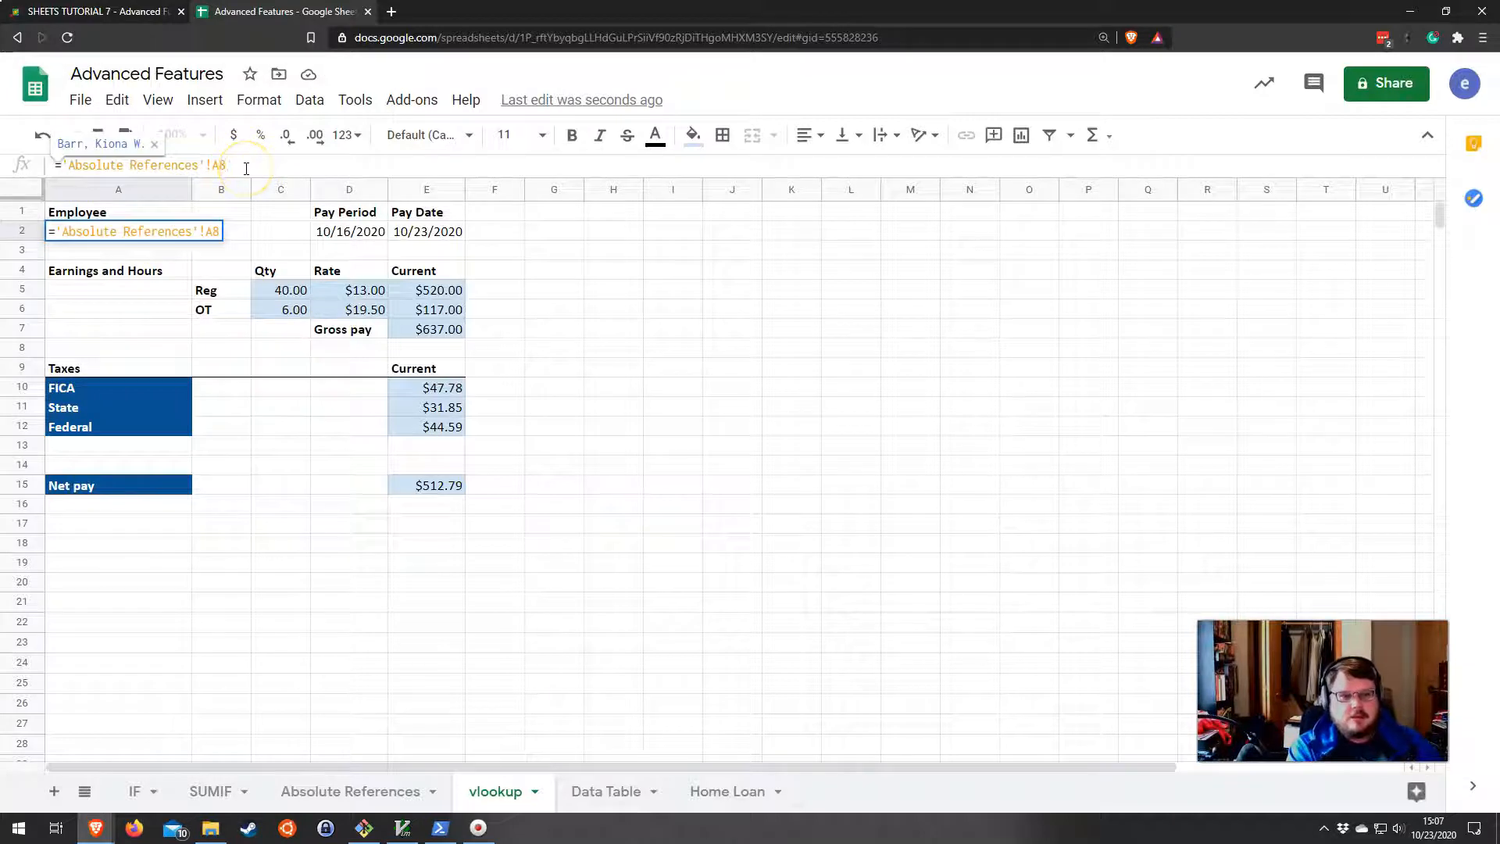
key(Escape)
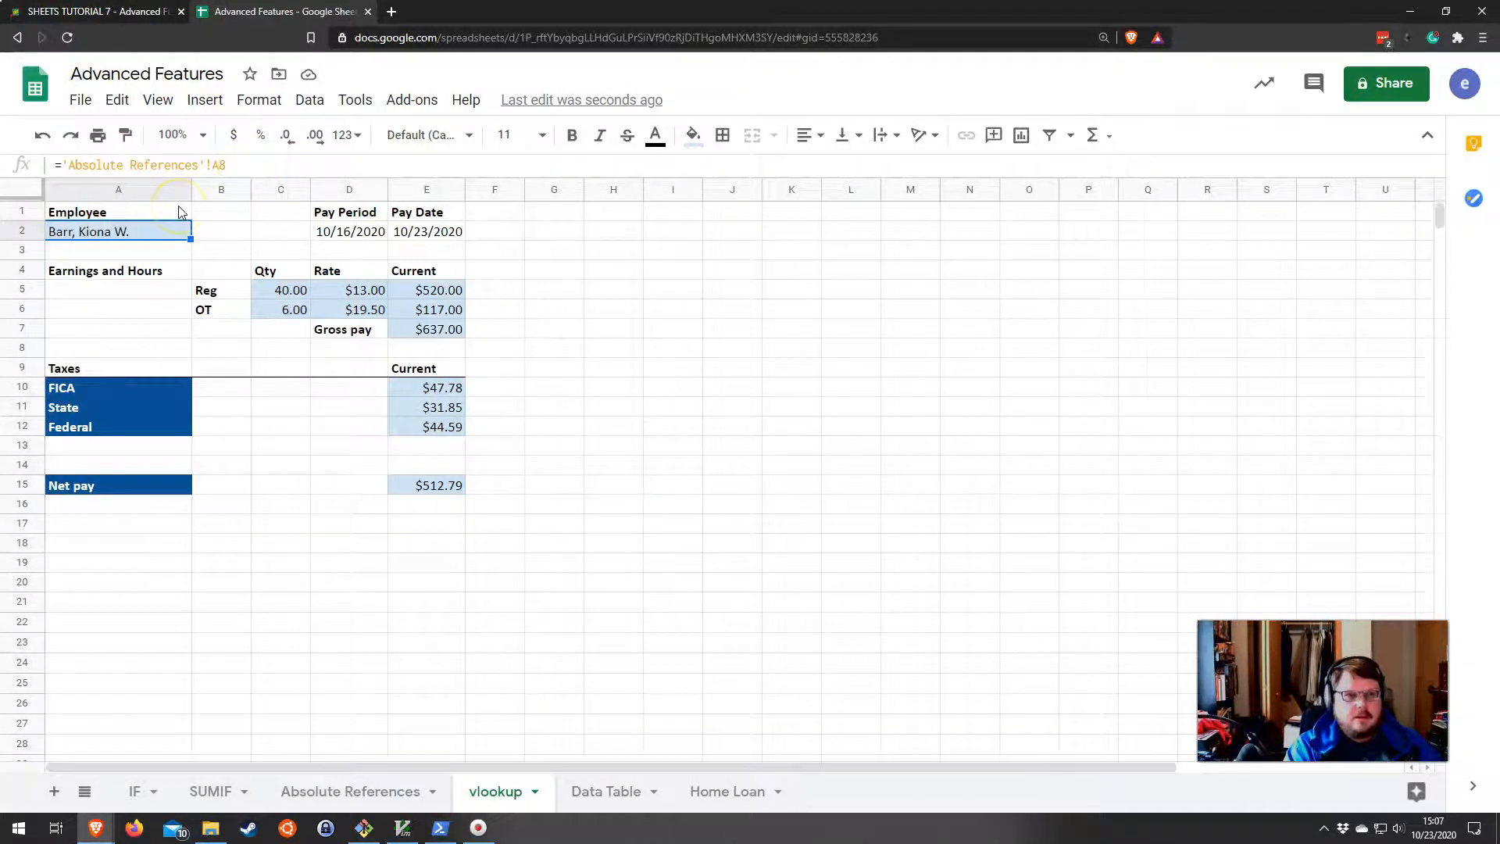
text(=)
click(361, 791)
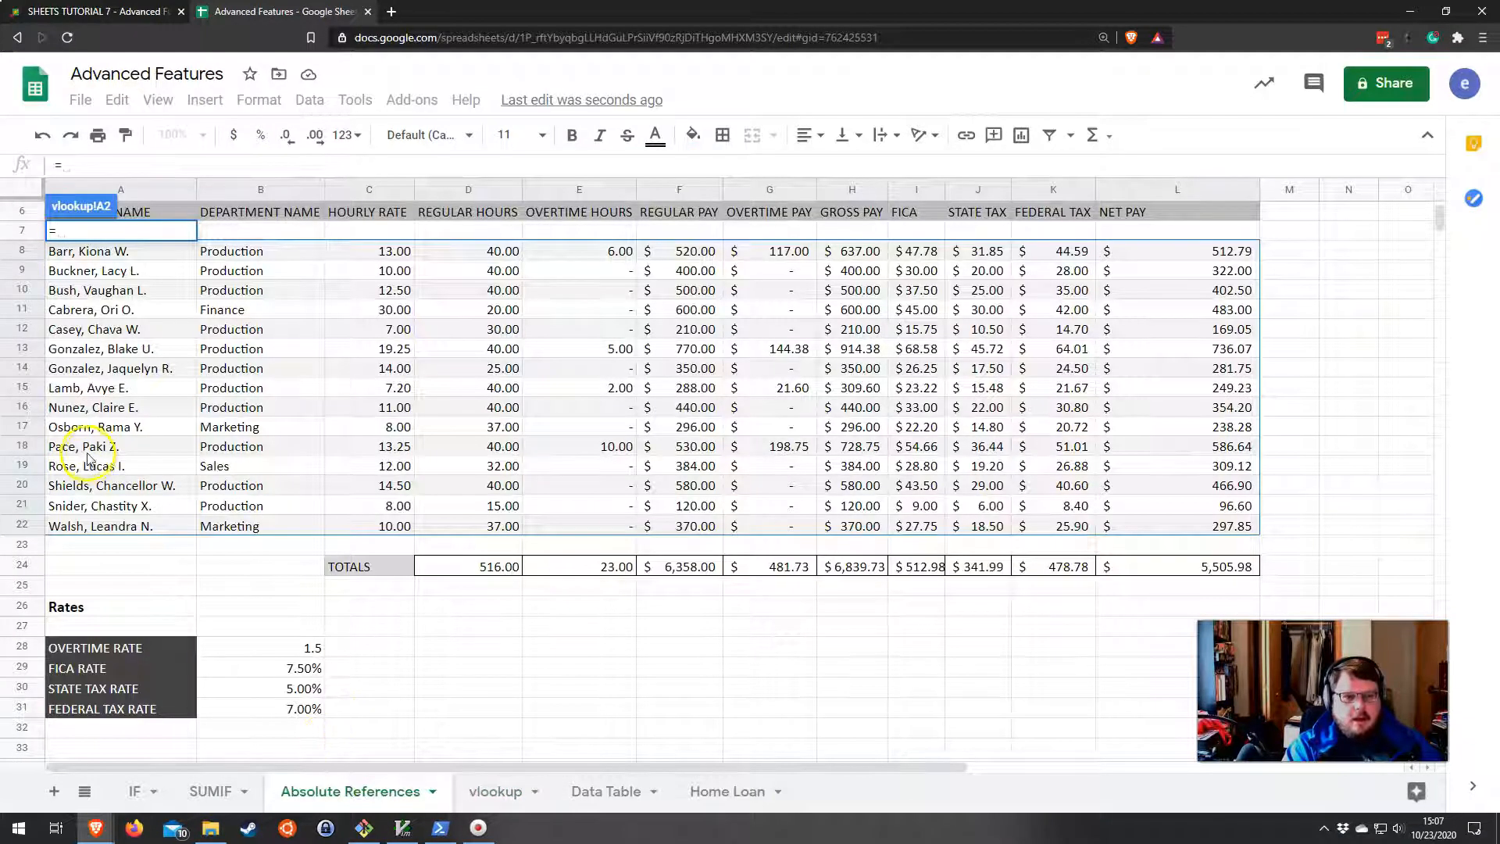
click(87, 453)
key(Return)
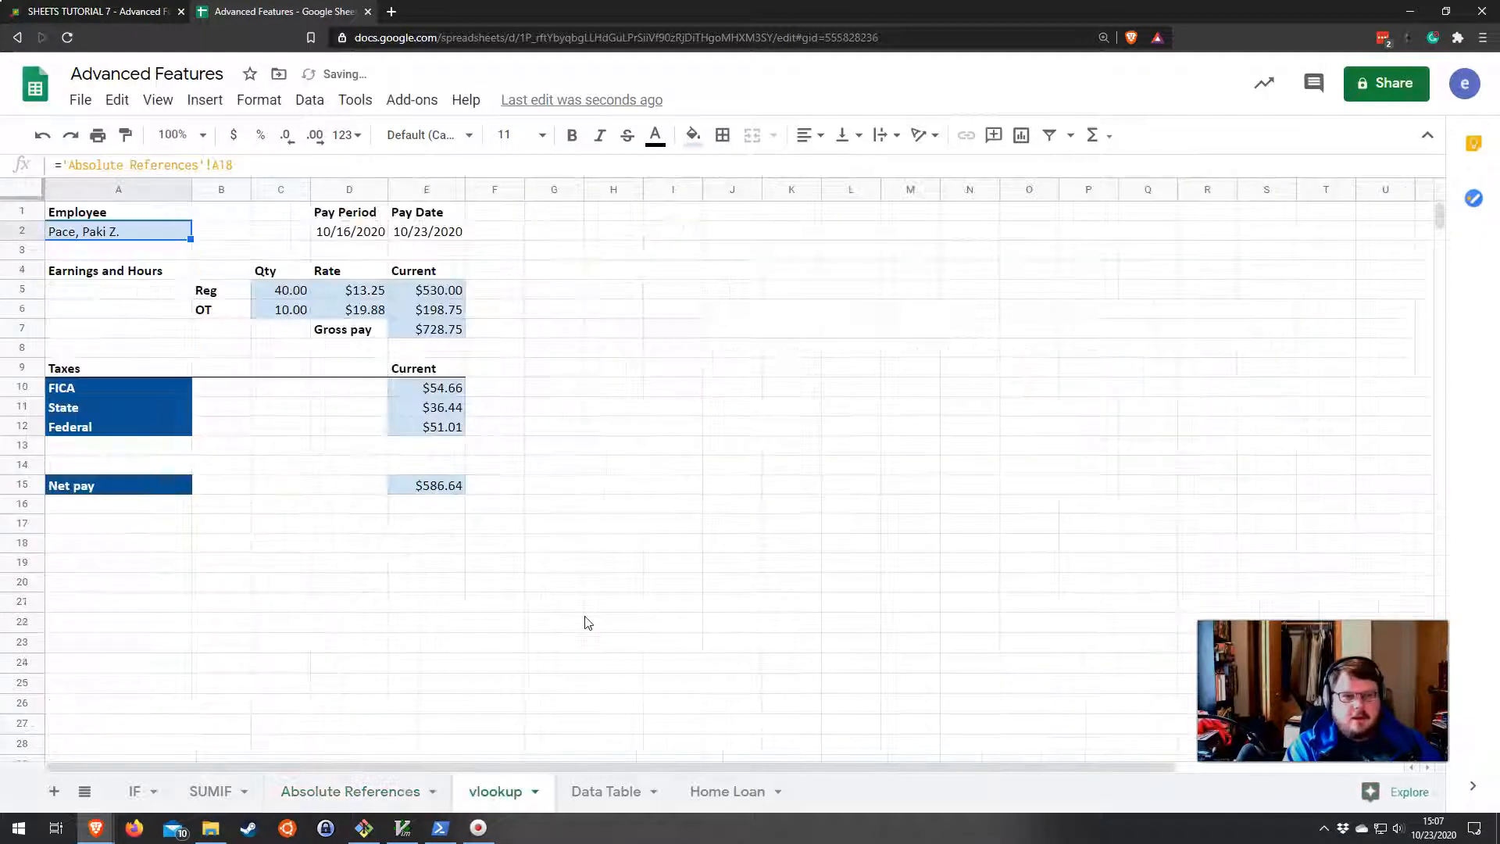
Edit the employee reference in A2 so that it points to cell A10 of the Absolute References sheet.
click(268, 166)
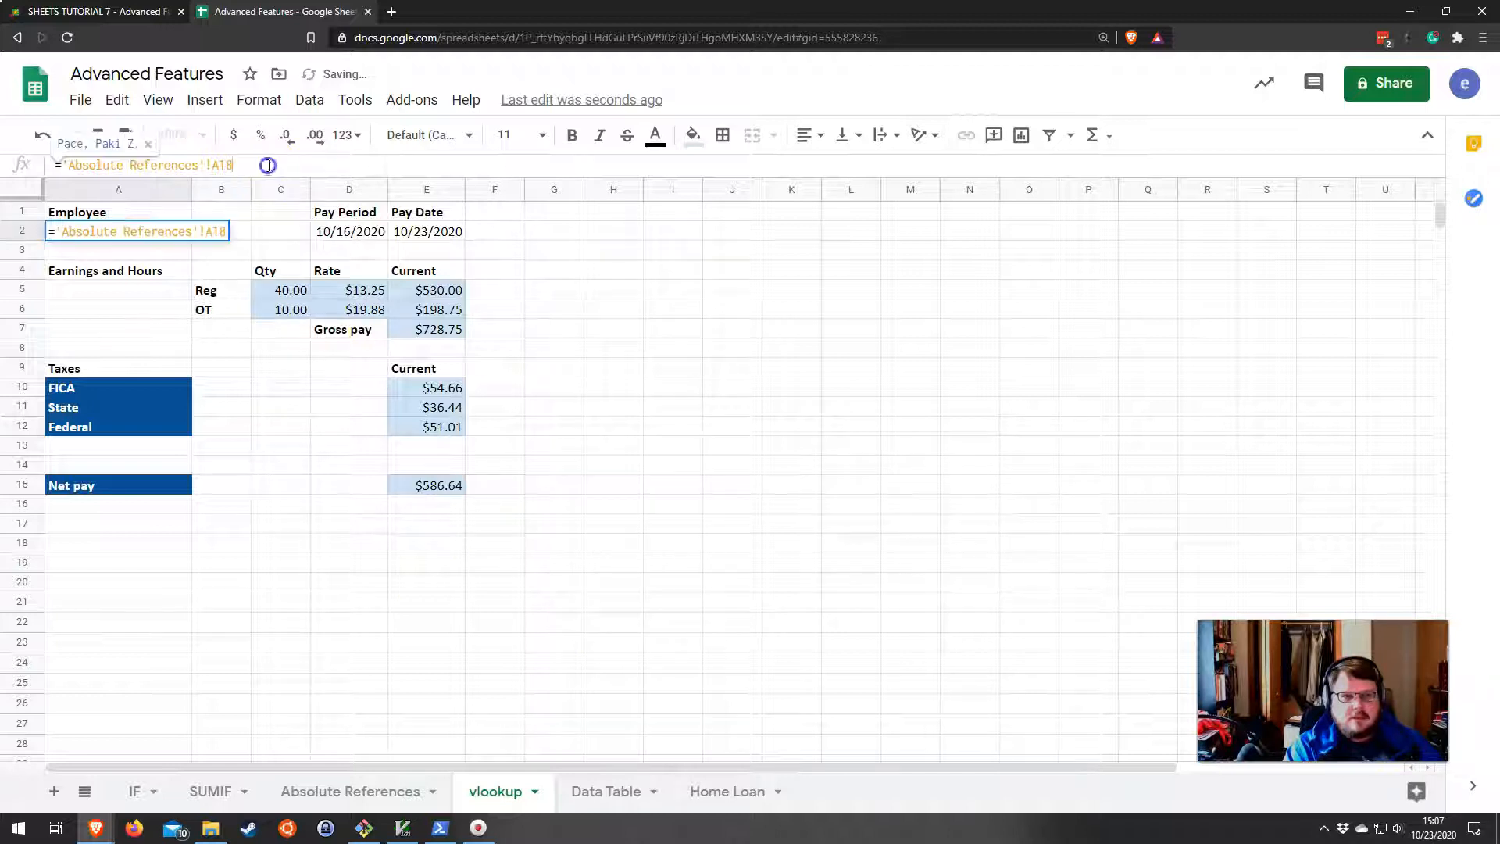
key(BackSpace)
key(BackSpace)
text(10)
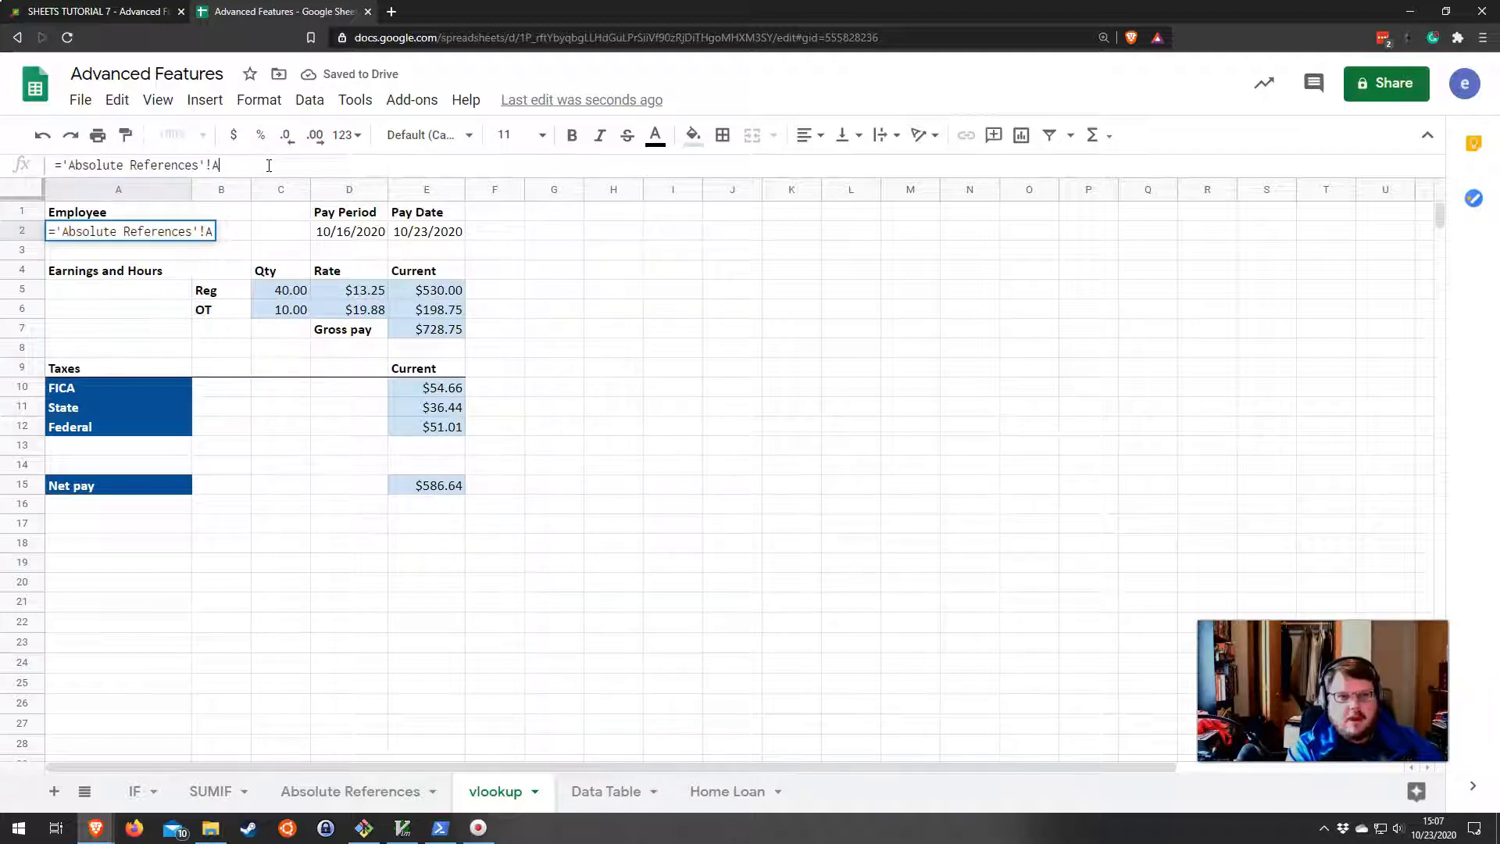
key(Return)
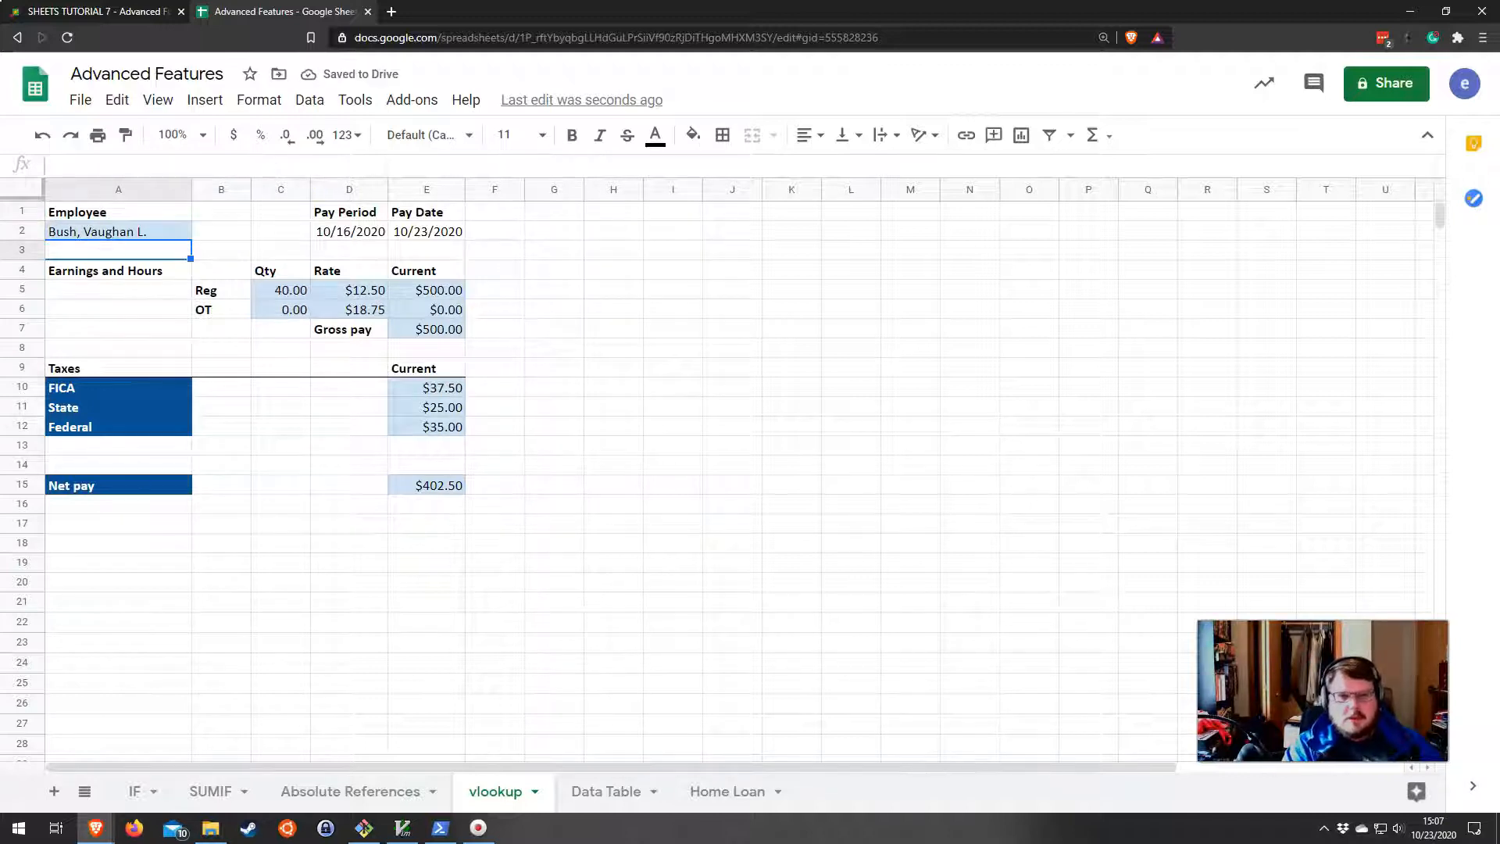
click(93, 237)
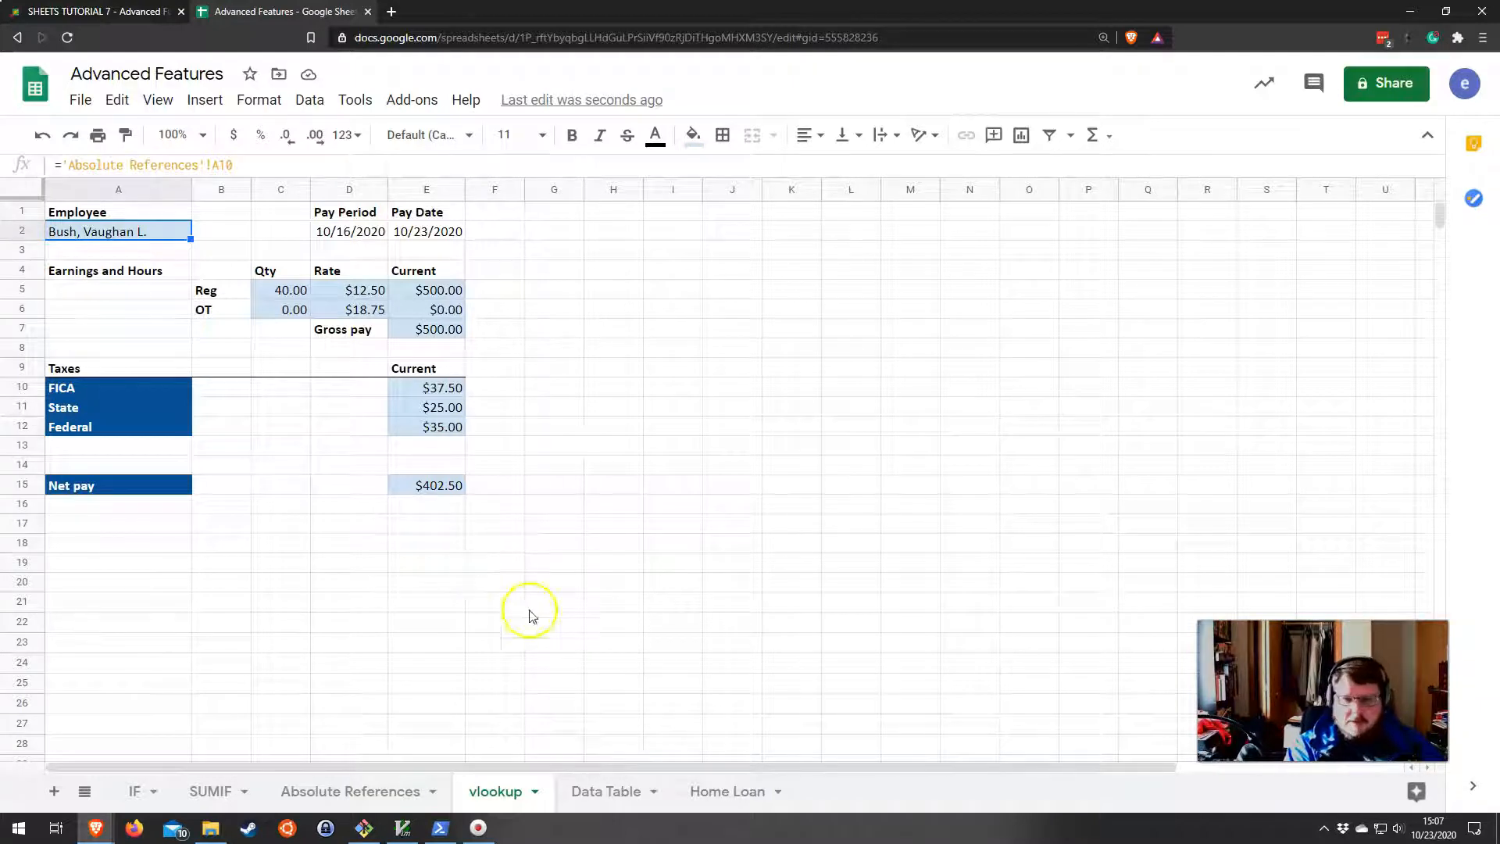
click(412, 485)
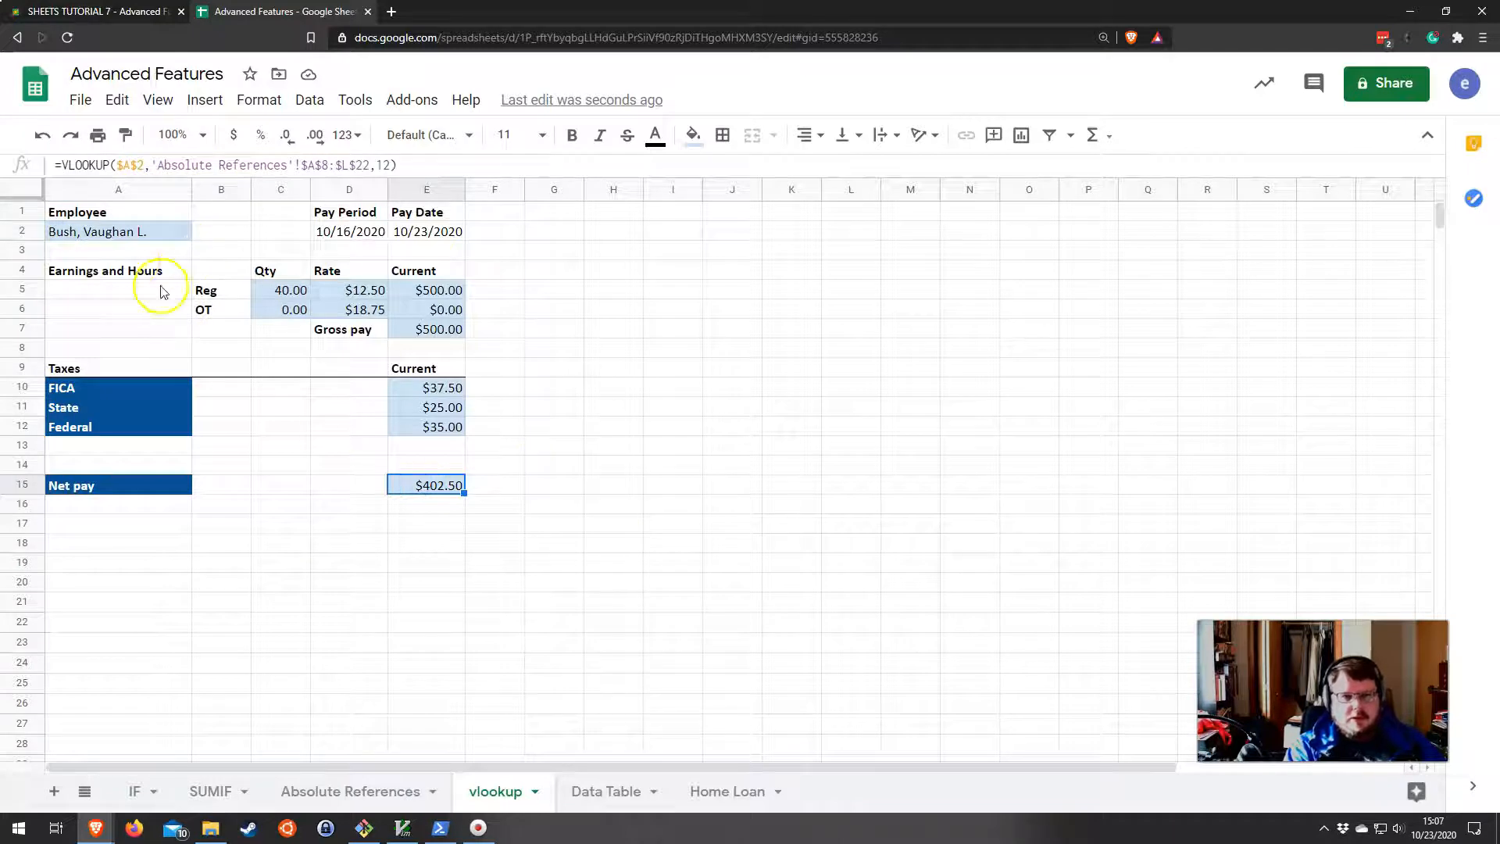
click(129, 231)
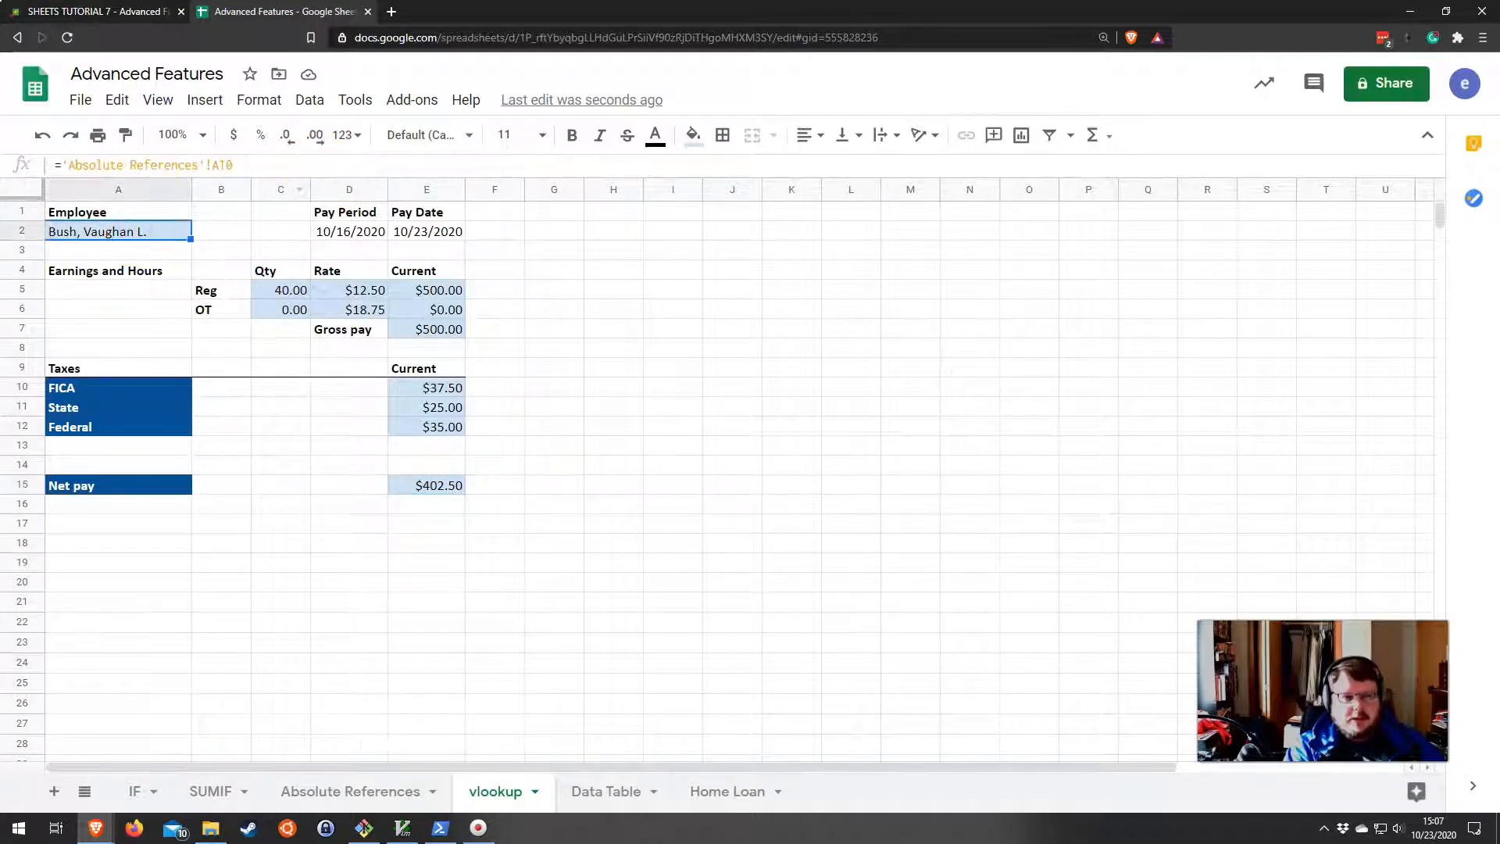
Move the Home Loan sheet ahead of the Data Table sheet.
click(638, 799)
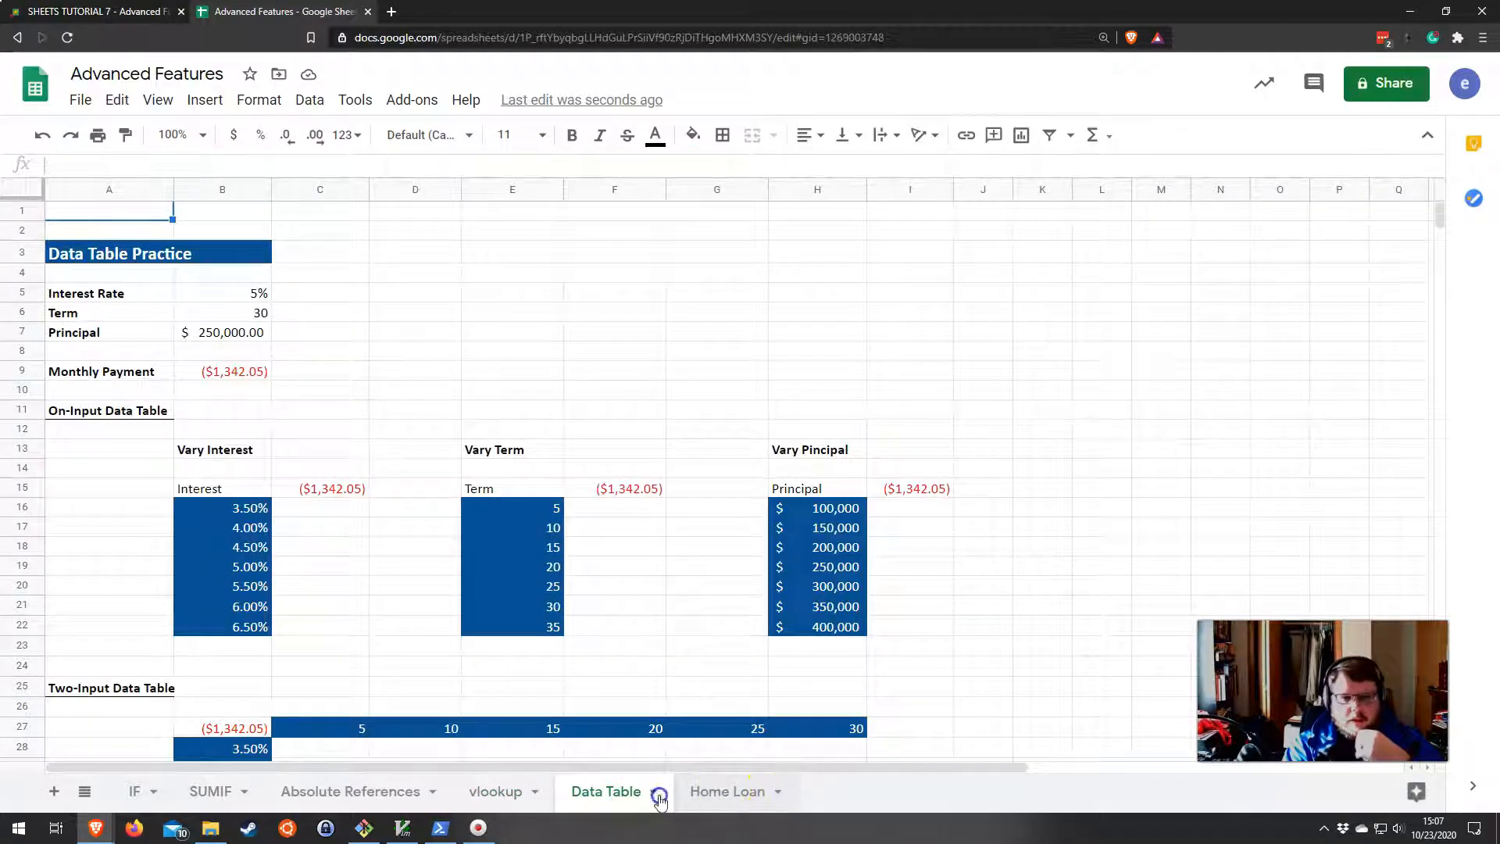
drag(703, 792, 617, 791)
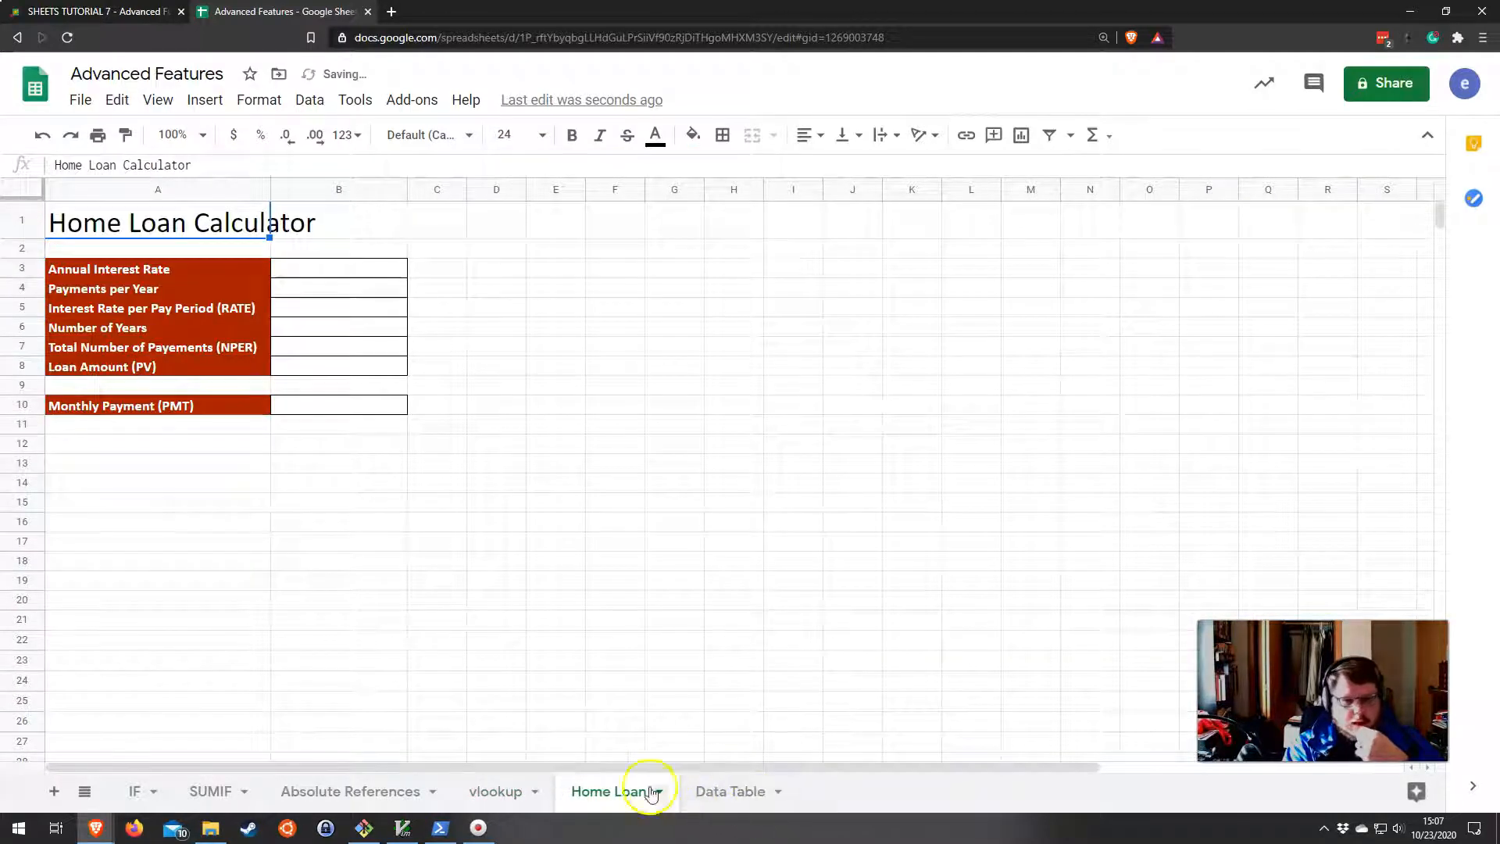
Set the annual interest rate in B3 to 5% and the payments per year in B4 to 12.
click(314, 270)
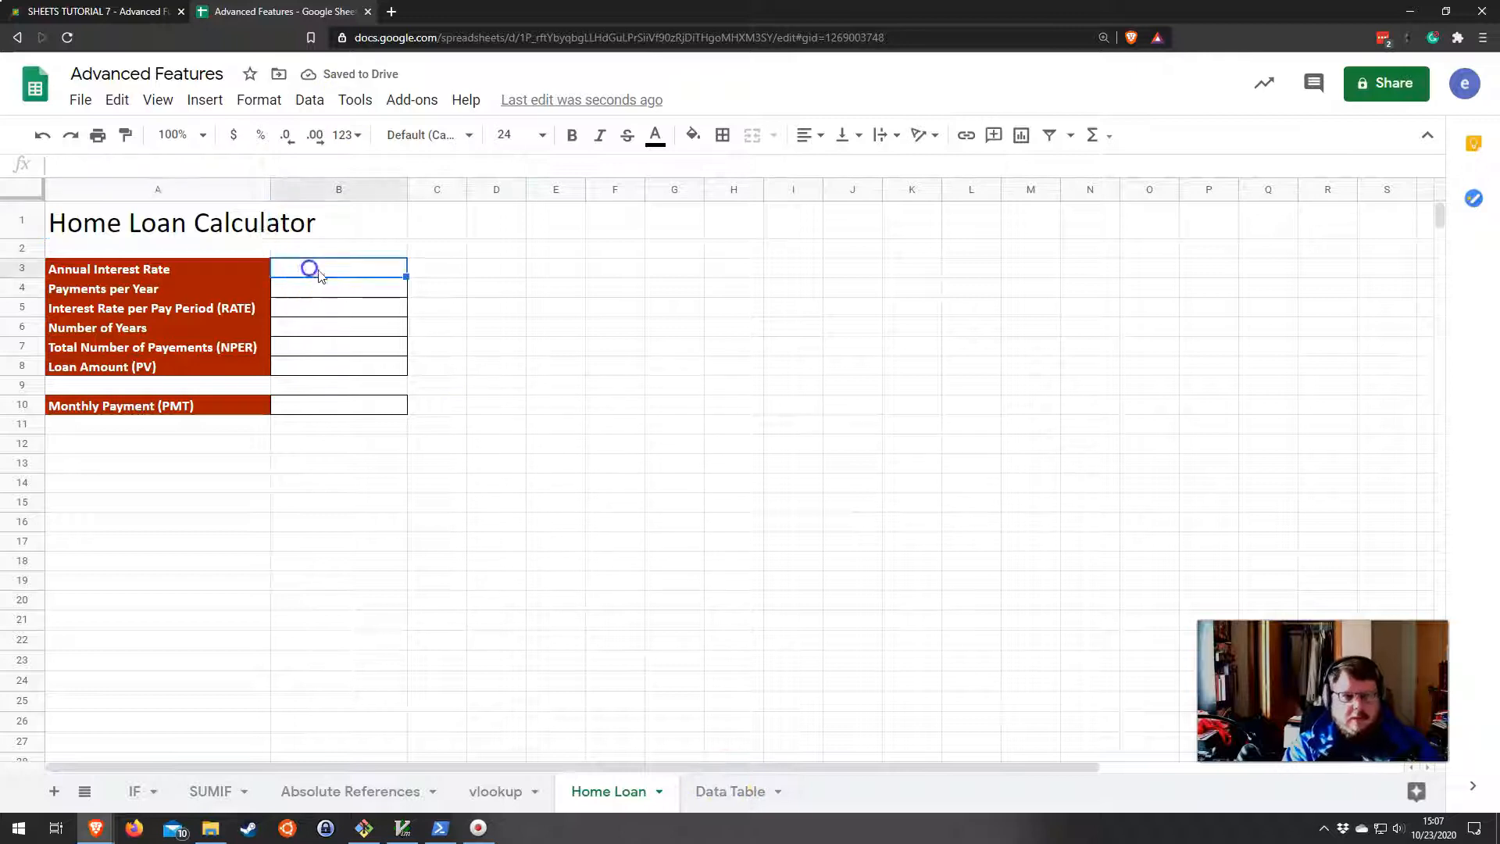
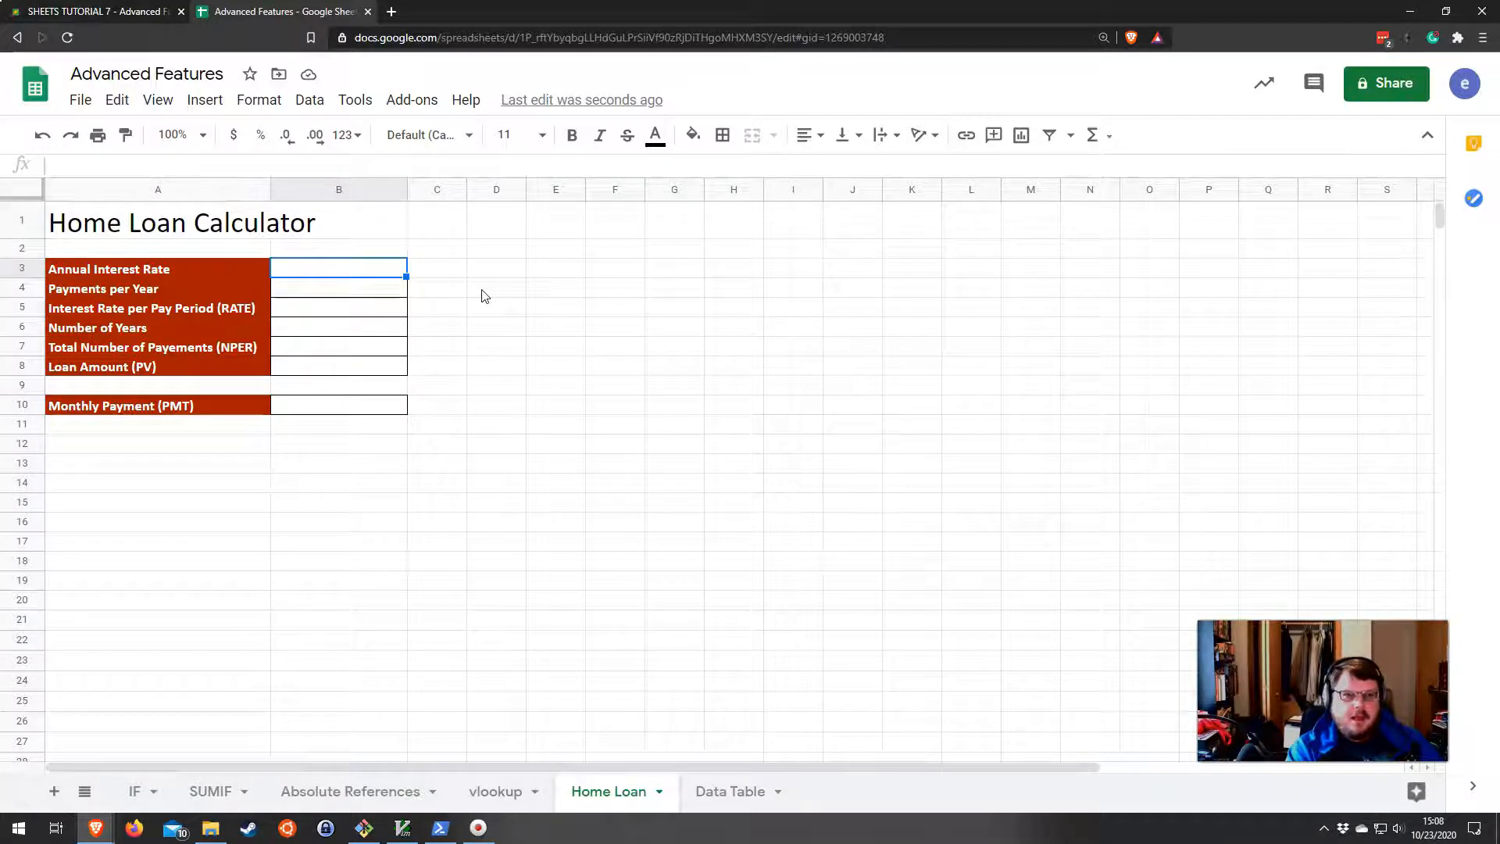
text(5%)
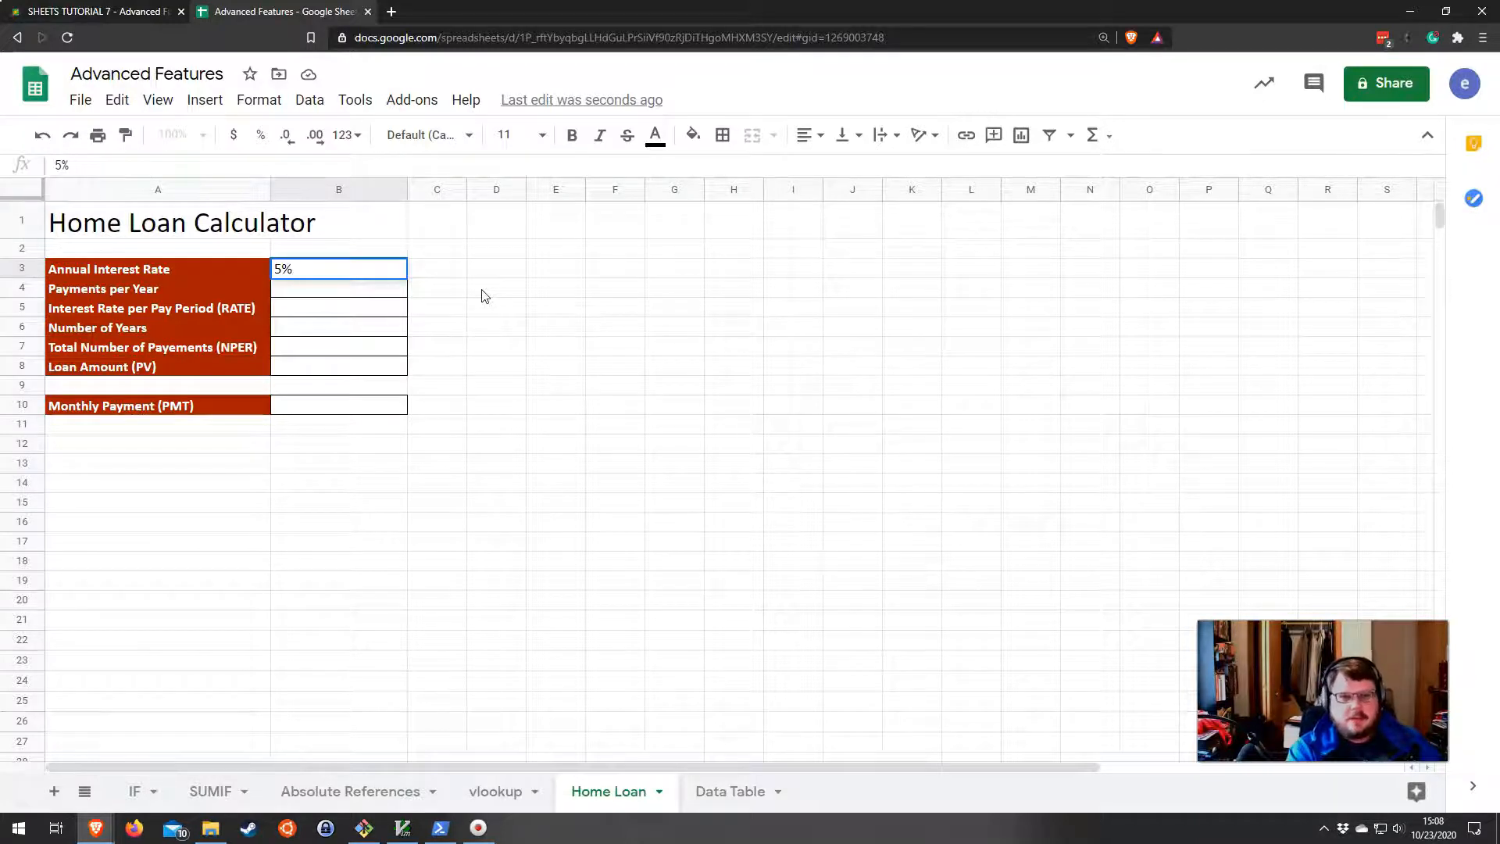
key(Return)
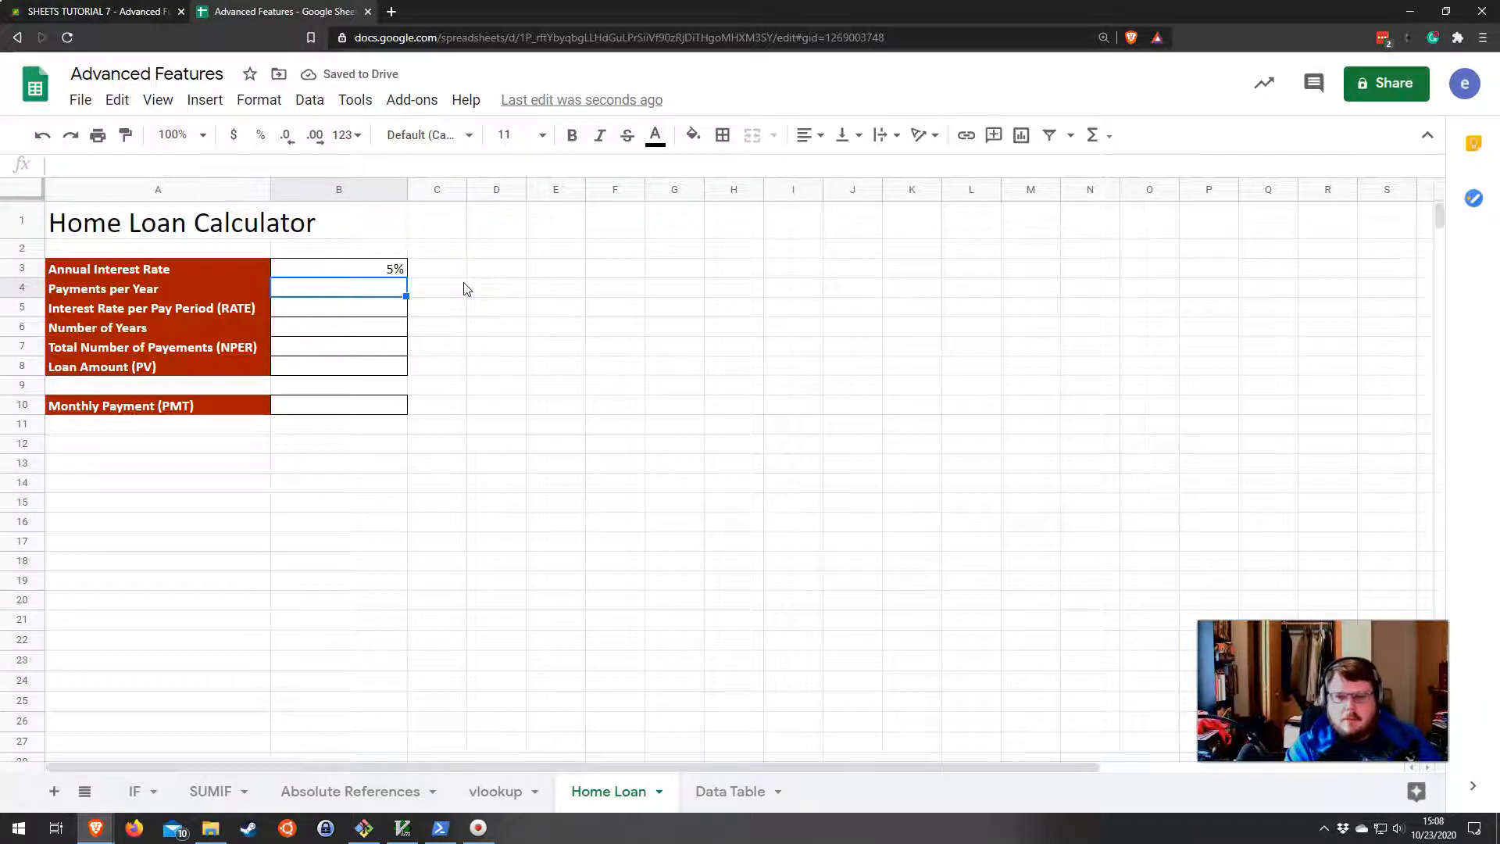
text(12)
key(Return)
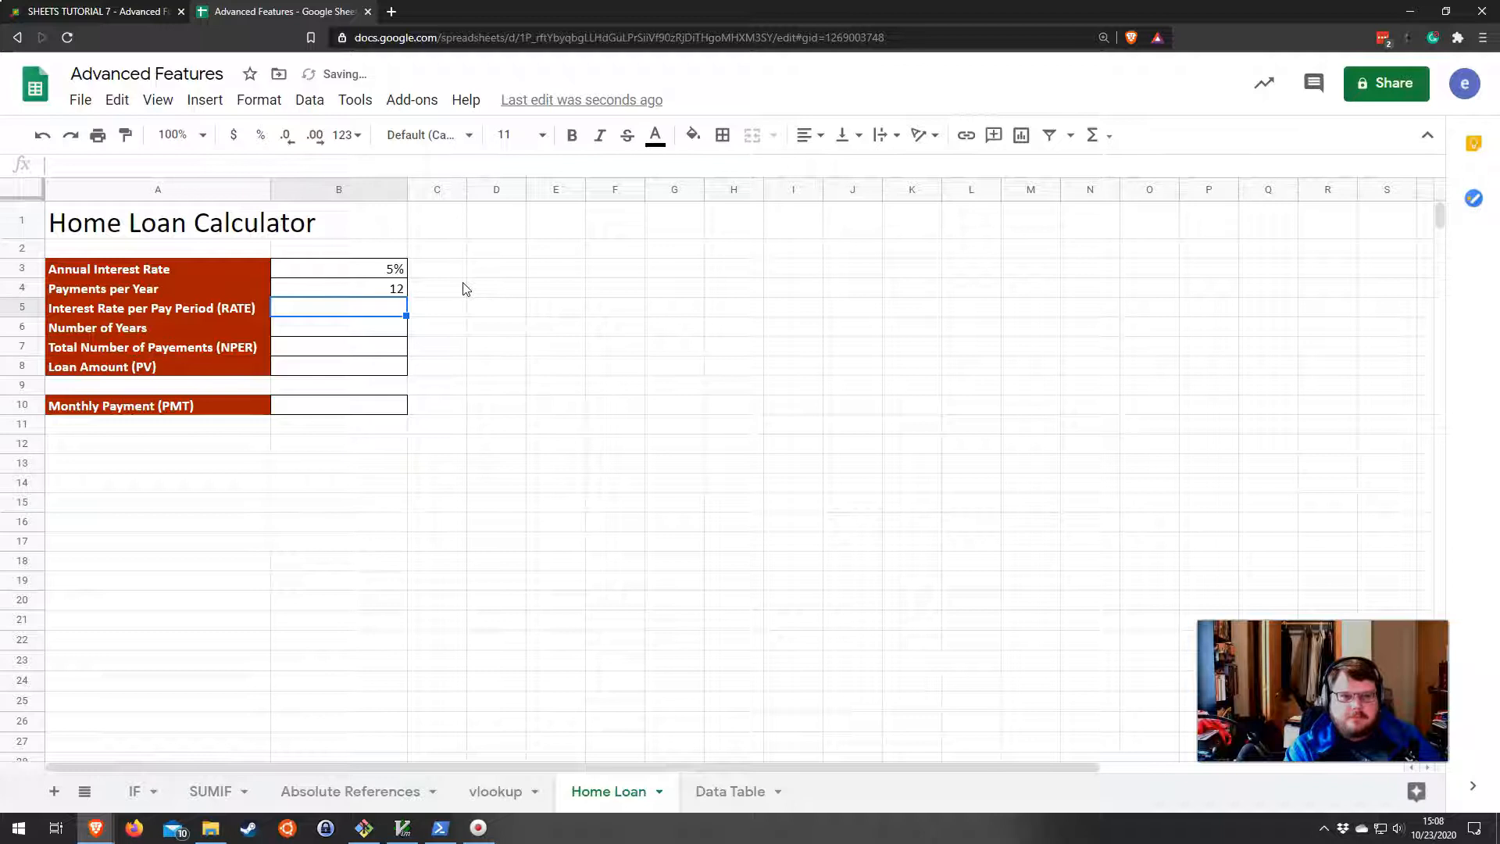
click(353, 405)
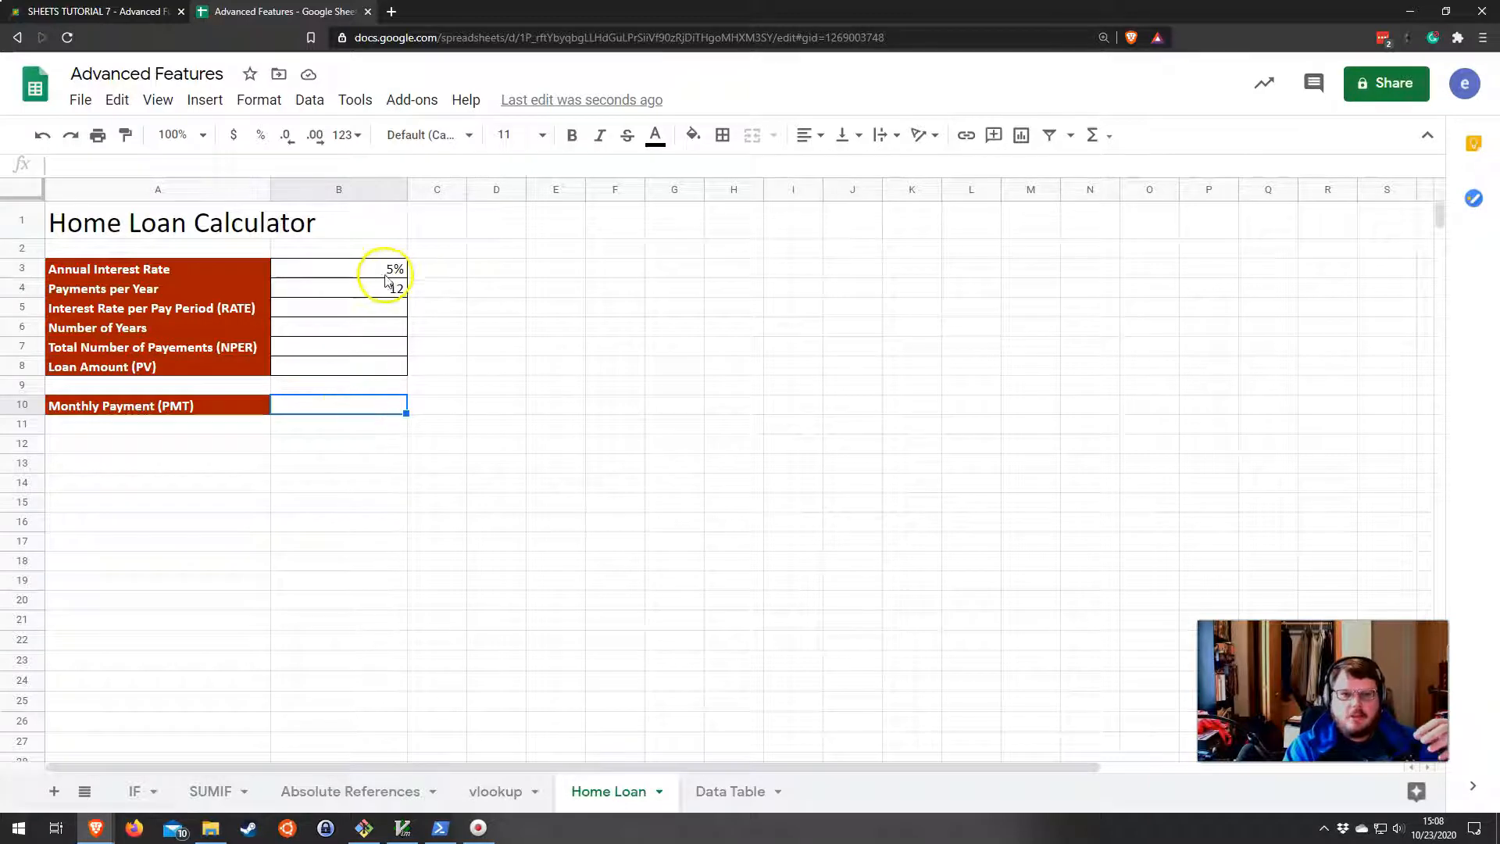
drag(375, 270, 370, 367)
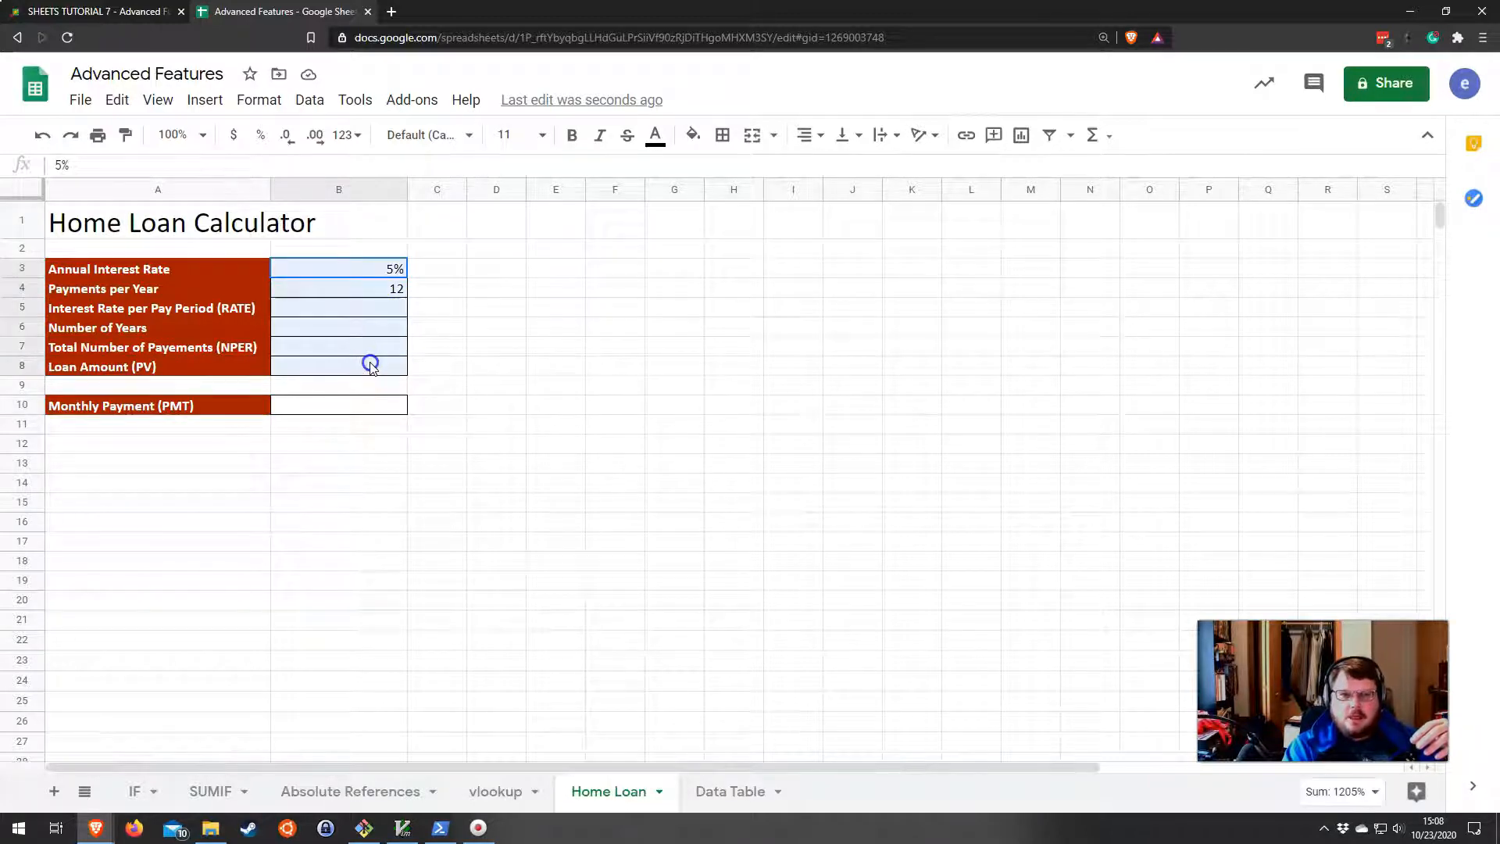
click(360, 403)
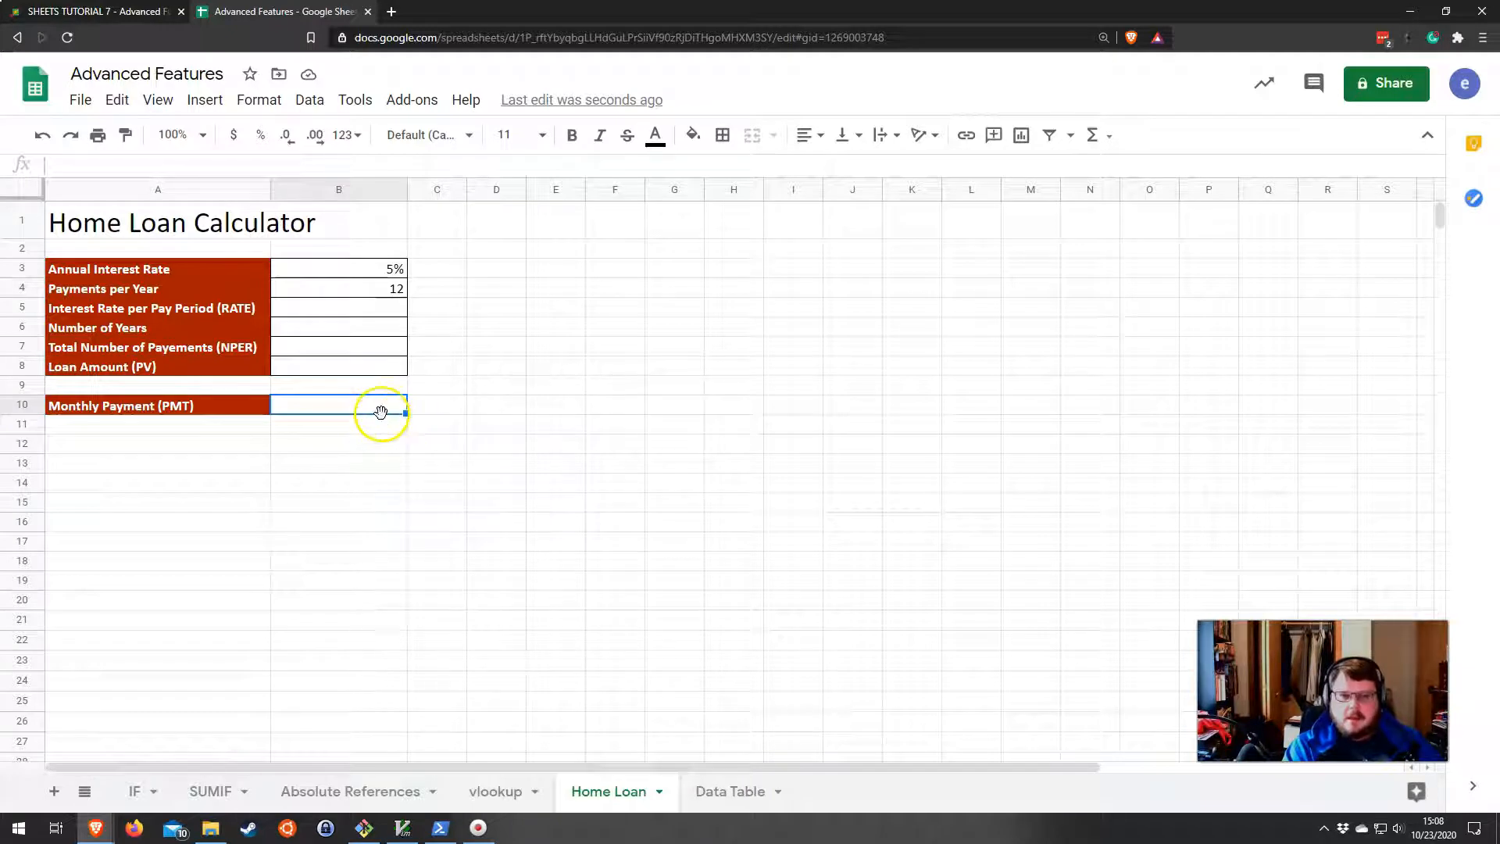
Calculate the interest rate per pay period in B5 with =B3/B4 and format it as a percentage.
click(372, 307)
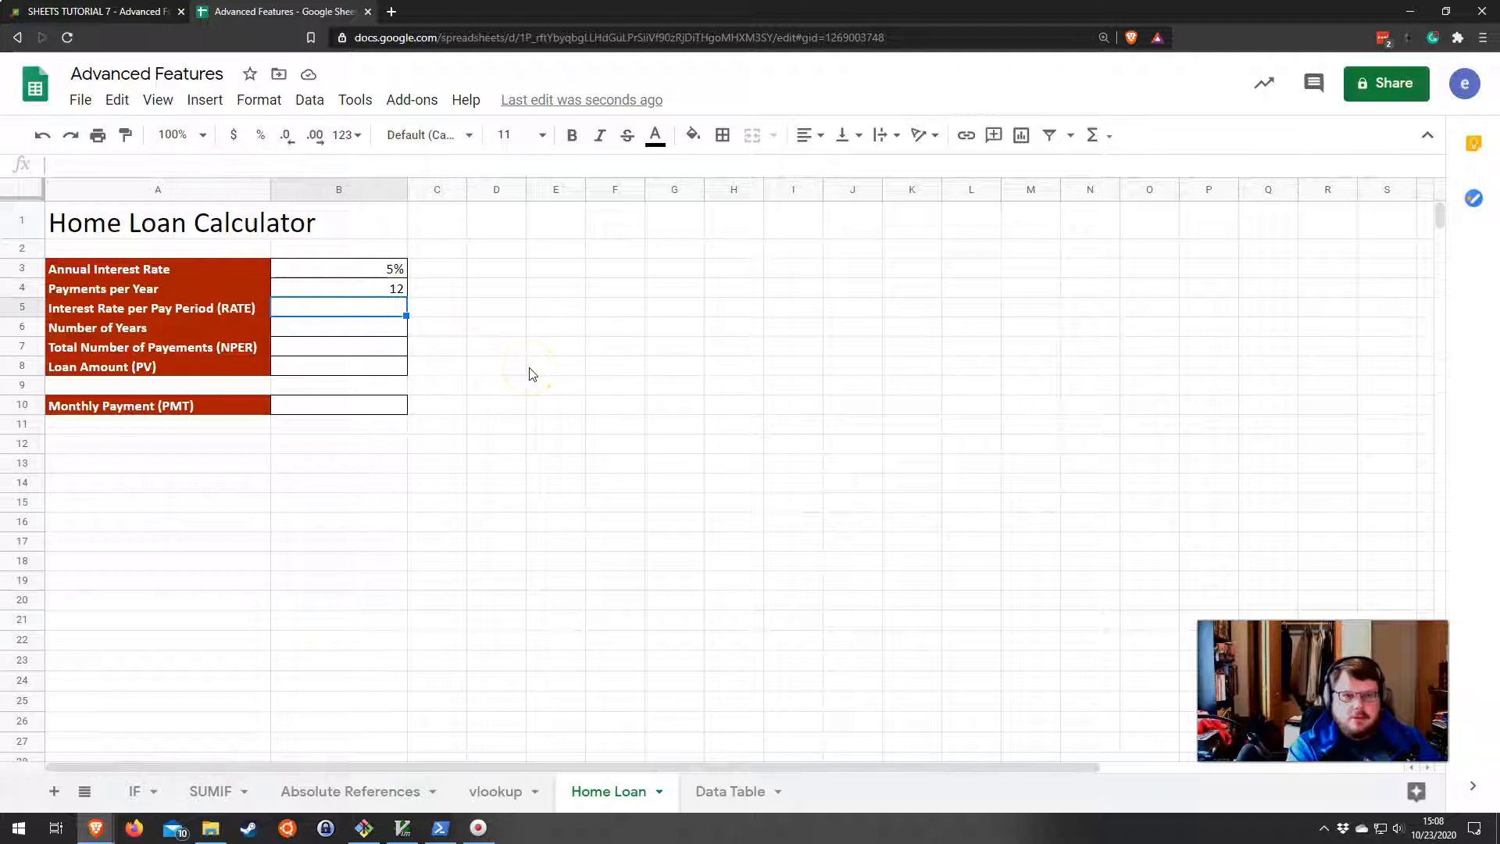
text(=)
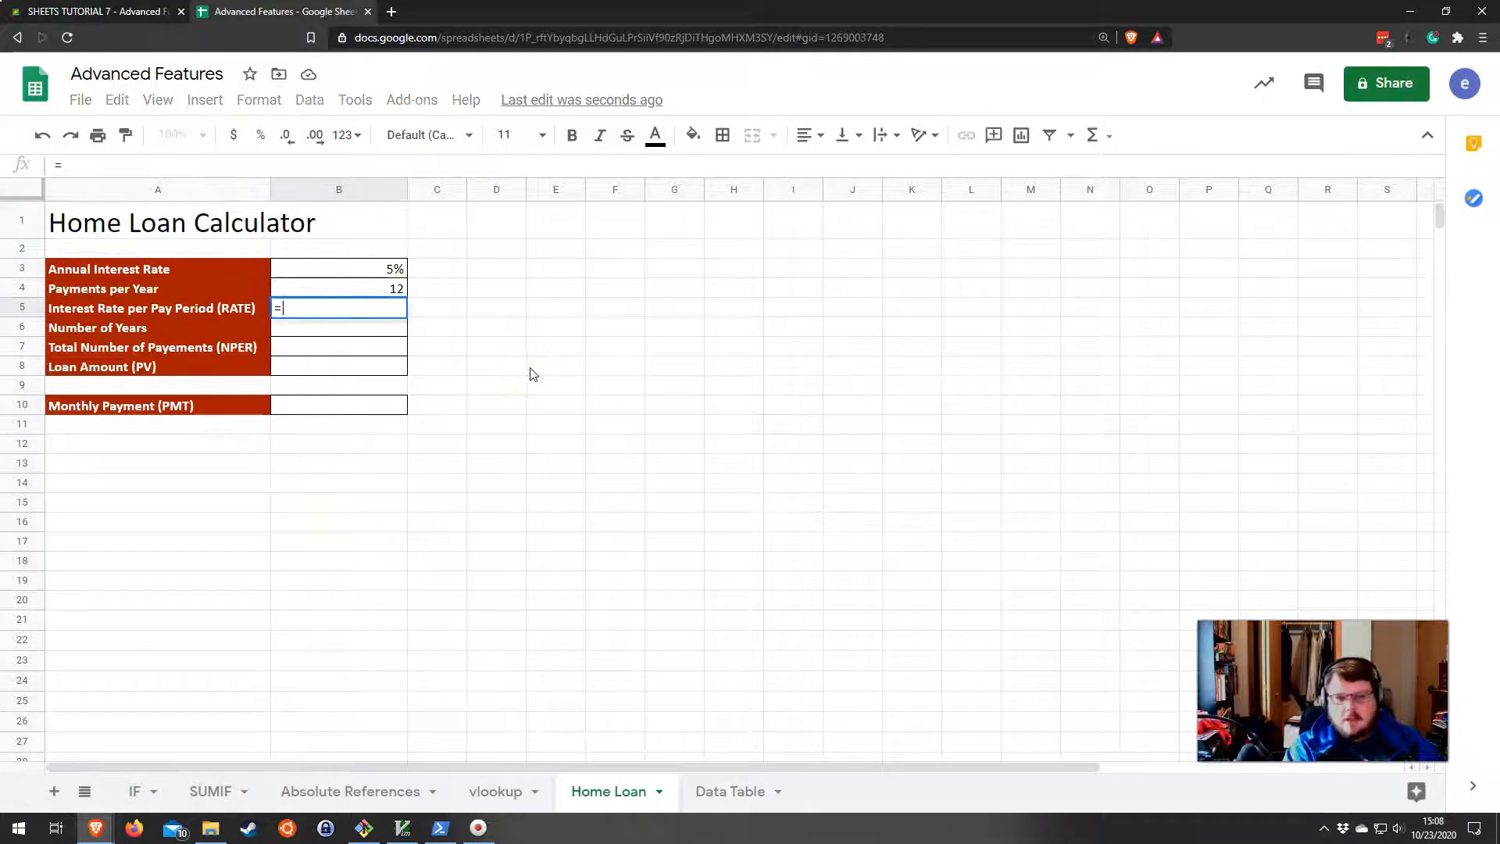
click(391, 269)
text(/)
click(363, 289)
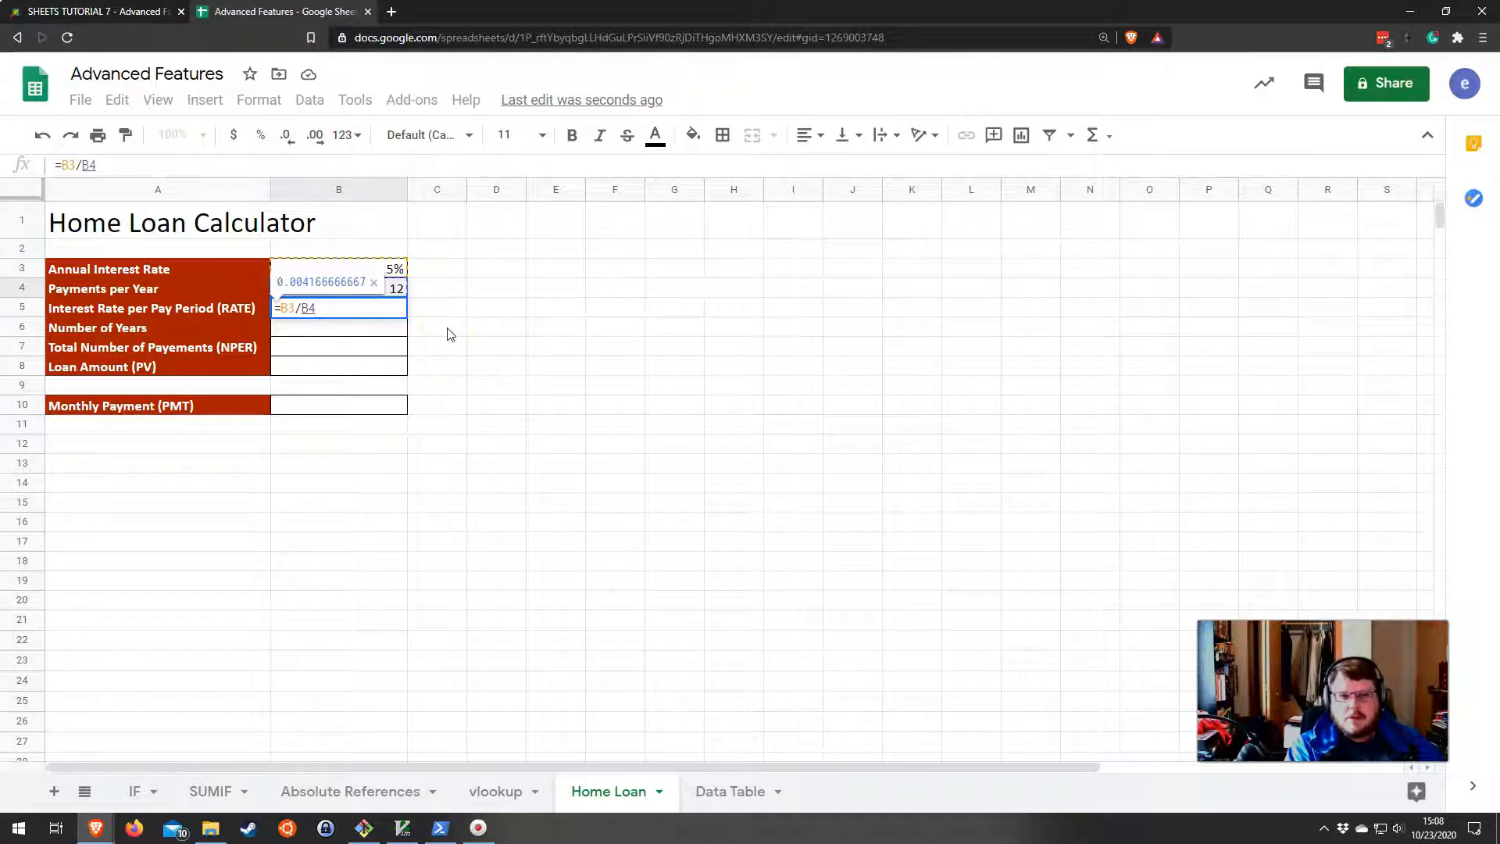
key(Return)
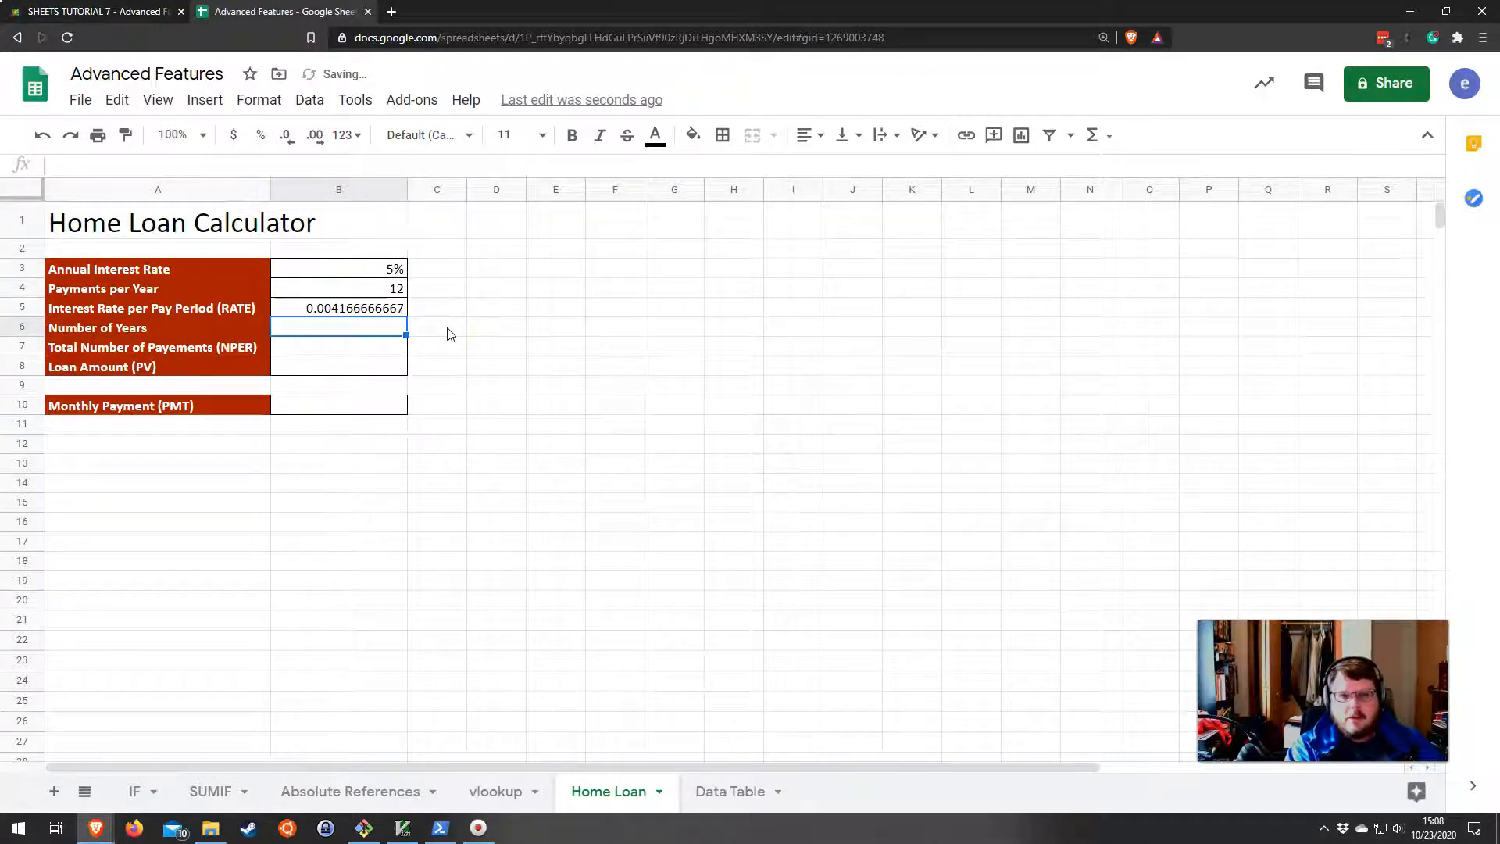
click(318, 307)
click(255, 160)
click(260, 134)
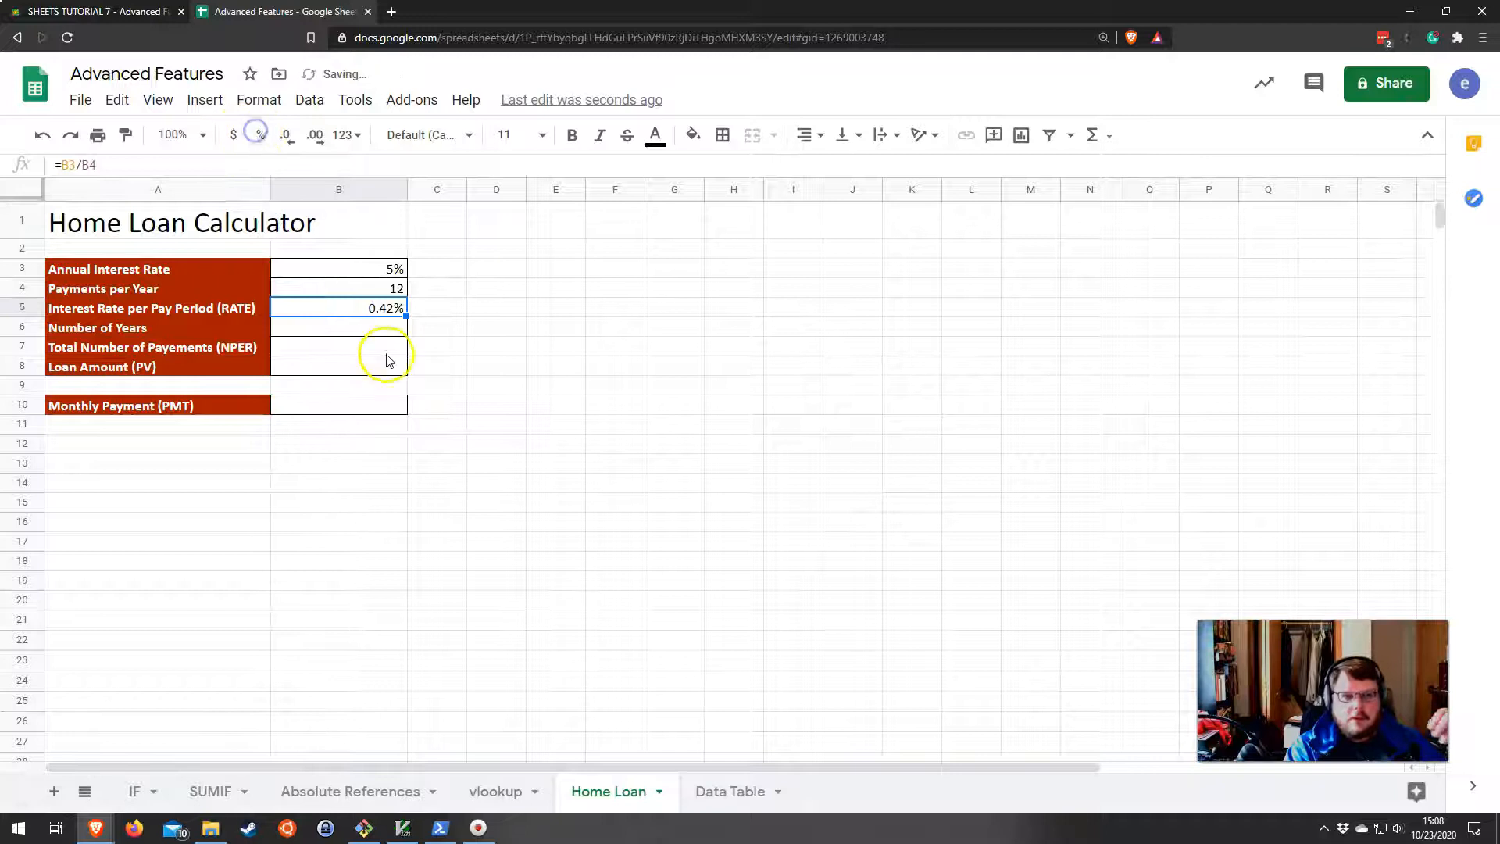
Set the number of years in B6 to 30 and calculate the total number of payments in B7 with =B6*B4.
click(374, 331)
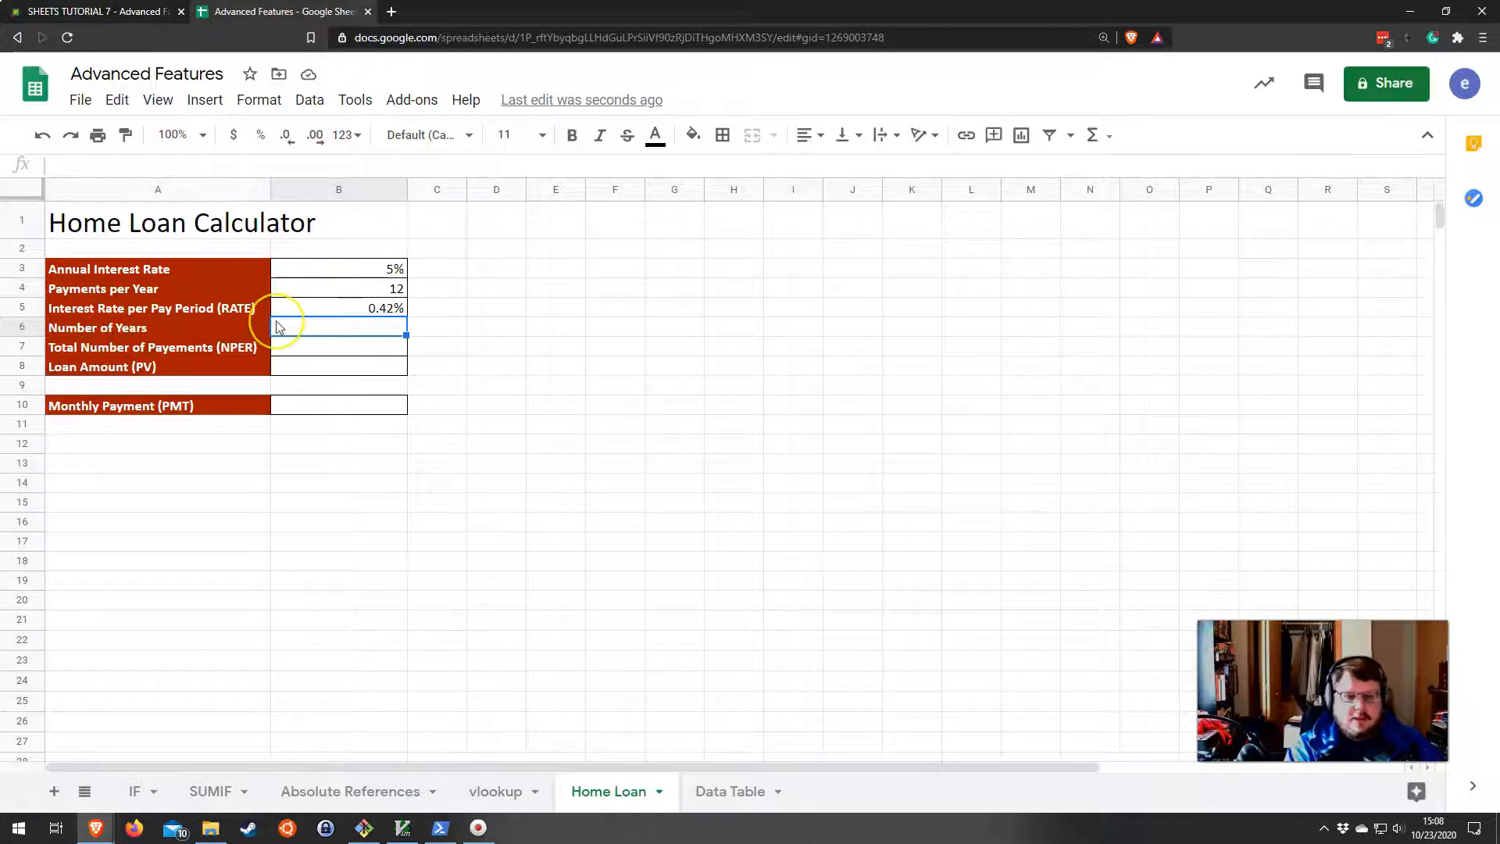
text(30)
key(Return)
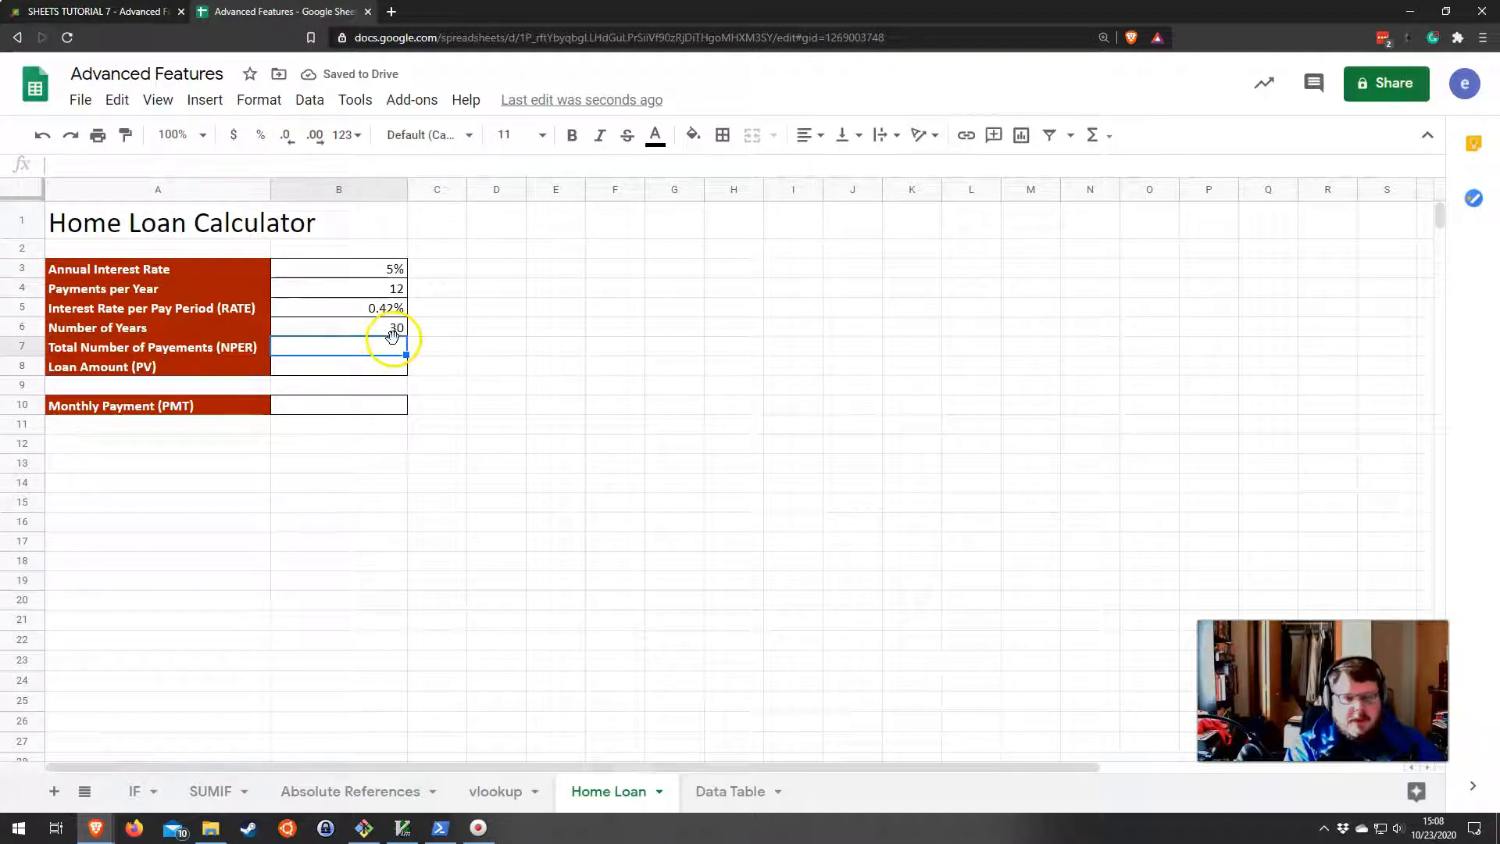
text(=)
click(361, 325)
text(*)
click(352, 287)
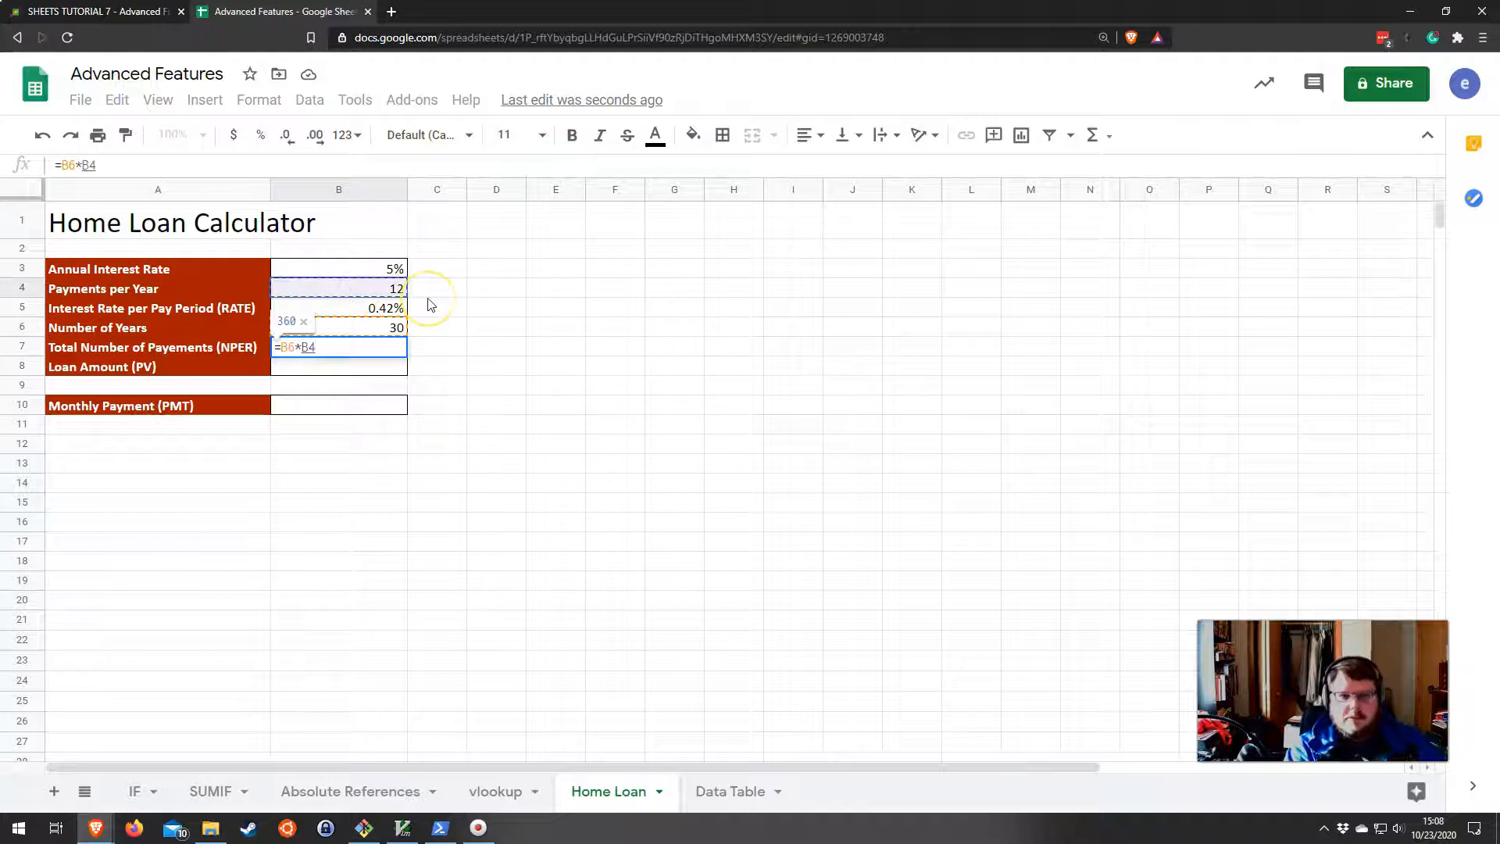
key(Return)
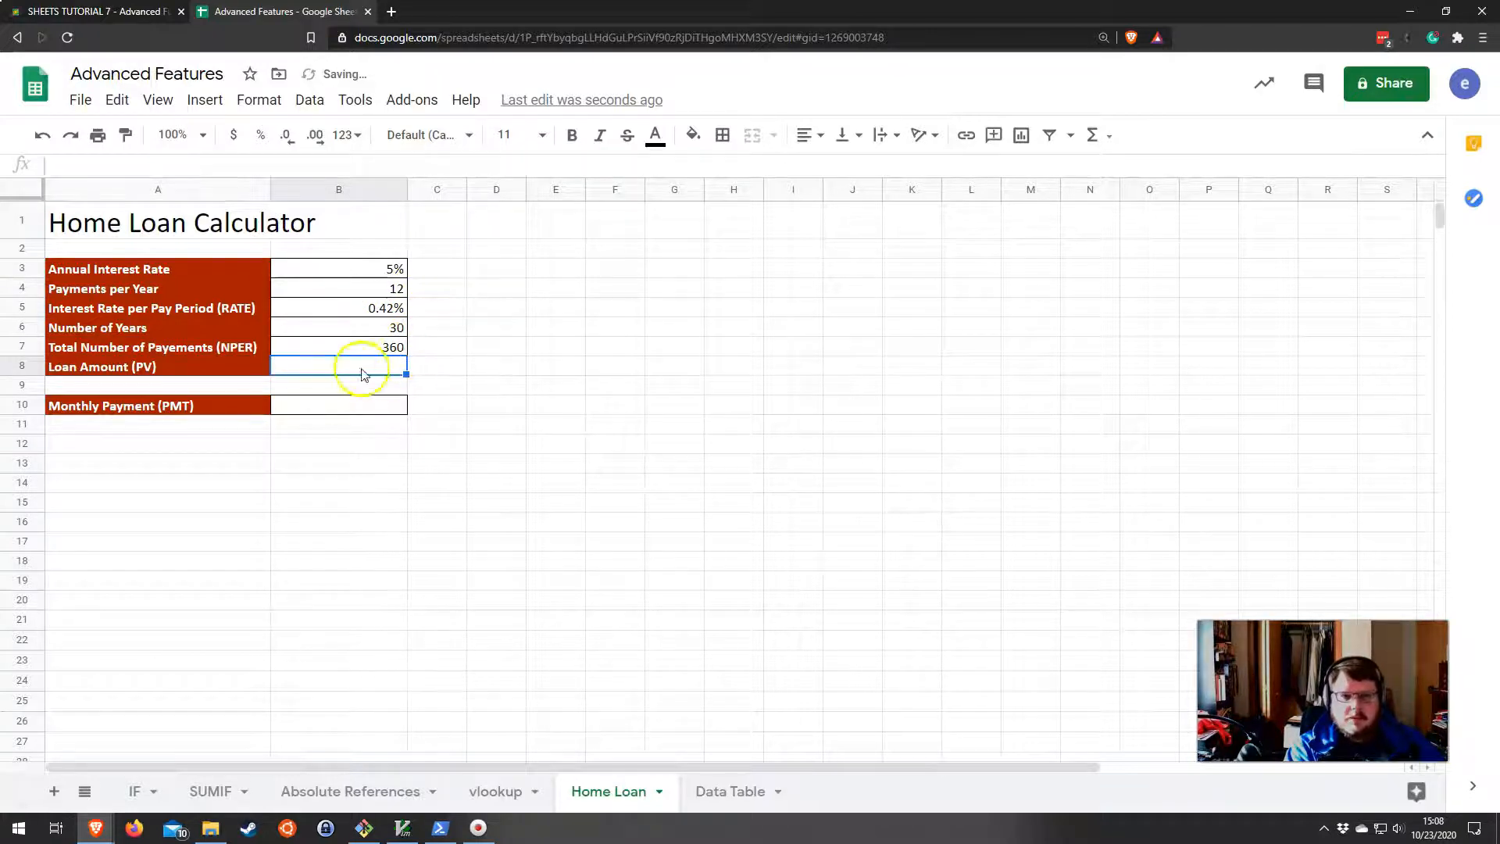
Enter 123000 as the loan amount in B8 and format it as currency.
text(123000)
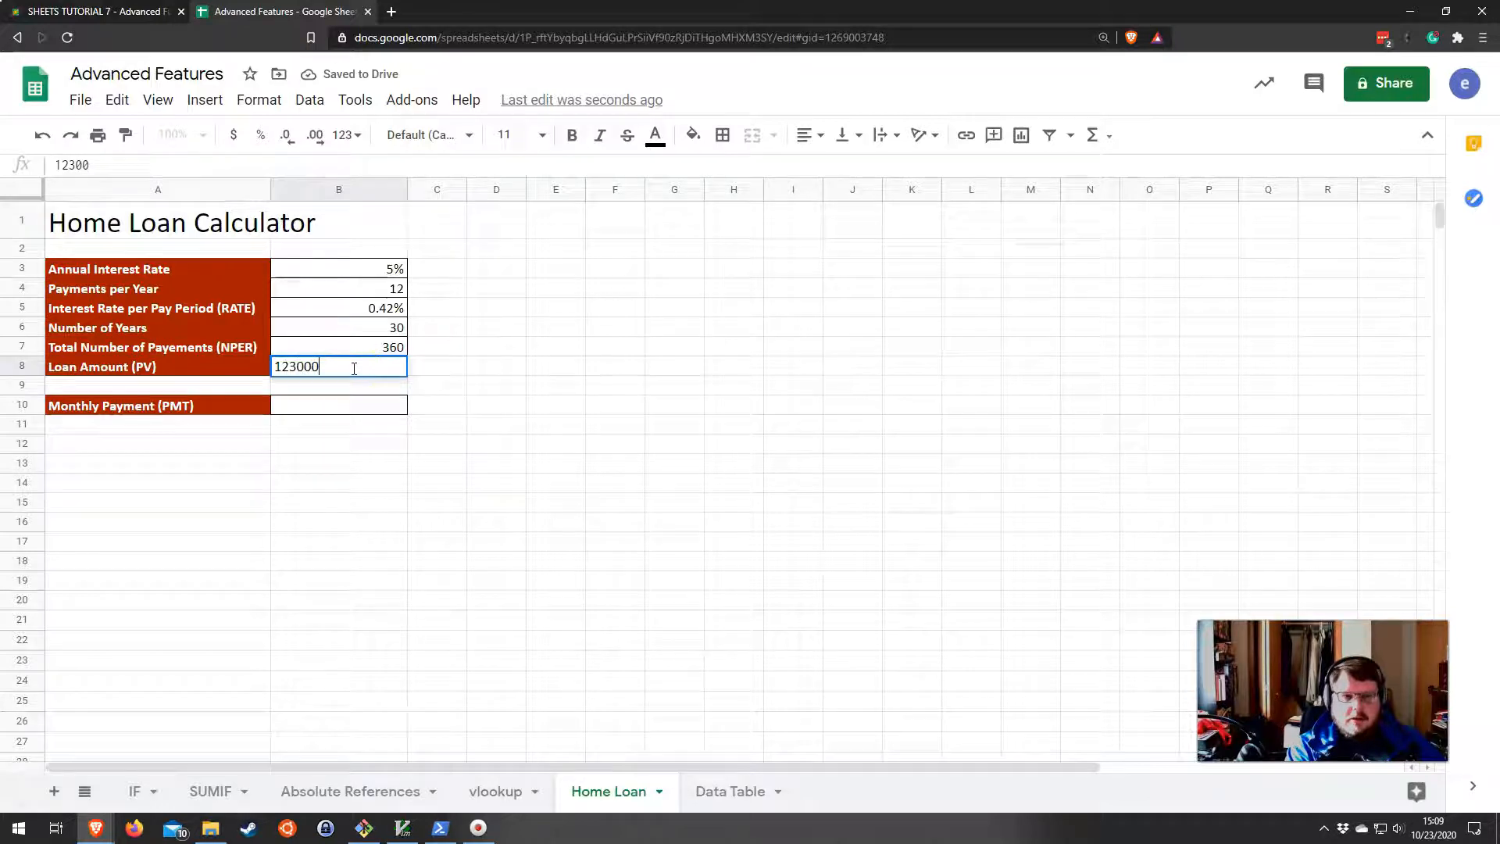
key(Return)
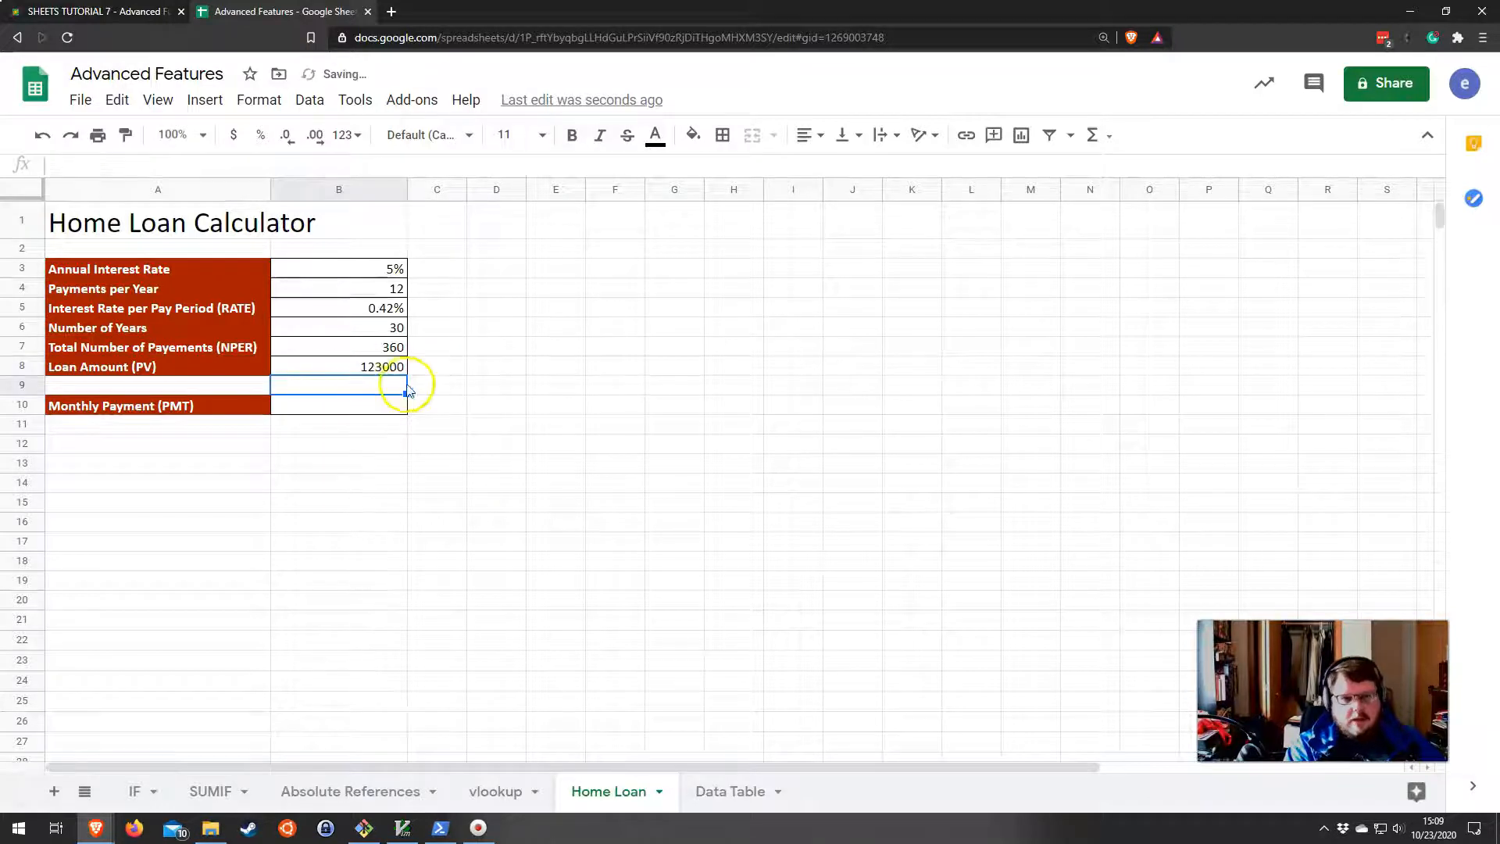
click(379, 369)
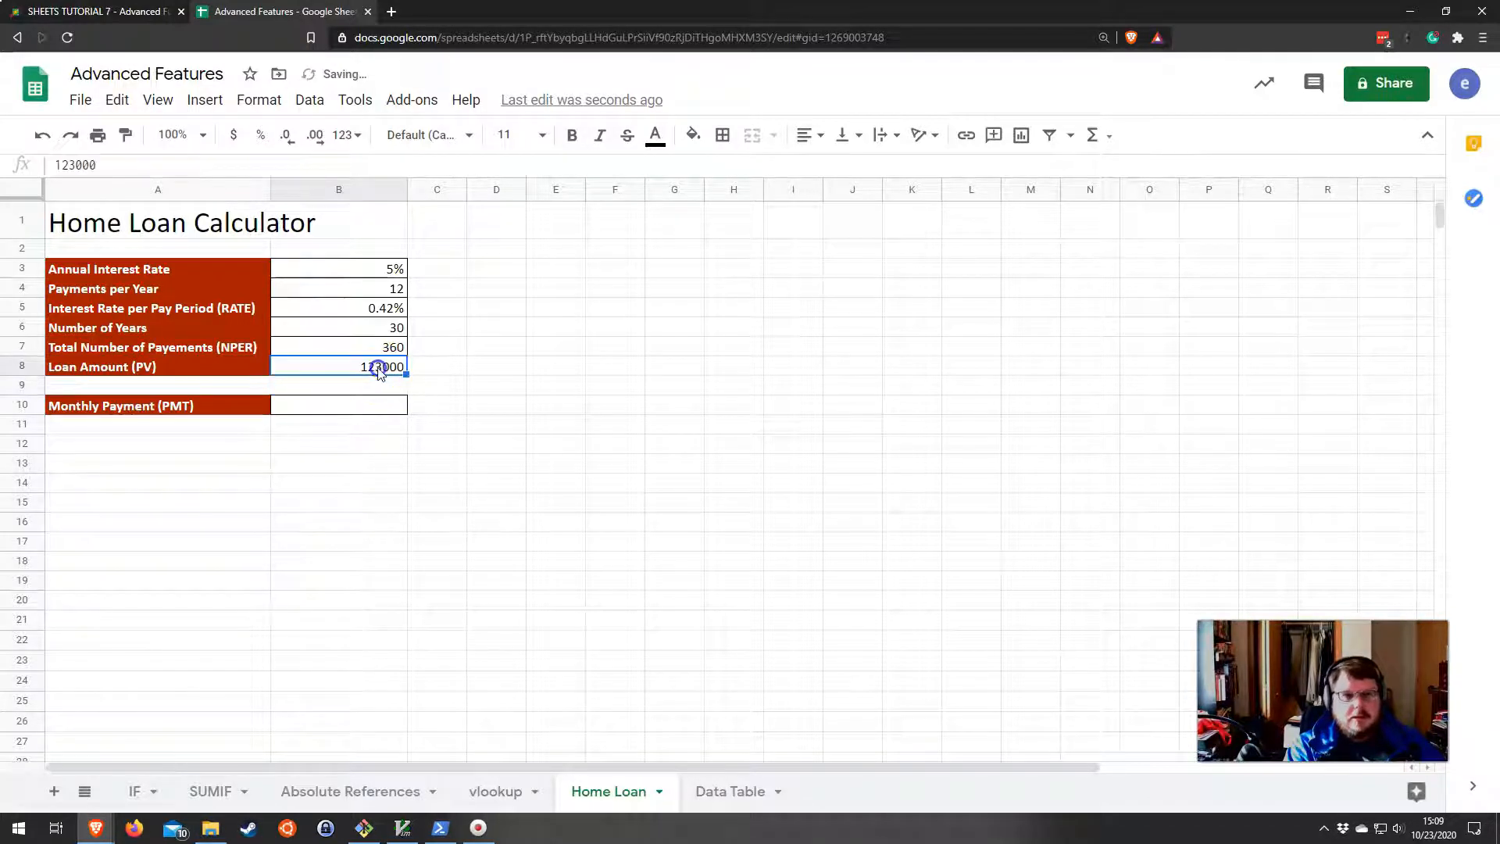
click(345, 136)
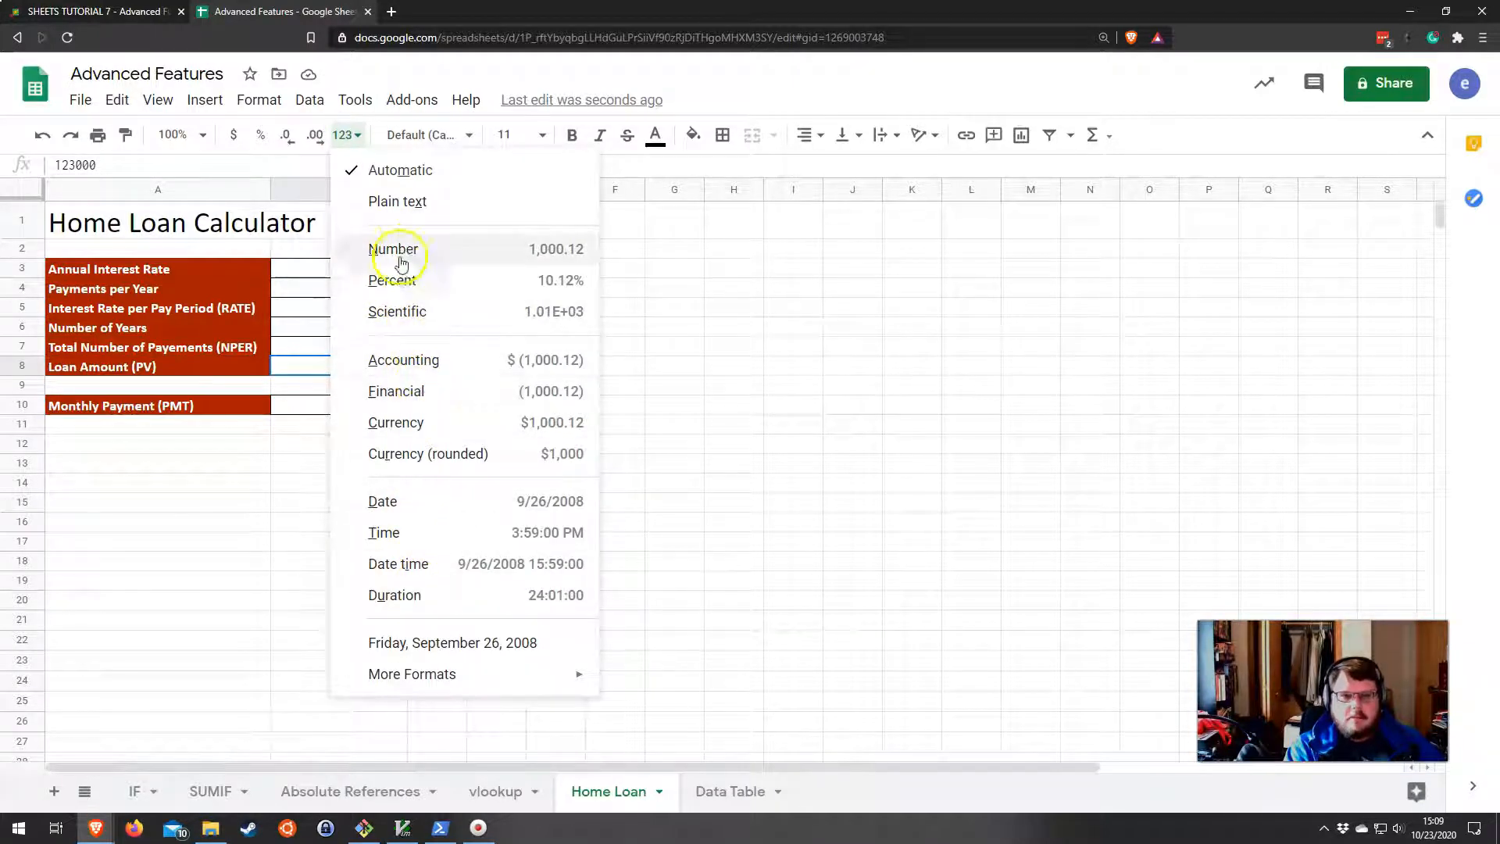
click(236, 134)
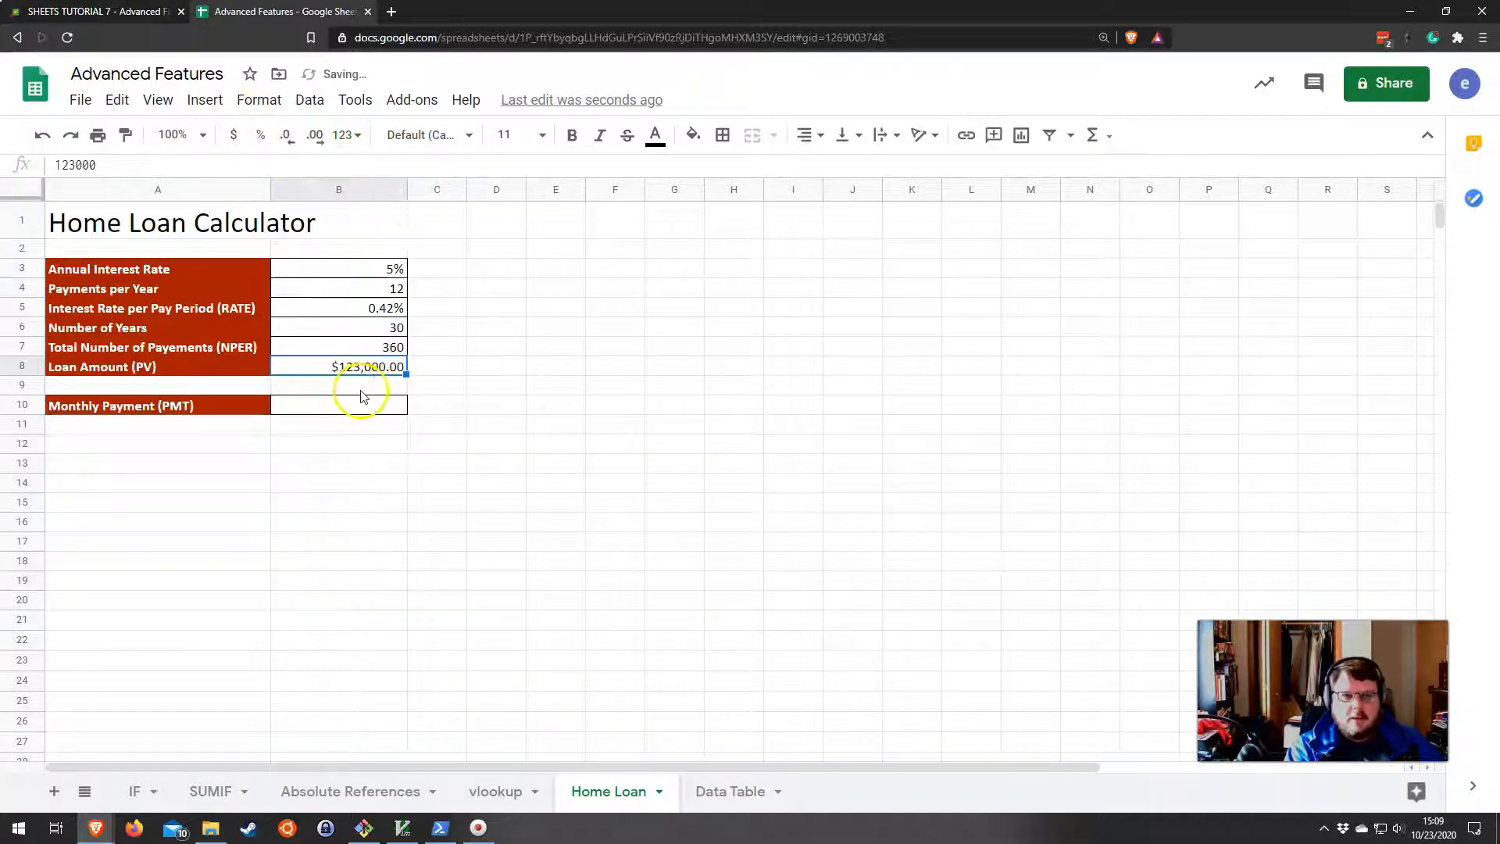
Display the loan amount in B8 without decimal places.
click(316, 139)
click(316, 140)
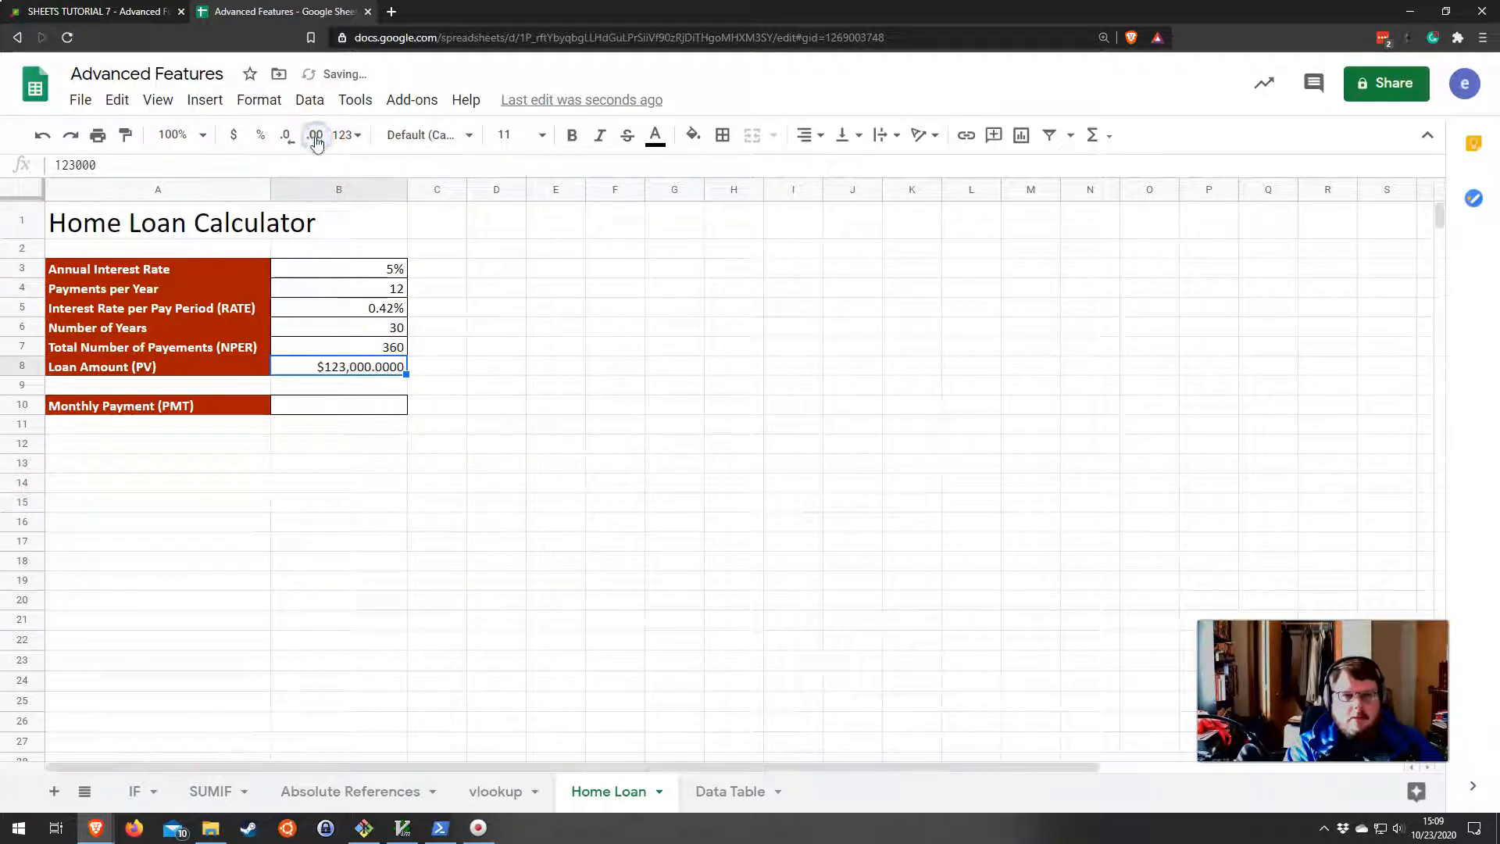
click(287, 139)
Insert the financial function PMT in B10 for the monthly payment.
click(353, 403)
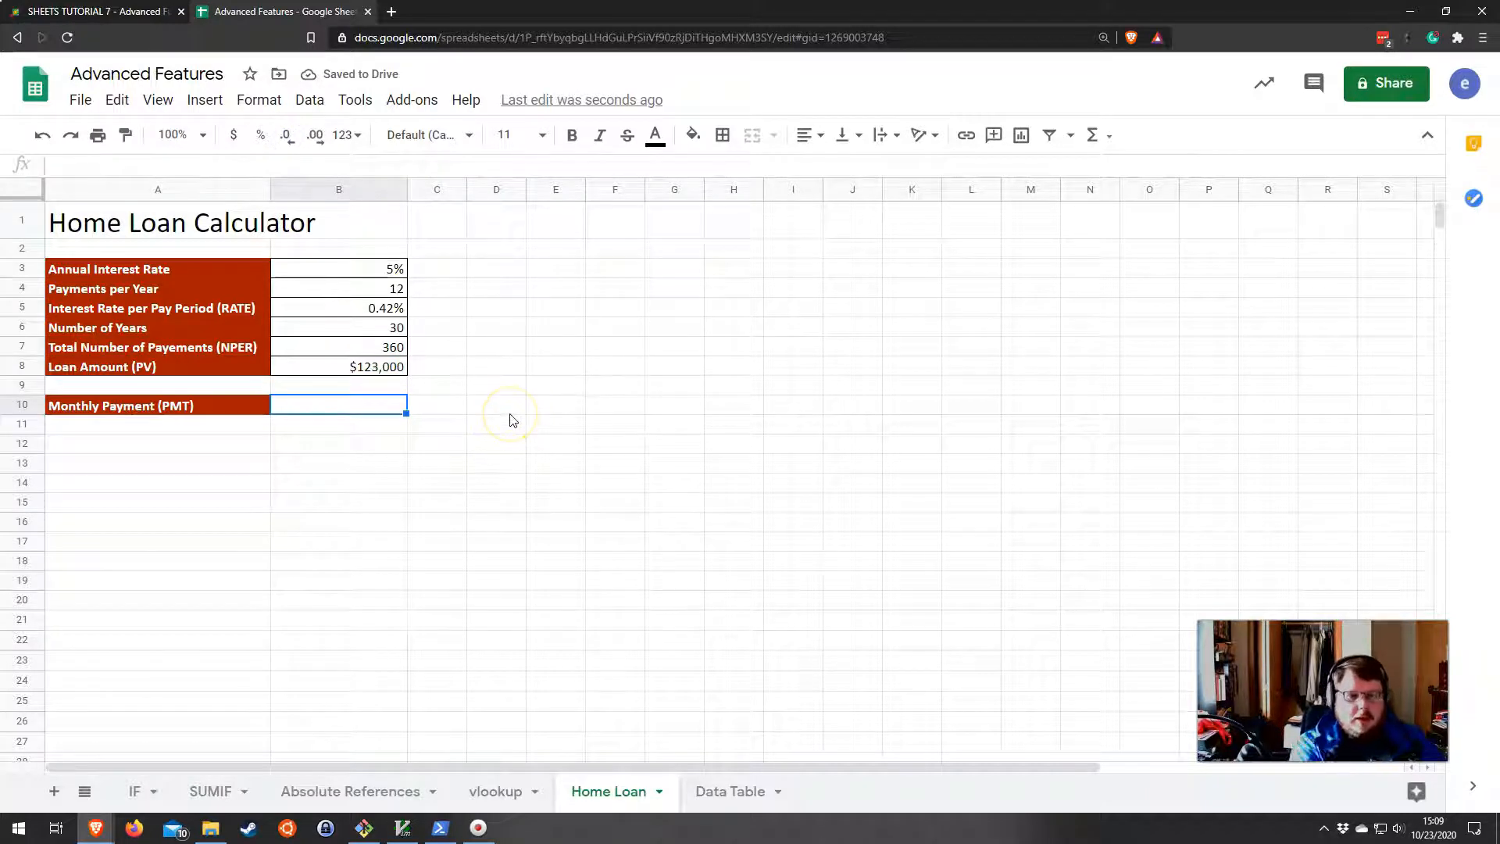
text(=)
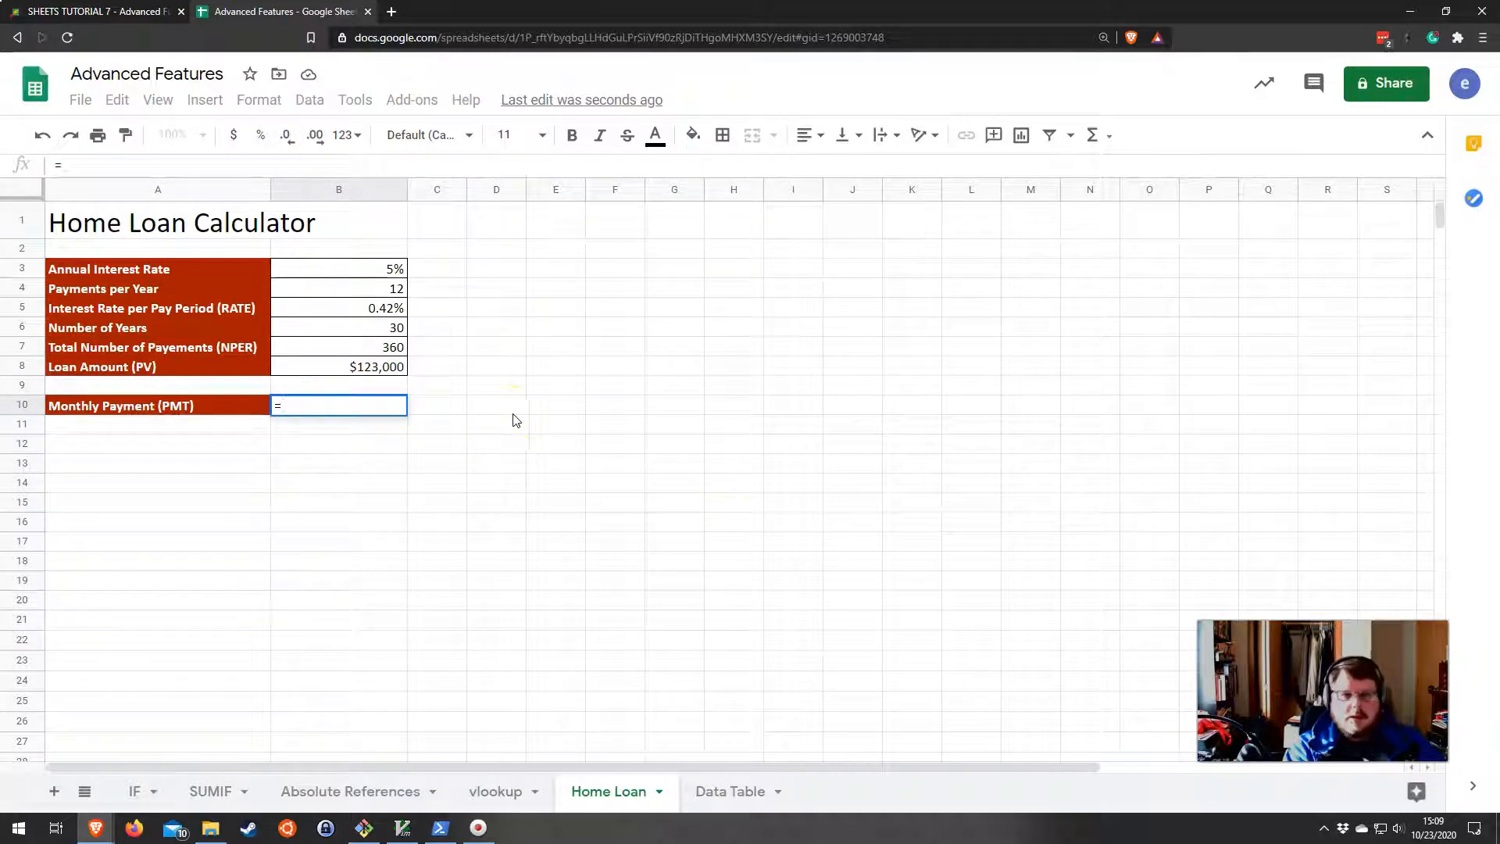
click(1095, 138)
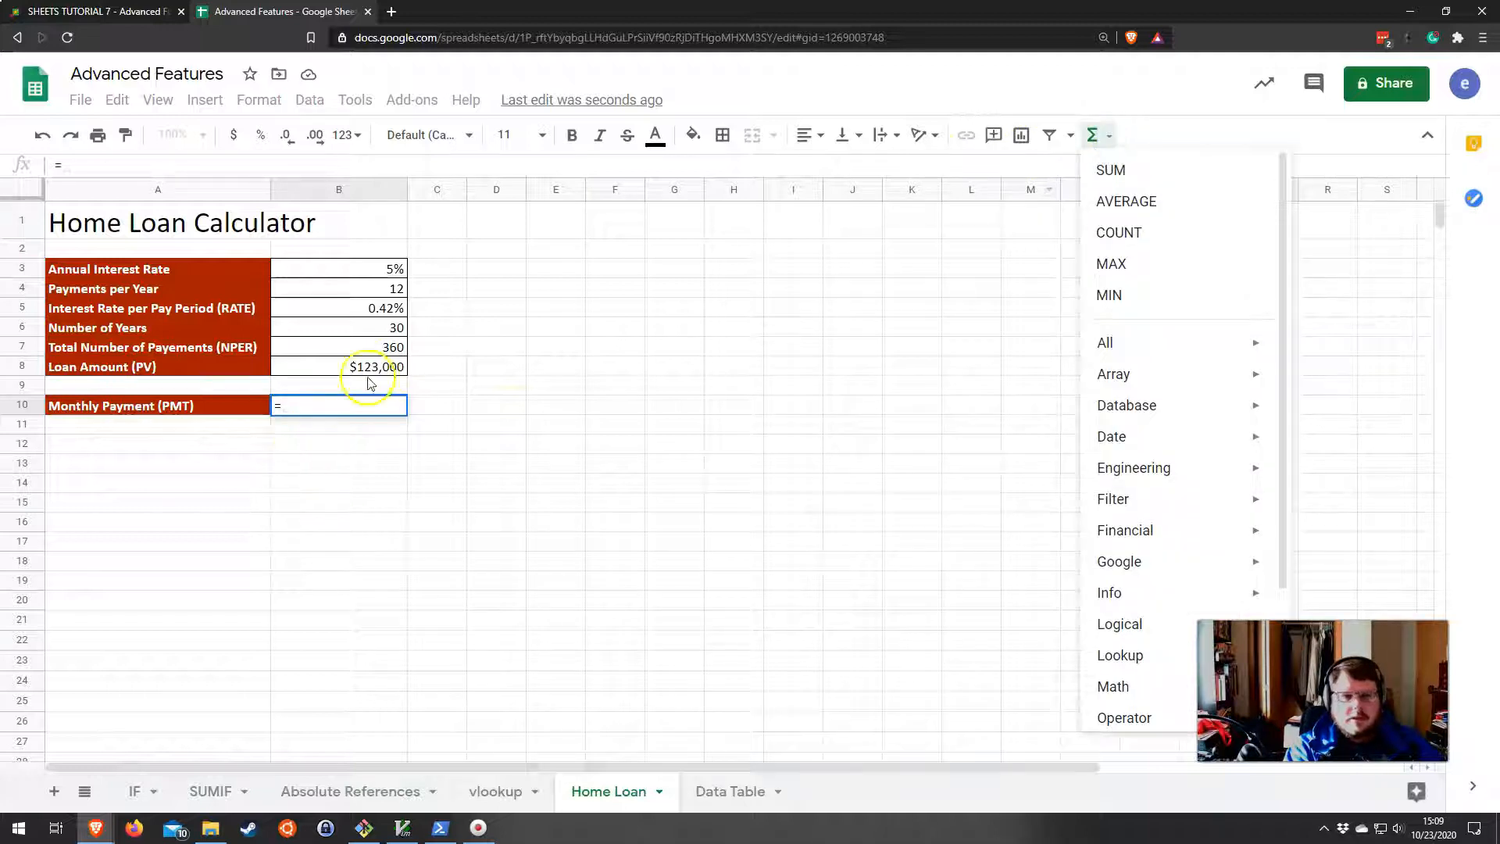
click(342, 396)
click(338, 408)
key(BackSpace)
click(1110, 140)
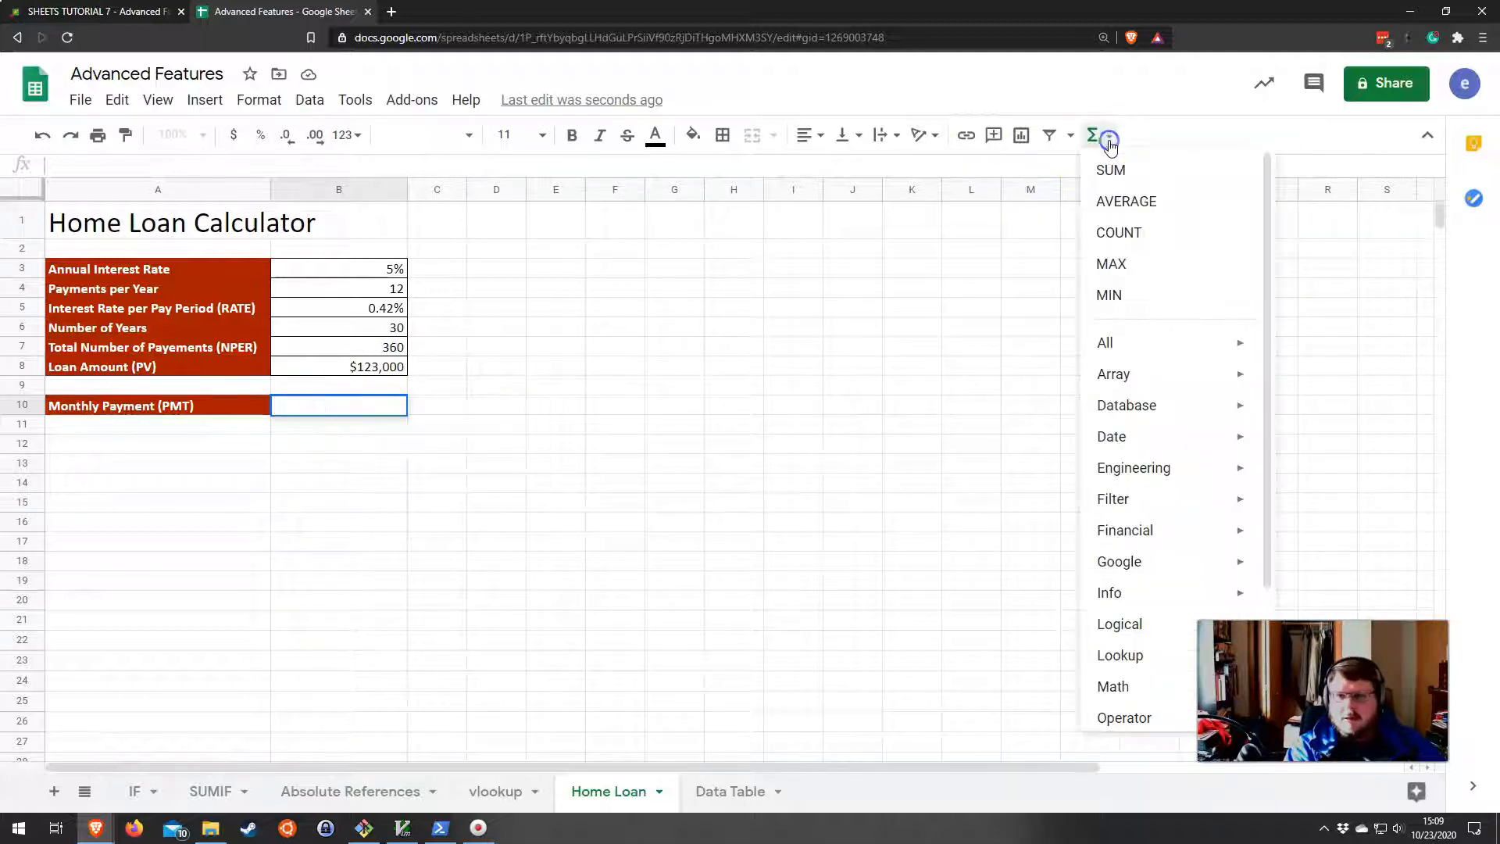
mouse_move(1136, 539)
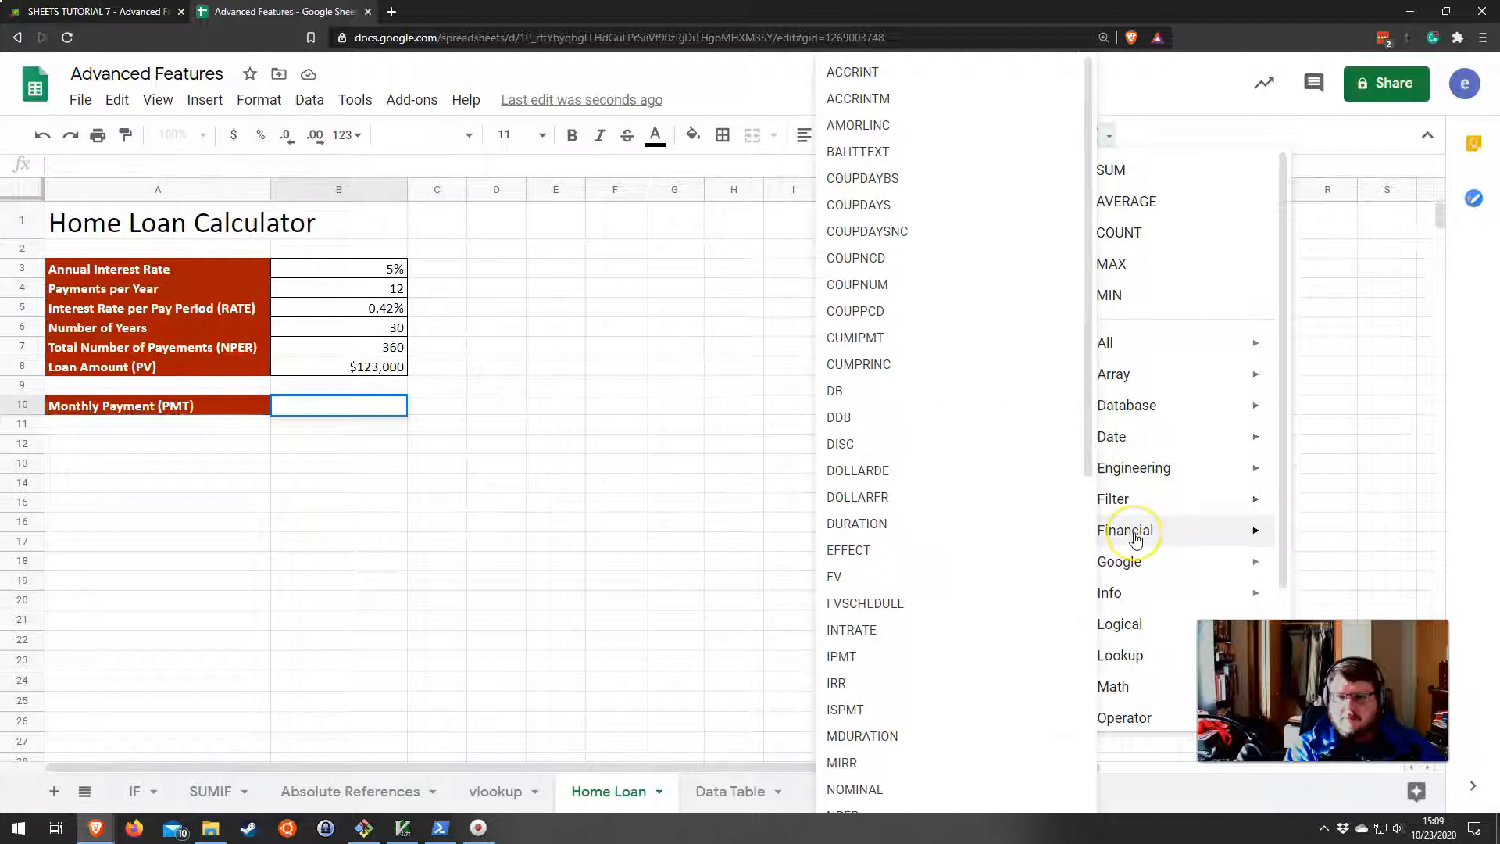
scroll(964, 519, down, 7)
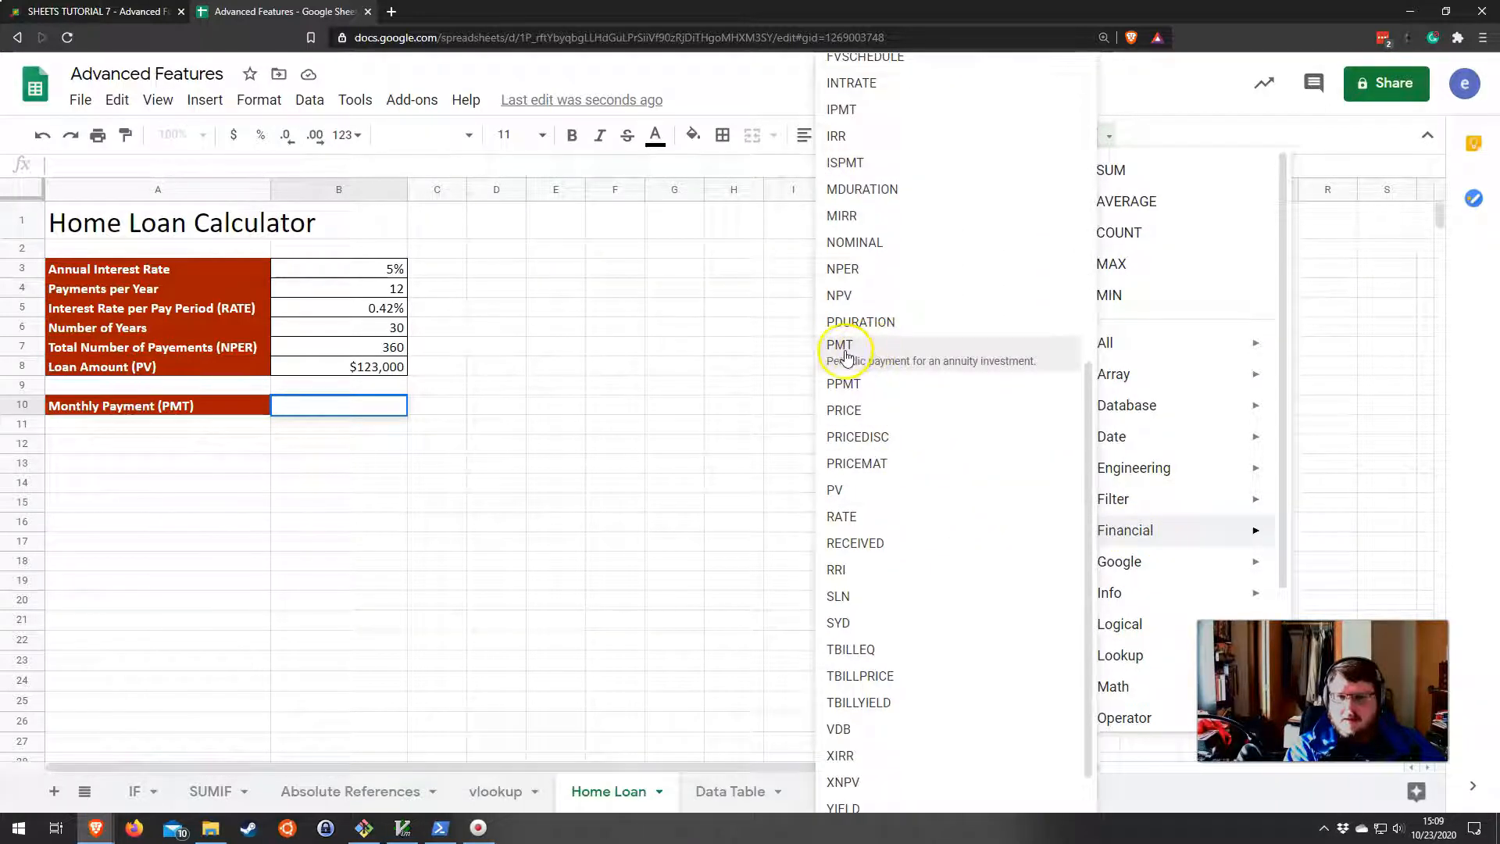
click(1037, 361)
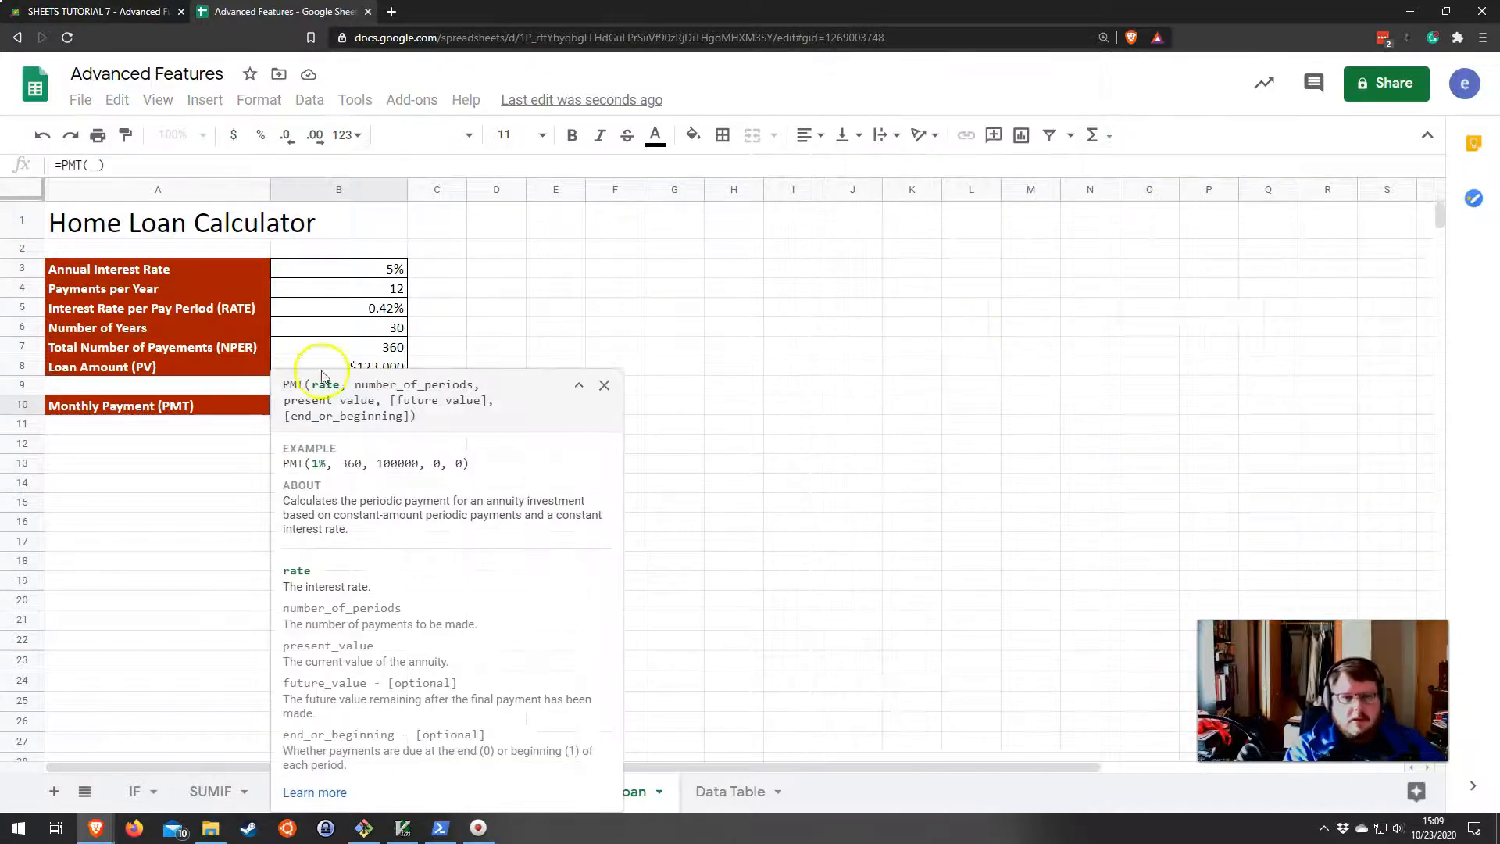
Complete the monthly payment formula in B10 as =PMT(B5,B7,B8), using the rate, total payments and loan amount.
scroll(261, 496, down, 1)
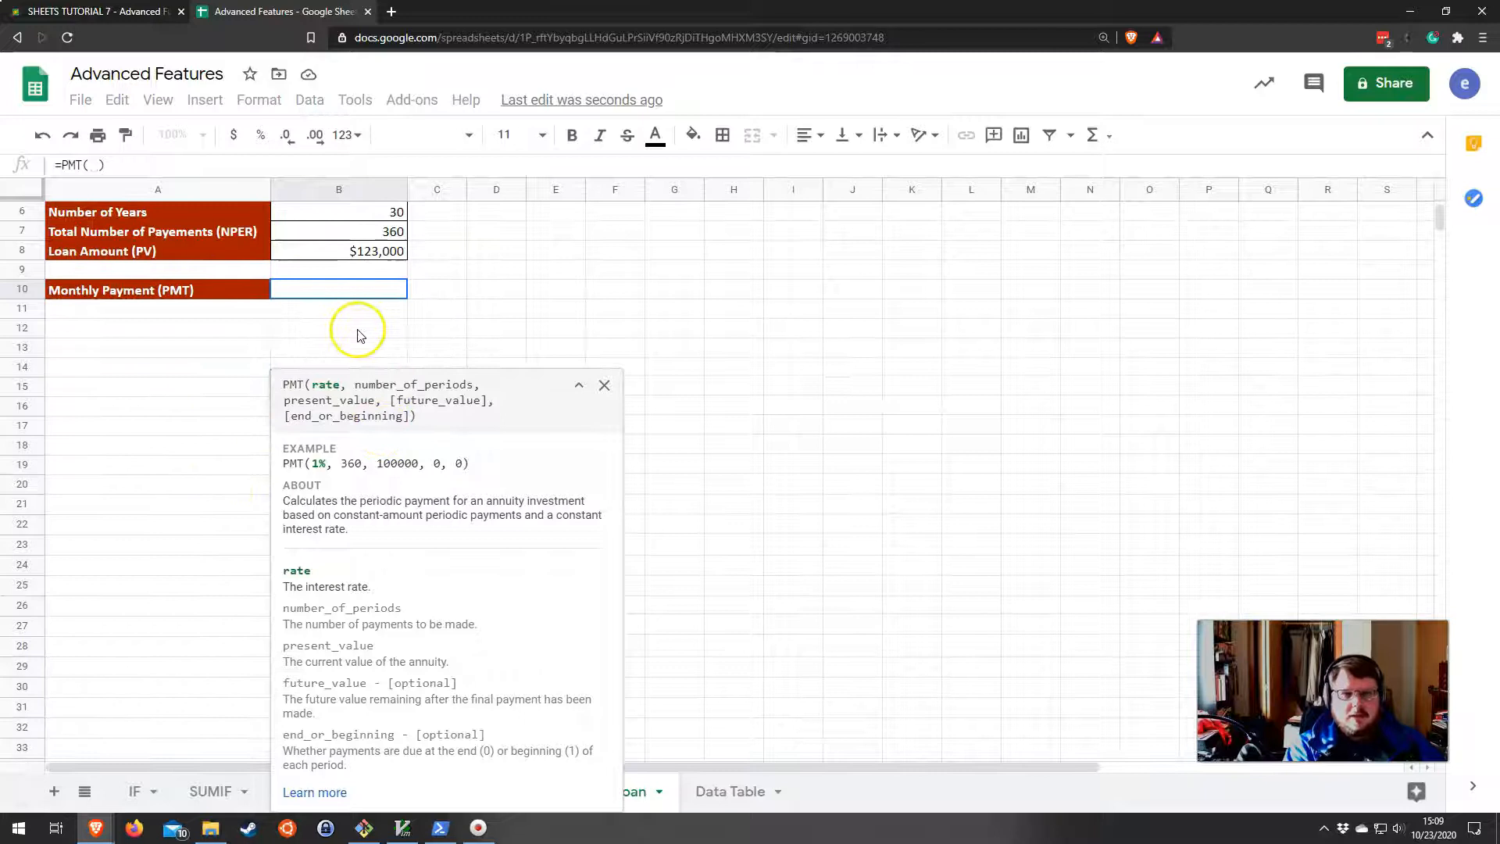
scroll(351, 294, up, 1)
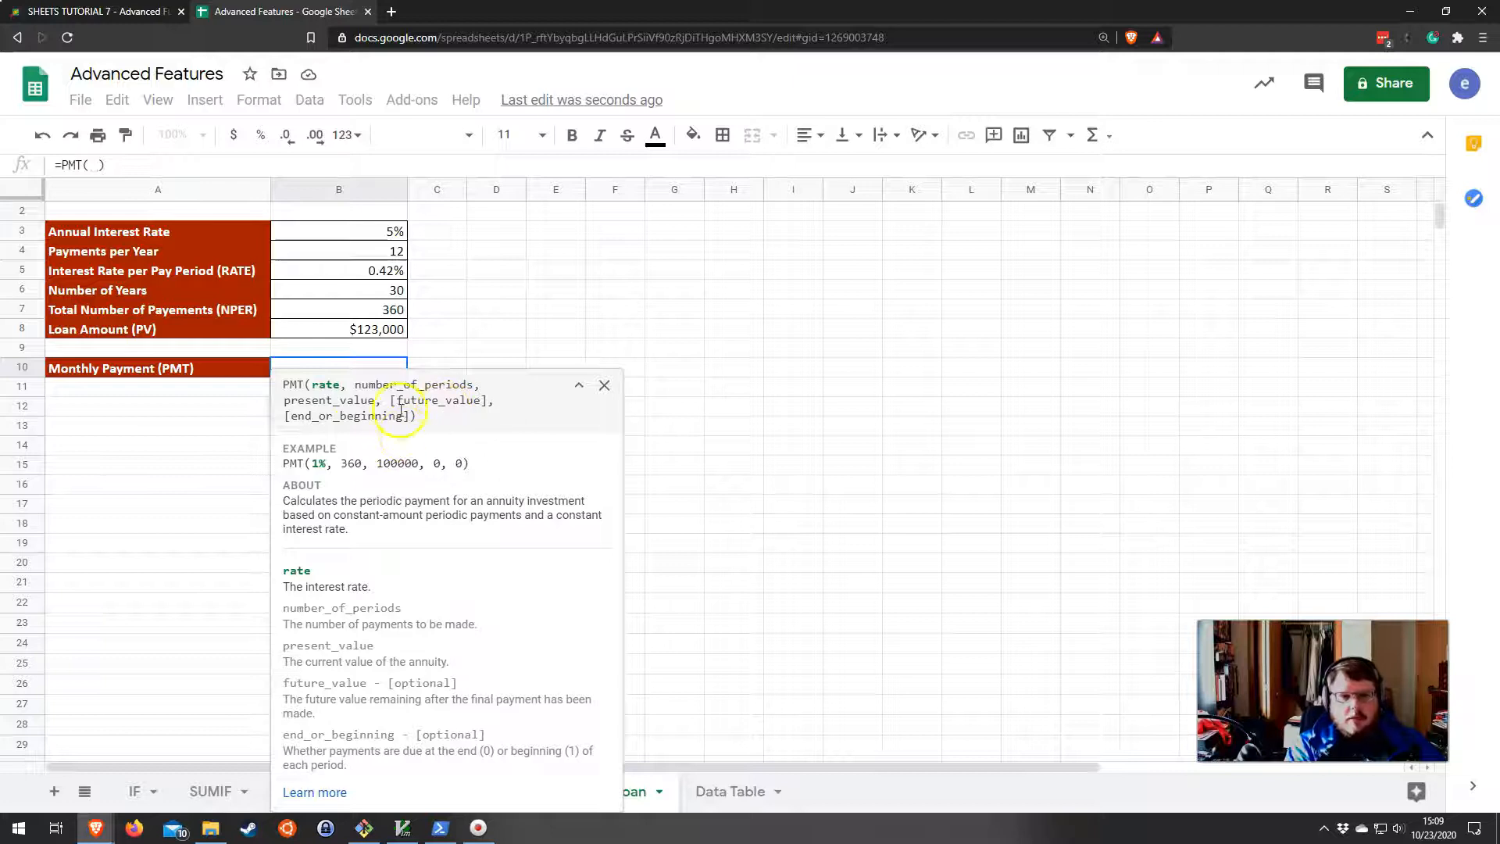
scroll(465, 290, up, 2)
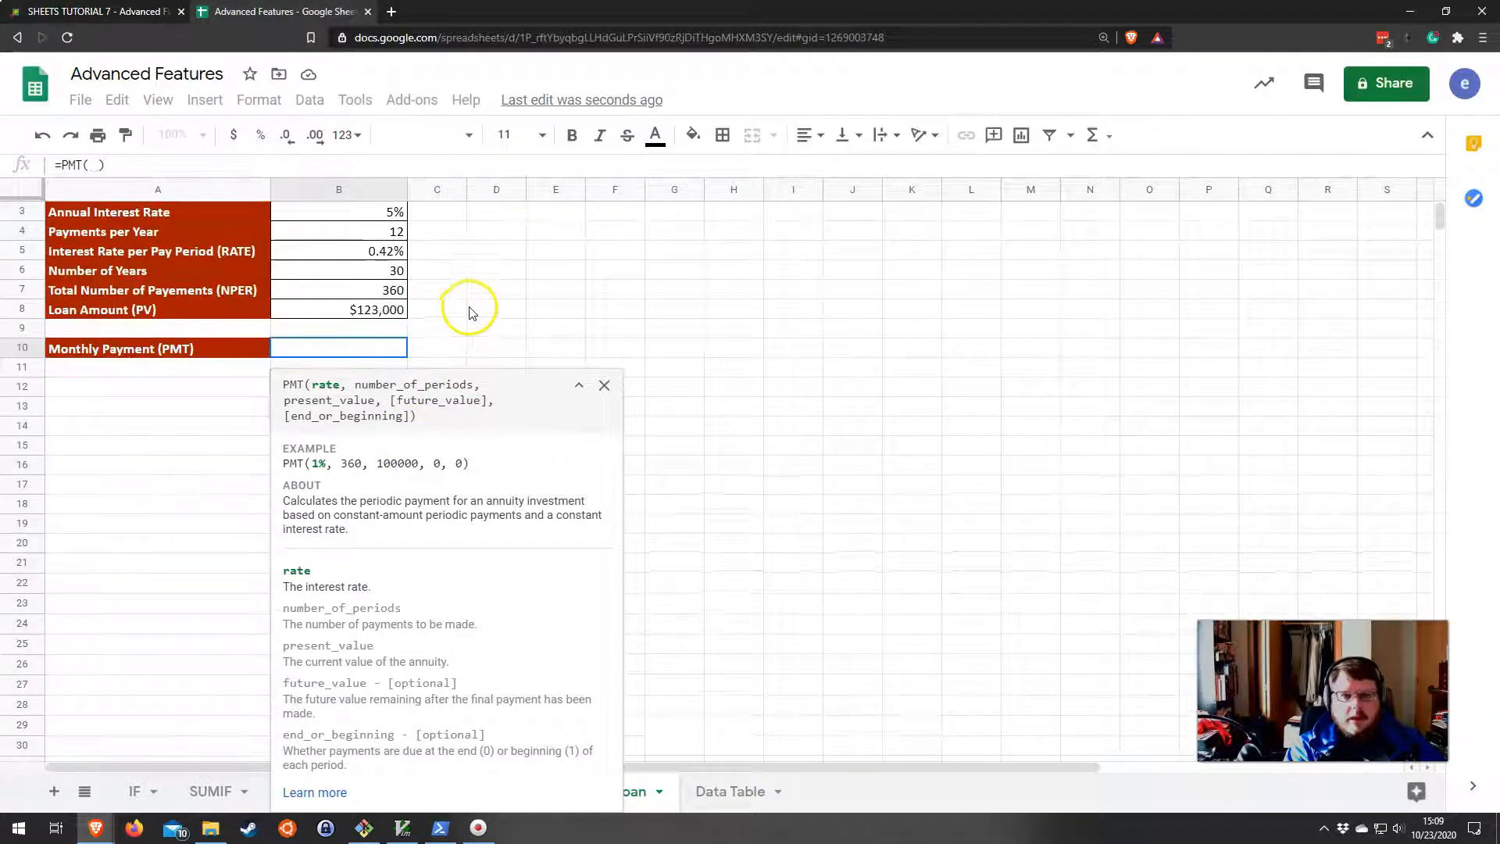
scroll(319, 375, down, 1)
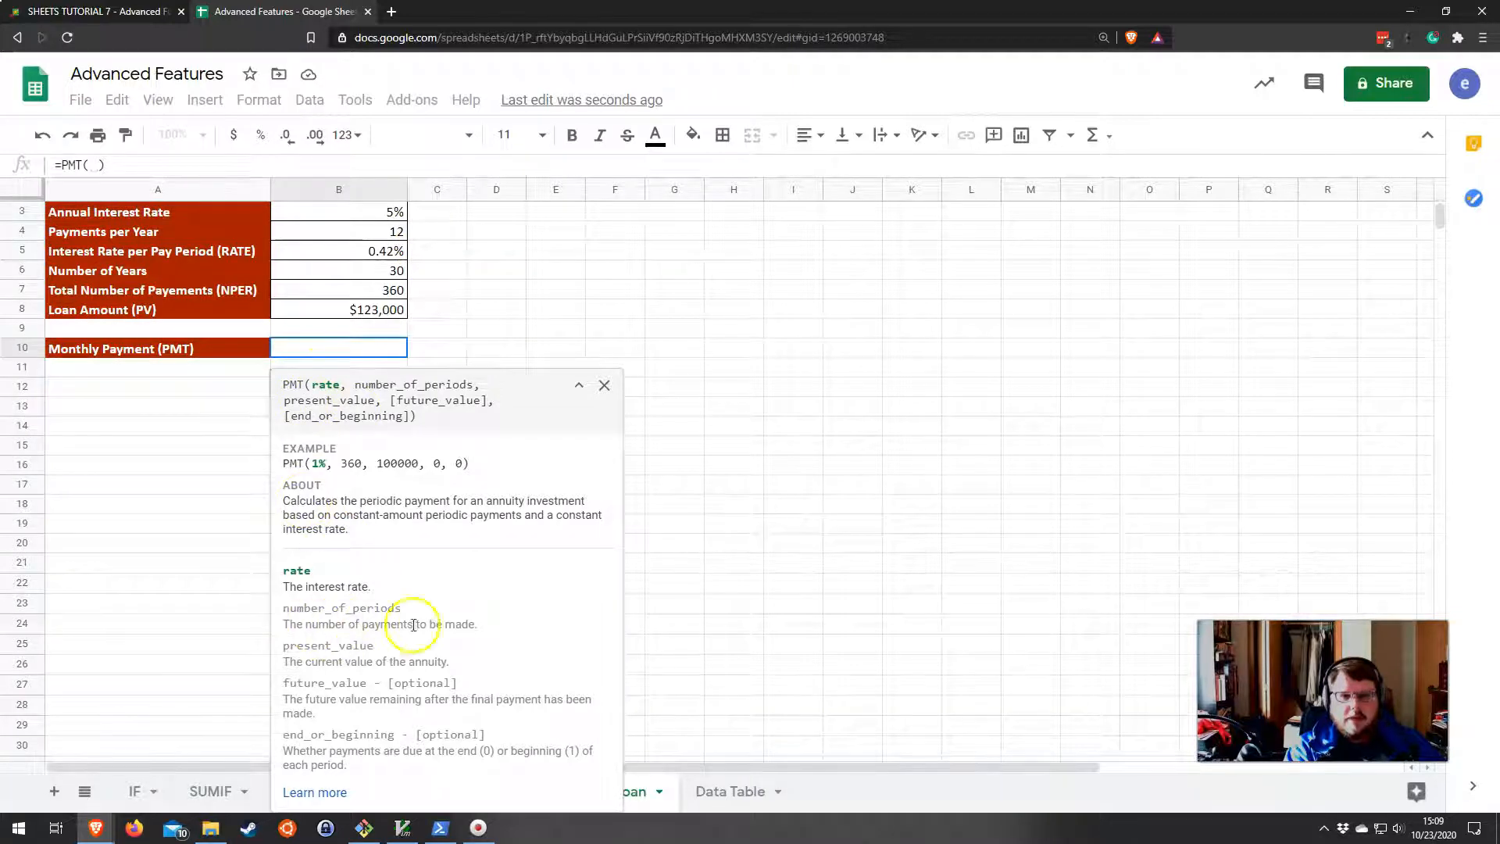
scroll(394, 336, up, 1)
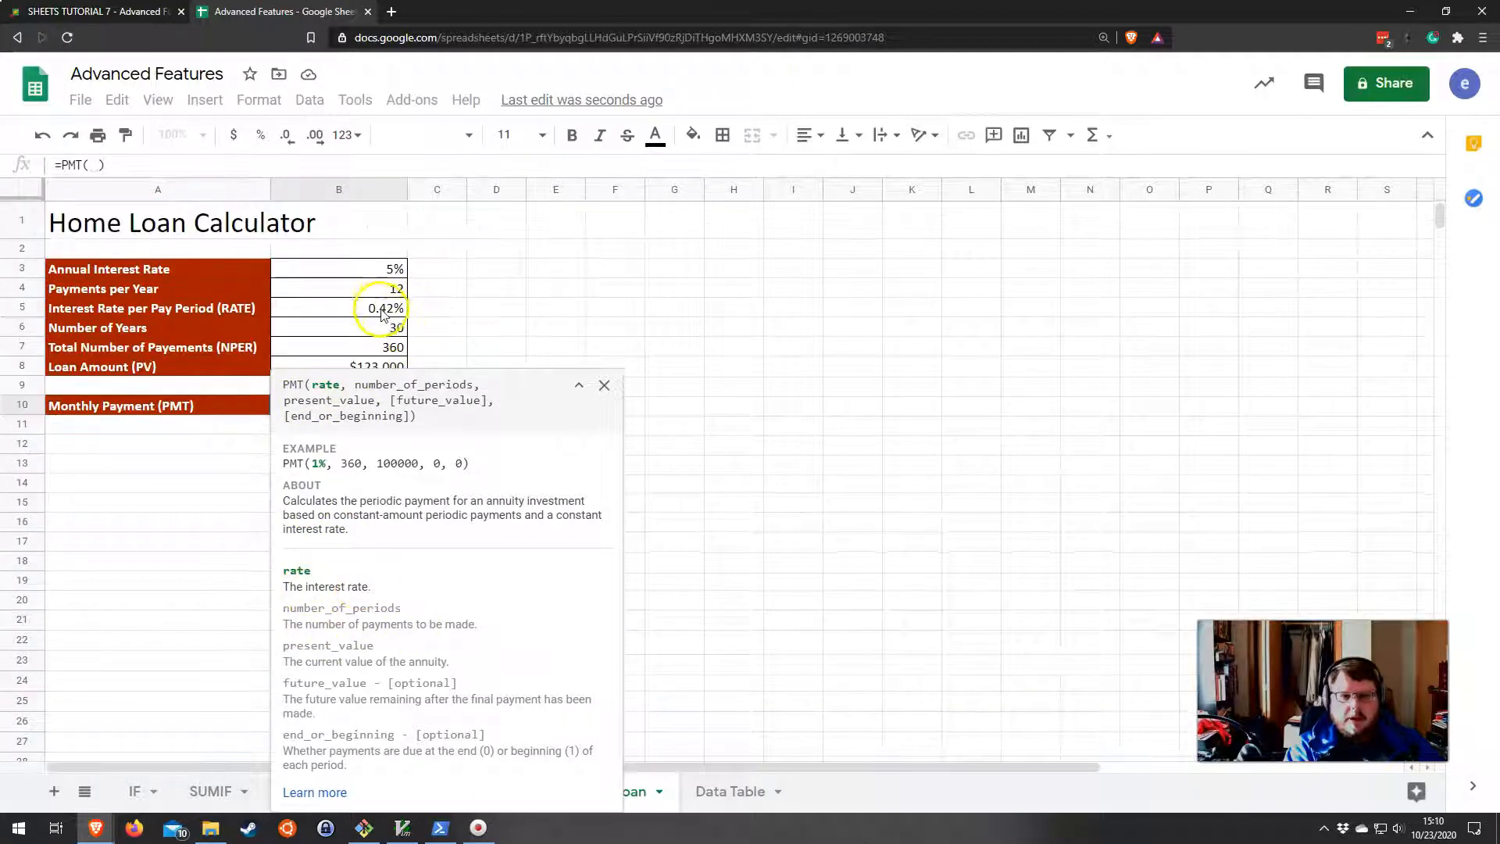
click(379, 311)
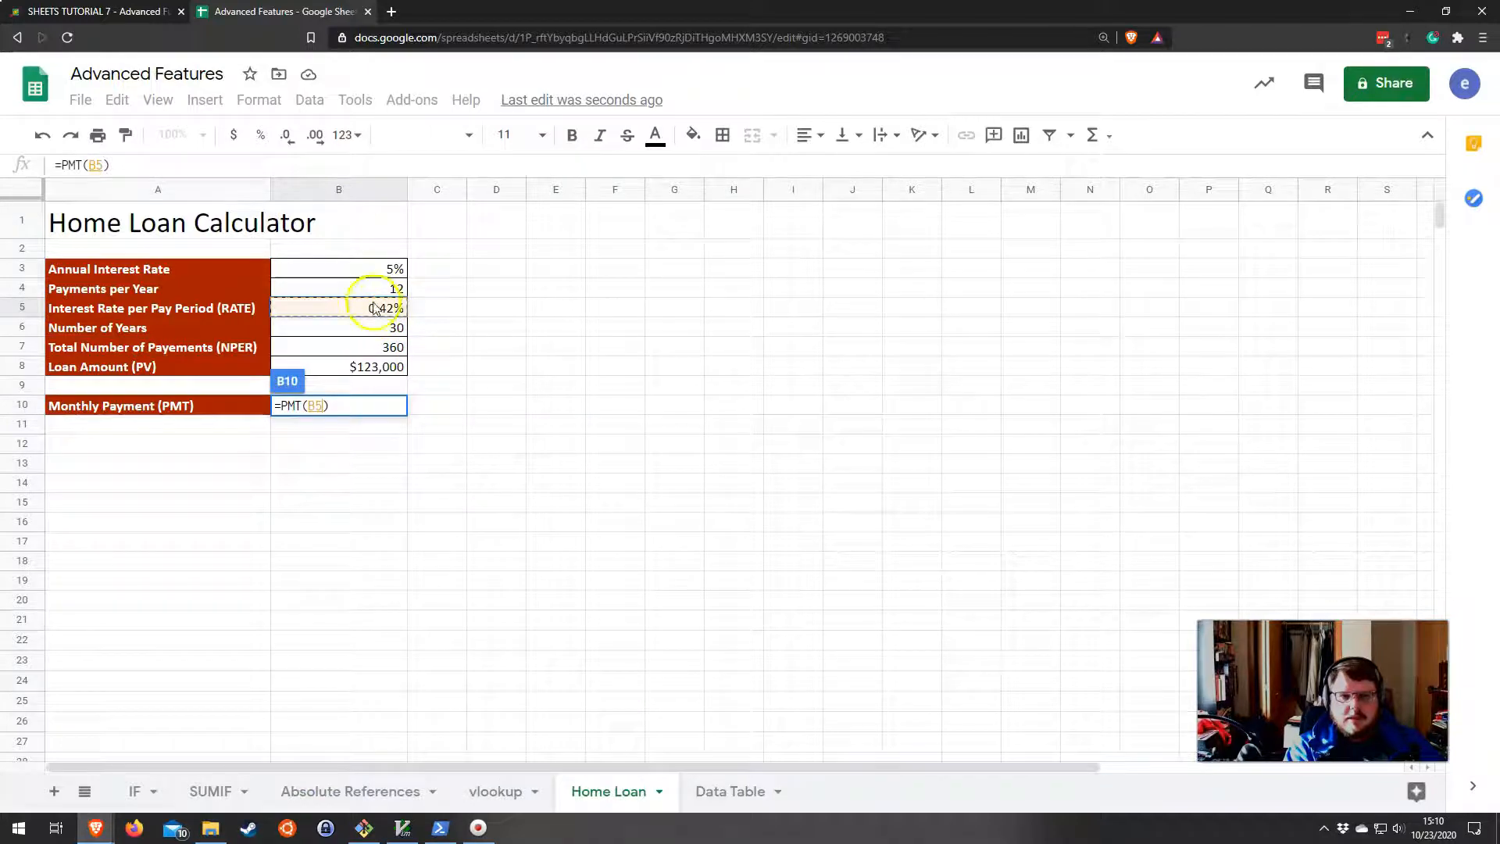
text(,)
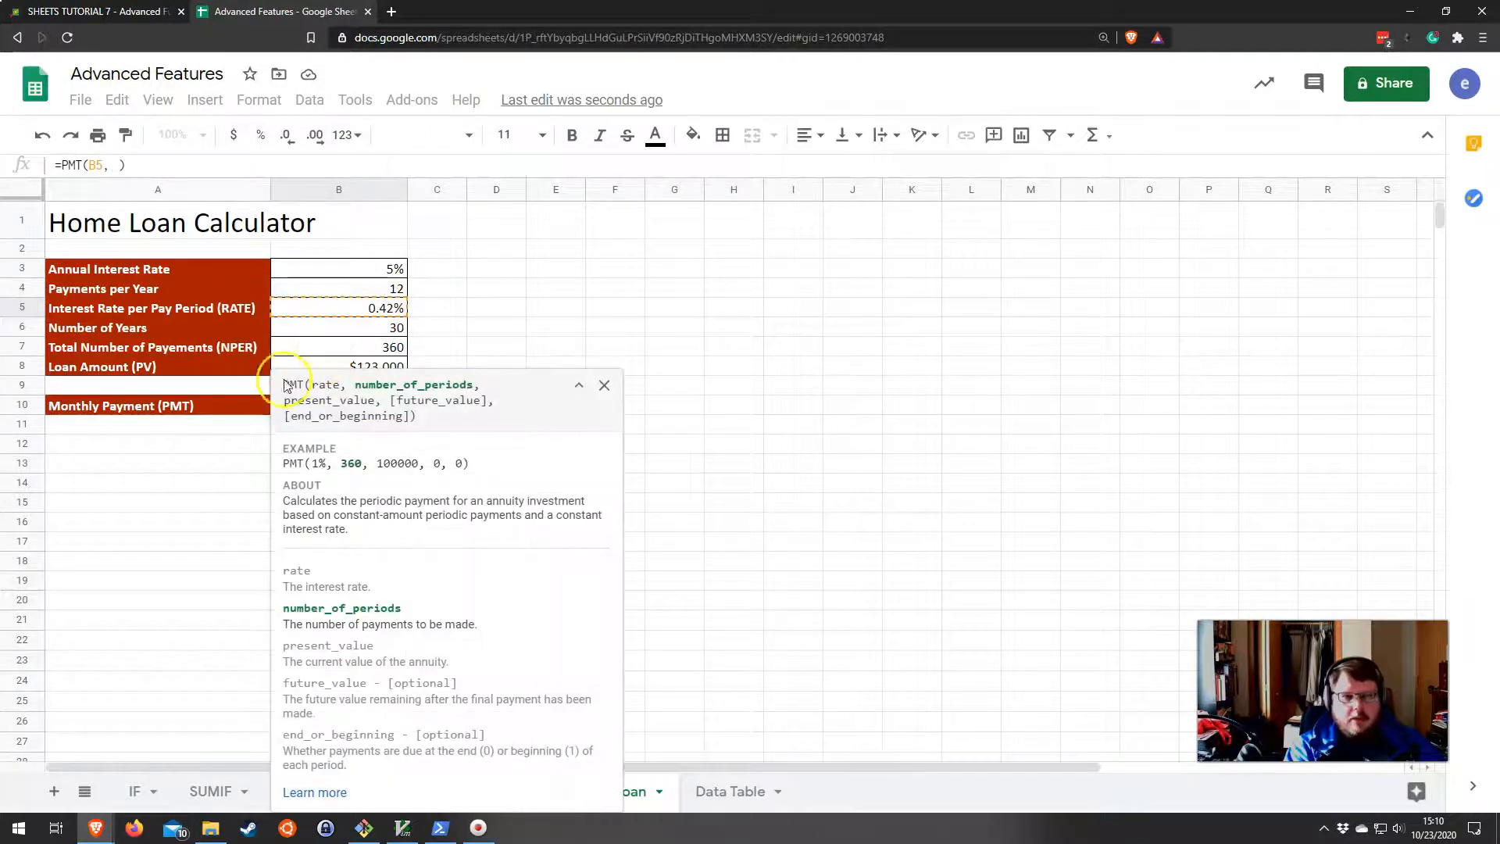
scroll(391, 391, down, 1)
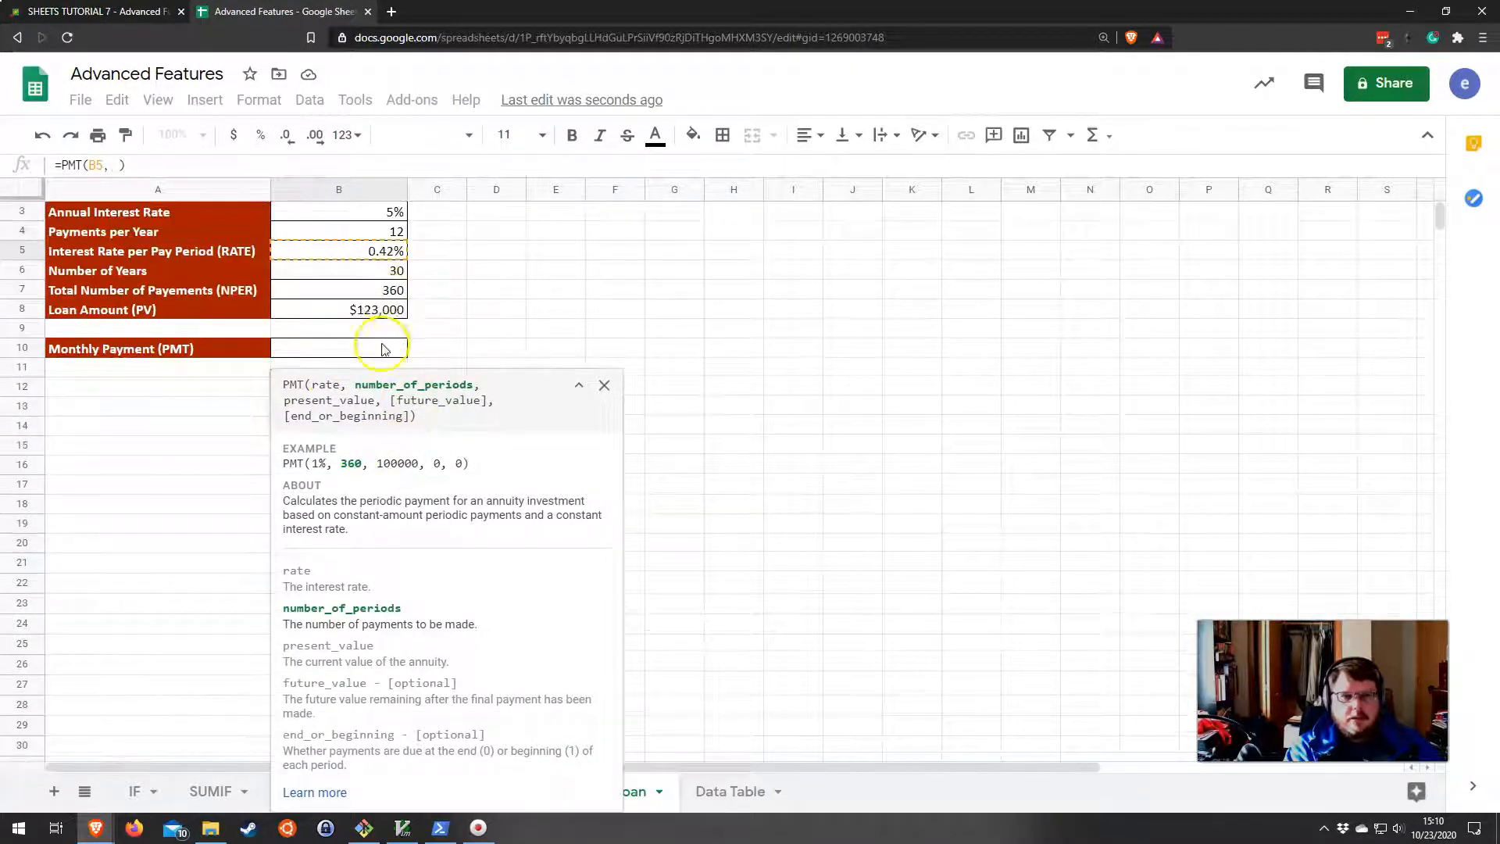
click(390, 290)
text(,)
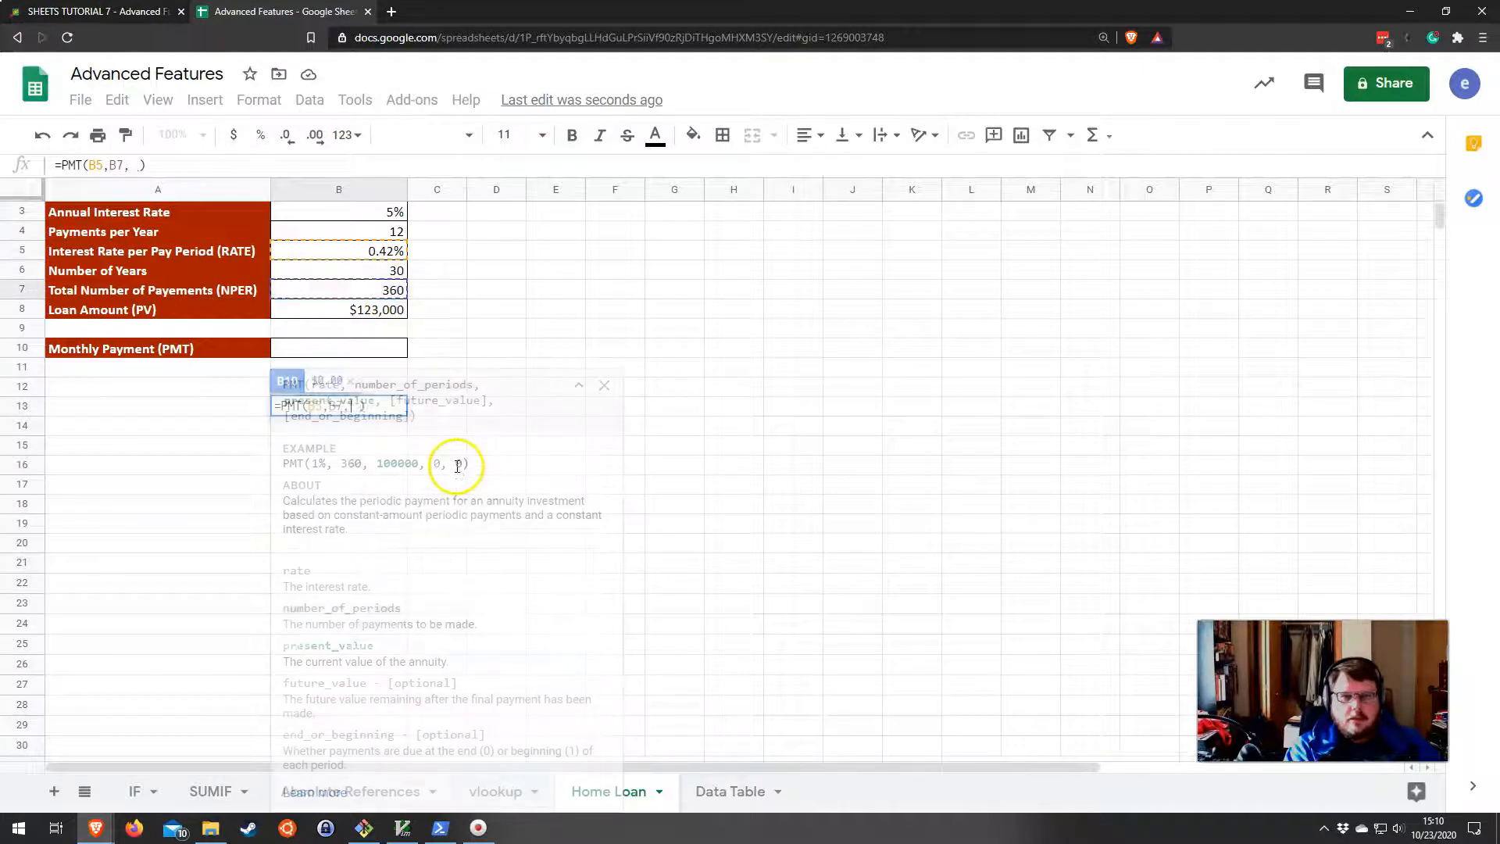
click(348, 311)
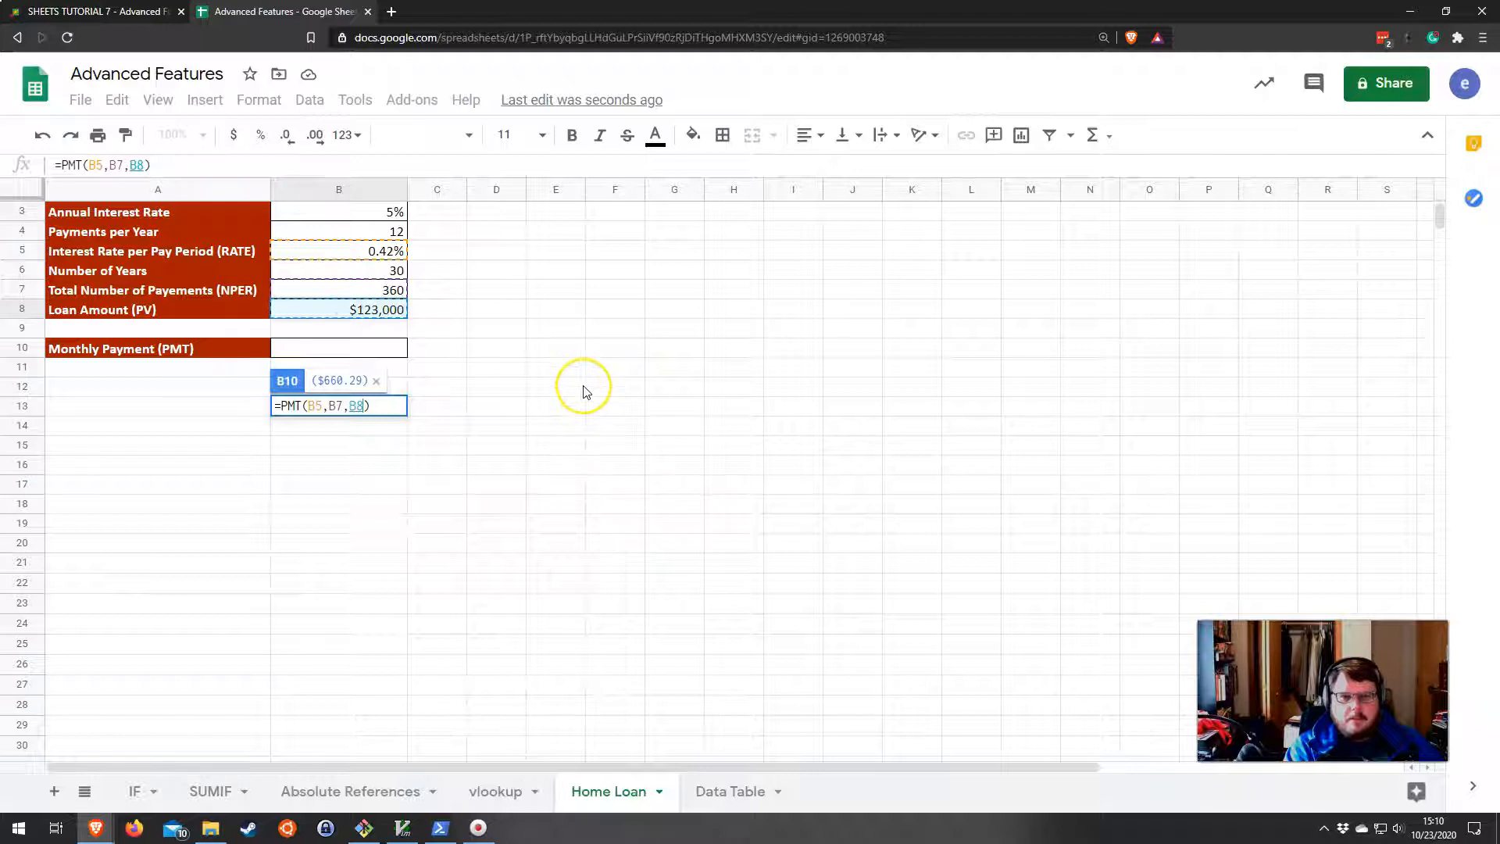
key(Return)
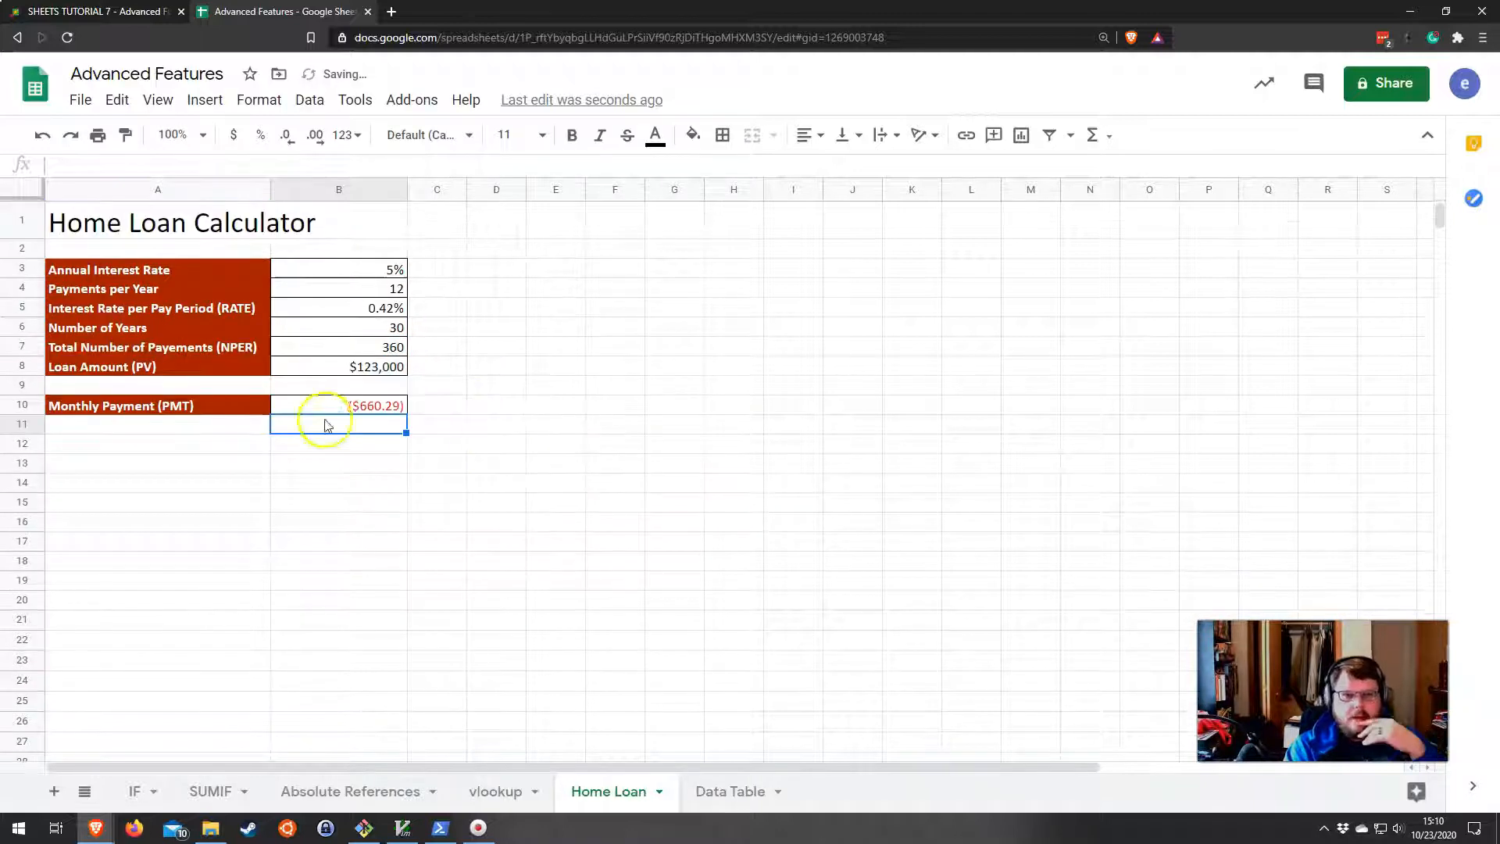
click(365, 404)
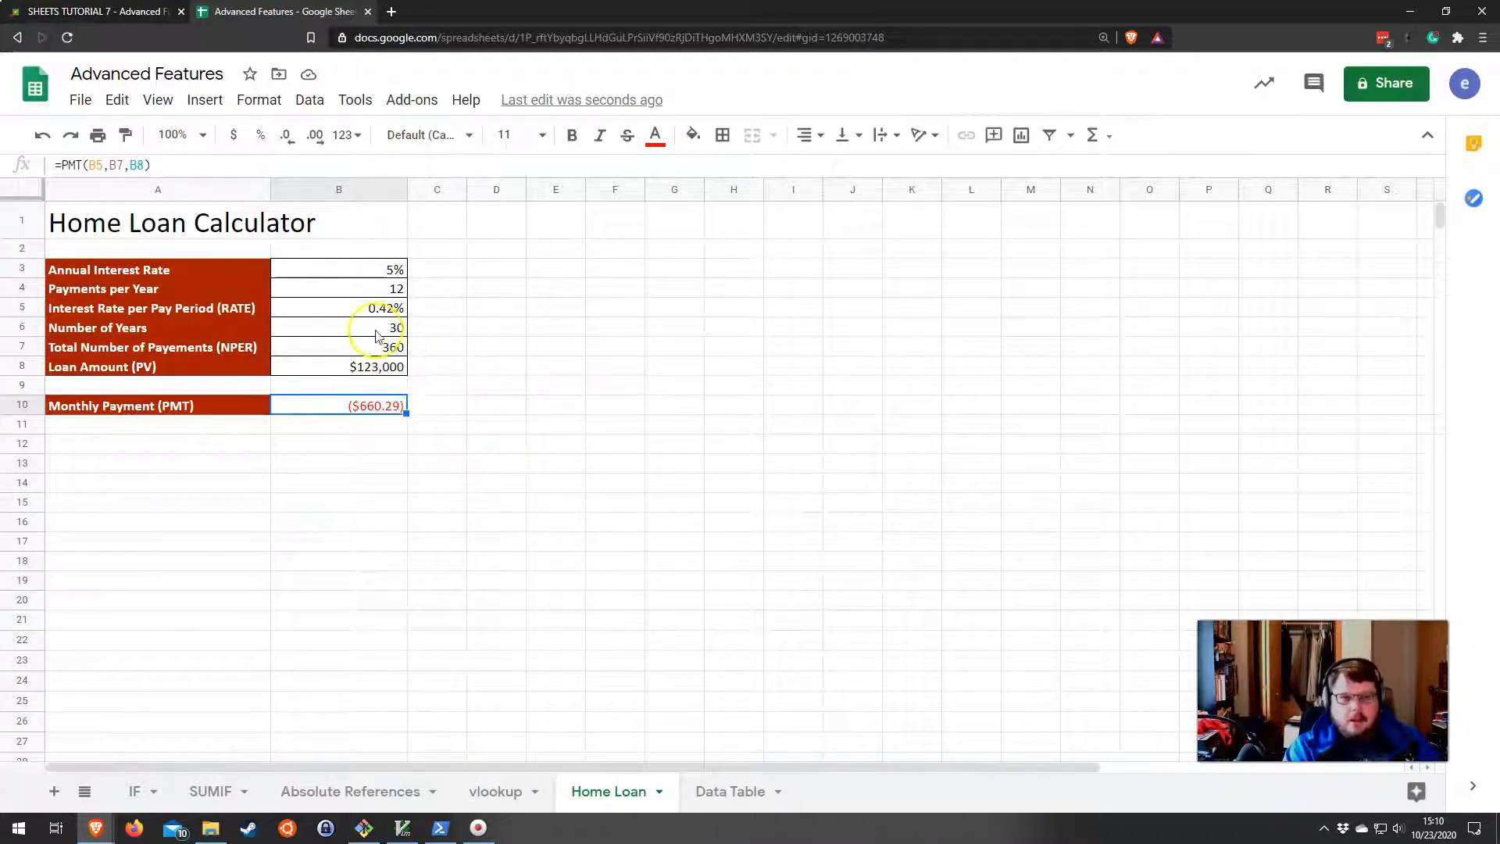
Test the calculator with annual interest rates of 10%, 5% and 2% in B3.
click(379, 272)
text(10)
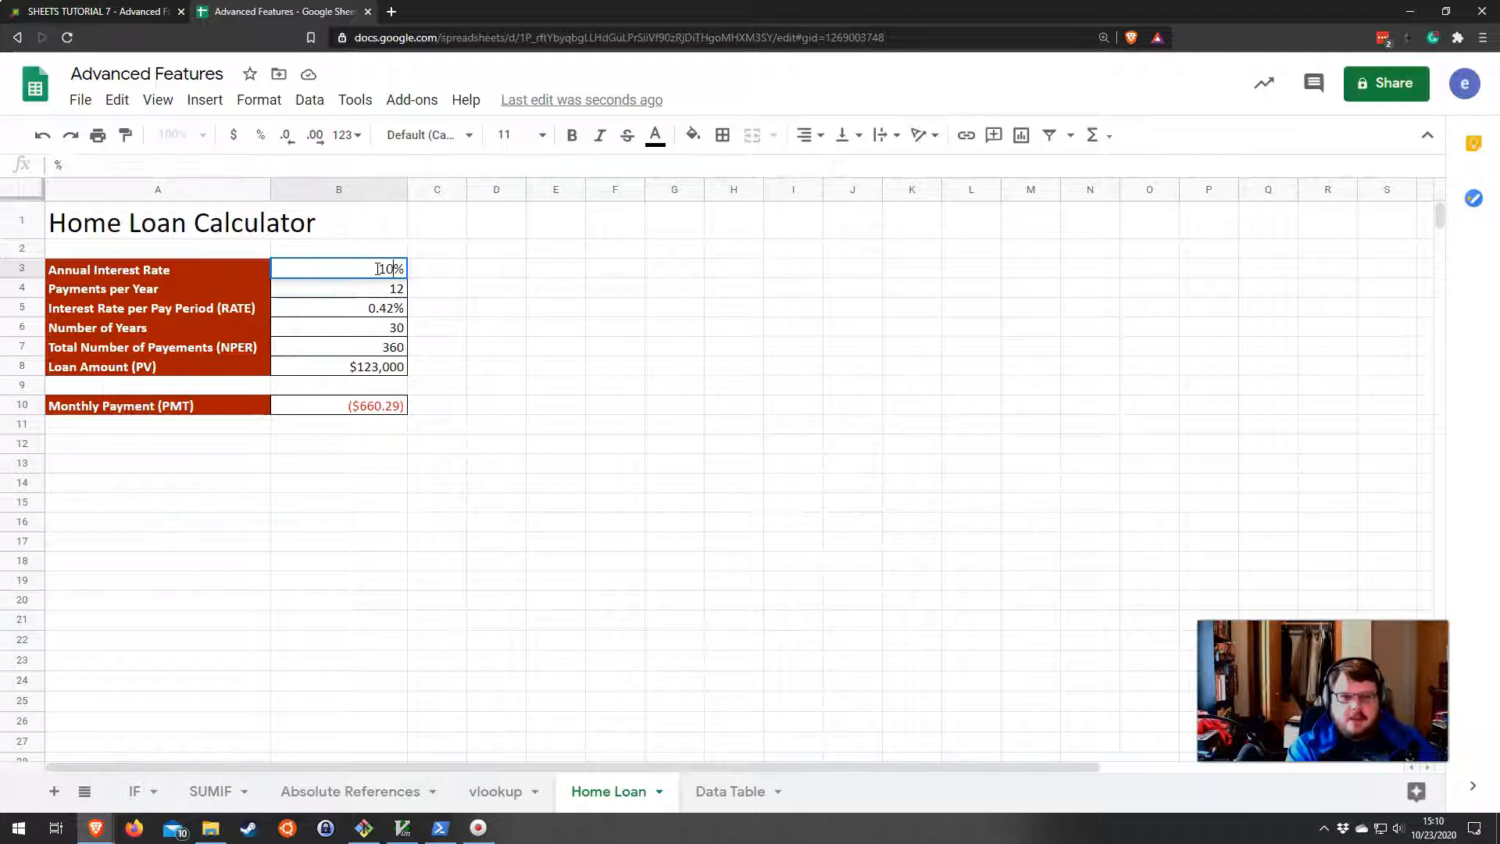
key(Return)
click(368, 268)
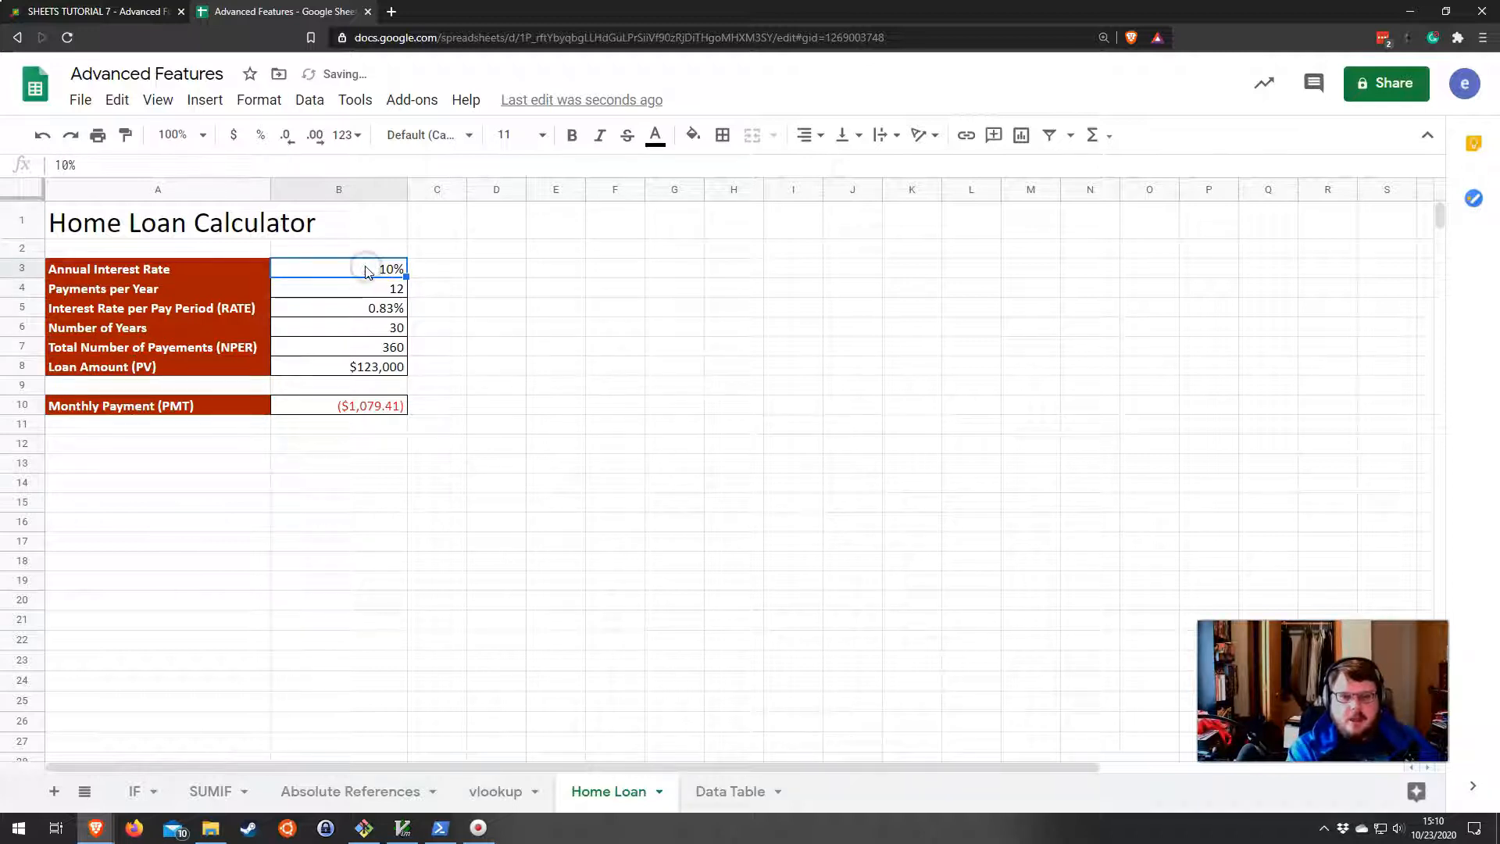
text(5)
key(Return)
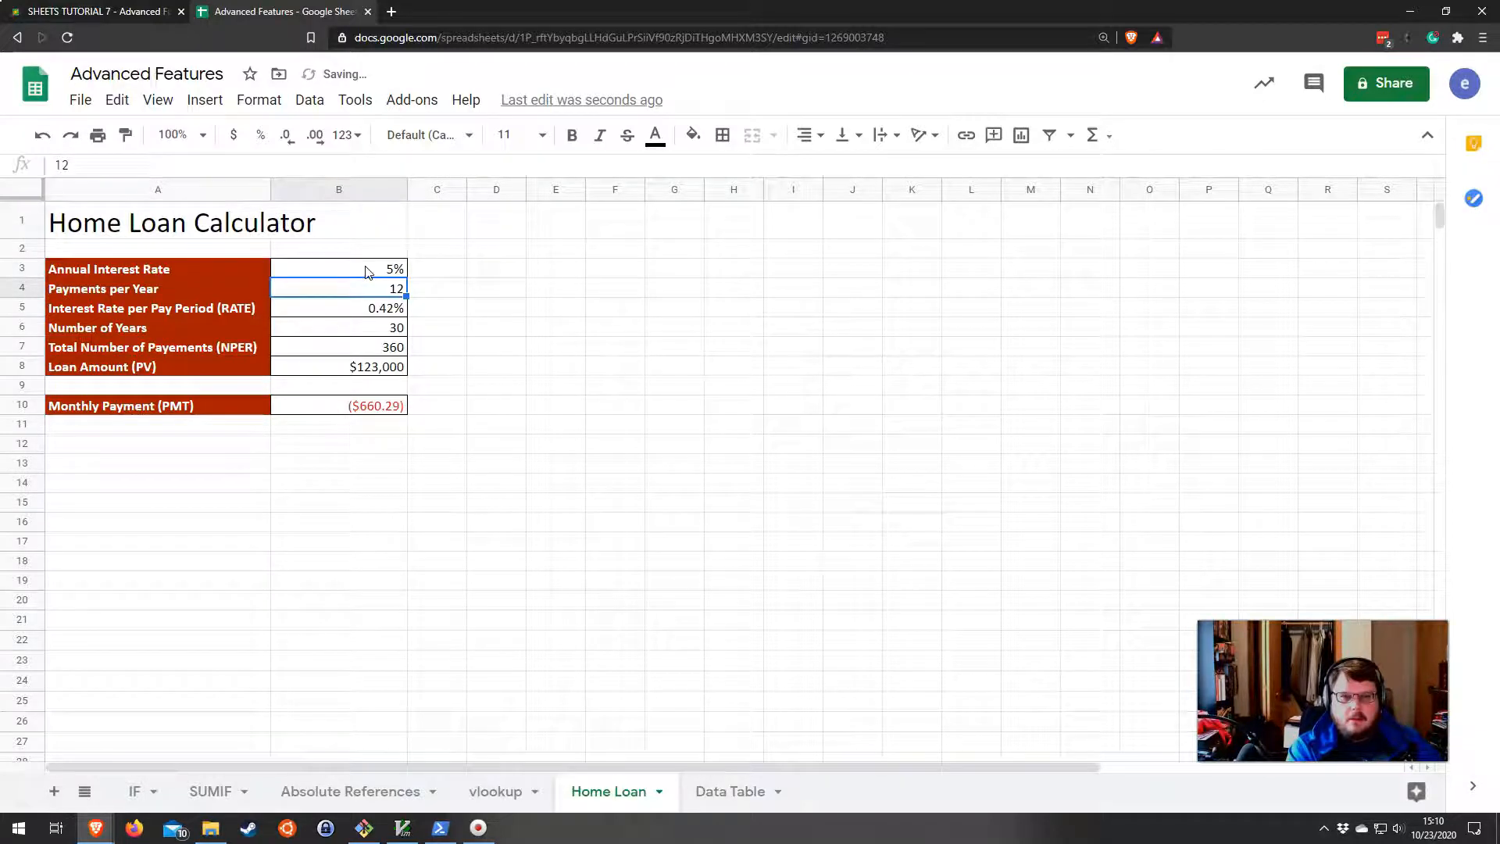
click(367, 271)
text(2)
key(Return)
Set the annual interest rate in B3 to 1% and the number of years in B6 to 15.
click(367, 271)
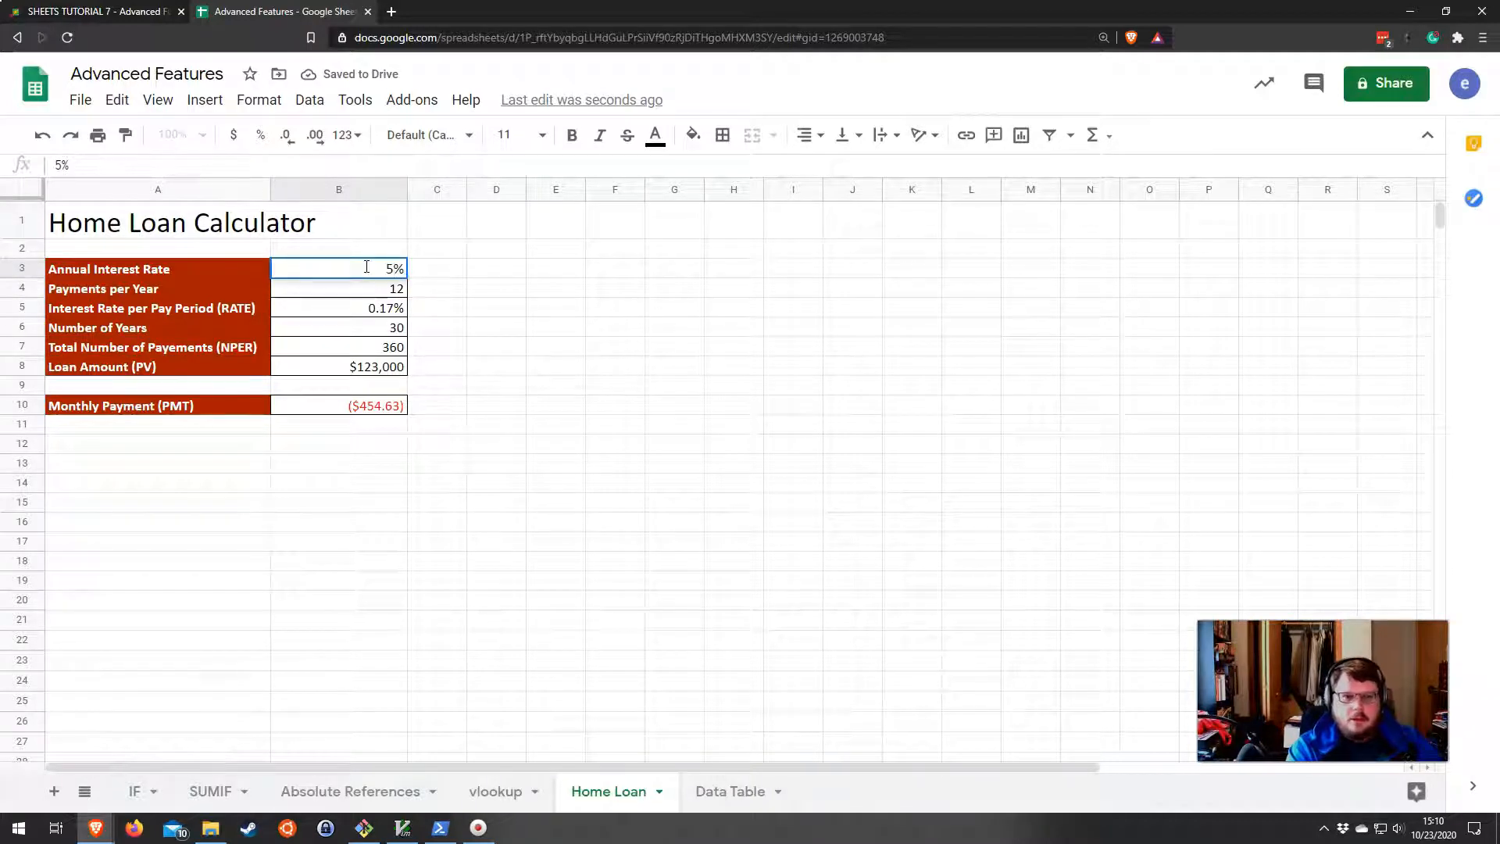
text(1)
key(Return)
key(Down)
key(Down)
key(Return)
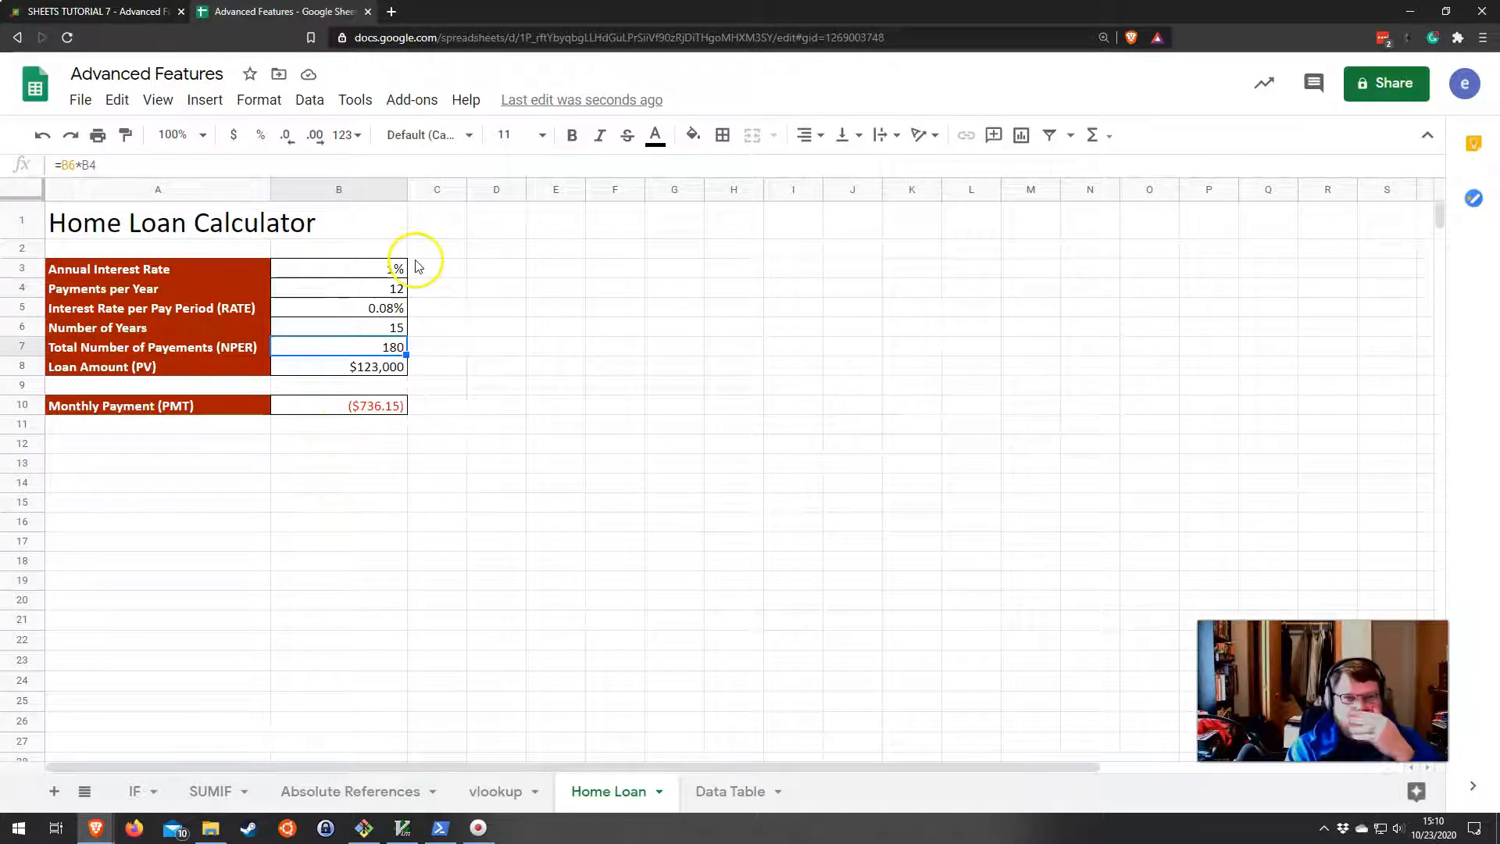
click(372, 407)
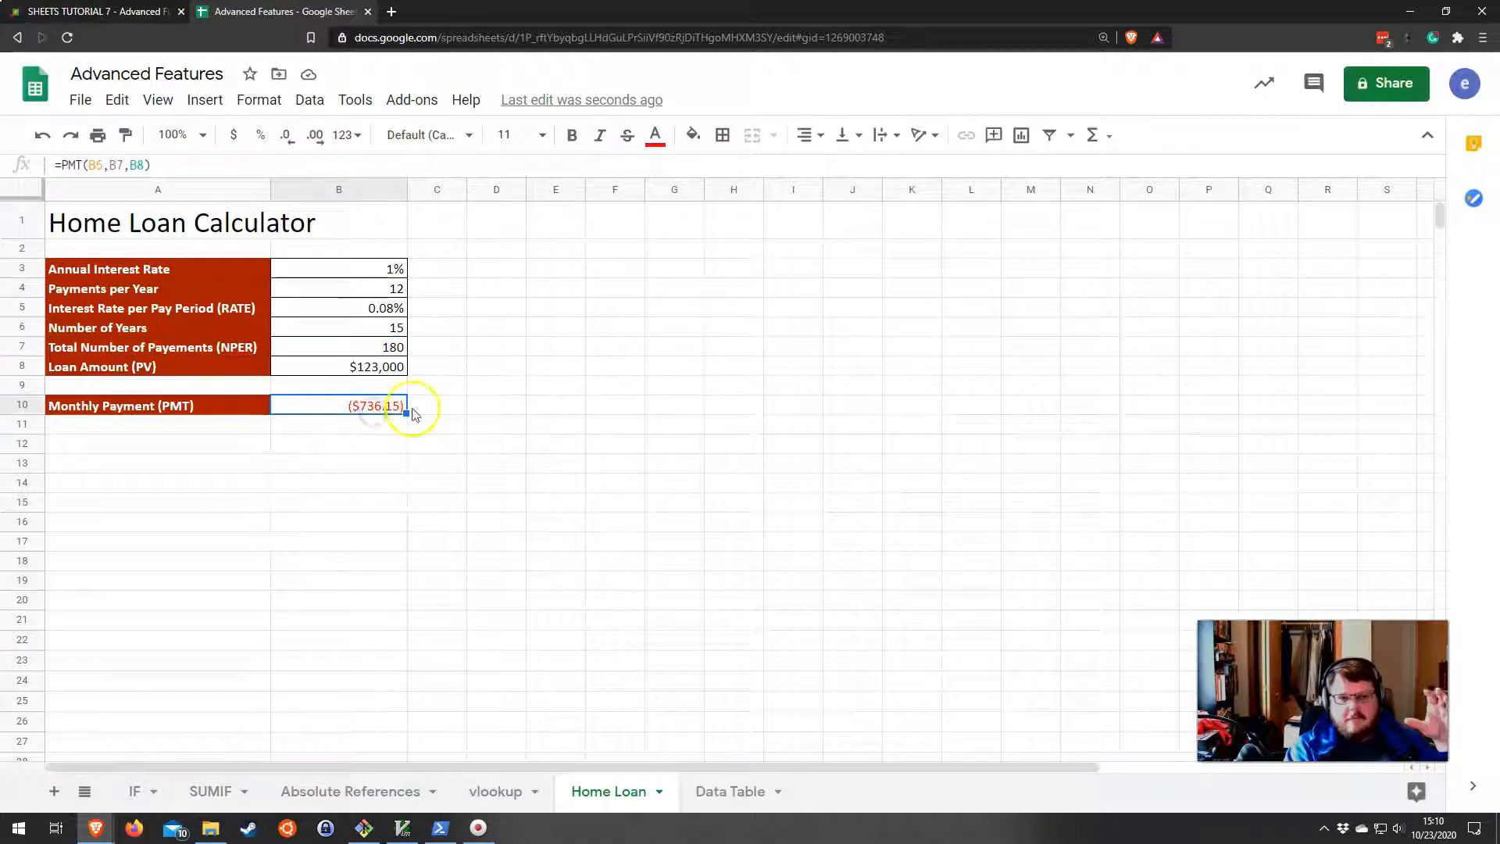
Set the loan amount in B8 to 150000.
click(373, 372)
text(15)
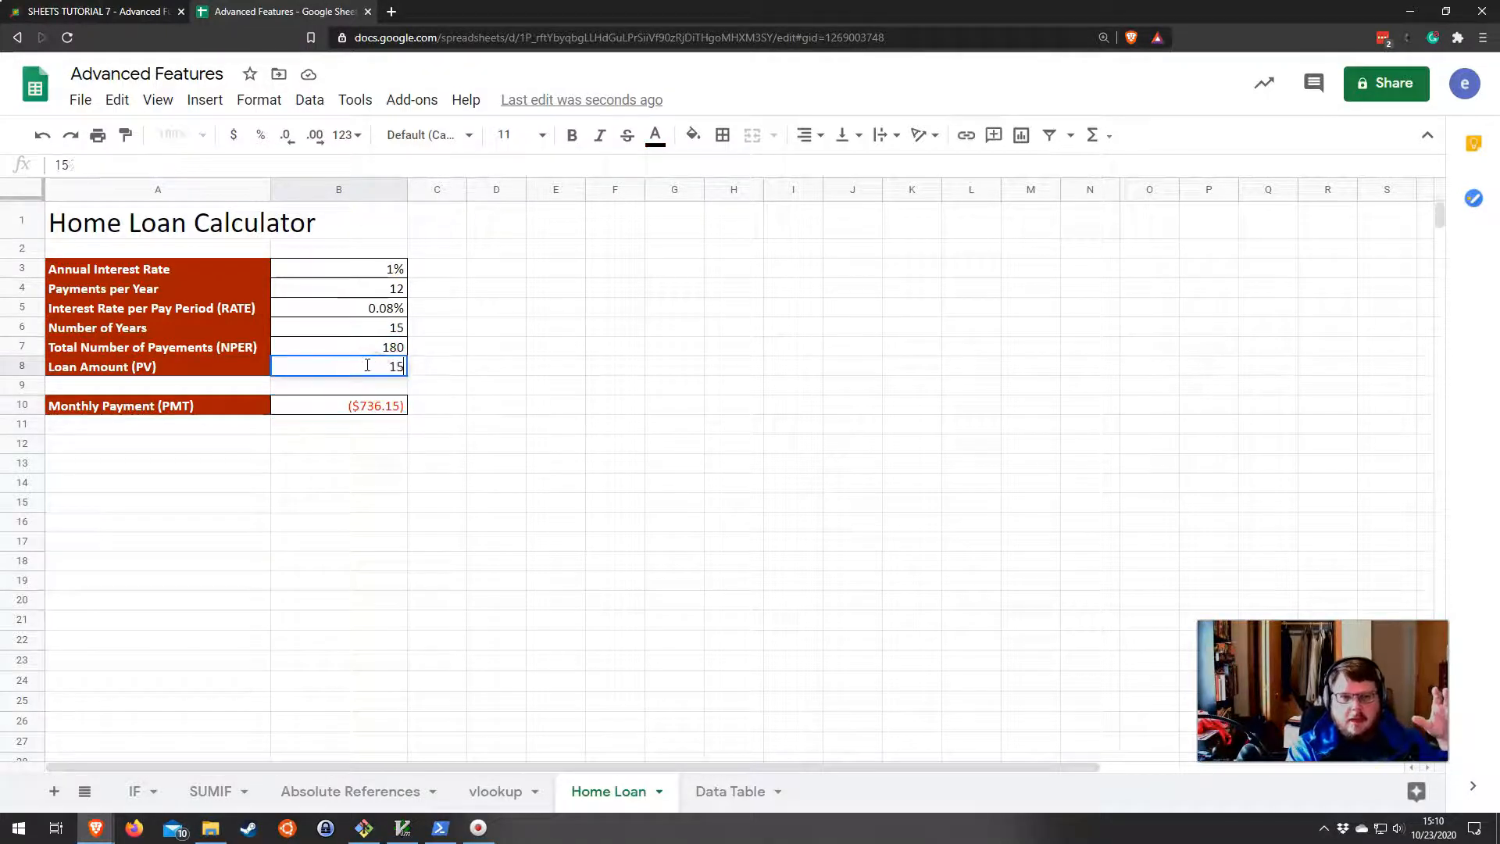
key(Return)
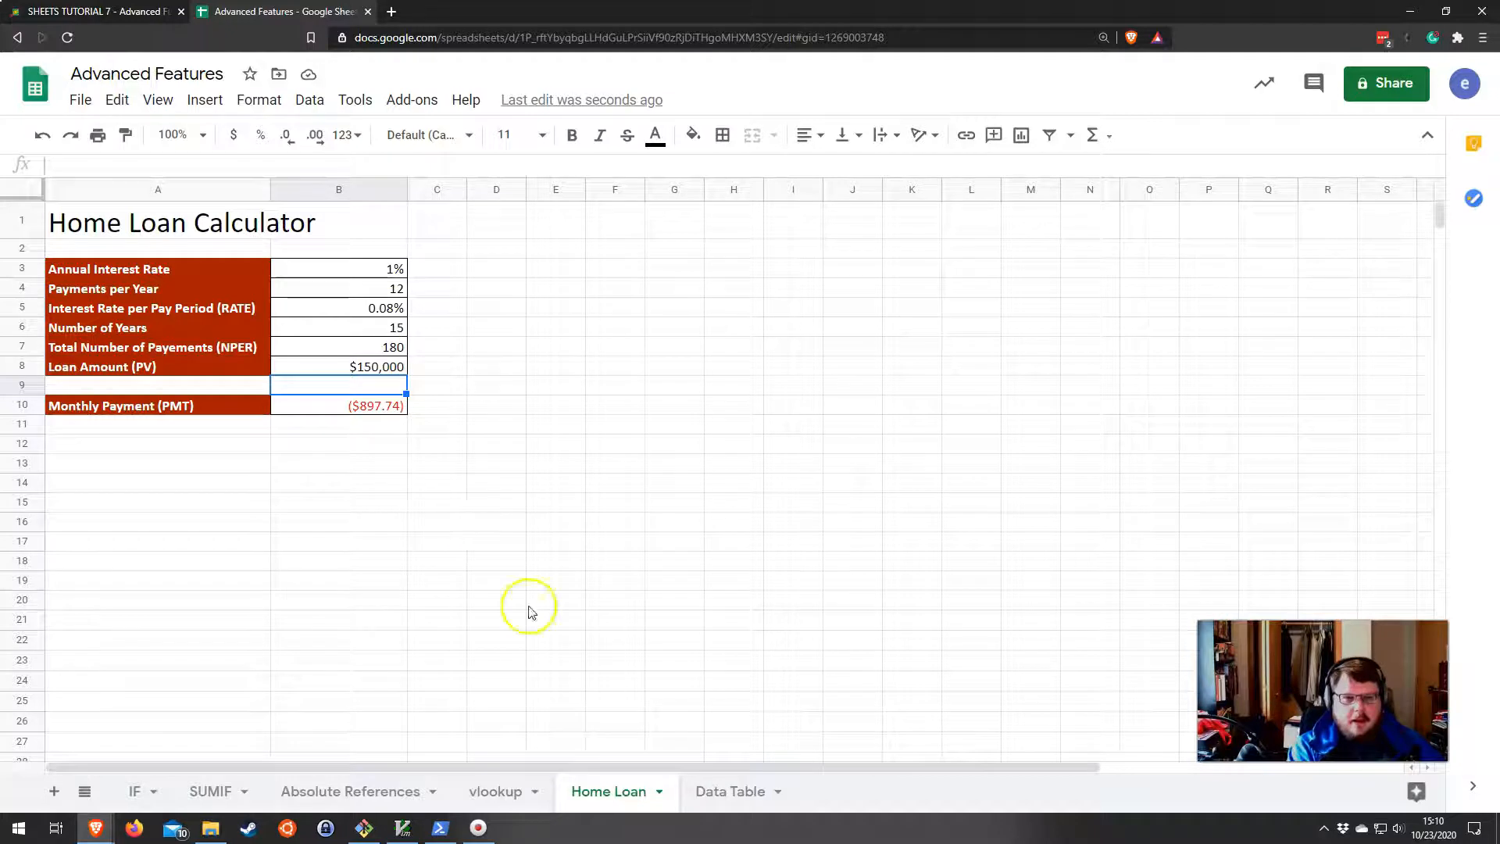
Examine which functions are offered in the Financial, Google and Engineering categories.
click(360, 413)
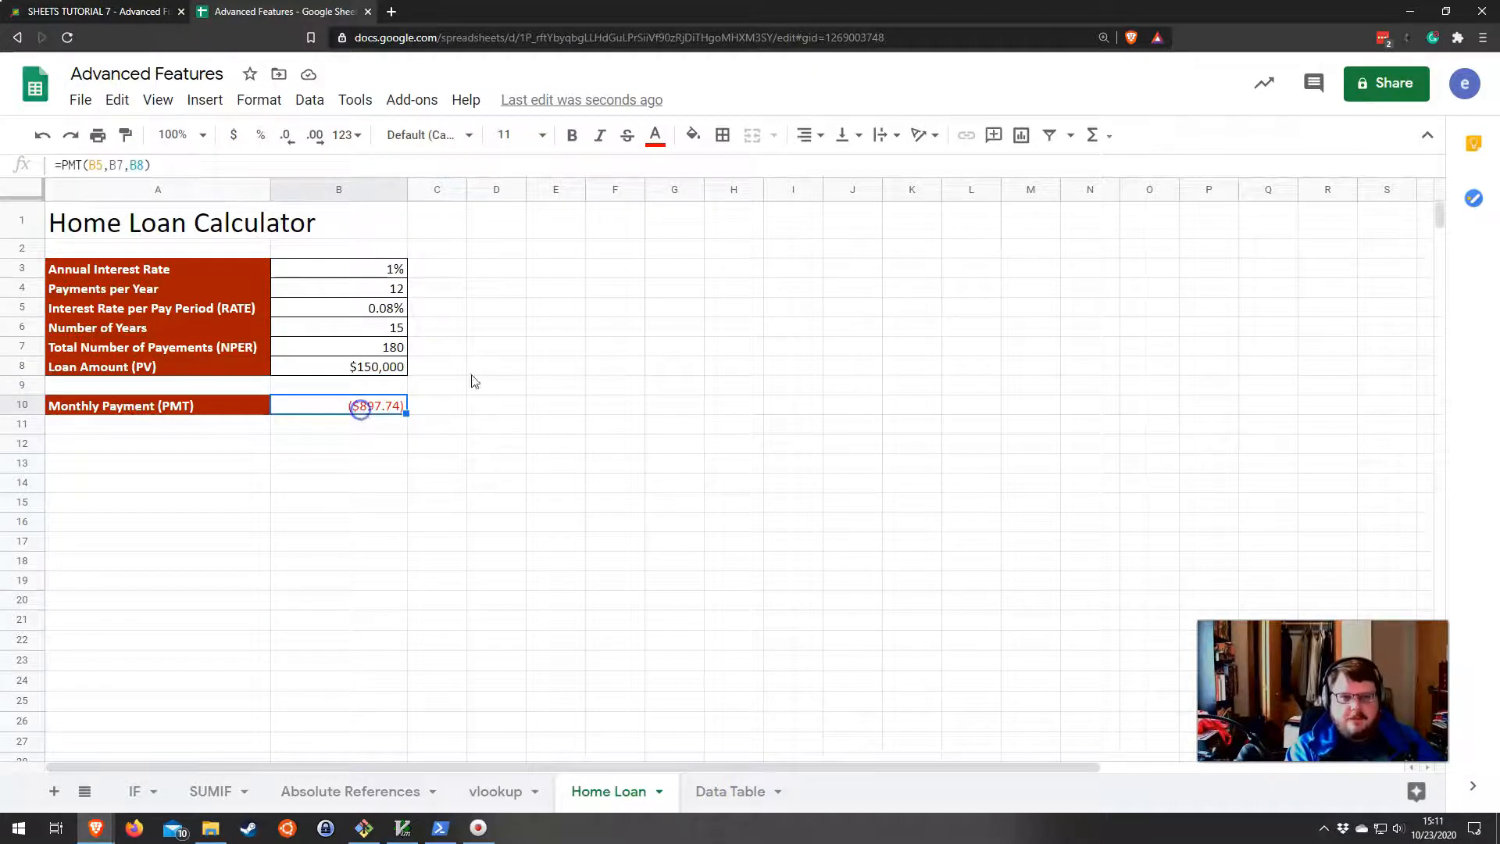
click(1091, 135)
mouse_move(1141, 530)
scroll(961, 409, up, 5)
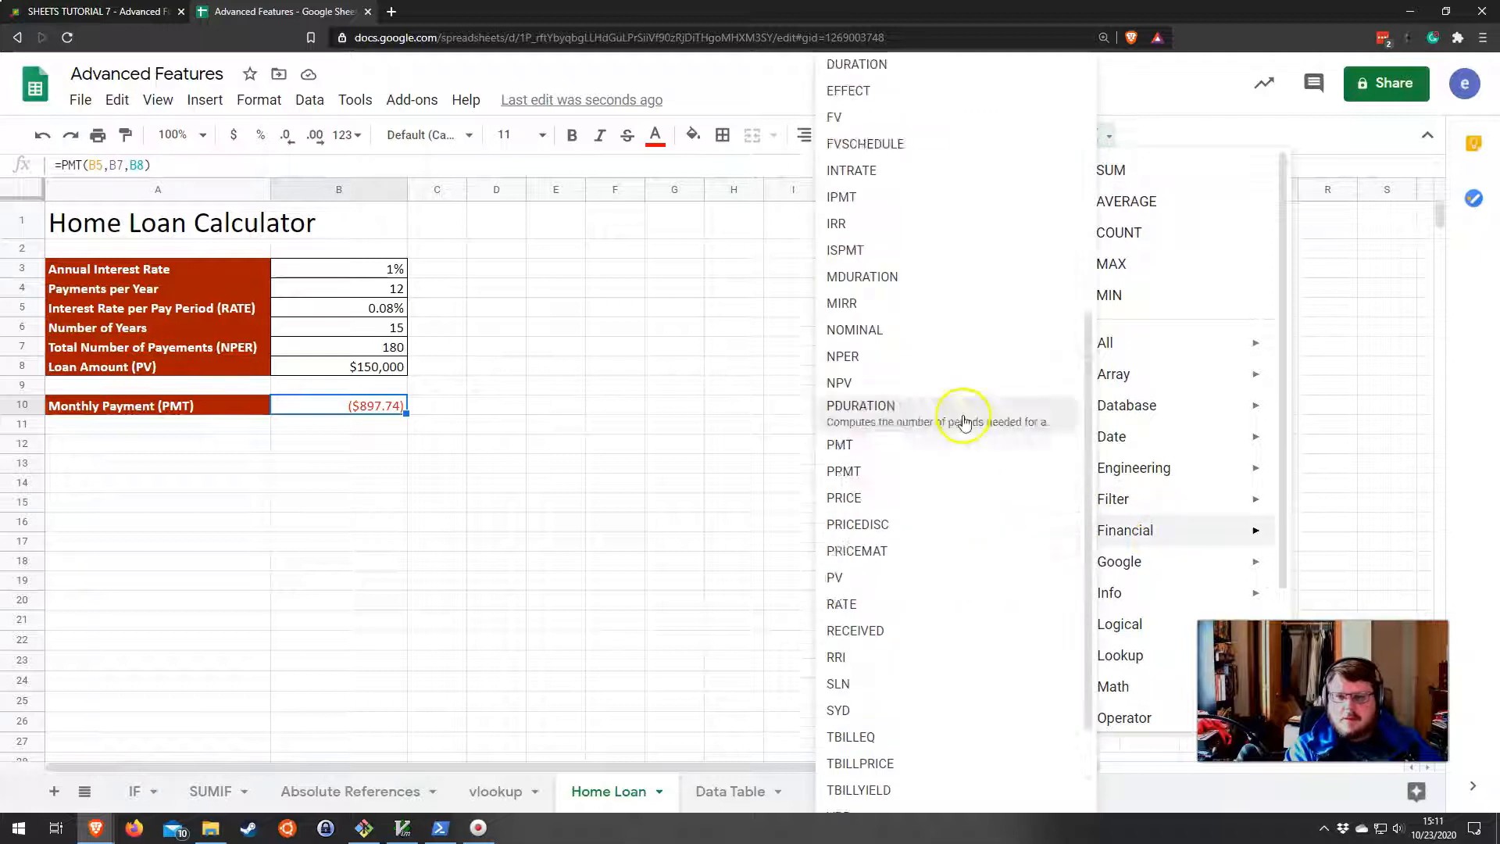
scroll(945, 247, up, 1)
scroll(933, 282, down, 7)
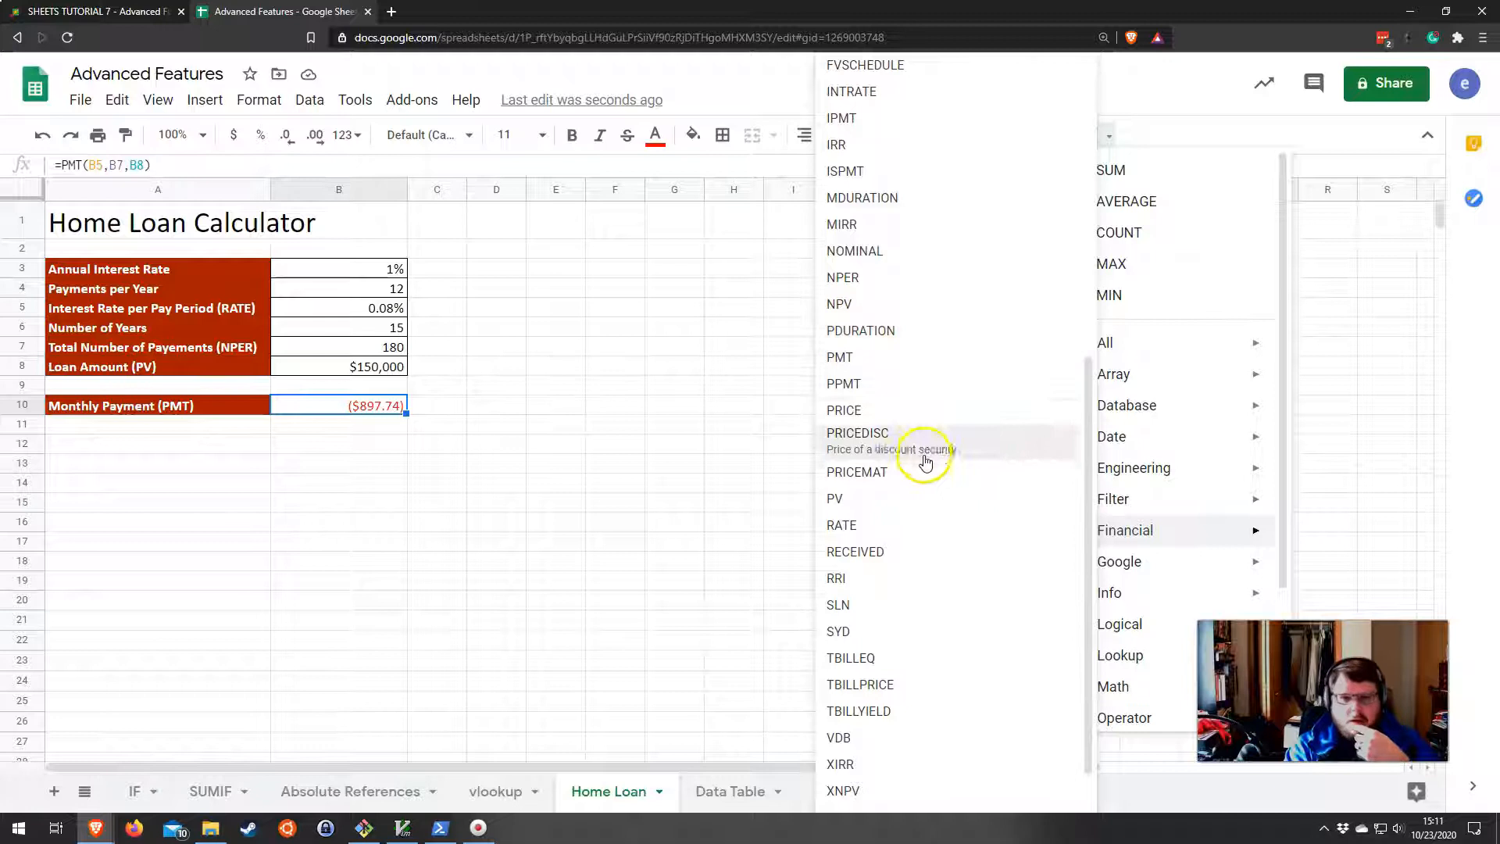
scroll(918, 449, down, 1)
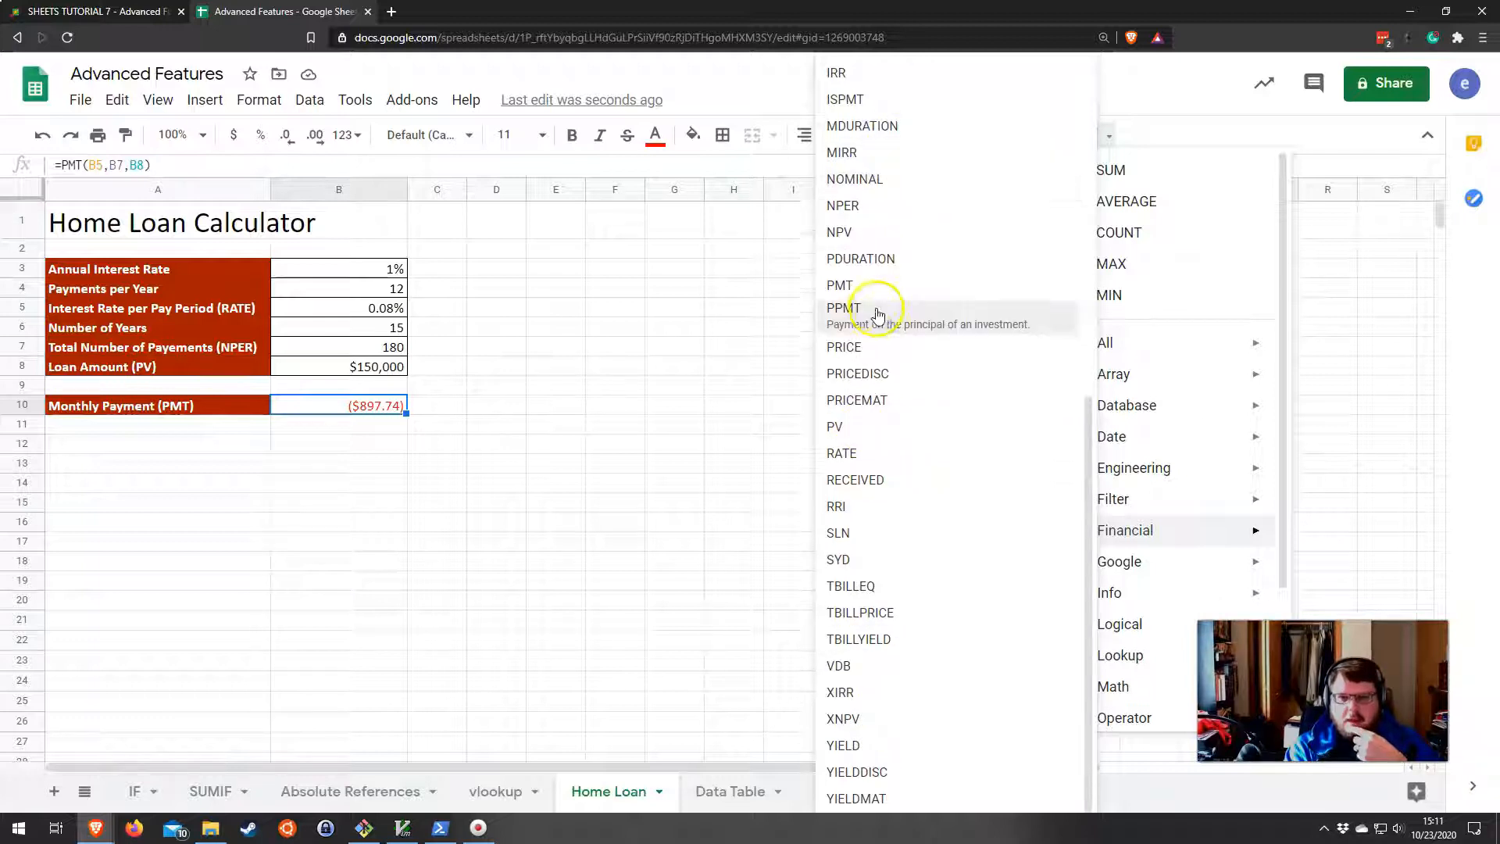
scroll(885, 297, up, 6)
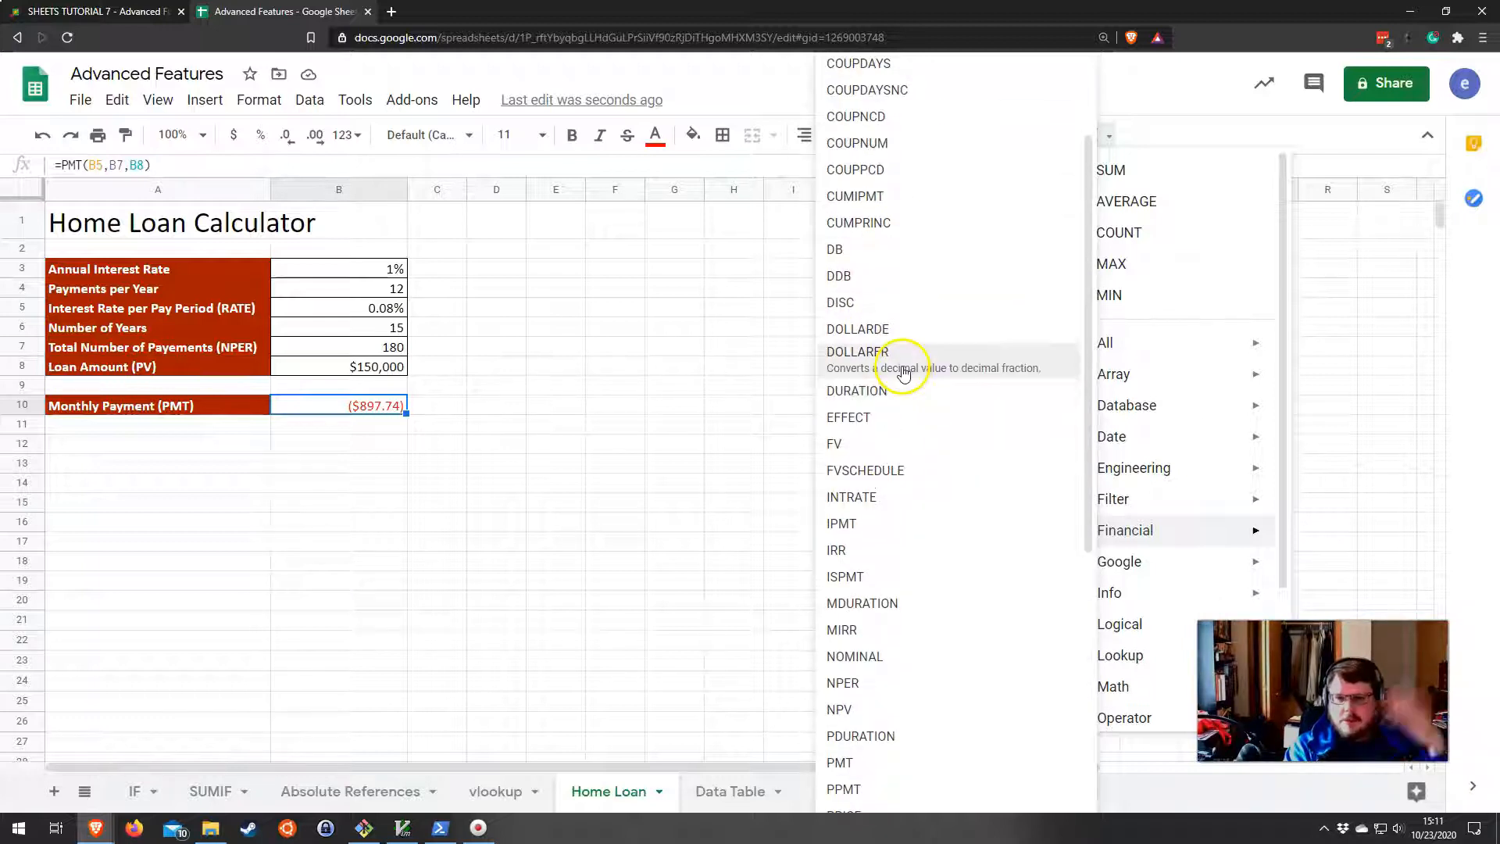
mouse_move(1142, 568)
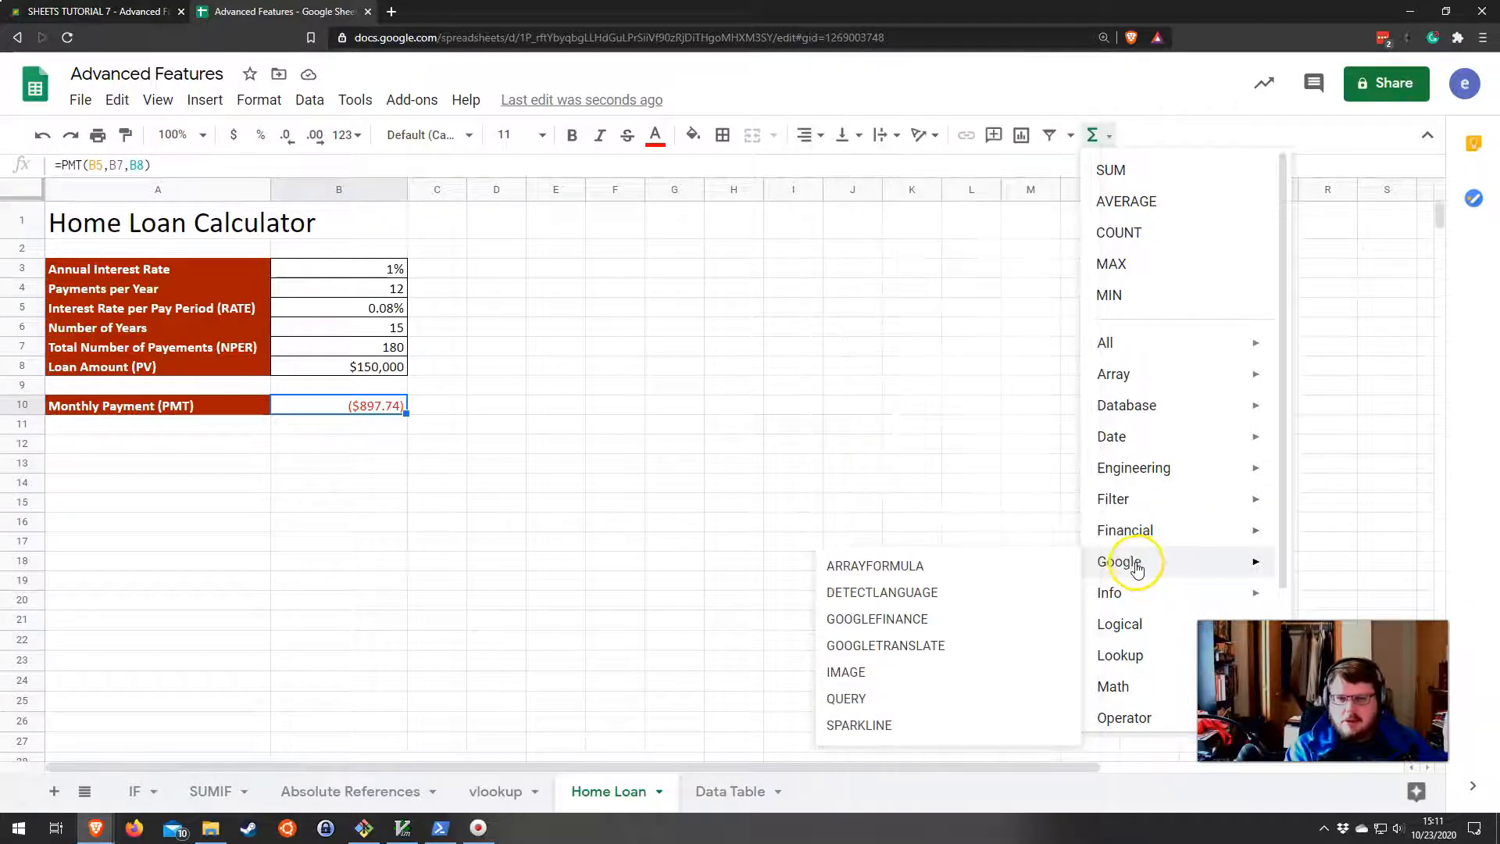
mouse_move(1158, 425)
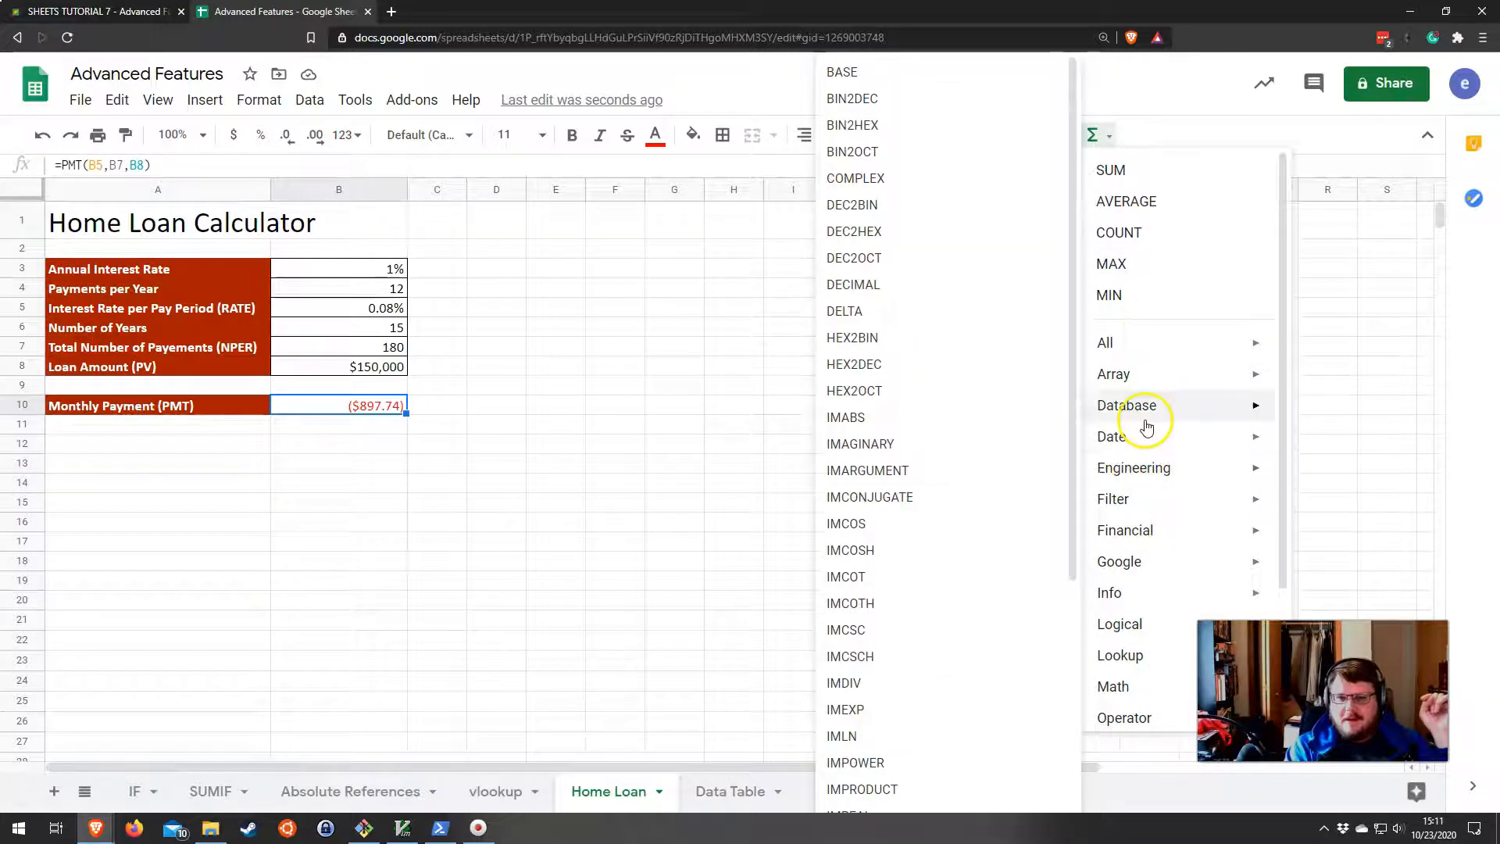
Look through further function categories, including Engineering and Array, and close the function list.
mouse_move(1149, 342)
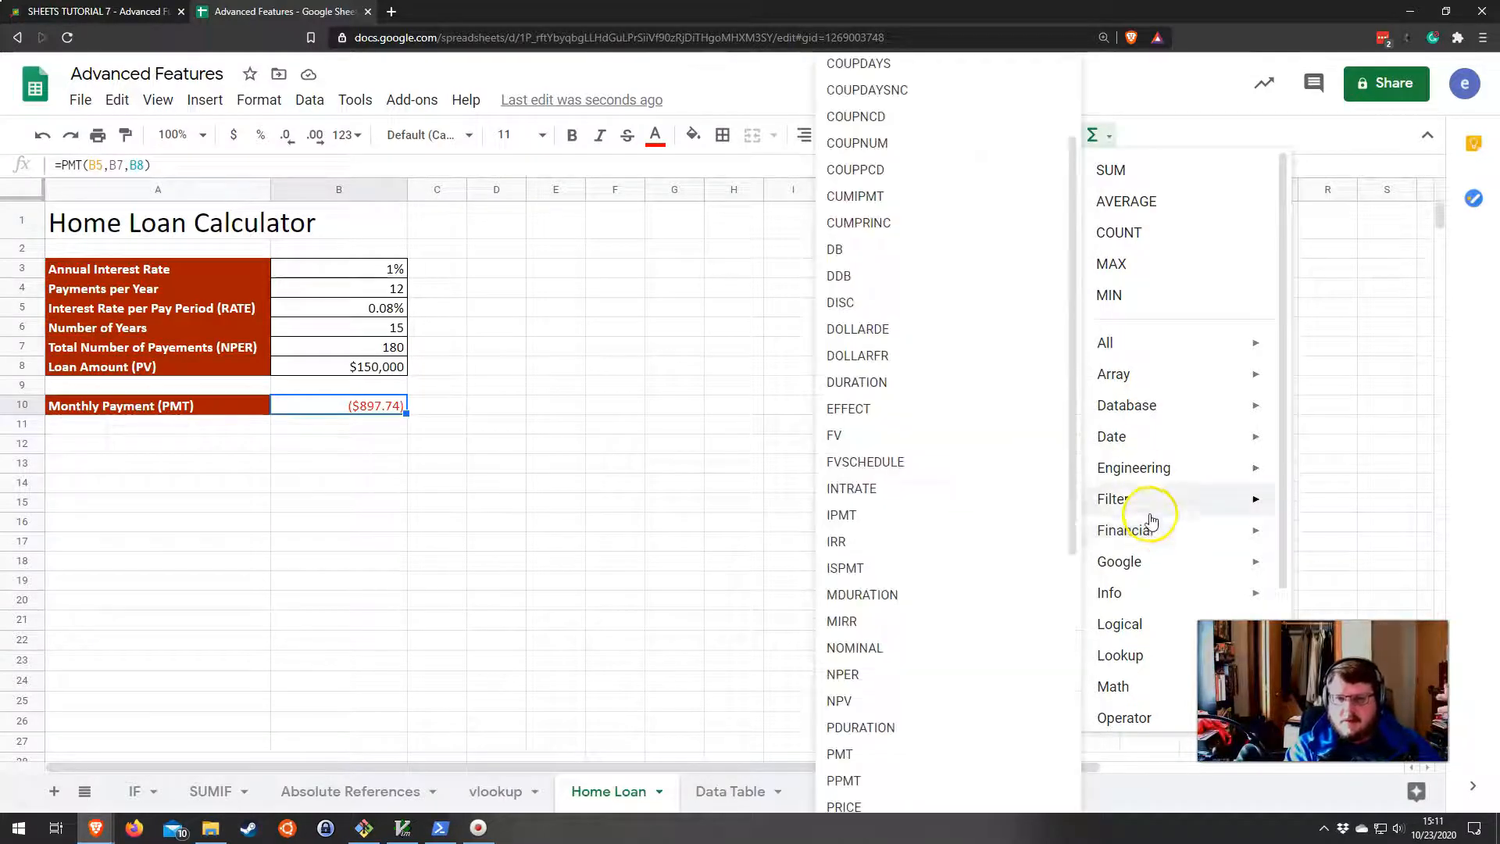
mouse_move(1162, 473)
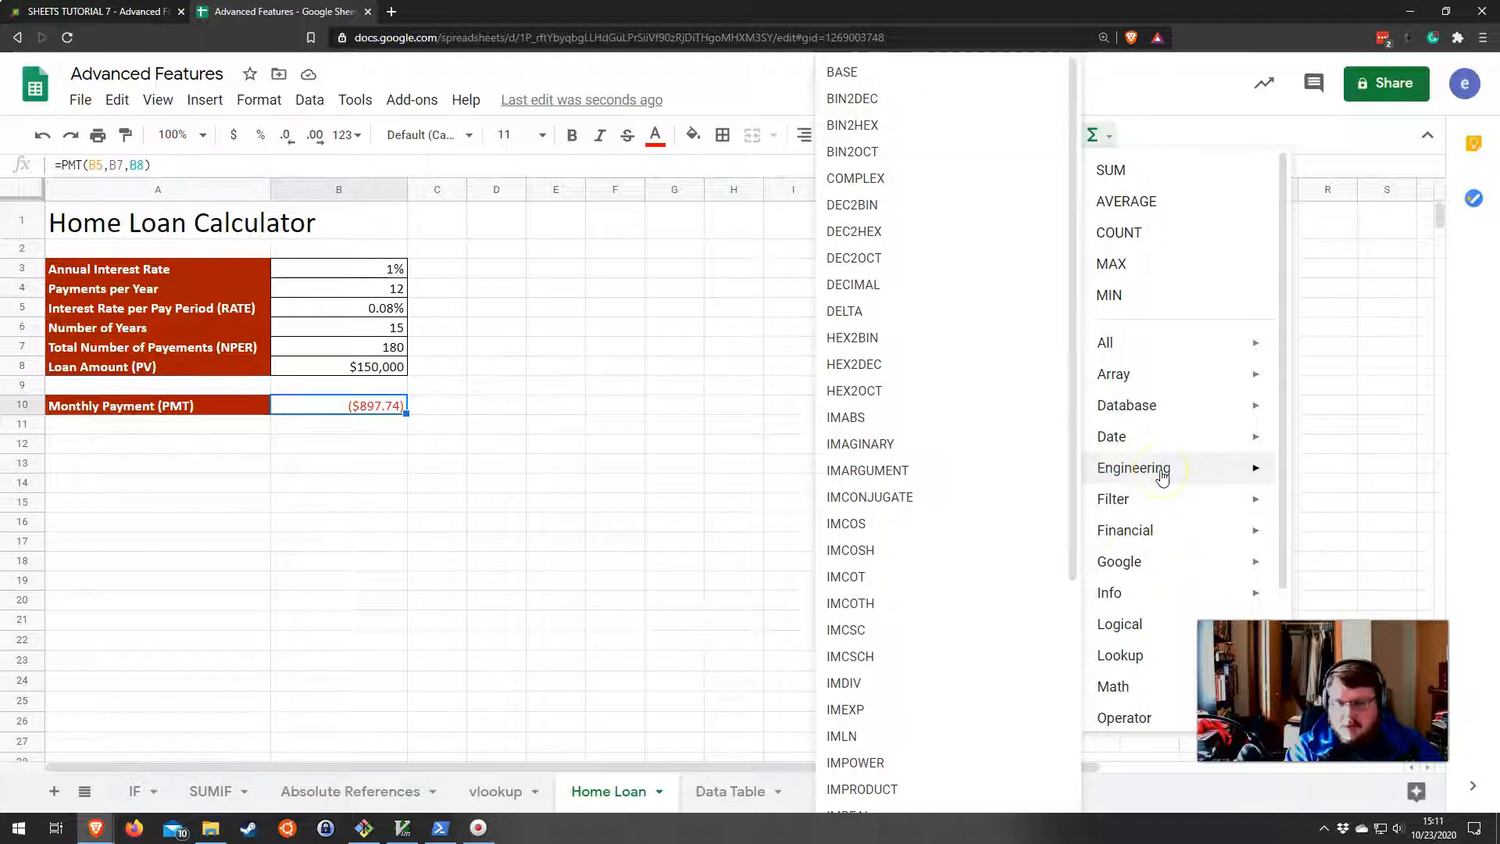
mouse_move(1140, 660)
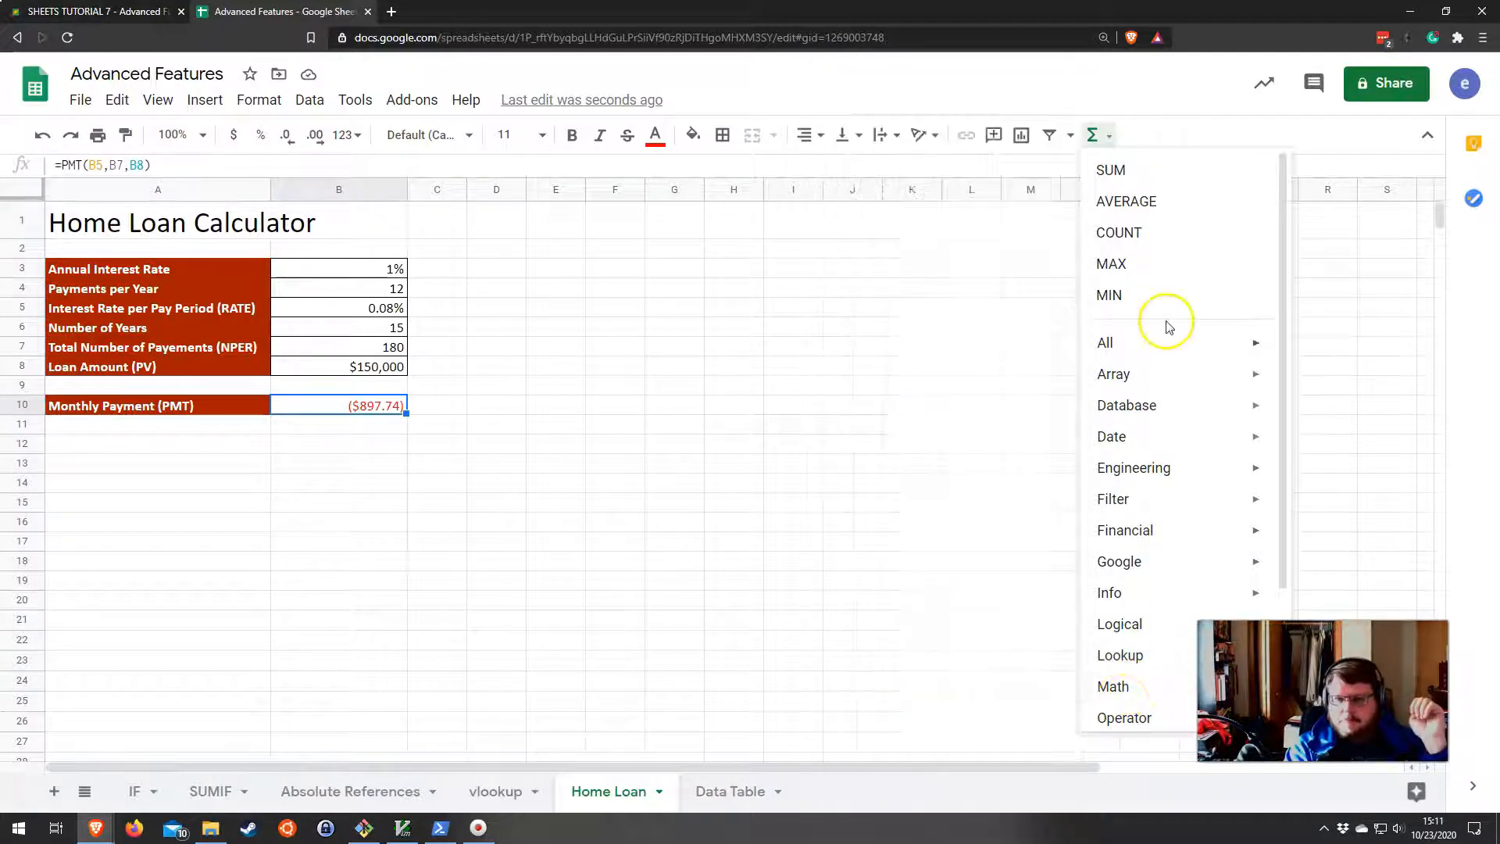
mouse_move(1172, 372)
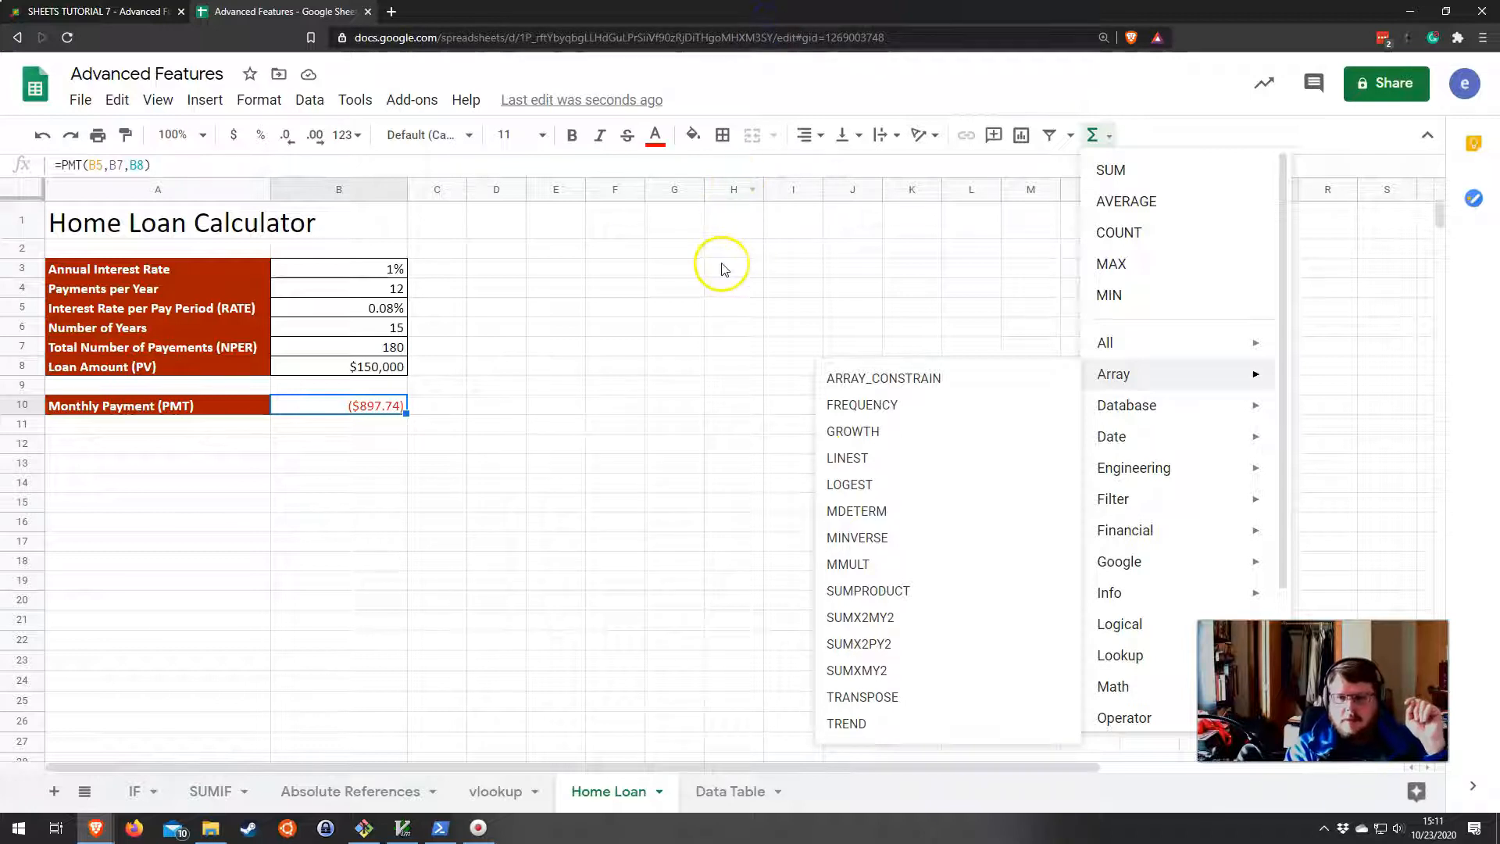
click(606, 268)
click(566, 326)
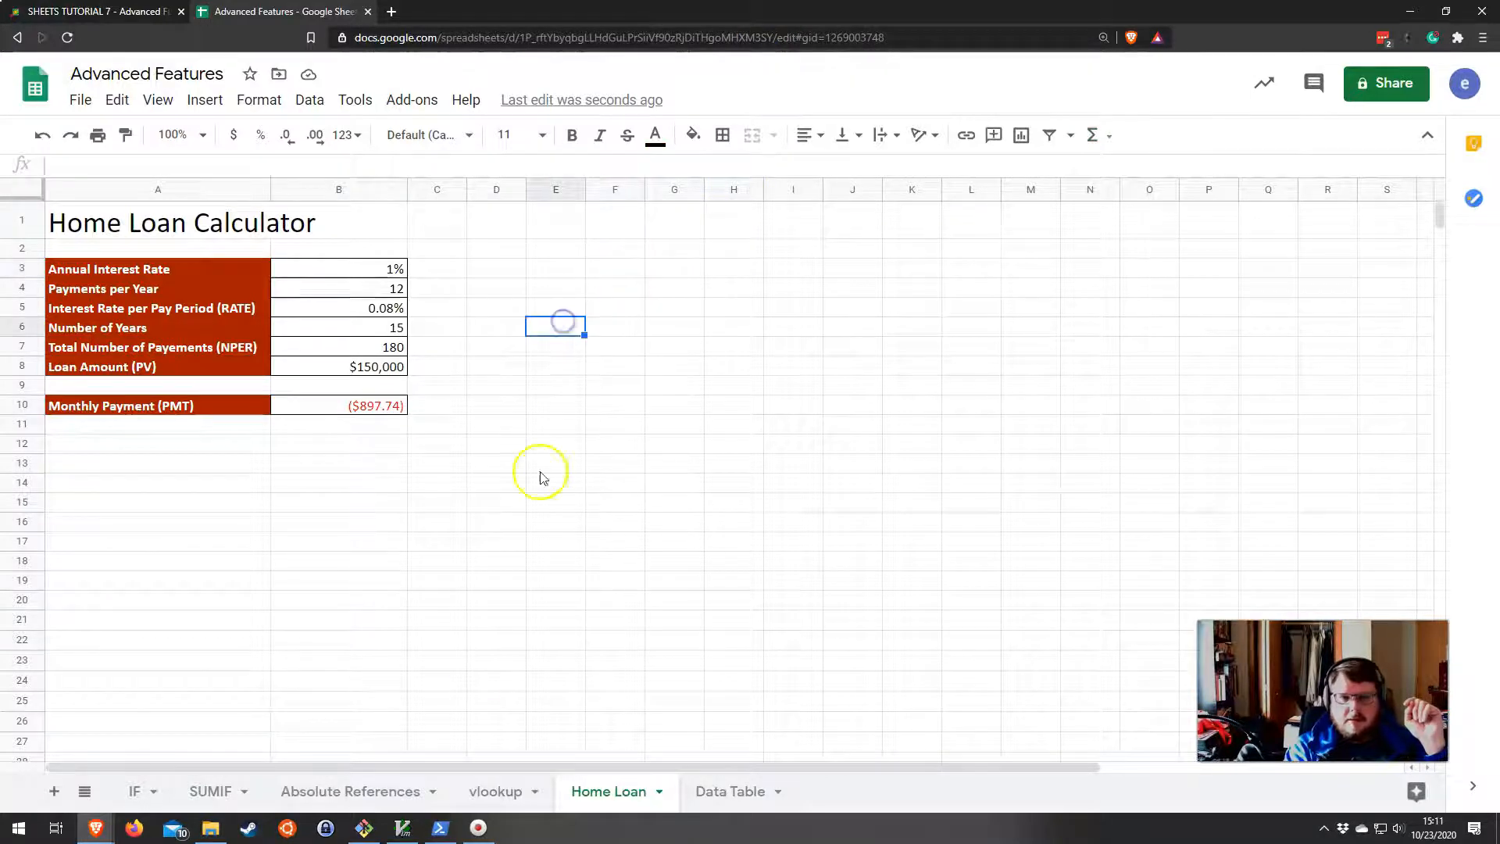
Go to the Data Table sheet and examine the Monthly Payment formula in B9 and its inputs in B5:B7.
click(720, 797)
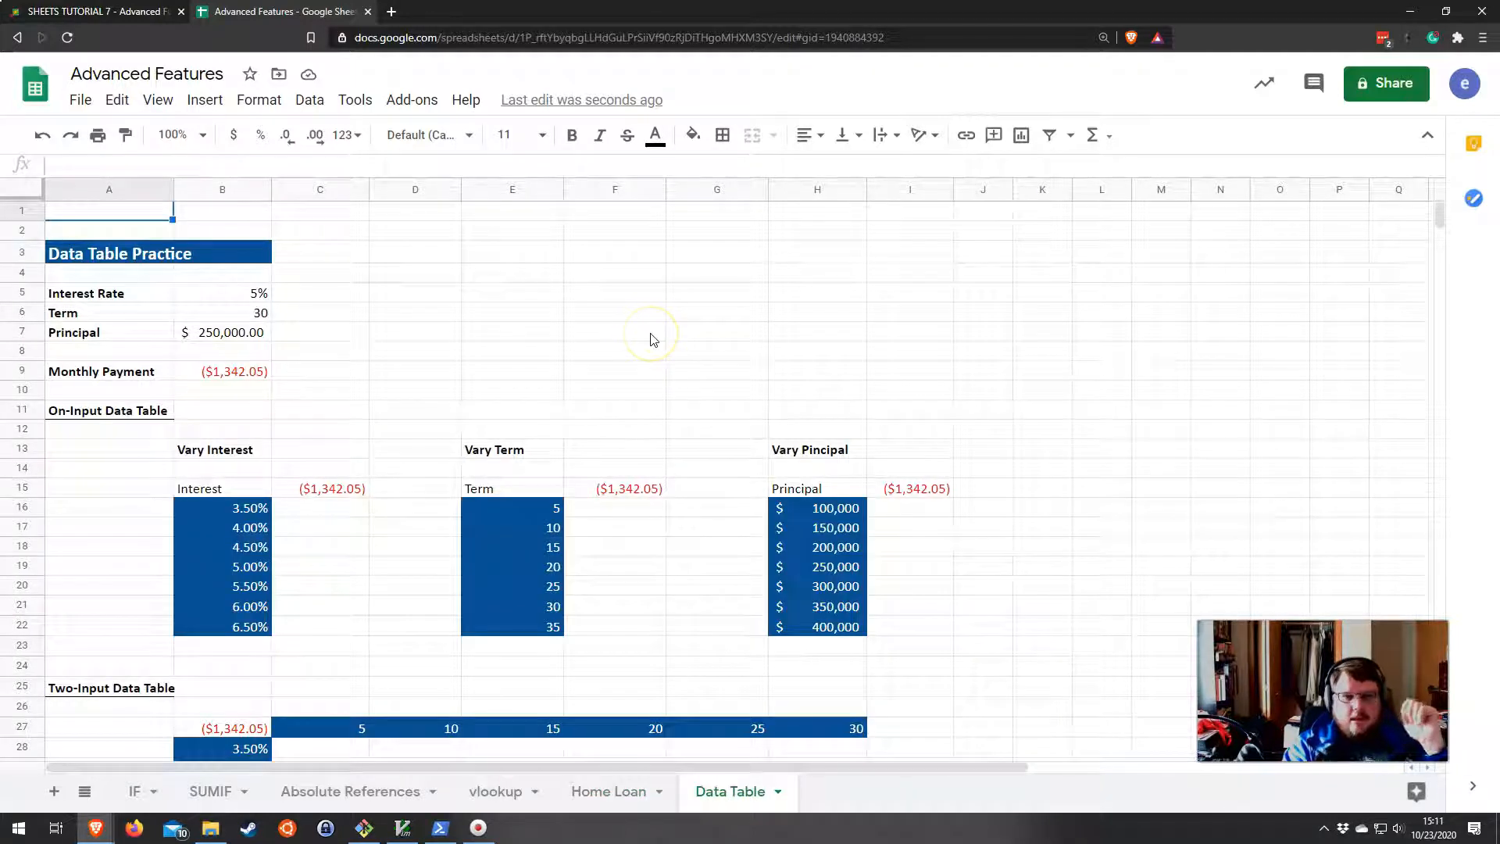
scroll(647, 343, down, 1)
scroll(313, 338, up, 1)
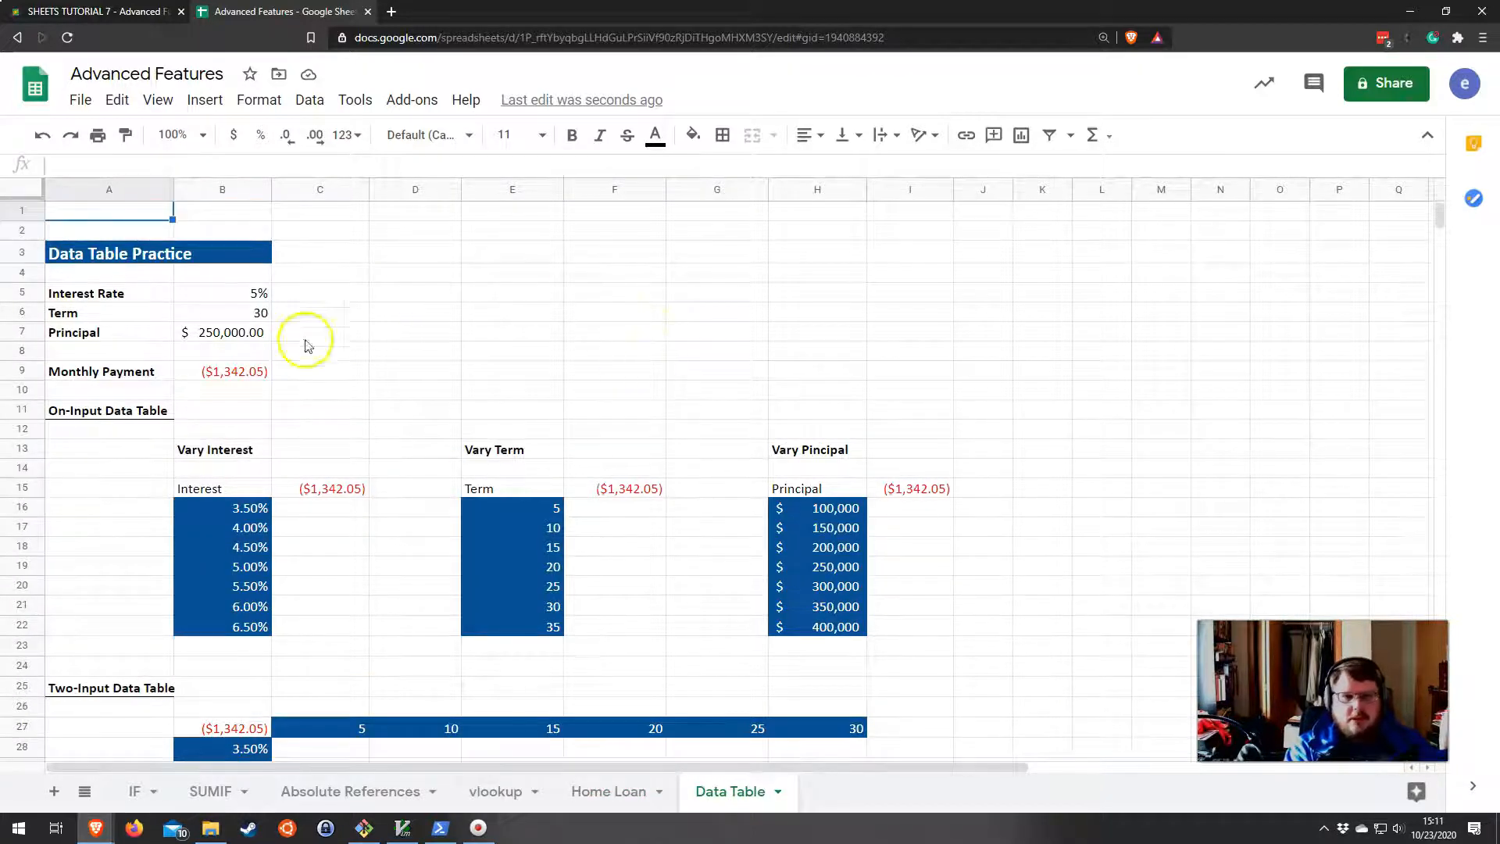
click(205, 375)
drag(251, 294, 241, 368)
click(215, 377)
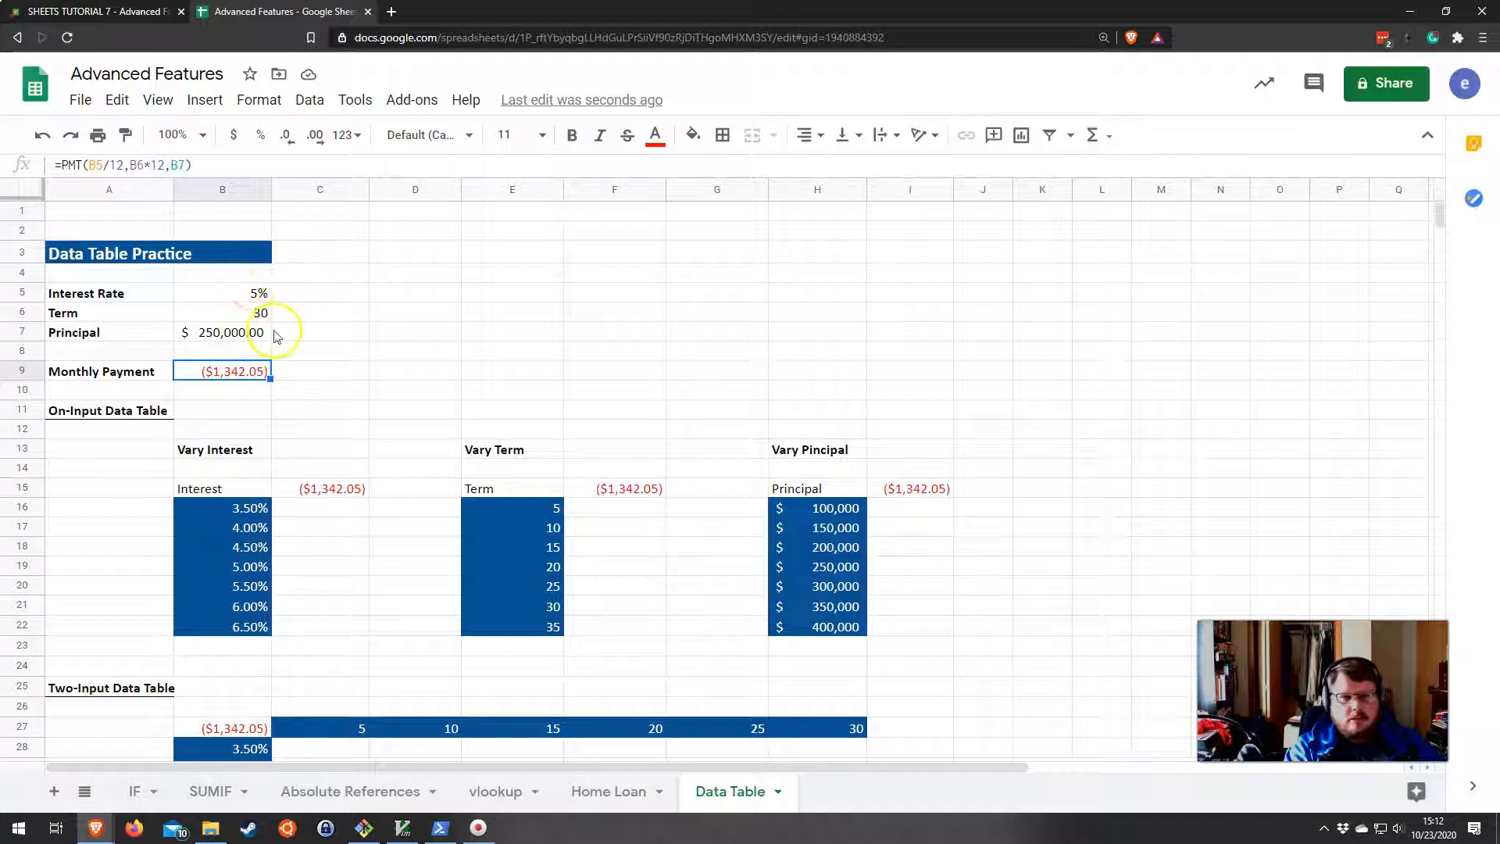
click(248, 294)
click(250, 312)
click(234, 332)
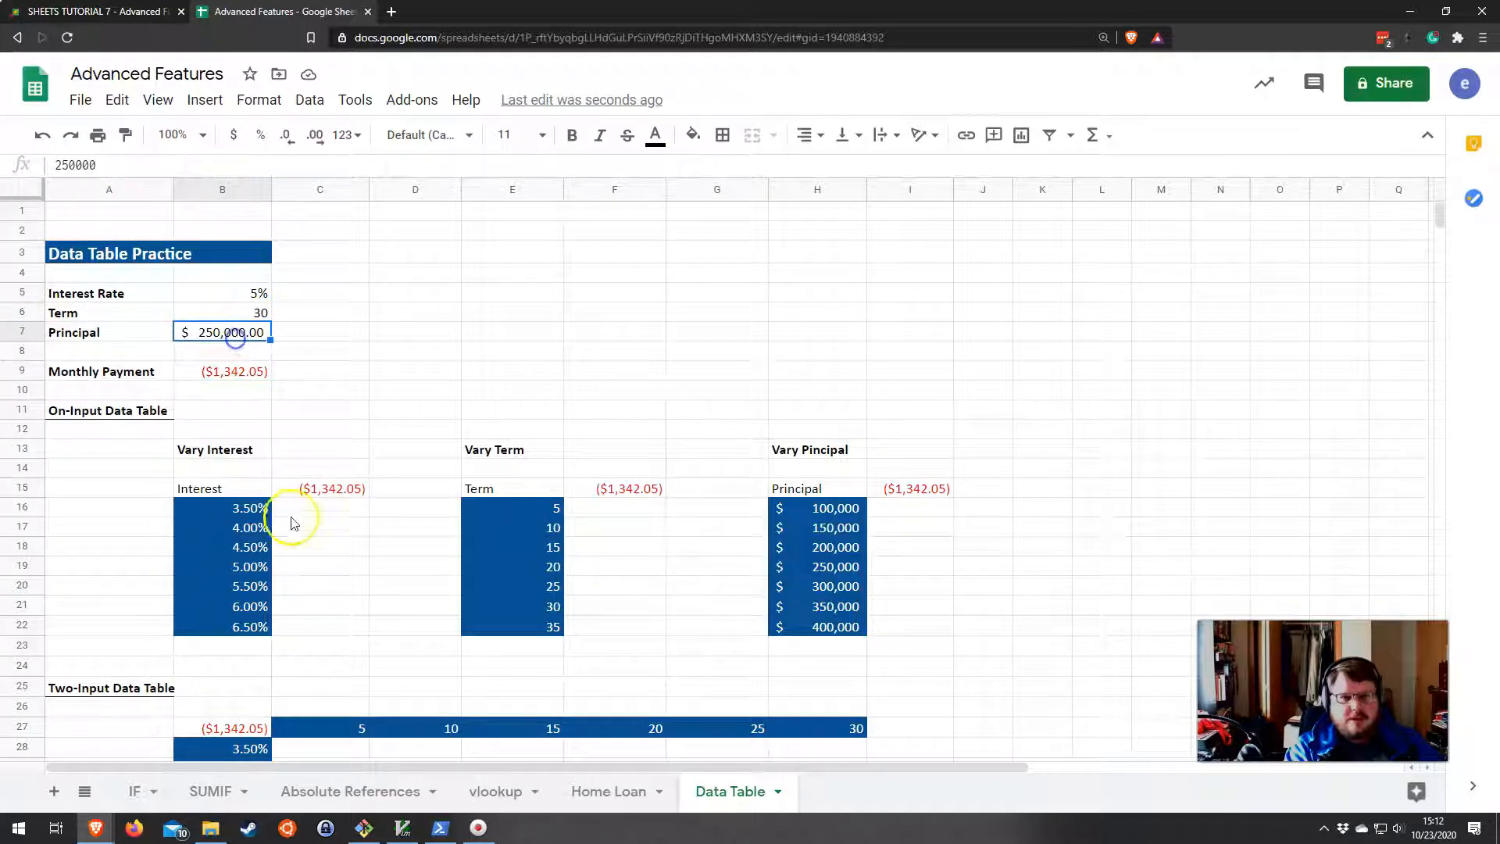
Examine the layout of the Vary Interest, Vary Term and Vary Principal tables and the empty result cells C16:C22.
drag(222, 488, 318, 622)
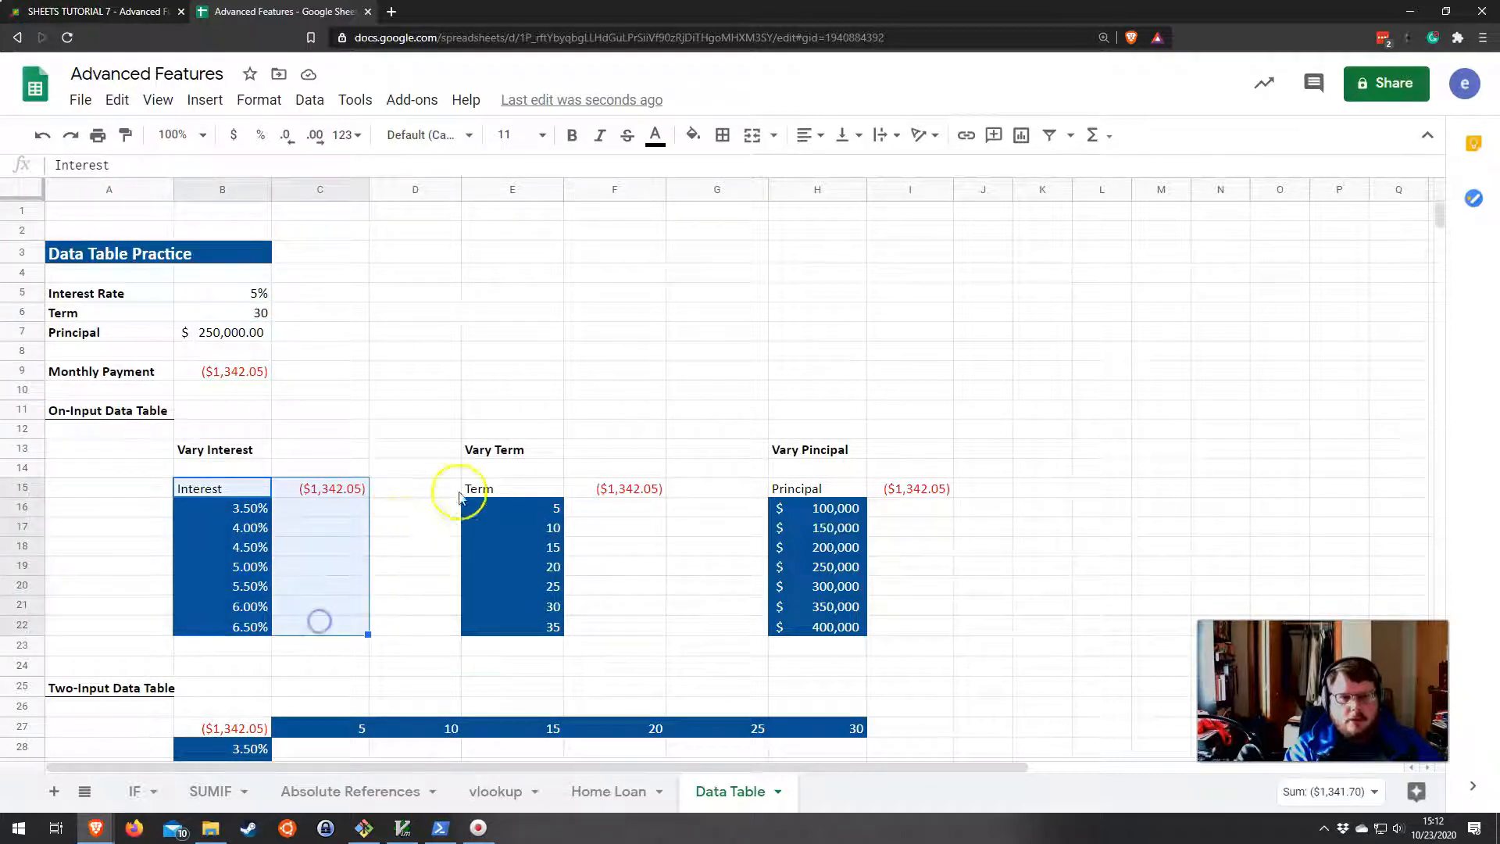
drag(525, 492, 632, 623)
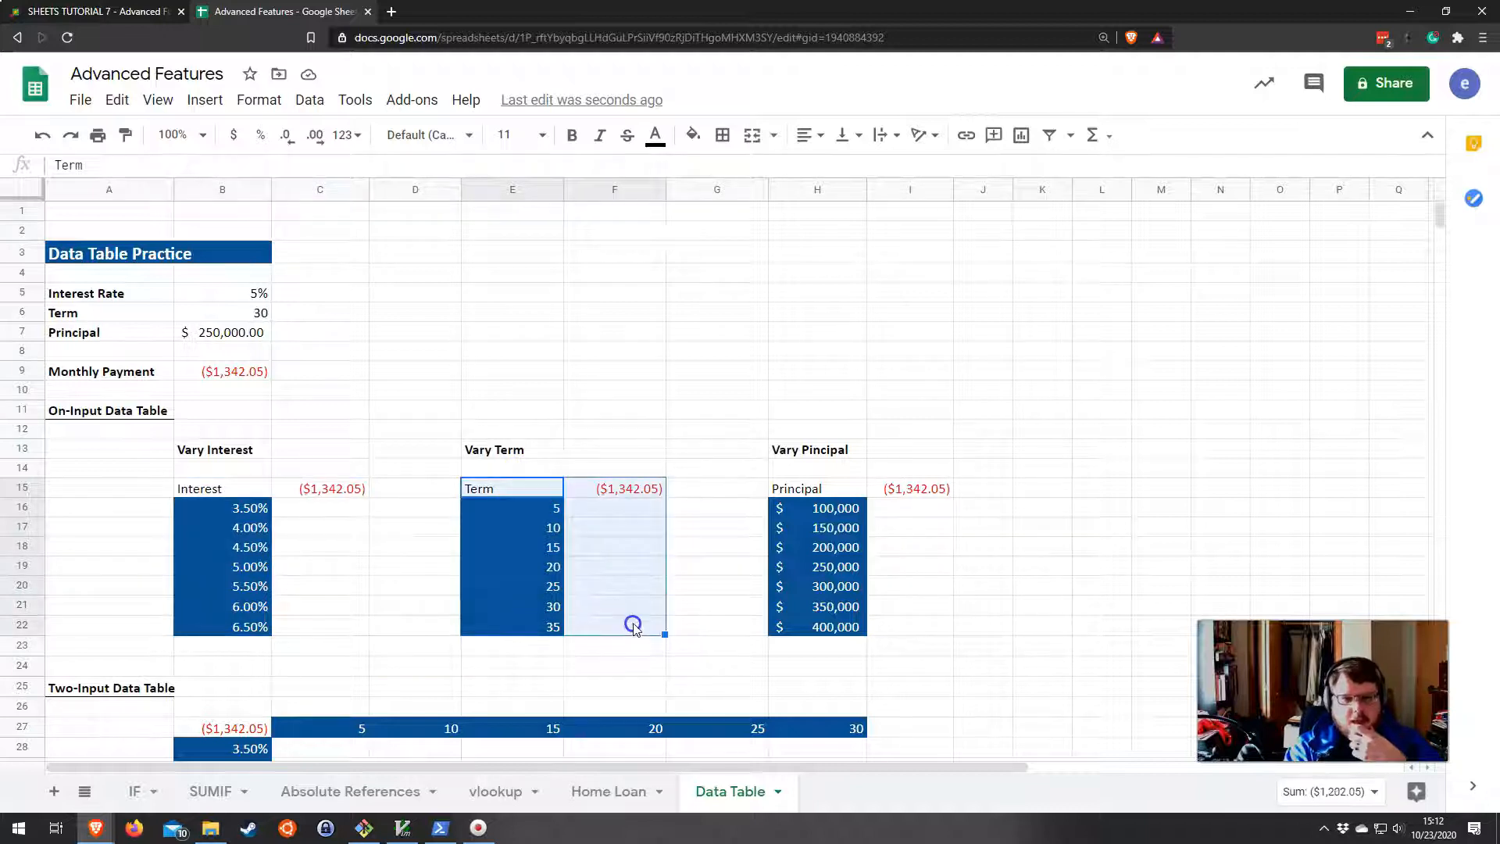
drag(823, 489, 925, 622)
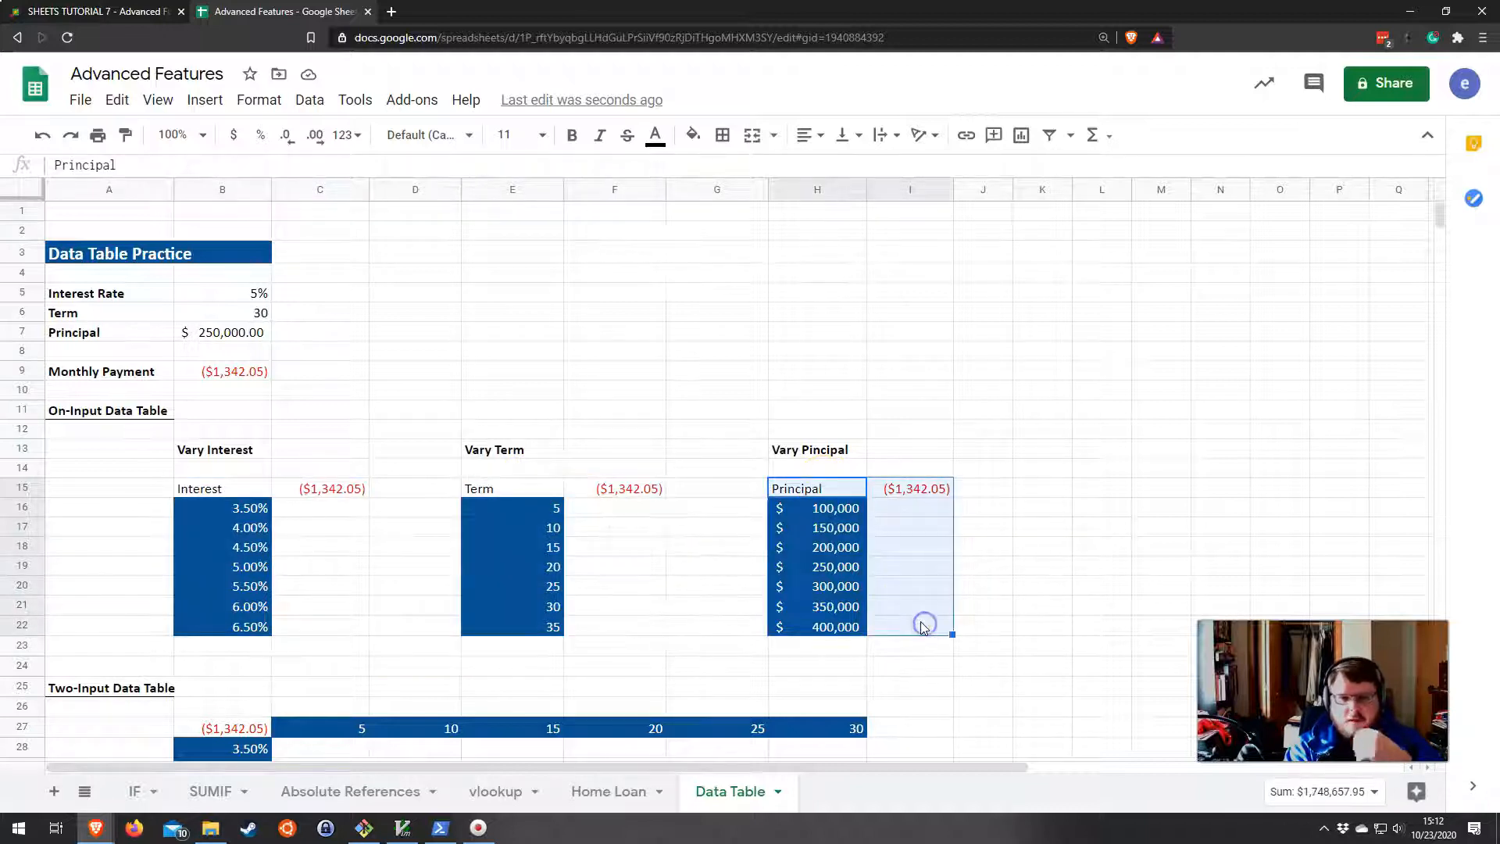
drag(209, 489, 328, 630)
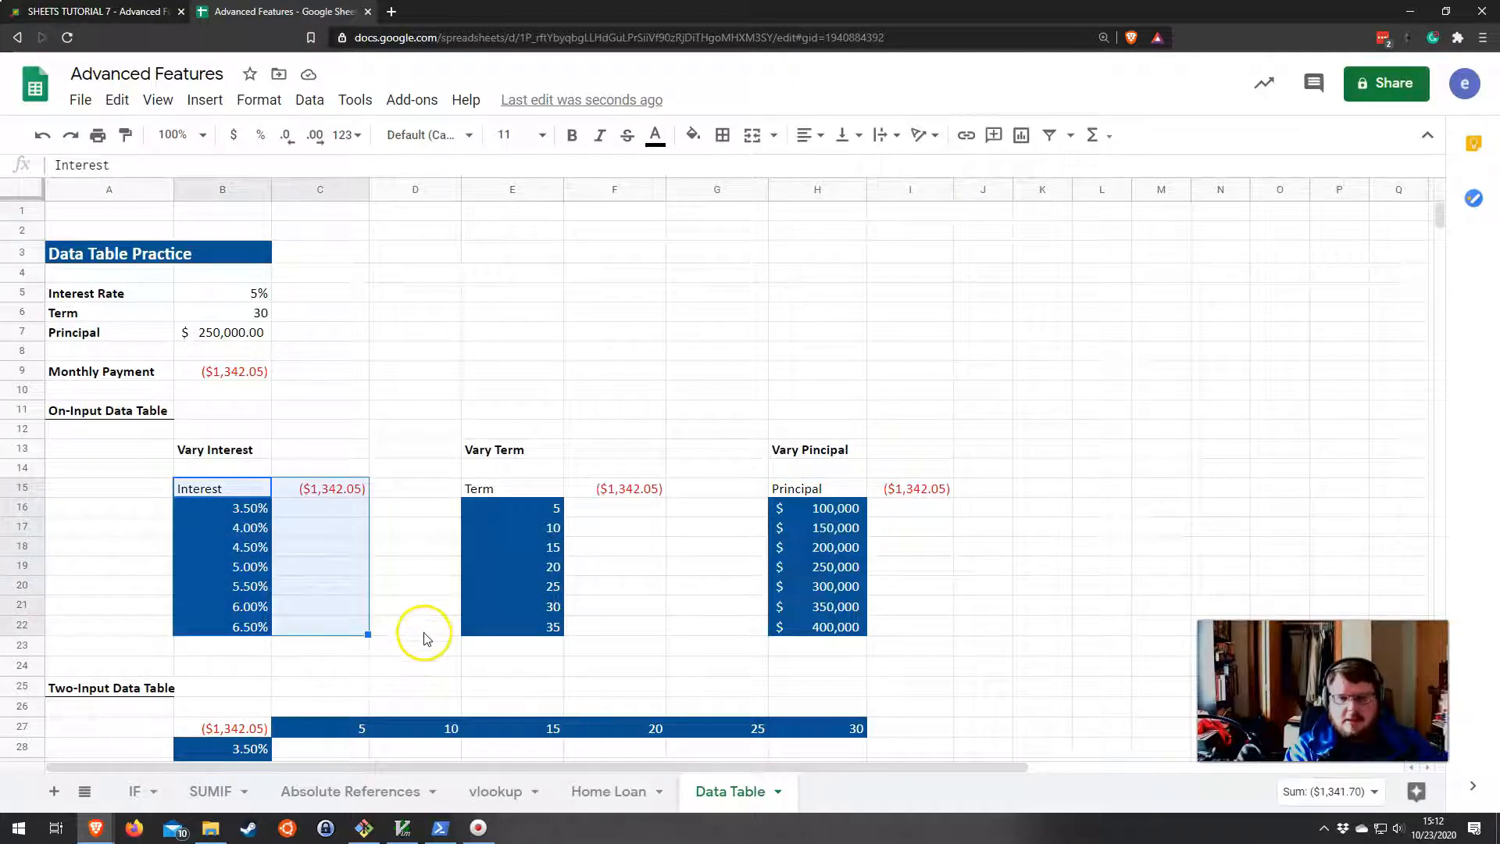
click(308, 629)
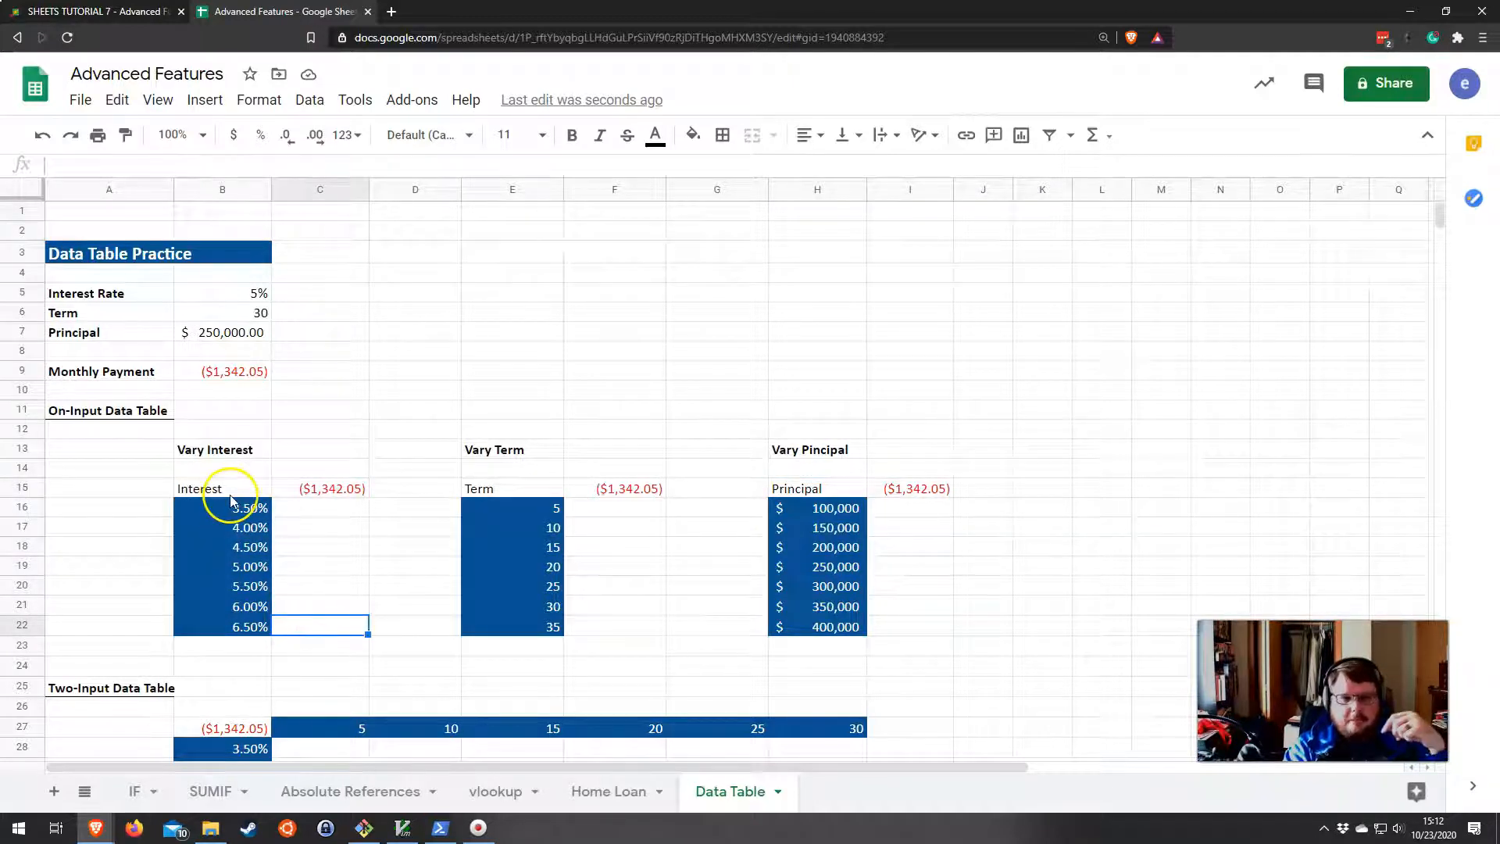
drag(308, 509, 326, 637)
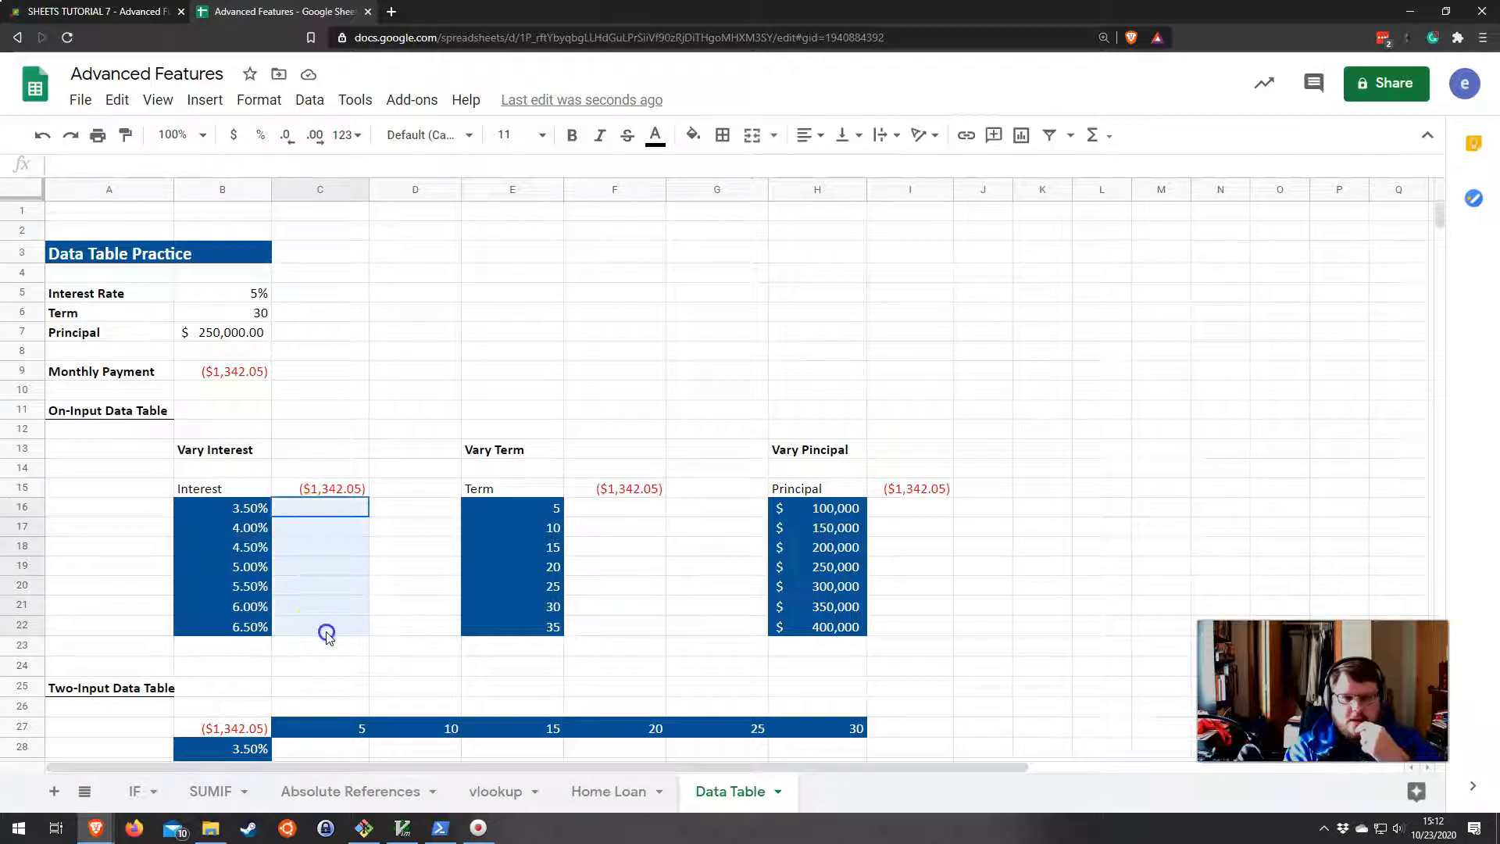
Inspect how the PMT formula in B9 uses the interest rate, term and principal, leaving the formula unedited.
click(224, 370)
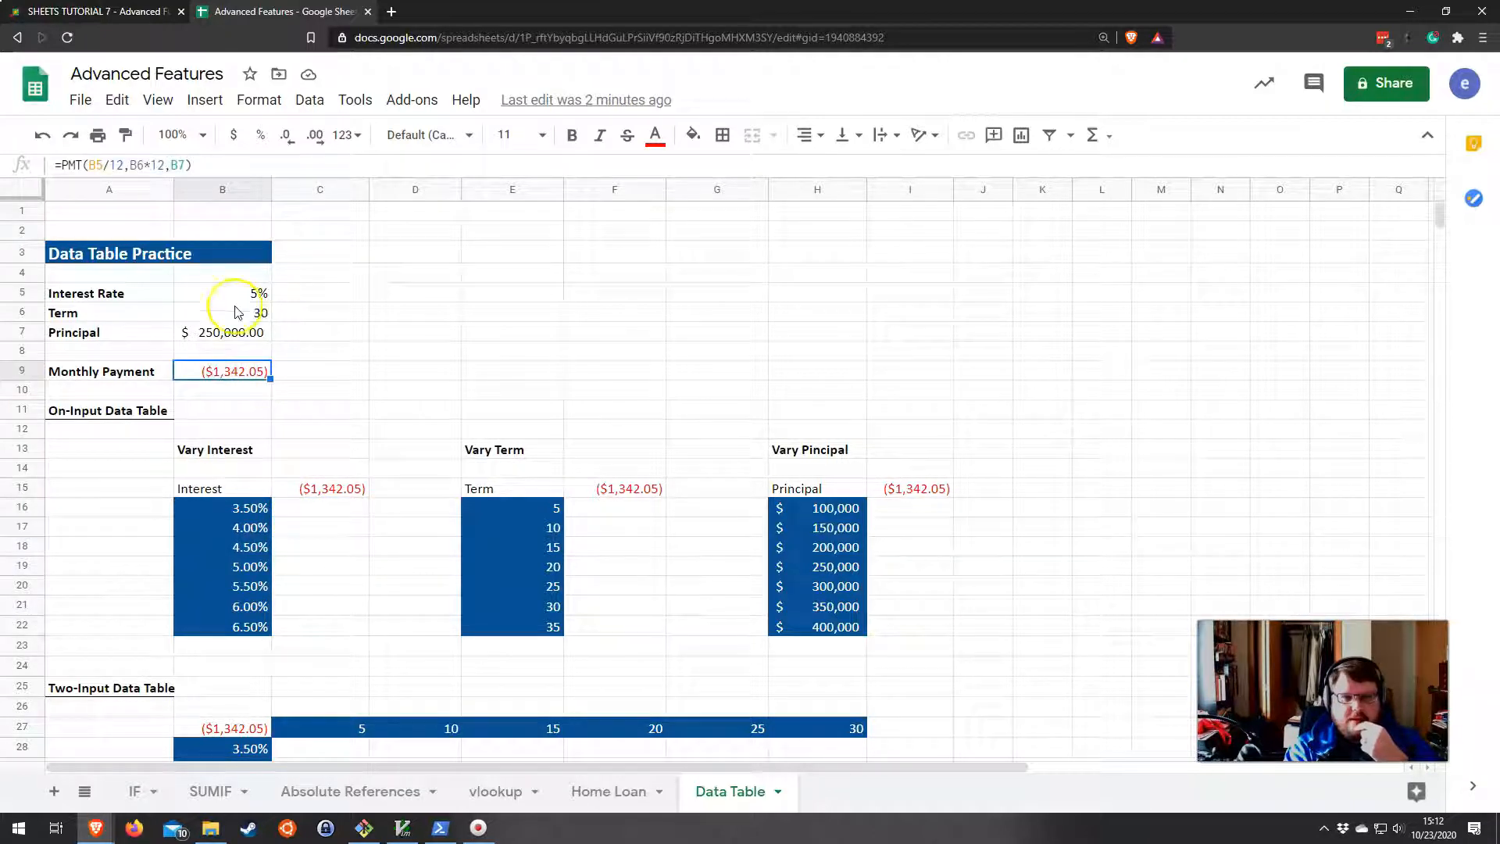
click(236, 298)
click(219, 383)
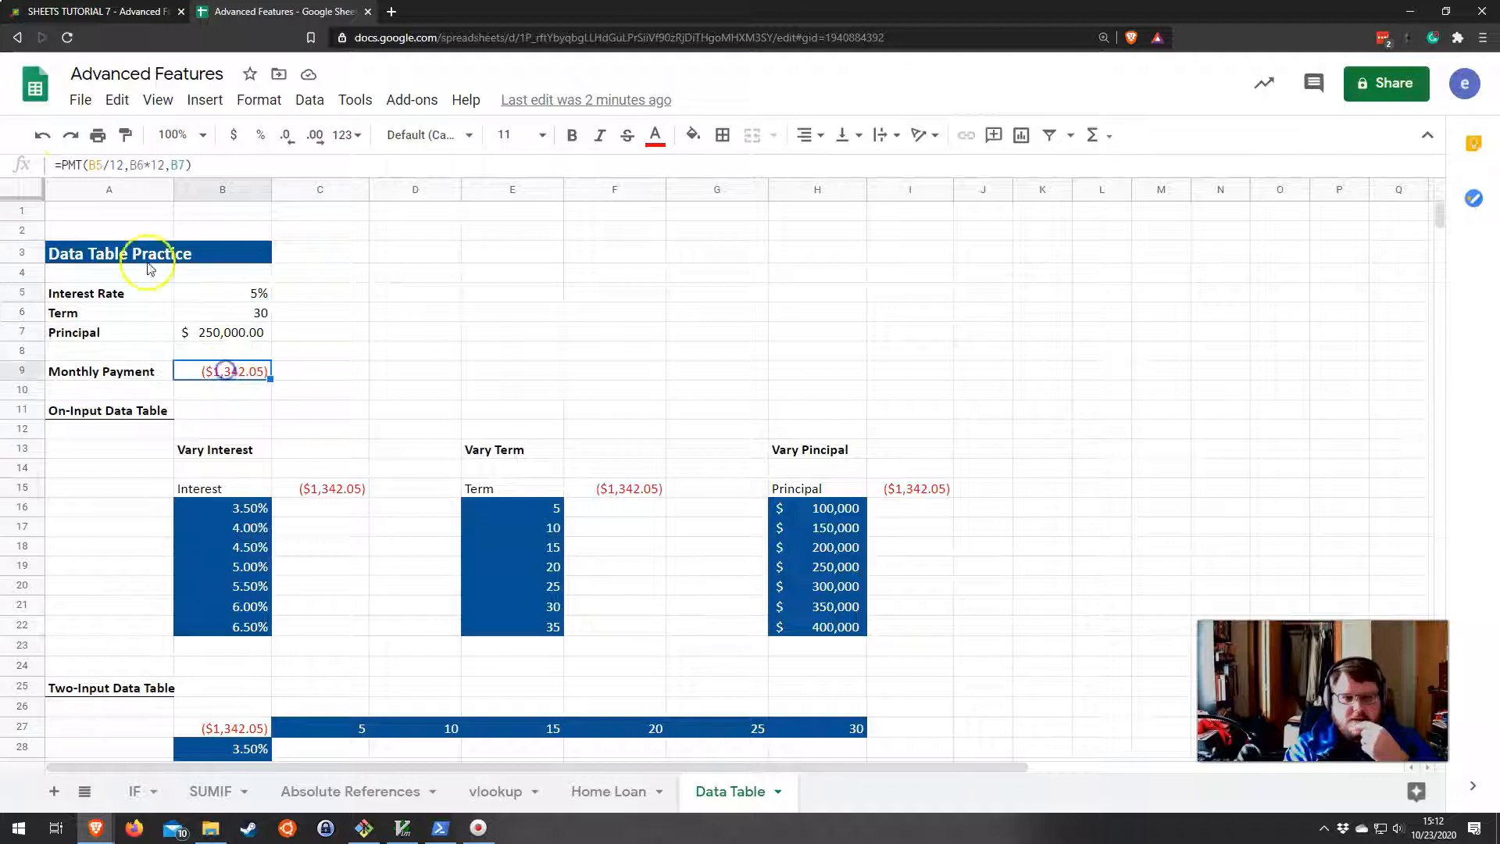
drag(56, 165, 212, 160)
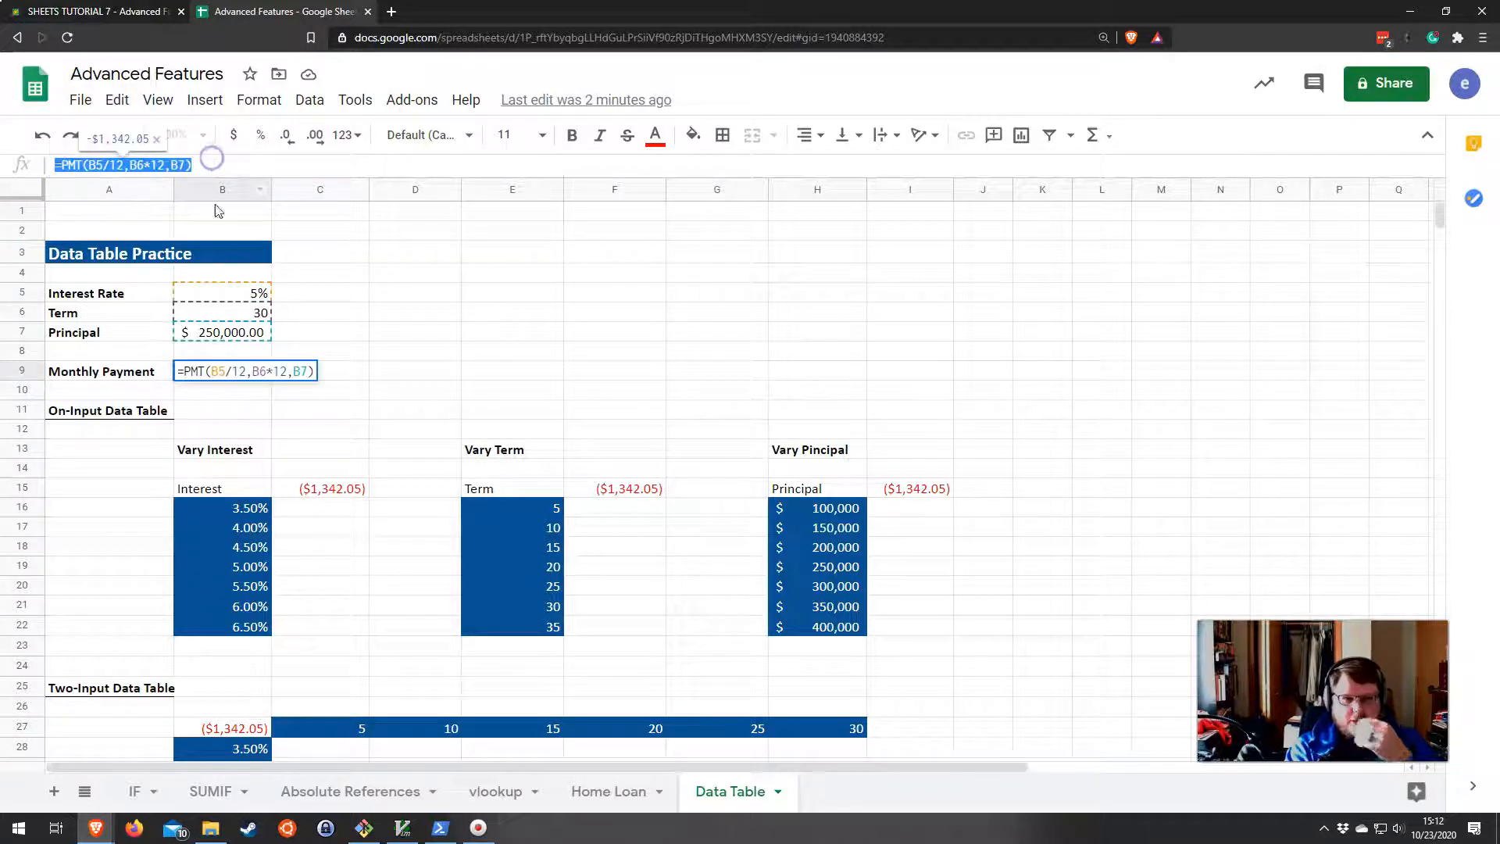
key(Escape)
Check which cell C15 of the Vary Interest table references, along with its interest rates in B16:B22 and result cells.
drag(326, 500, 339, 612)
scroll(336, 616, down, 2)
scroll(330, 619, down, 2)
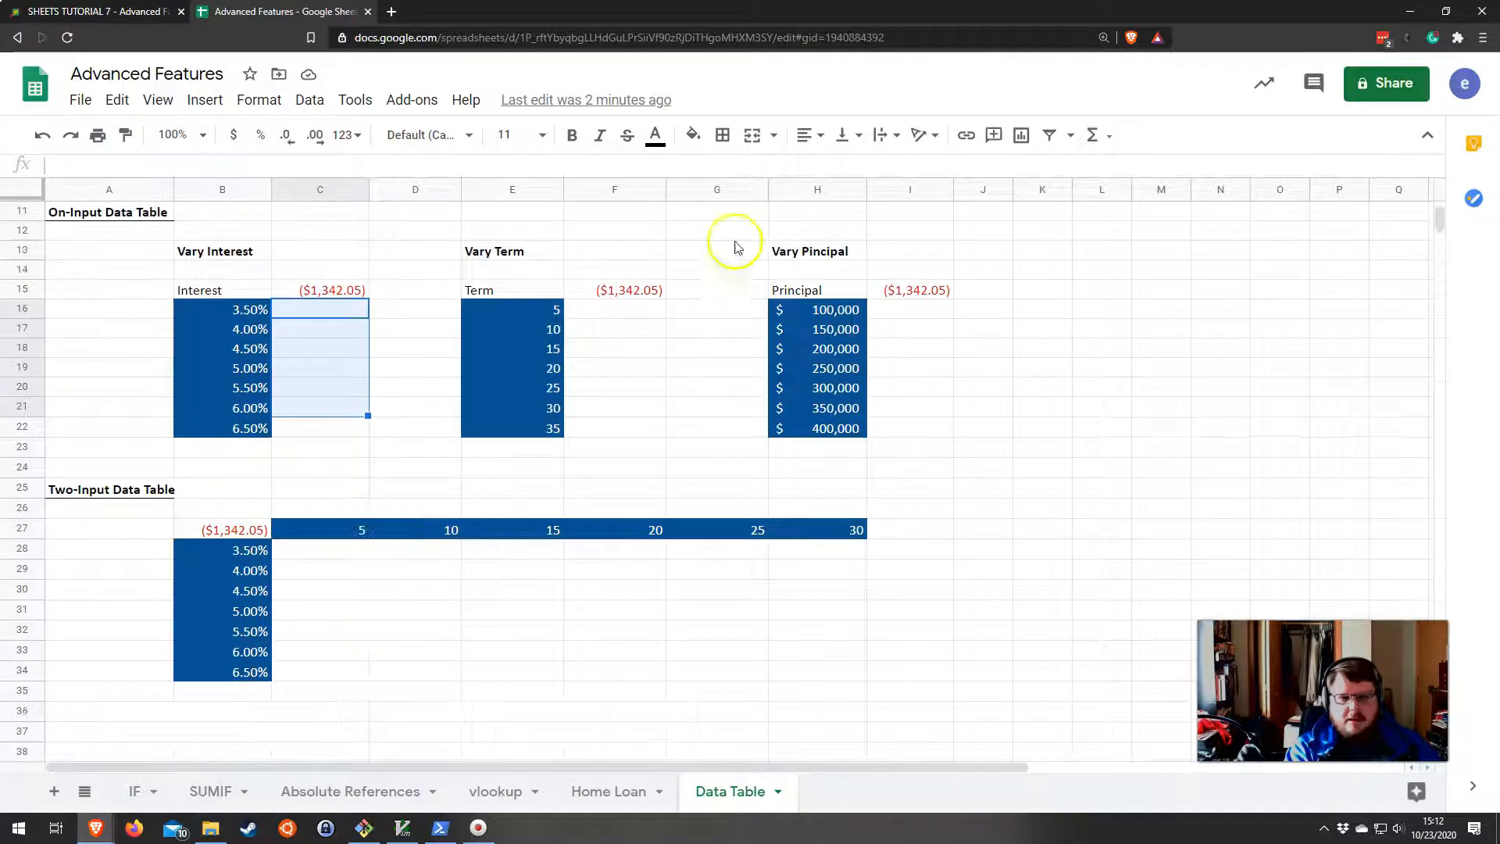
drag(321, 428, 311, 309)
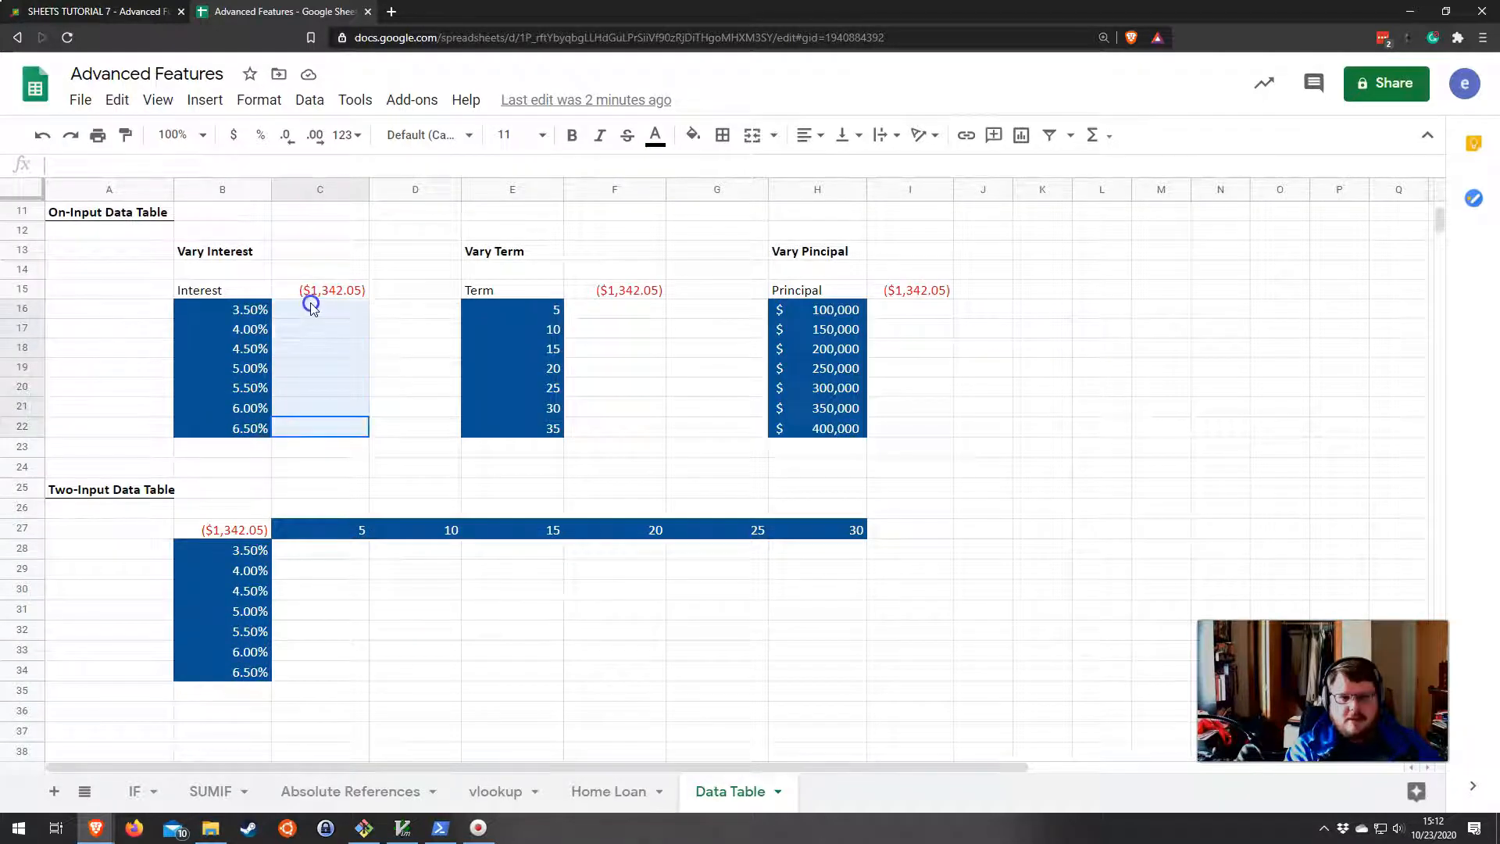
scroll(309, 301, up, 3)
click(316, 428)
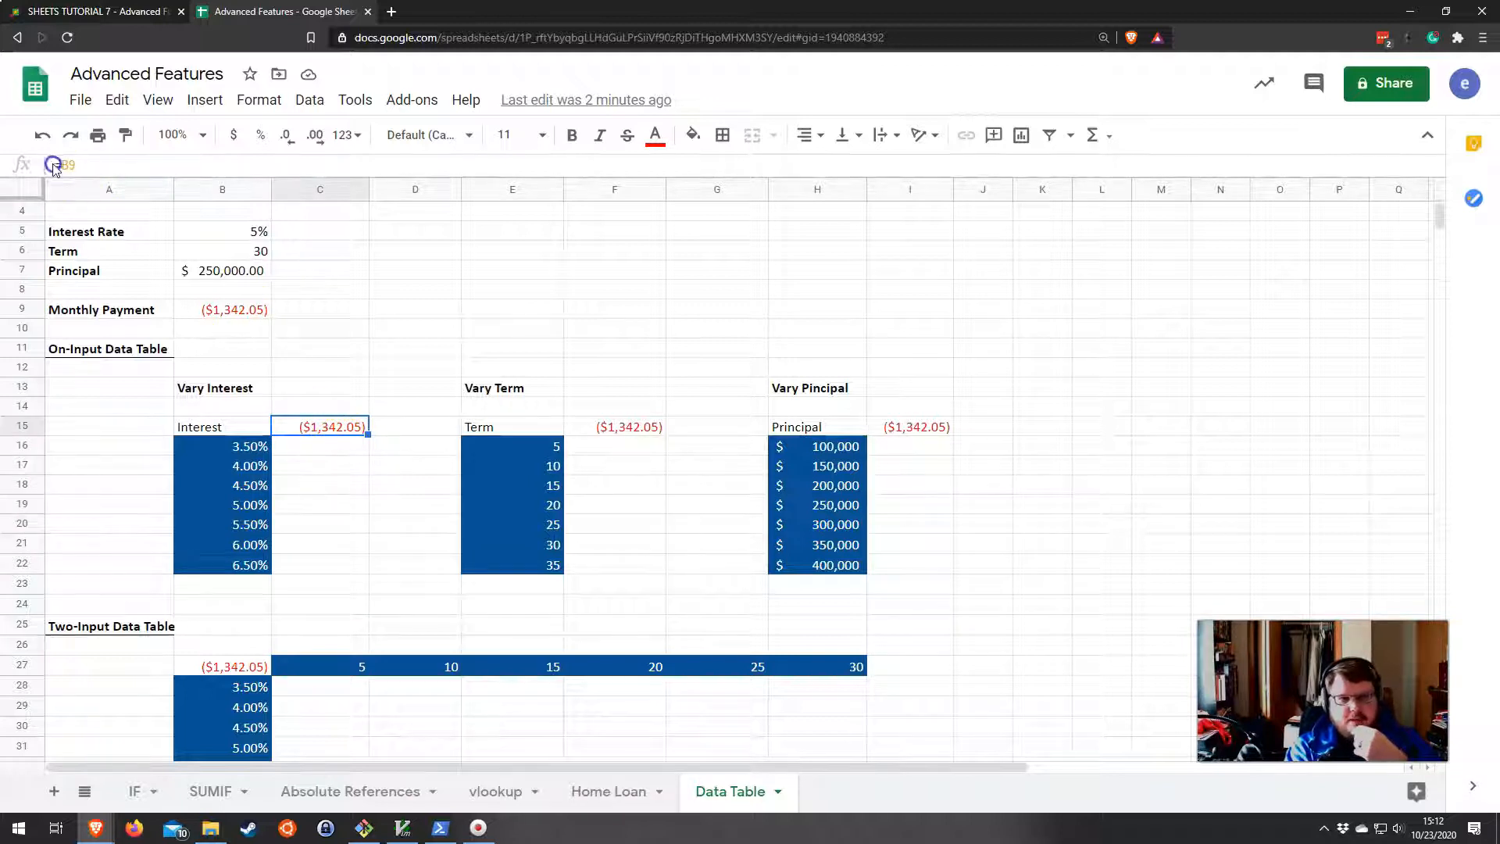
click(232, 316)
click(327, 435)
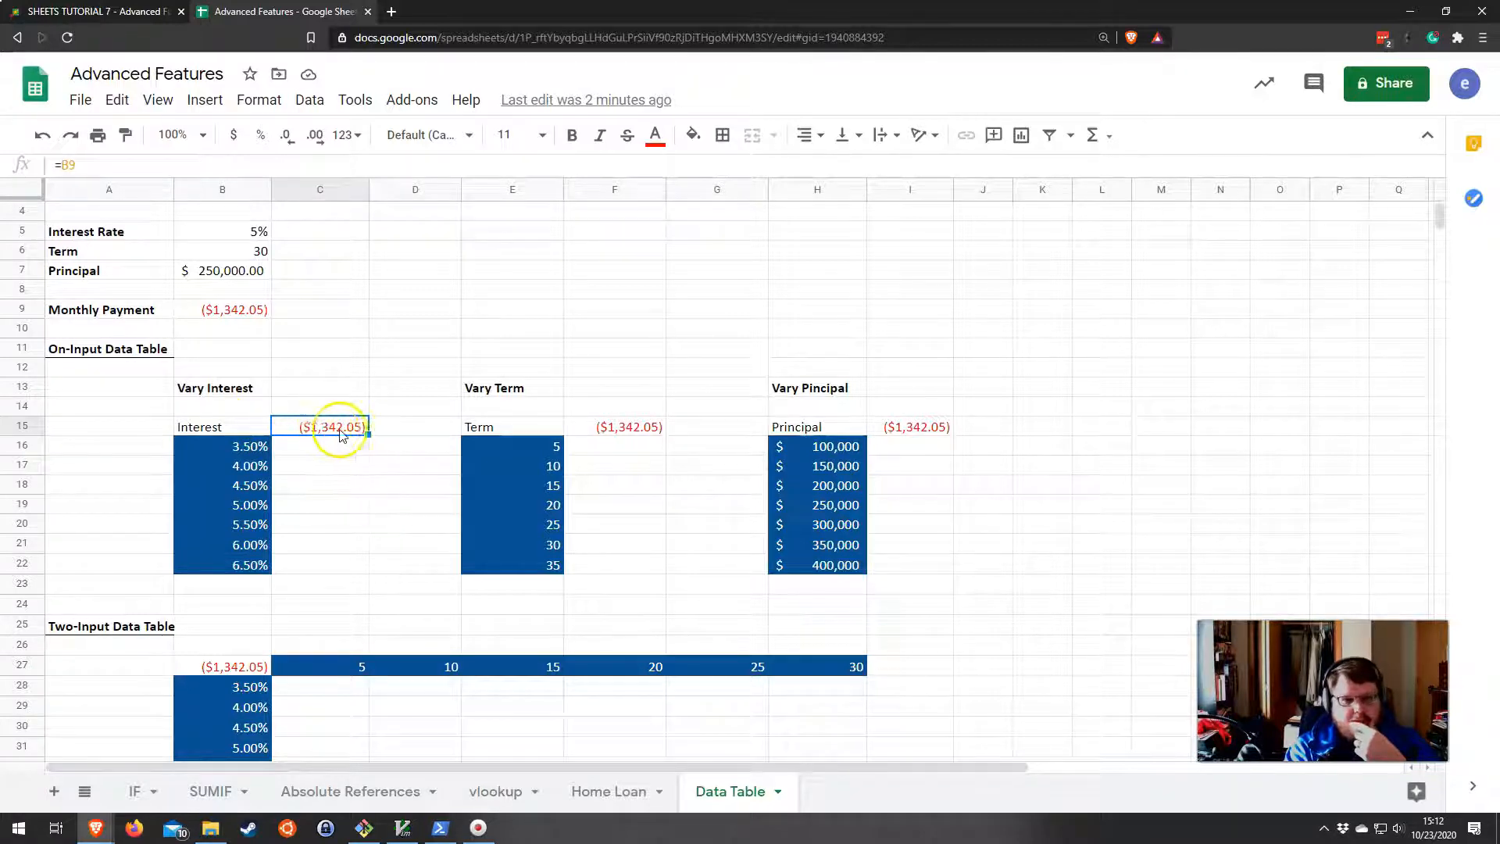
drag(242, 447, 238, 576)
click(336, 561)
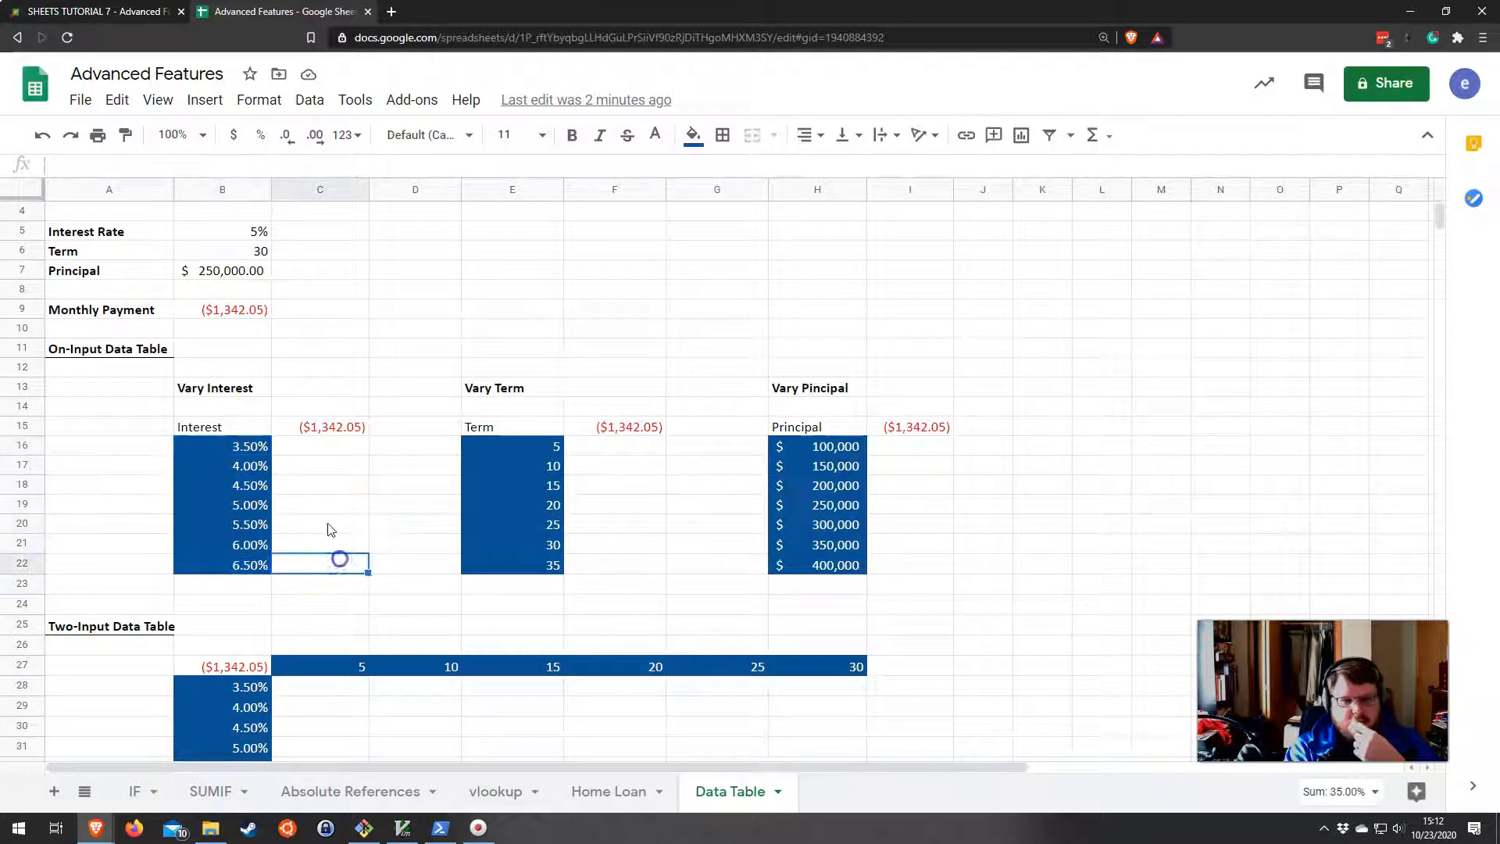
View the commands of the WhatIf add-on, and open the add-on marketplace briefly before closing it.
click(412, 100)
mouse_move(459, 182)
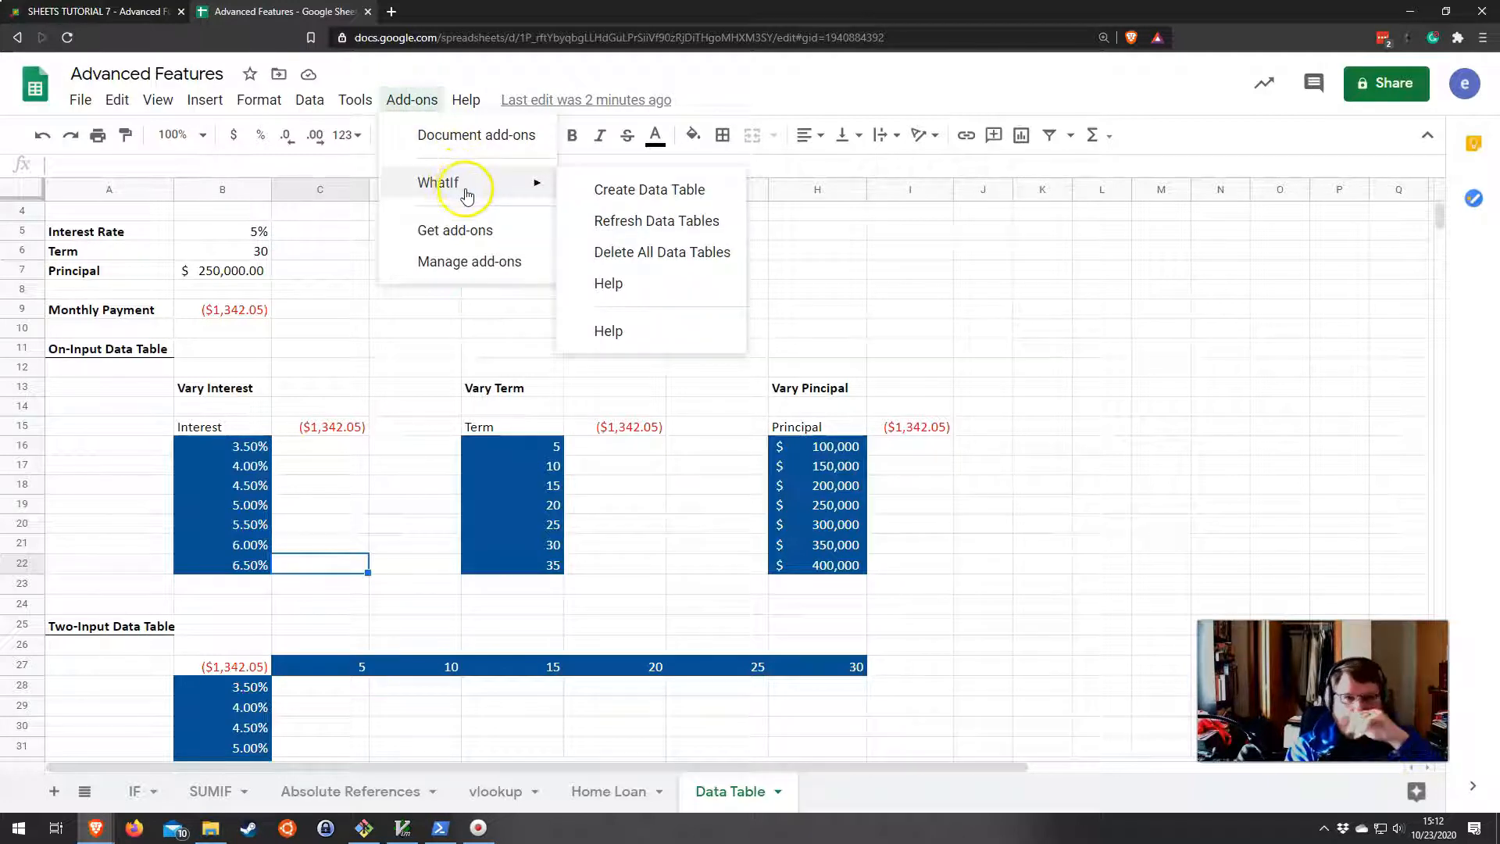
click(461, 231)
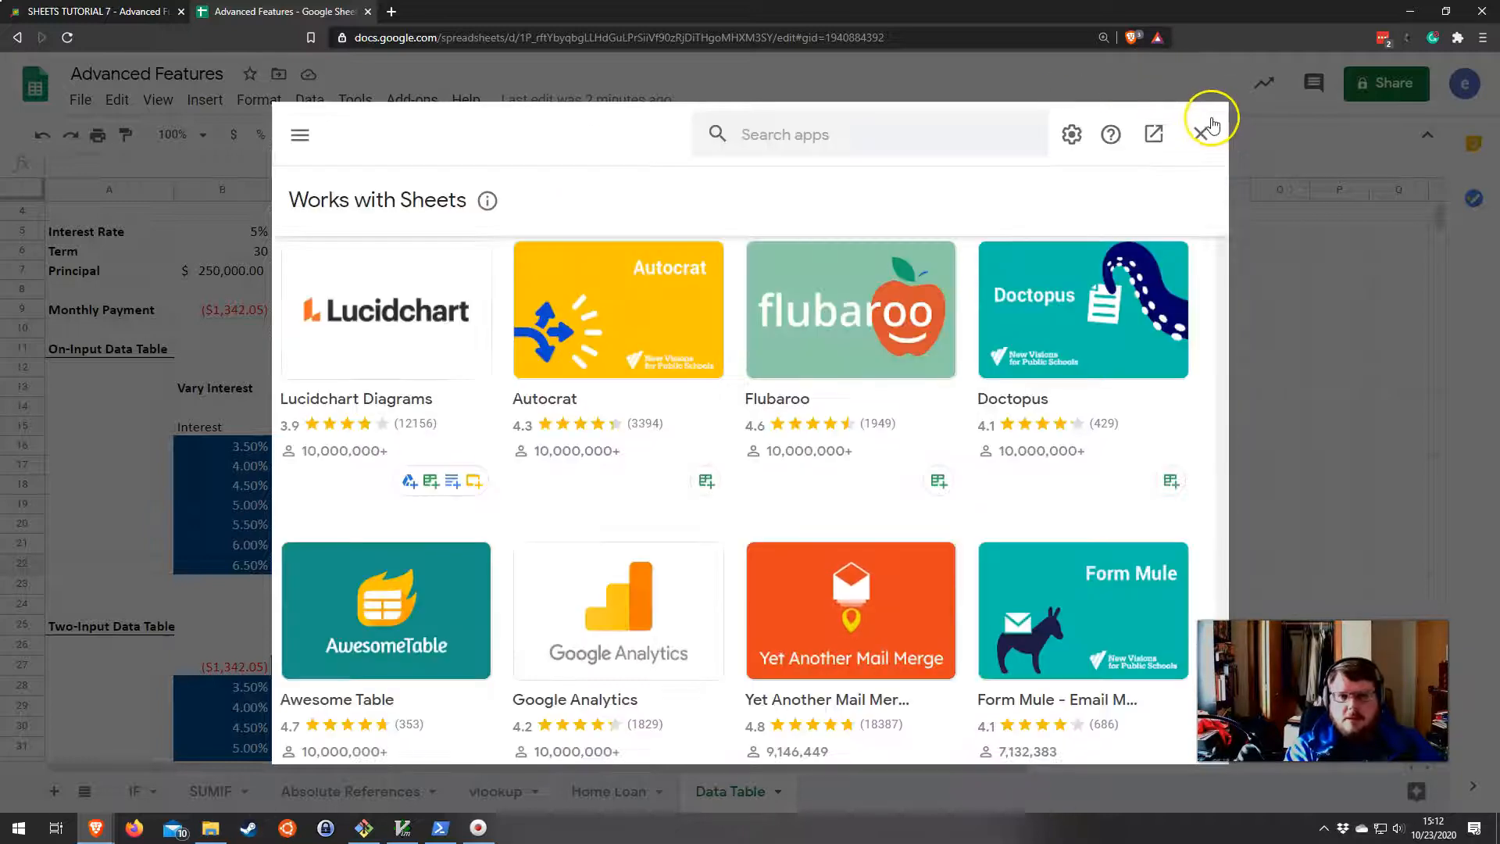
click(1201, 133)
Search the add-on marketplace for whatif, review the WhatIf add-on's details page, and close the marketplace.
click(415, 99)
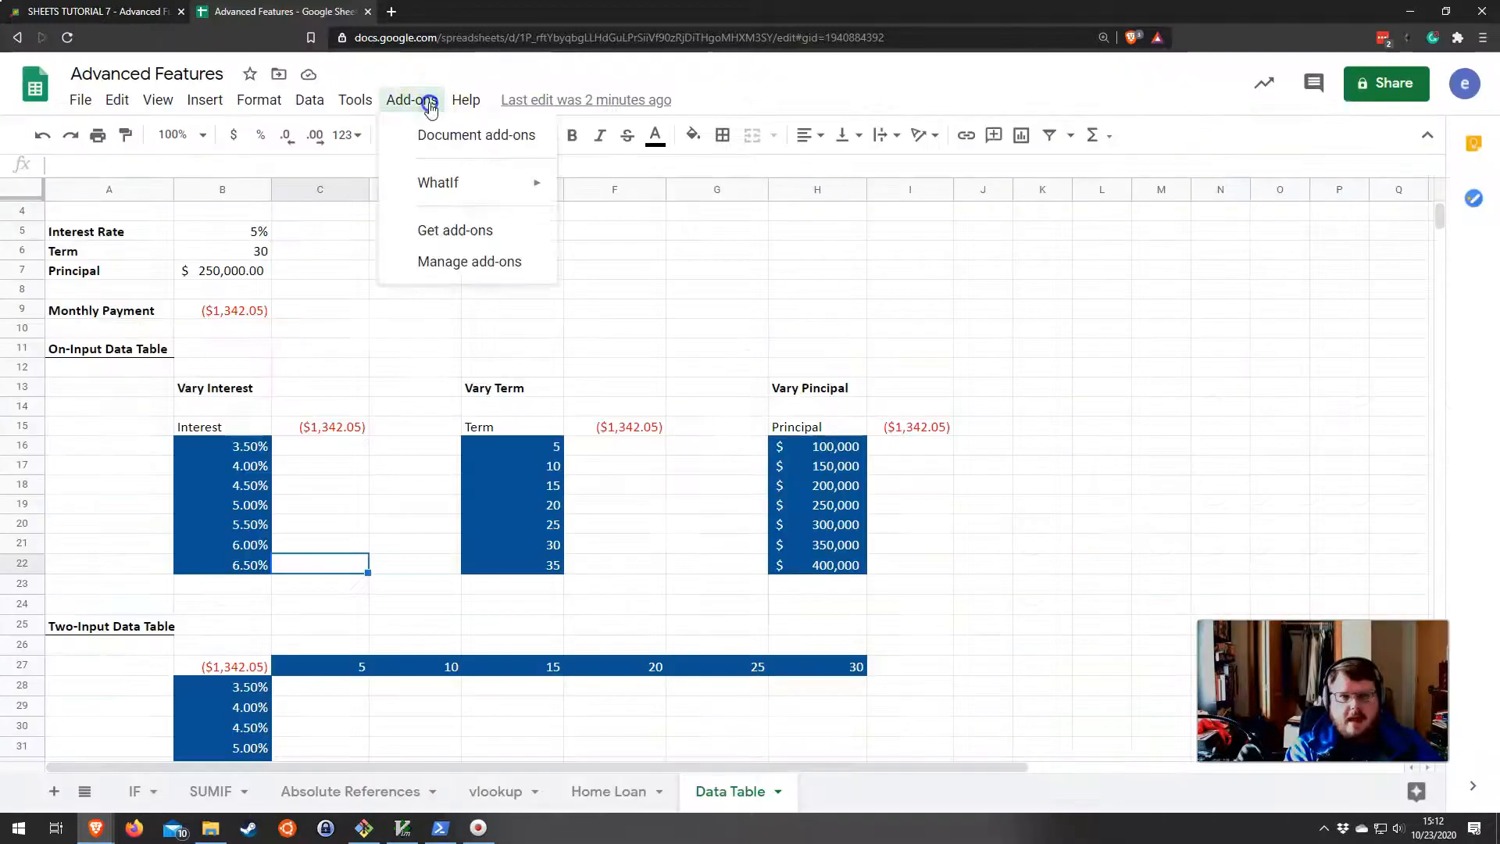
click(450, 229)
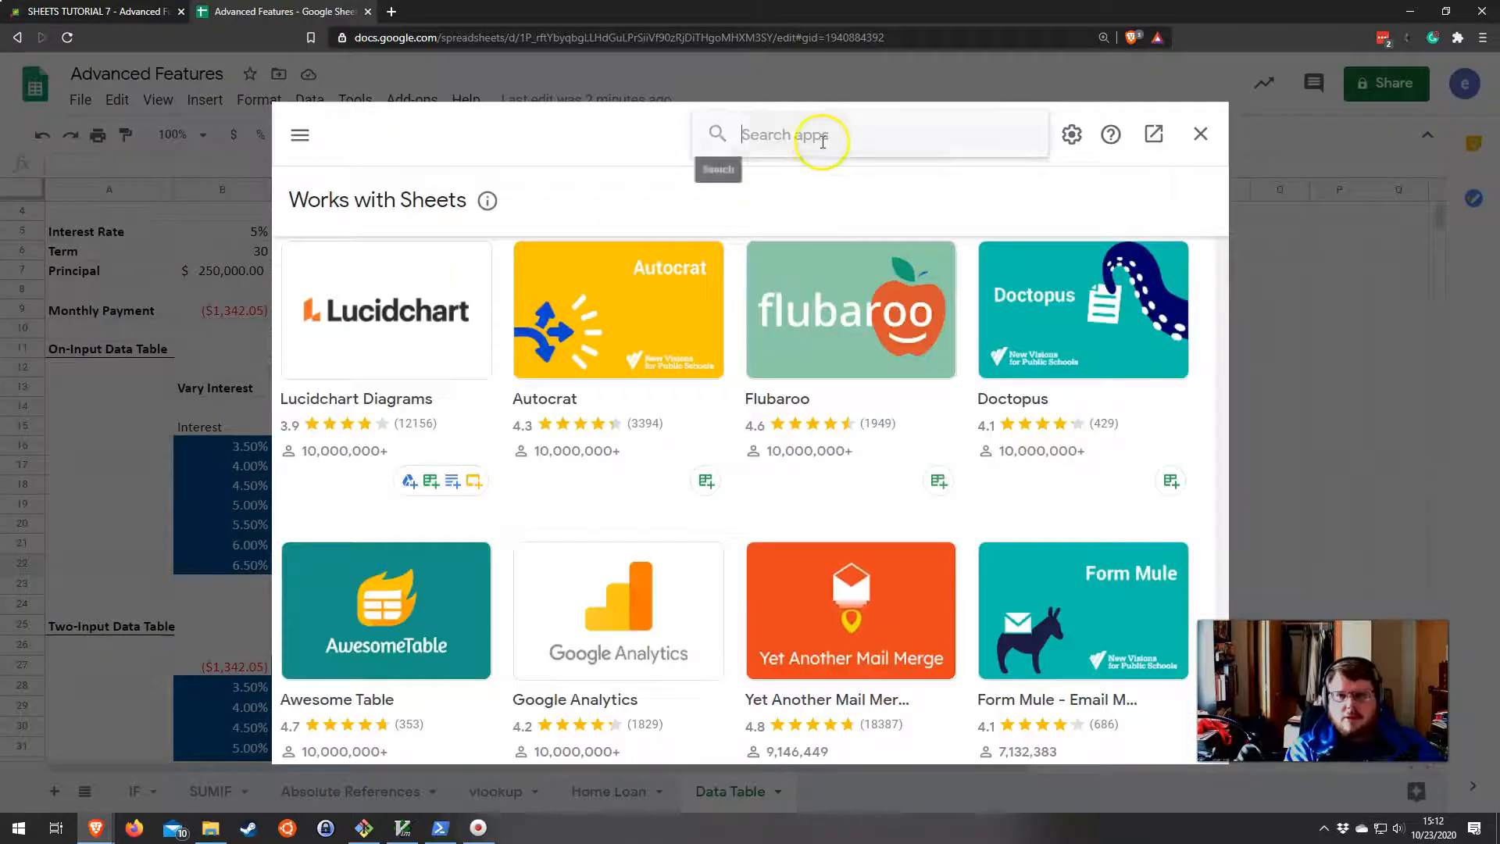
text(whatif)
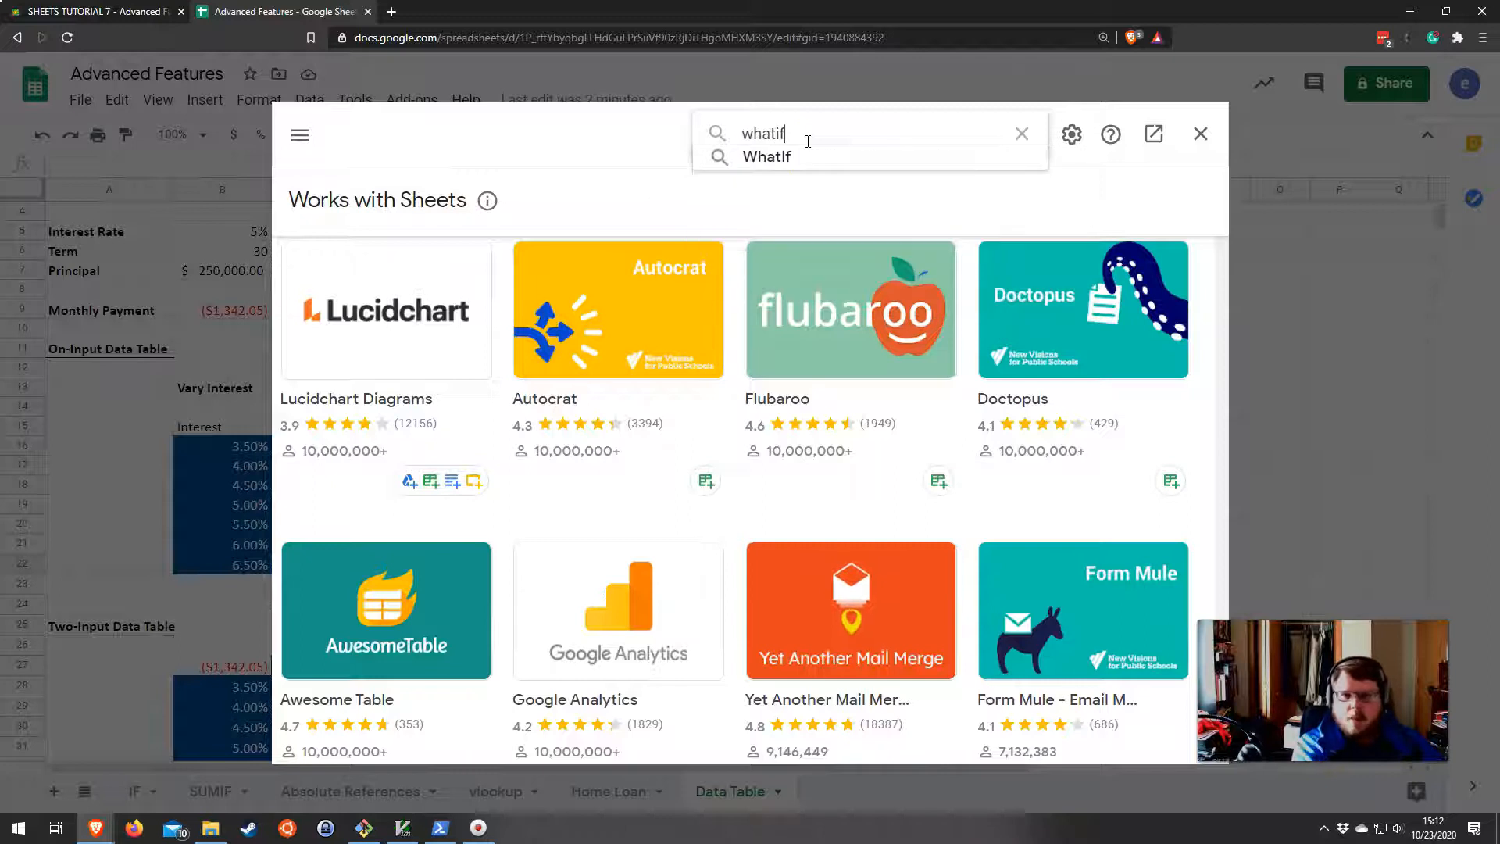
click(786, 154)
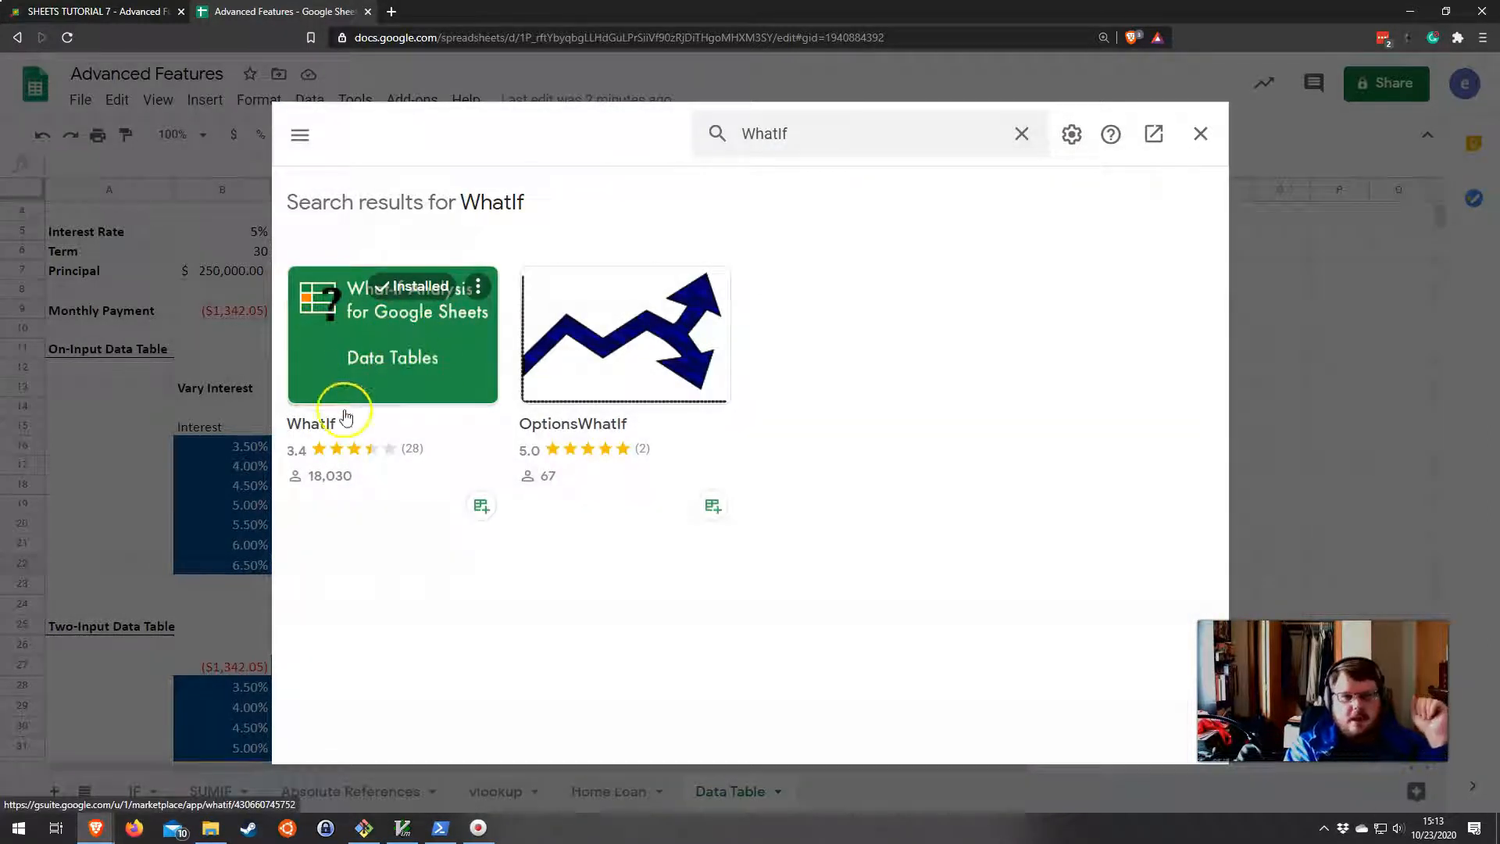
click(426, 348)
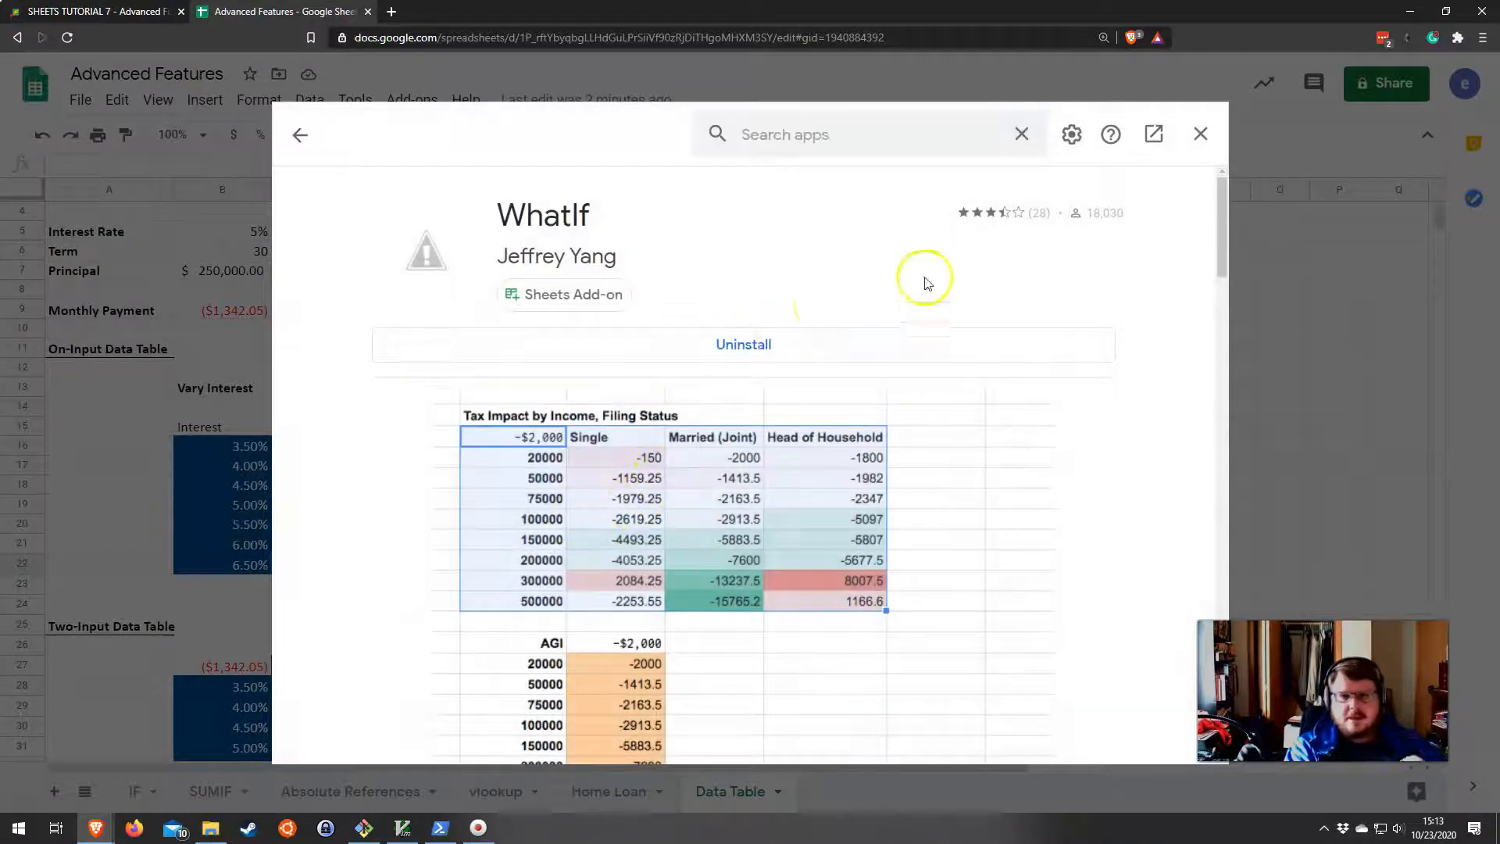
drag(508, 251, 702, 278)
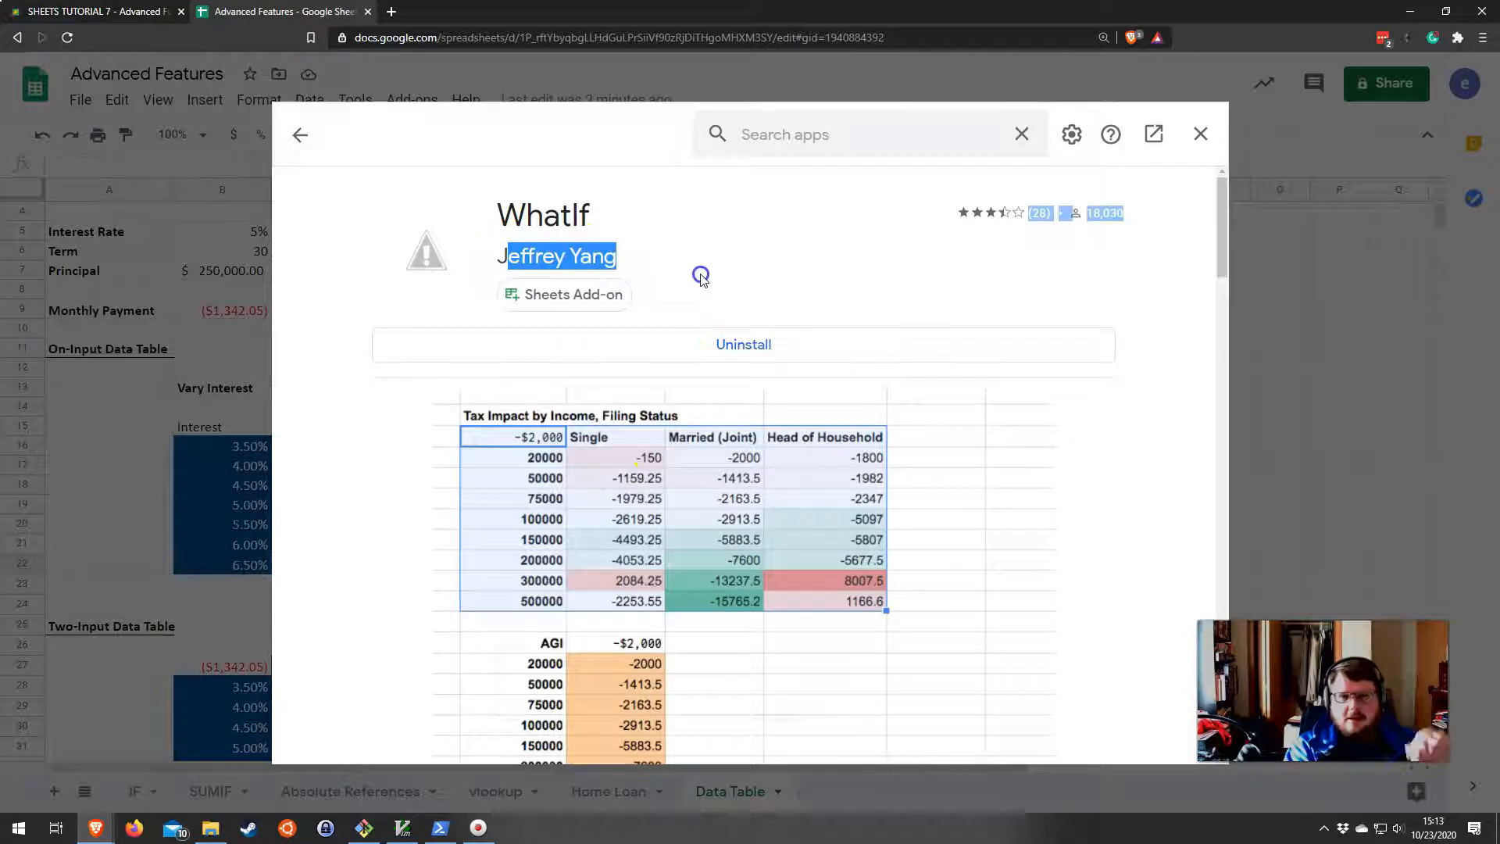
click(601, 257)
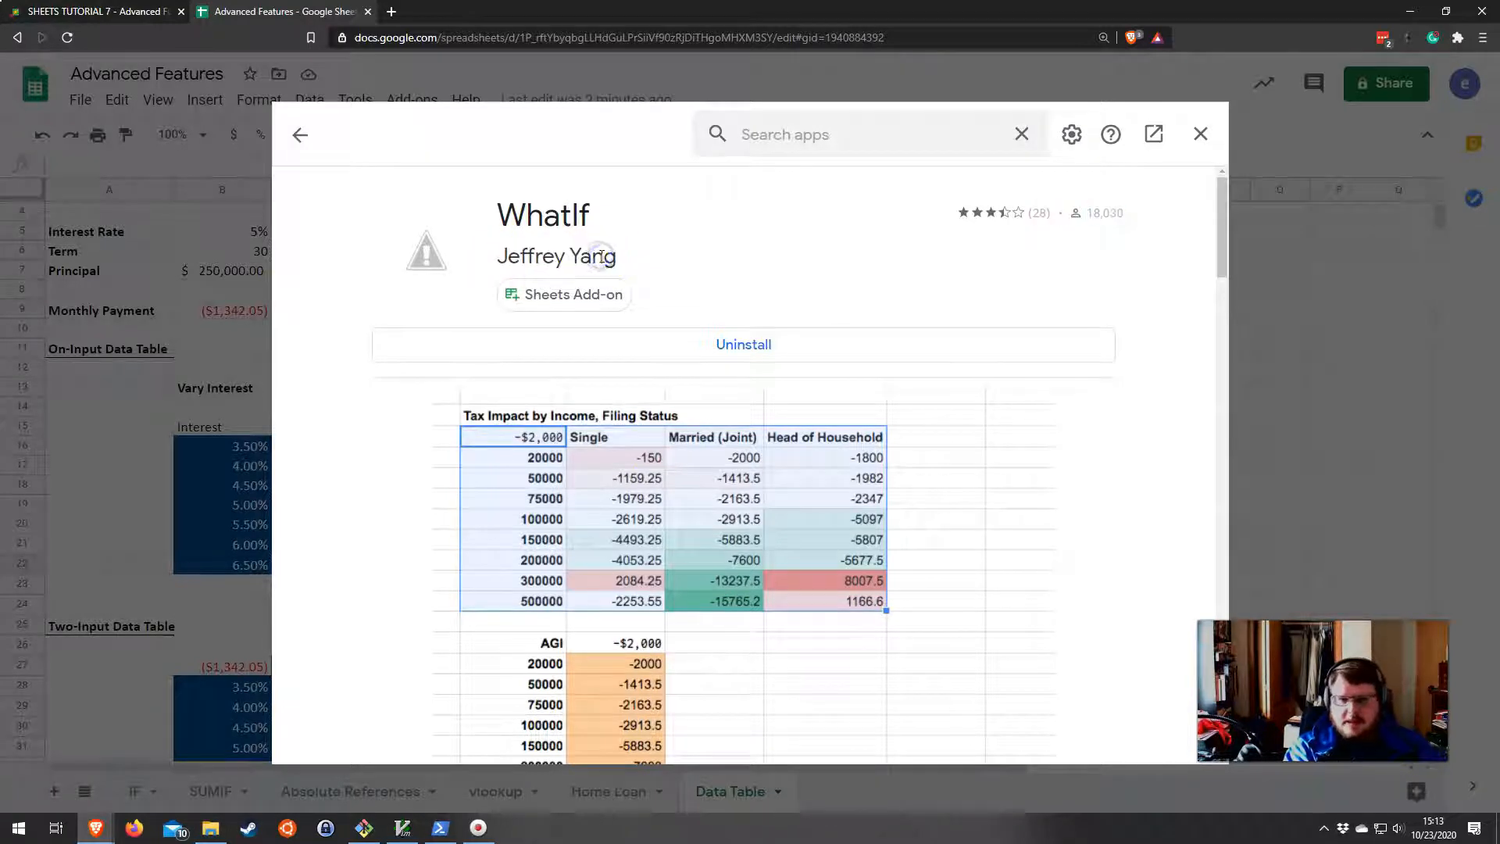
scroll(713, 325, down, 1)
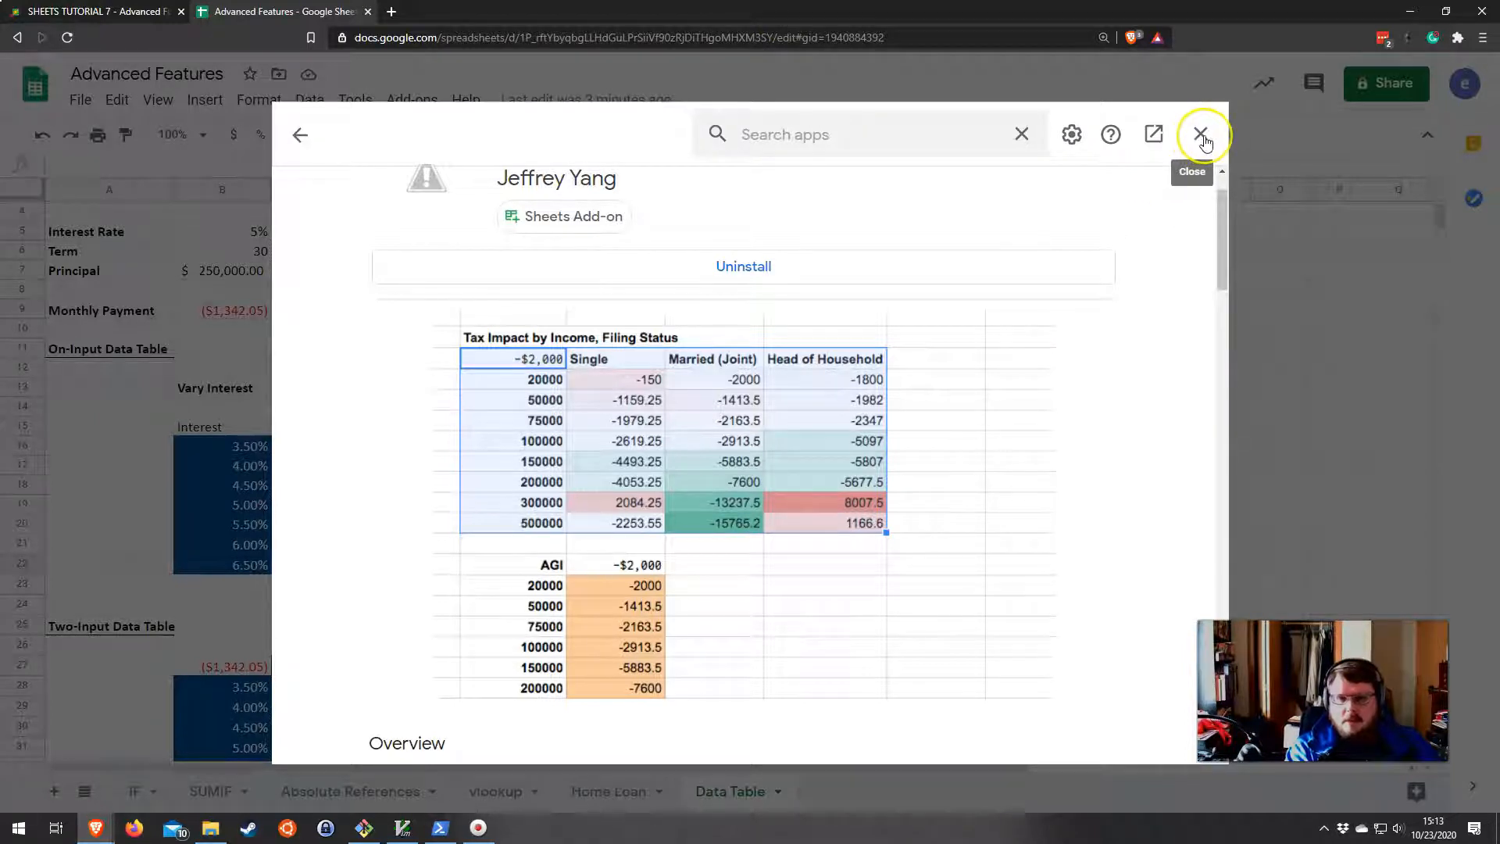
scroll(931, 378, down, 5)
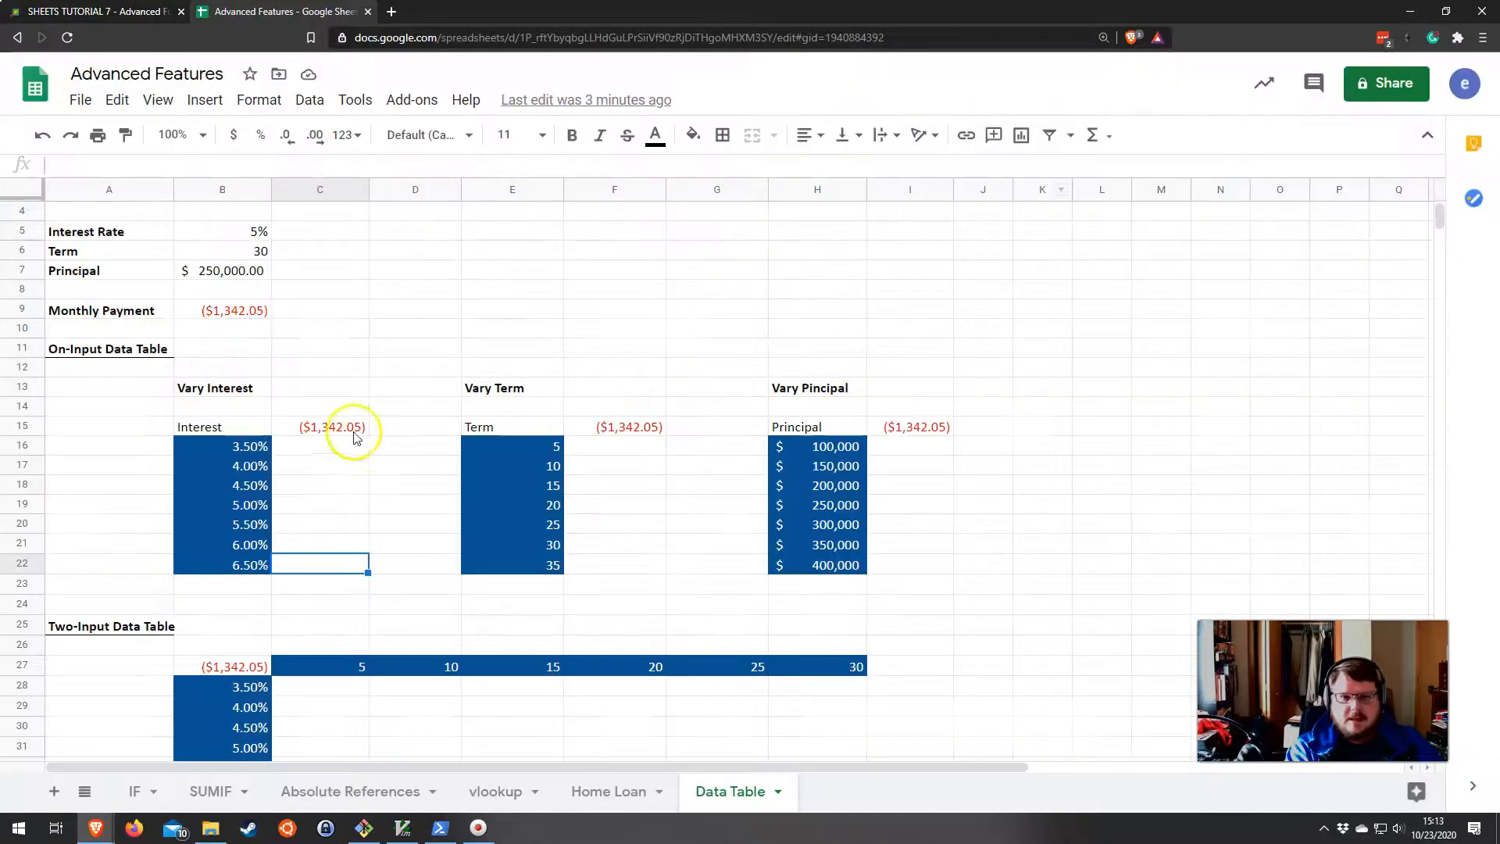
Open the WhatIf add-on's help, read through its instructions, and close it.
click(426, 98)
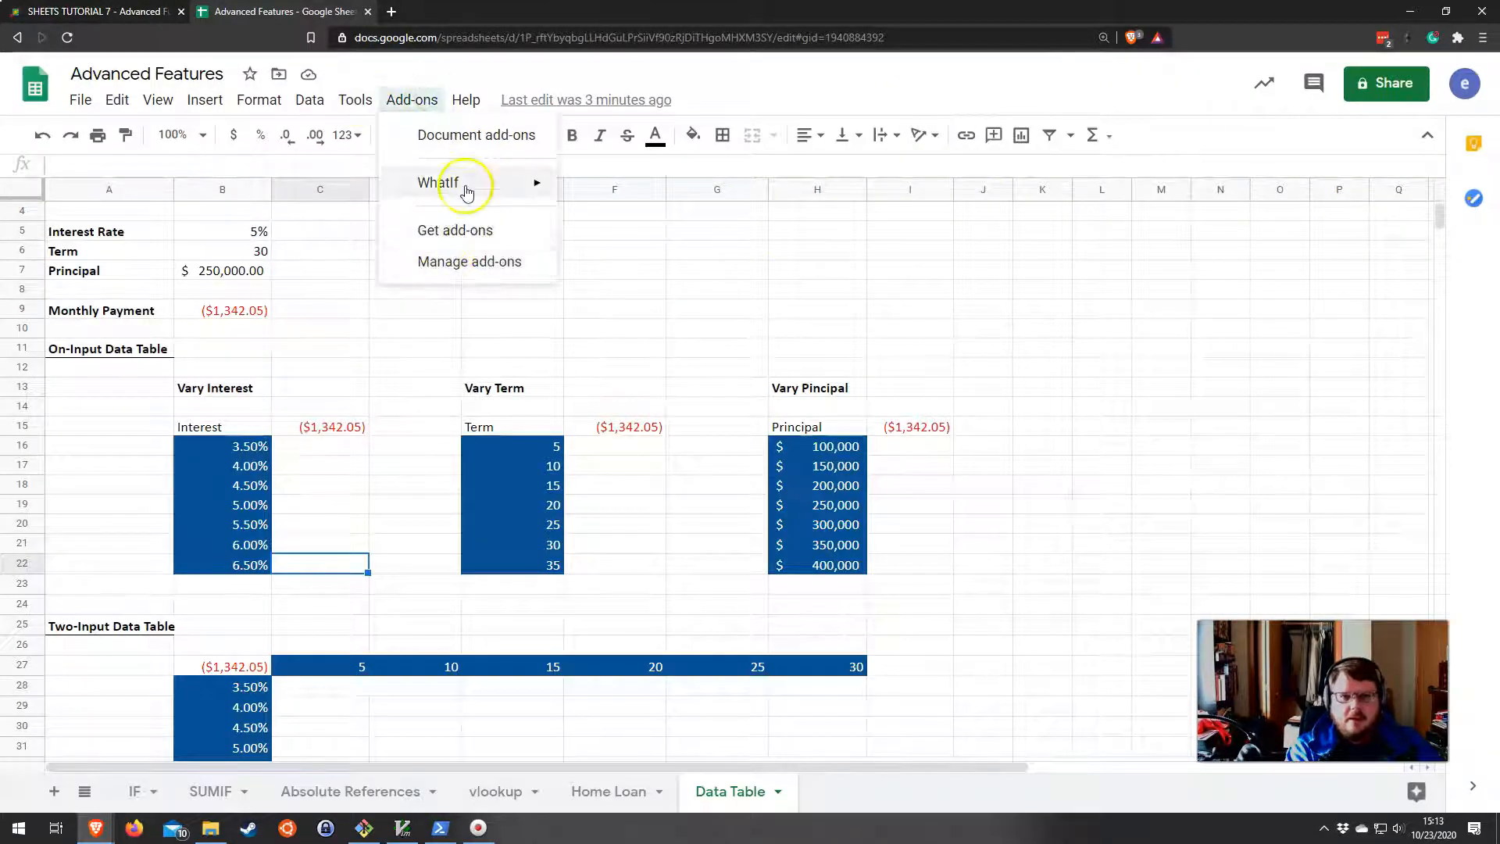
mouse_move(469, 184)
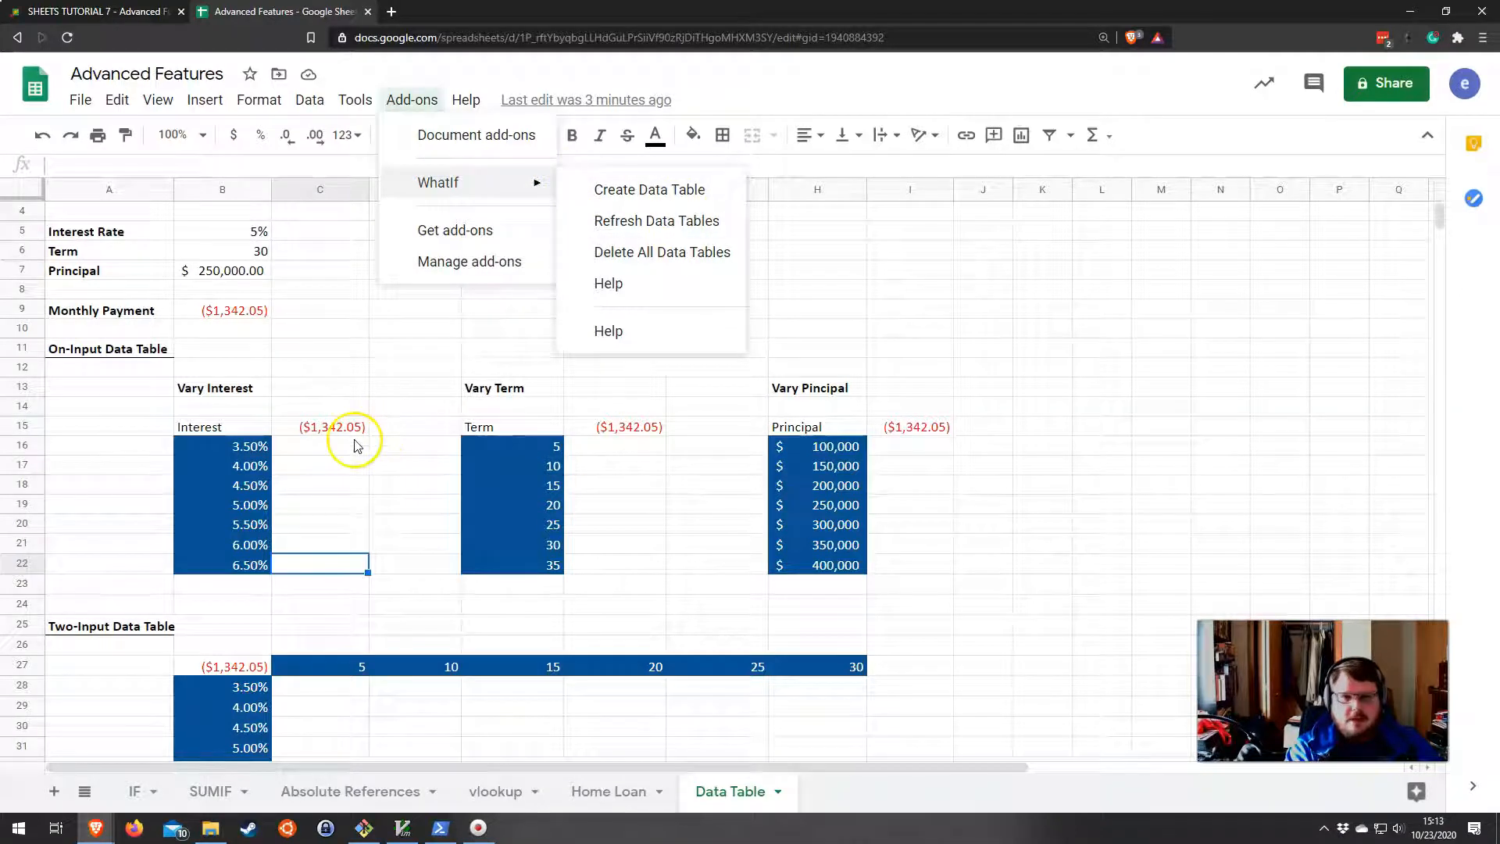
click(333, 454)
click(421, 98)
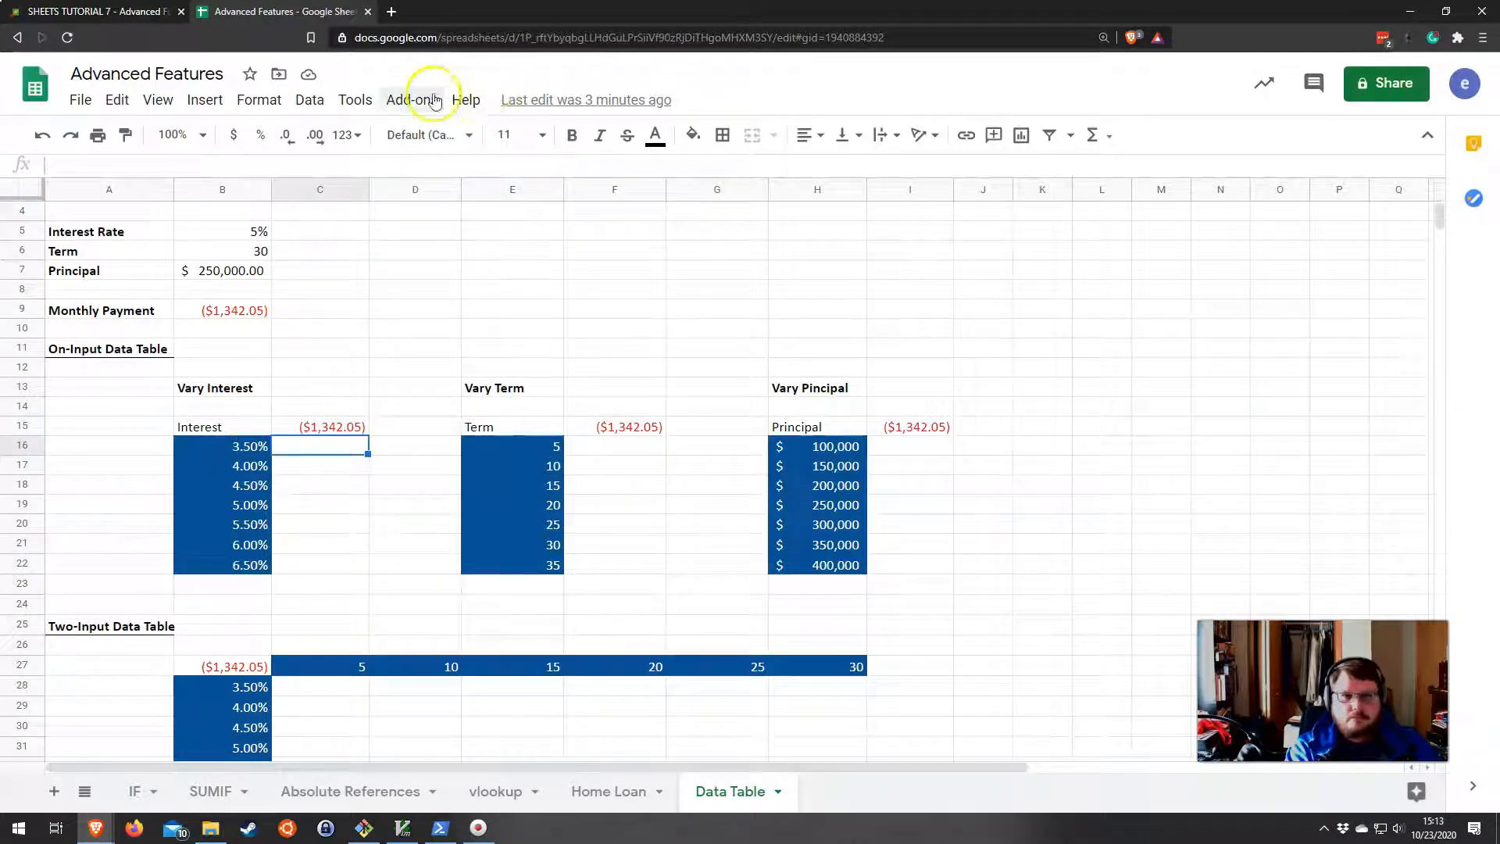
mouse_move(496, 184)
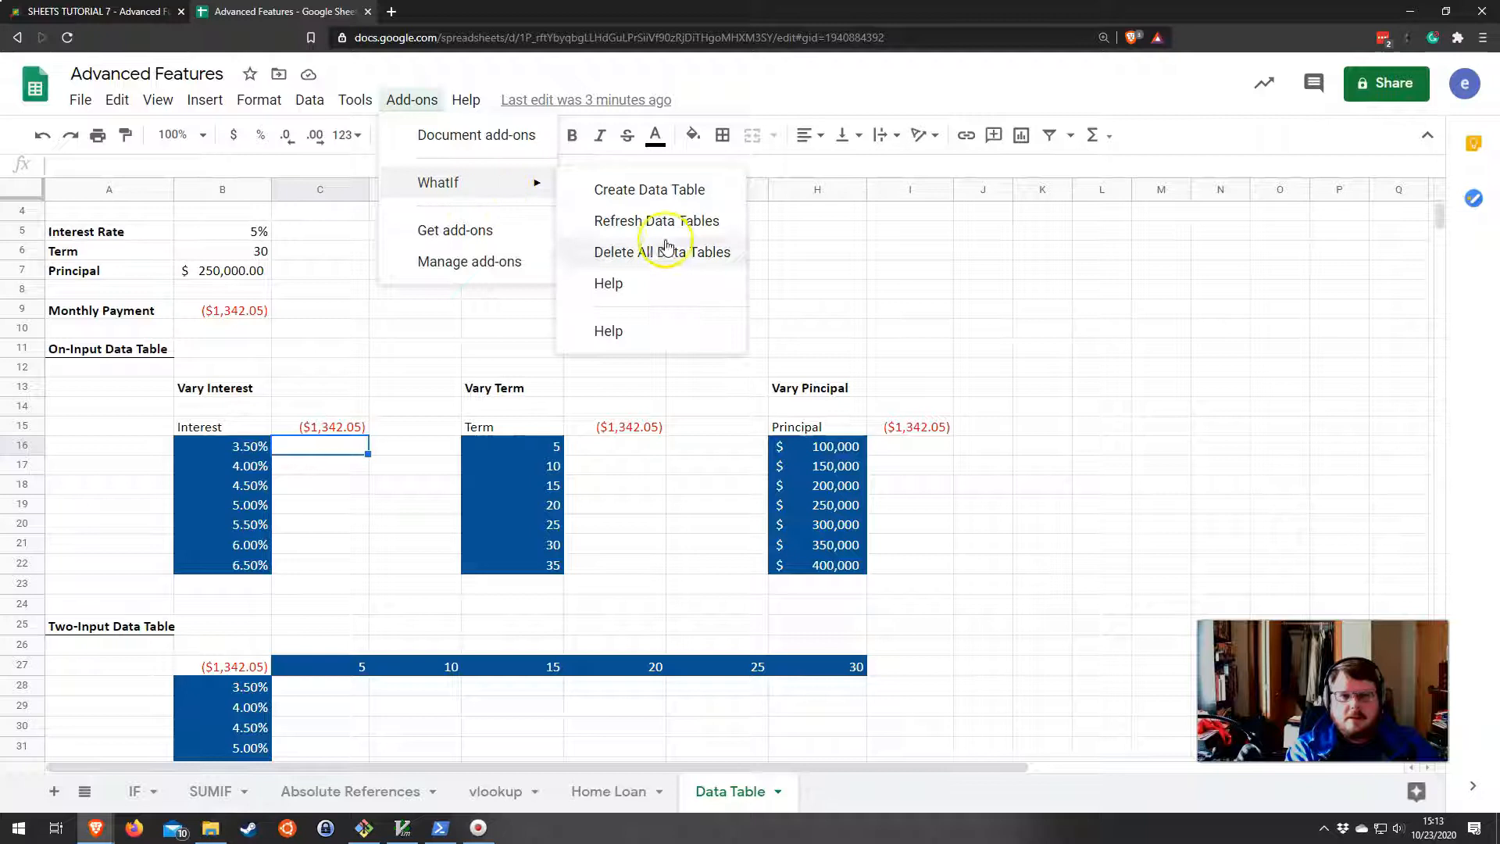
click(637, 284)
scroll(753, 455, down, 5)
scroll(733, 363, up, 5)
scroll(732, 363, down, 5)
click(1076, 225)
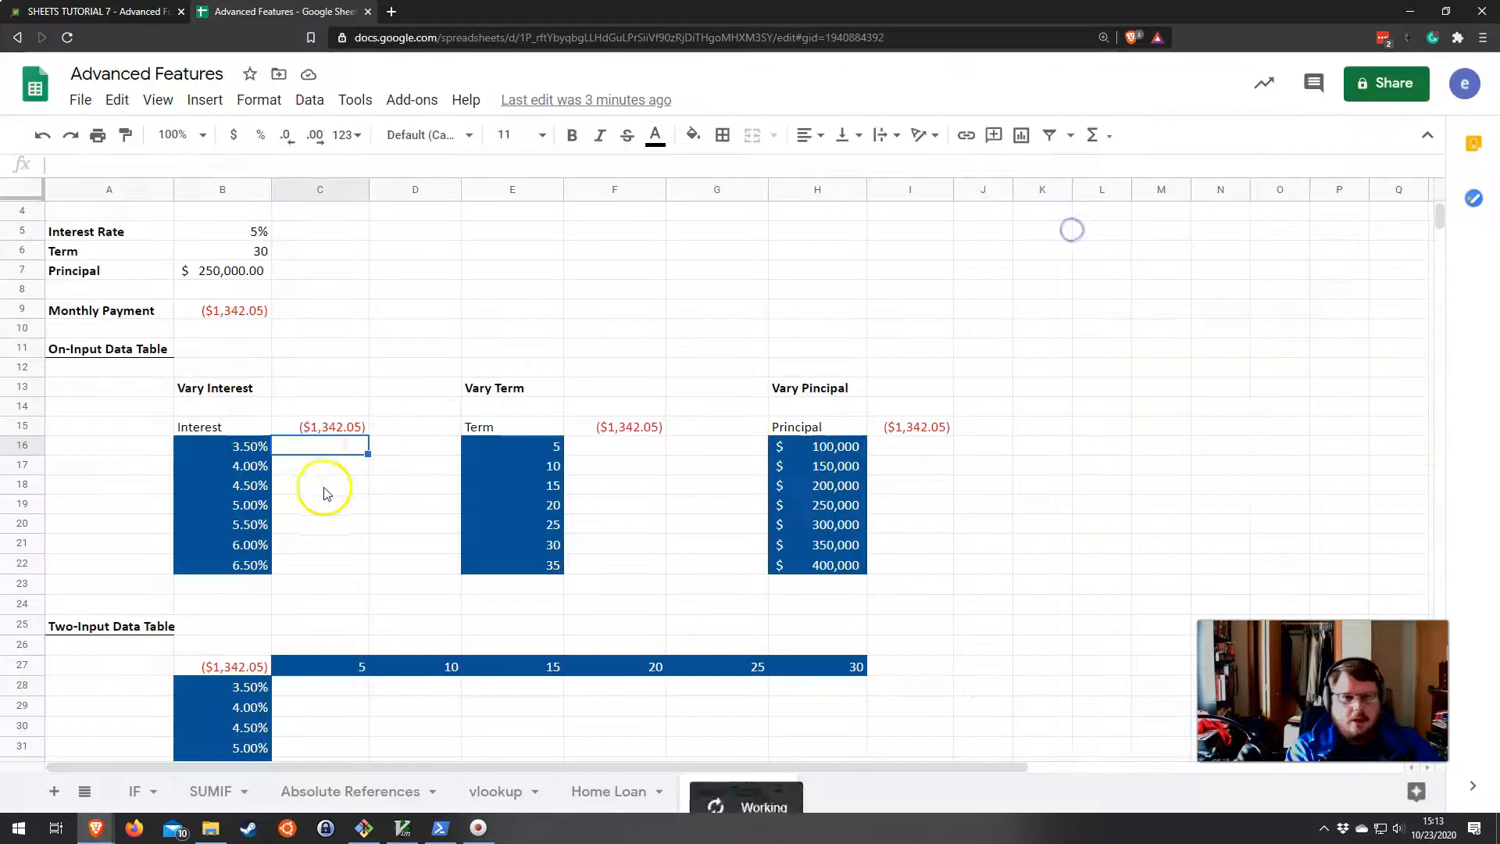
Examine the Vary Interest table's layout in B15:C22: the Interest label, the payment reference in C15 and the rates in column B.
drag(236, 427, 296, 565)
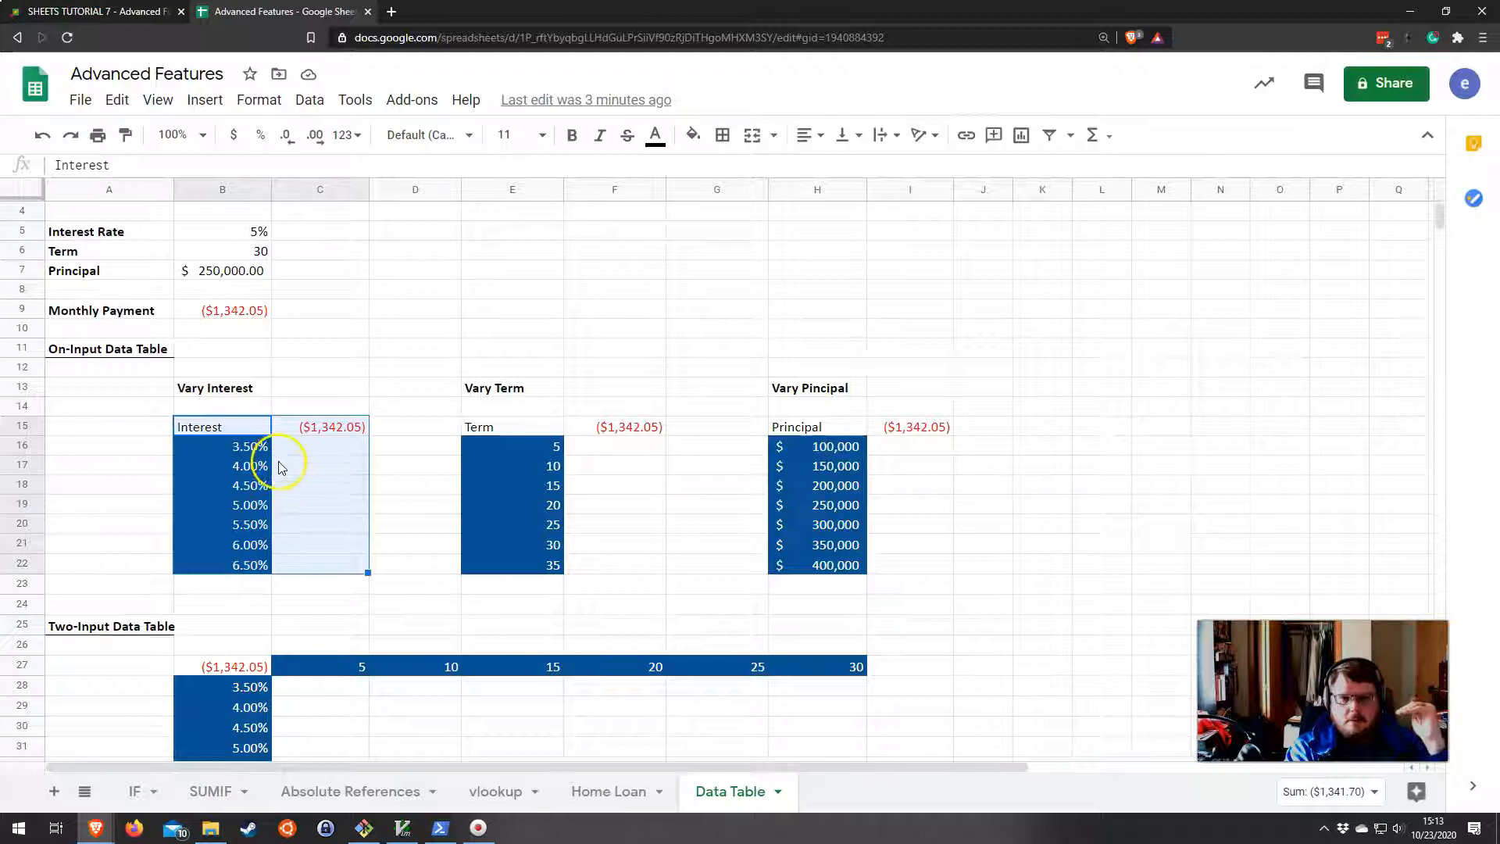
drag(242, 435, 322, 564)
drag(268, 429, 313, 558)
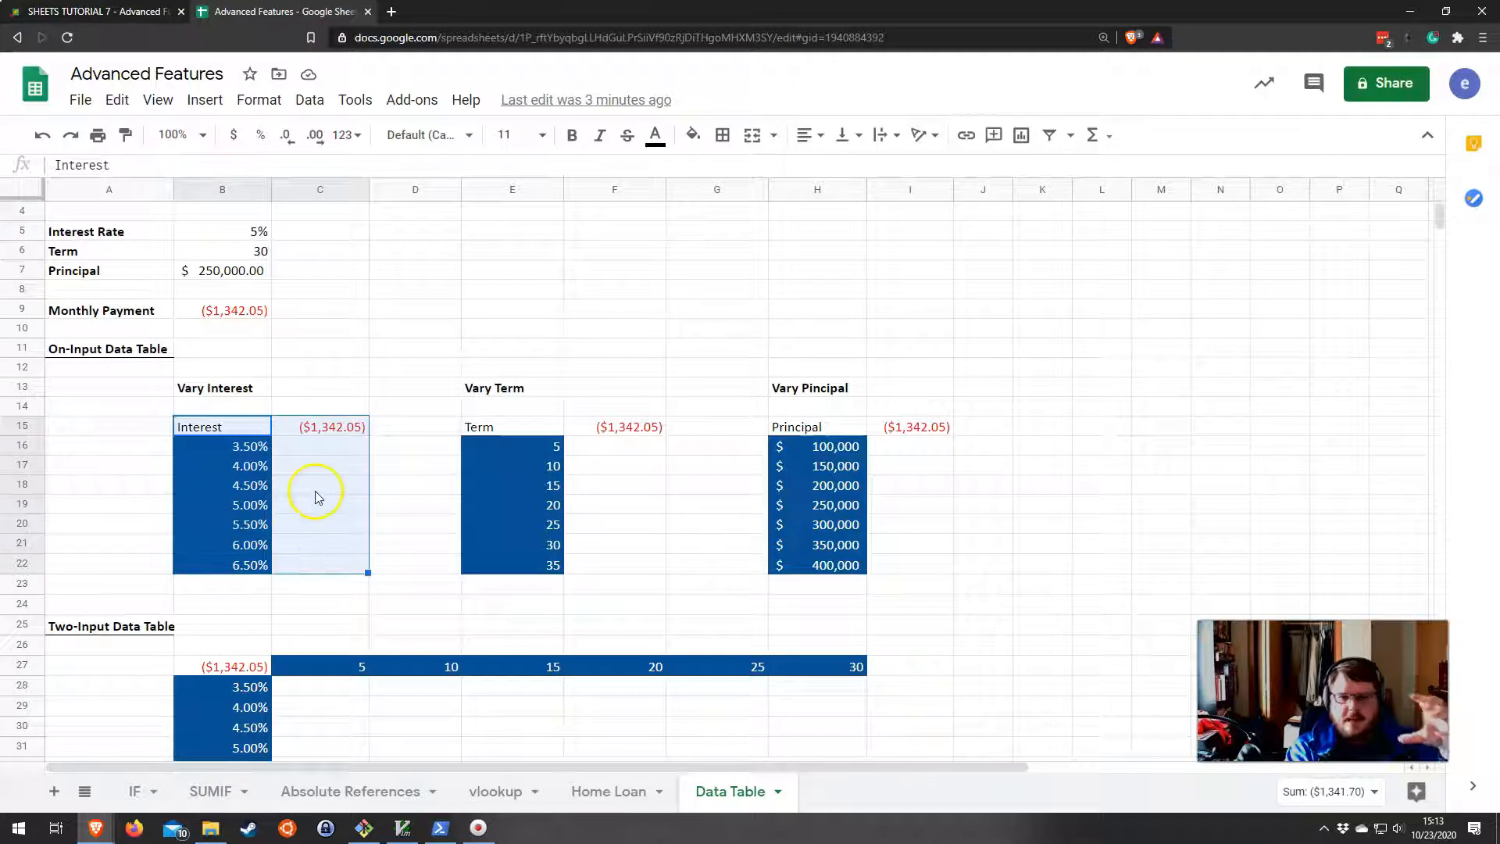
click(231, 426)
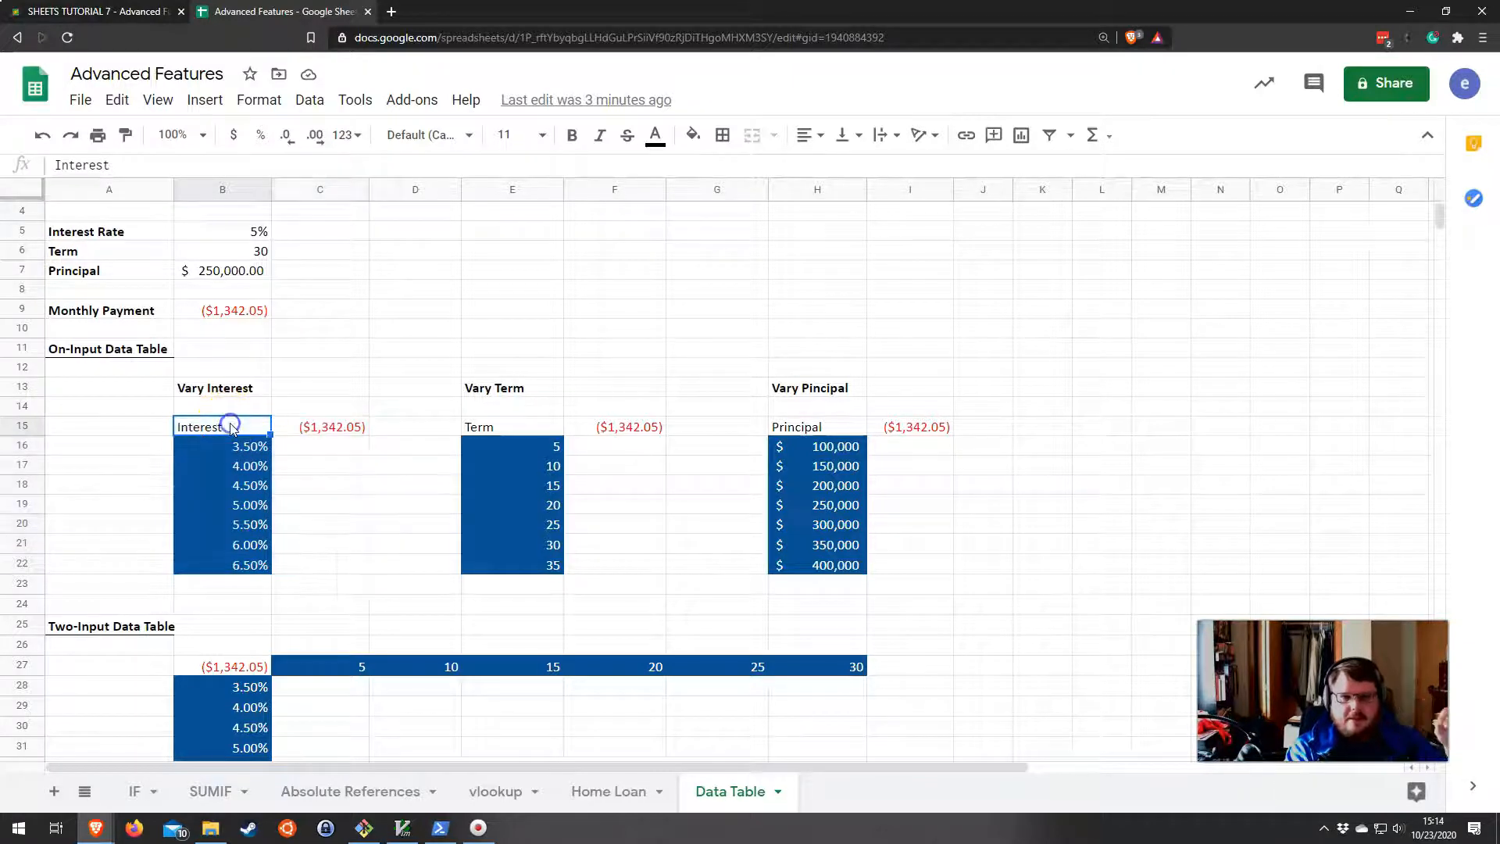
click(325, 427)
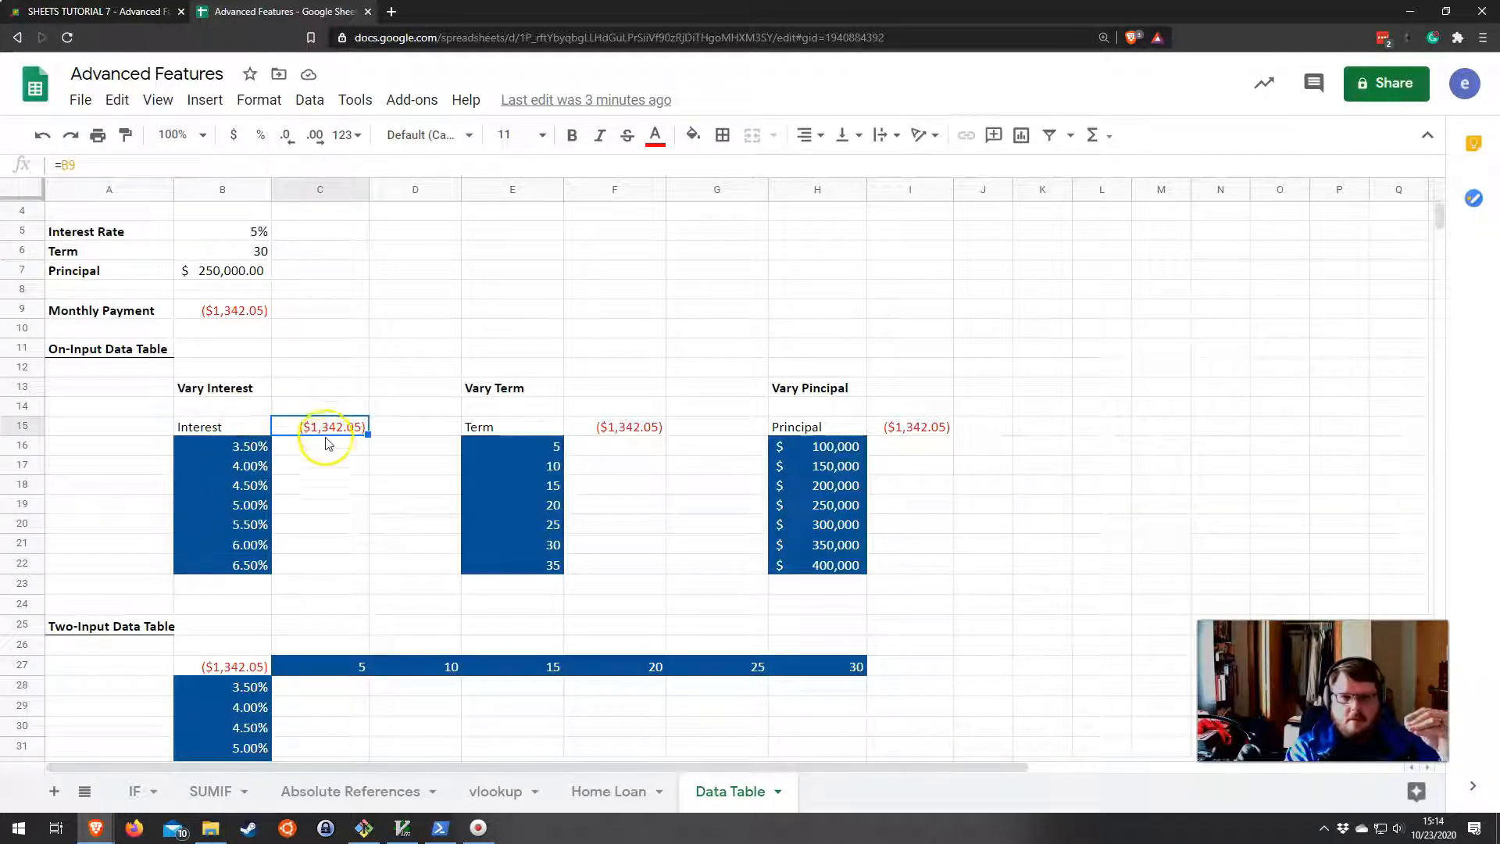
drag(234, 446, 235, 576)
drag(233, 427, 254, 562)
click(238, 429)
Create a WhatIf data table from the Vary Interest range B15:C22, using B5 as the column input cell.
drag(239, 428, 328, 568)
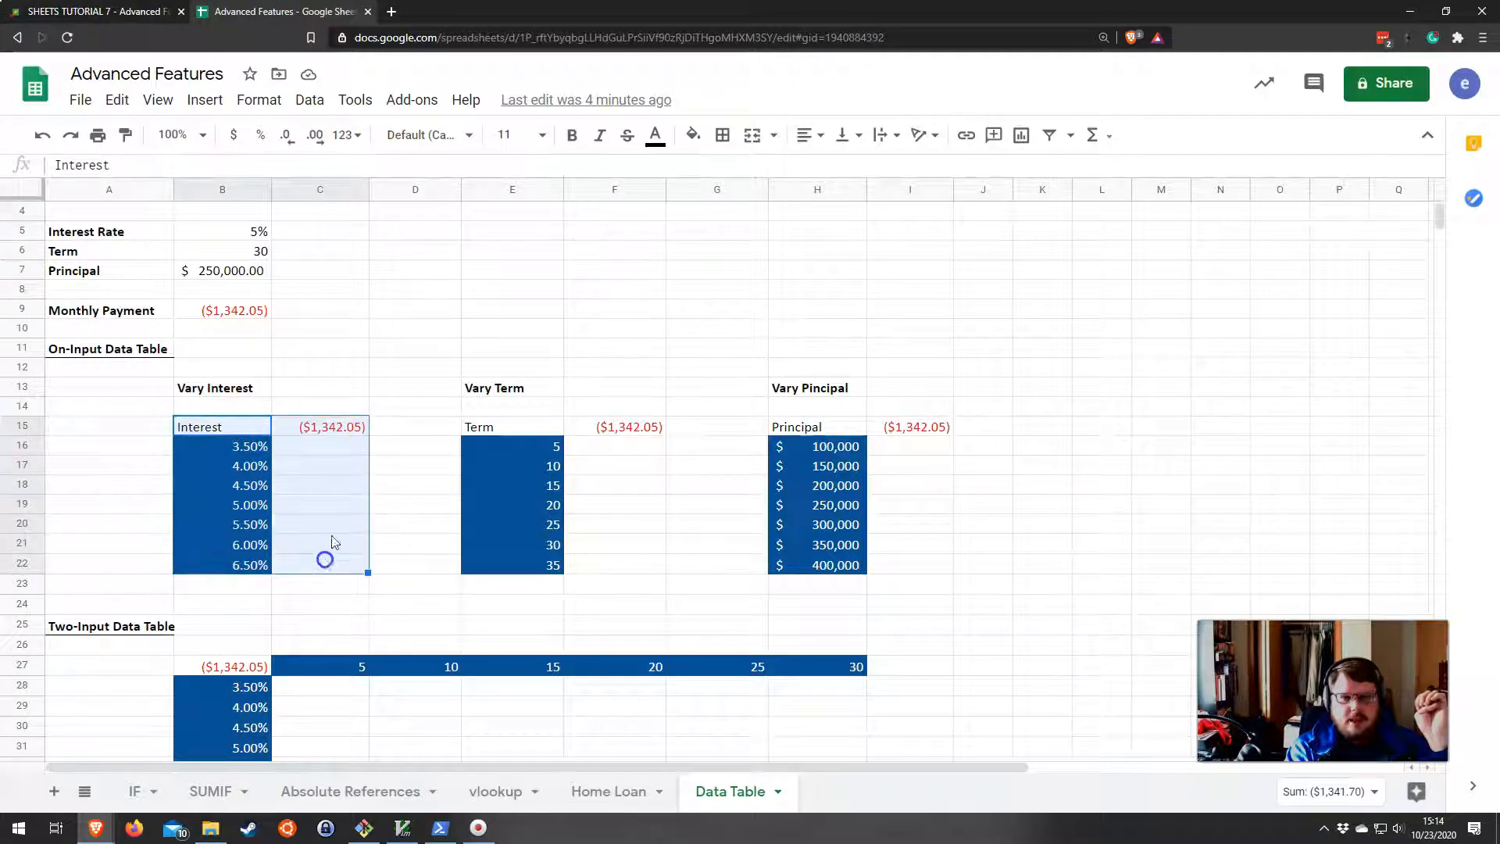
click(411, 100)
click(441, 183)
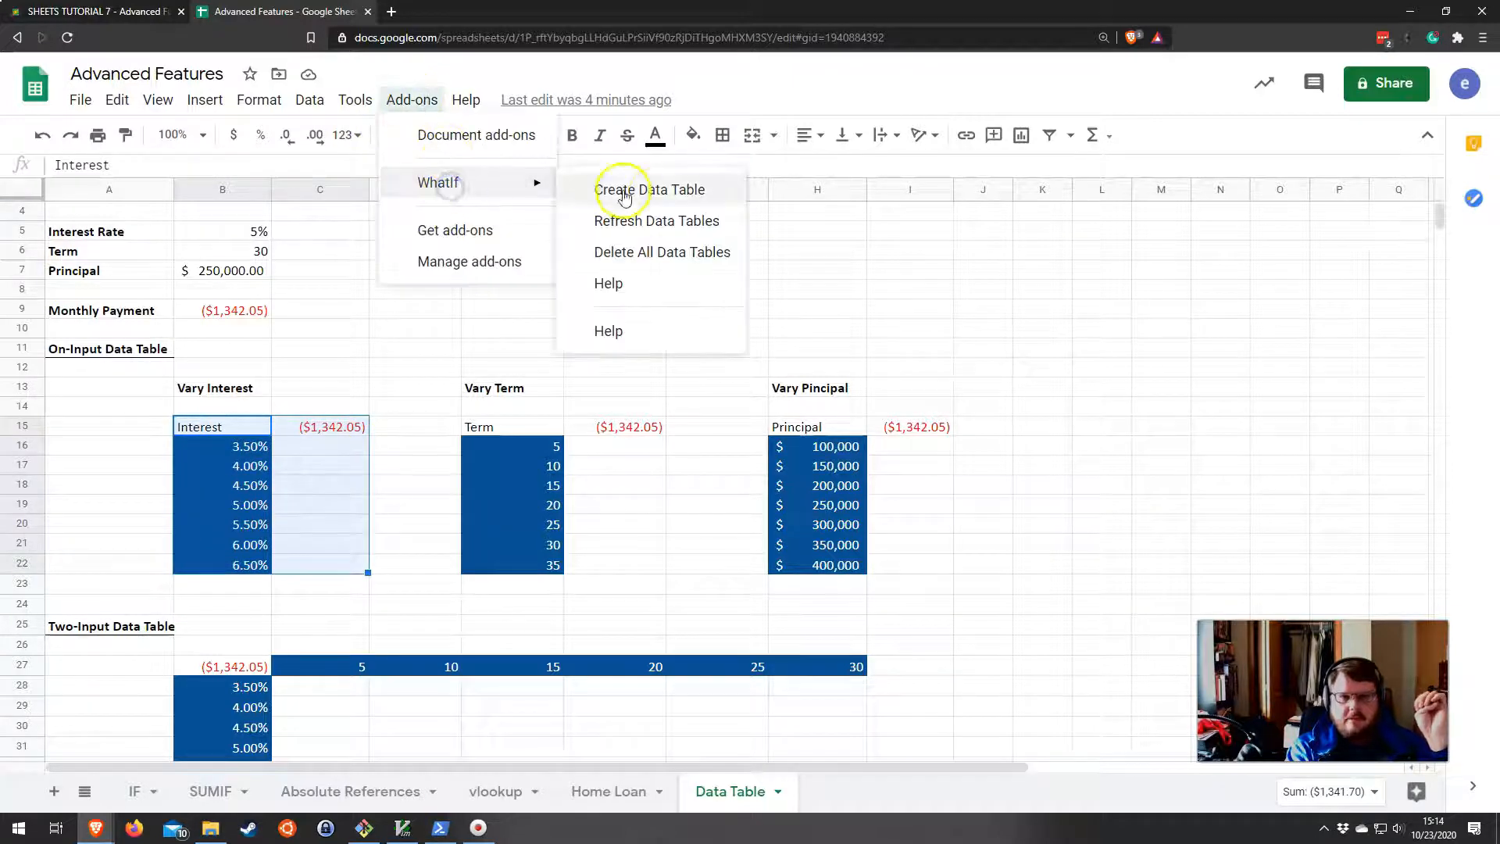
click(673, 190)
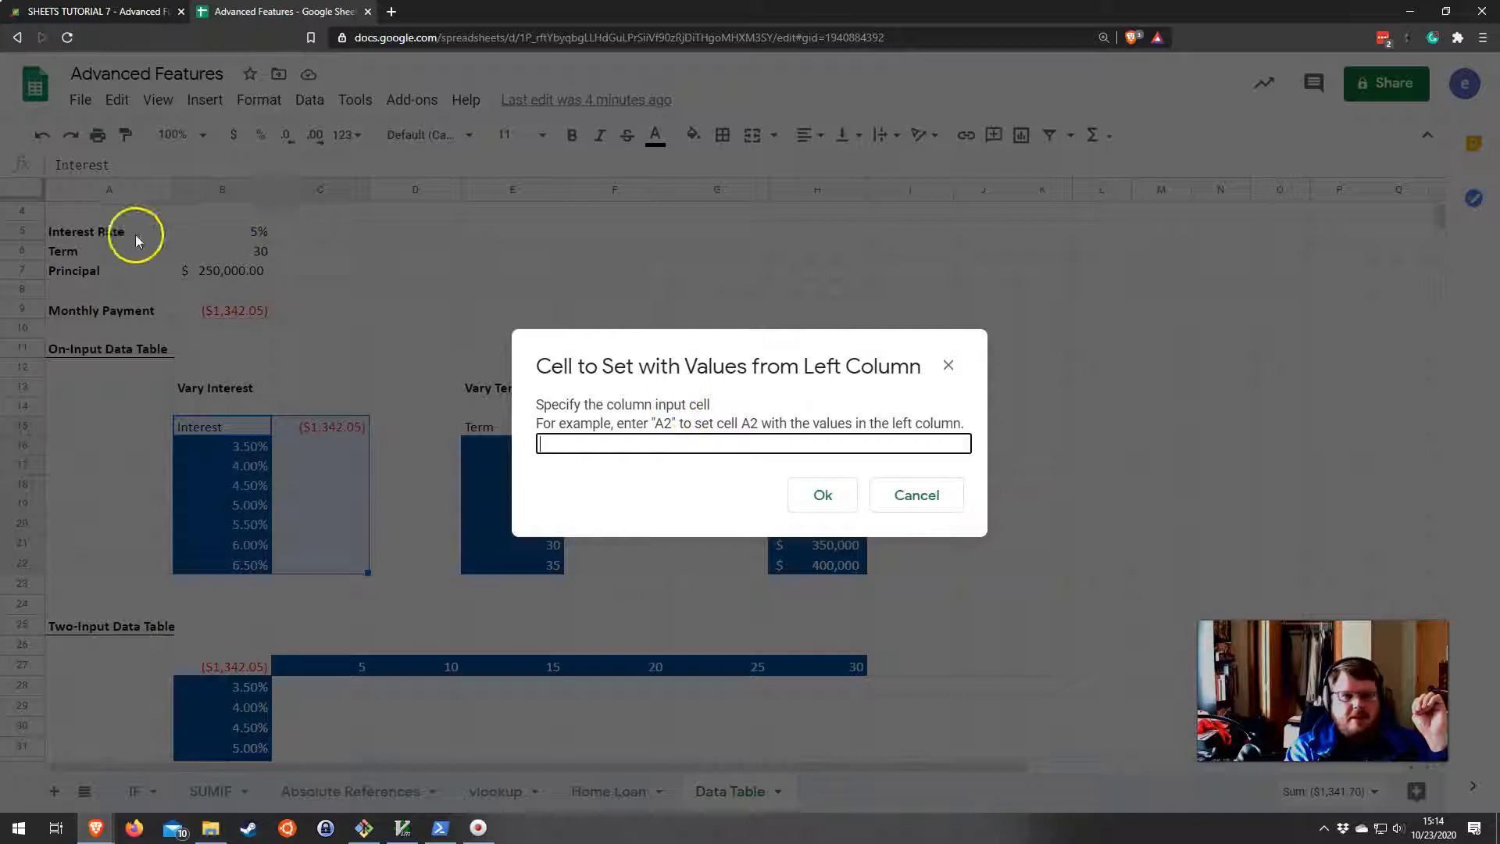
click(259, 230)
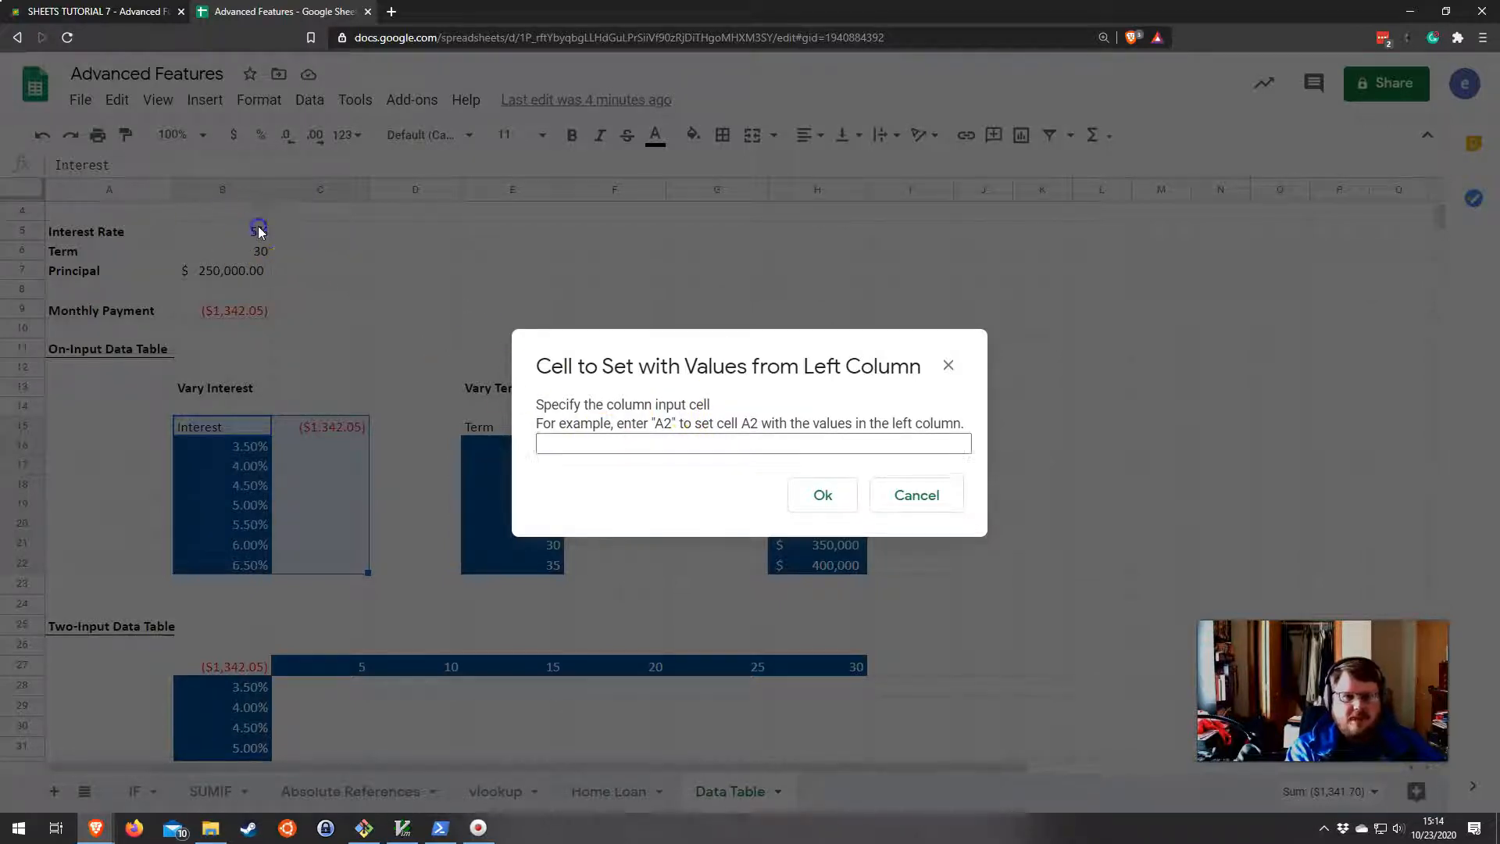
click(608, 442)
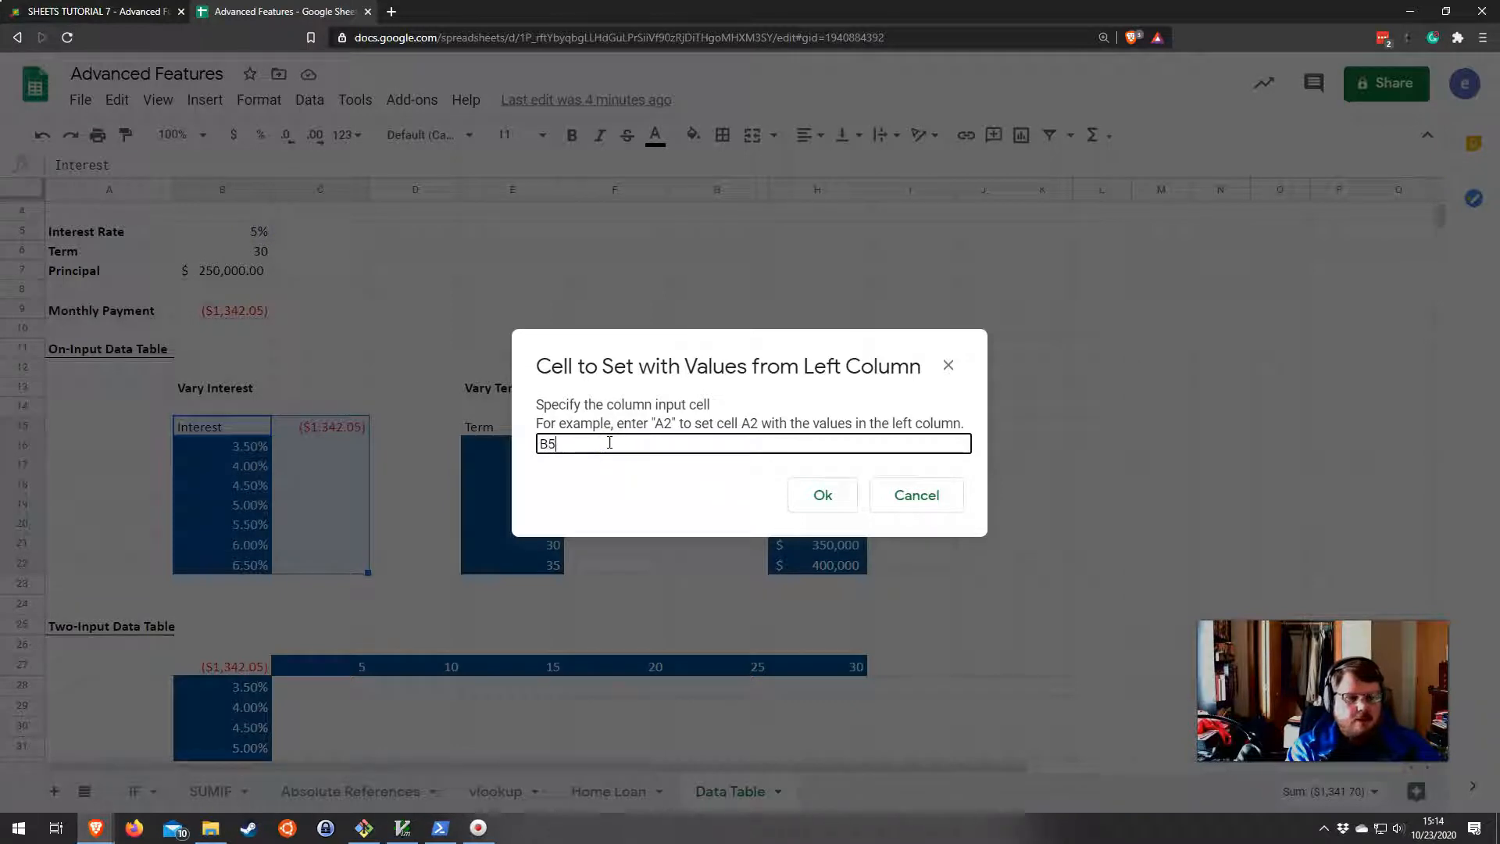
click(824, 494)
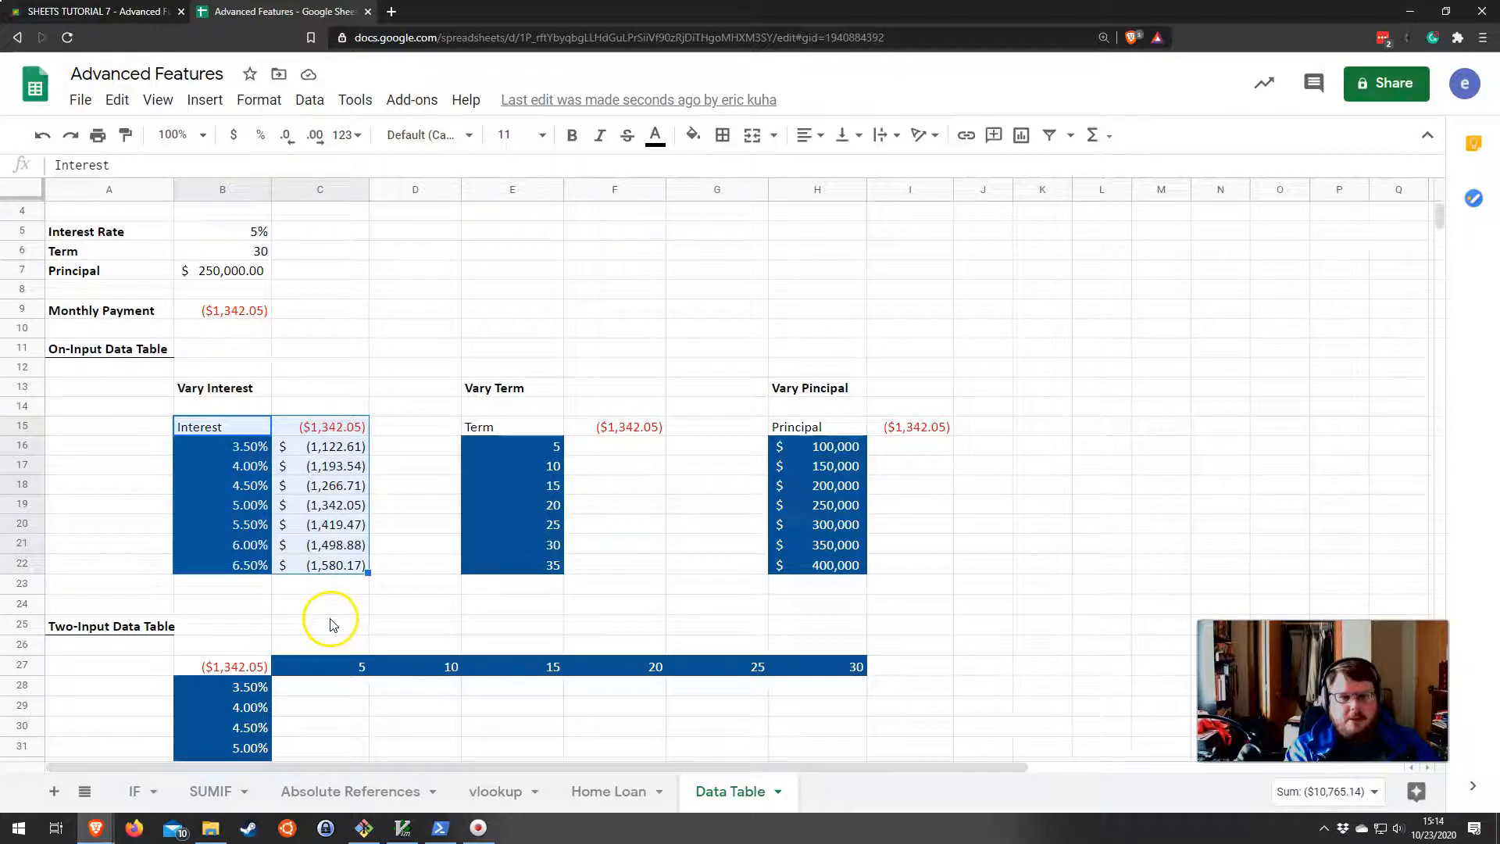
drag(333, 451, 350, 569)
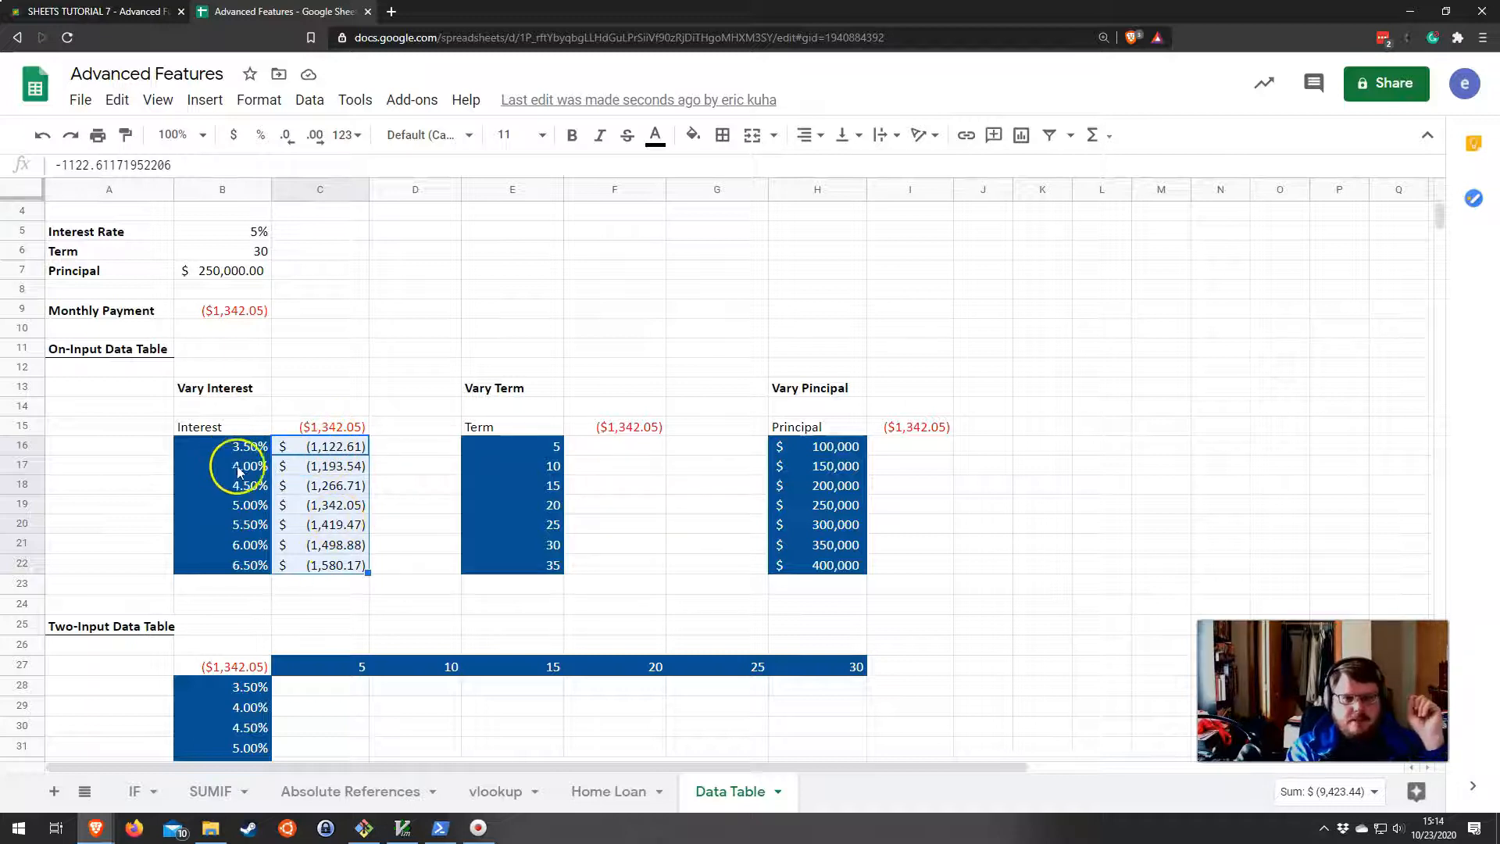
click(234, 233)
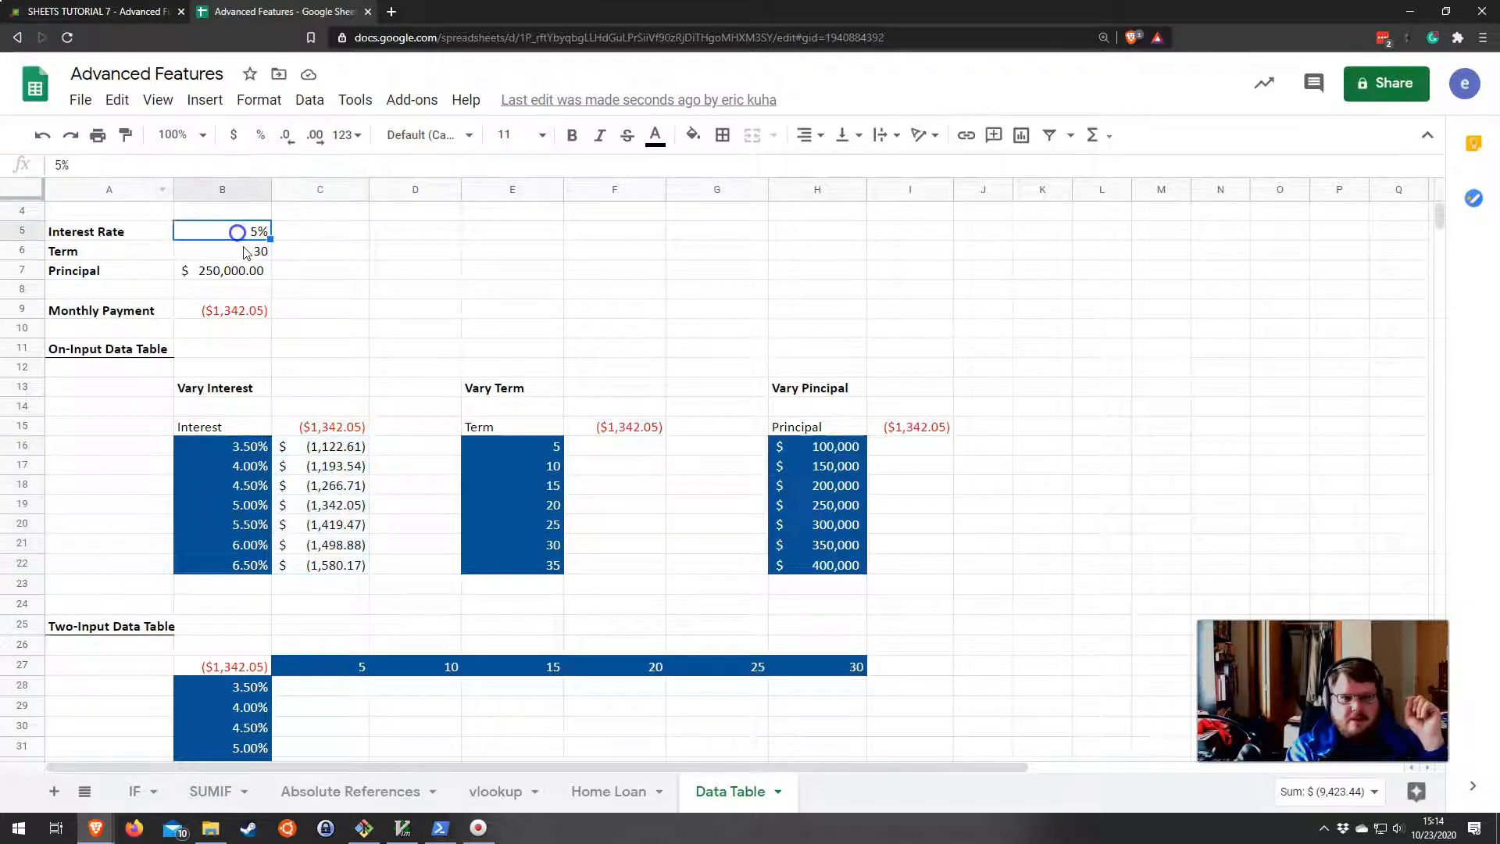
Create a WhatIf data table from the Vary Term range E15:F22, using the loan's Term cell as the column input.
click(537, 432)
drag(537, 436, 631, 561)
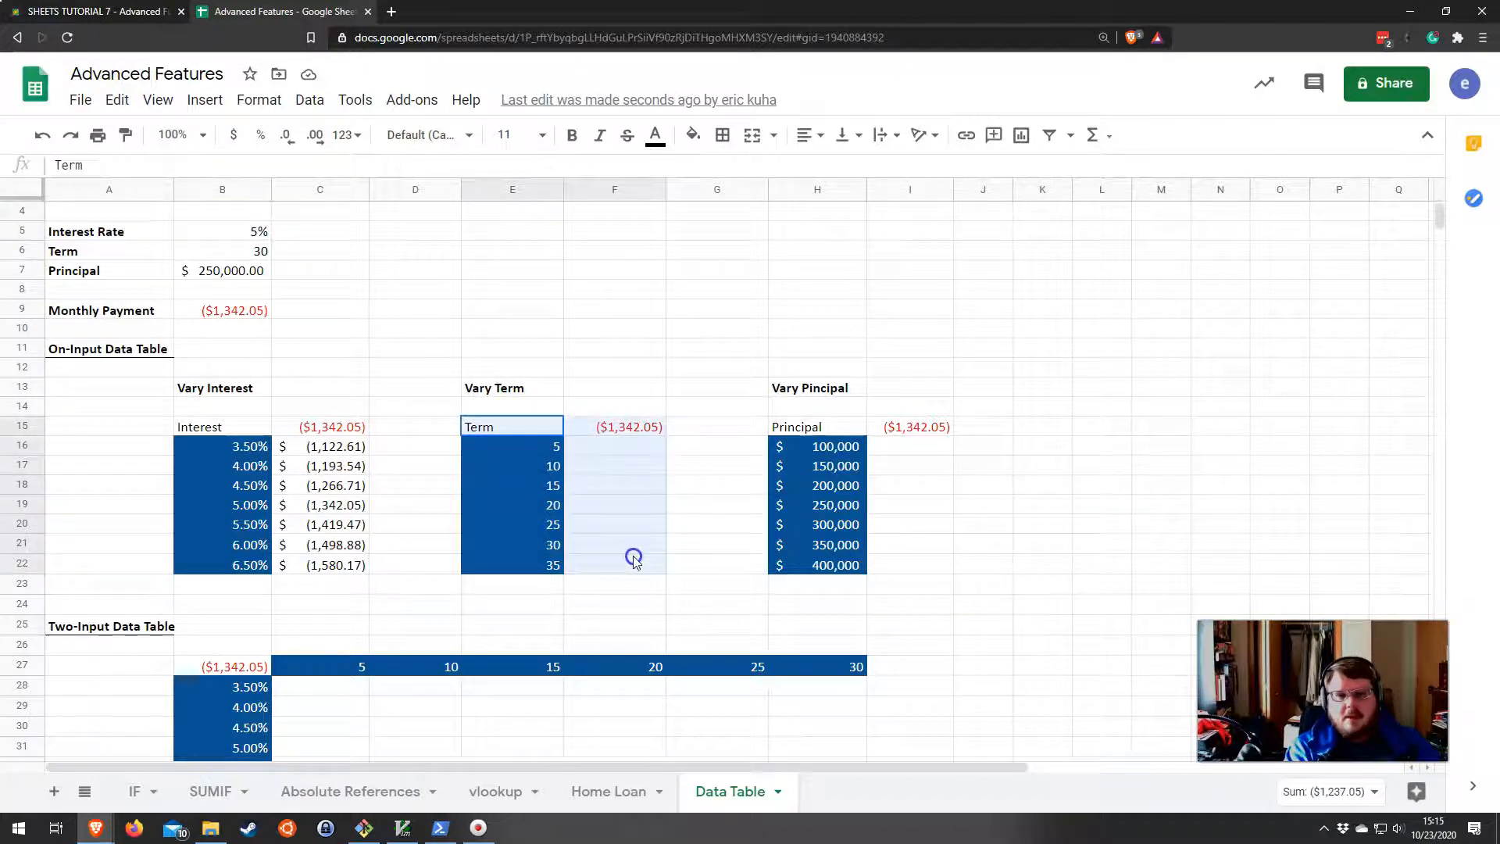
click(396, 103)
mouse_move(462, 191)
click(657, 187)
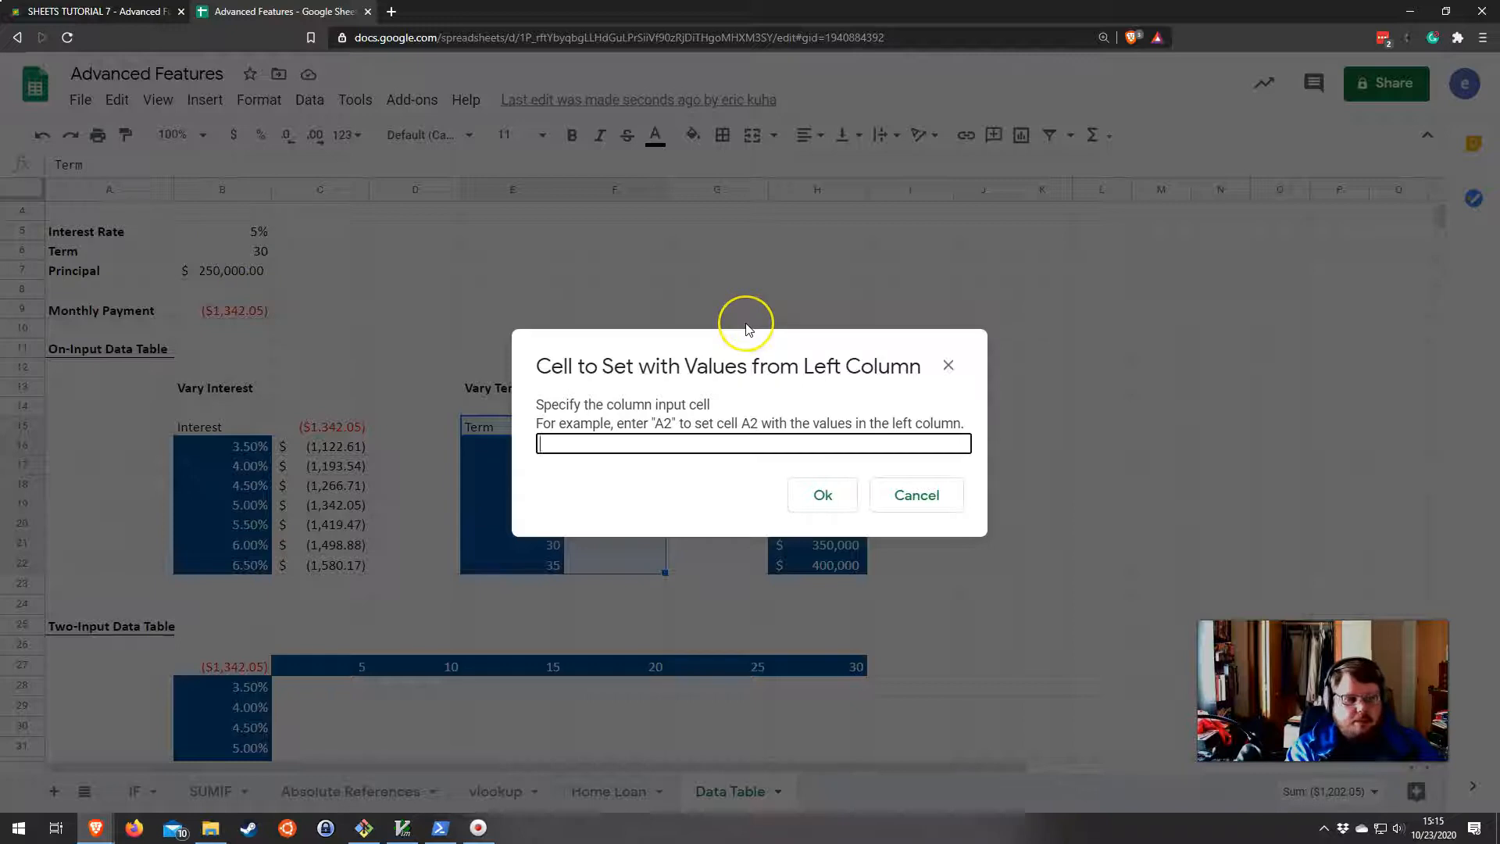
click(843, 502)
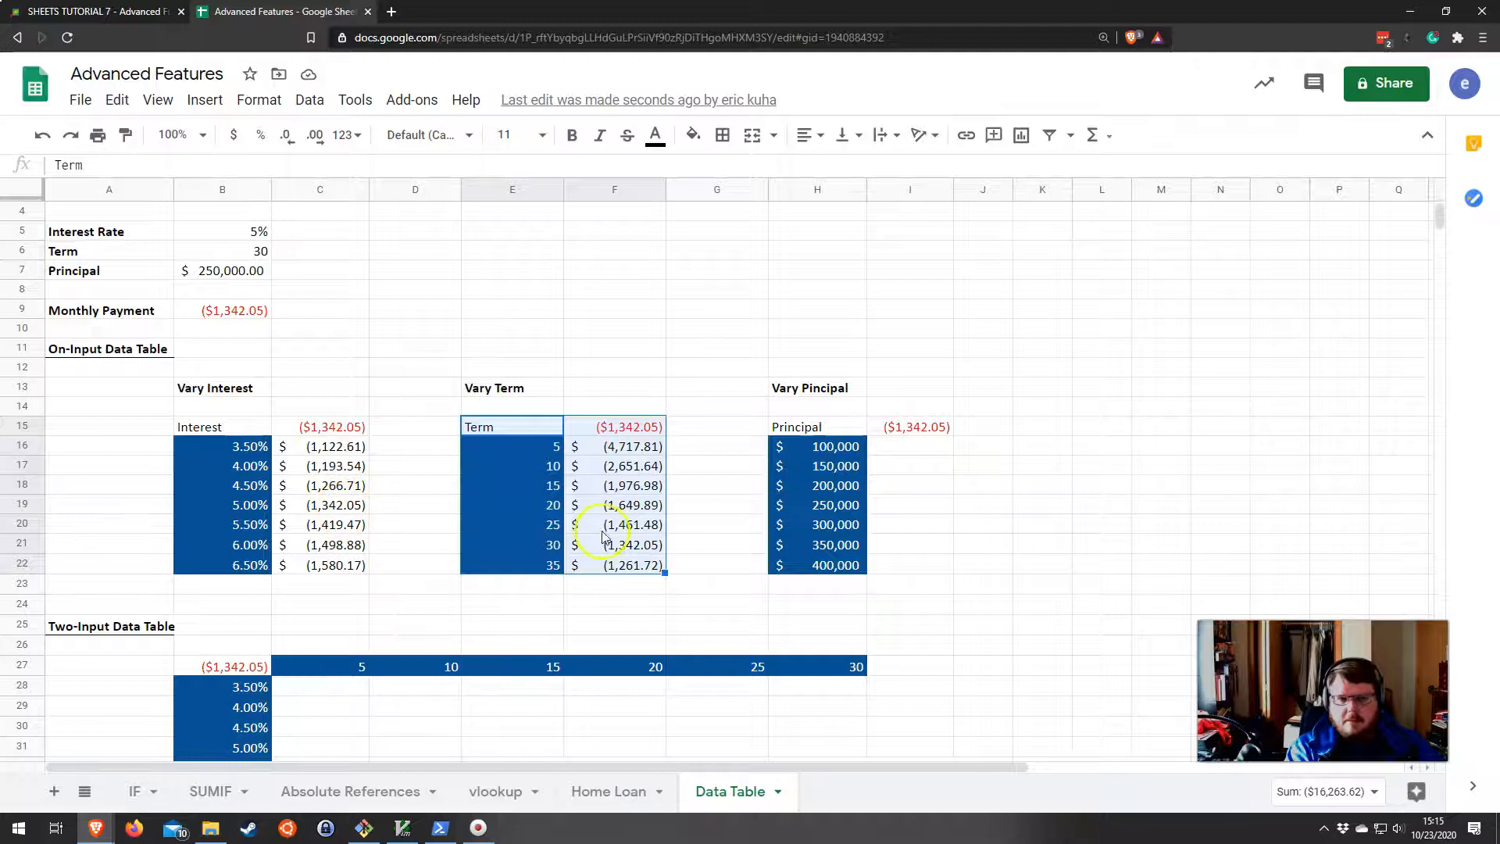
click(552, 451)
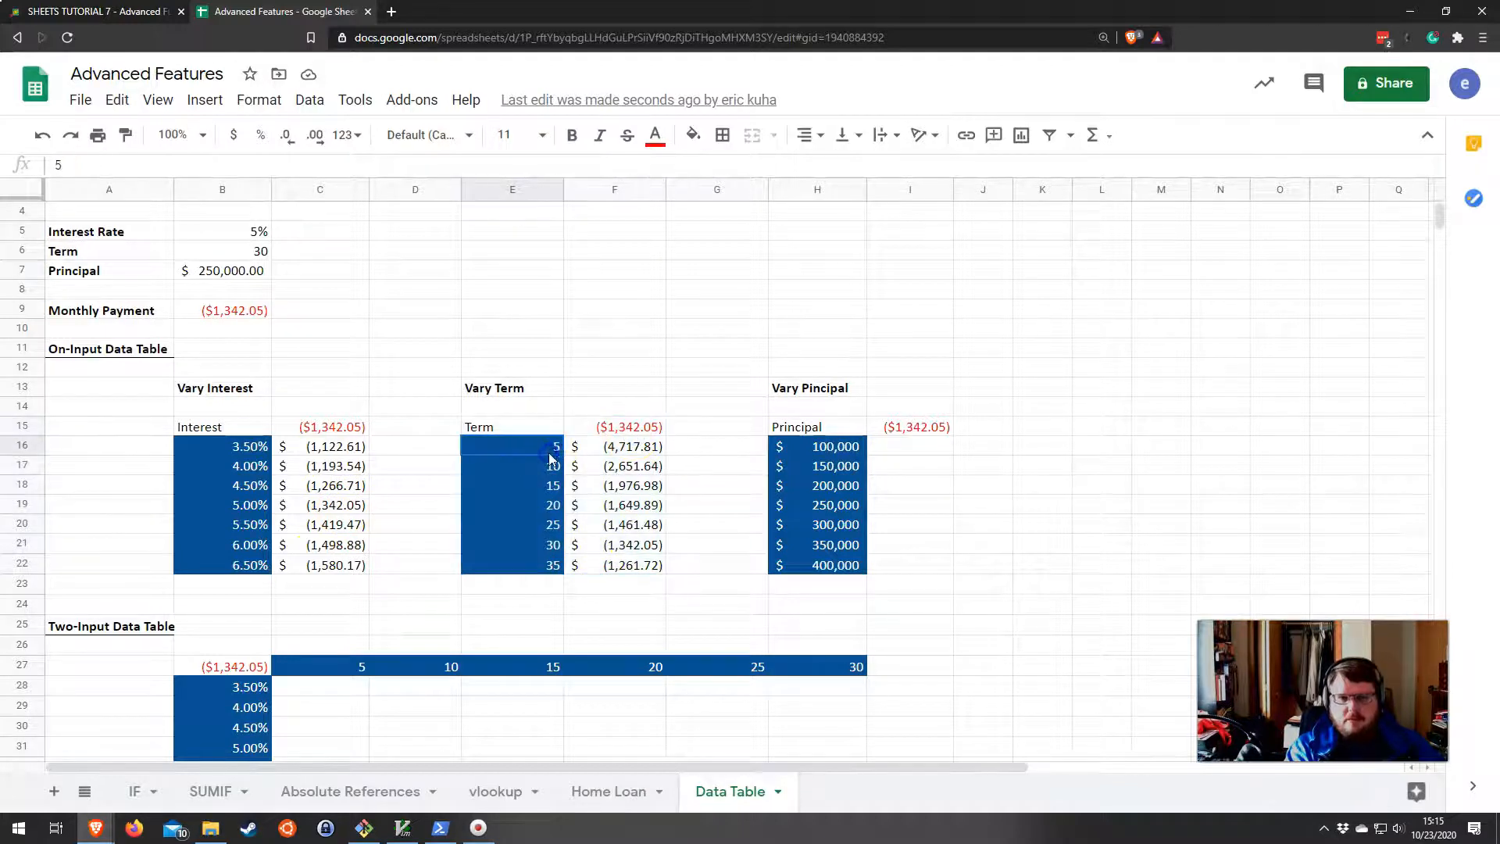
click(538, 564)
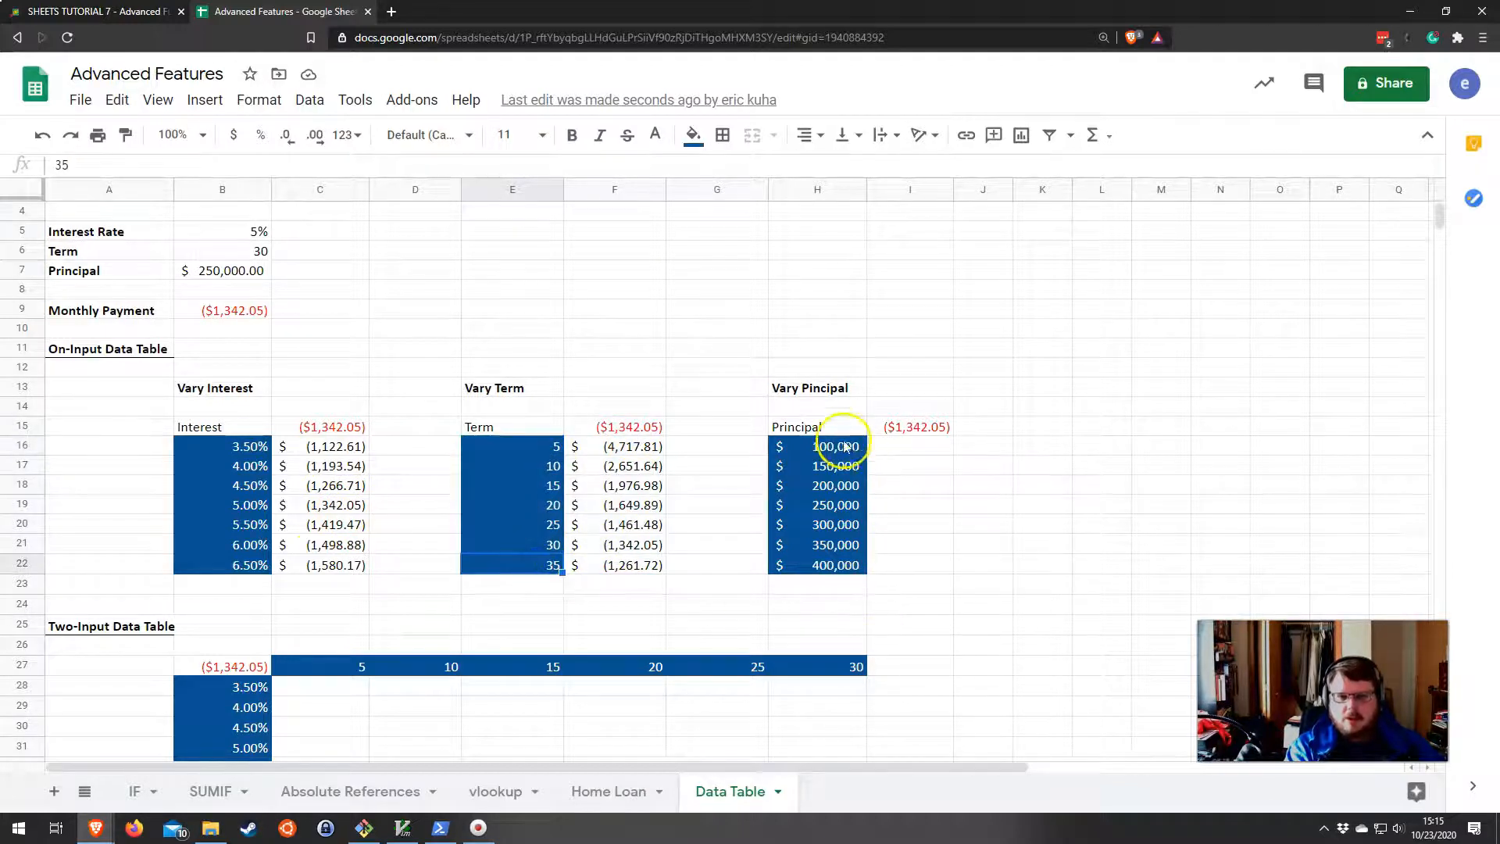
Create a WhatIf data table from the principal-varying range H15:I22, using the loan's Principal cell as the column input.
drag(835, 429, 897, 569)
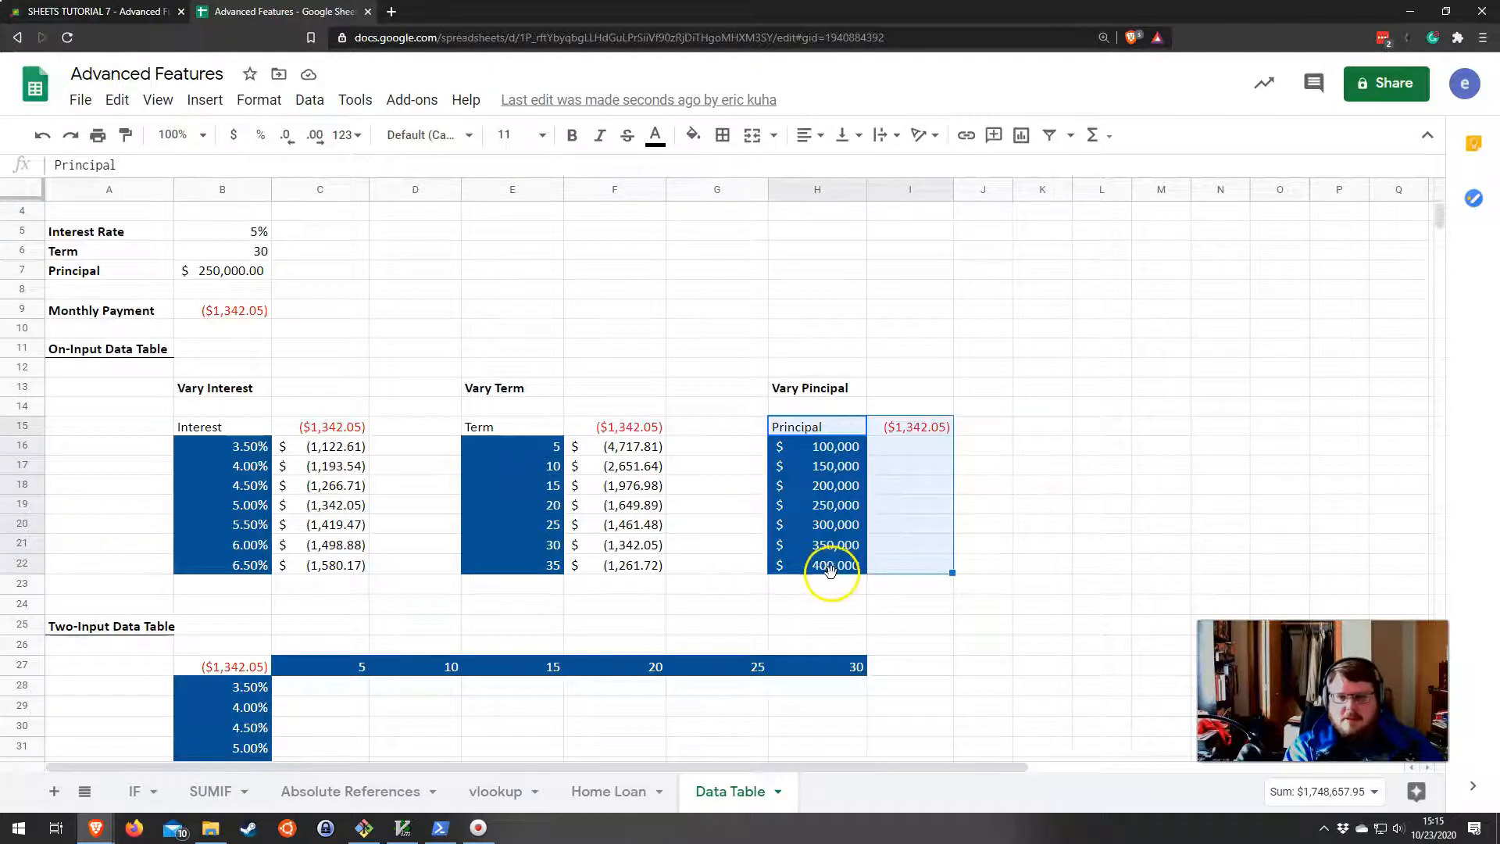
click(396, 99)
mouse_move(479, 182)
click(695, 199)
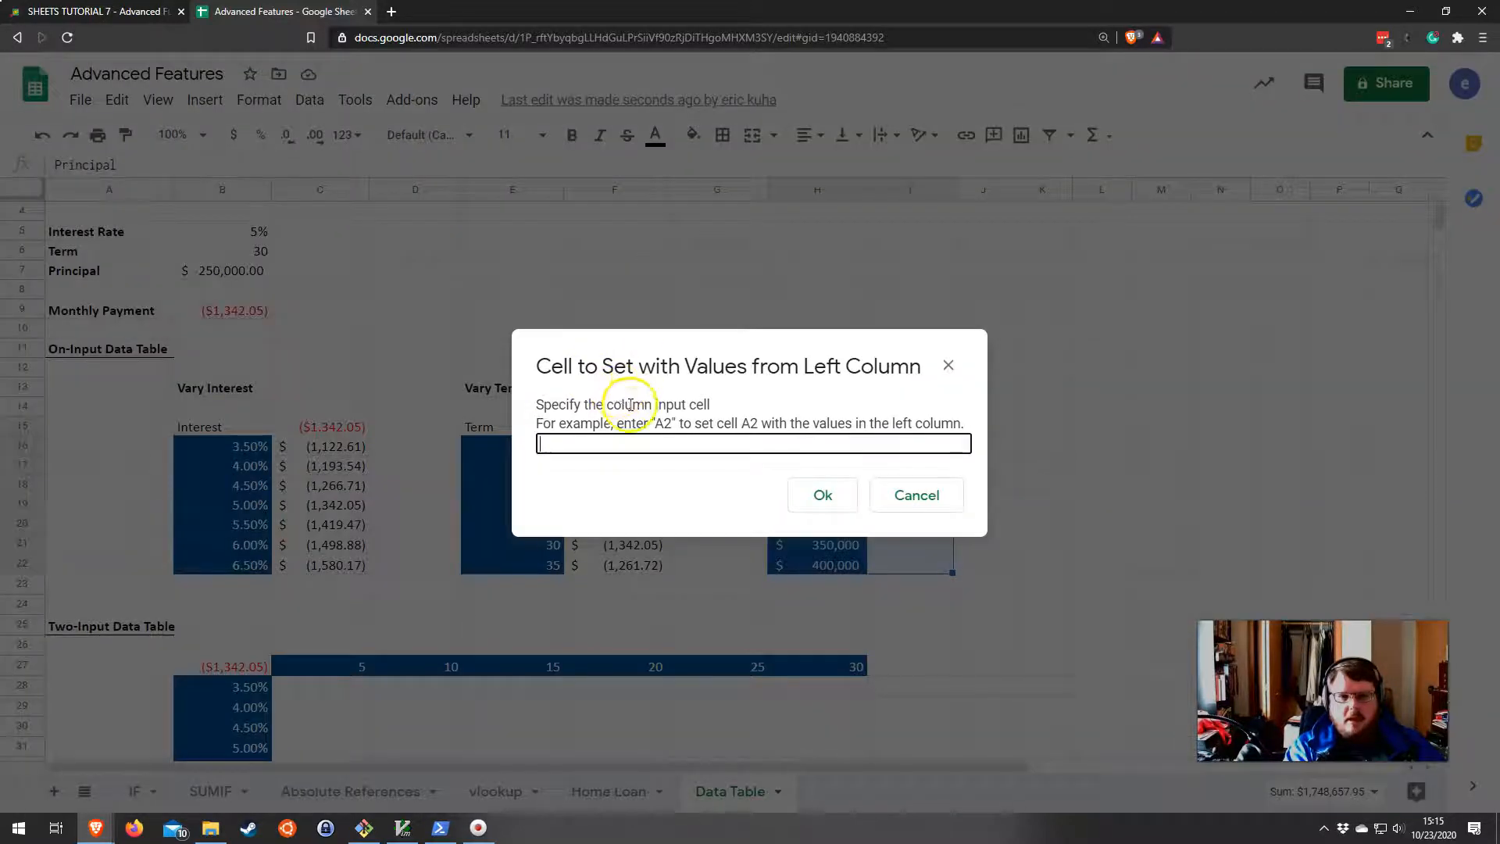
click(816, 501)
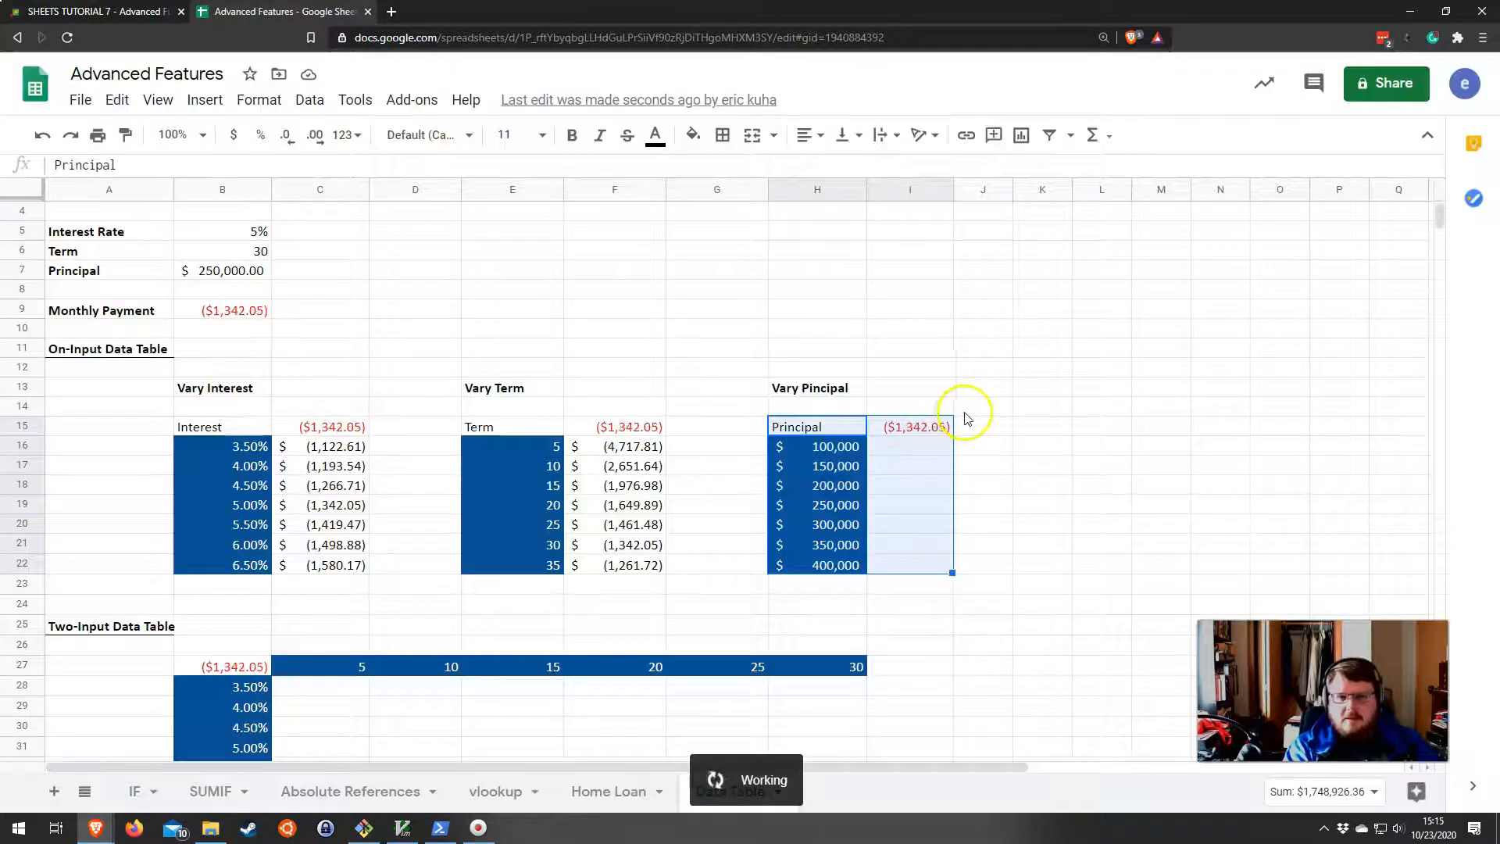
click(933, 568)
drag(927, 449, 931, 568)
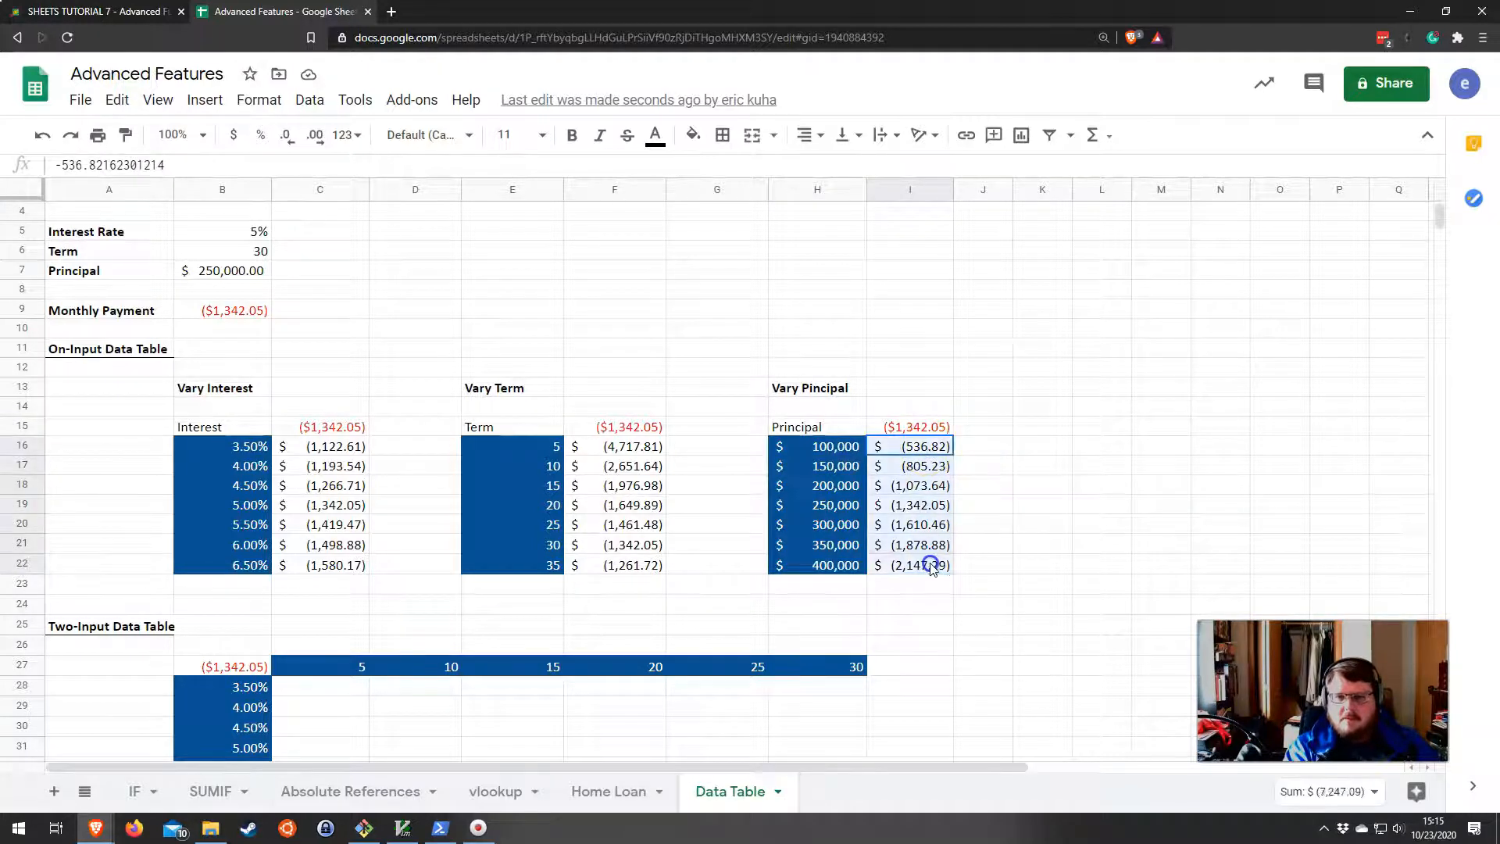
click(850, 525)
Select the two-input data table range B27:H34 and review it against the loan inputs and one-input tables above.
scroll(625, 523, down, 2)
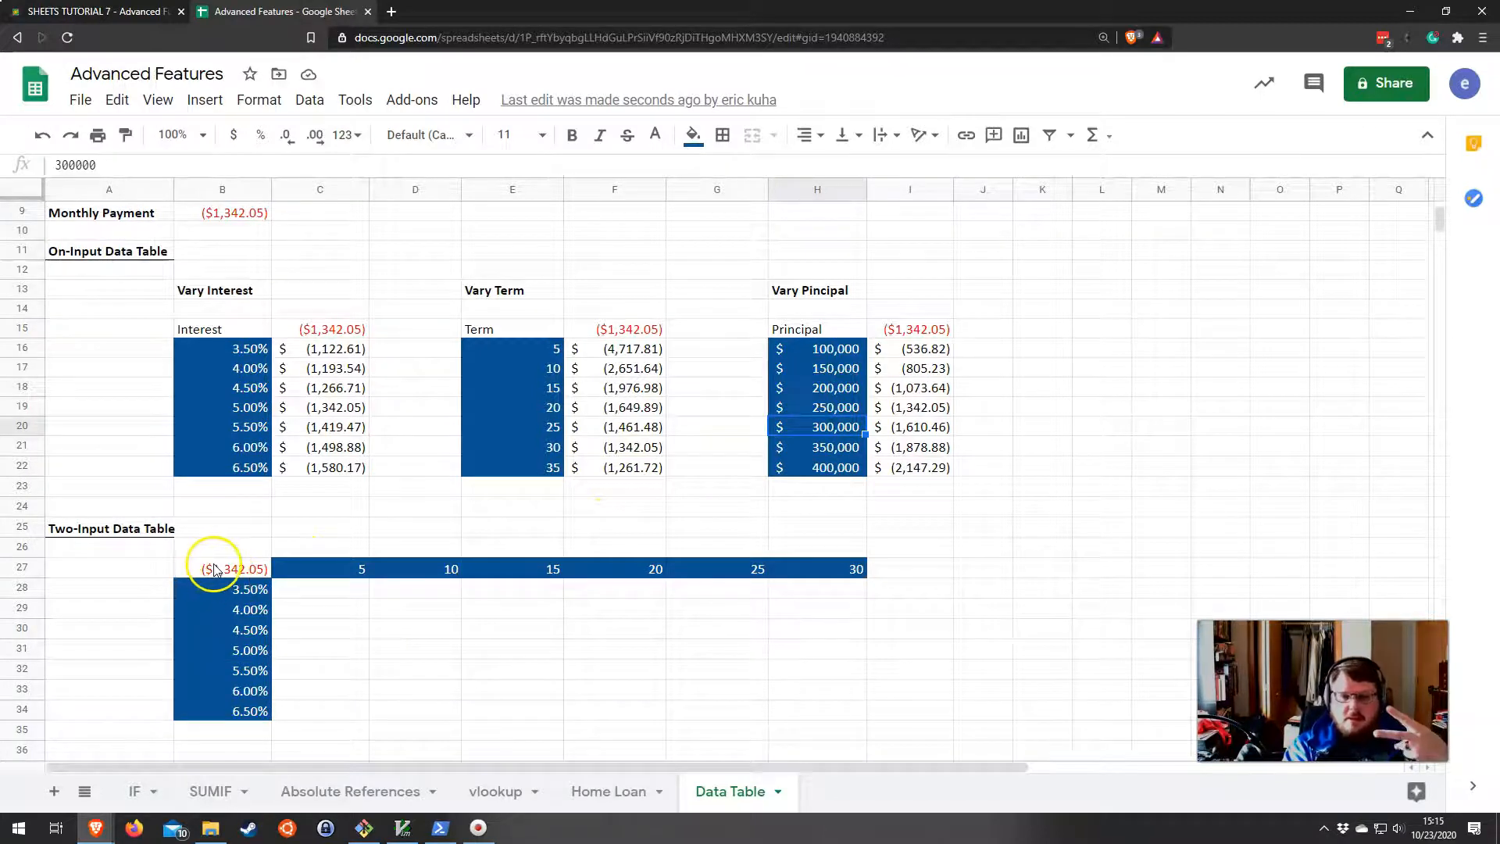
click(412, 100)
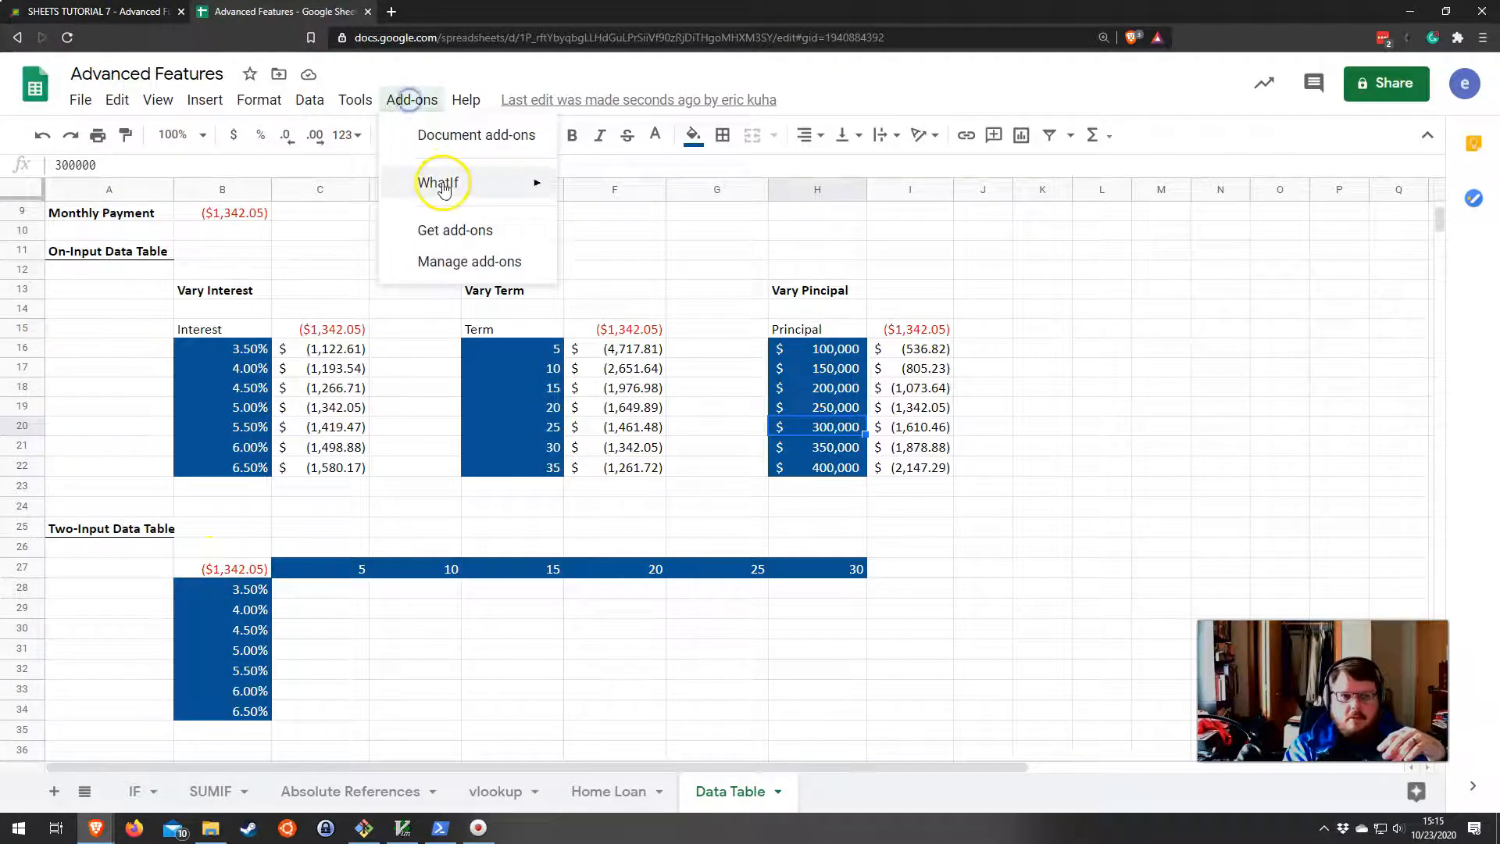
mouse_move(441, 182)
click(396, 625)
drag(235, 569, 863, 711)
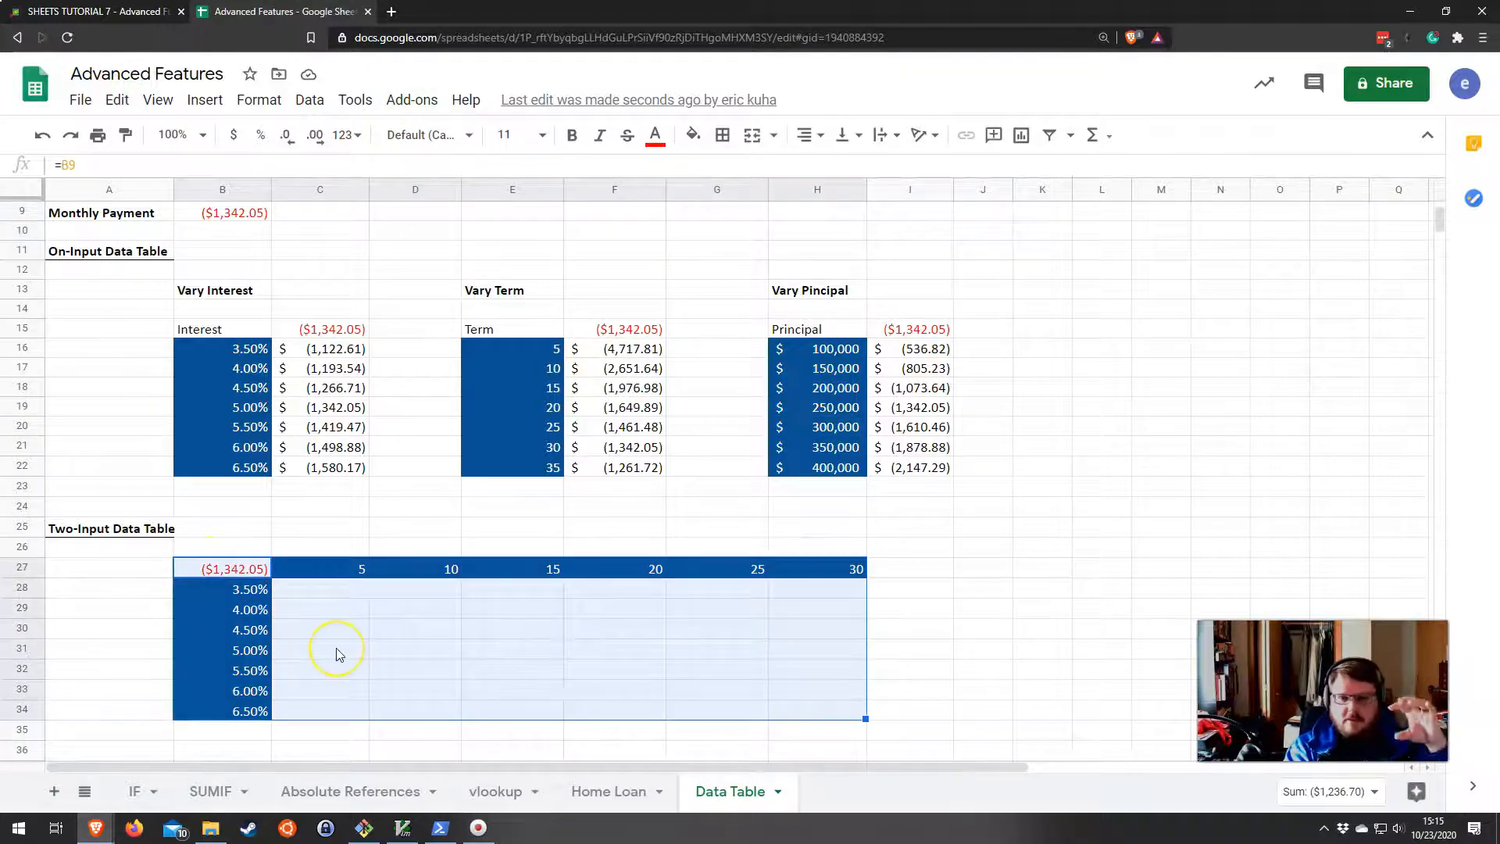
scroll(323, 660, up, 3)
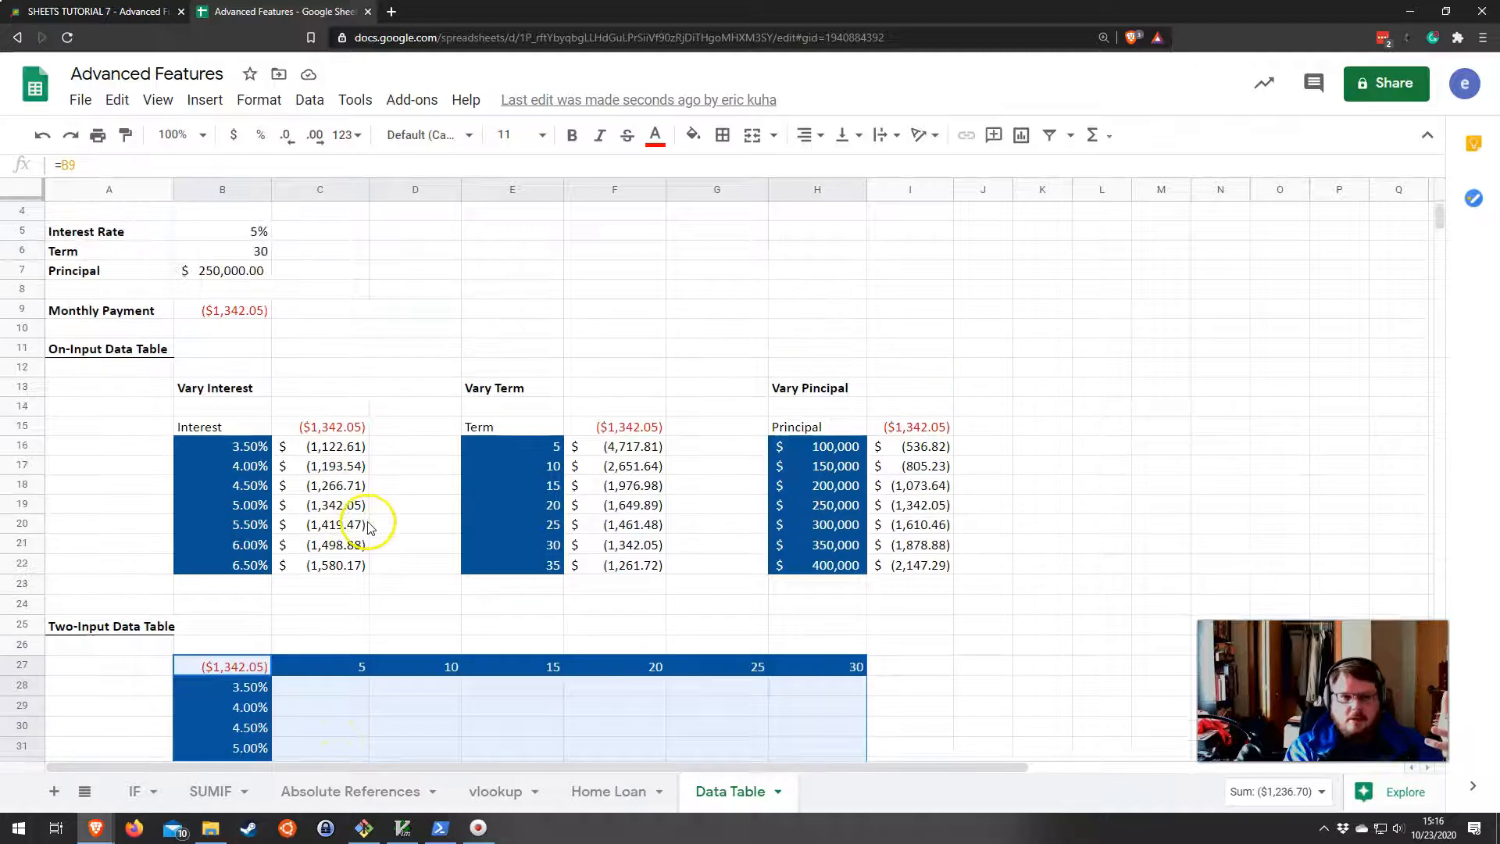
scroll(352, 463, down, 3)
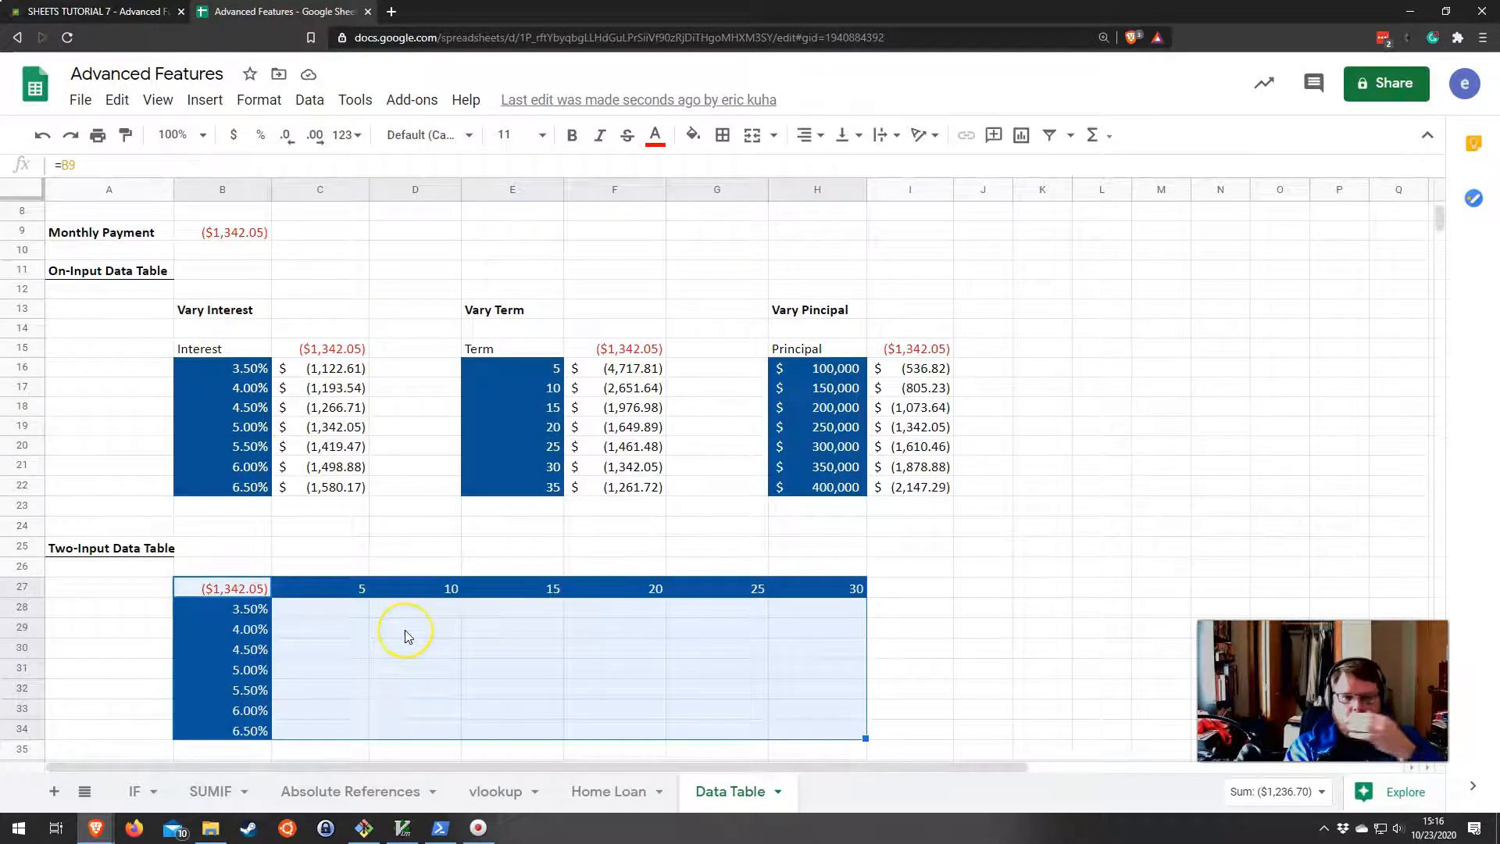
scroll(406, 634, up, 1)
scroll(404, 634, down, 2)
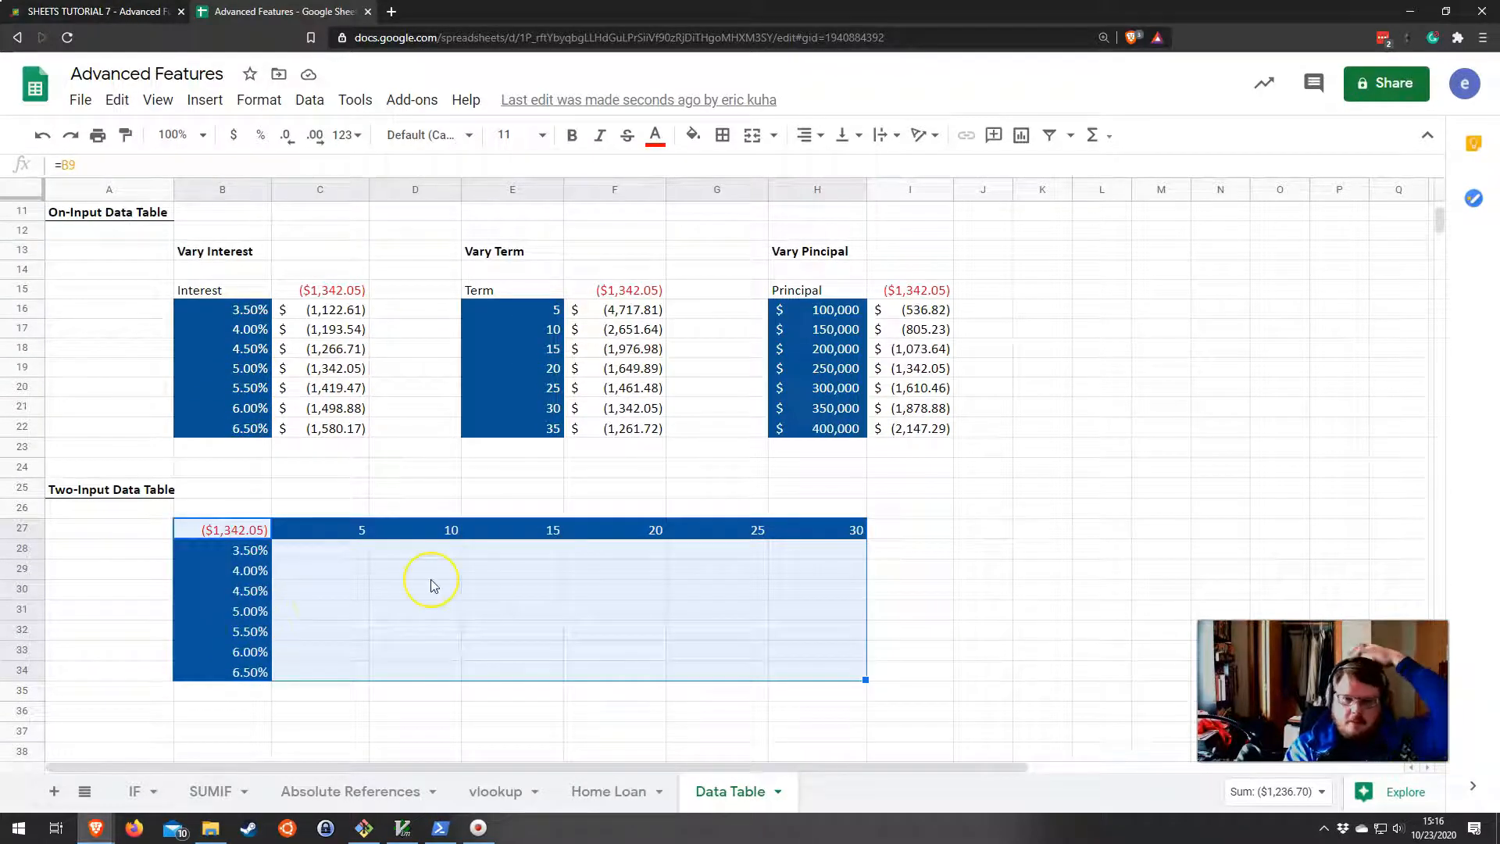
Examine the two-input table's interest rates in B28:B34, terms in C27:H27, and the empty result cells between them.
drag(242, 550, 254, 670)
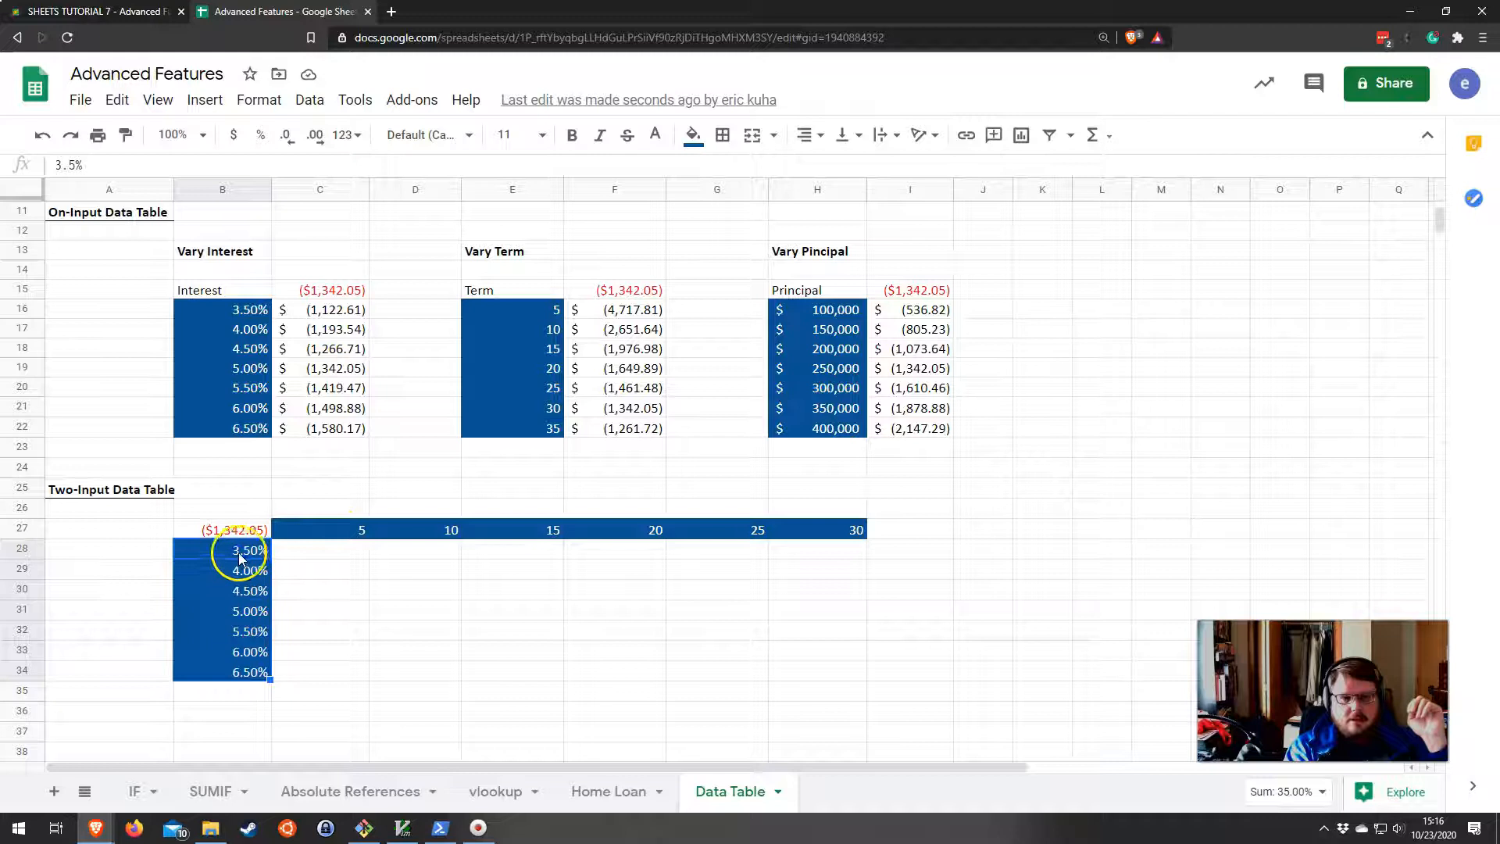
drag(334, 528, 847, 525)
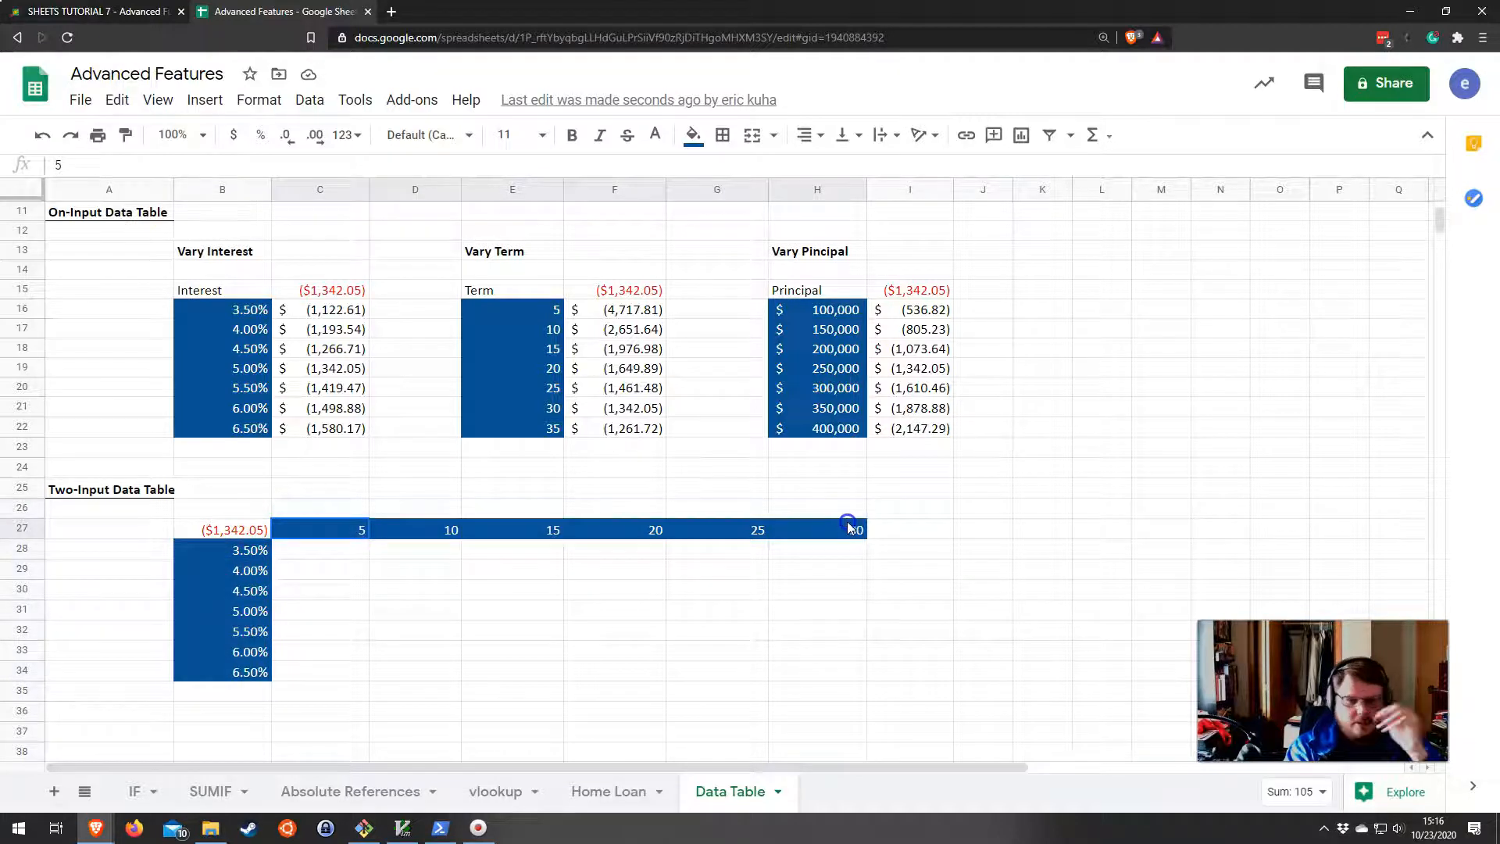
click(390, 562)
click(630, 638)
click(758, 633)
click(825, 654)
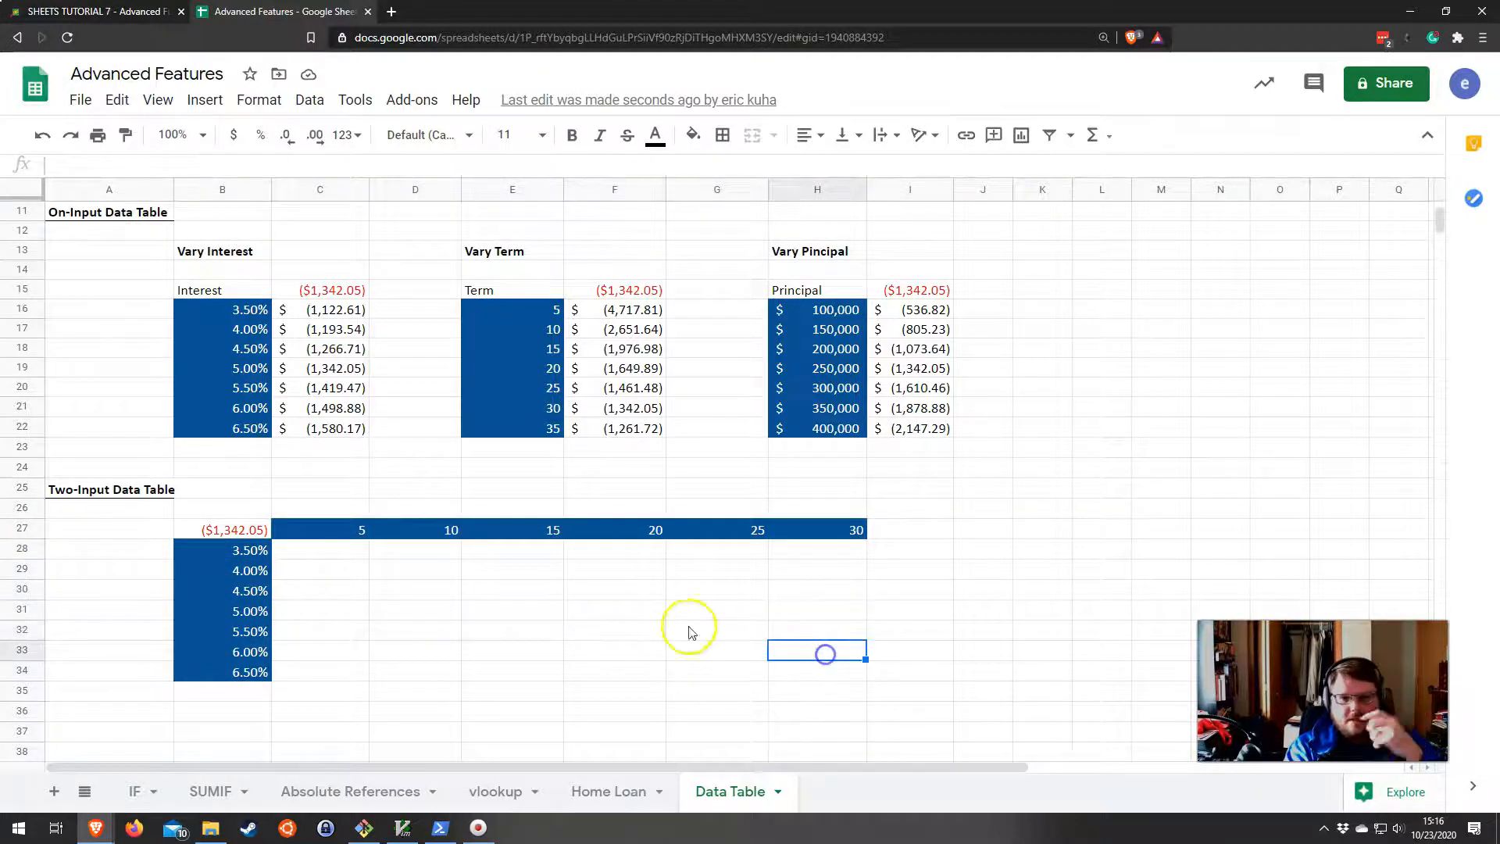
Compare the two-input table's rate and term headings in B27:H34 with the loan's Interest Rate, Term and Principal inputs.
scroll(689, 631, up, 4)
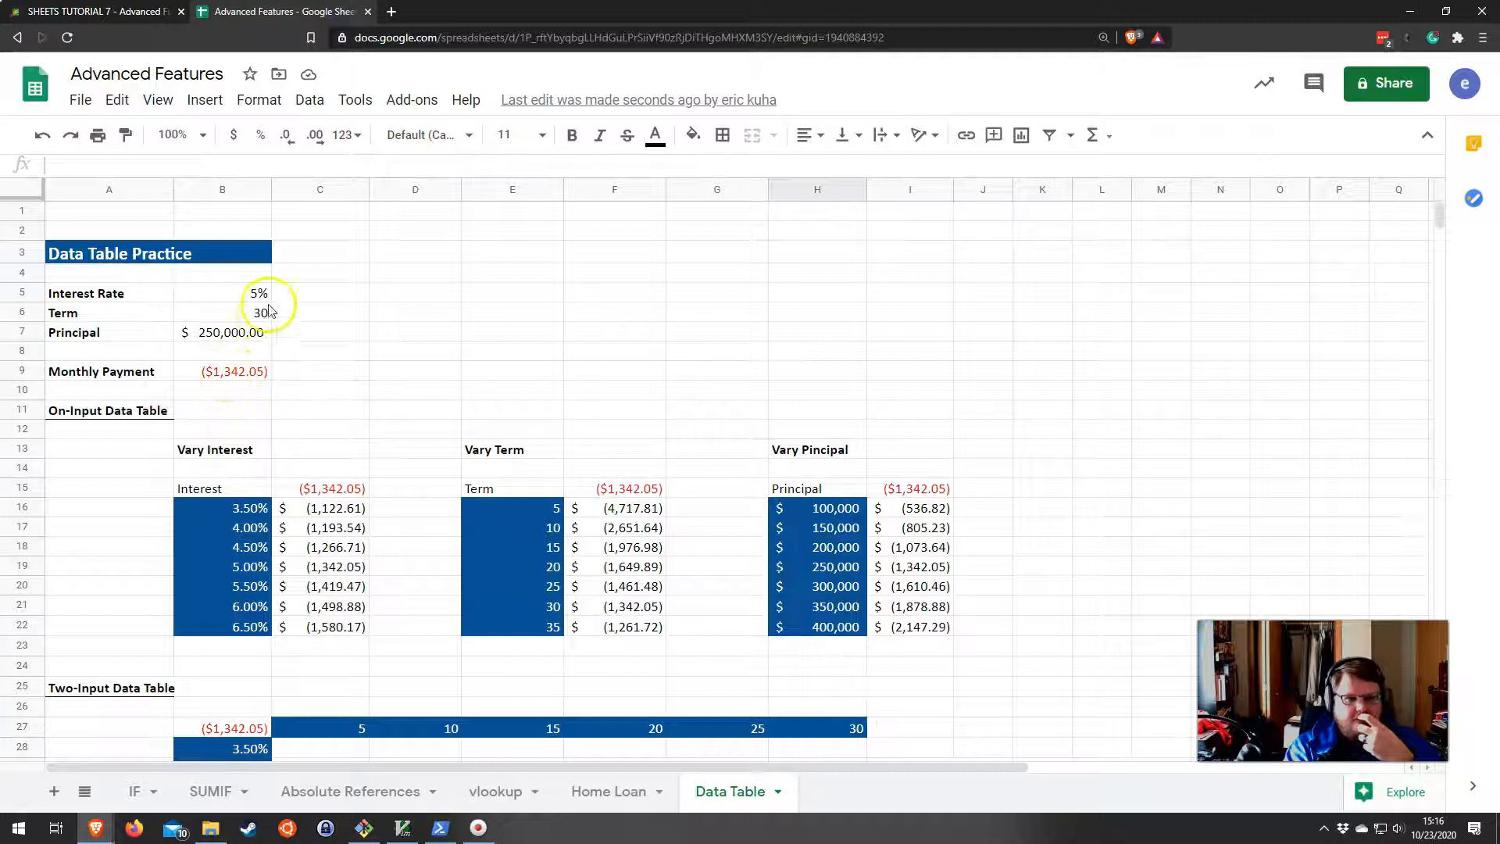
scroll(401, 552, down, 3)
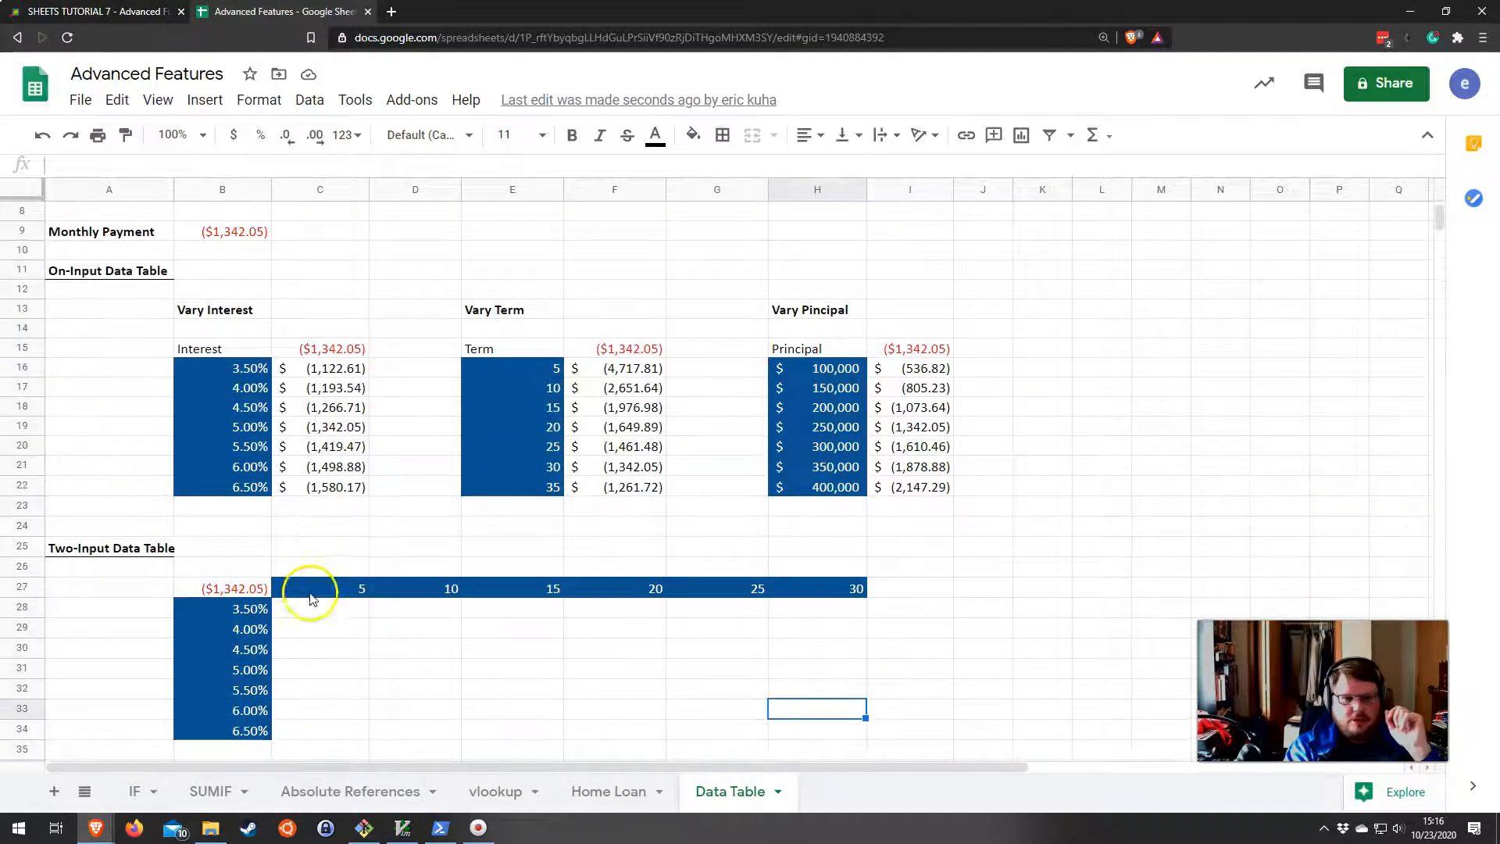
drag(229, 597, 791, 738)
scroll(434, 601, up, 3)
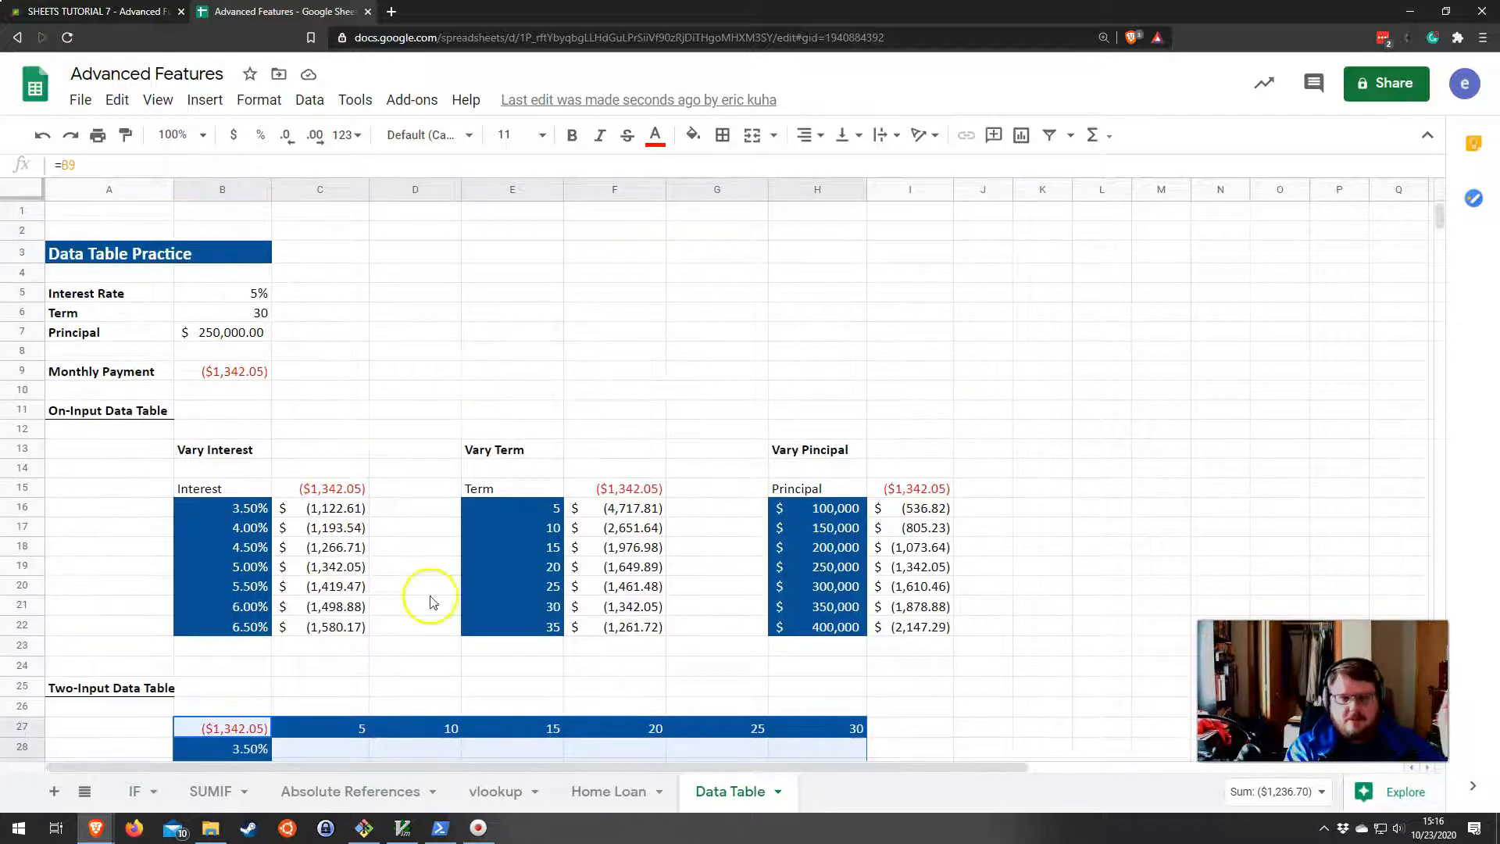
scroll(492, 713, down, 4)
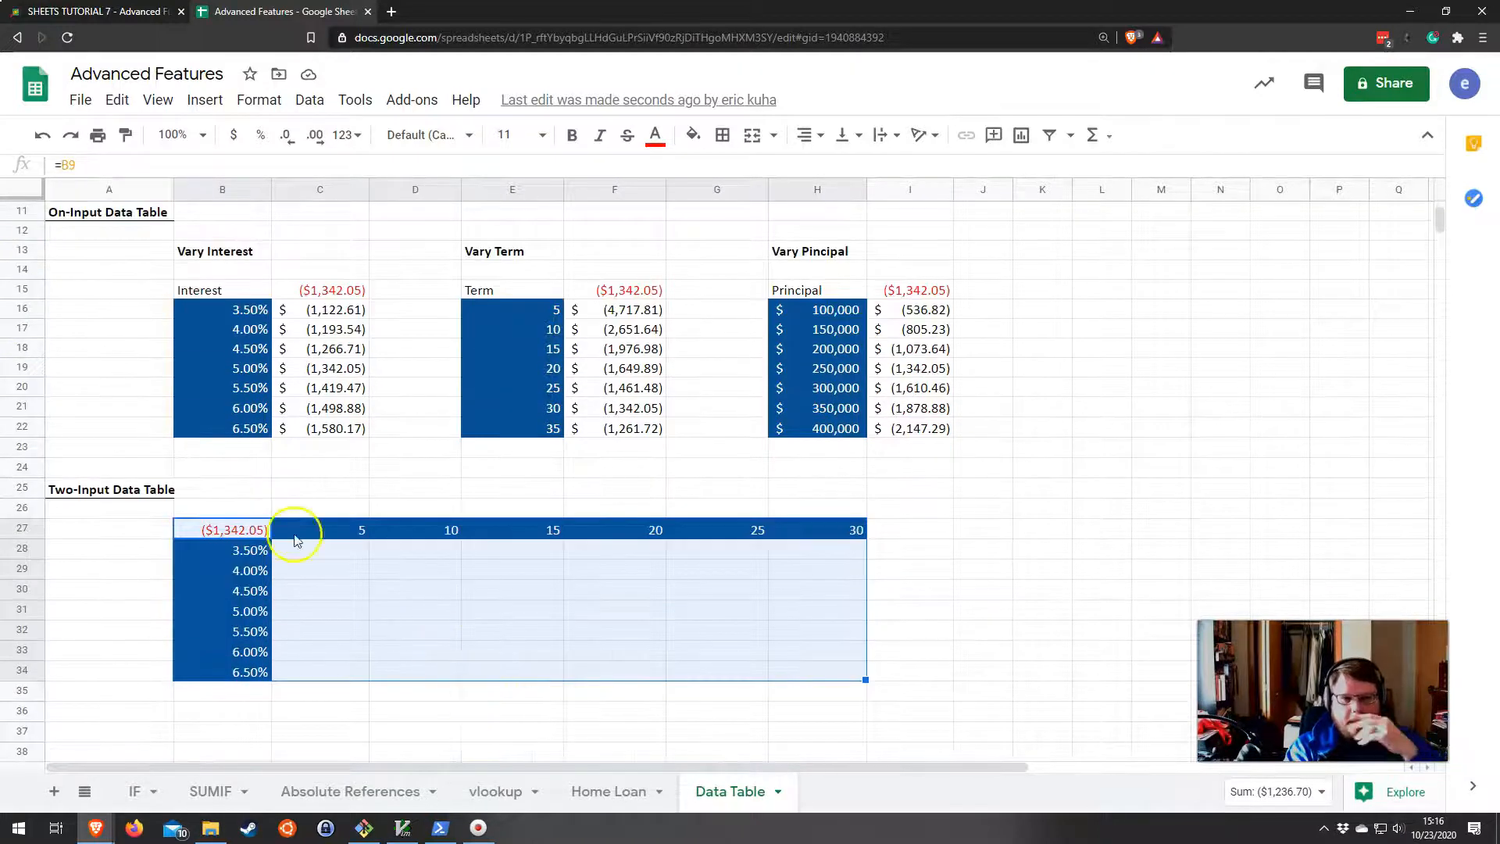
scroll(255, 579, up, 1)
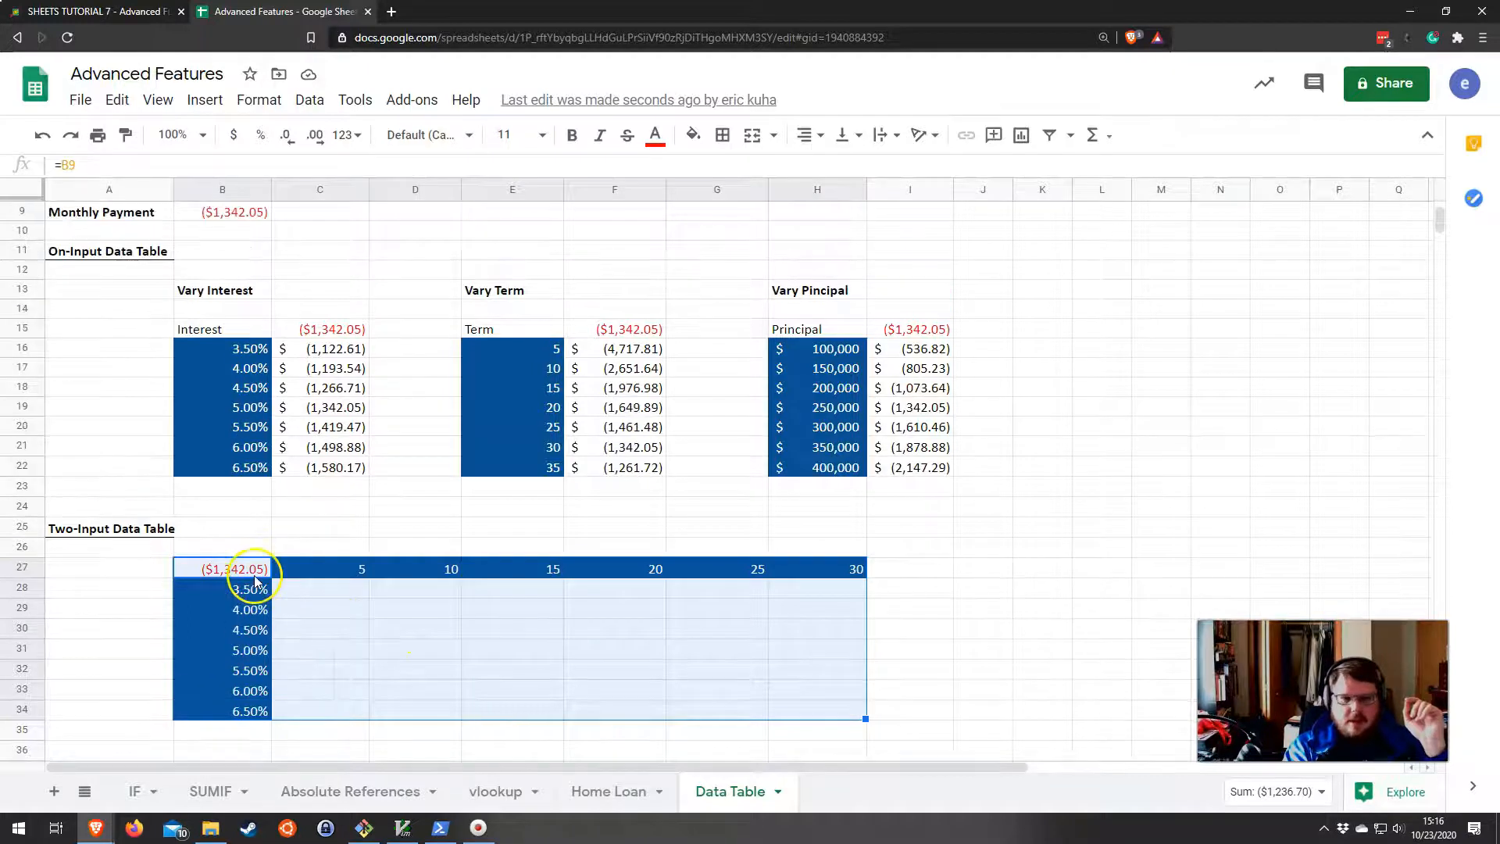
scroll(254, 580, up, 3)
scroll(254, 580, down, 3)
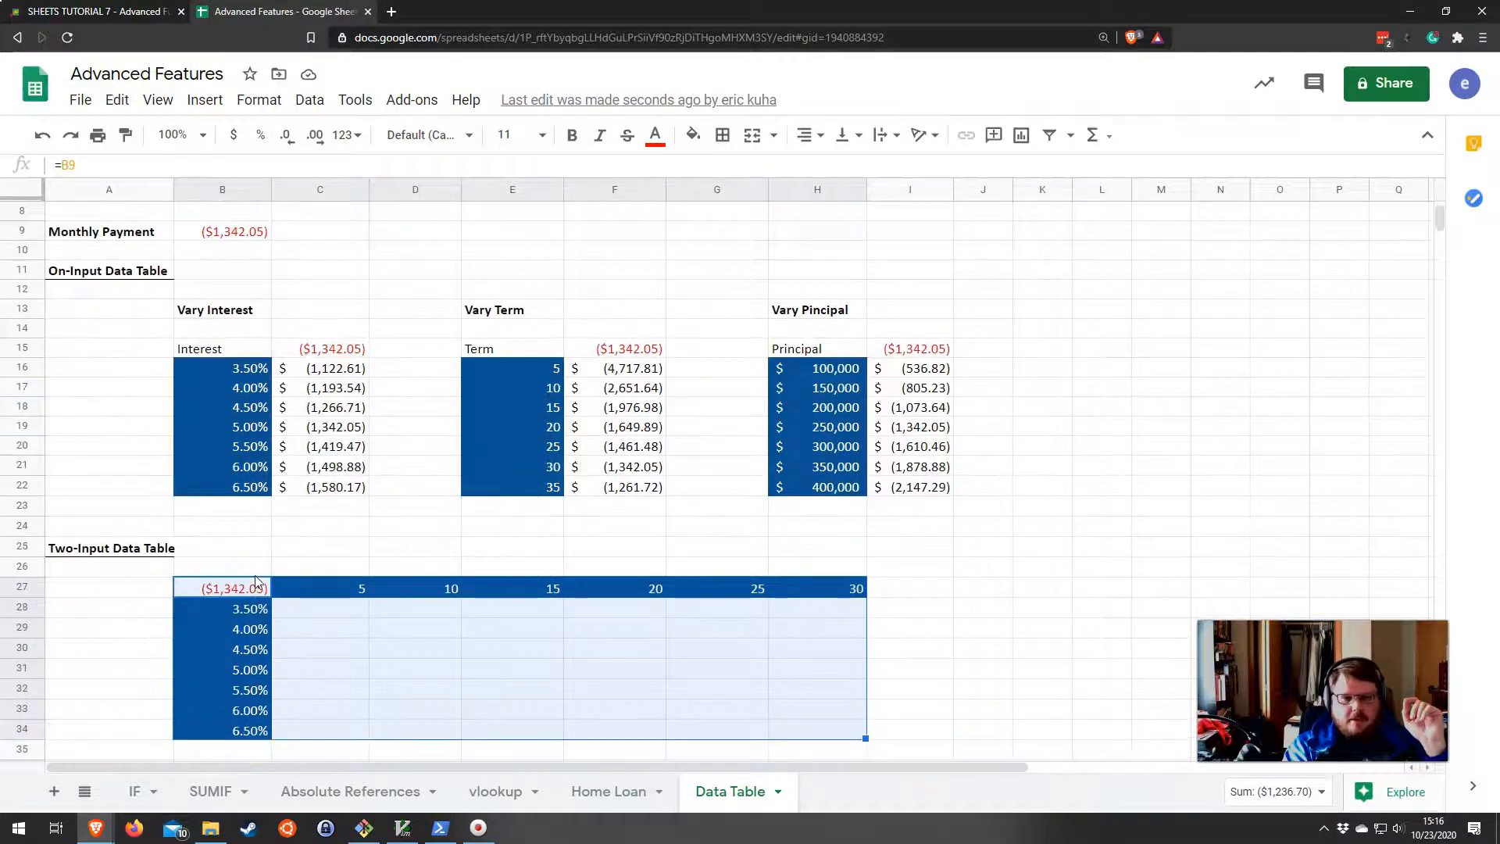
Create a WhatIf data table from B27:H34, using the loan's Interest Rate cell as column input and Term cell B6 as row input.
drag(213, 577, 802, 727)
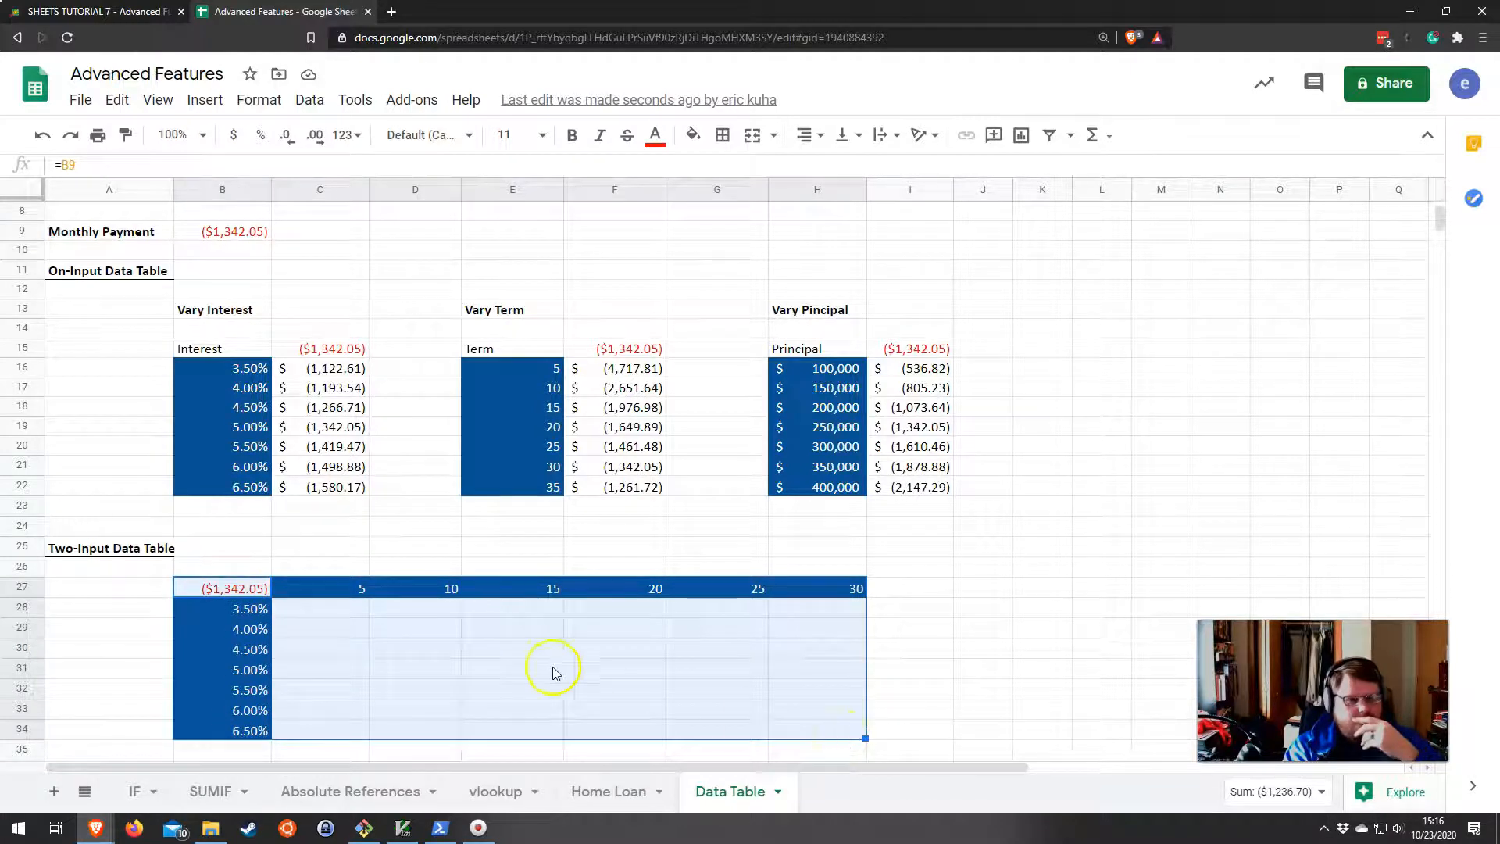
scroll(539, 668, up, 2)
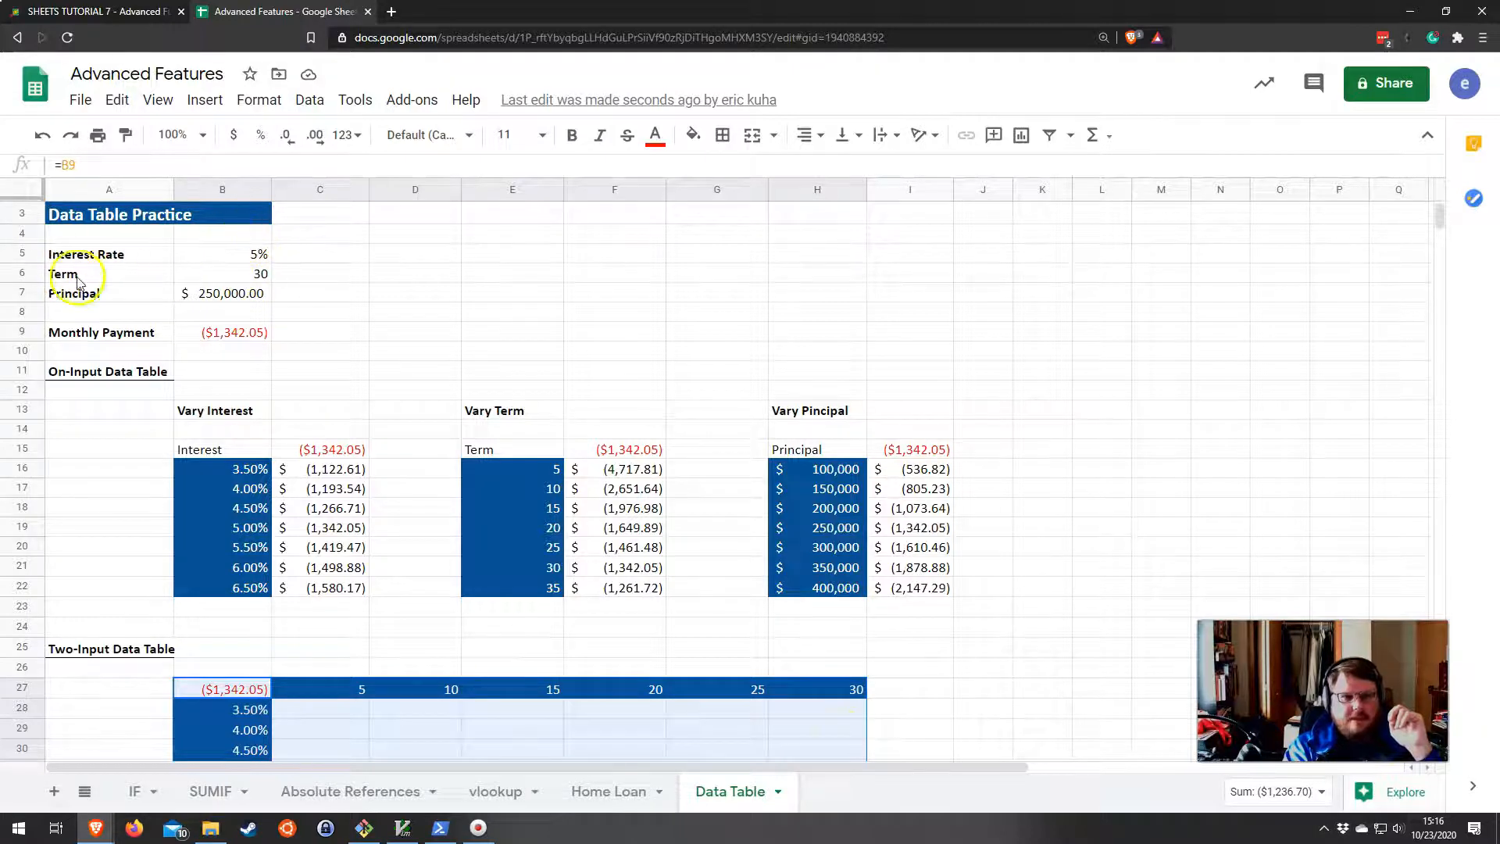
scroll(508, 676, down, 3)
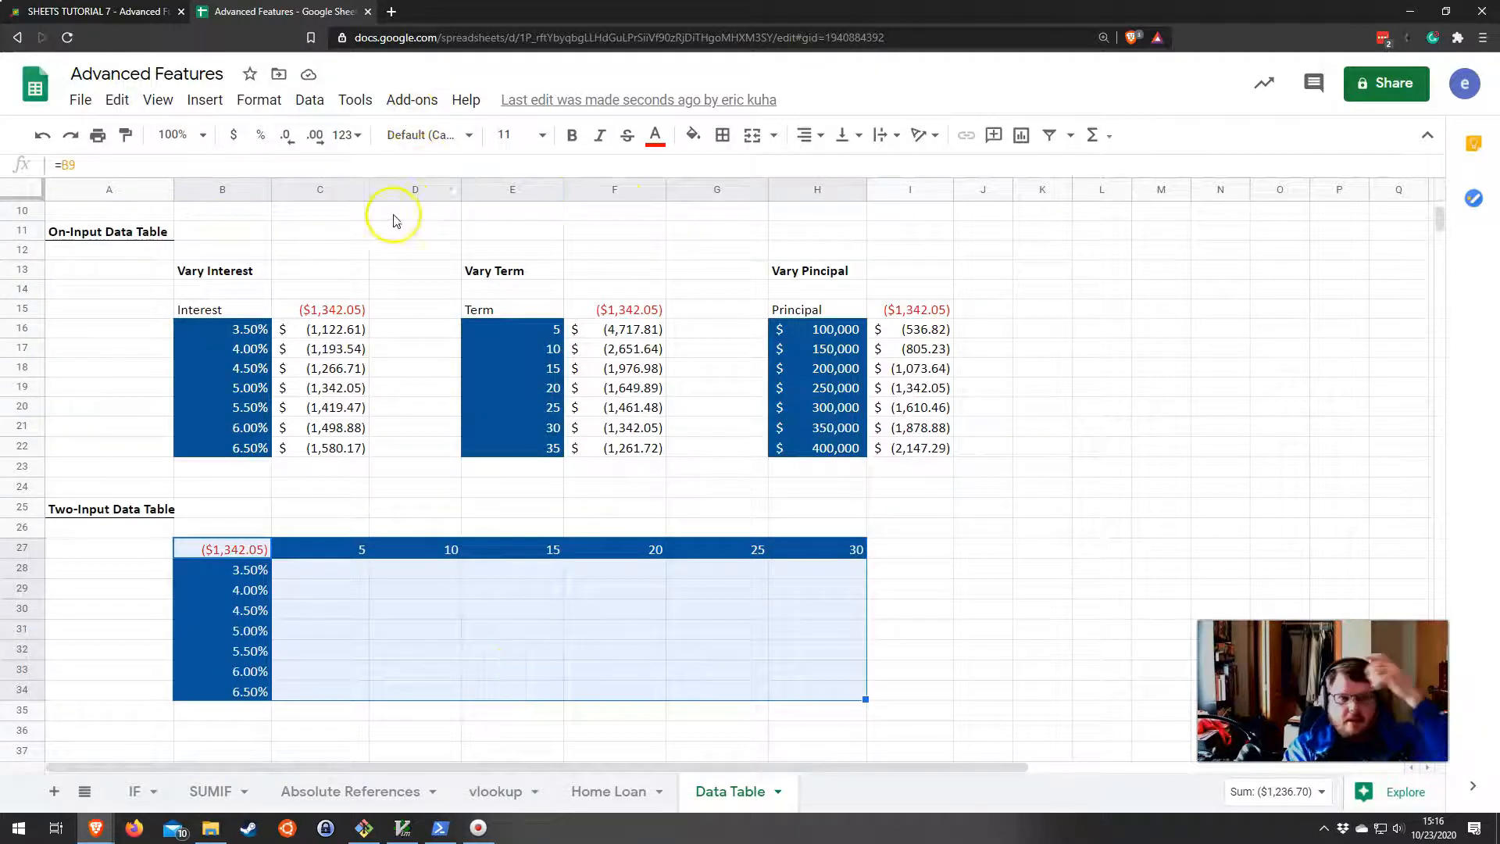
click(396, 101)
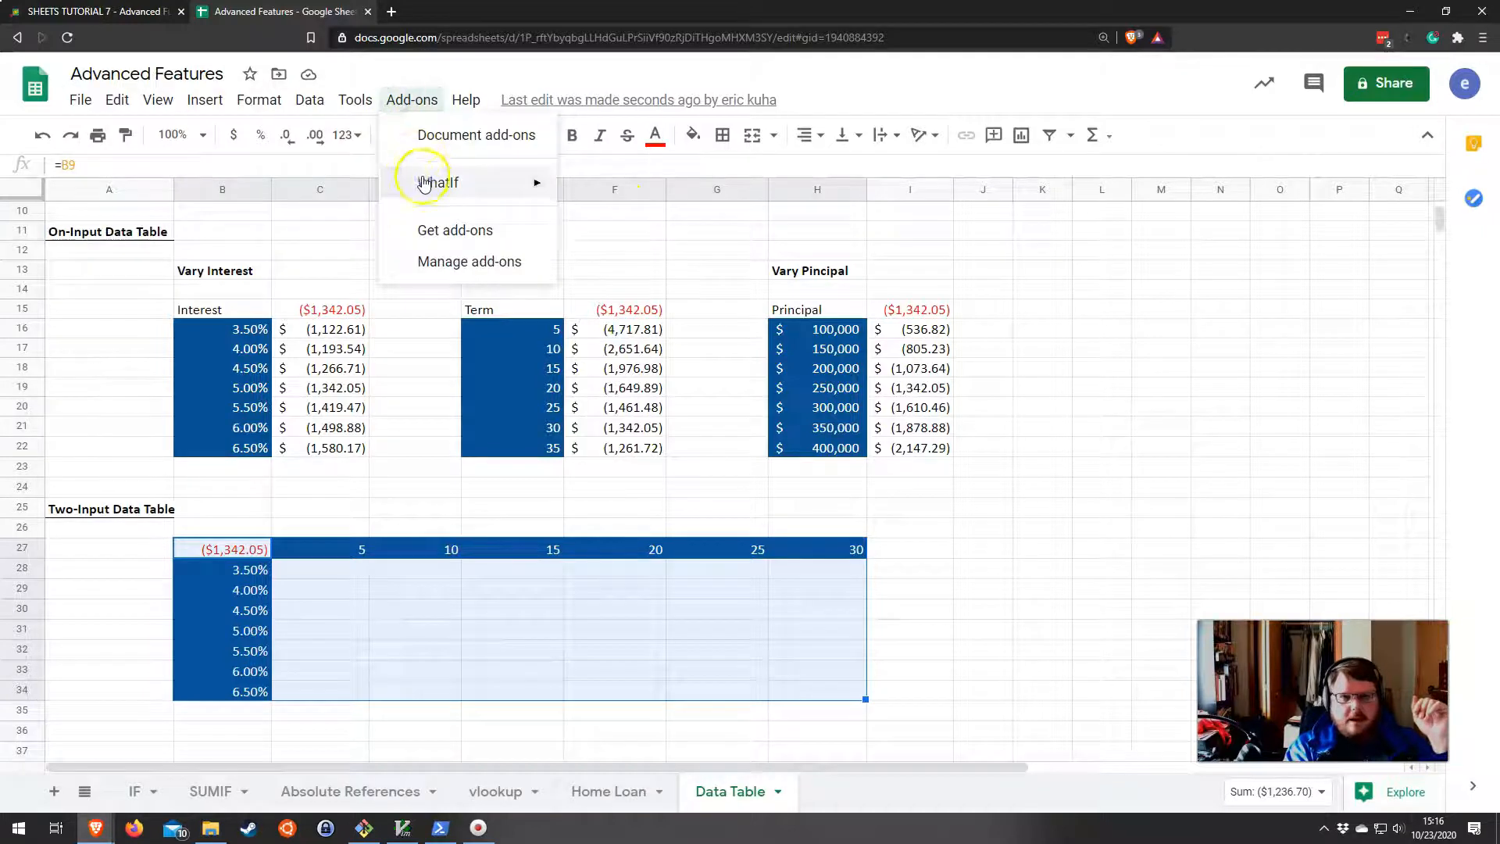
mouse_move(426, 182)
click(651, 189)
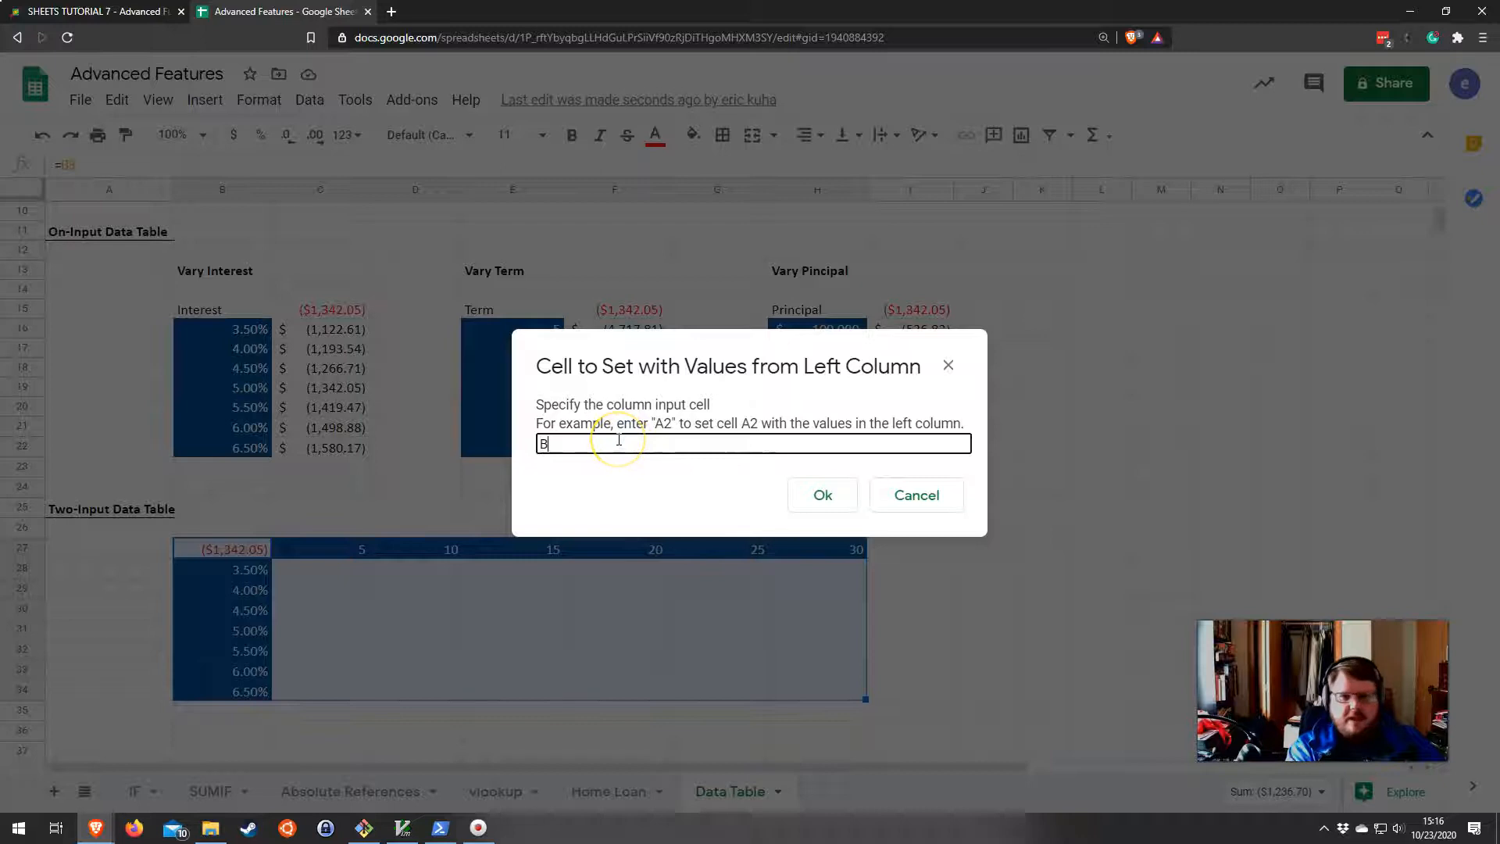
click(823, 494)
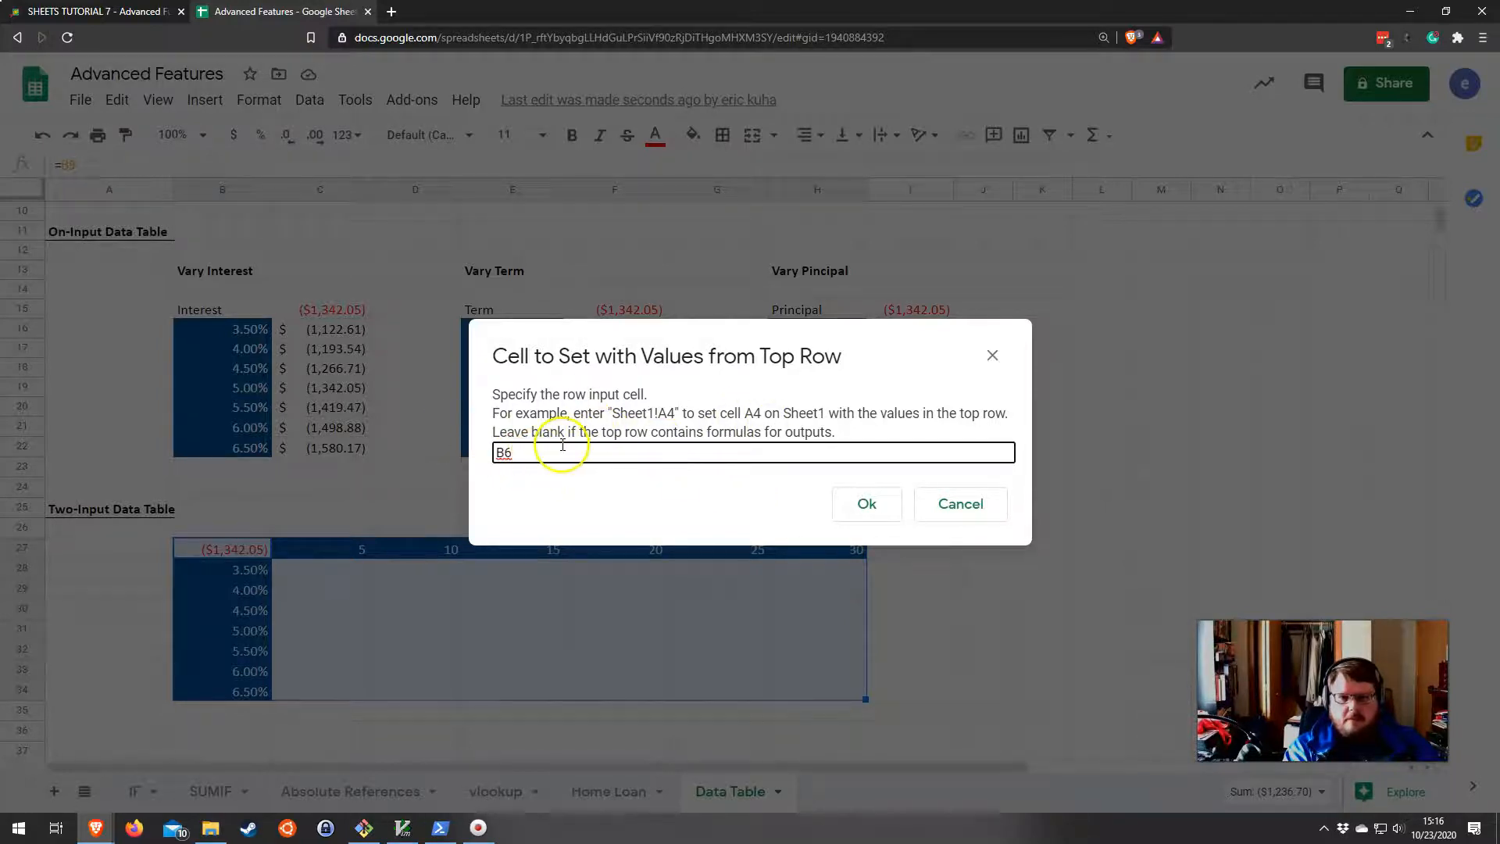
click(868, 504)
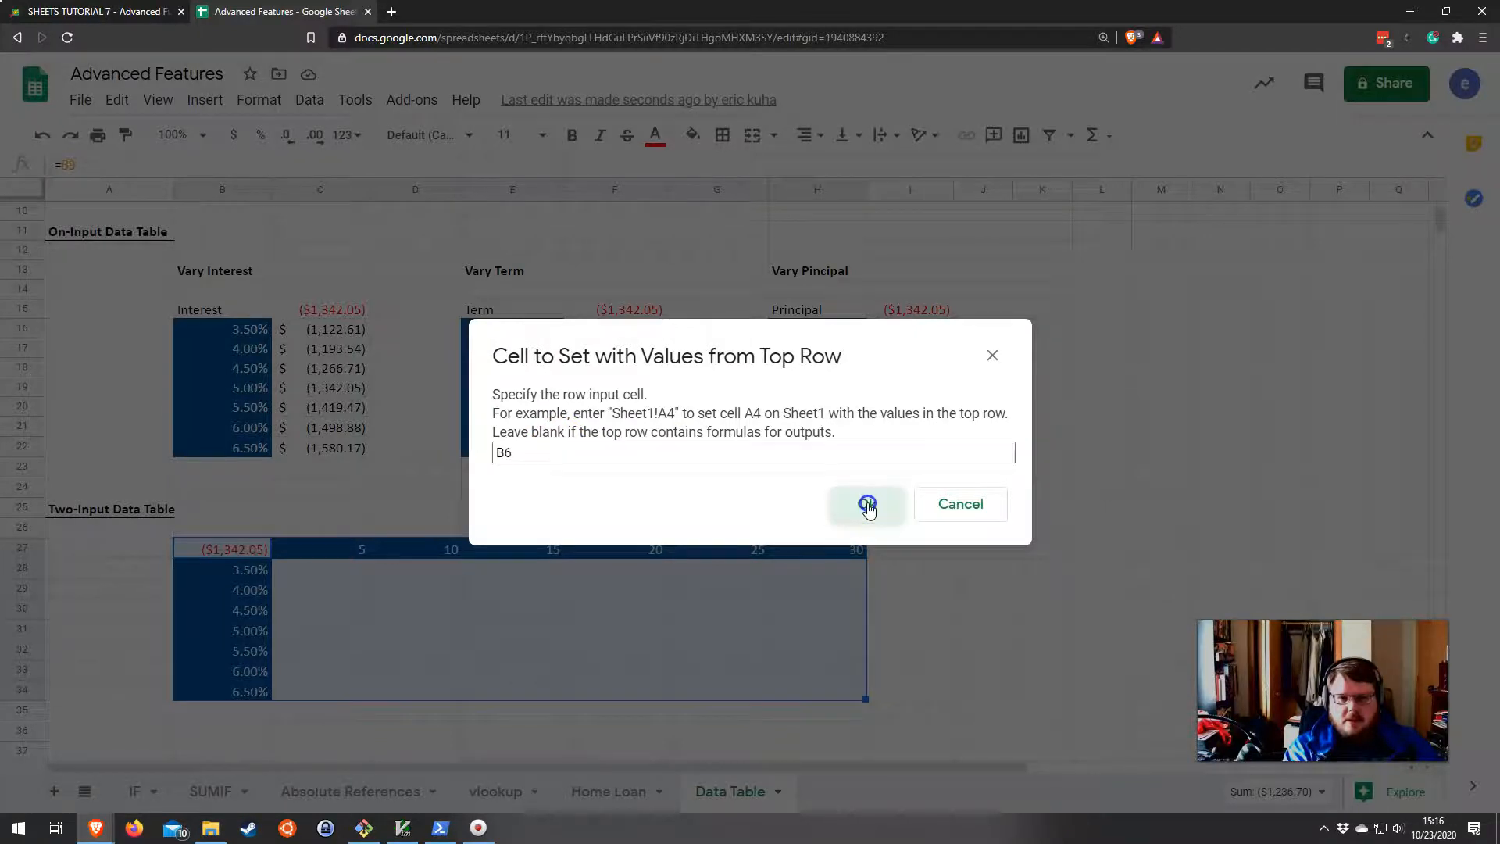
Examine the calculated payments in C28:H34, comparing the 5 and 30 year terms at the 3.50% and 6.50% rates.
scroll(866, 506, up, 2)
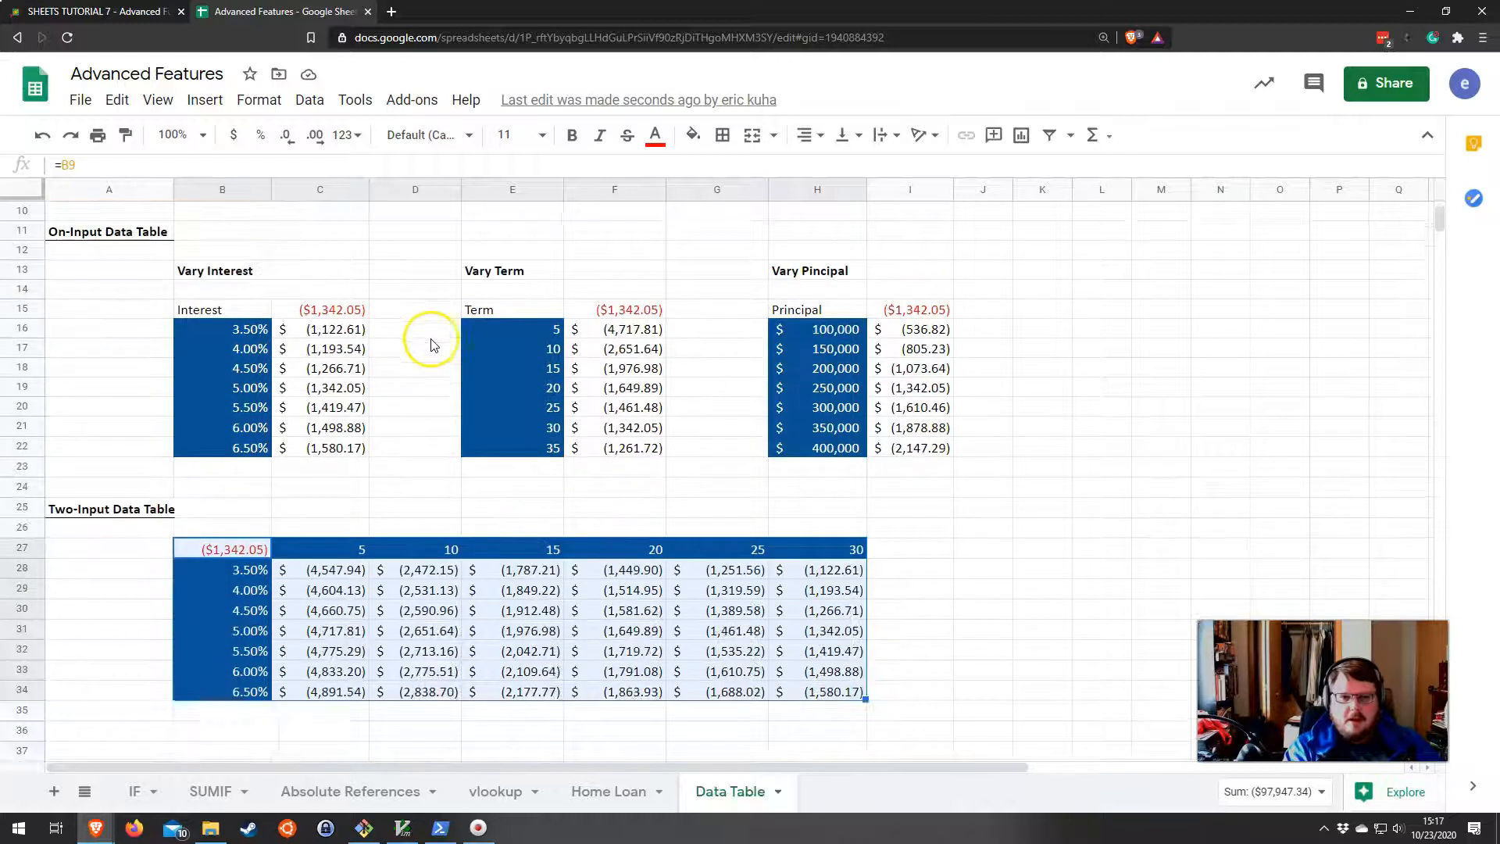
drag(334, 575, 824, 701)
click(965, 665)
click(350, 549)
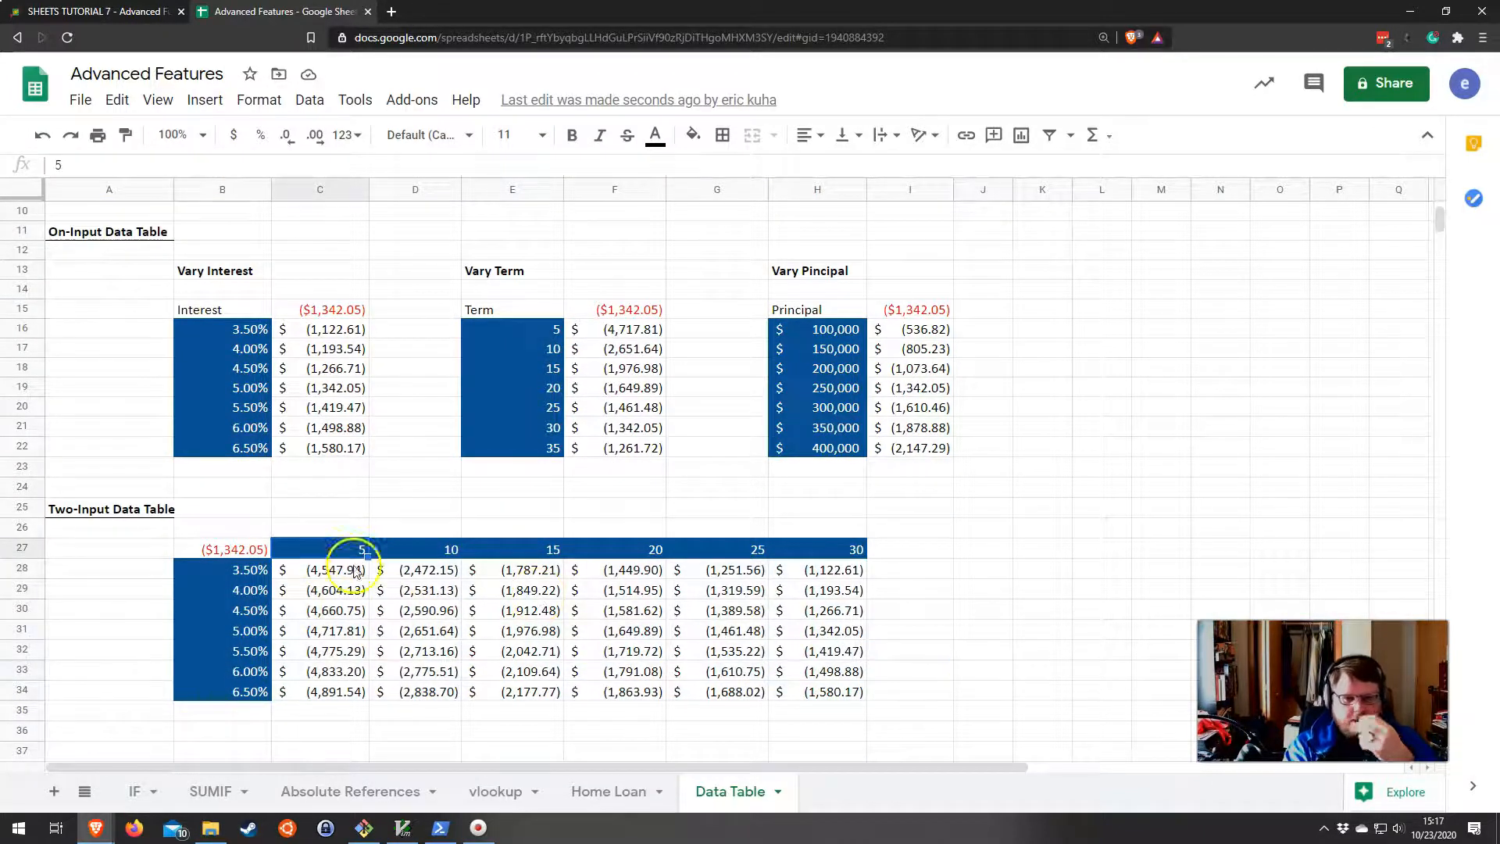
click(844, 693)
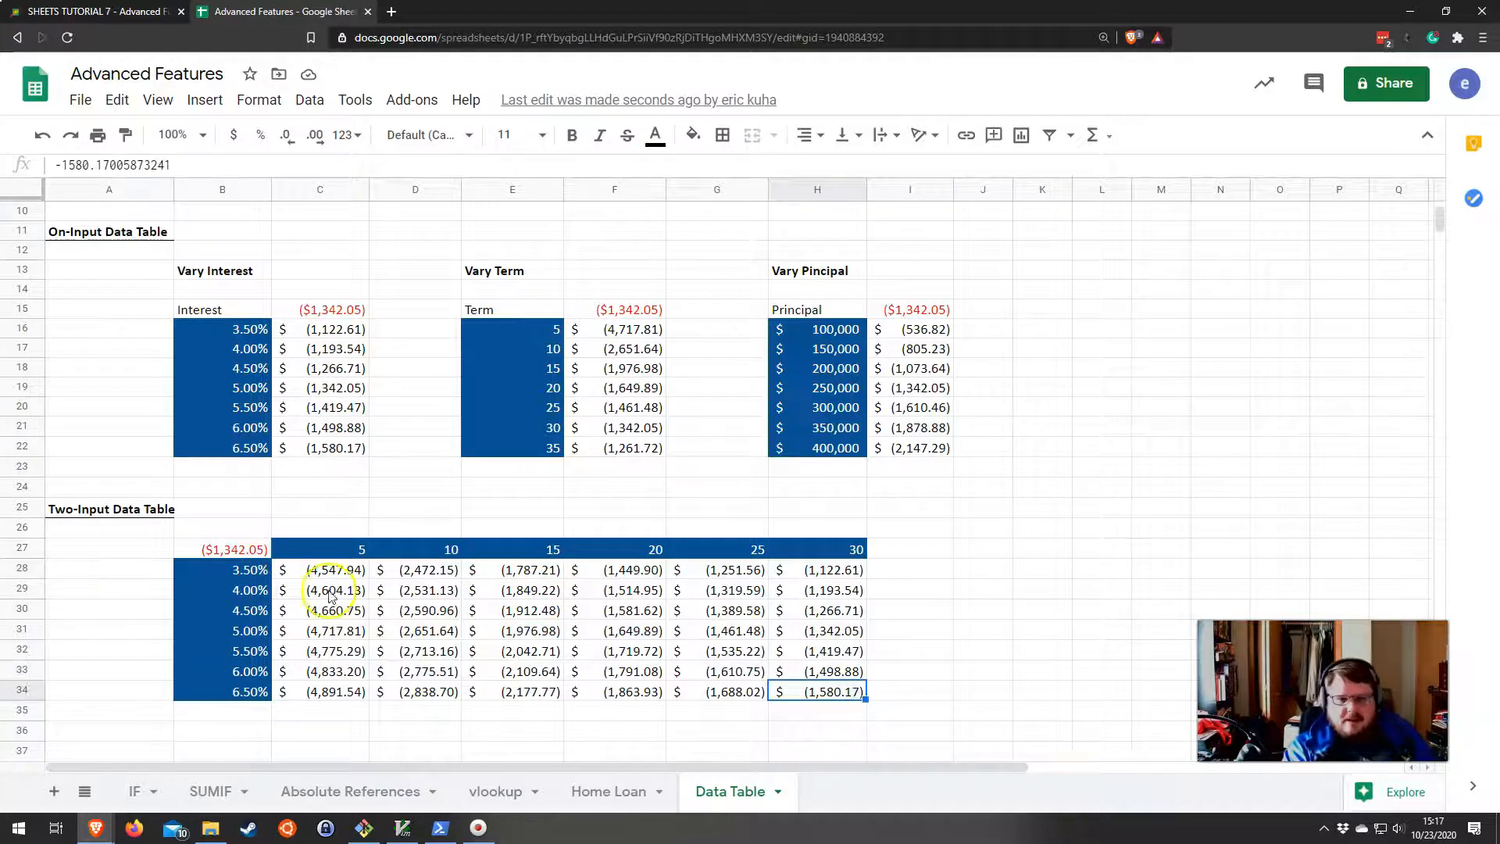
click(816, 571)
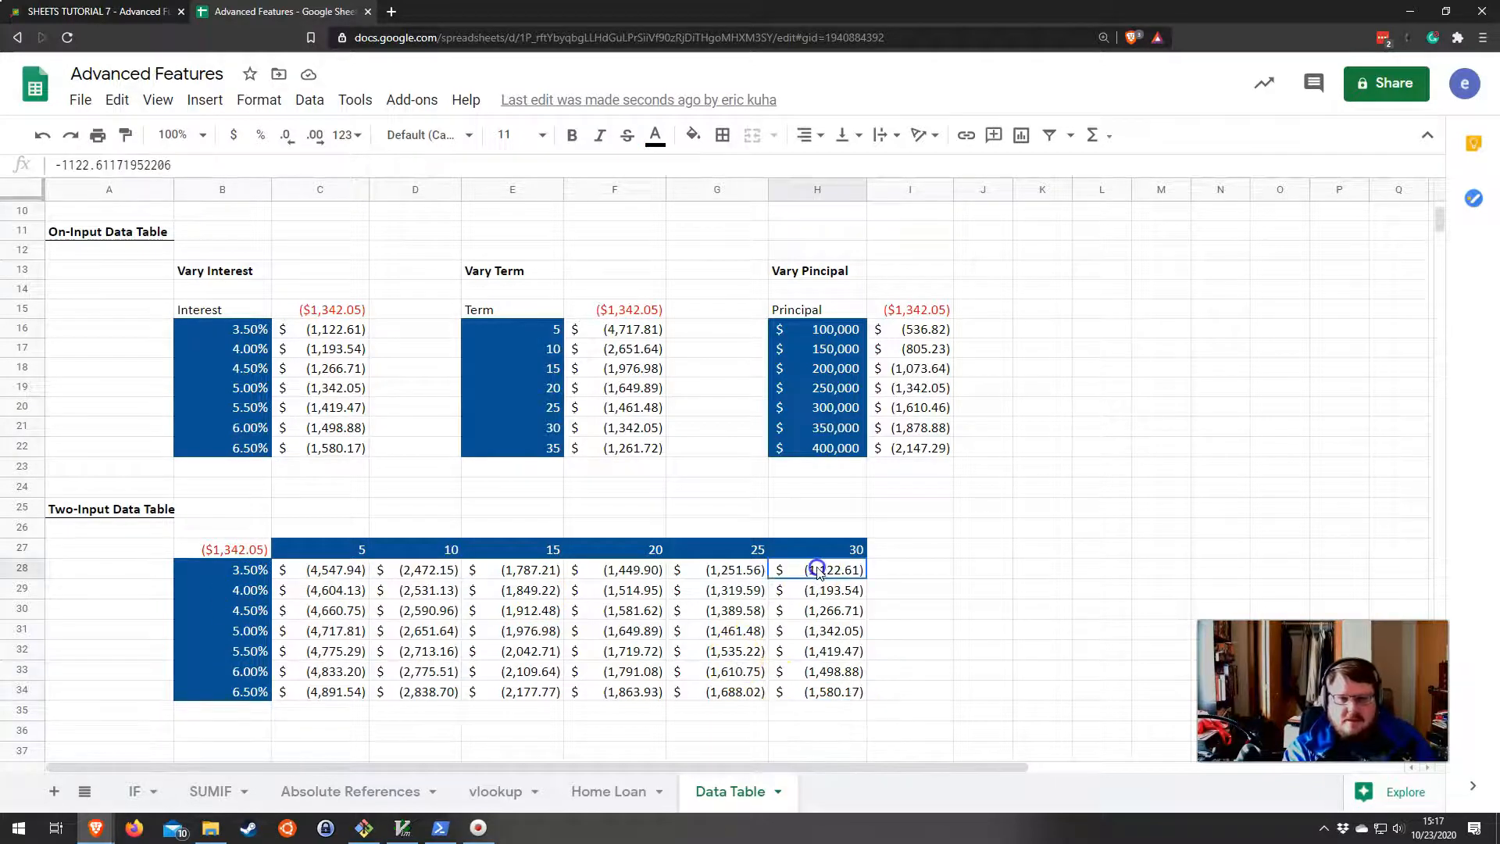
click(304, 569)
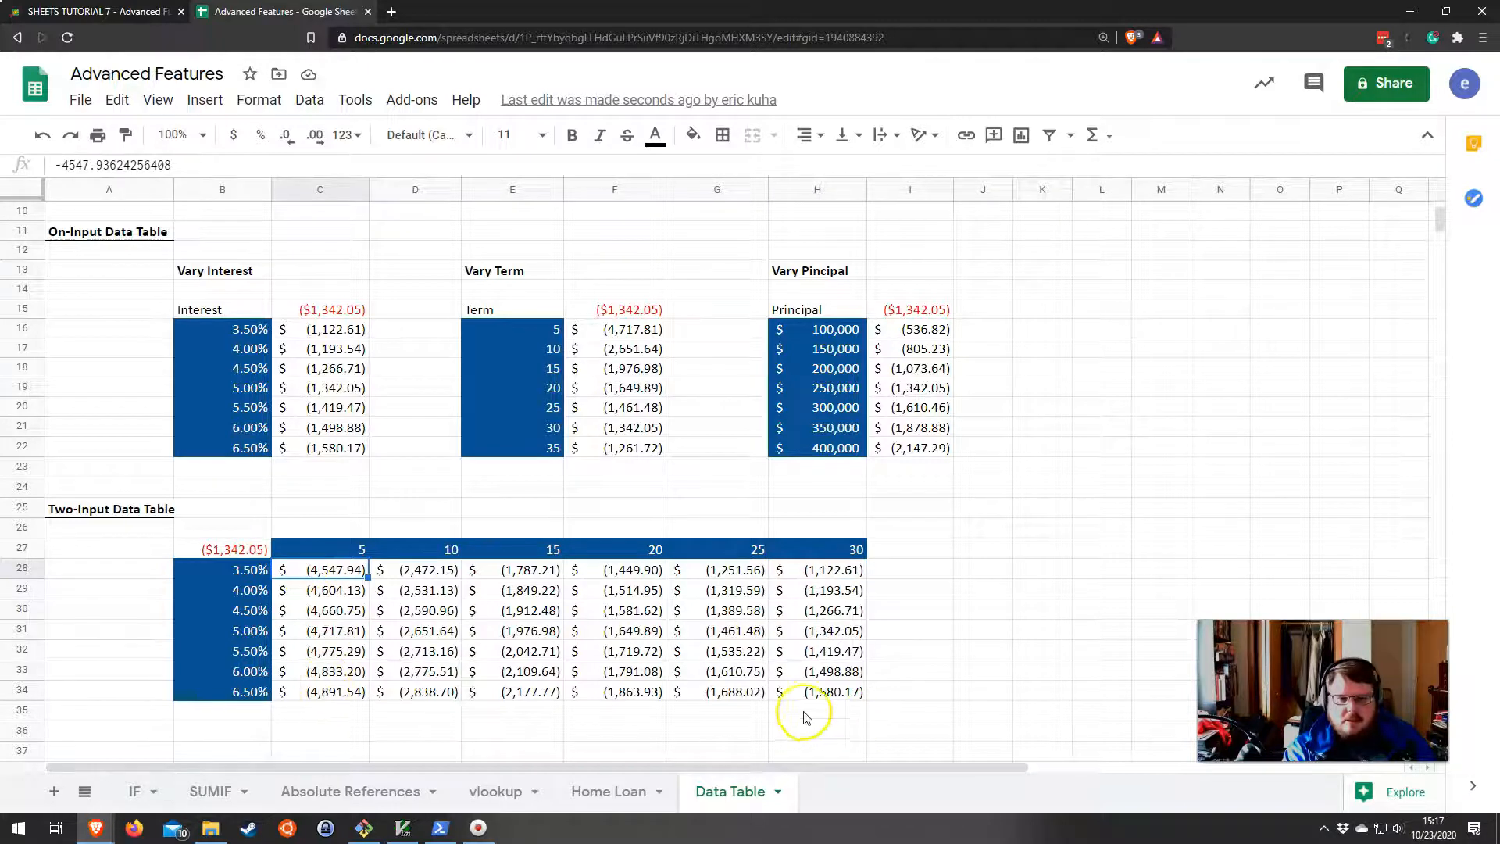
click(301, 693)
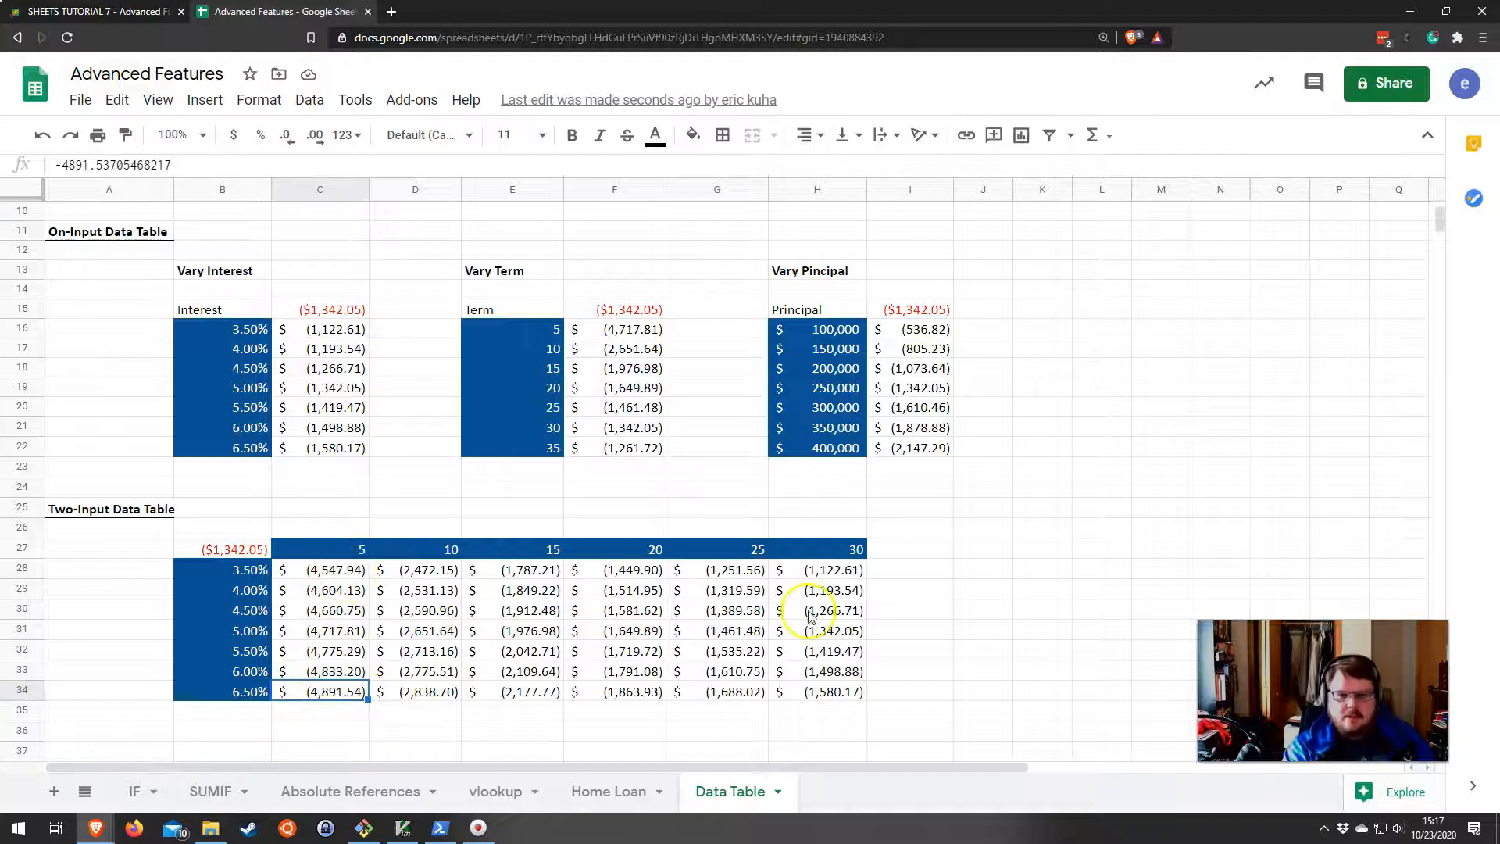
click(846, 570)
click(343, 691)
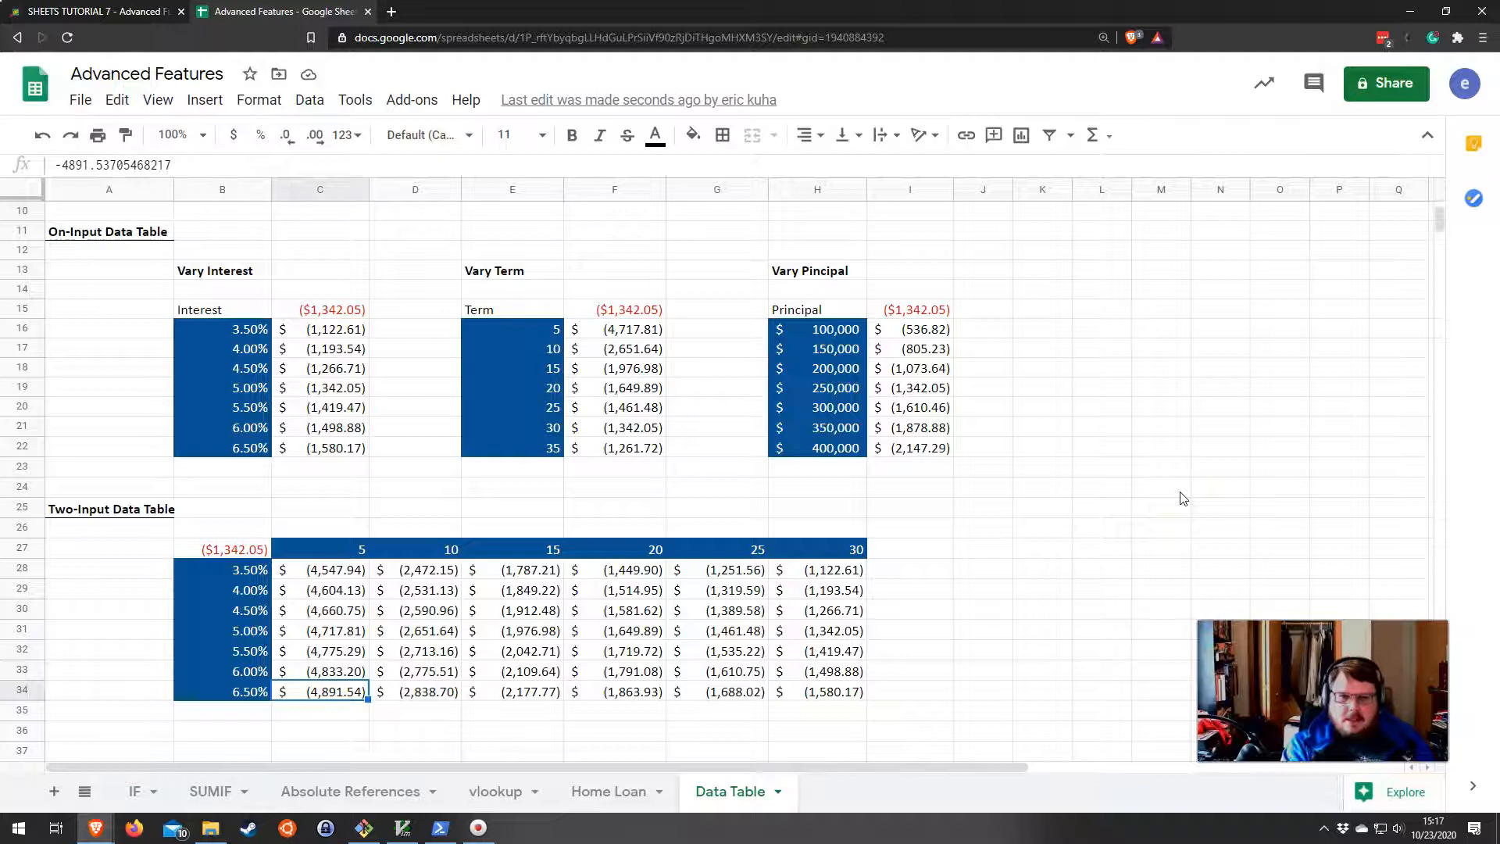
Look over the donor list on the IF sheet and switch to the Canvas assignment page.
scroll(977, 531, up, 2)
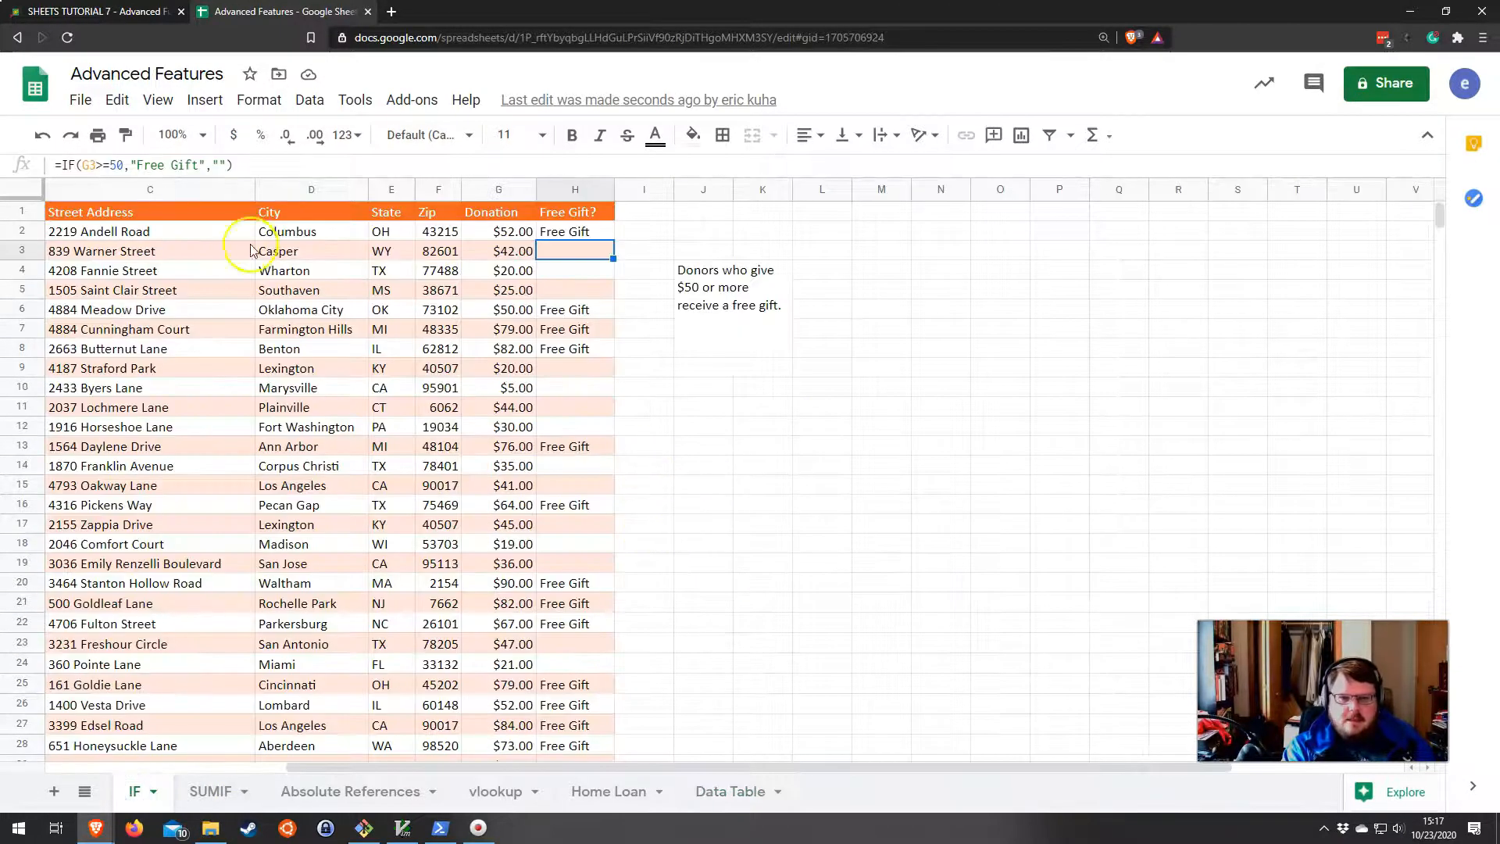
scroll(555, 641, down, 5)
scroll(571, 621, up, 5)
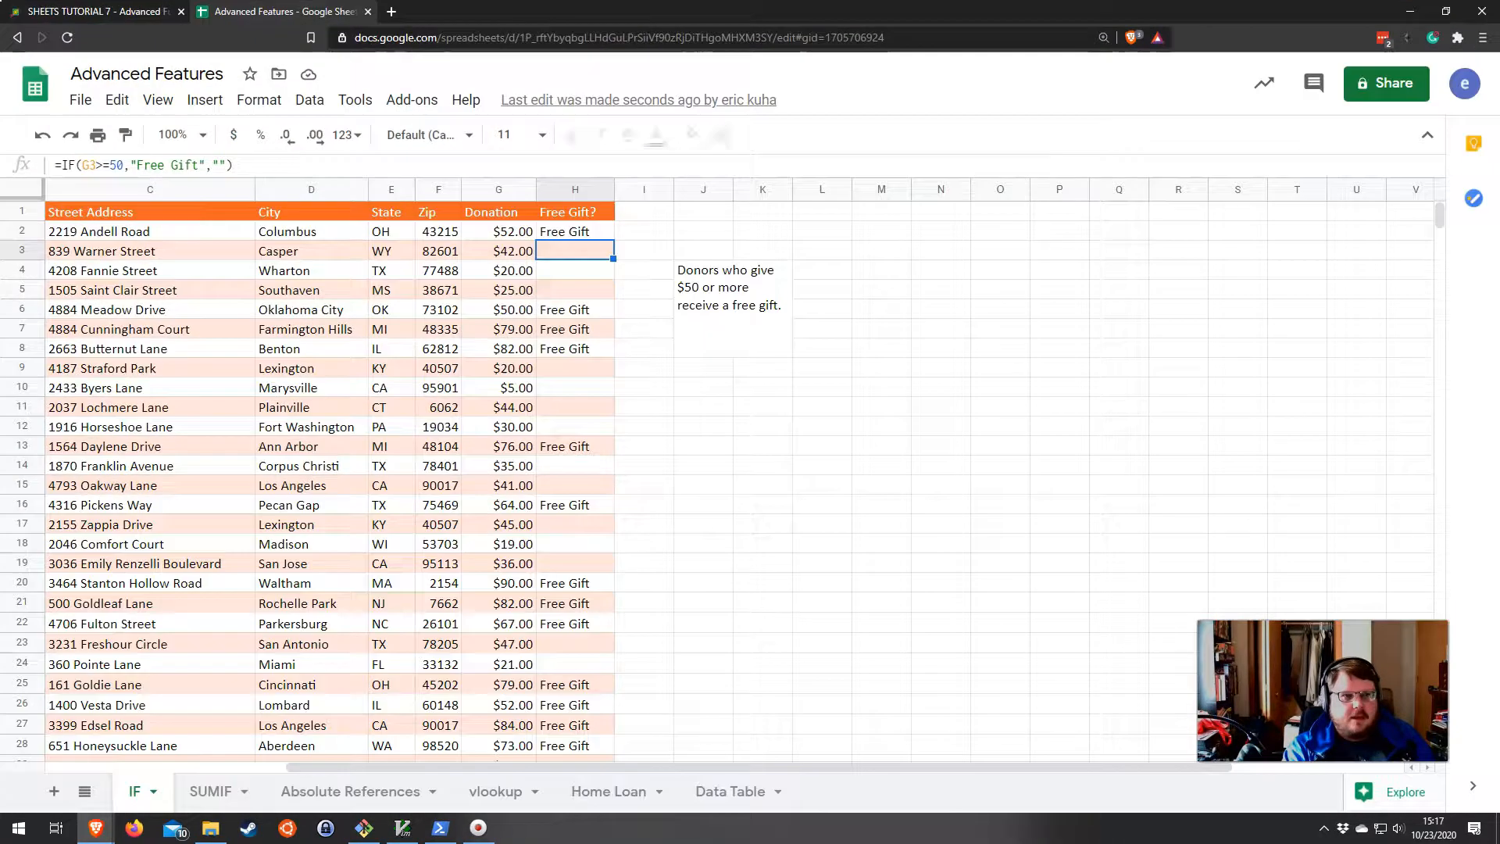
click(98, 11)
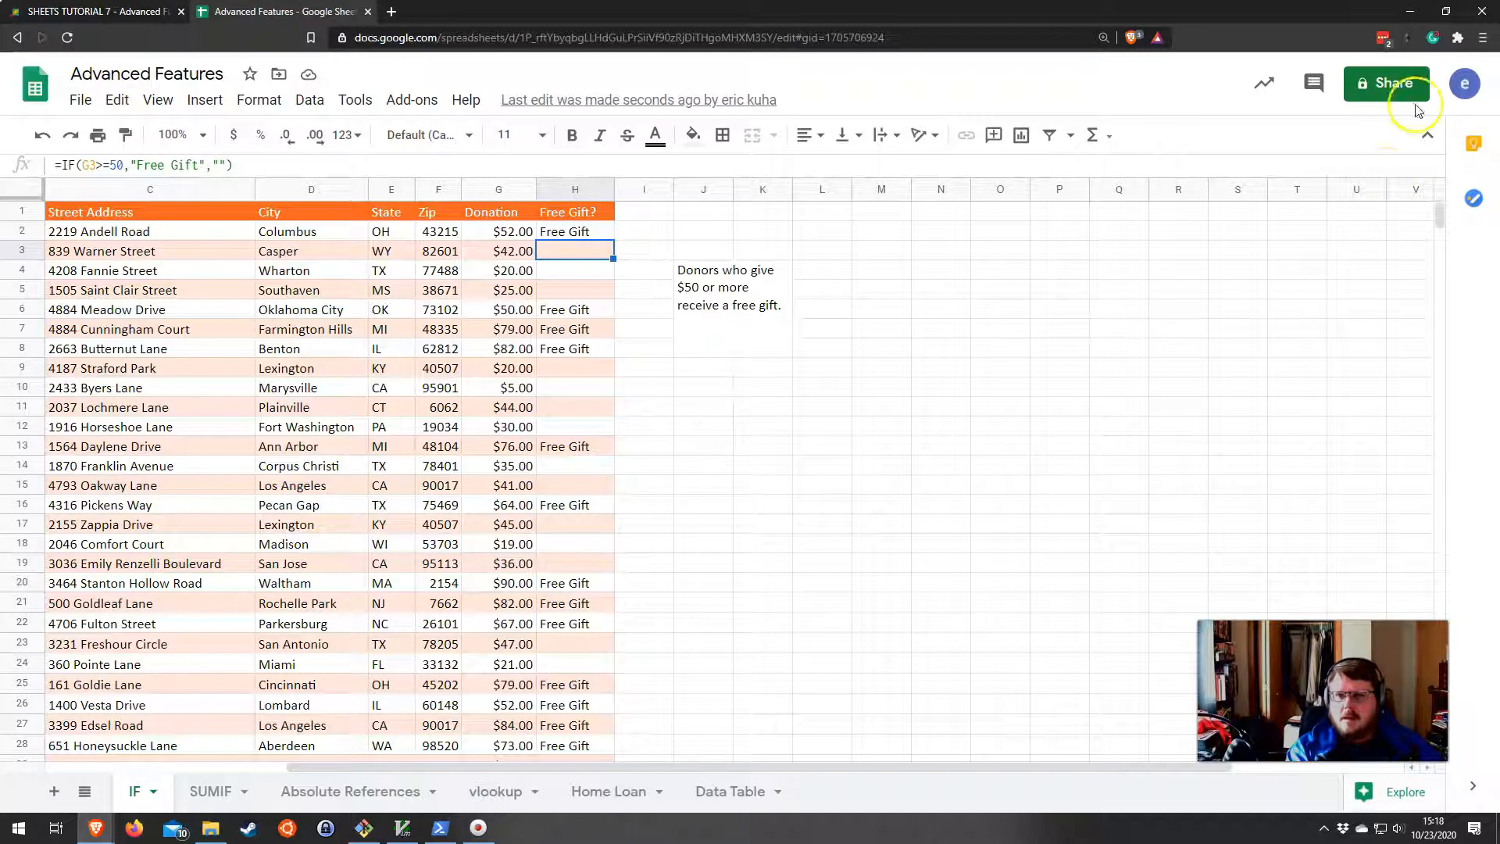
Open the spreadsheet's sharing settings and set the general link access to Anyone with the link.
click(1399, 86)
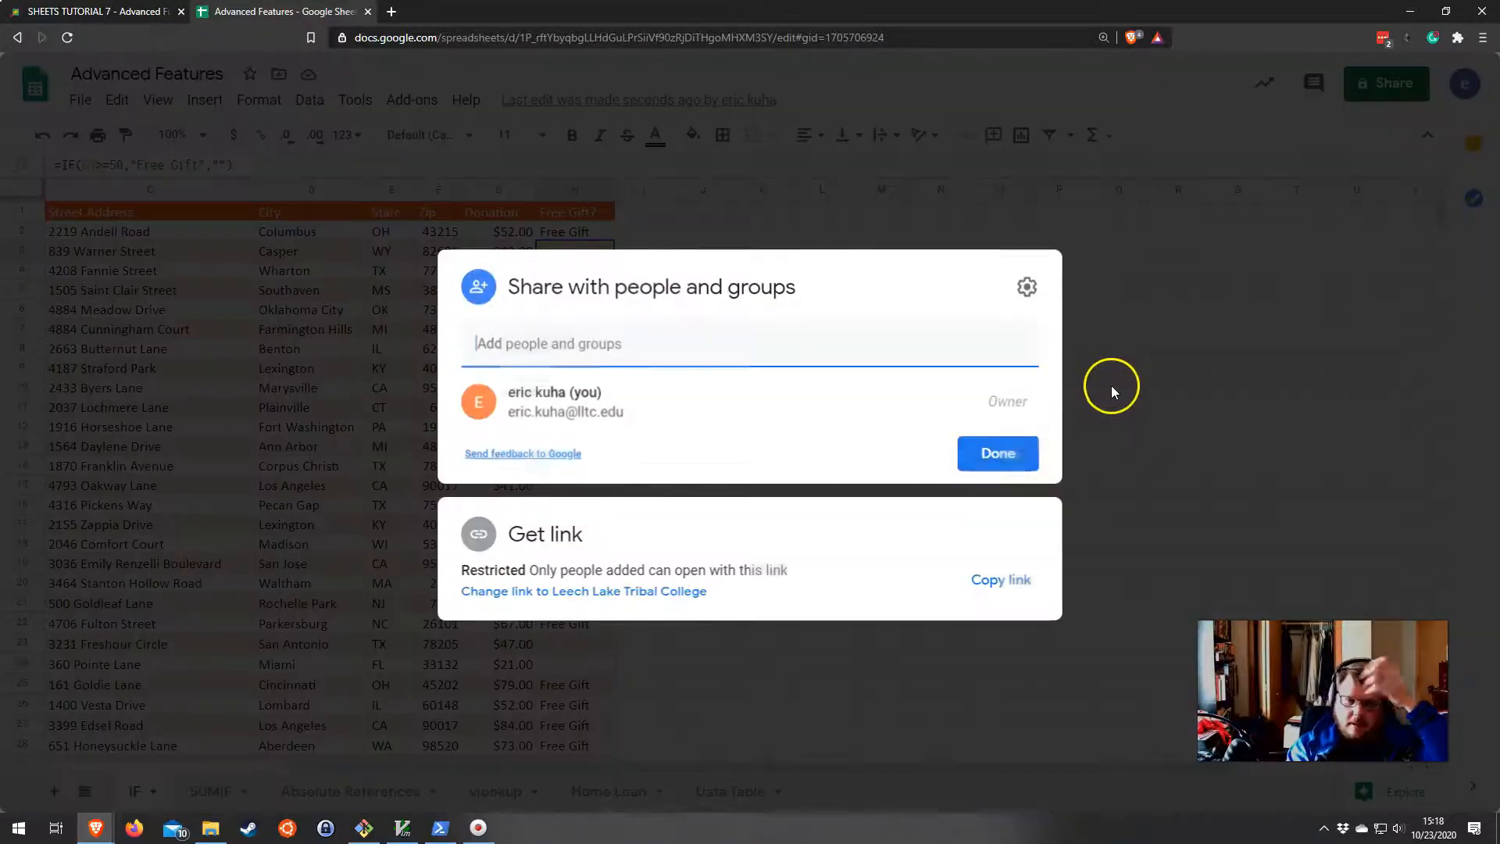
click(519, 536)
click(567, 509)
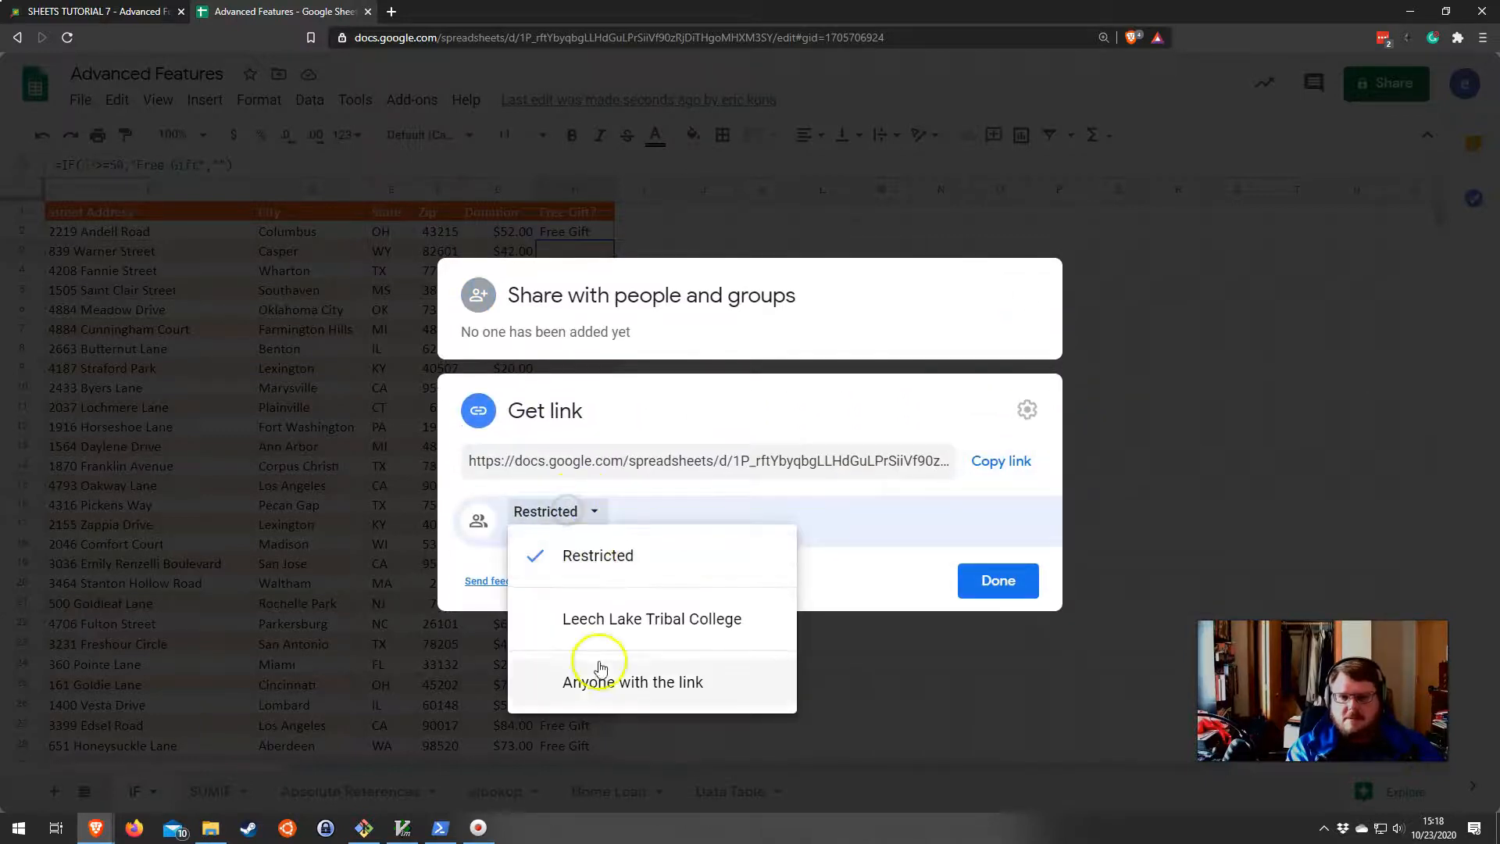
click(600, 686)
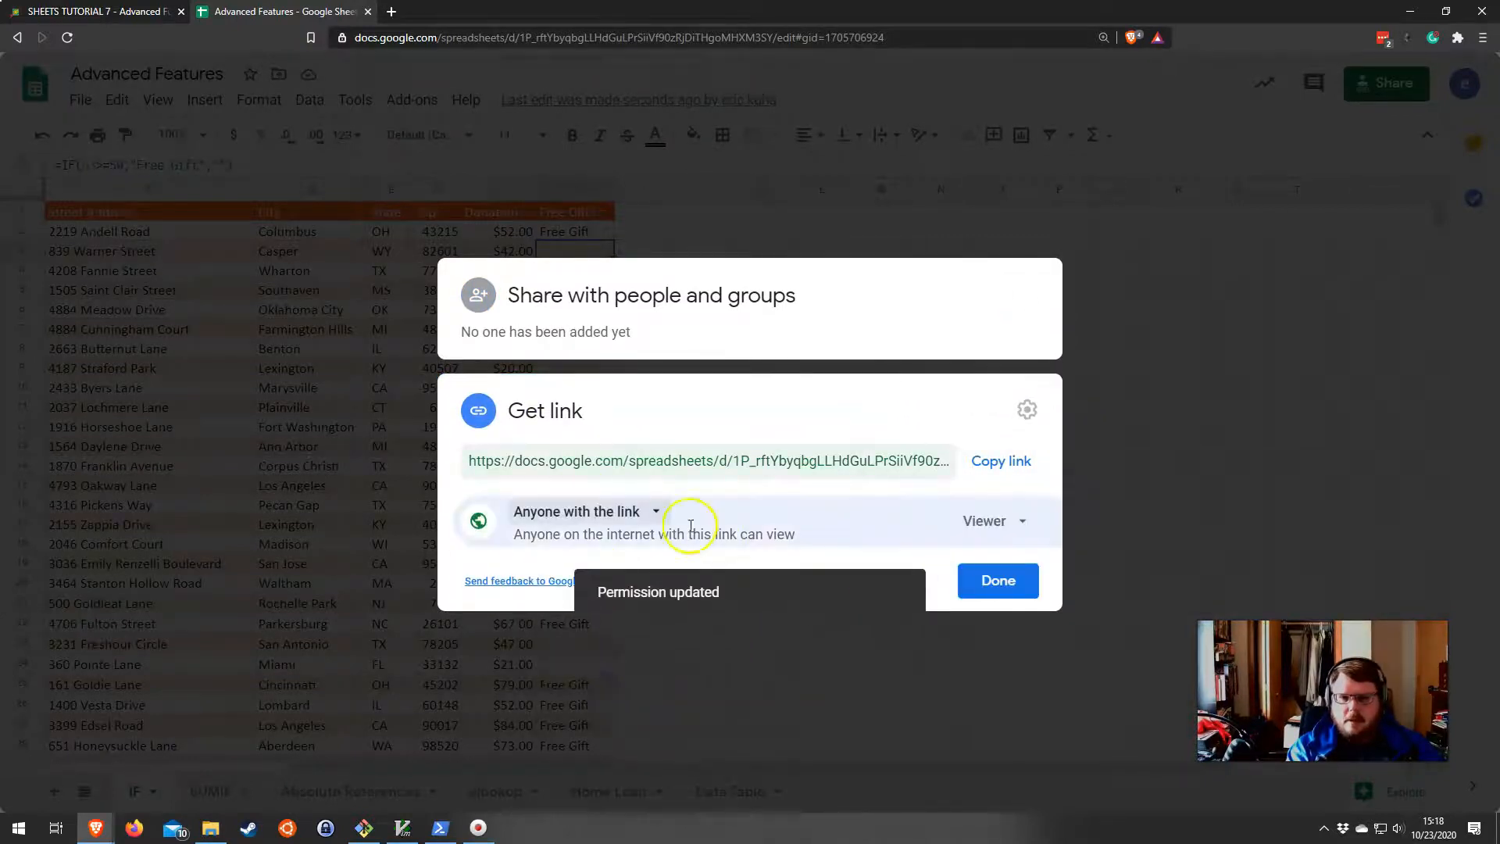
click(606, 511)
click(609, 513)
Give link holders the Commenter role, copy the sharing link and finish sharing.
click(990, 519)
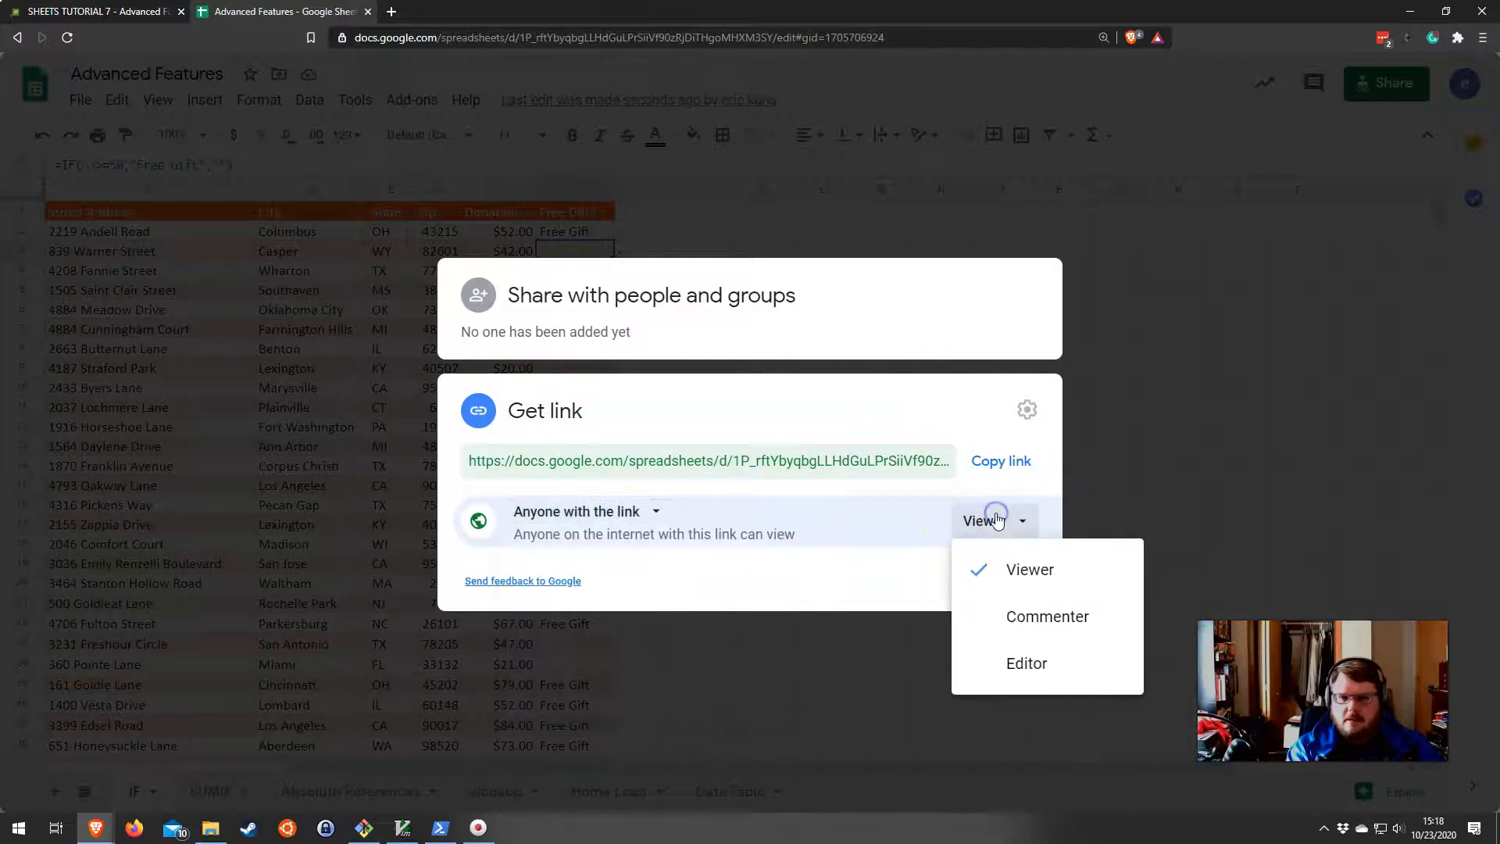
click(1020, 625)
click(1001, 463)
click(993, 580)
Start a submission for SHEETS TUTORIAL 7 - Advanced Functions in Canvas and paste the sharing link as its website URL.
click(94, 11)
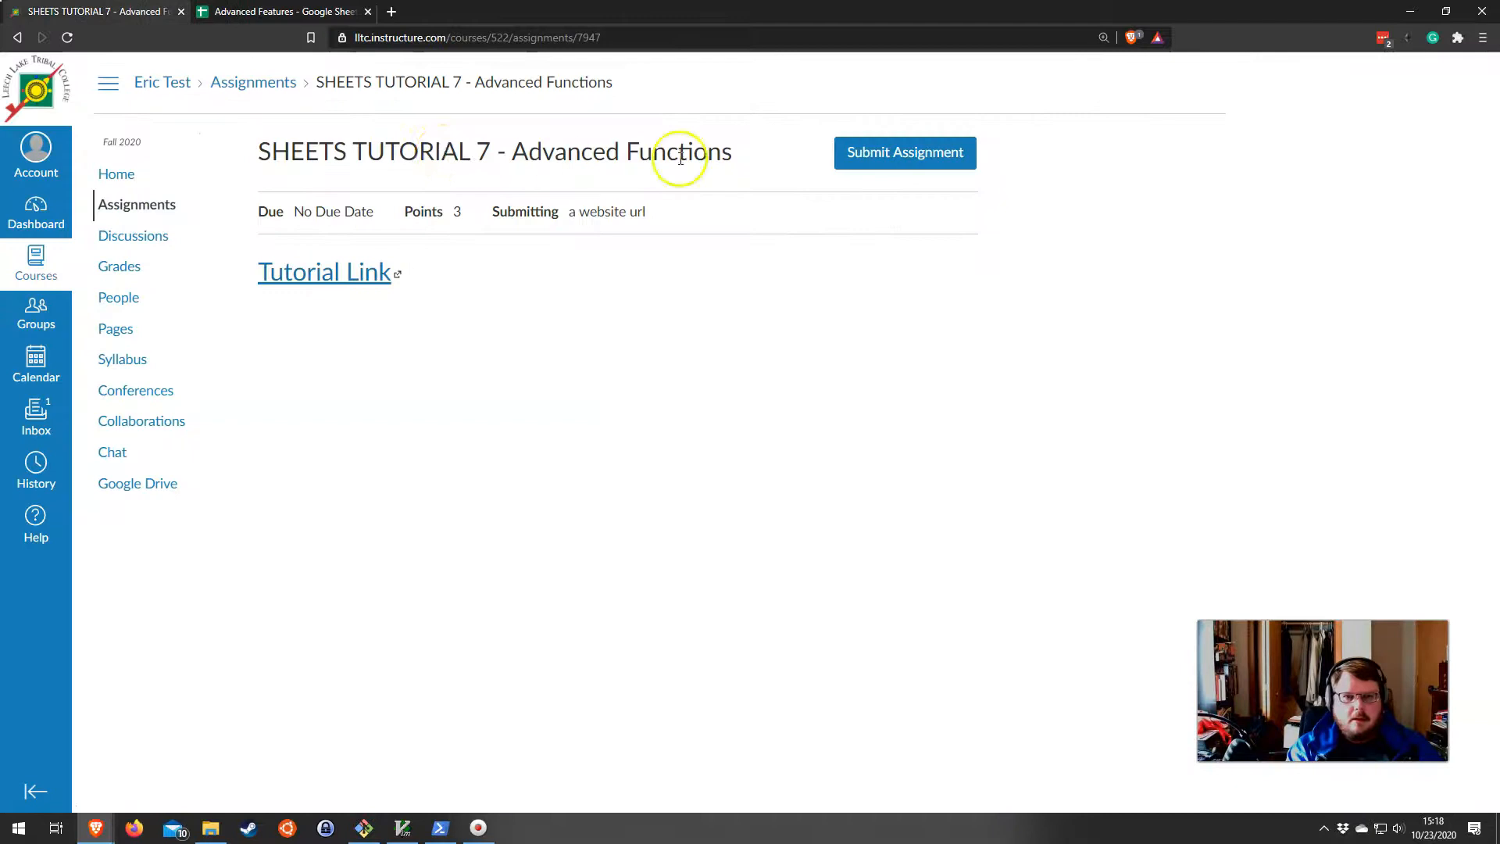
click(911, 154)
click(422, 561)
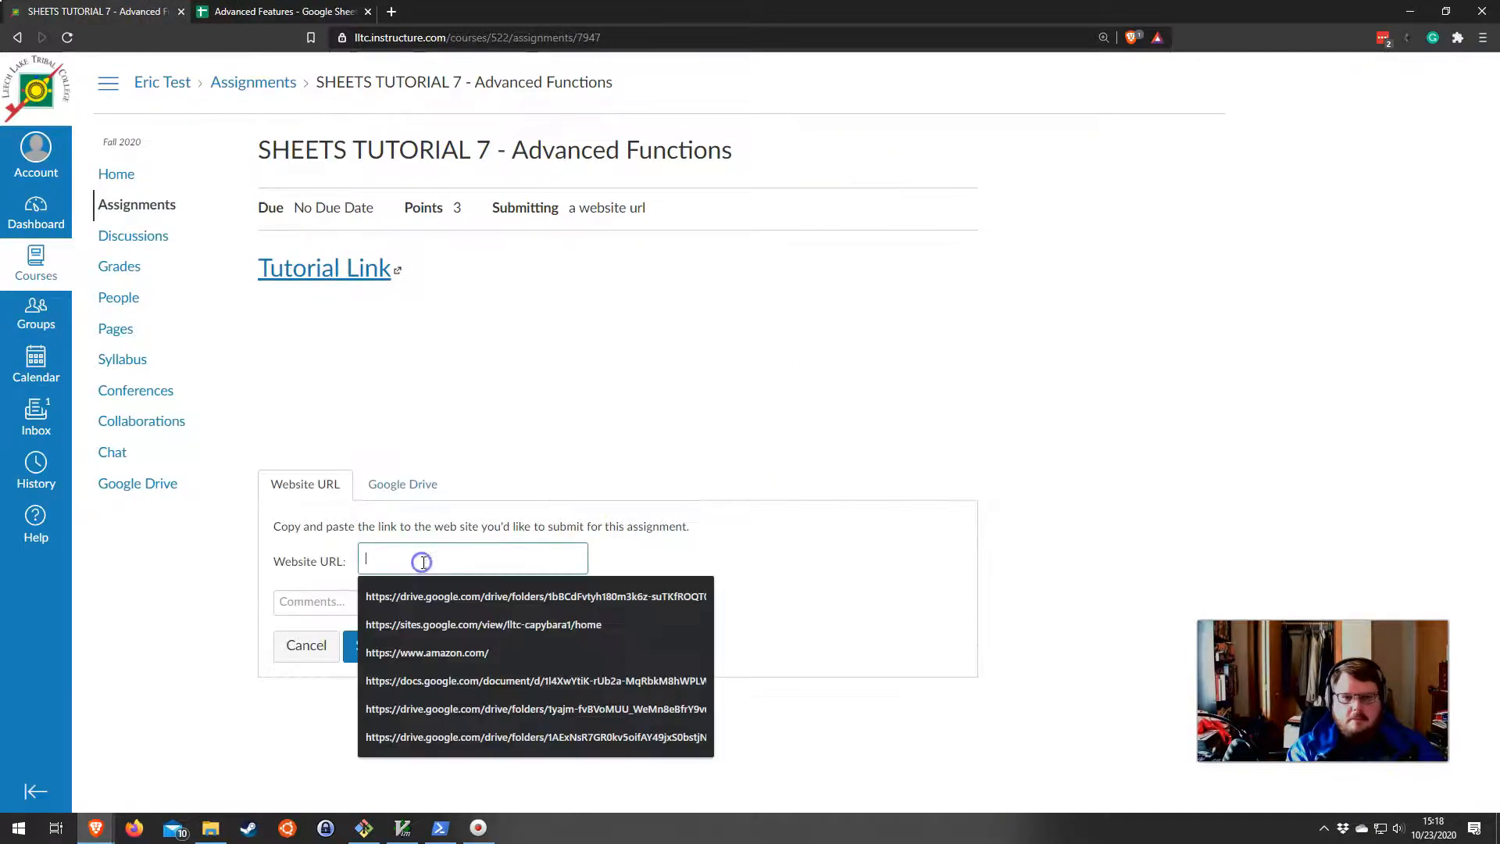
key(ctrl+v)
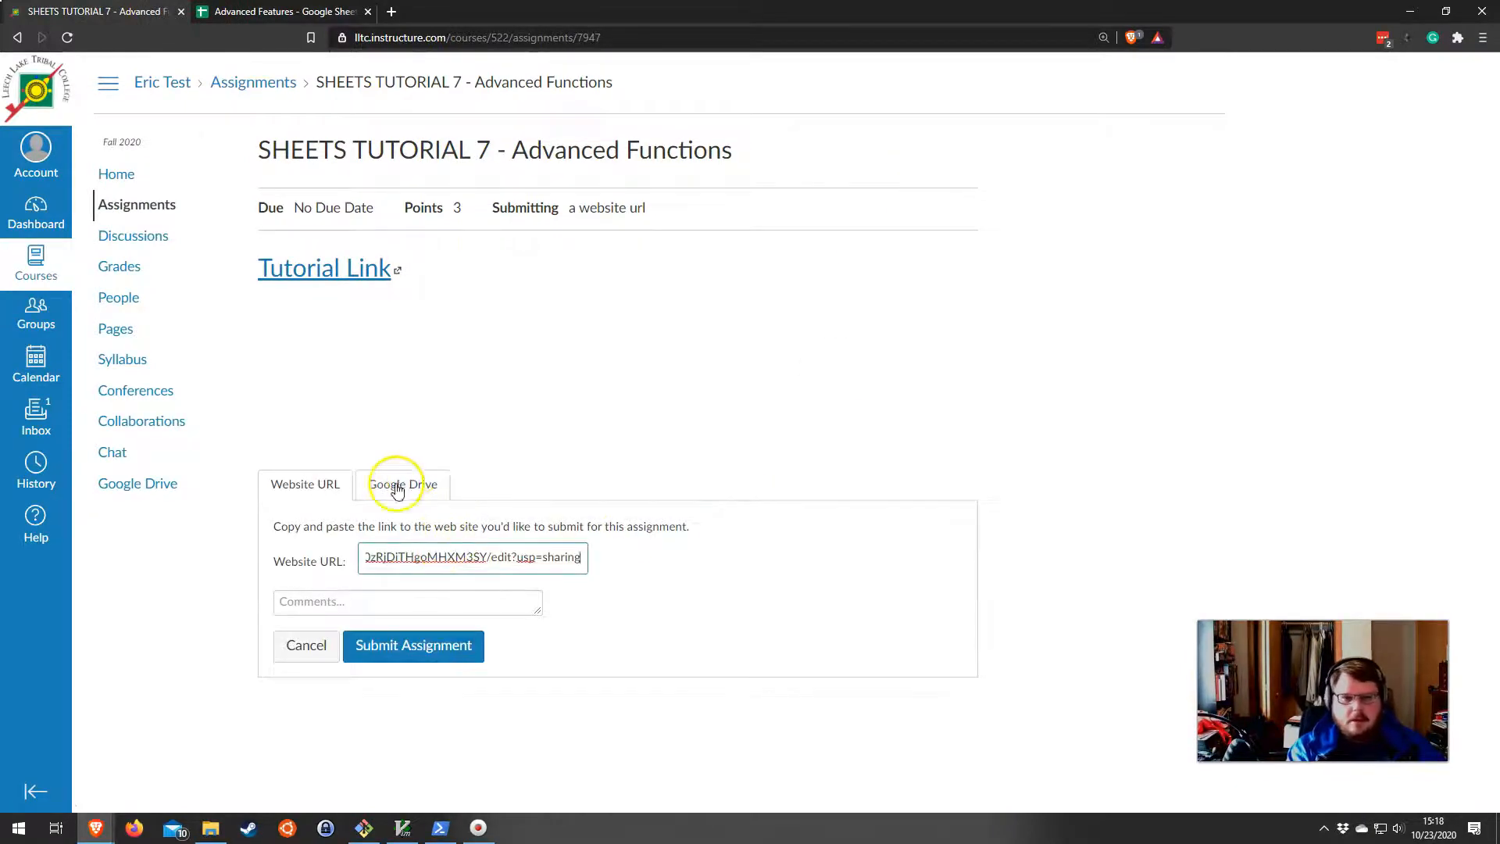
Link the Advanced Features spreadsheet from Google Drive to the submission and submit the assignment.
click(396, 484)
scroll(613, 570, down, 2)
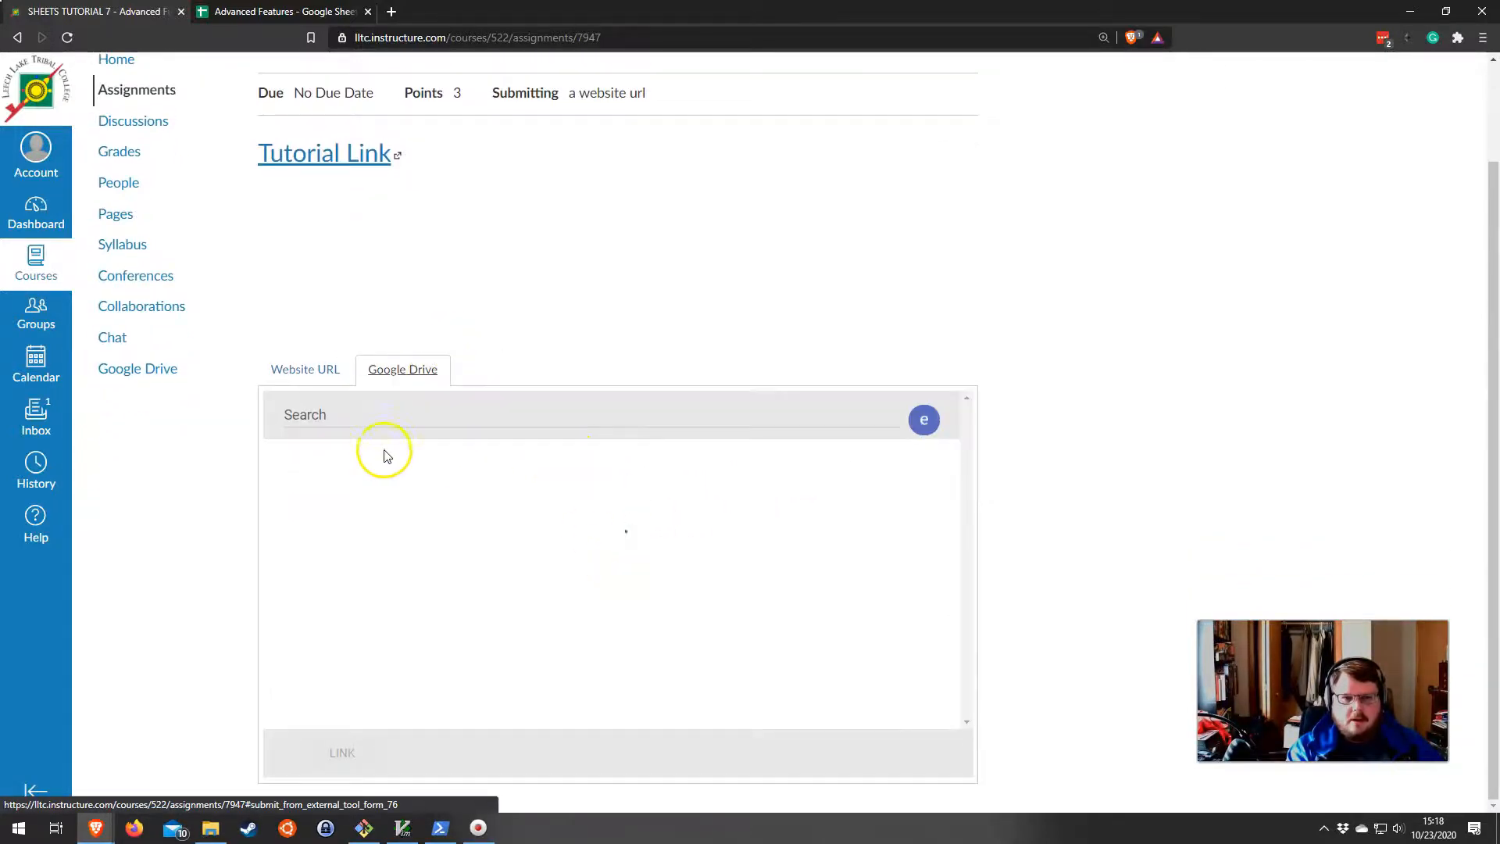
click(298, 691)
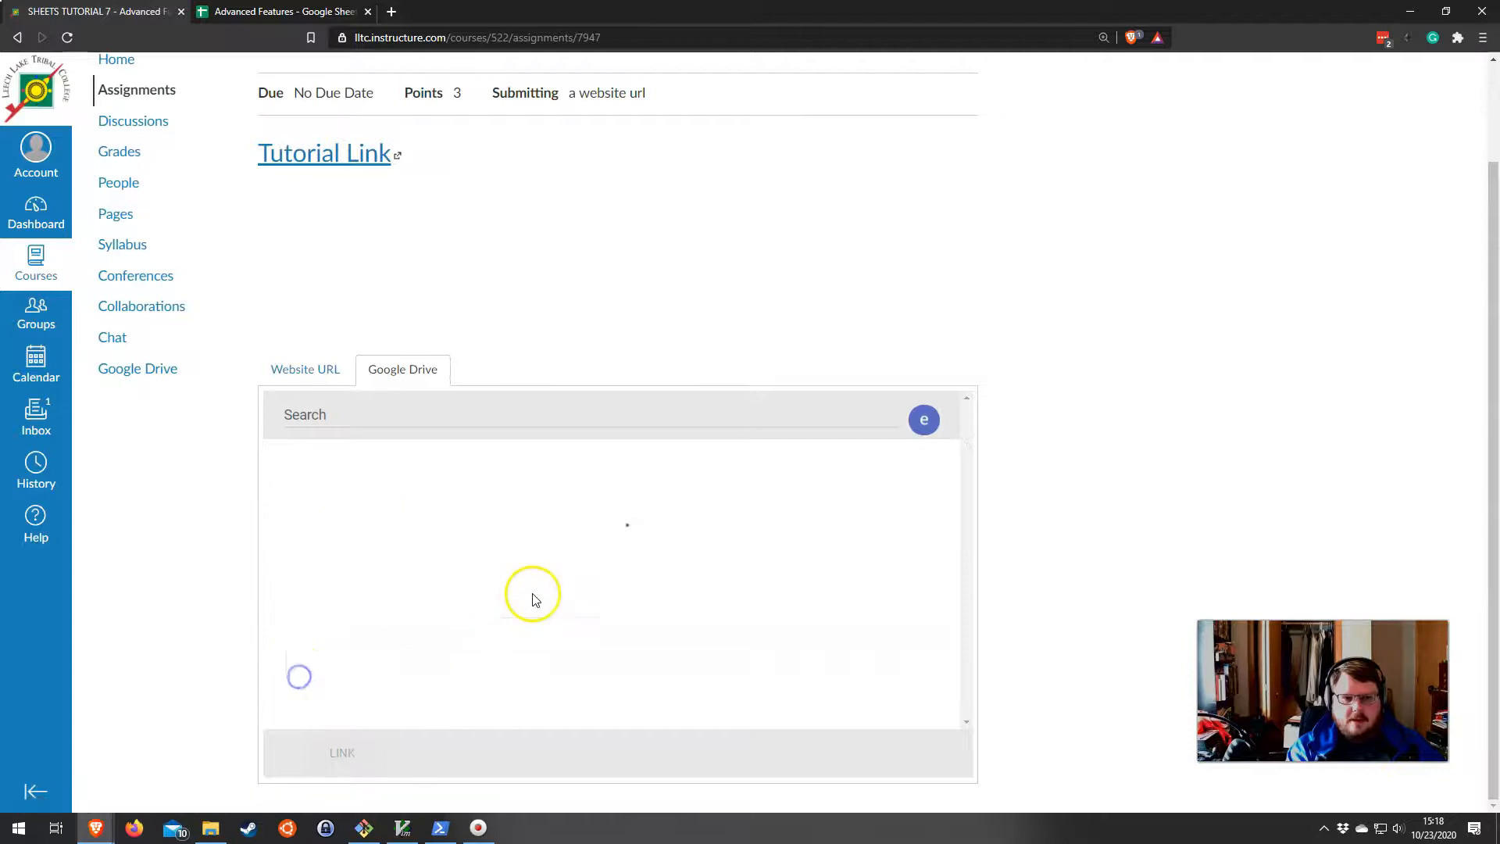
scroll(627, 563, down, 6)
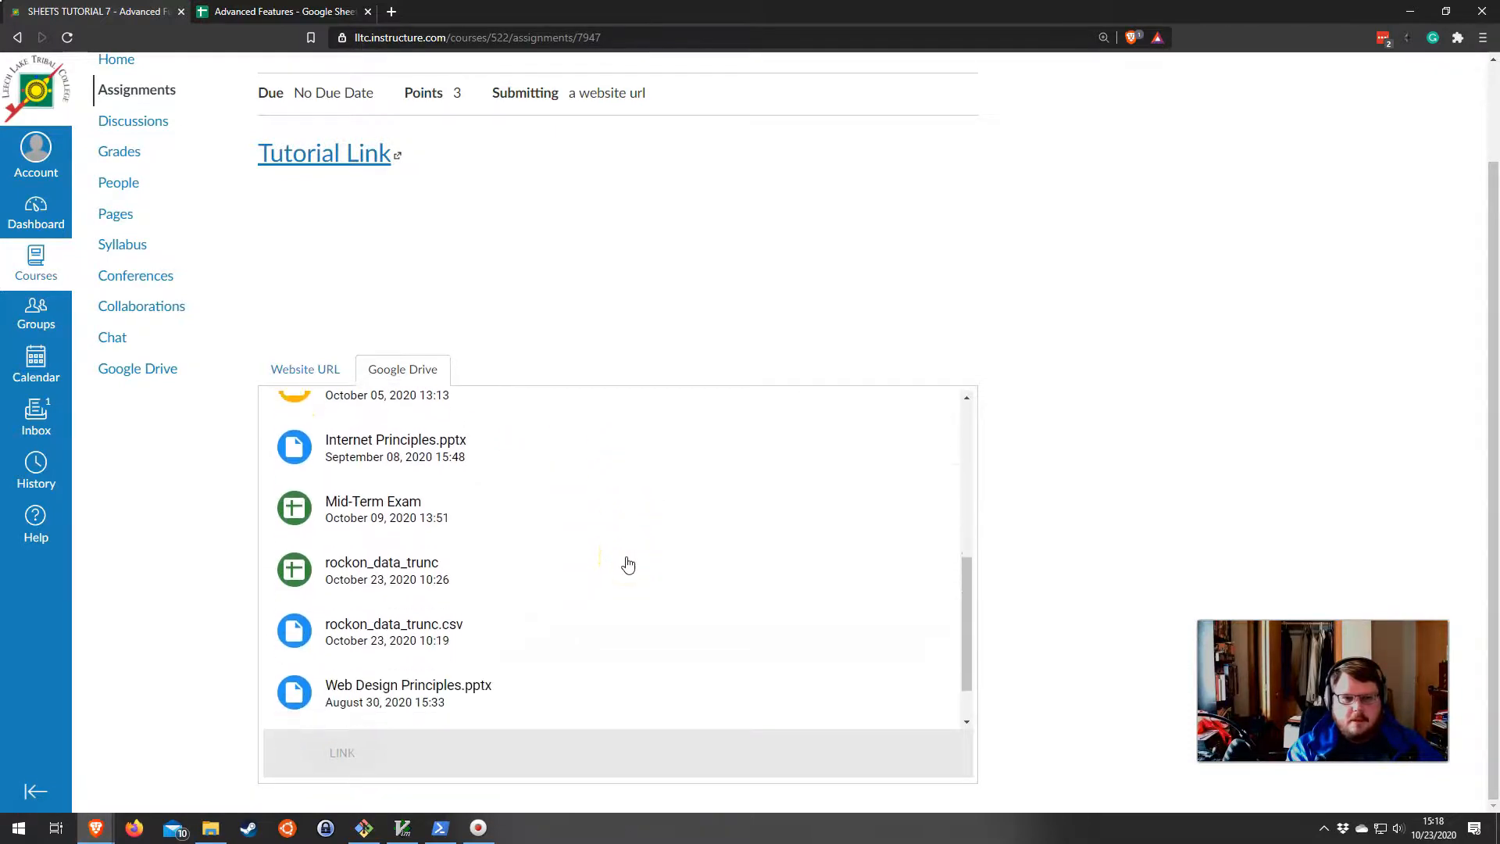
scroll(627, 562, up, 6)
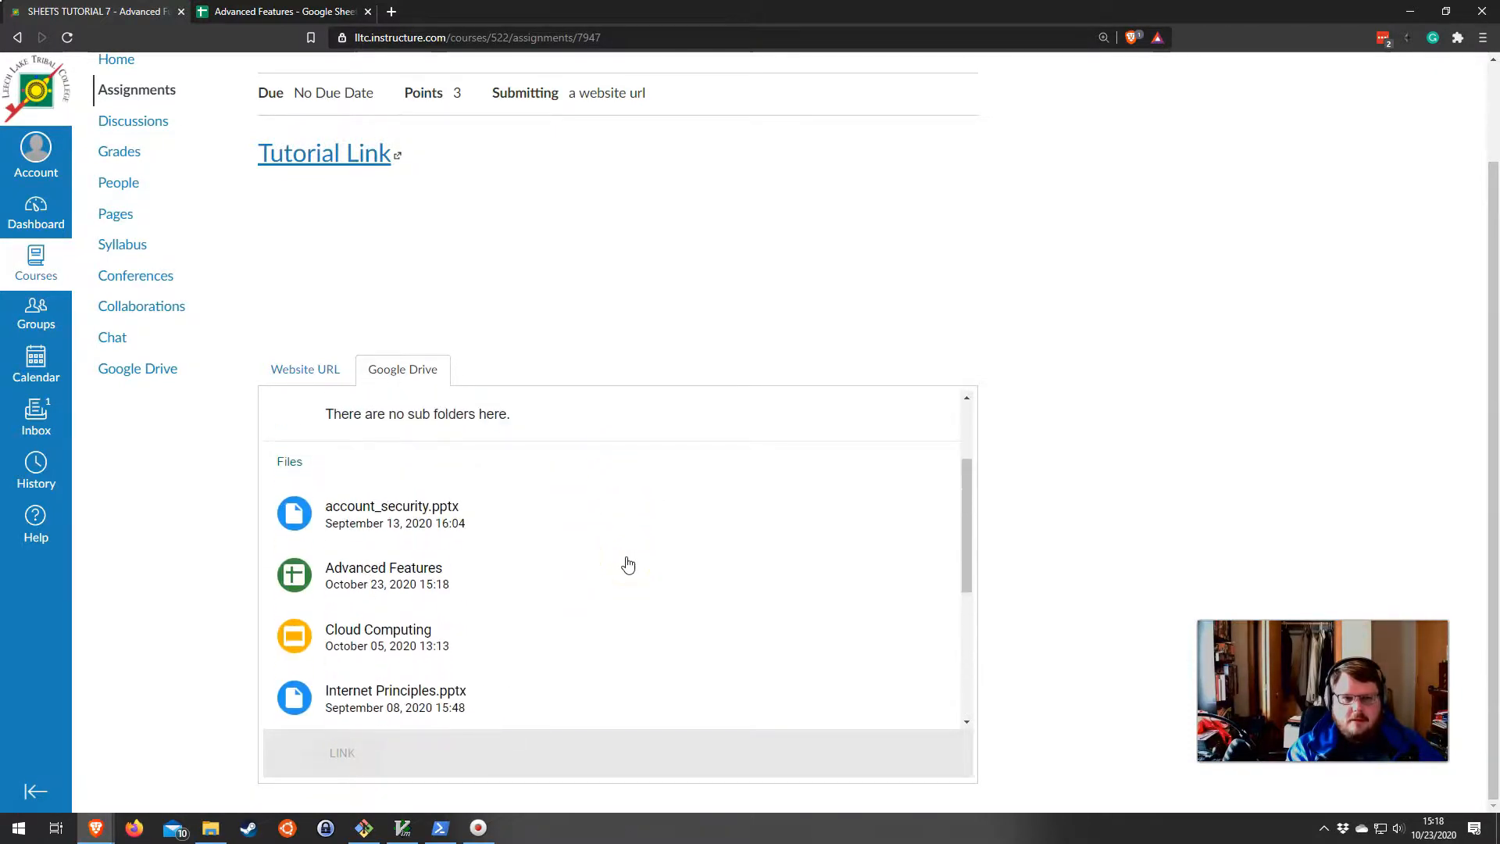
scroll(557, 561, down, 1)
click(336, 500)
click(337, 755)
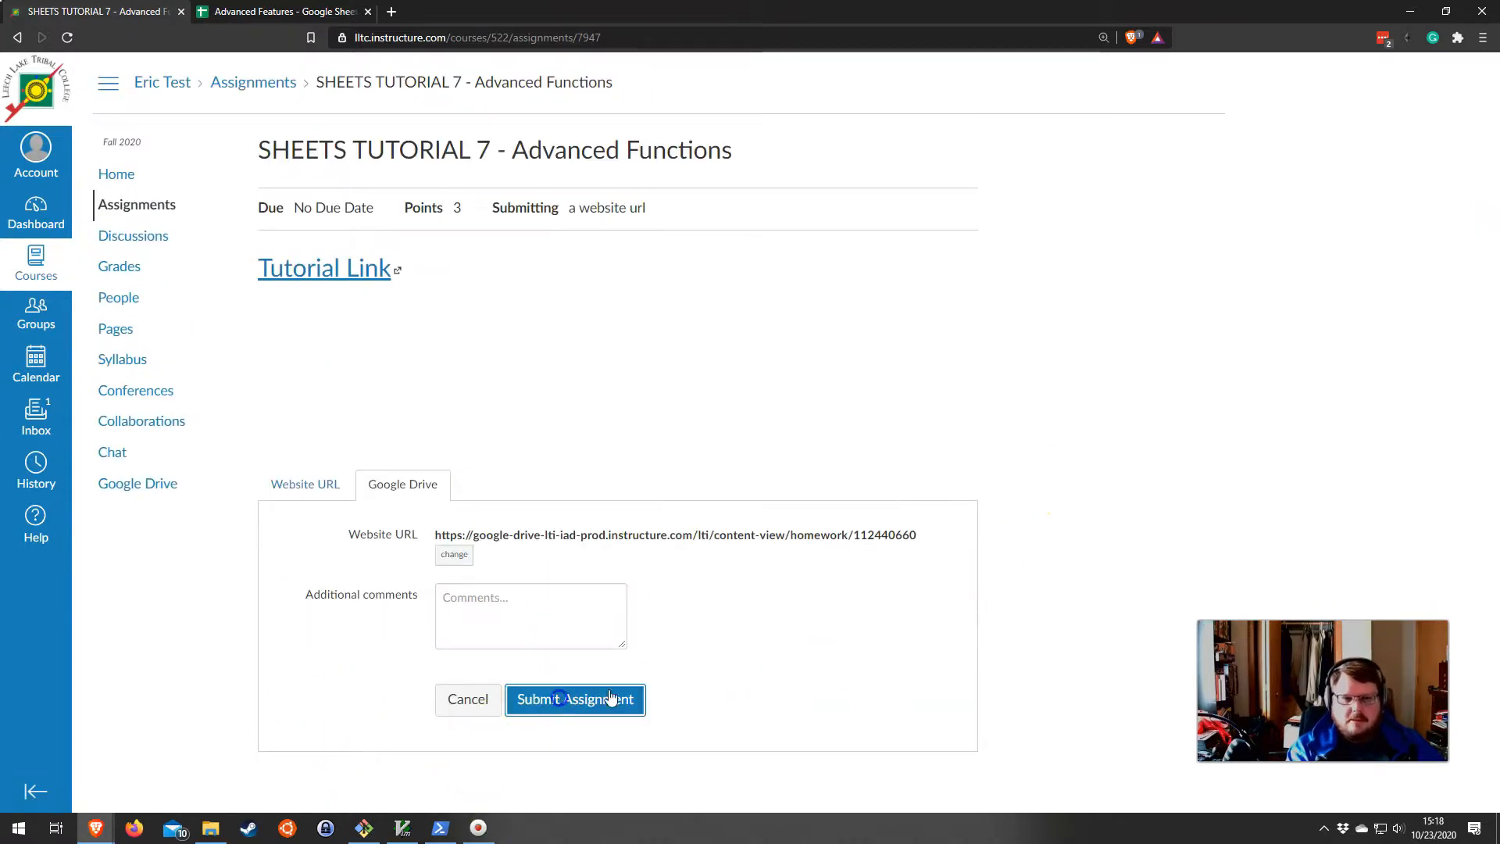
click(611, 700)
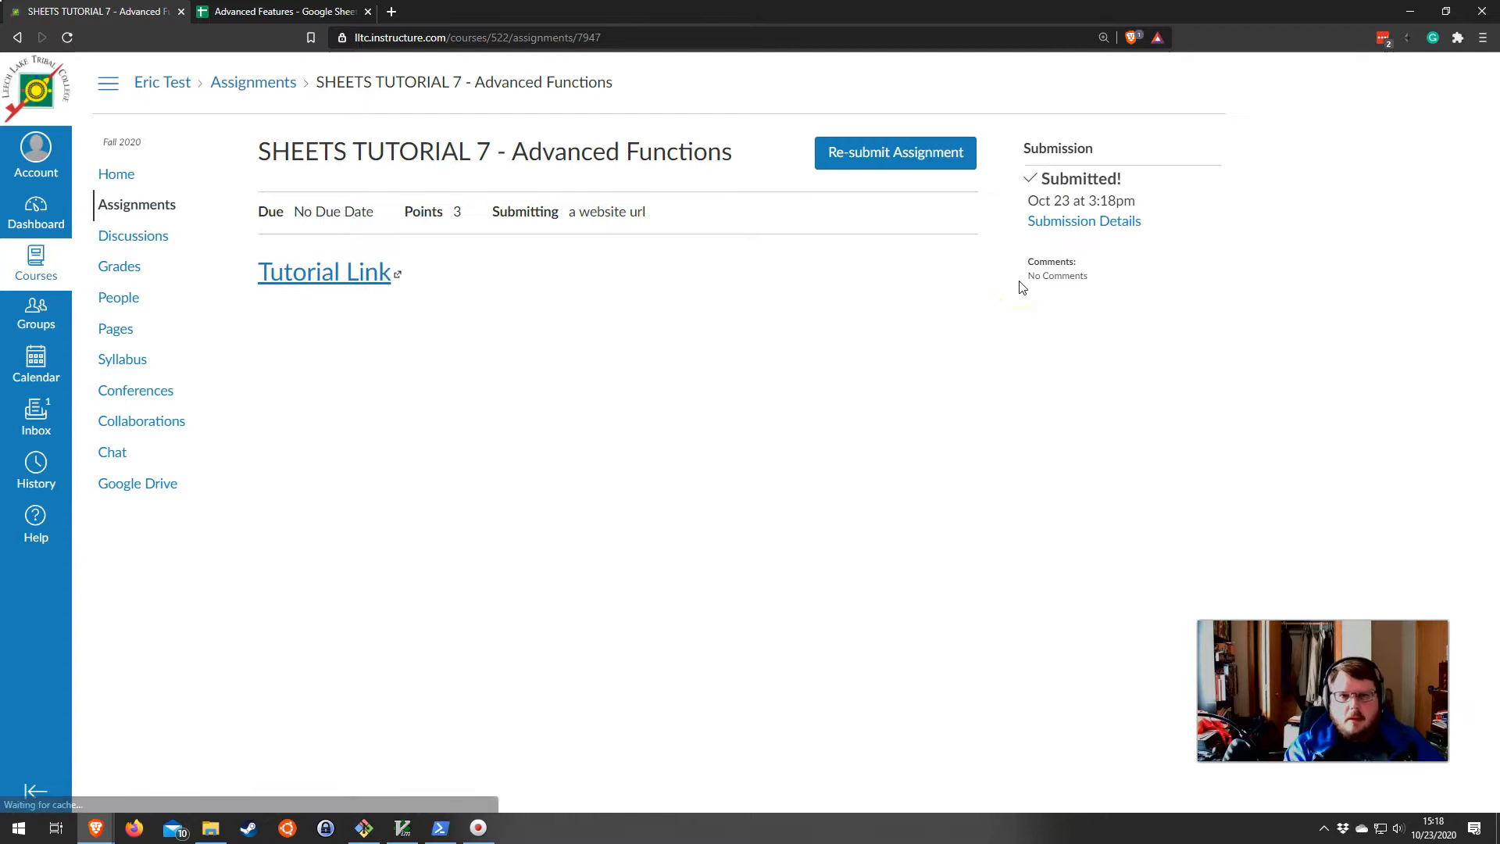